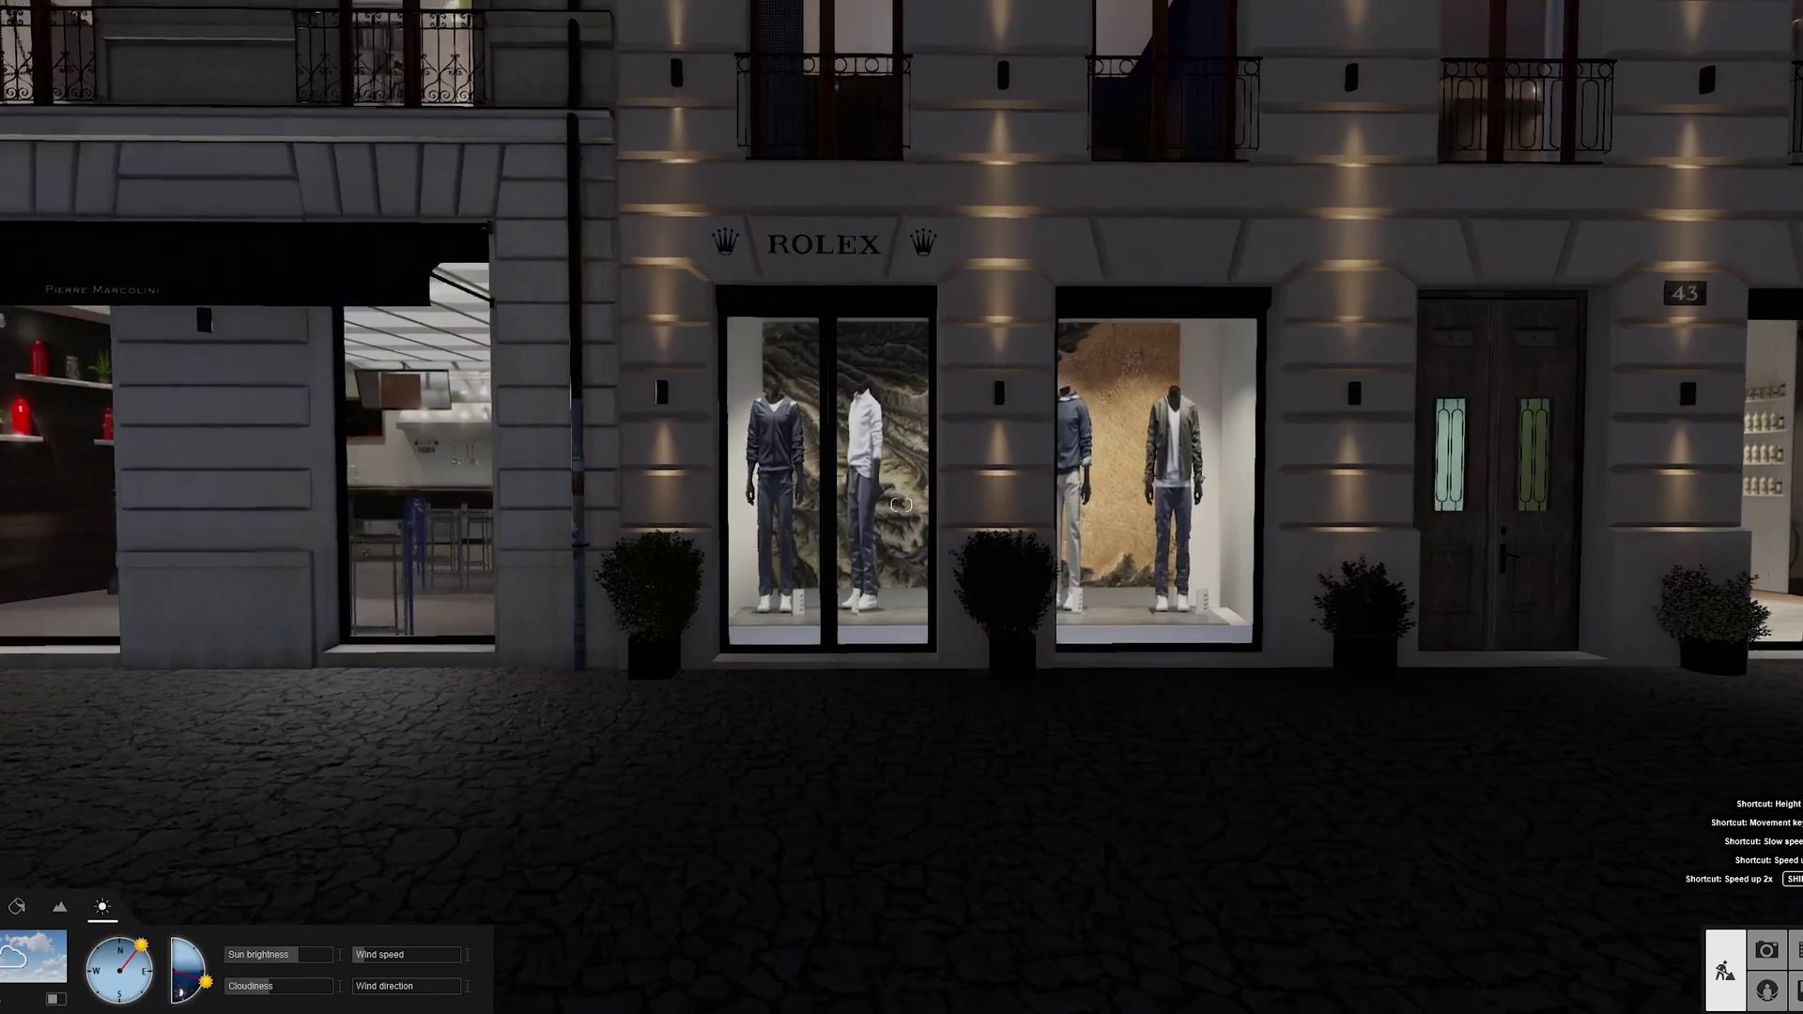
Step: Inspect the lit interiors behind the Rolex and Givenchy shop windows in the night street scene
{"action": "key", "text": "d"}
{"action": "key", "text": "d"}
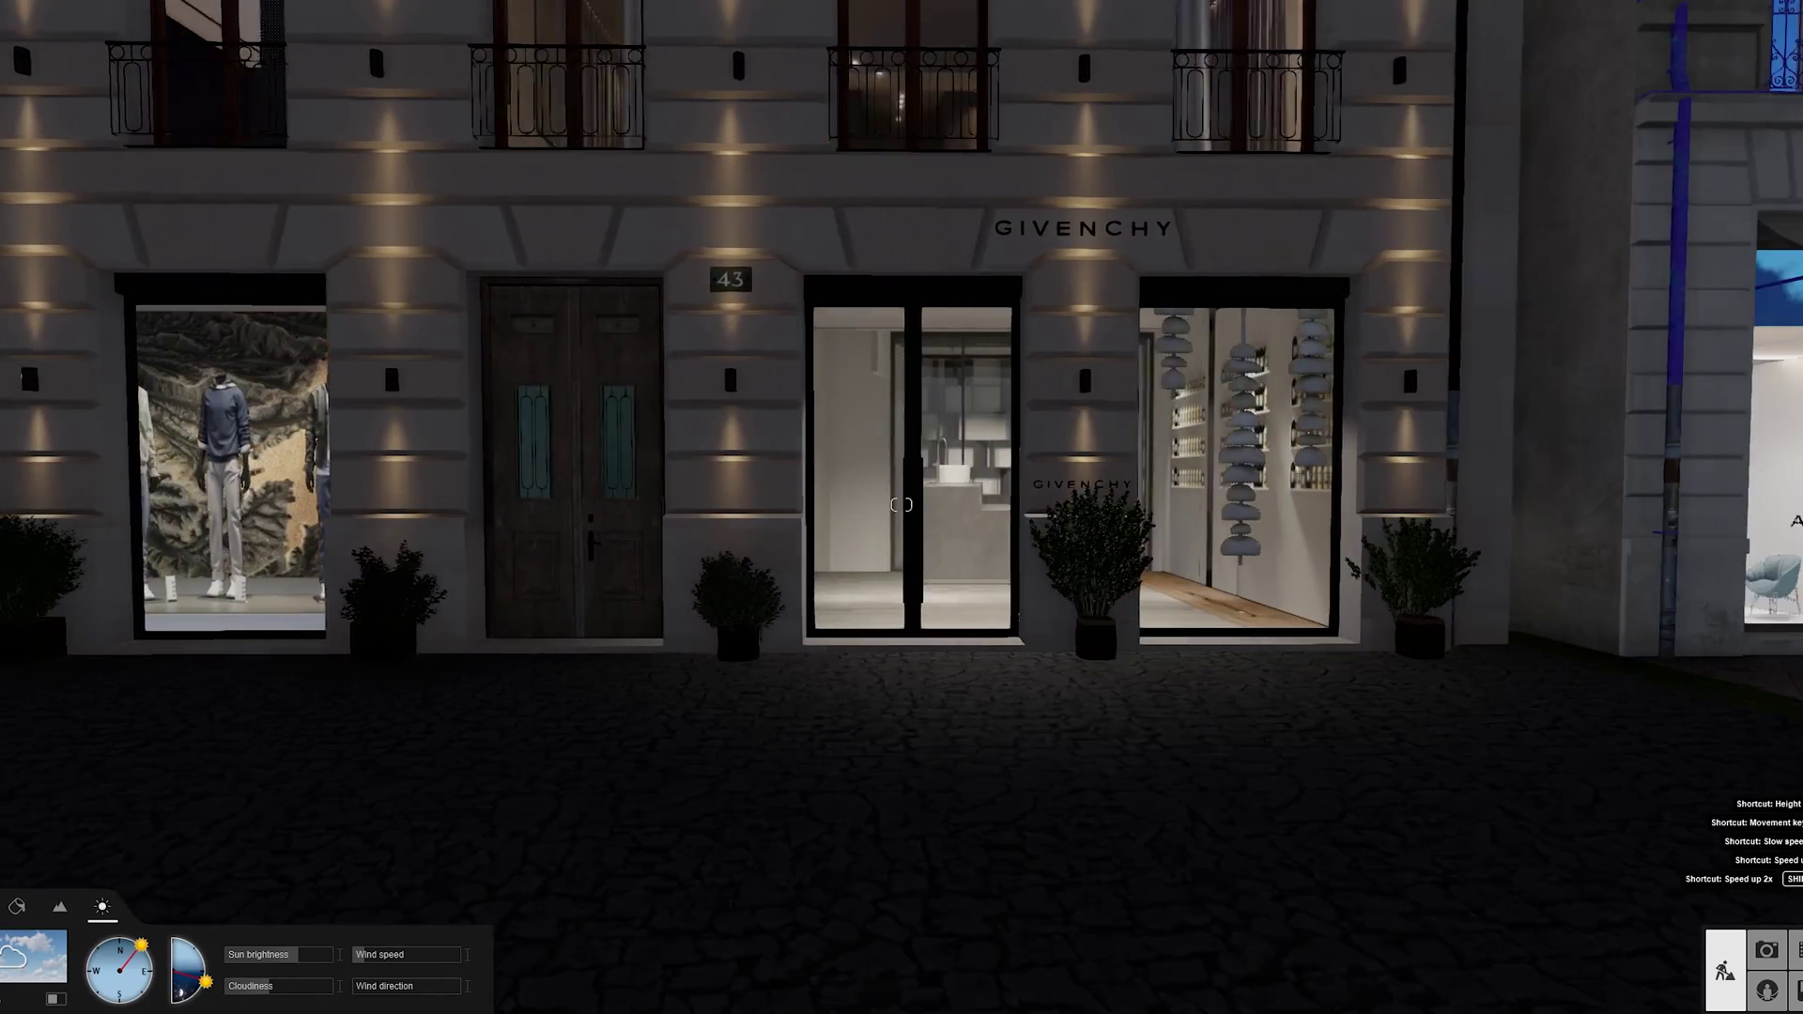
{"action": "key", "text": "q"}
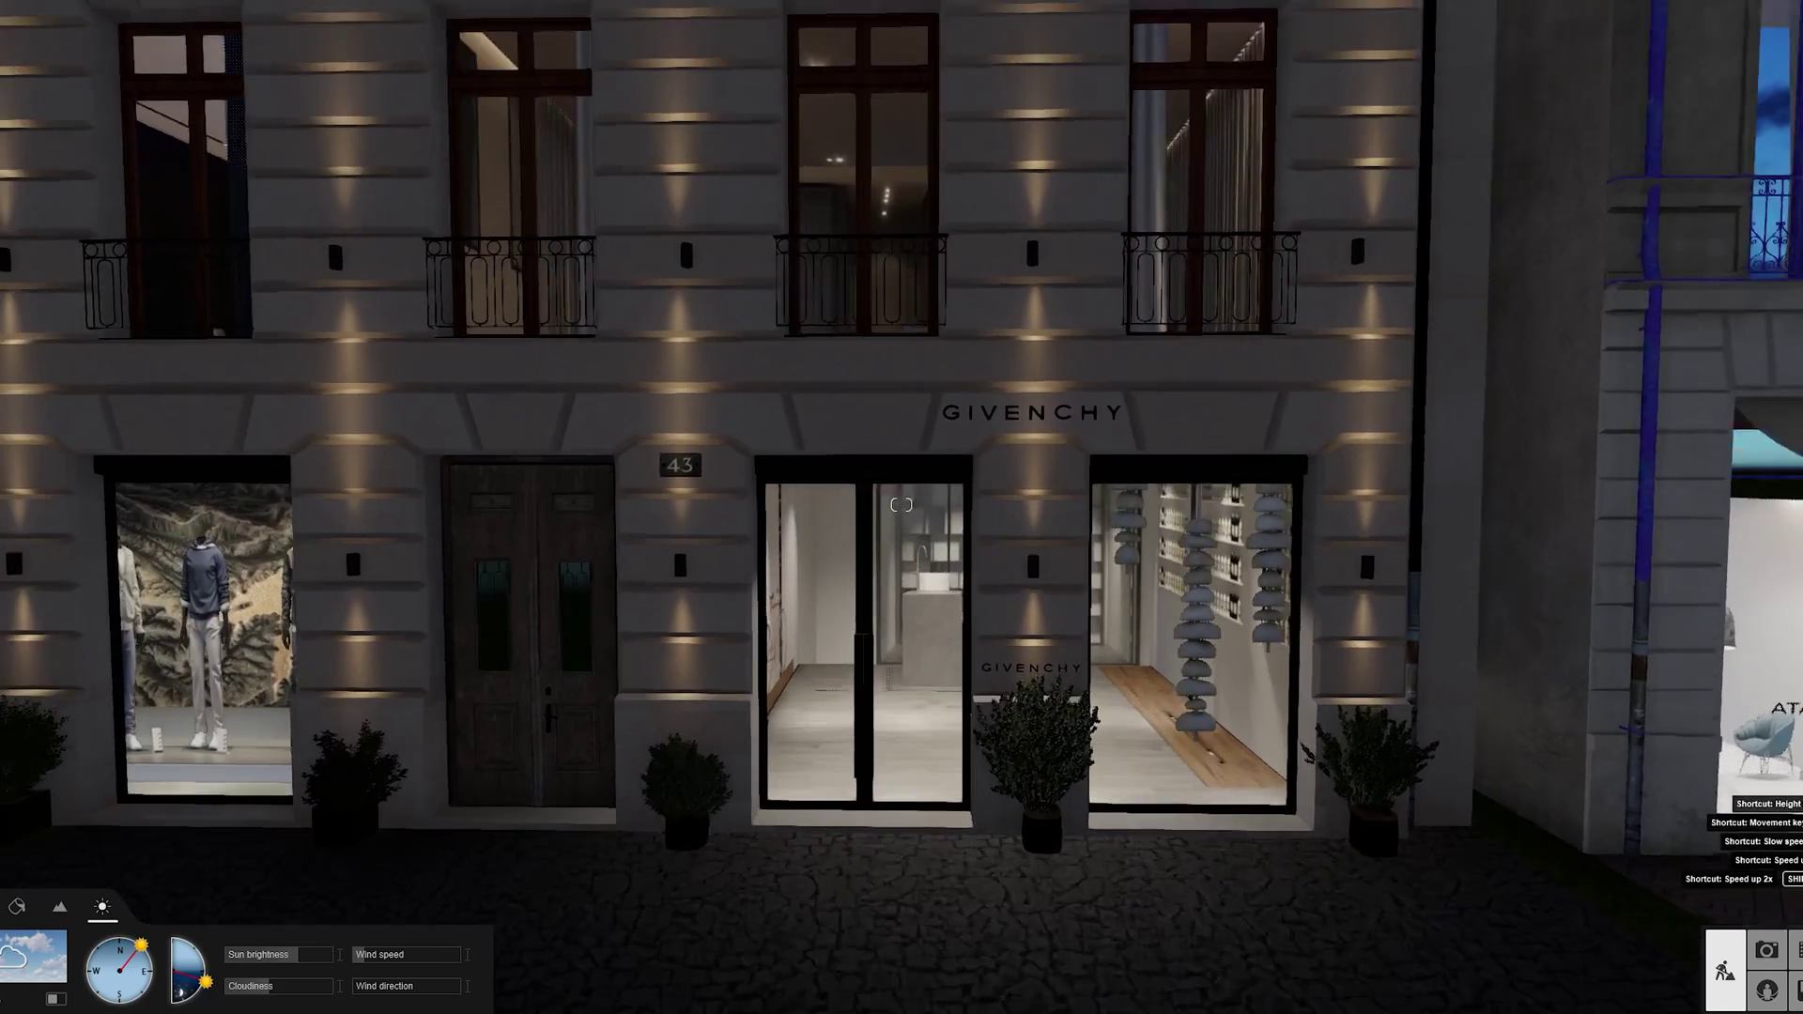
{"action": "key", "text": "a"}
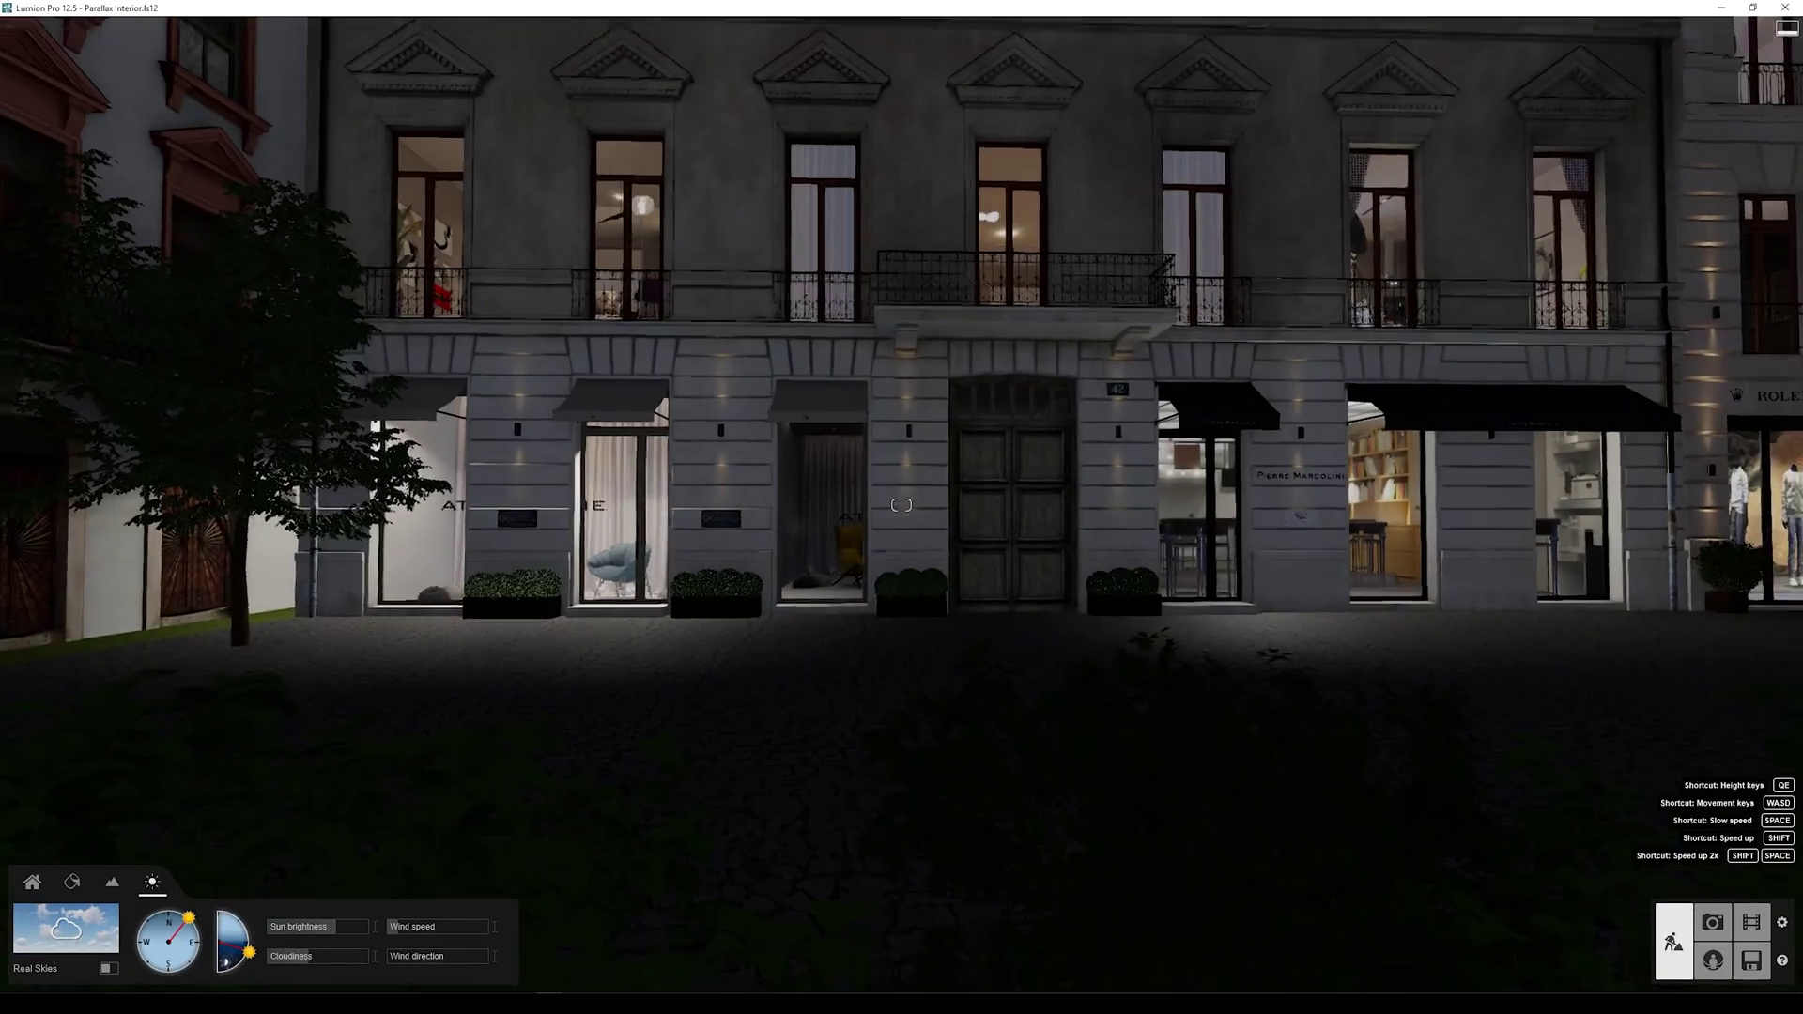
Step: Examine the interiors behind the grey-awning shop windows beside the tree from several angles and distances
{"action": "key", "text": "w"}
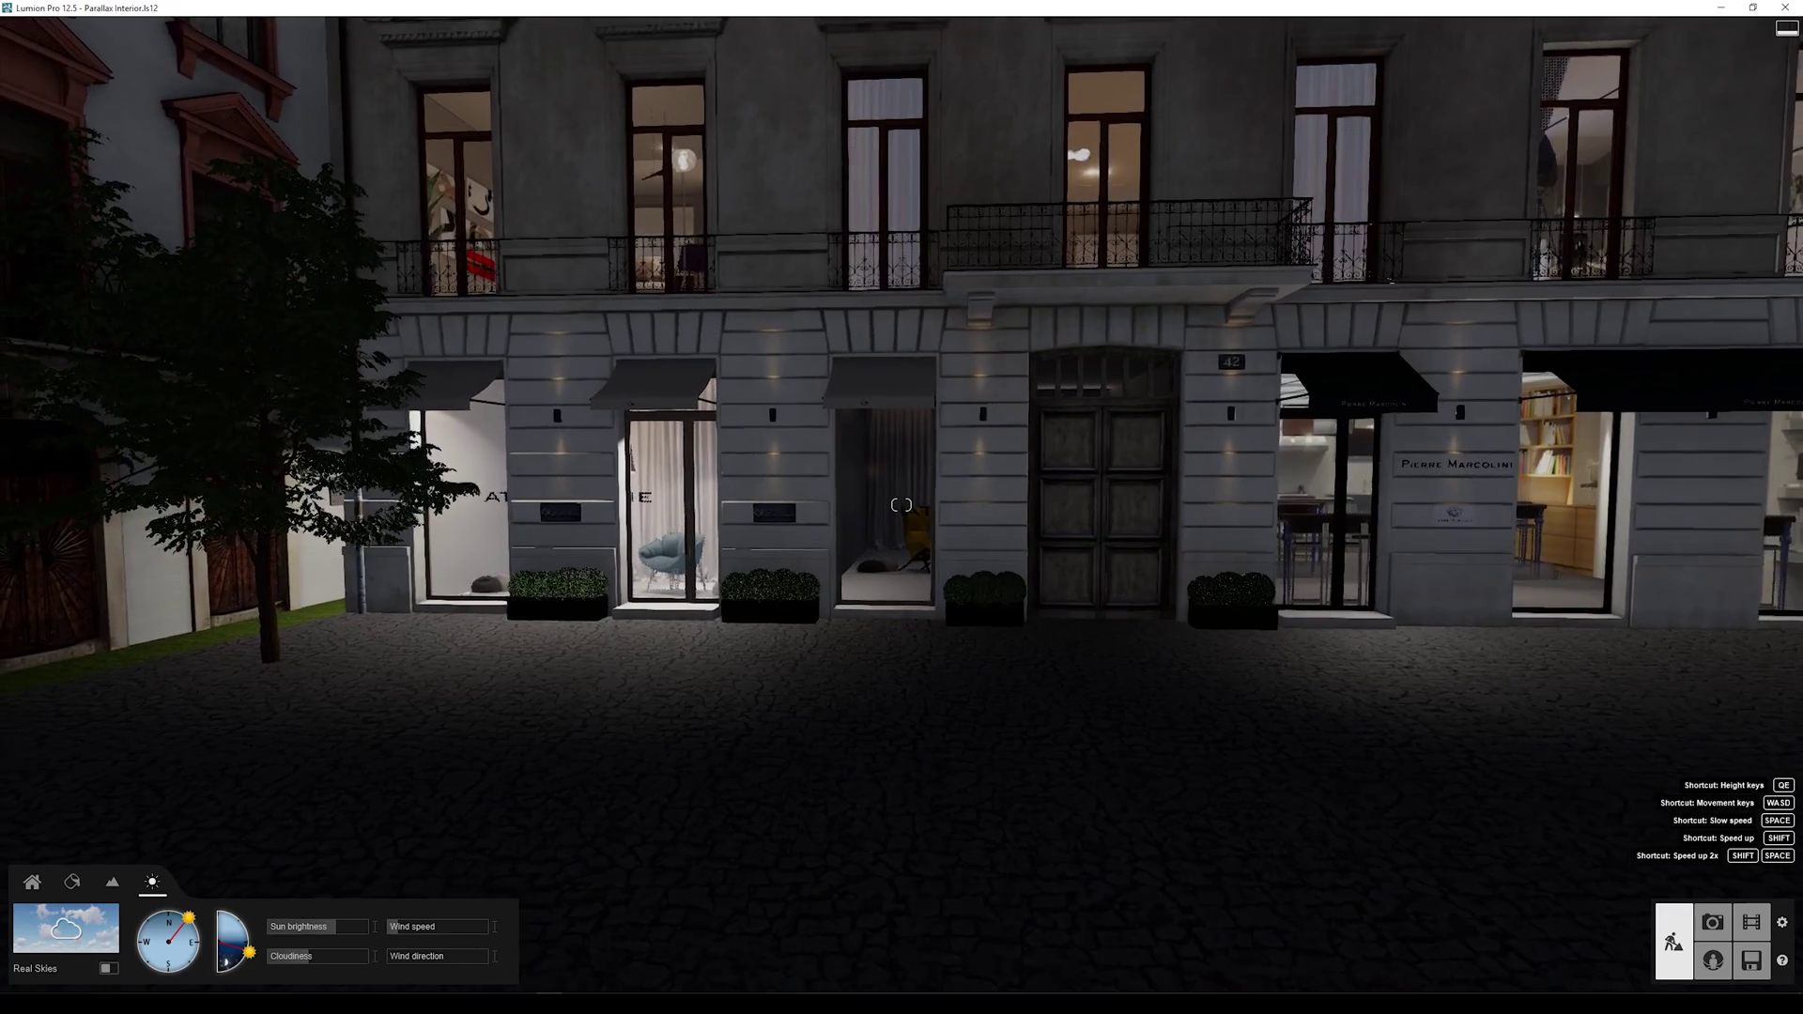
{"action": "key", "text": "w"}
{"action": "key", "text": "a"}
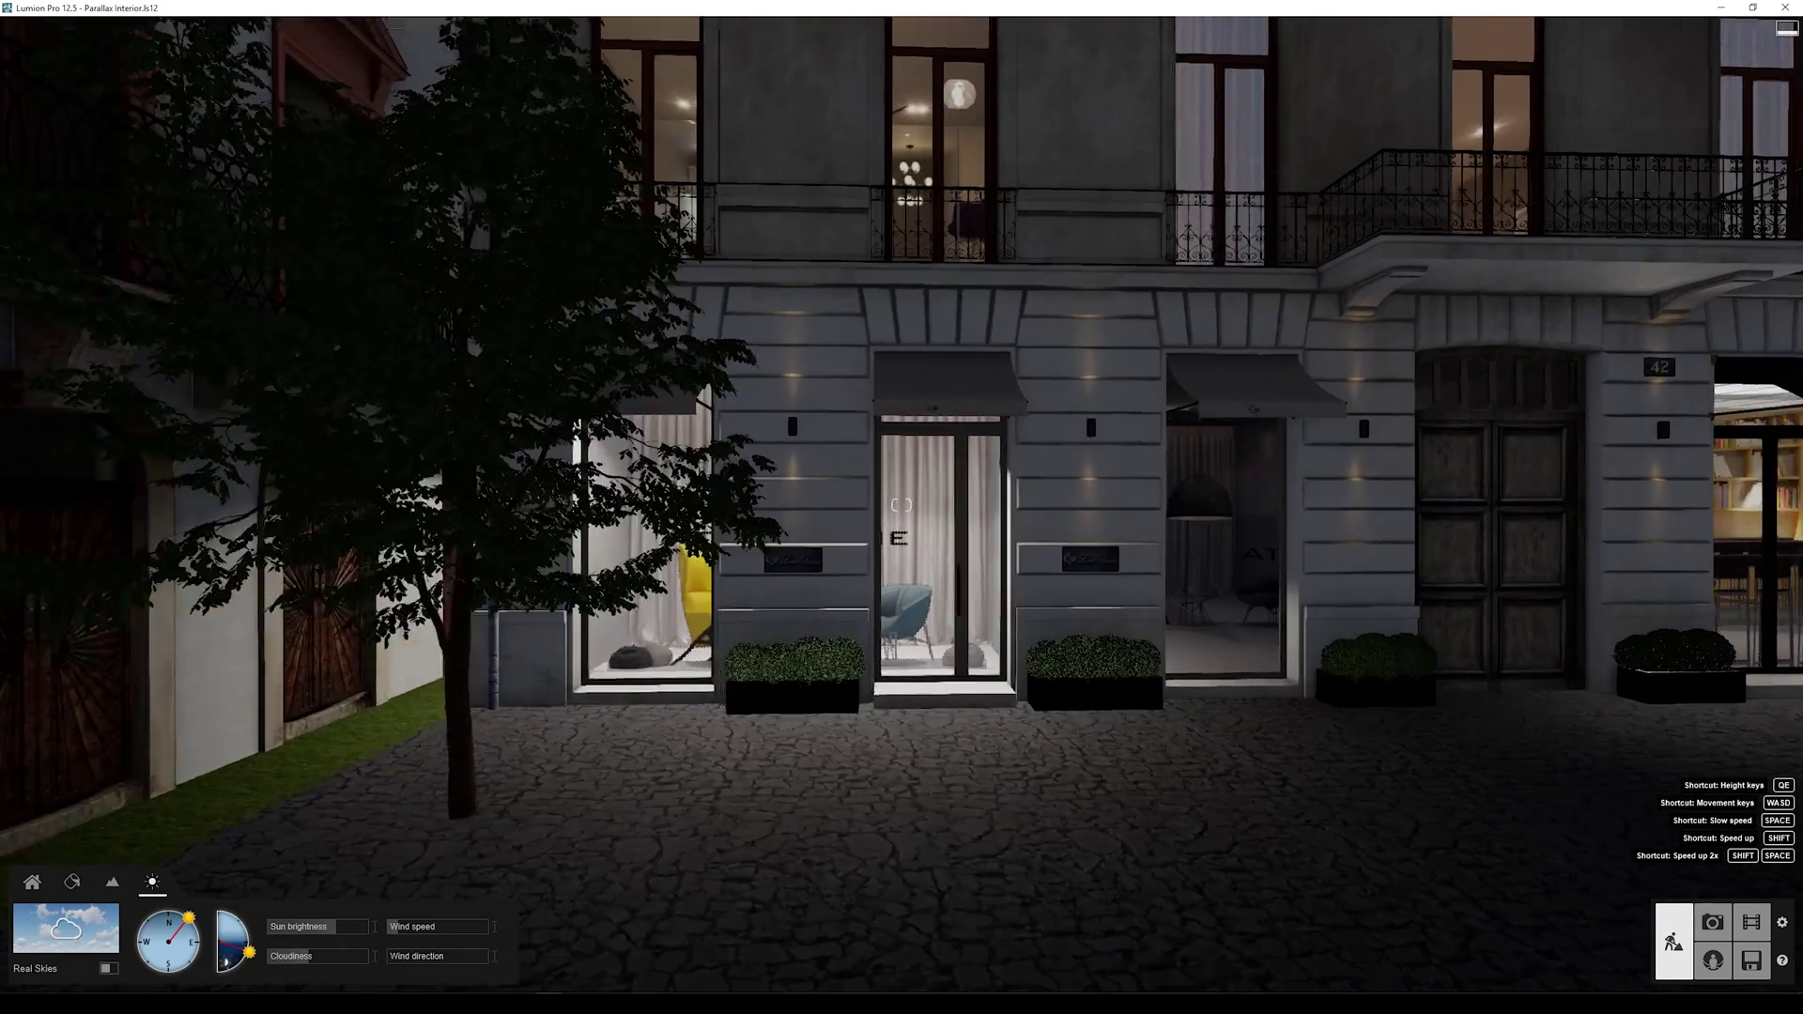
{"action": "key", "text": "s"}
{"action": "right_click_drag", "start_coordinate": [882, 587], "coordinate": [860, 693]}
{"action": "key", "text": "w"}
{"action": "key", "text": "w"}
{"action": "key", "text": "a"}
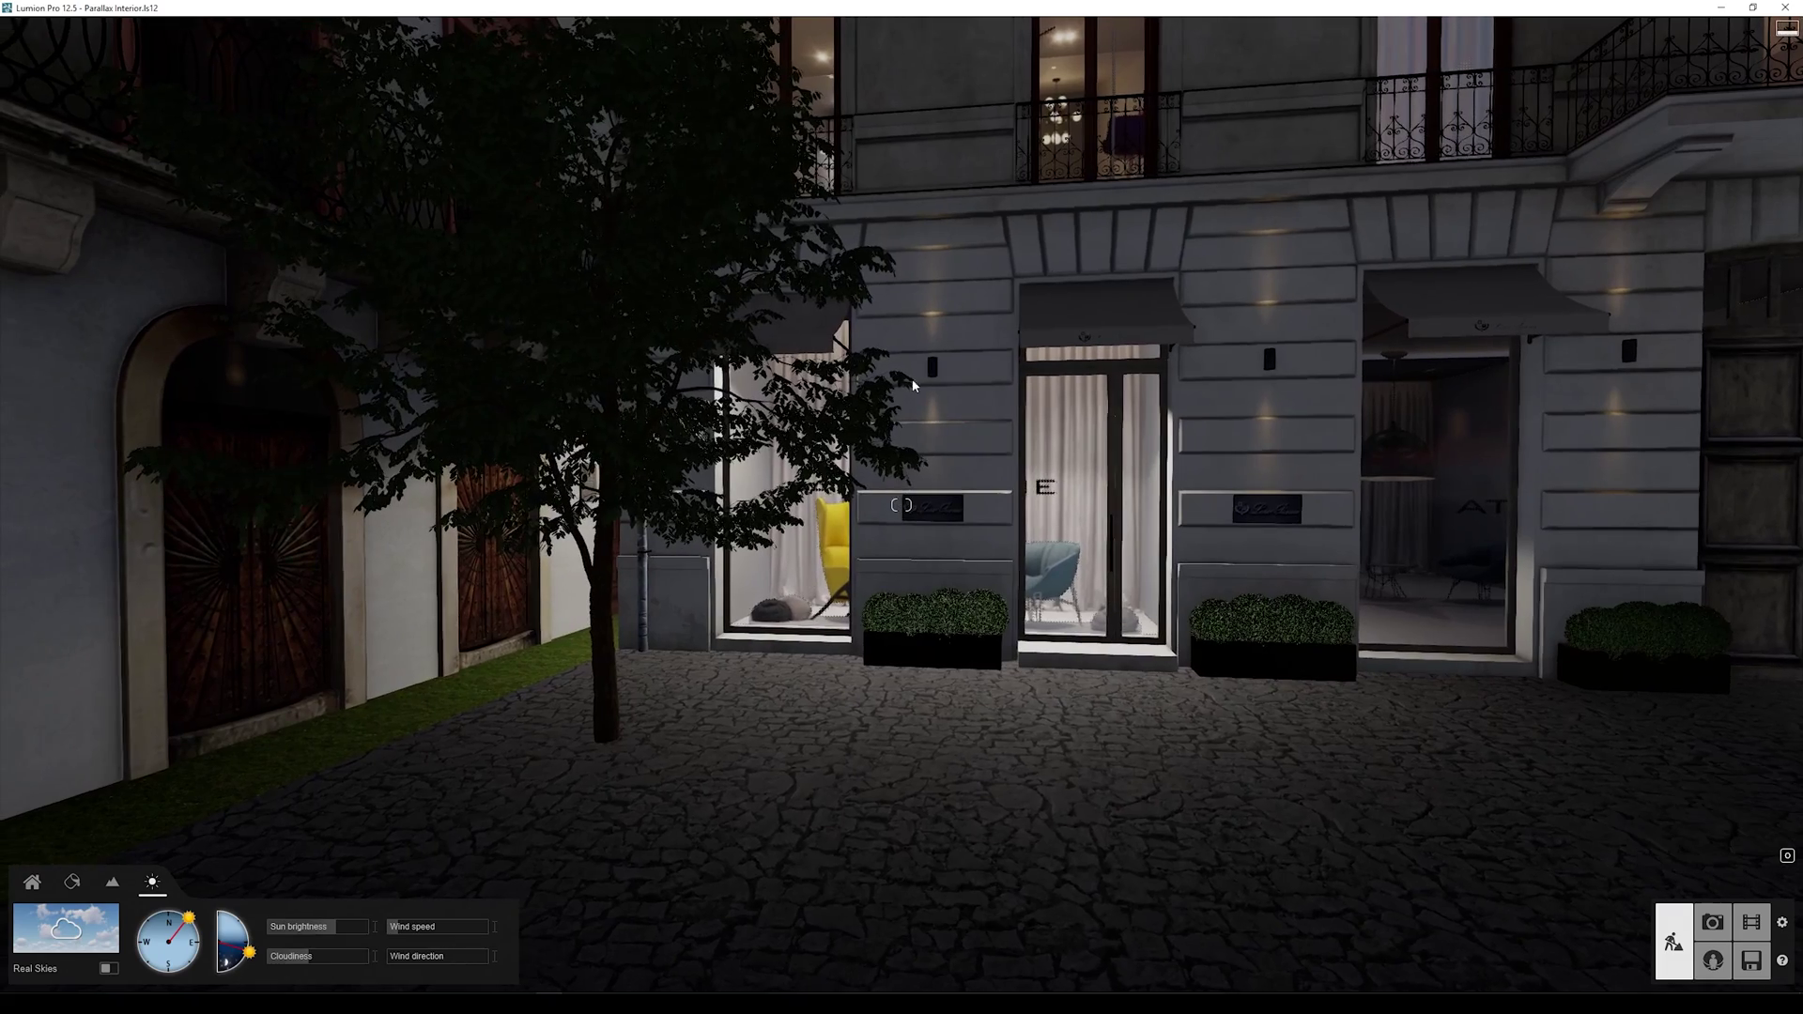
{"action": "right_click_drag", "start_coordinate": [616, 496], "coordinate": [601, 547]}
{"action": "key", "text": "d"}
{"action": "key", "text": "a"}
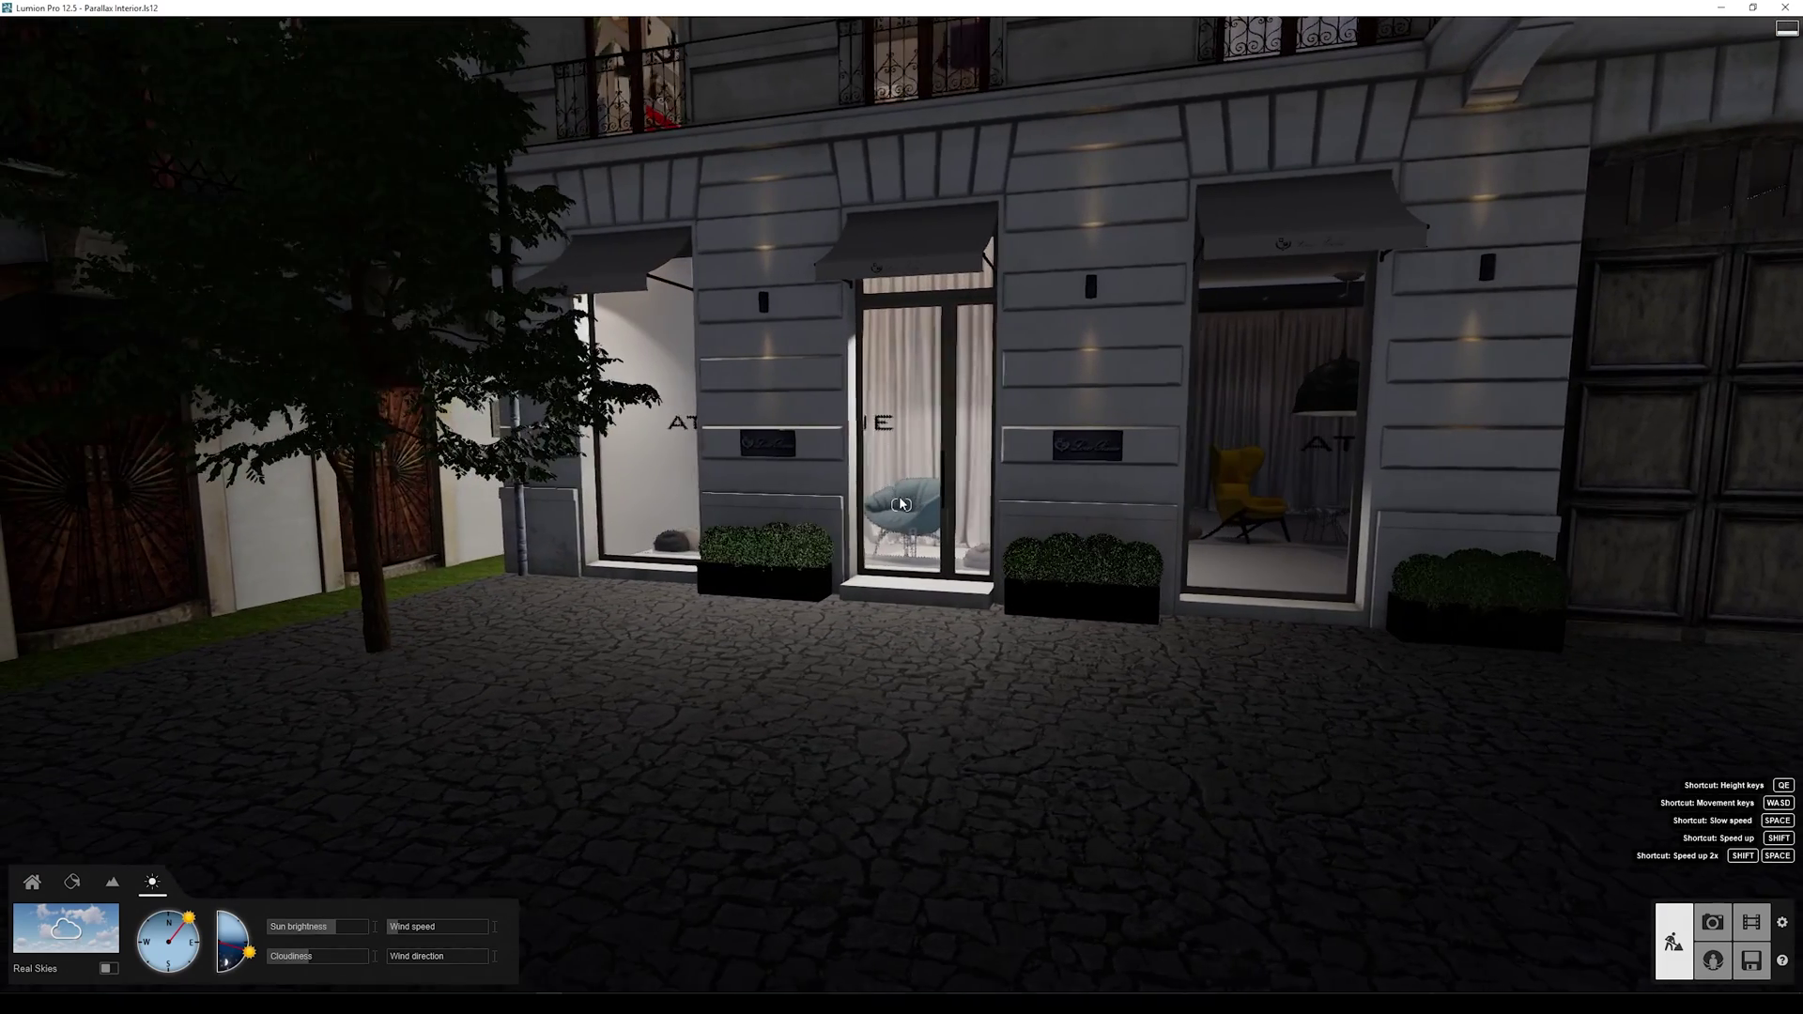
{"action": "key", "text": "a"}
{"action": "key", "text": "w"}
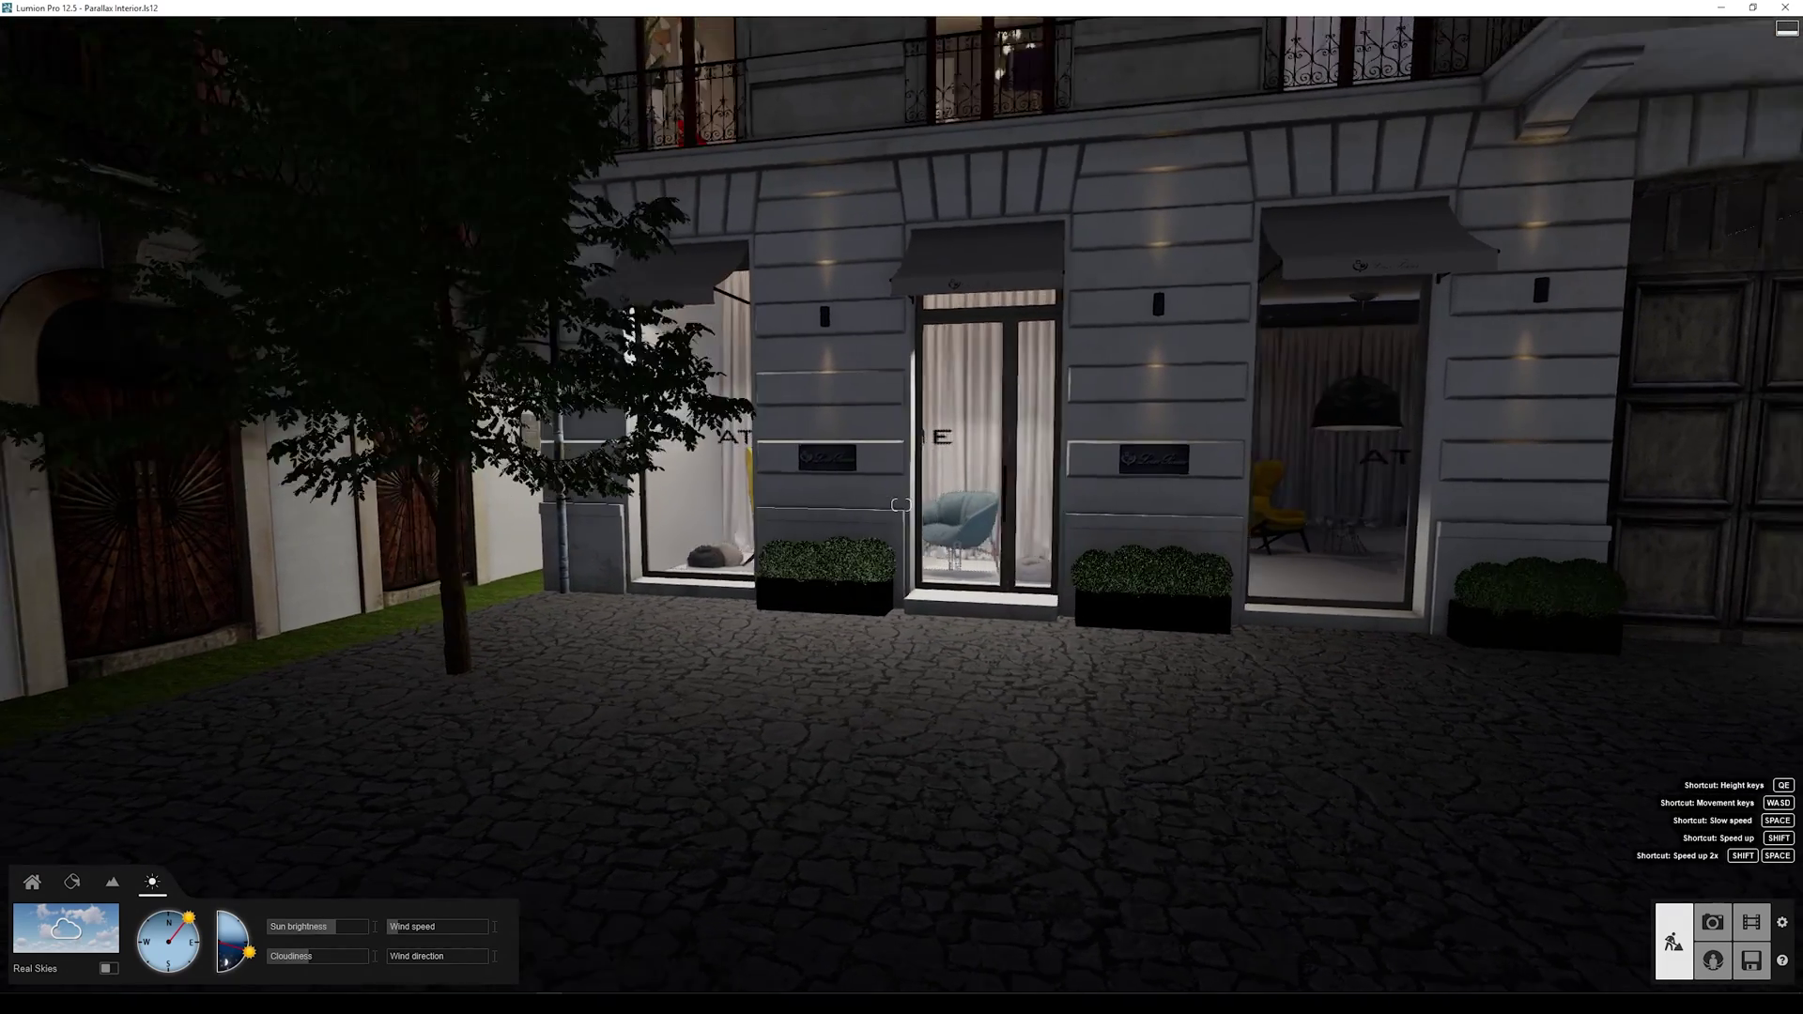
{"action": "key", "text": "d"}
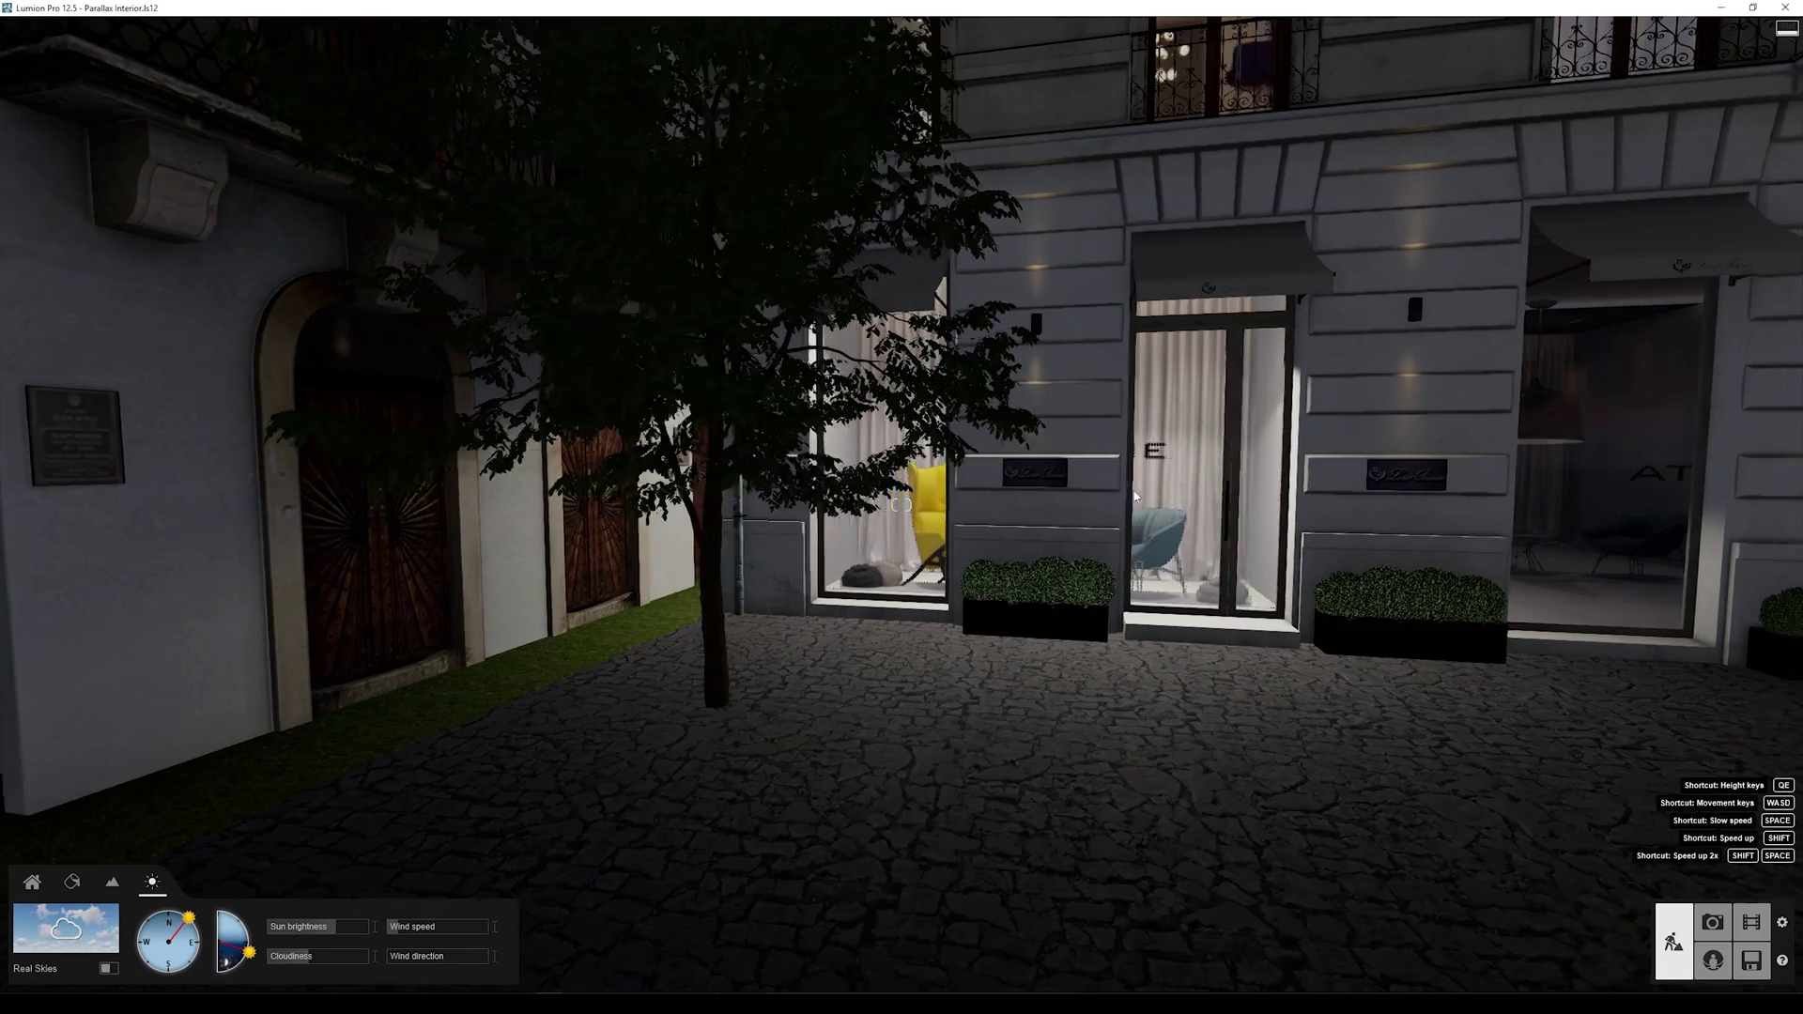
{"action": "right_click_drag", "start_coordinate": [1138, 503], "coordinate": [1133, 534]}
Step: Examine the ground-floor window interiors along the street from door 42 past Pierre Marcolini and Rolex to Givenchy
{"action": "key", "text": "d"}
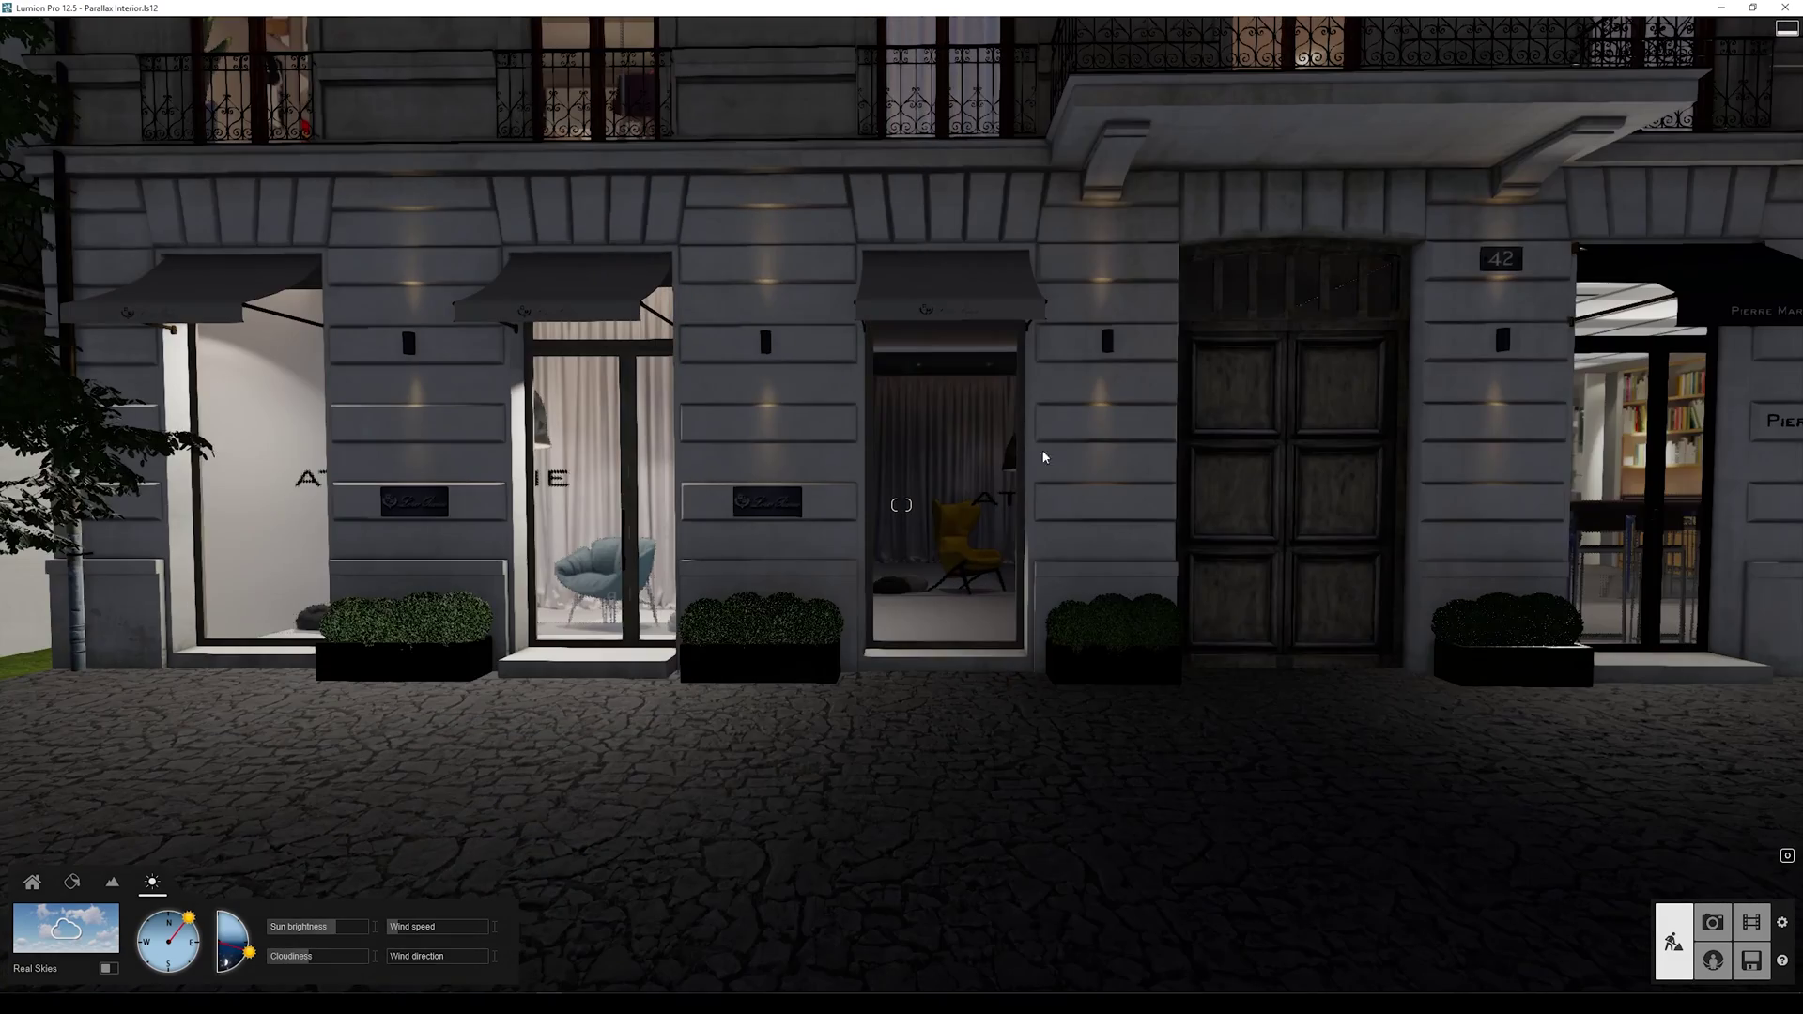
{"action": "key", "text": "d"}
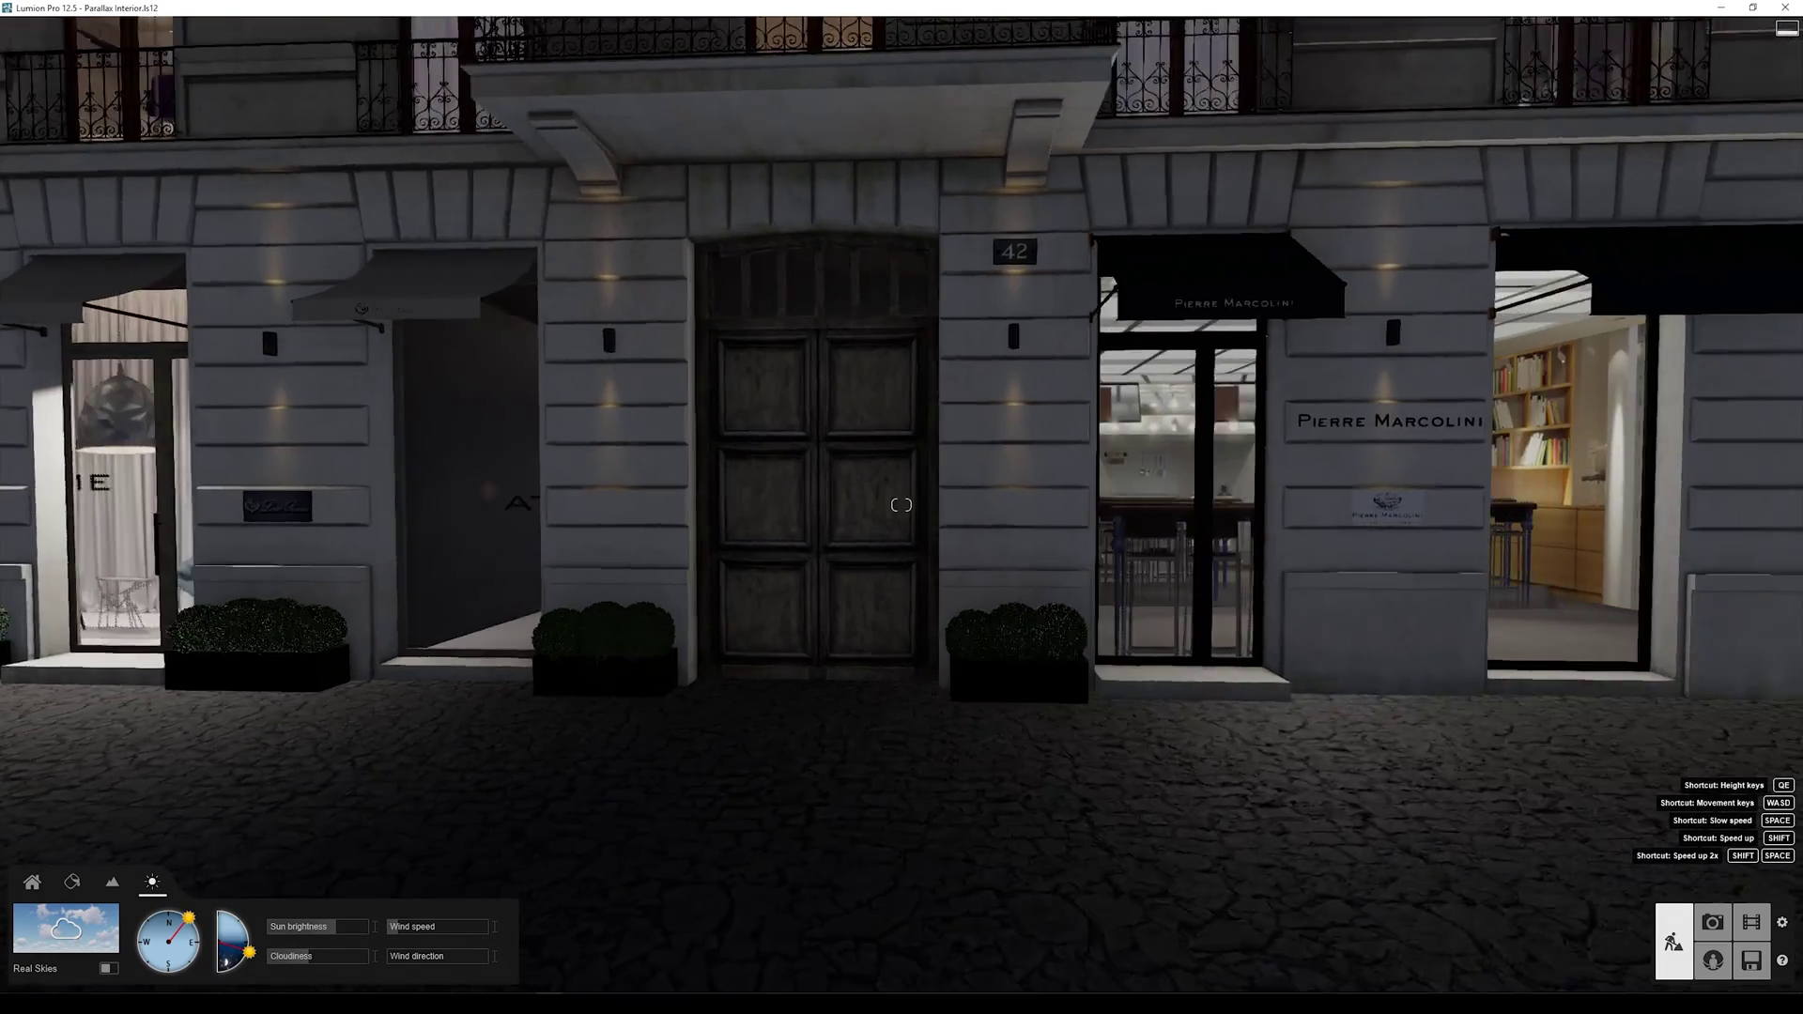
{"action": "key", "text": "d"}
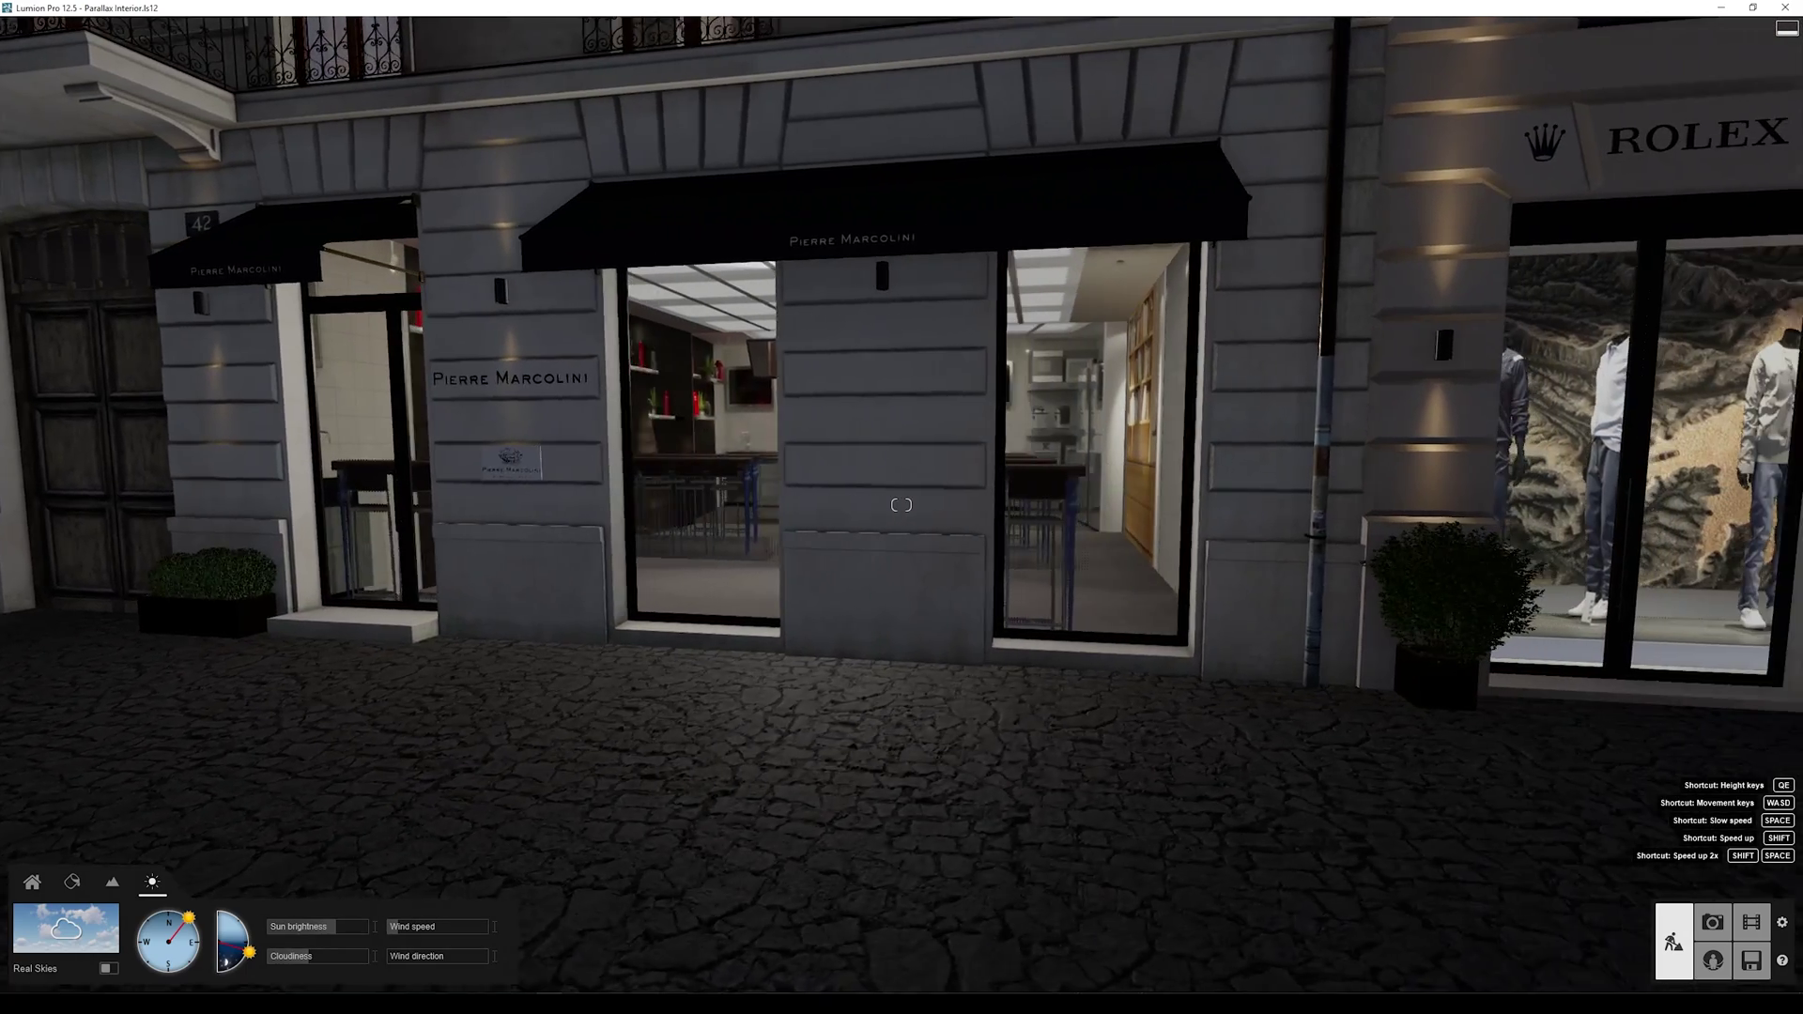
{"action": "key", "text": "a"}
{"action": "key", "text": "d"}
{"action": "right_click_drag", "start_coordinate": [1087, 487], "coordinate": [981, 488]}
{"action": "key", "text": "s"}
{"action": "key", "text": "a"}
{"action": "right_click_drag", "start_coordinate": [413, 498], "coordinate": [597, 502]}
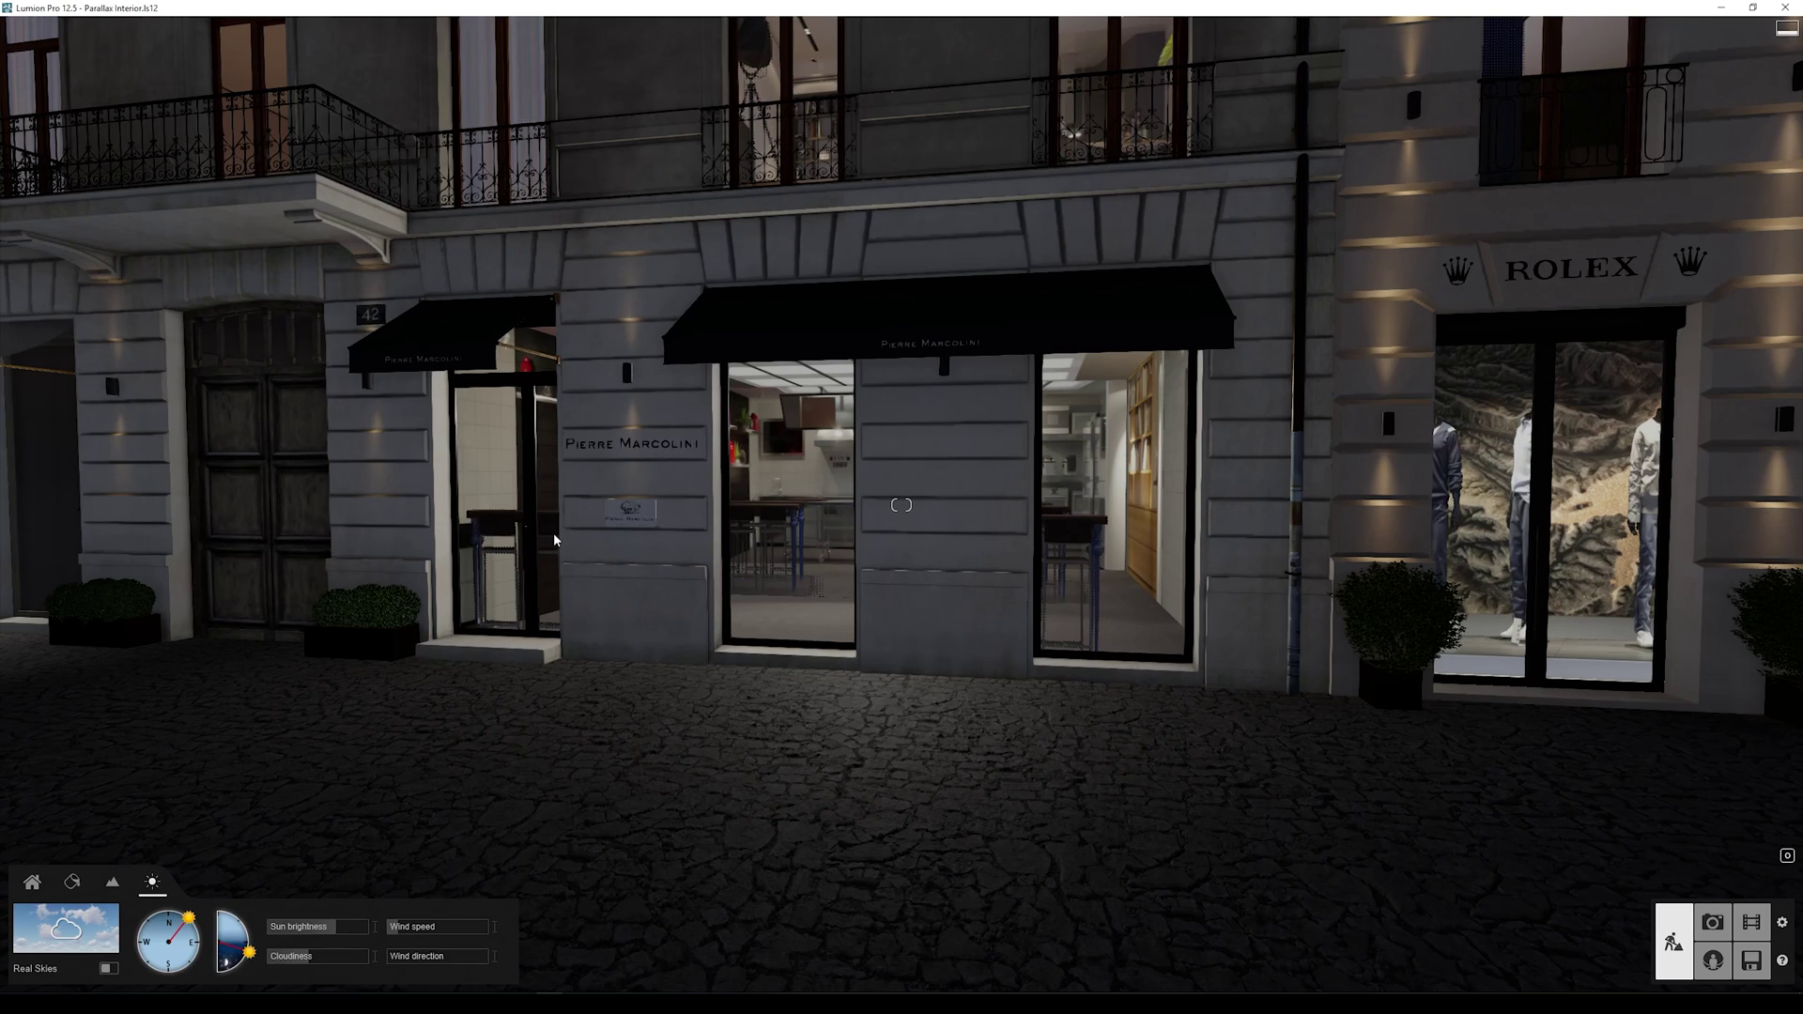
{"action": "key", "text": "d"}
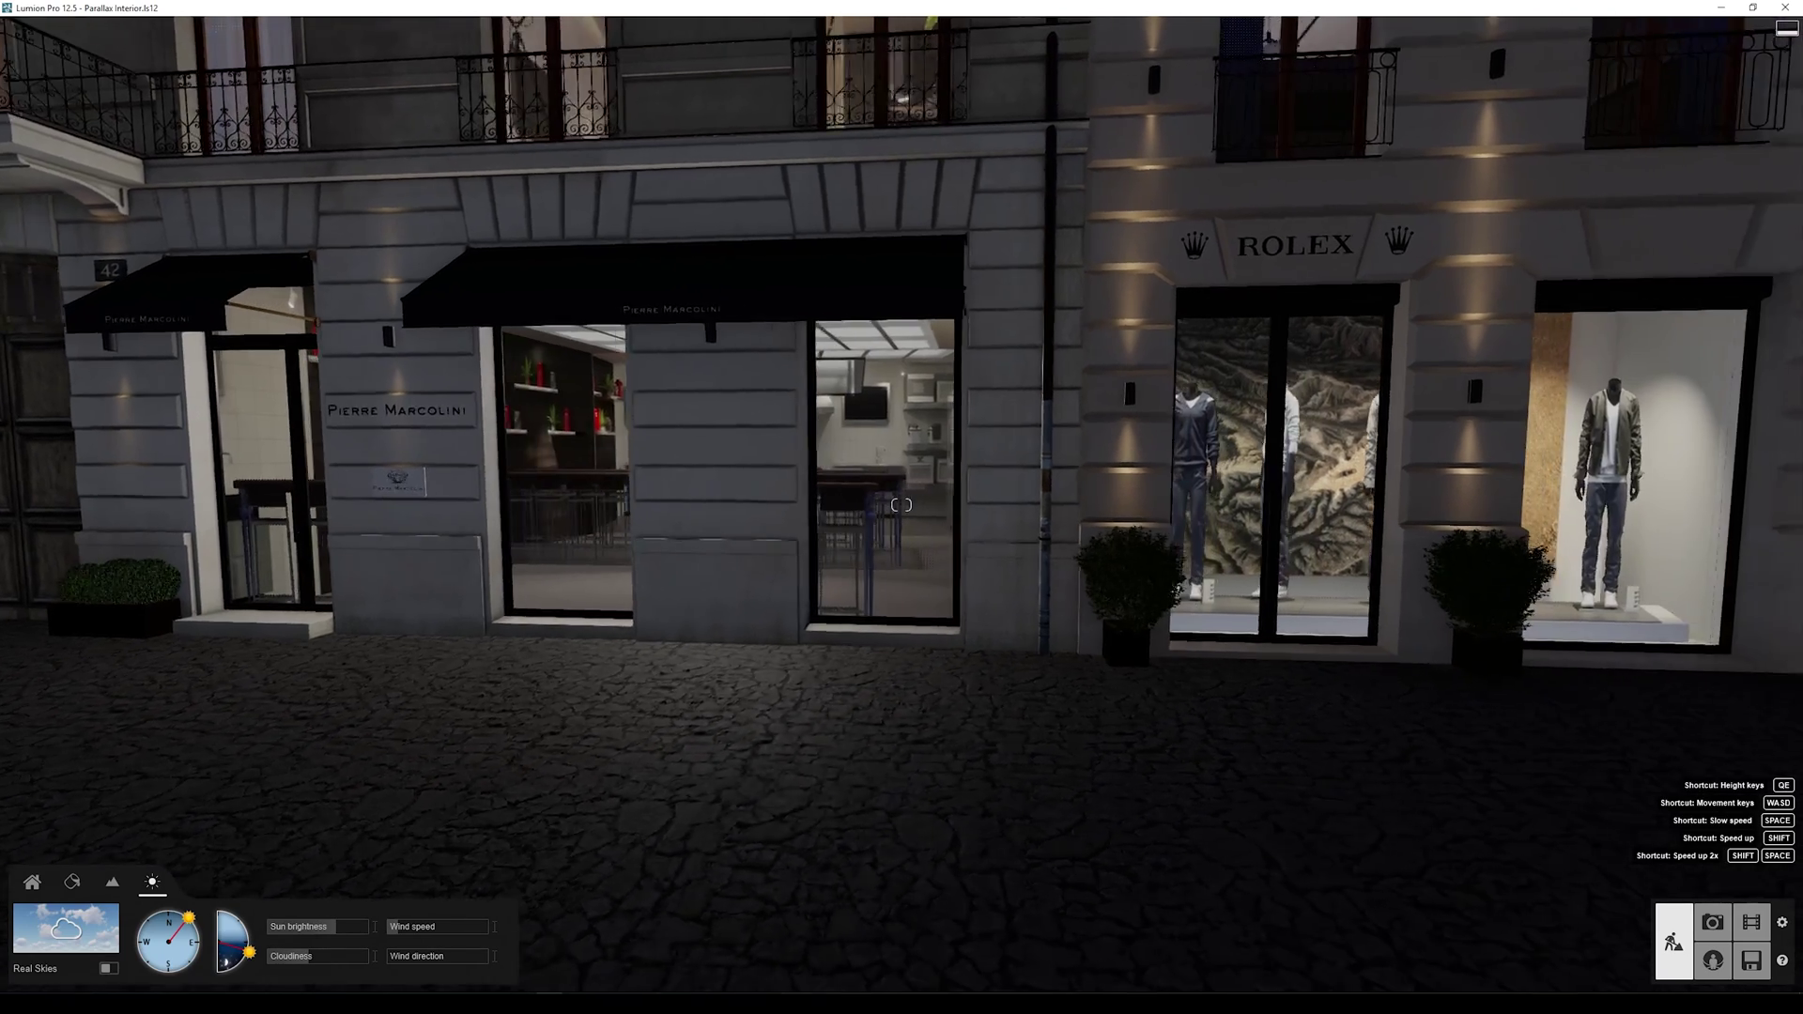
{"action": "key", "text": "d"}
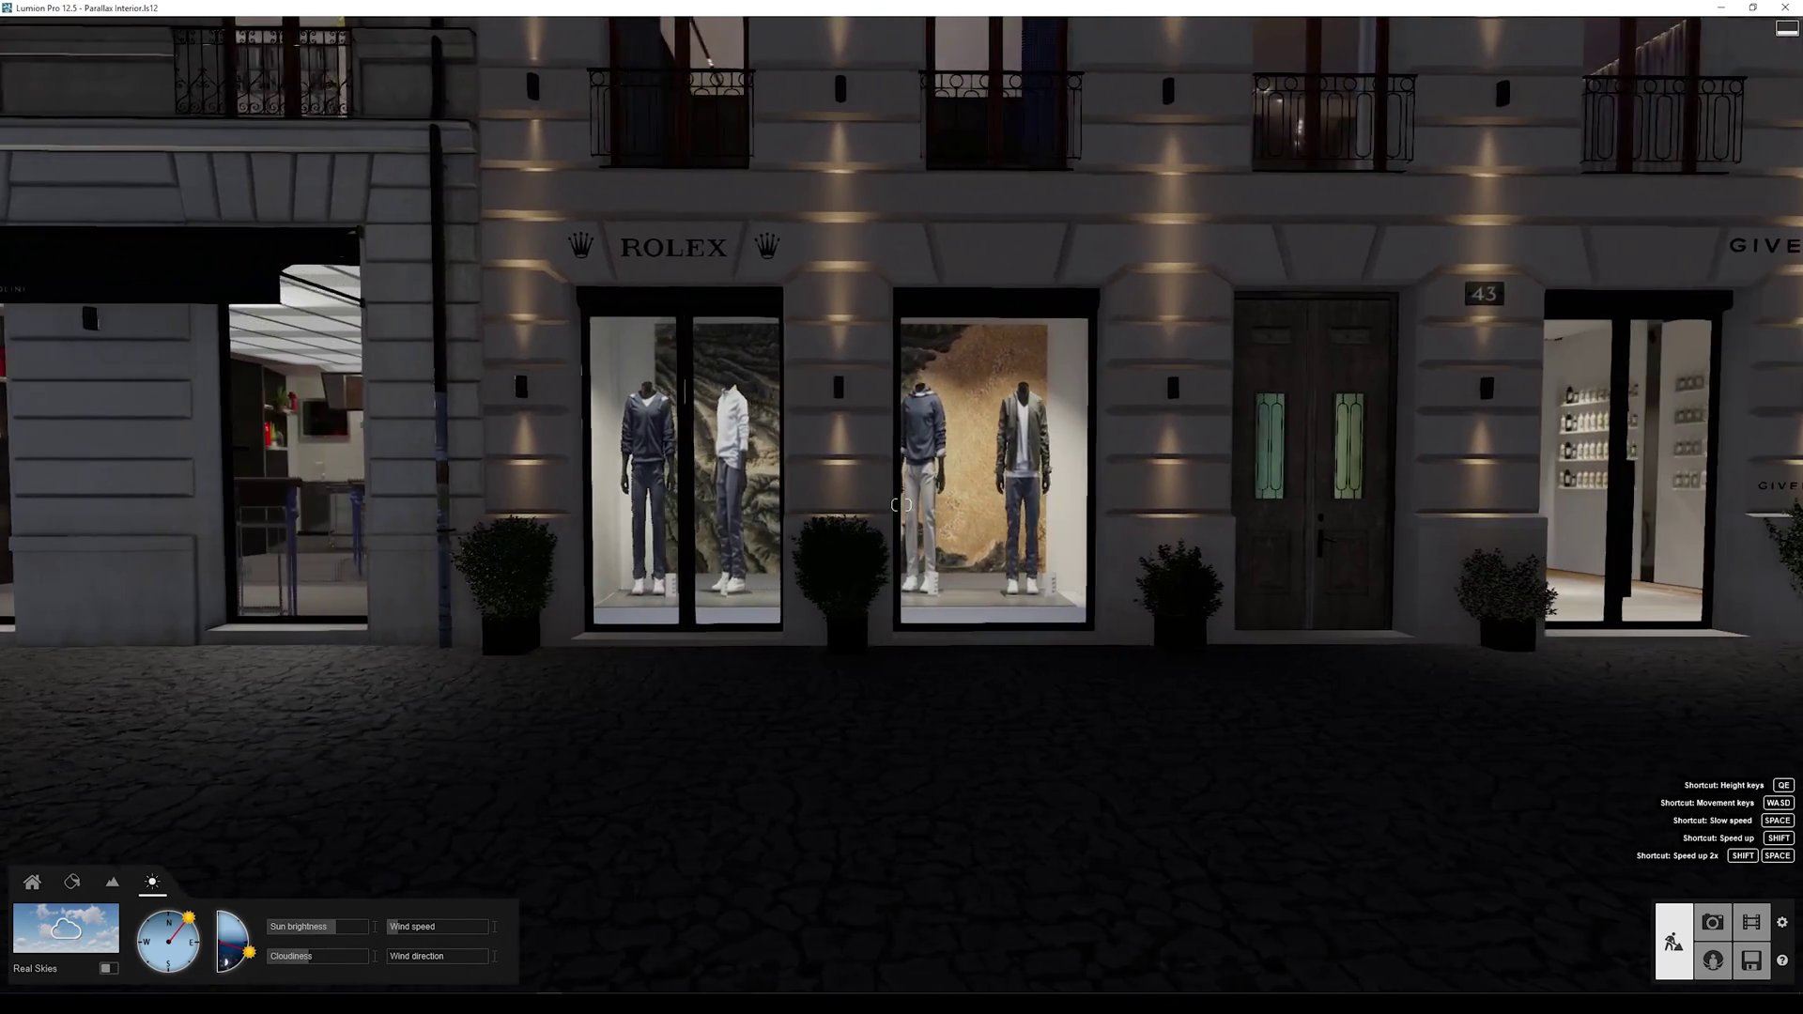
{"action": "key", "text": "d"}
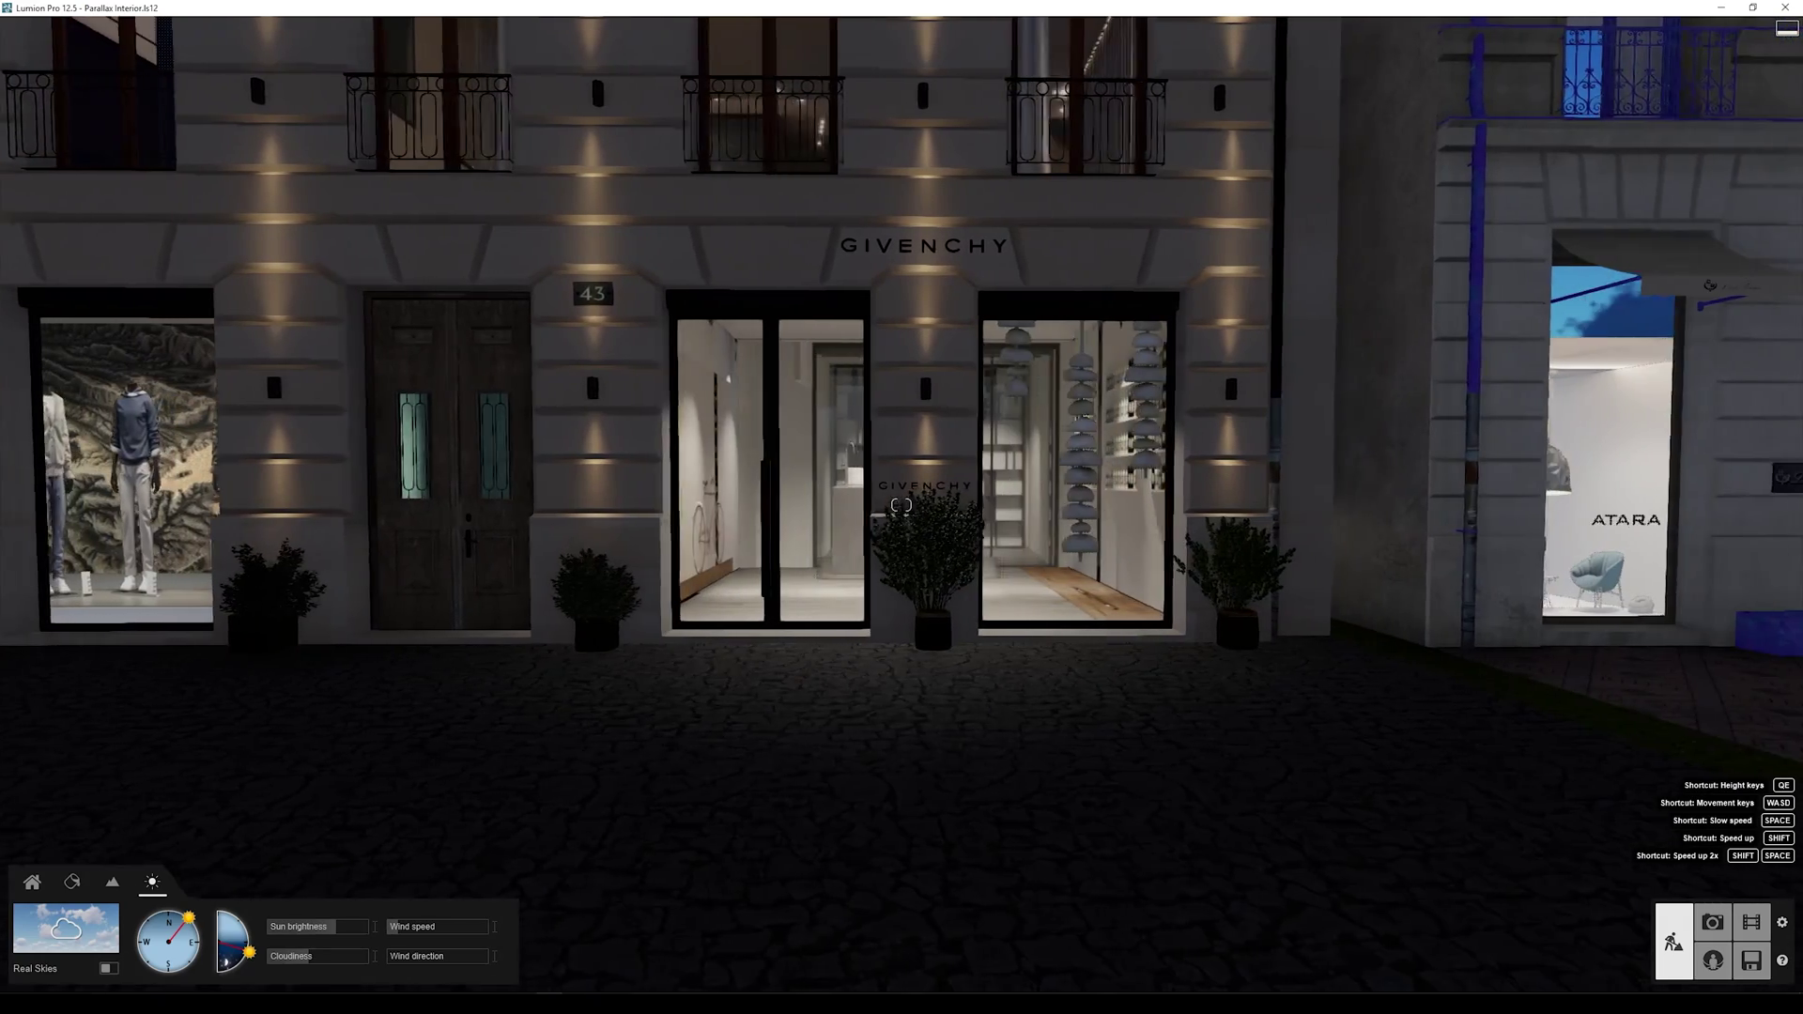
Step: Examine the upper-floor window interiors from the Givenchy building across to the facade above door 42
{"action": "key", "text": "a"}
{"action": "key", "text": "e"}
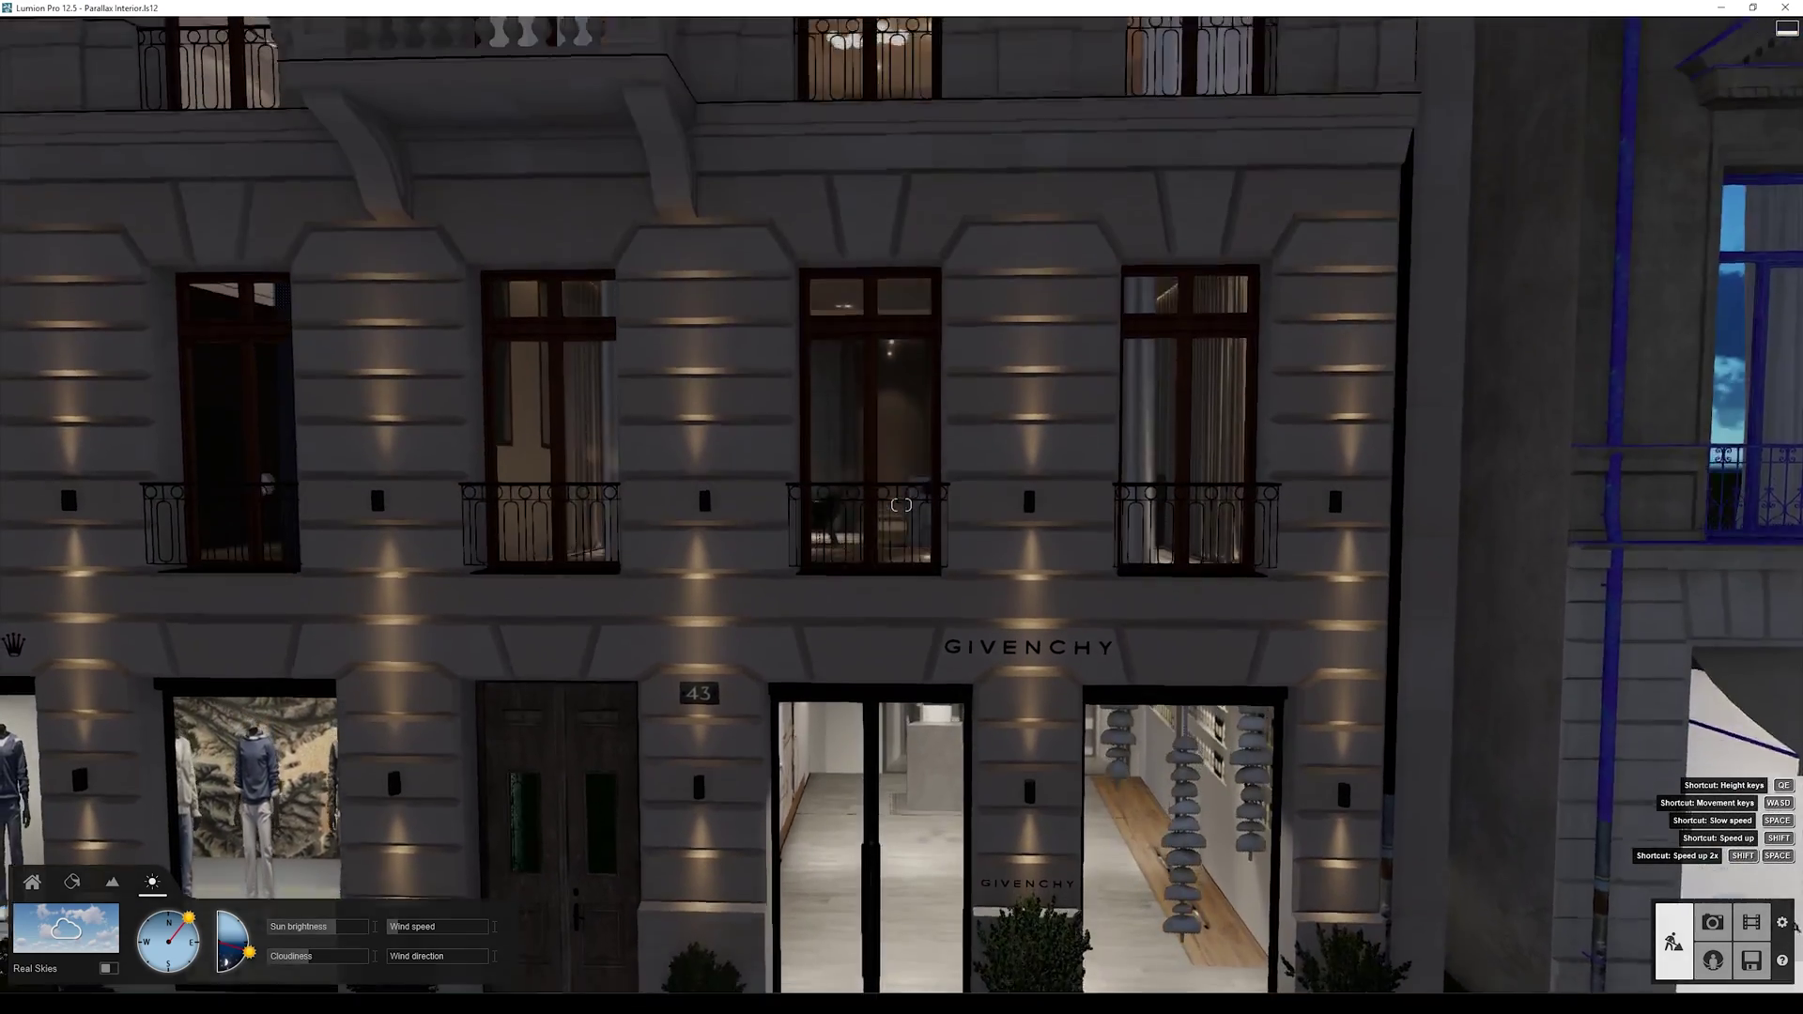
{"action": "key", "text": "a"}
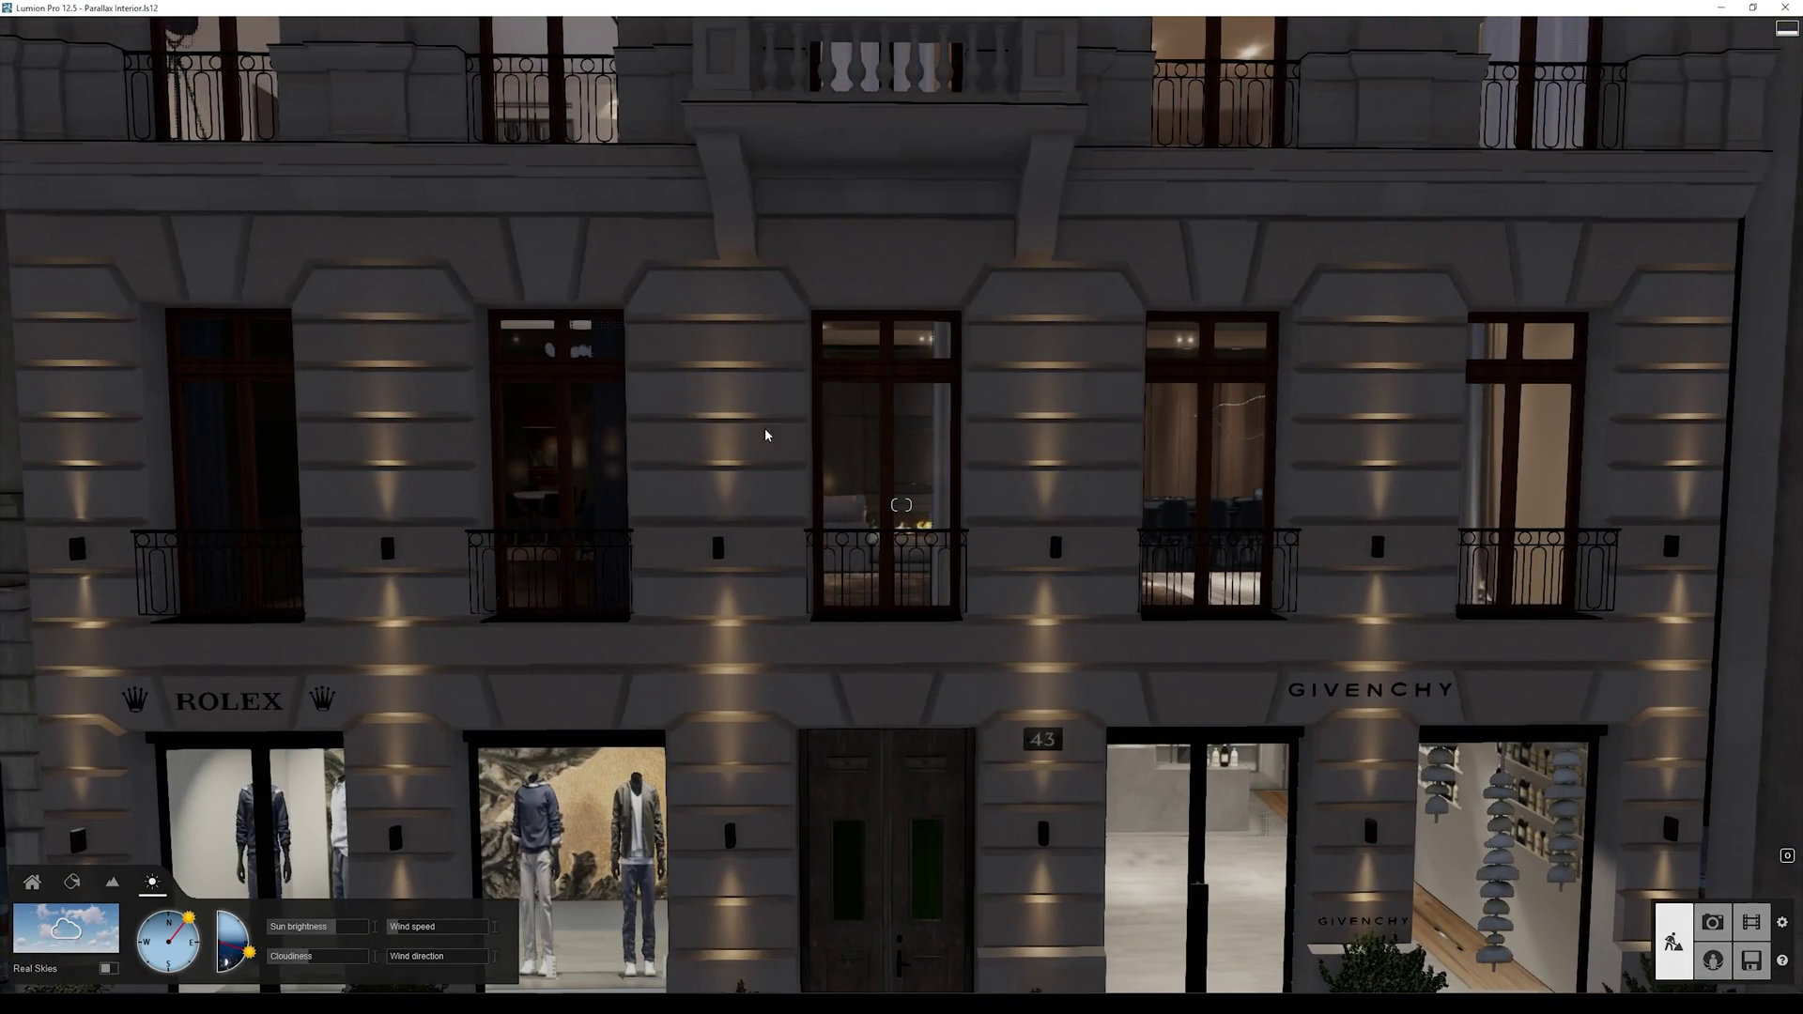
{"action": "key", "text": "a"}
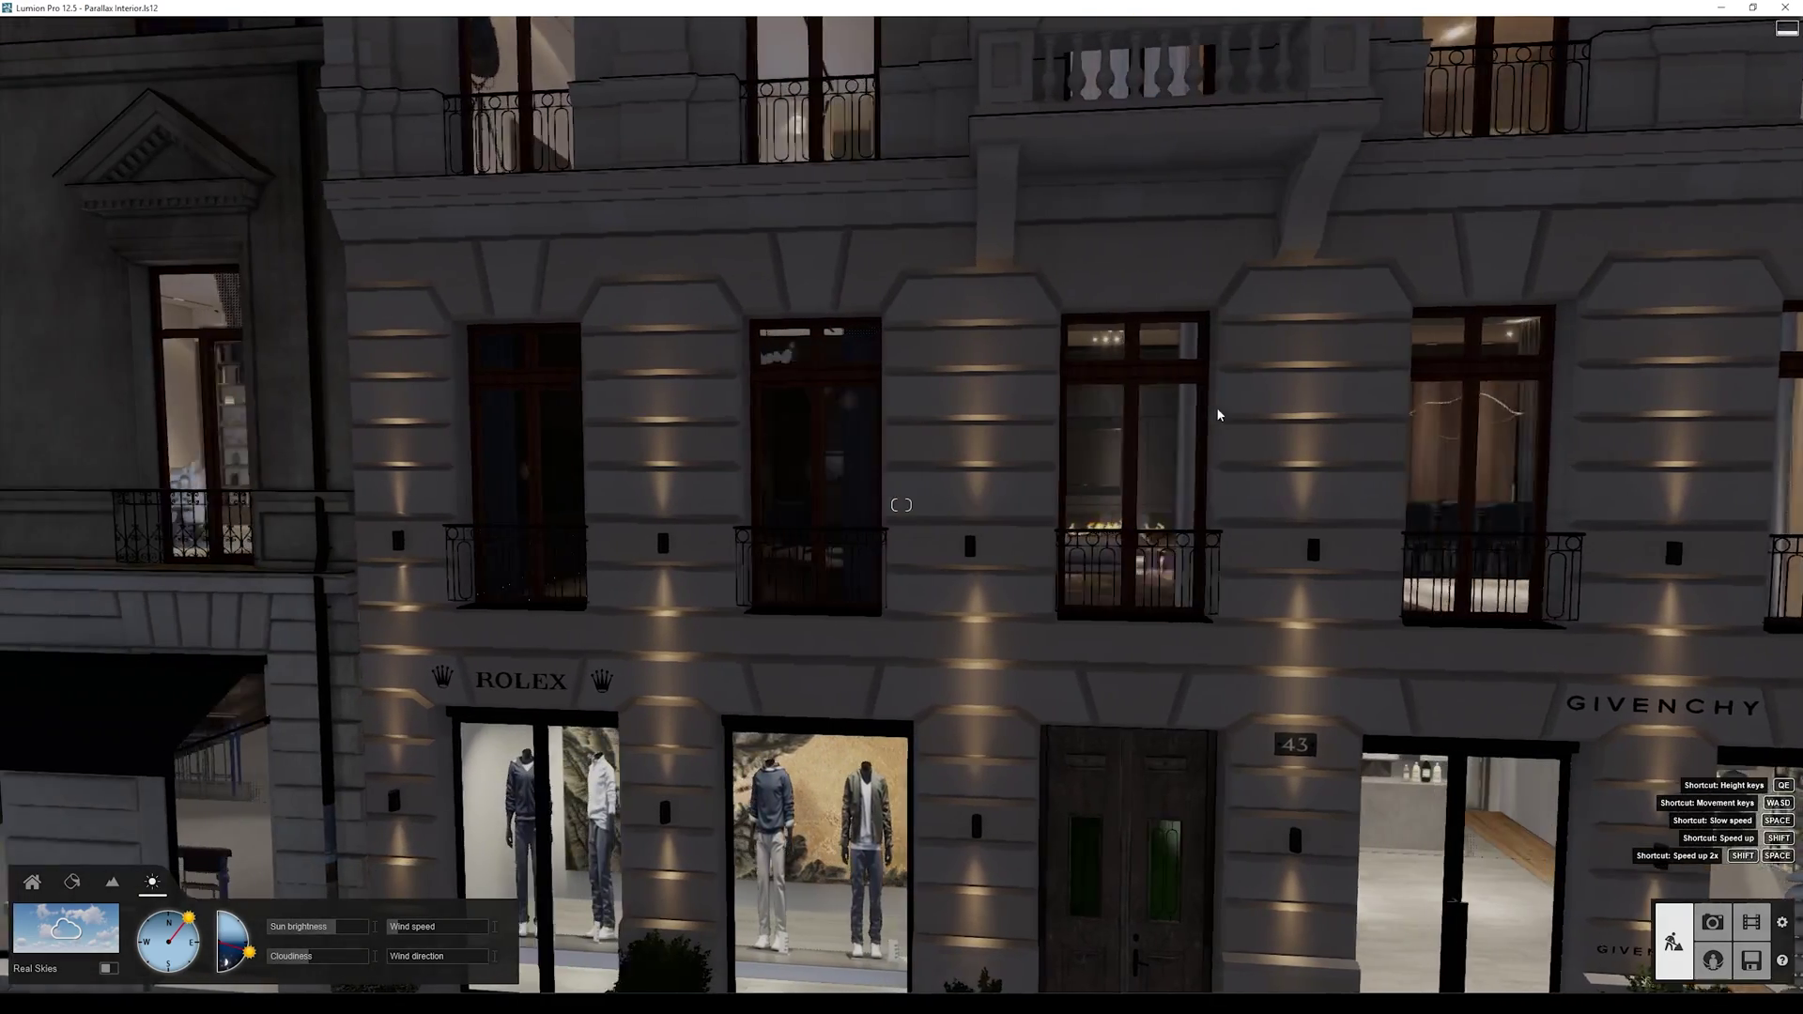
{"action": "key", "text": "a"}
{"action": "key", "text": "a"}
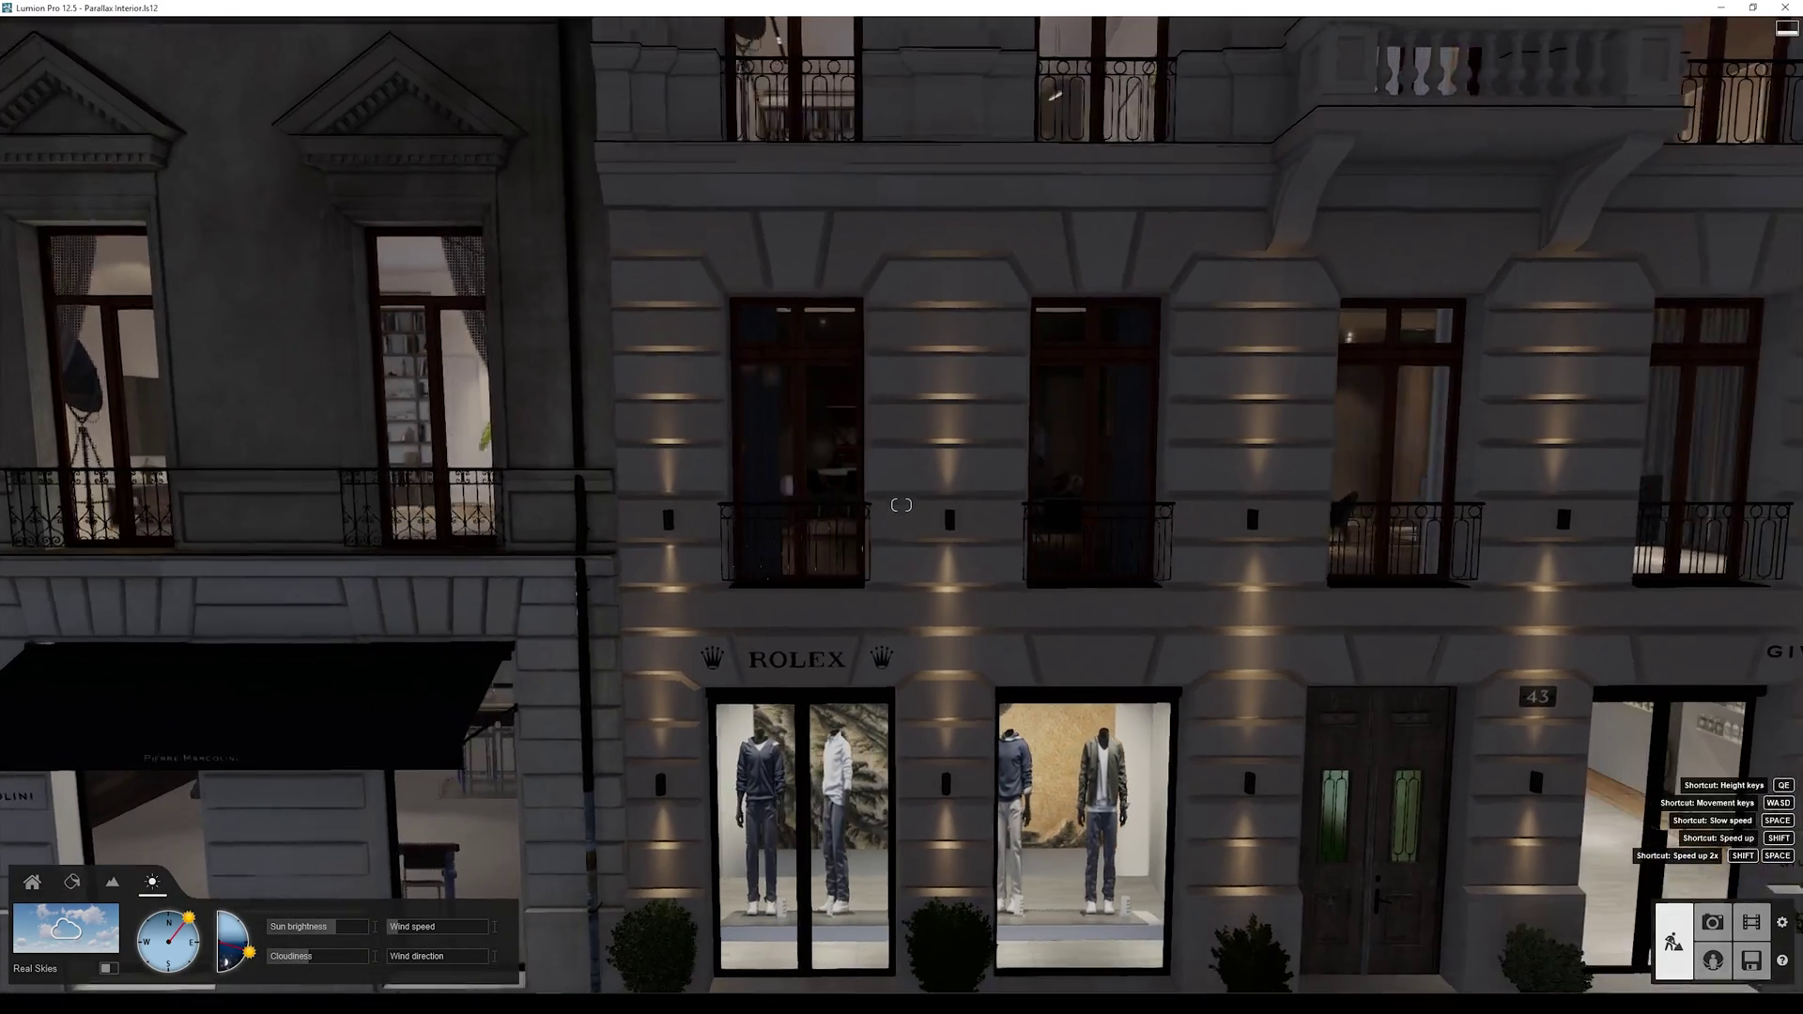
{"action": "key", "text": "a"}
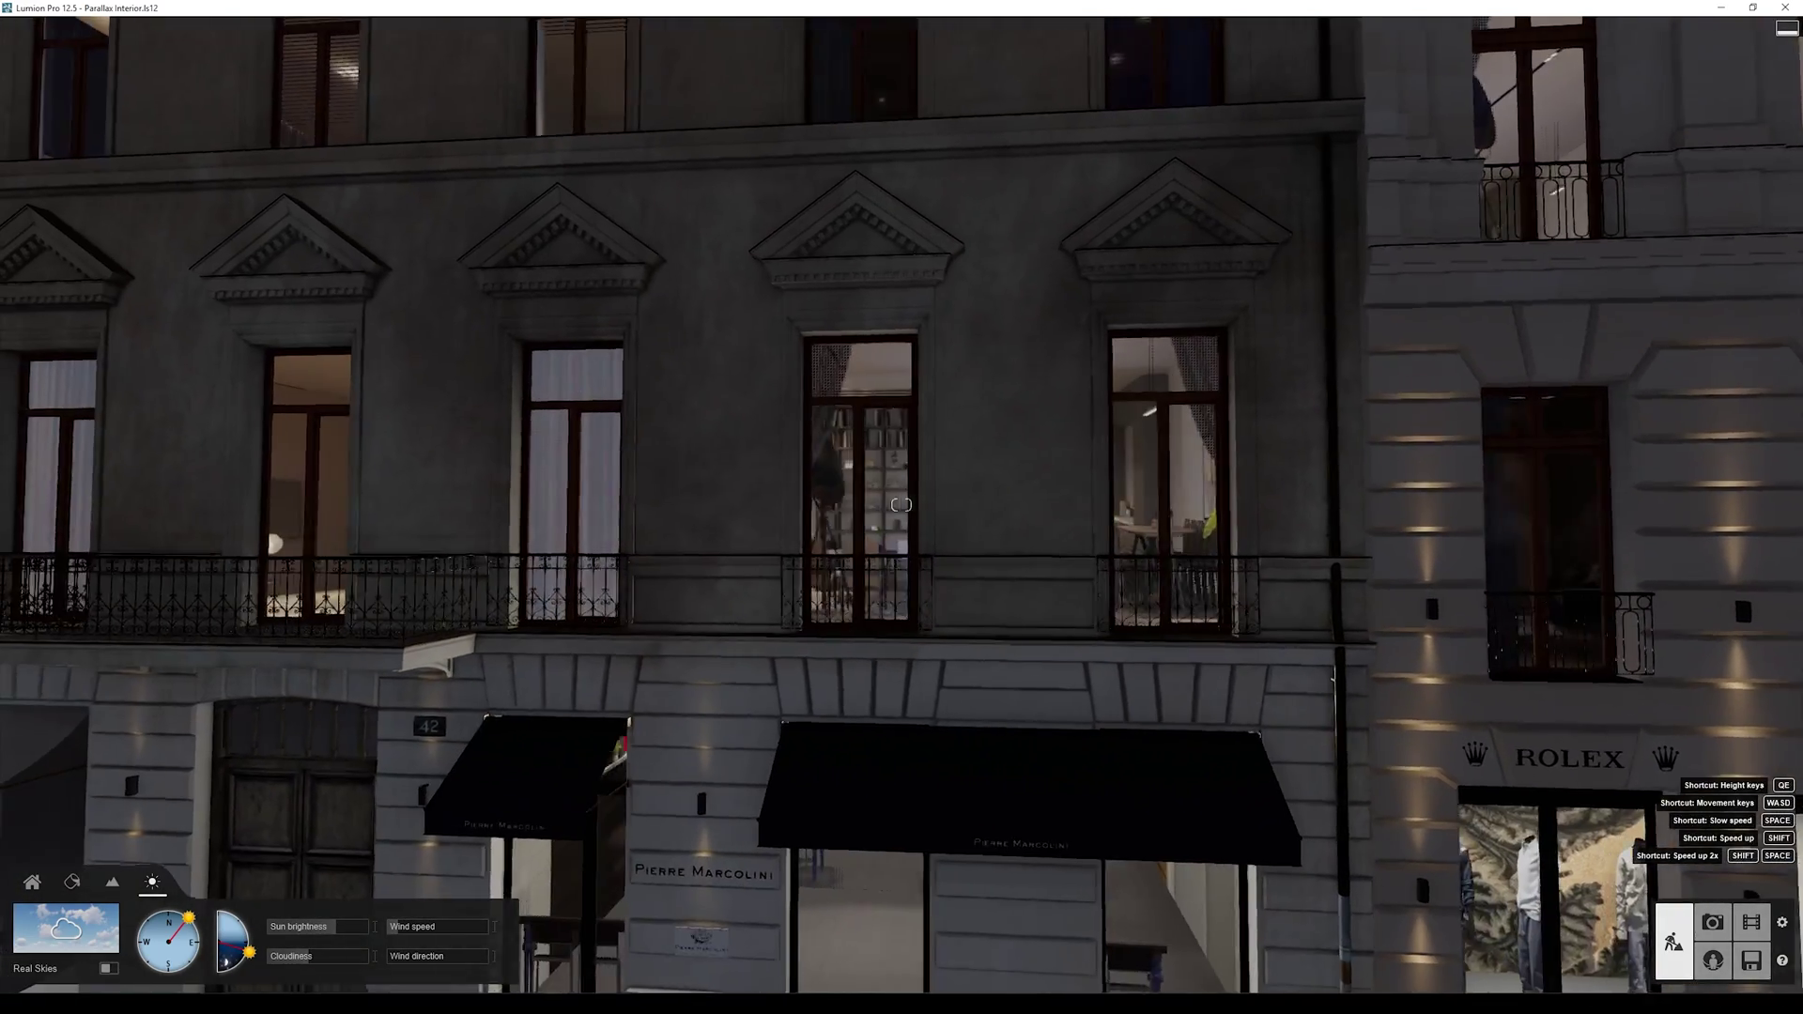
{"action": "key", "text": "a"}
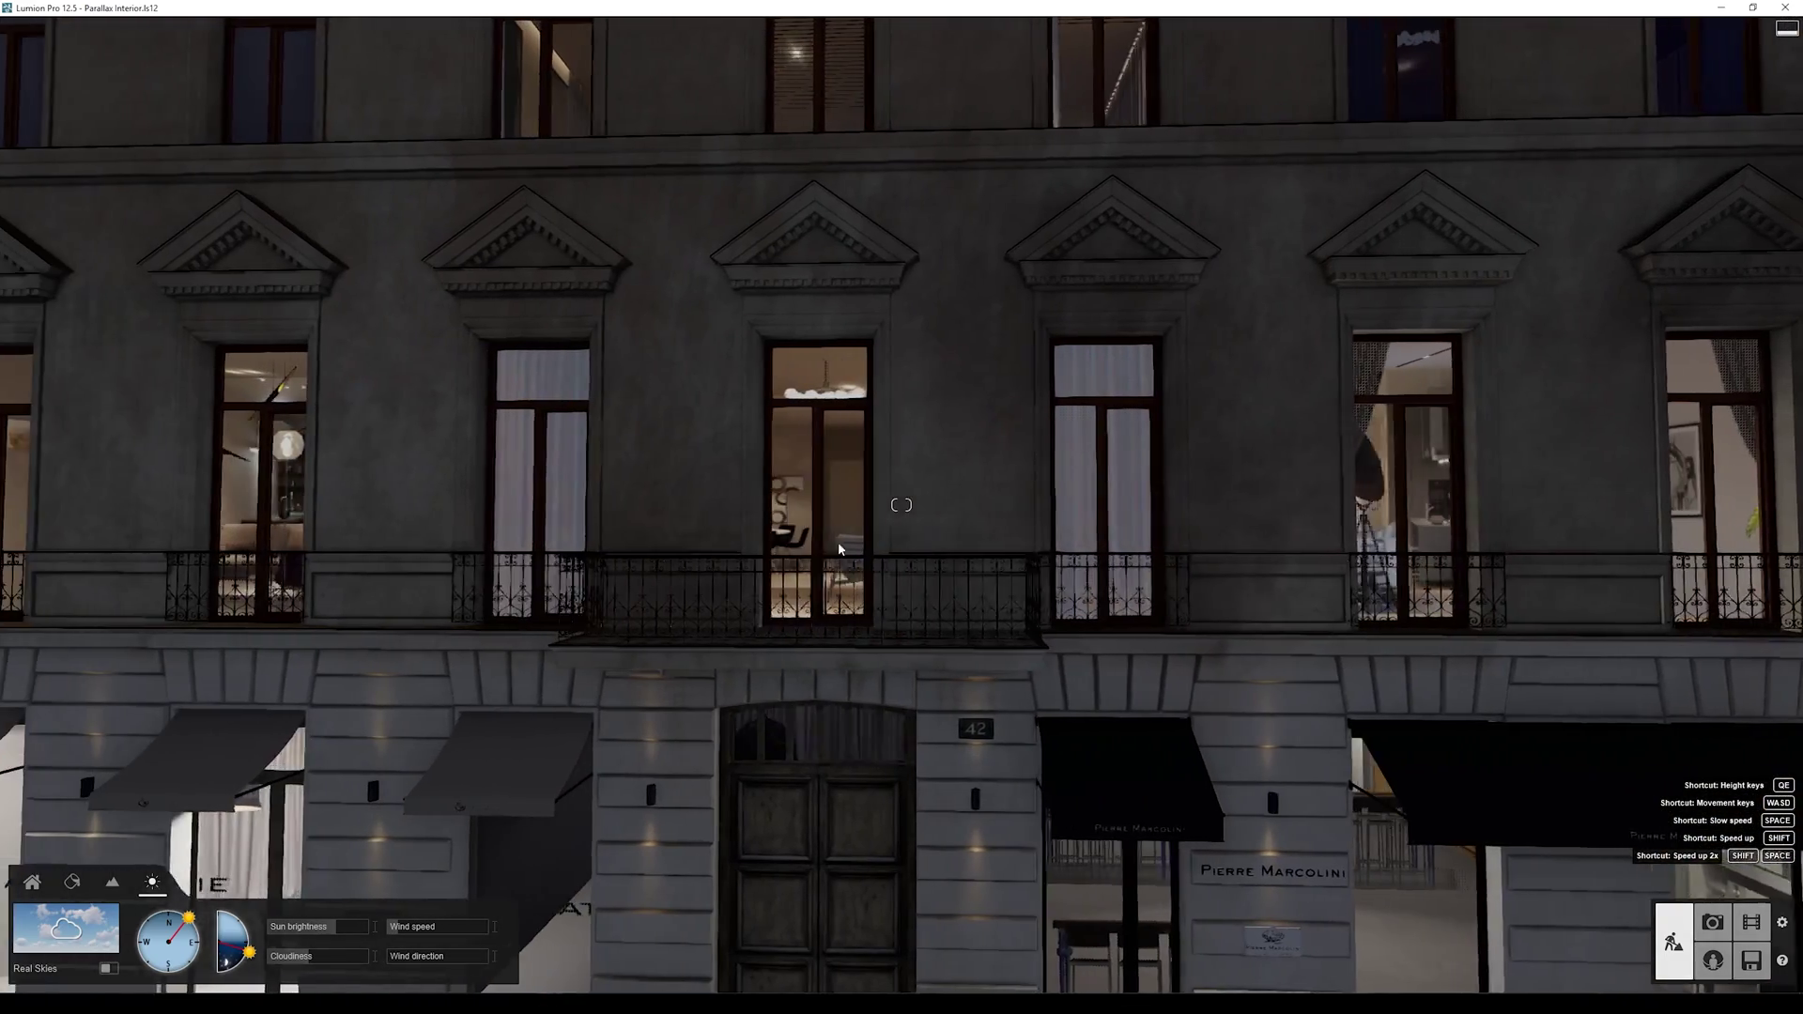
{"action": "key", "text": "e"}
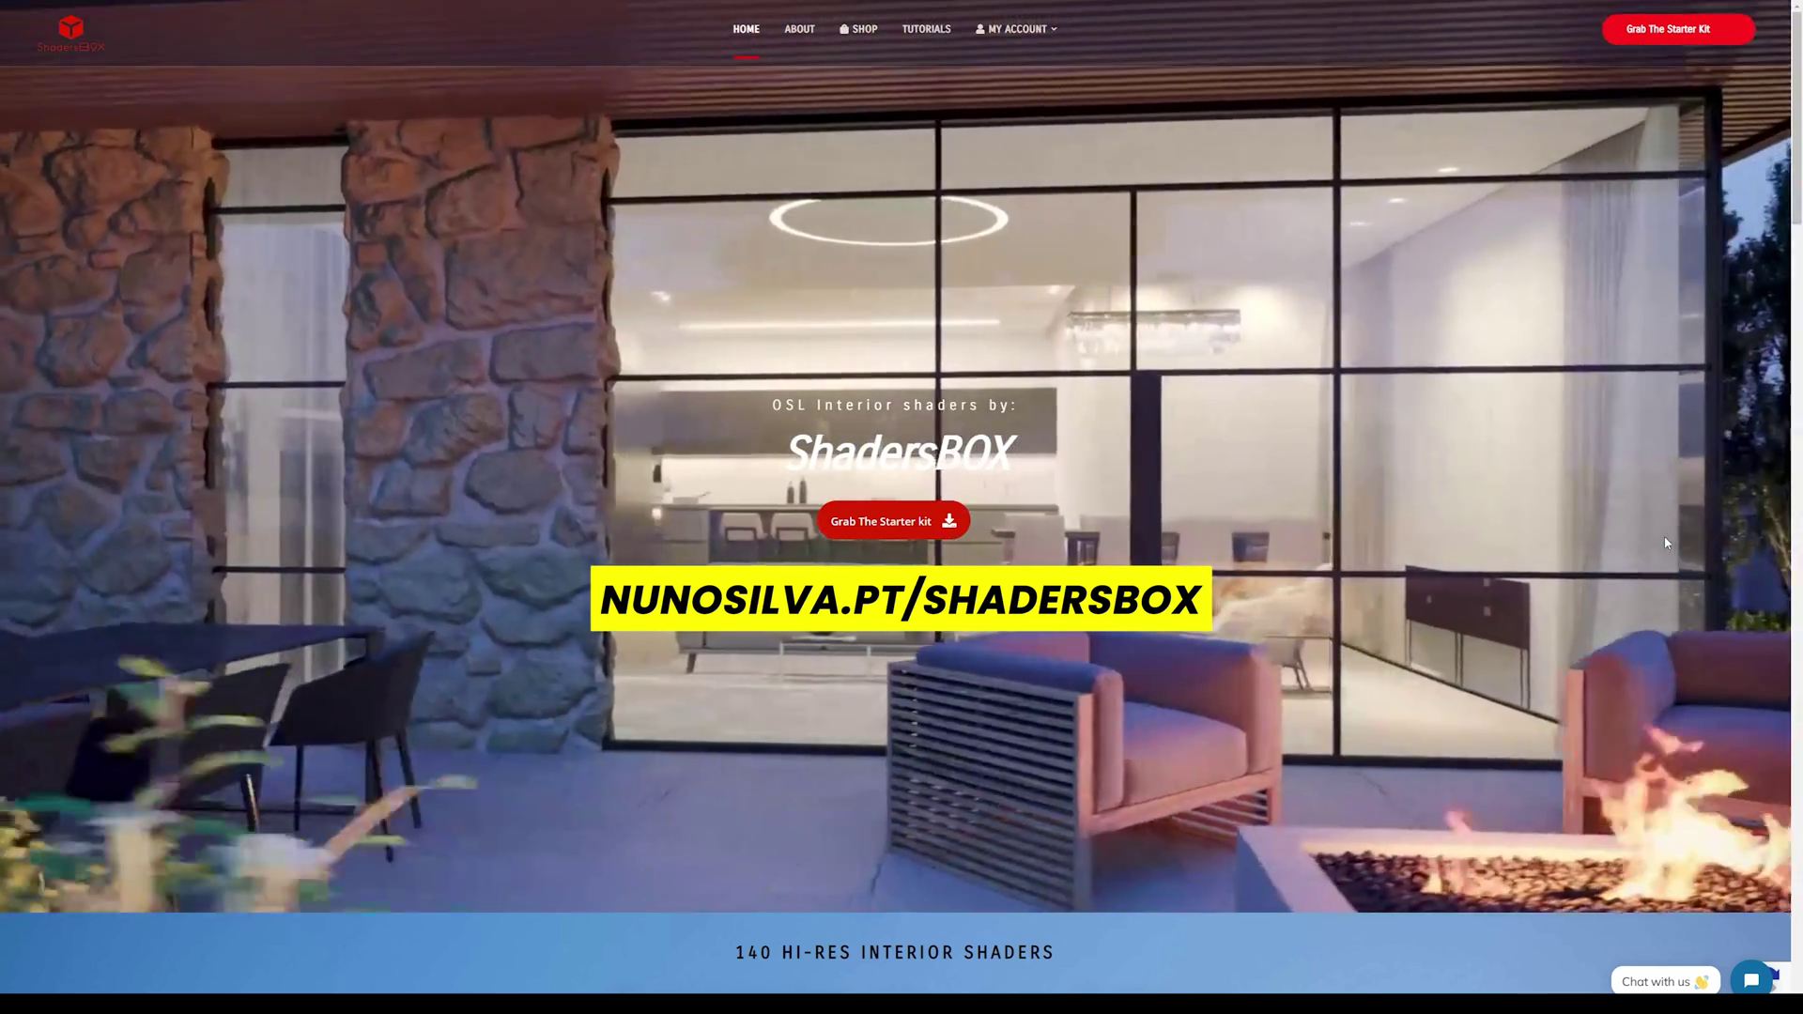
Step: Review the features on the ShadersBOX website's home page, comparing its night/day lighting and high/low resolution preview images
{"action": "scroll", "coordinate": [1446, 324], "scroll_direction": "down", "scroll_amount": 6}
{"action": "scroll", "coordinate": [1446, 324], "scroll_direction": "down", "scroll_amount": 1}
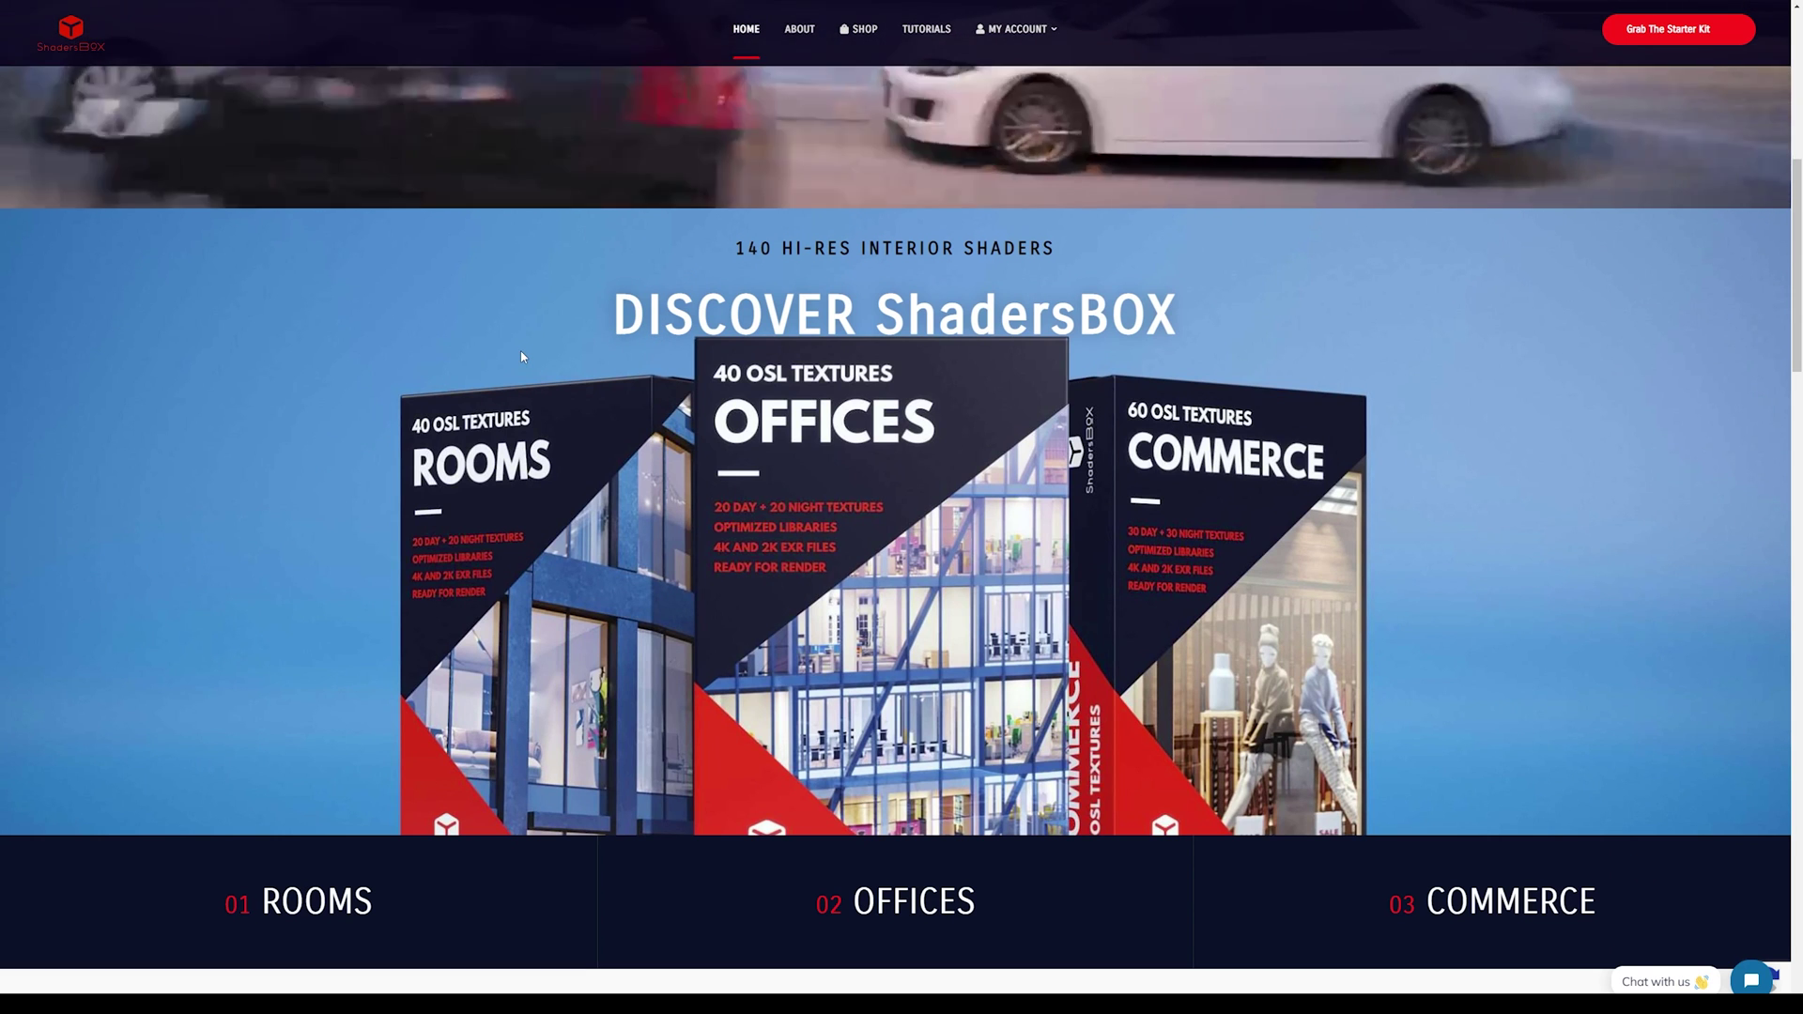
{"action": "scroll", "coordinate": [1272, 373], "scroll_direction": "down", "scroll_amount": 7}
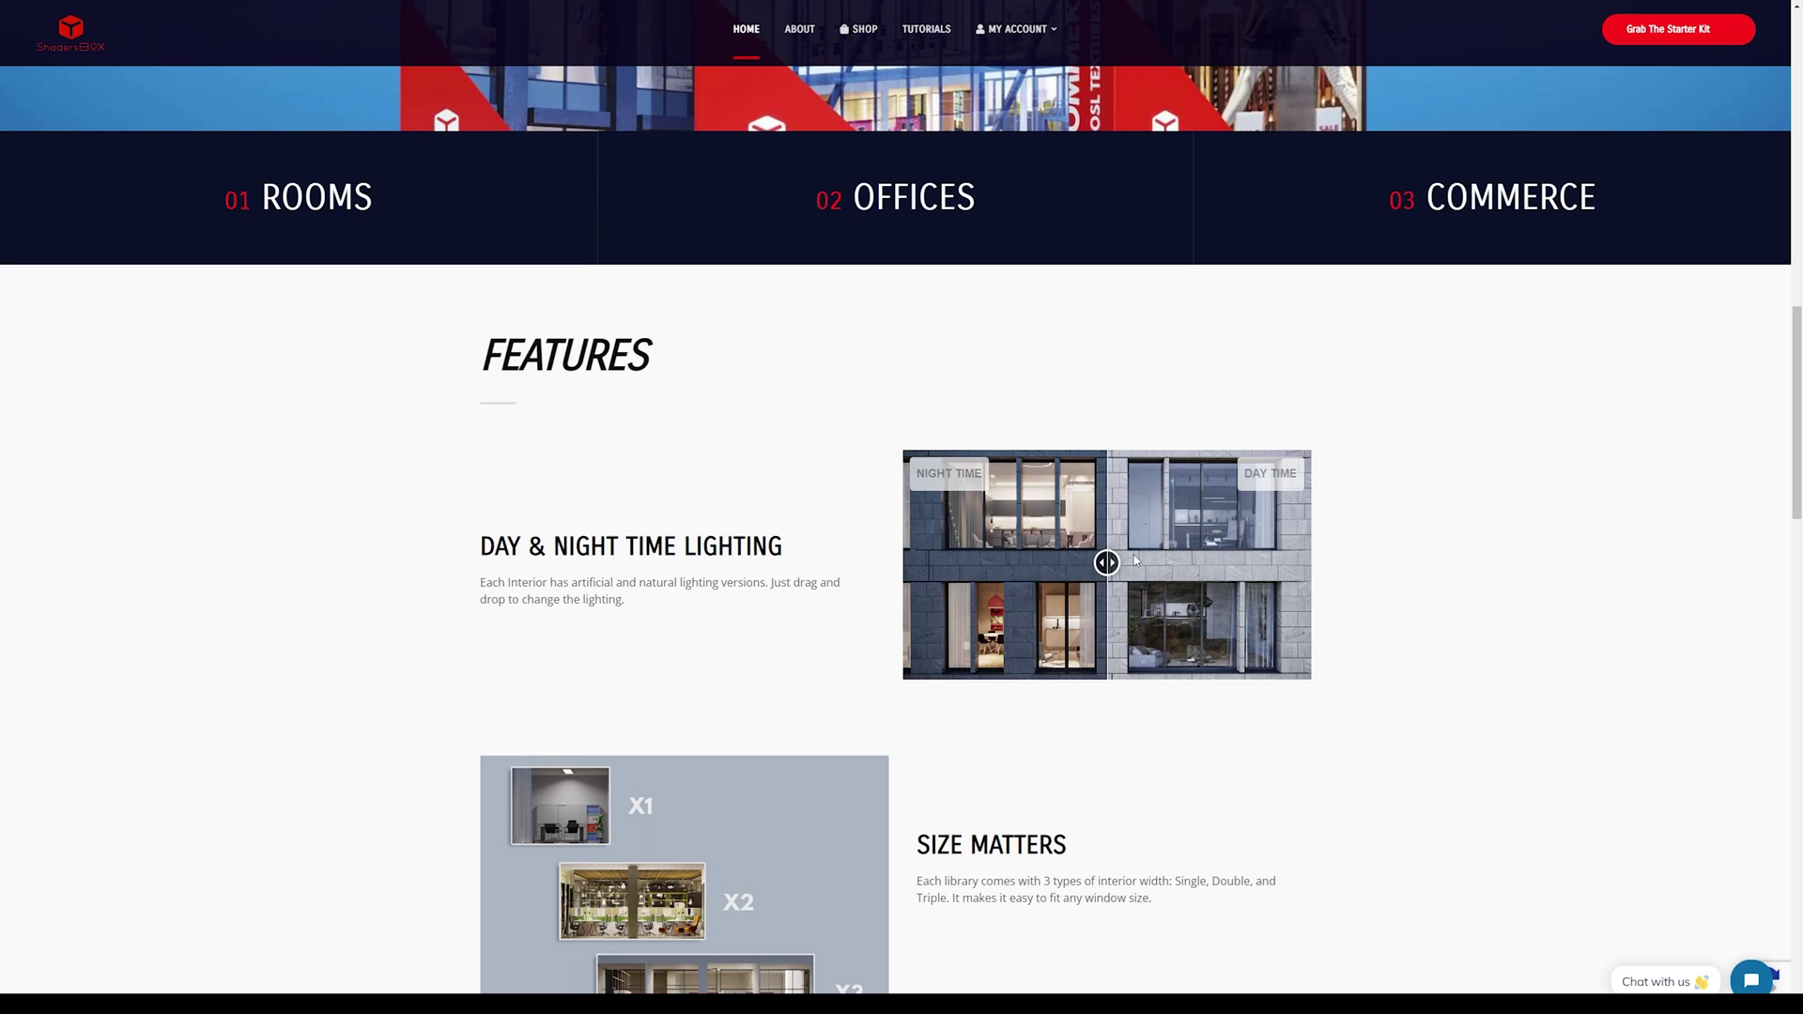
{"action": "mouse_move", "coordinate": [1108, 562]}
{"action": "left_mouse_down"}
{"action": "mouse_move", "coordinate": [870, 562]}
{"action": "mouse_move", "coordinate": [1364, 569]}
{"action": "mouse_move", "coordinate": [1112, 576]}
{"action": "left_mouse_up"}
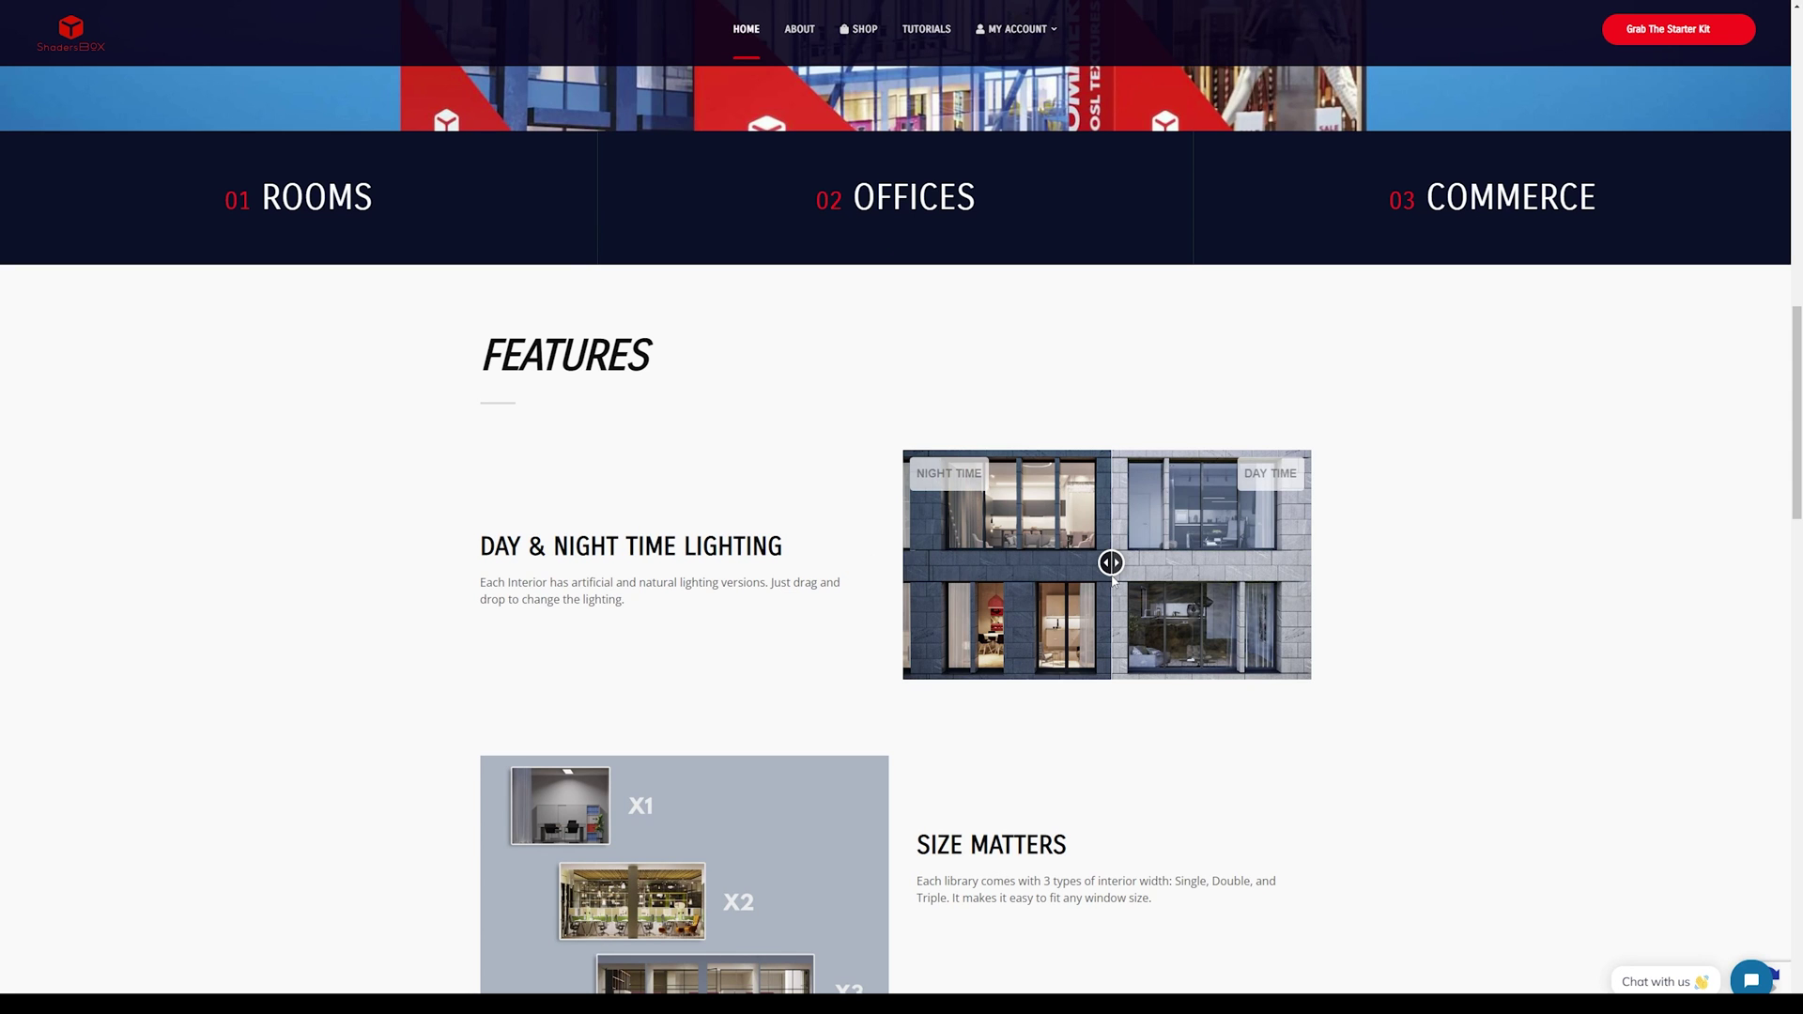
{"action": "scroll", "coordinate": [1174, 590], "scroll_direction": "down", "scroll_amount": 1}
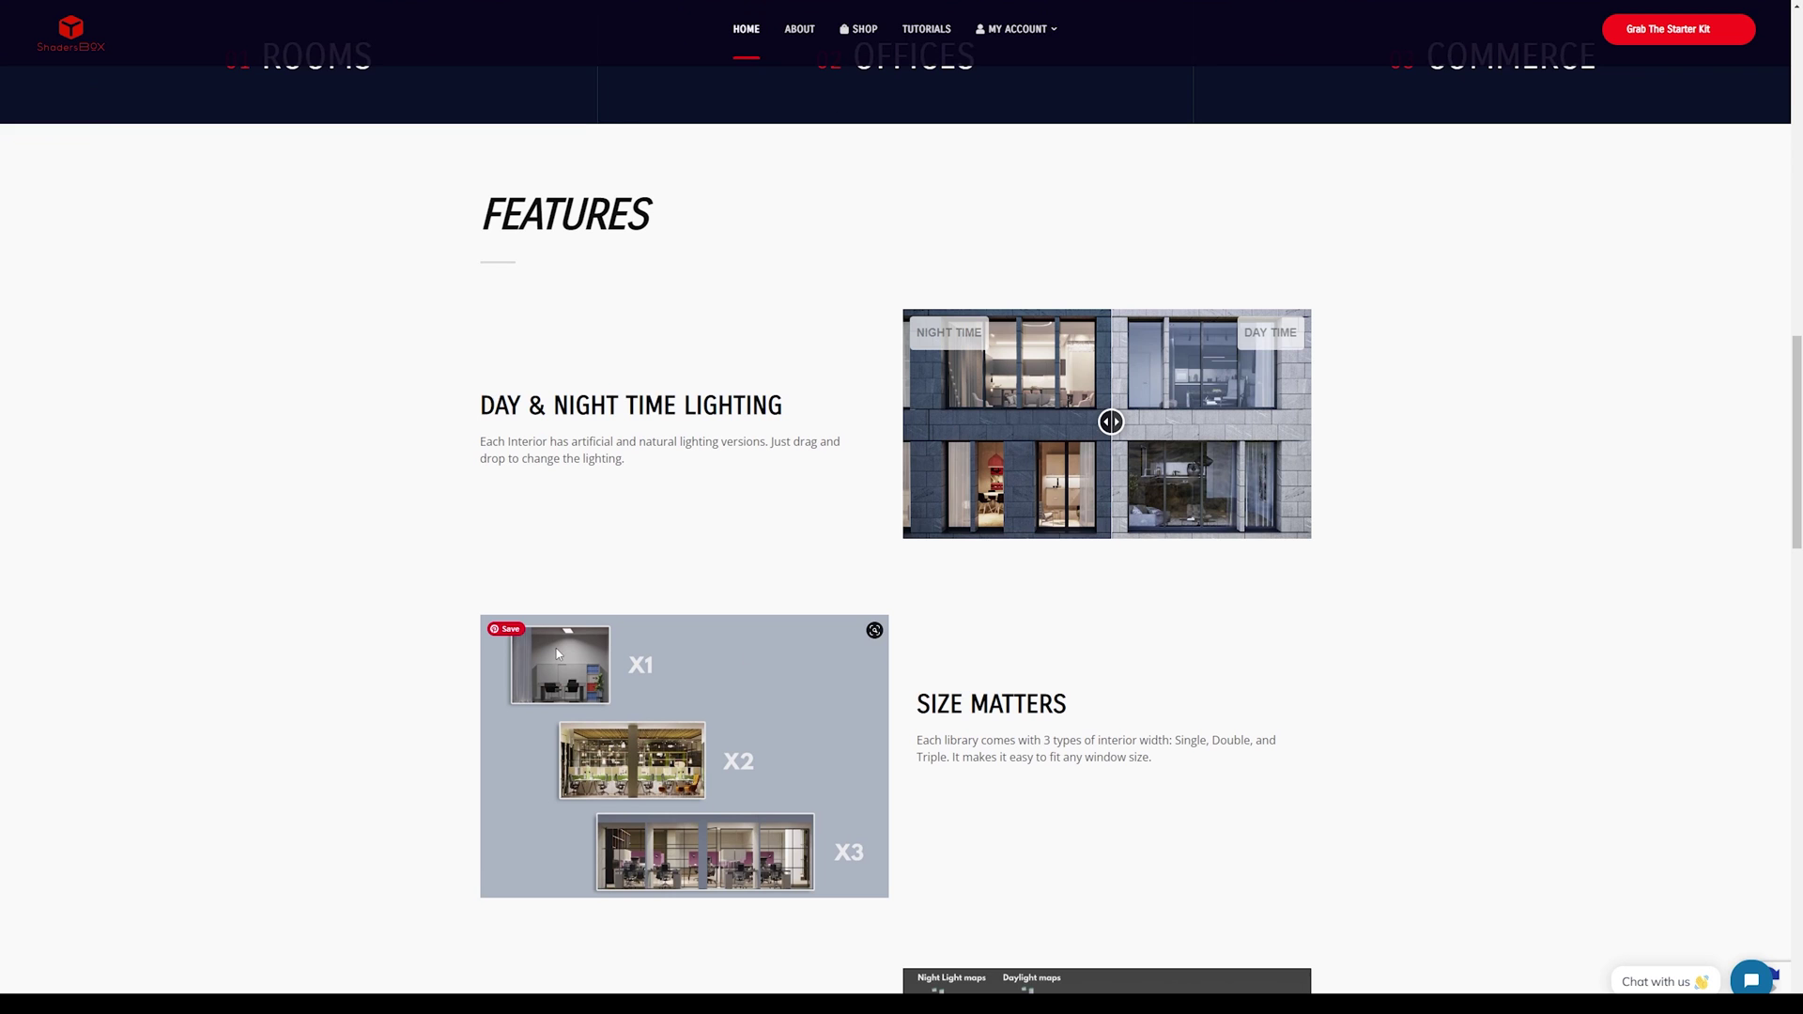
{"action": "scroll", "coordinate": [1118, 782], "scroll_direction": "down", "scroll_amount": 1}
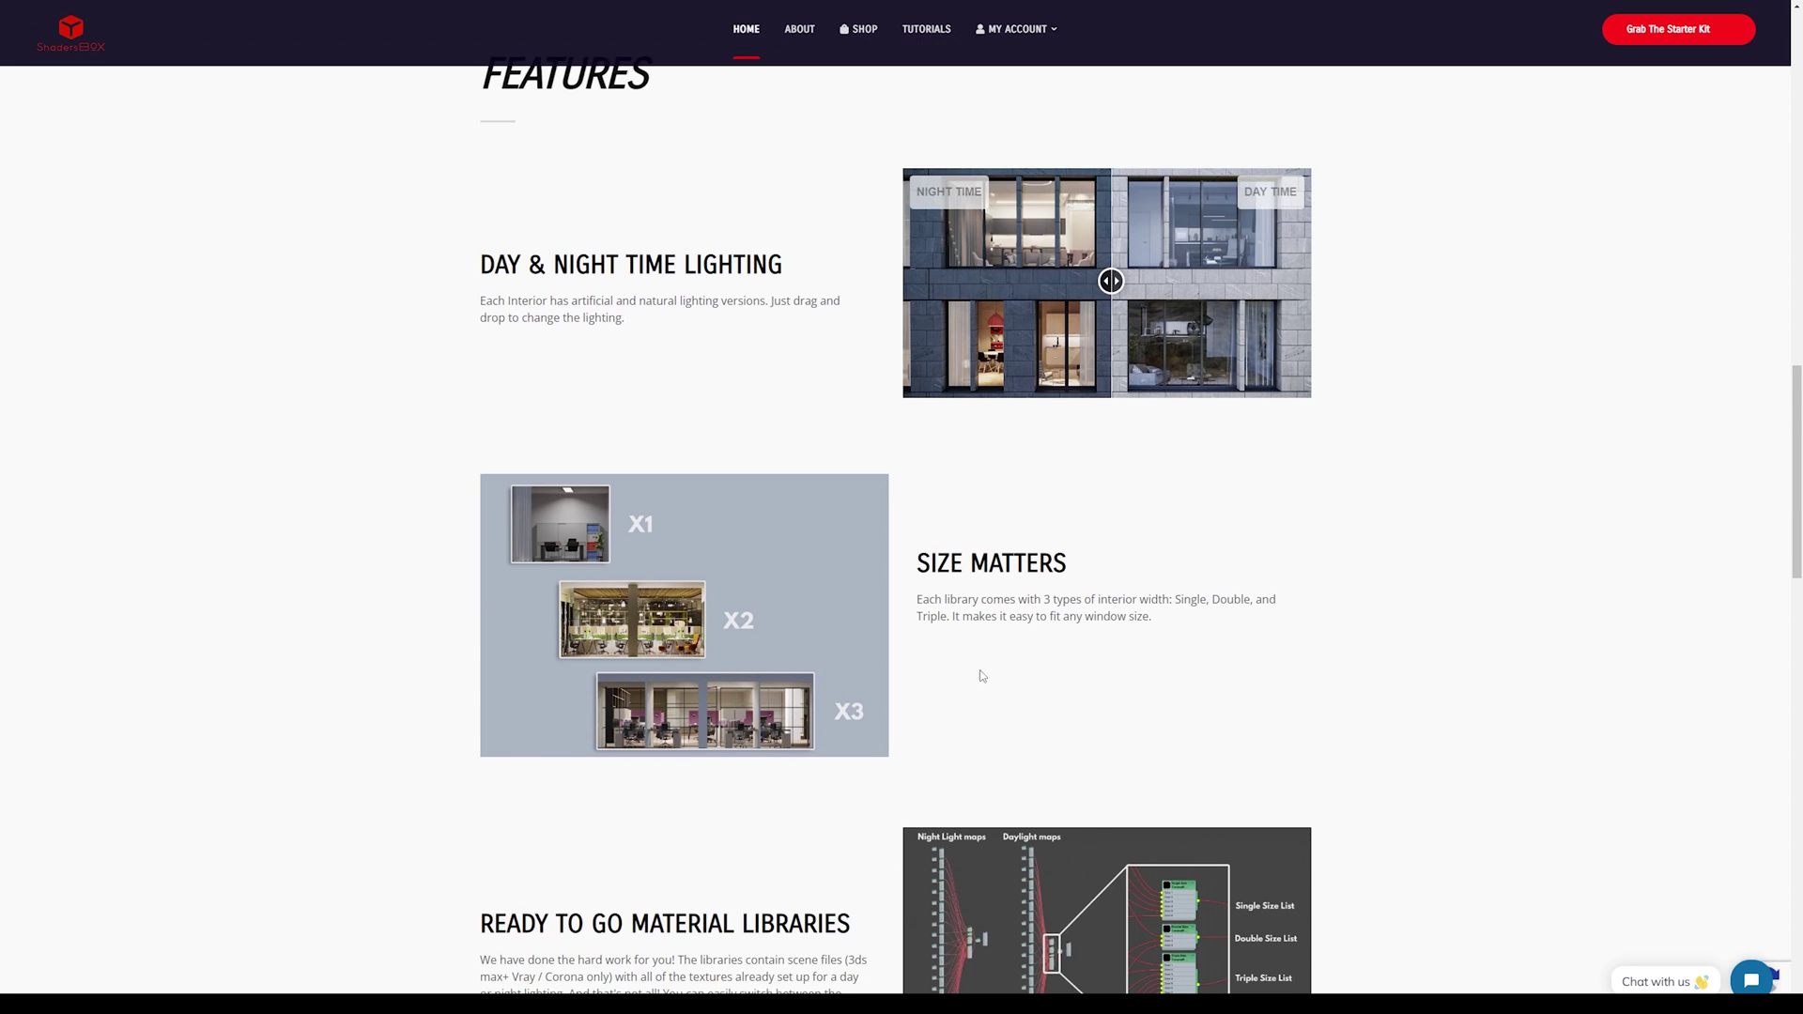
{"action": "scroll", "coordinate": [1362, 610], "scroll_direction": "down", "scroll_amount": 5}
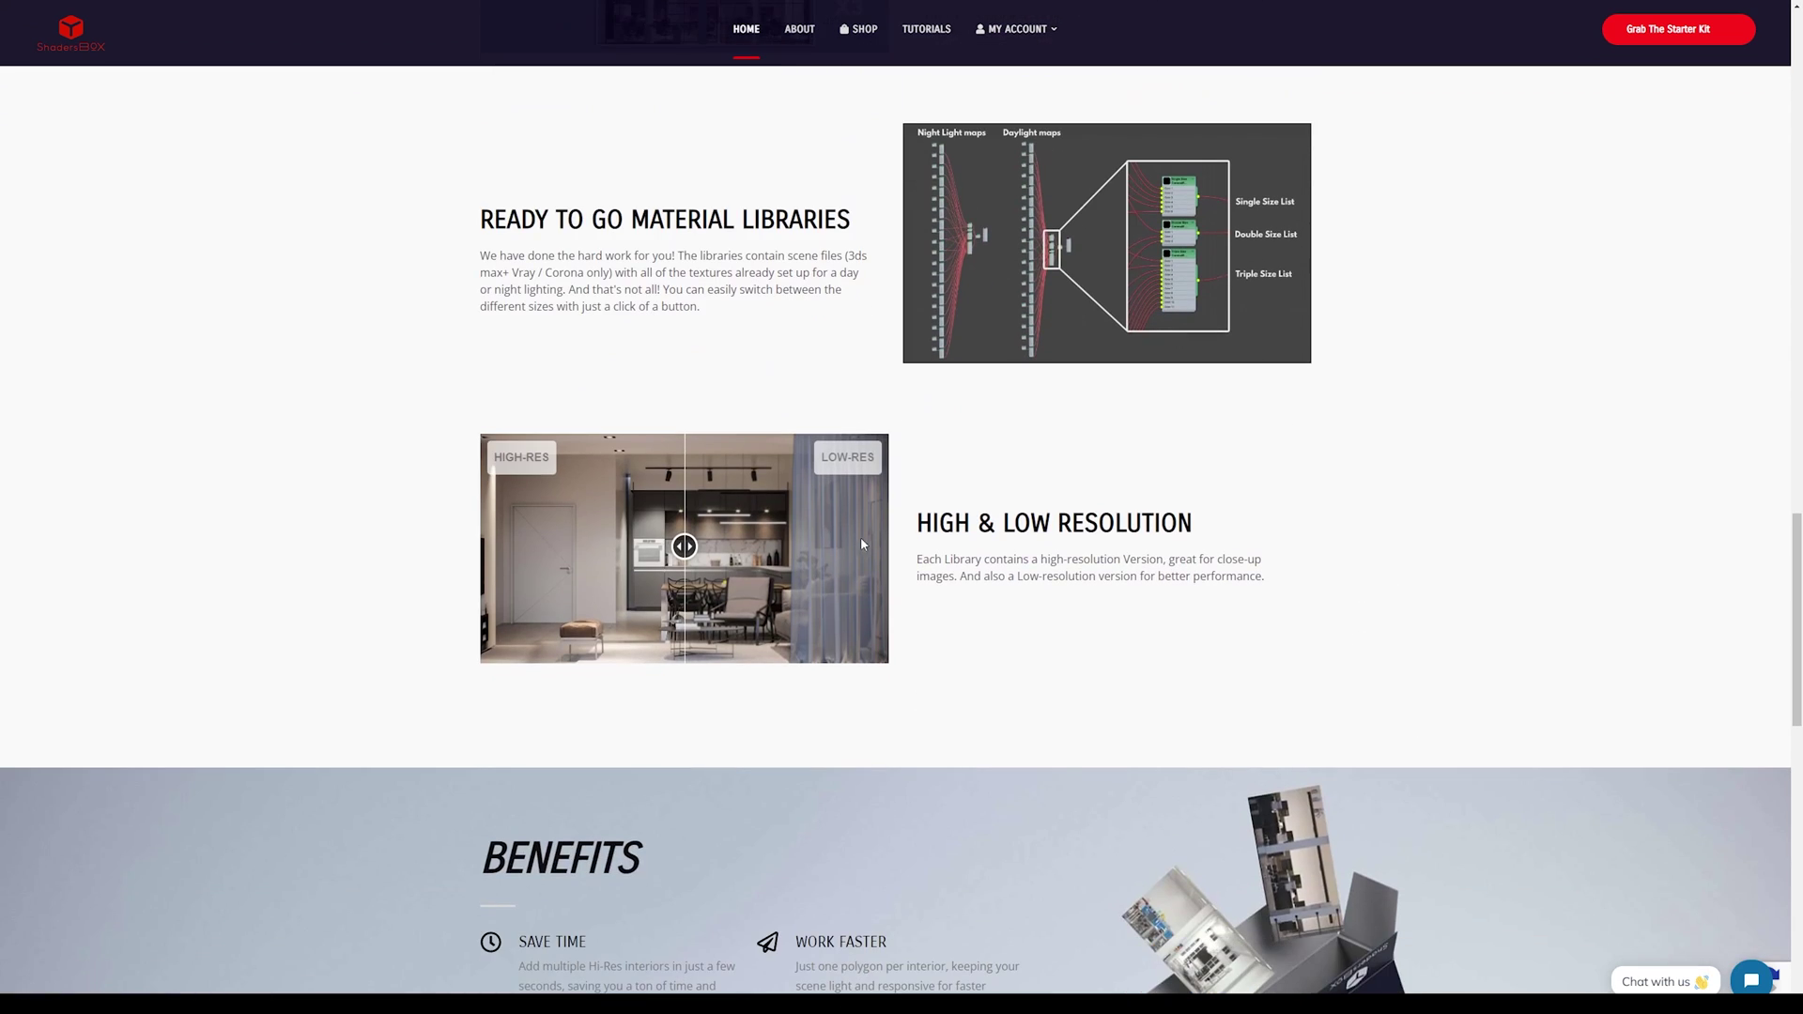
{"action": "left_click_drag", "start_coordinate": [651, 561], "coordinate": [765, 575]}
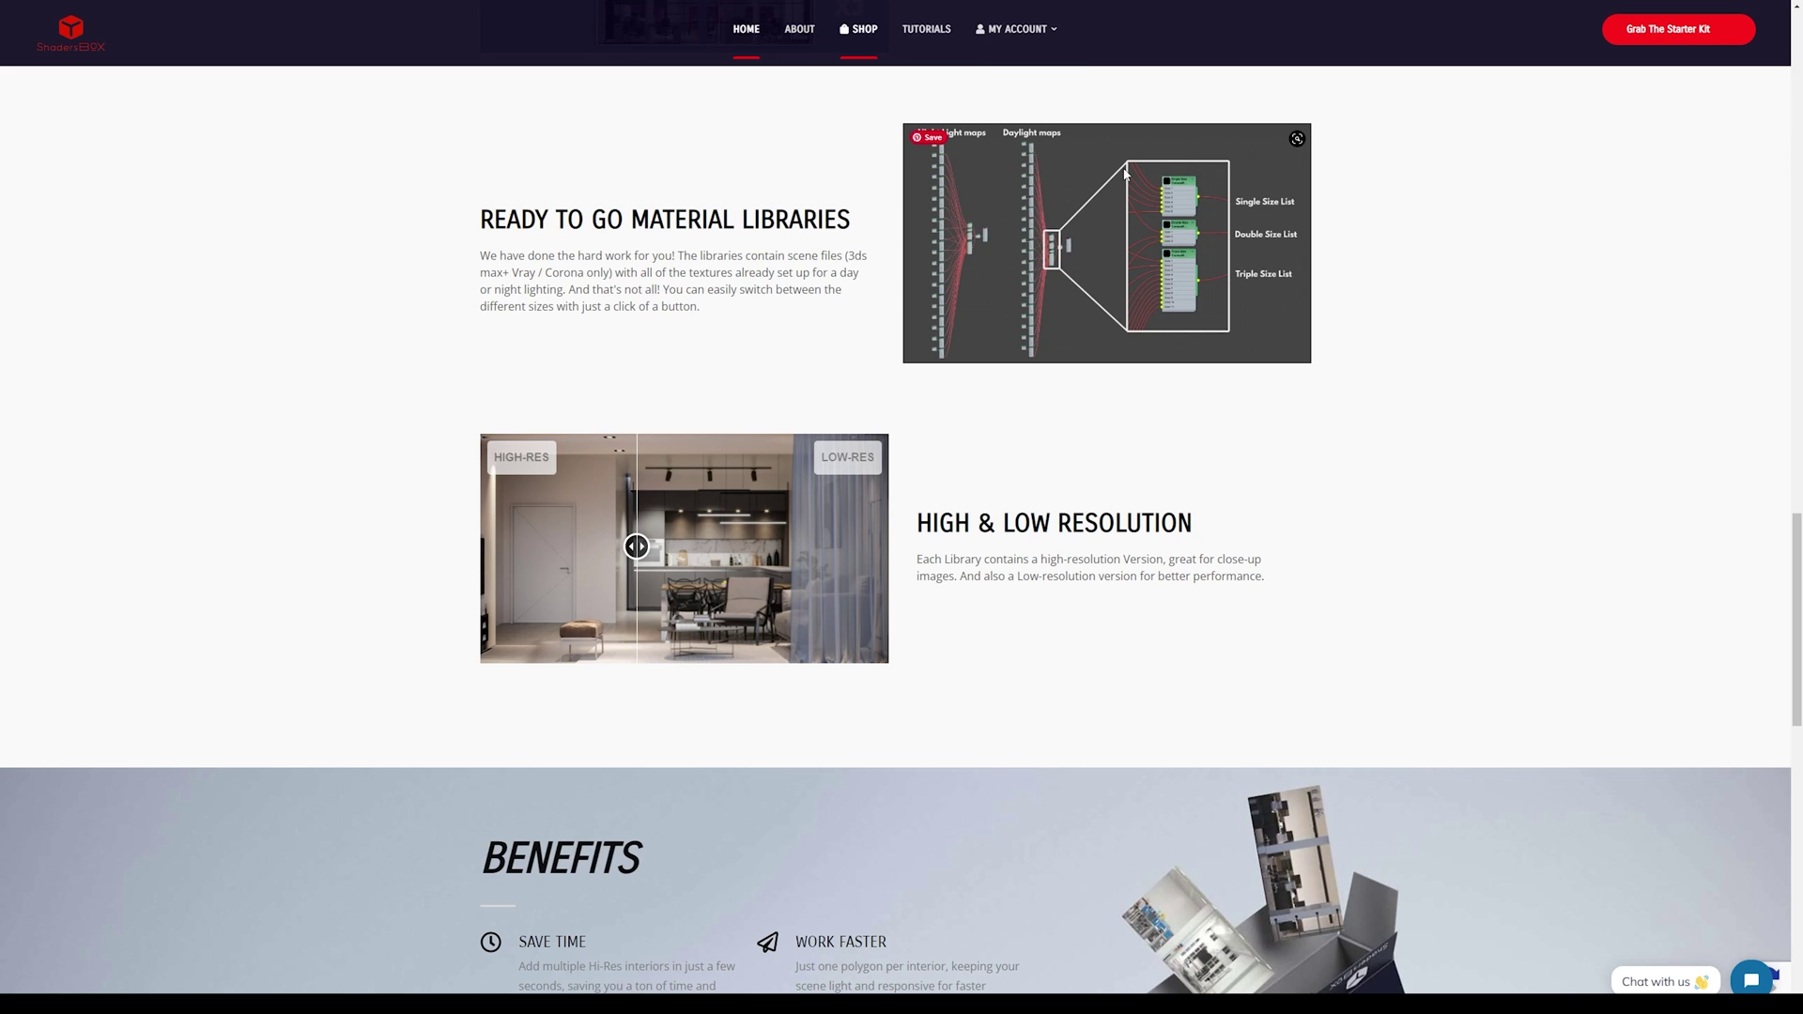
Step: Browse the texture packs in the ShadersBOX shop and review the room, office and commerce interiors included in the Starter Kit
{"action": "left_click", "coordinate": [858, 29]}
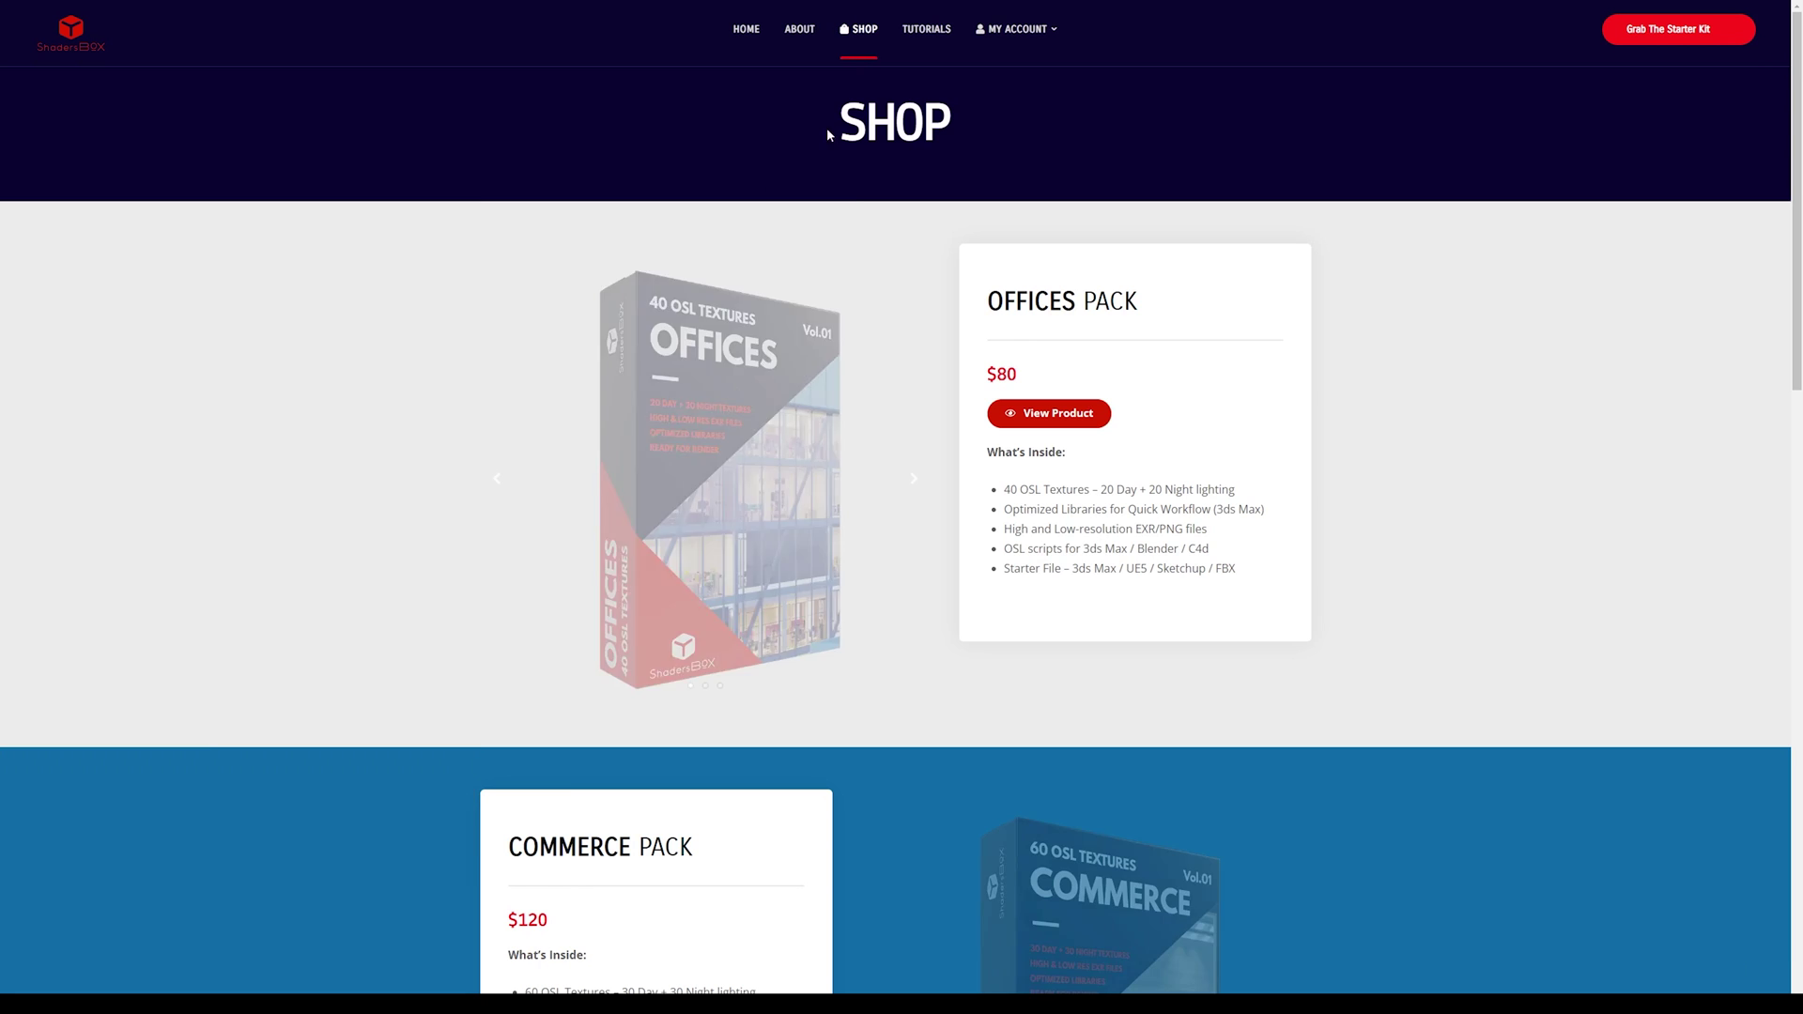
{"action": "scroll", "coordinate": [683, 409], "scroll_direction": "down", "scroll_amount": 10}
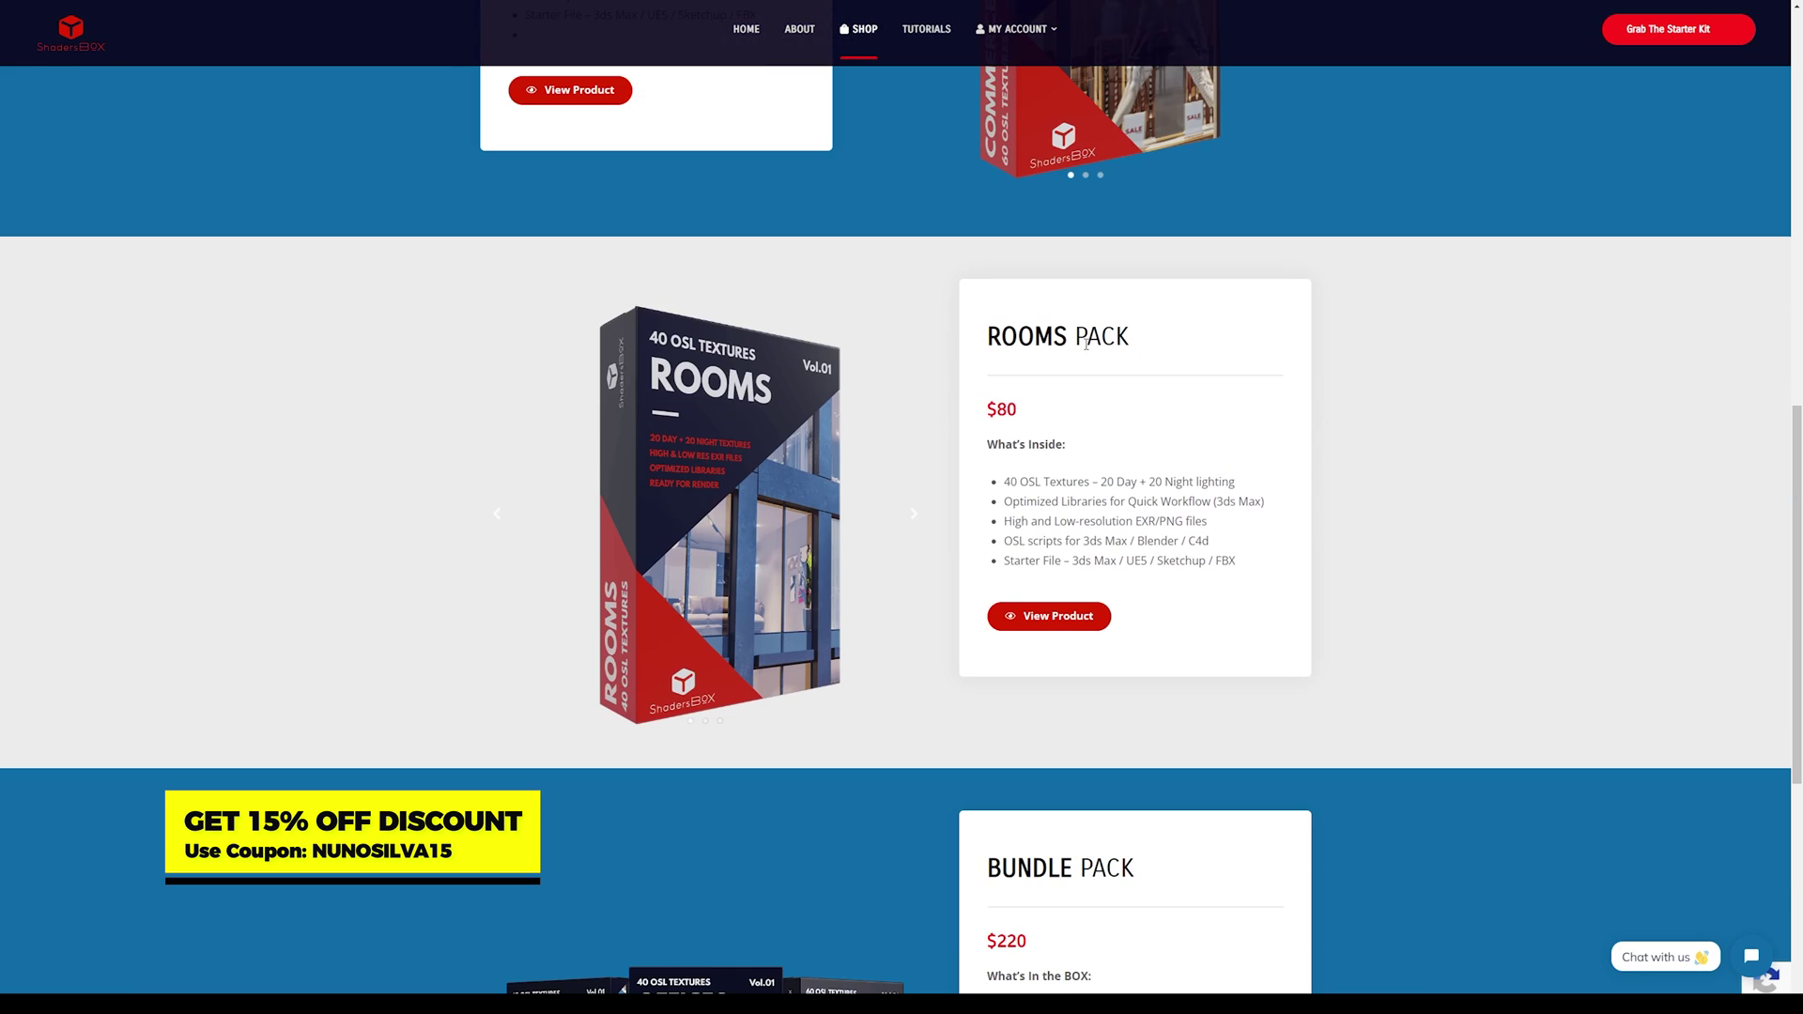
{"action": "scroll", "coordinate": [1211, 415], "scroll_direction": "down", "scroll_amount": 4}
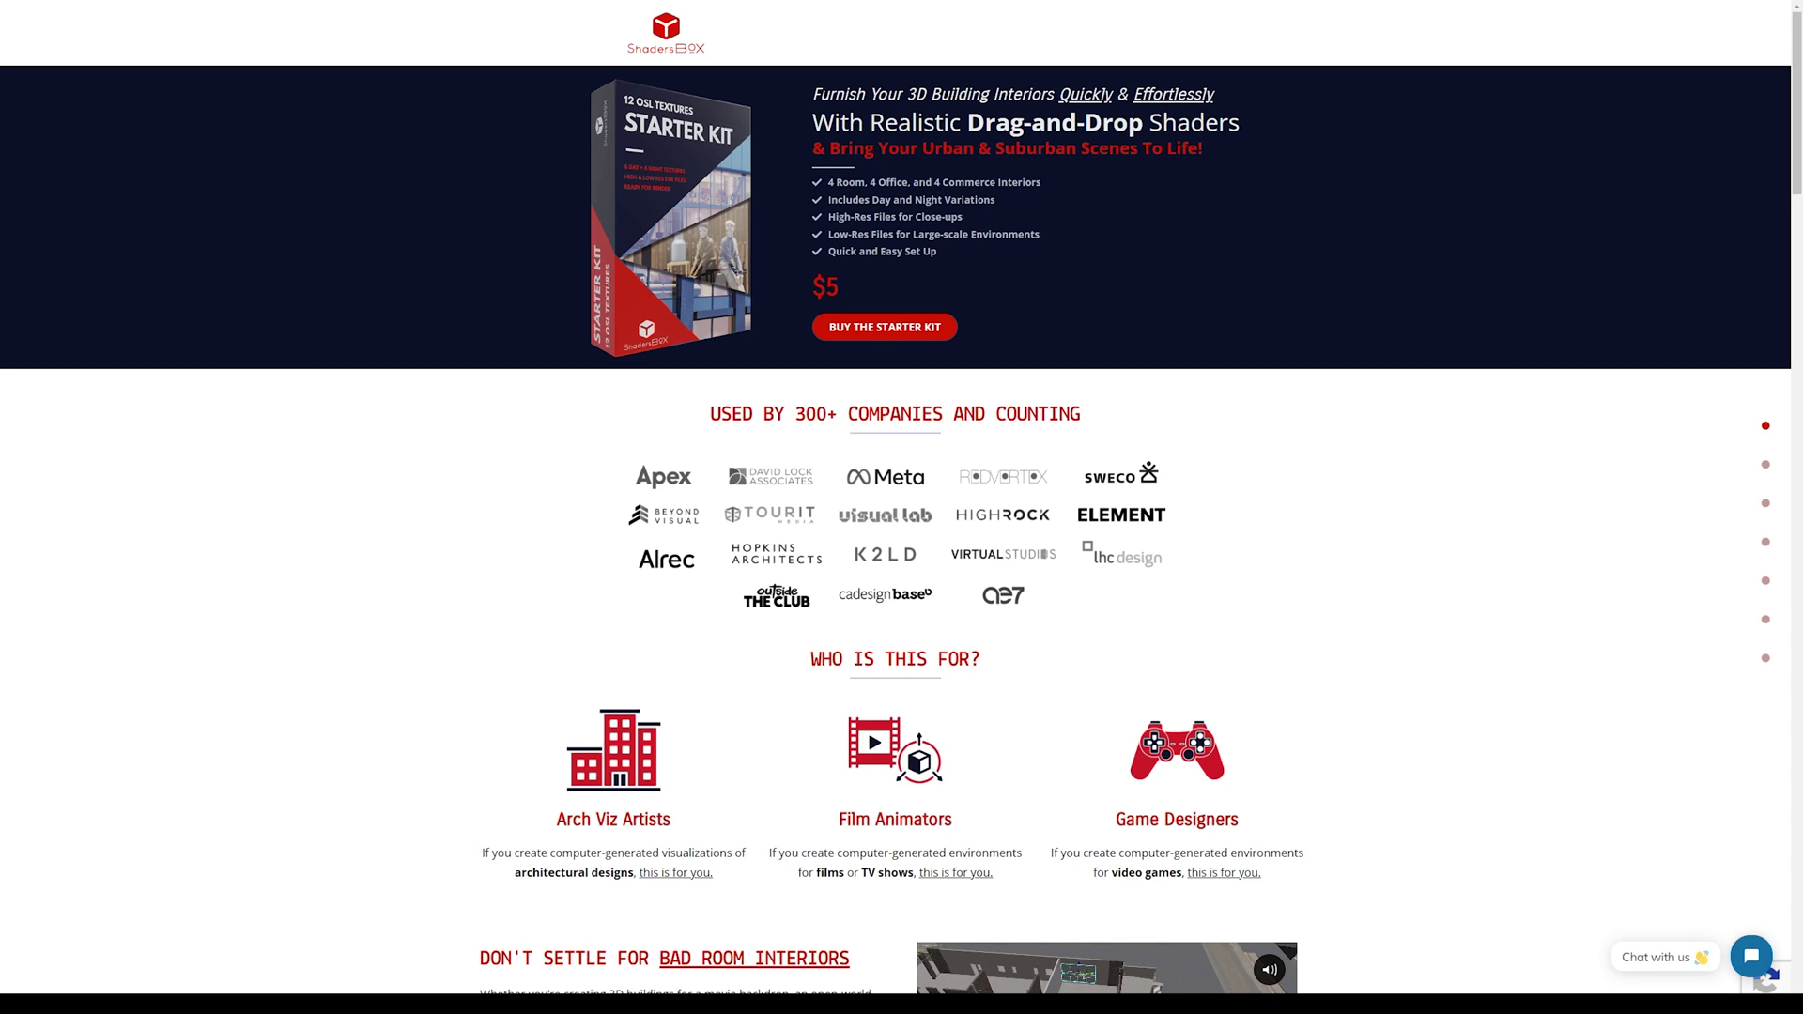
{"action": "left_click_drag", "start_coordinate": [828, 189], "coordinate": [1044, 187]}
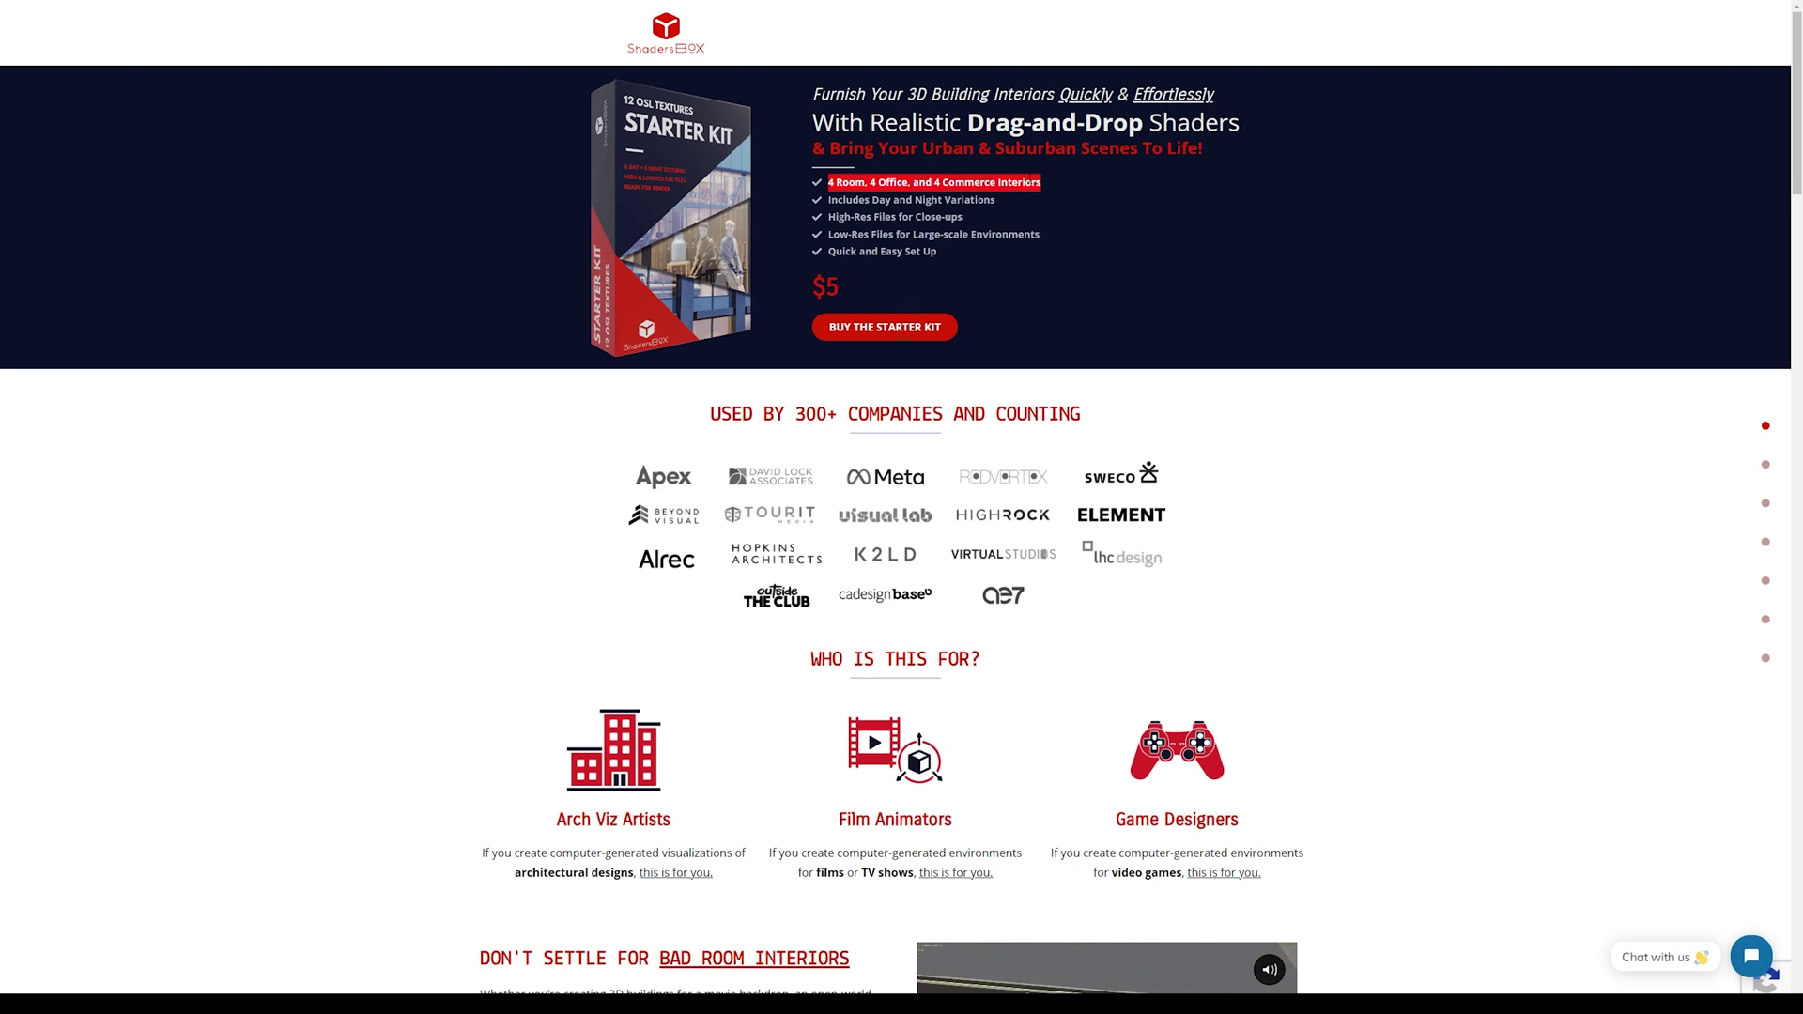
{"action": "left_click", "coordinate": [1037, 286]}
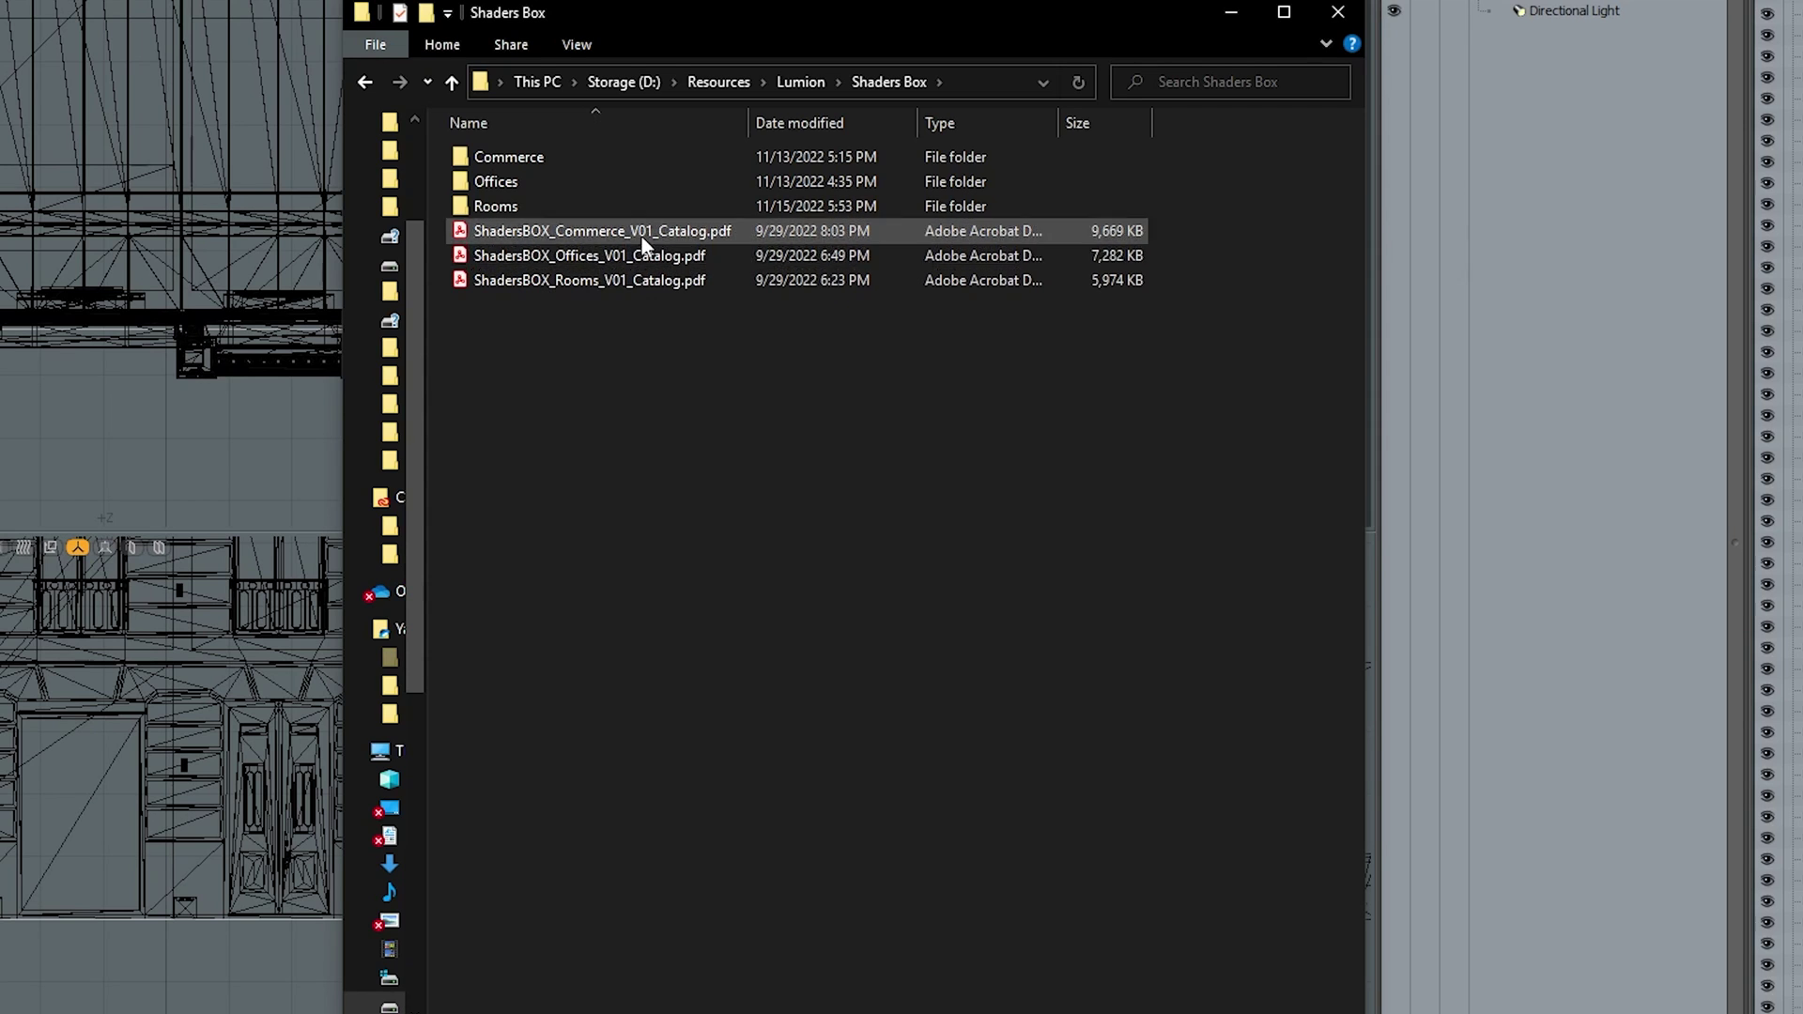
Step: Review the numbered shop interiors and their dimensions in the ShadersBOX_Commerce_V01_Catalog.pdf catalogue
{"action": "double_click", "coordinate": [611, 238]}
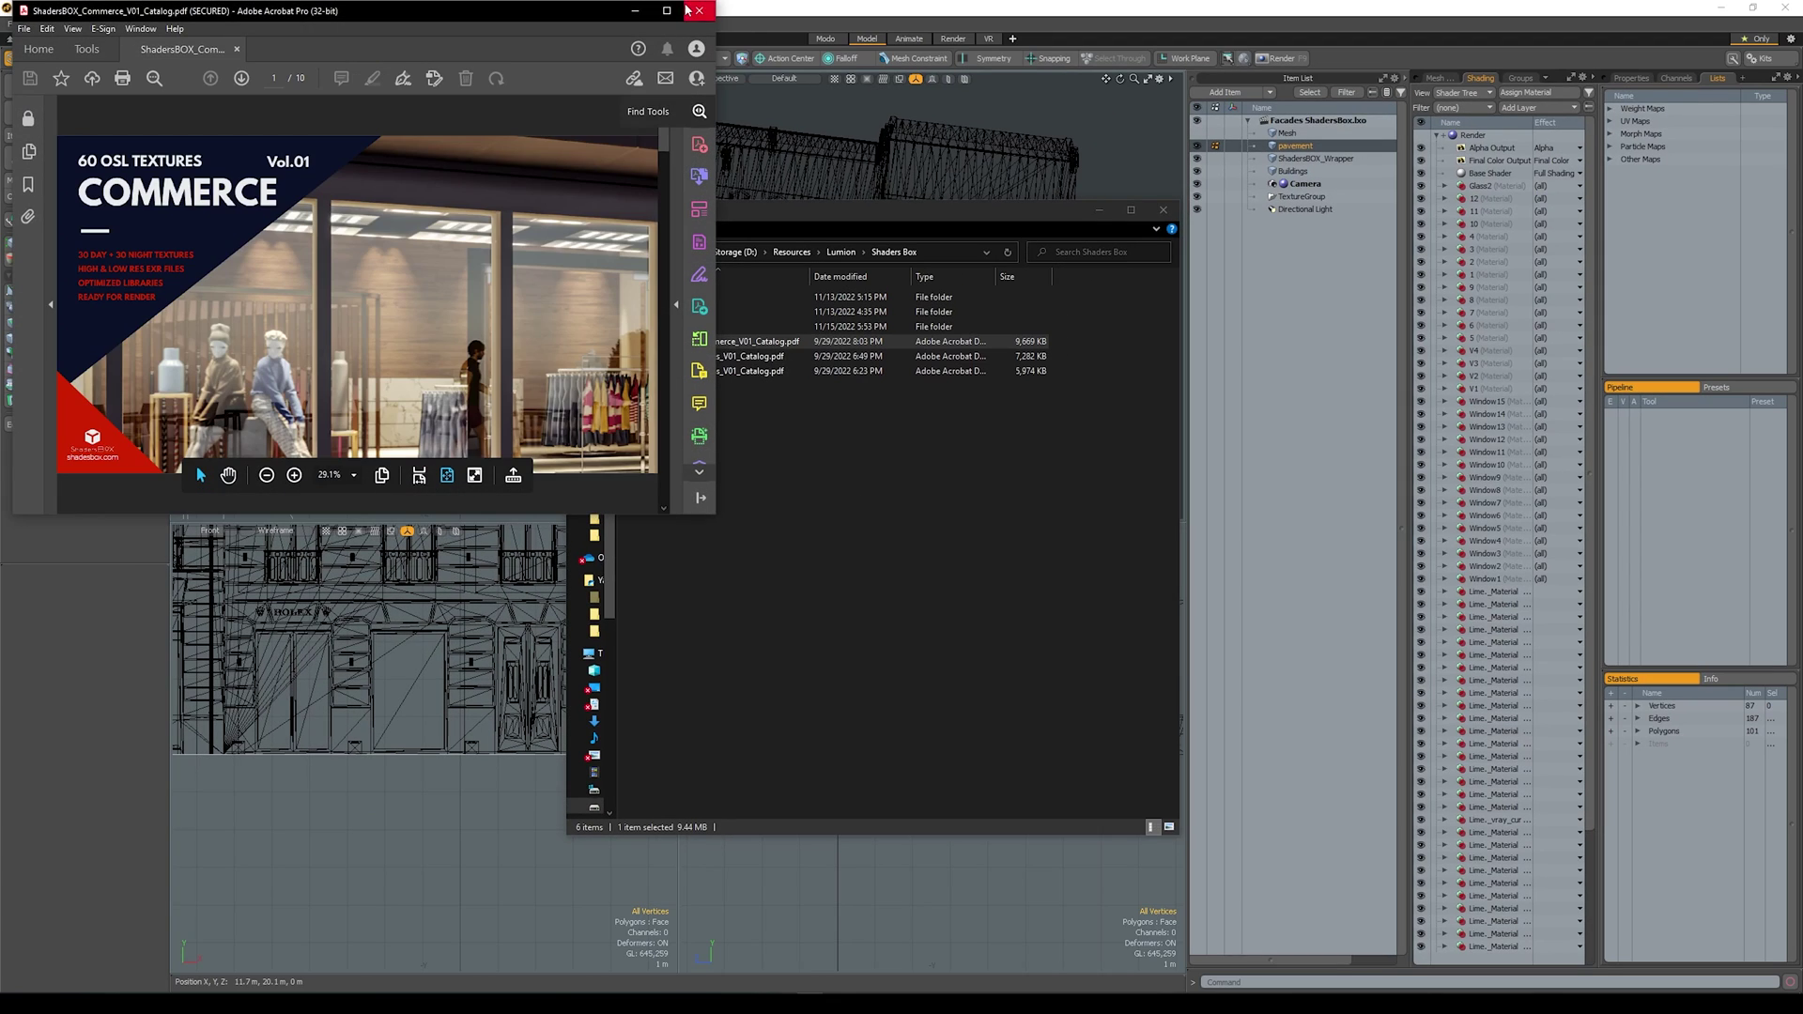
{"action": "left_click", "coordinate": [669, 10]}
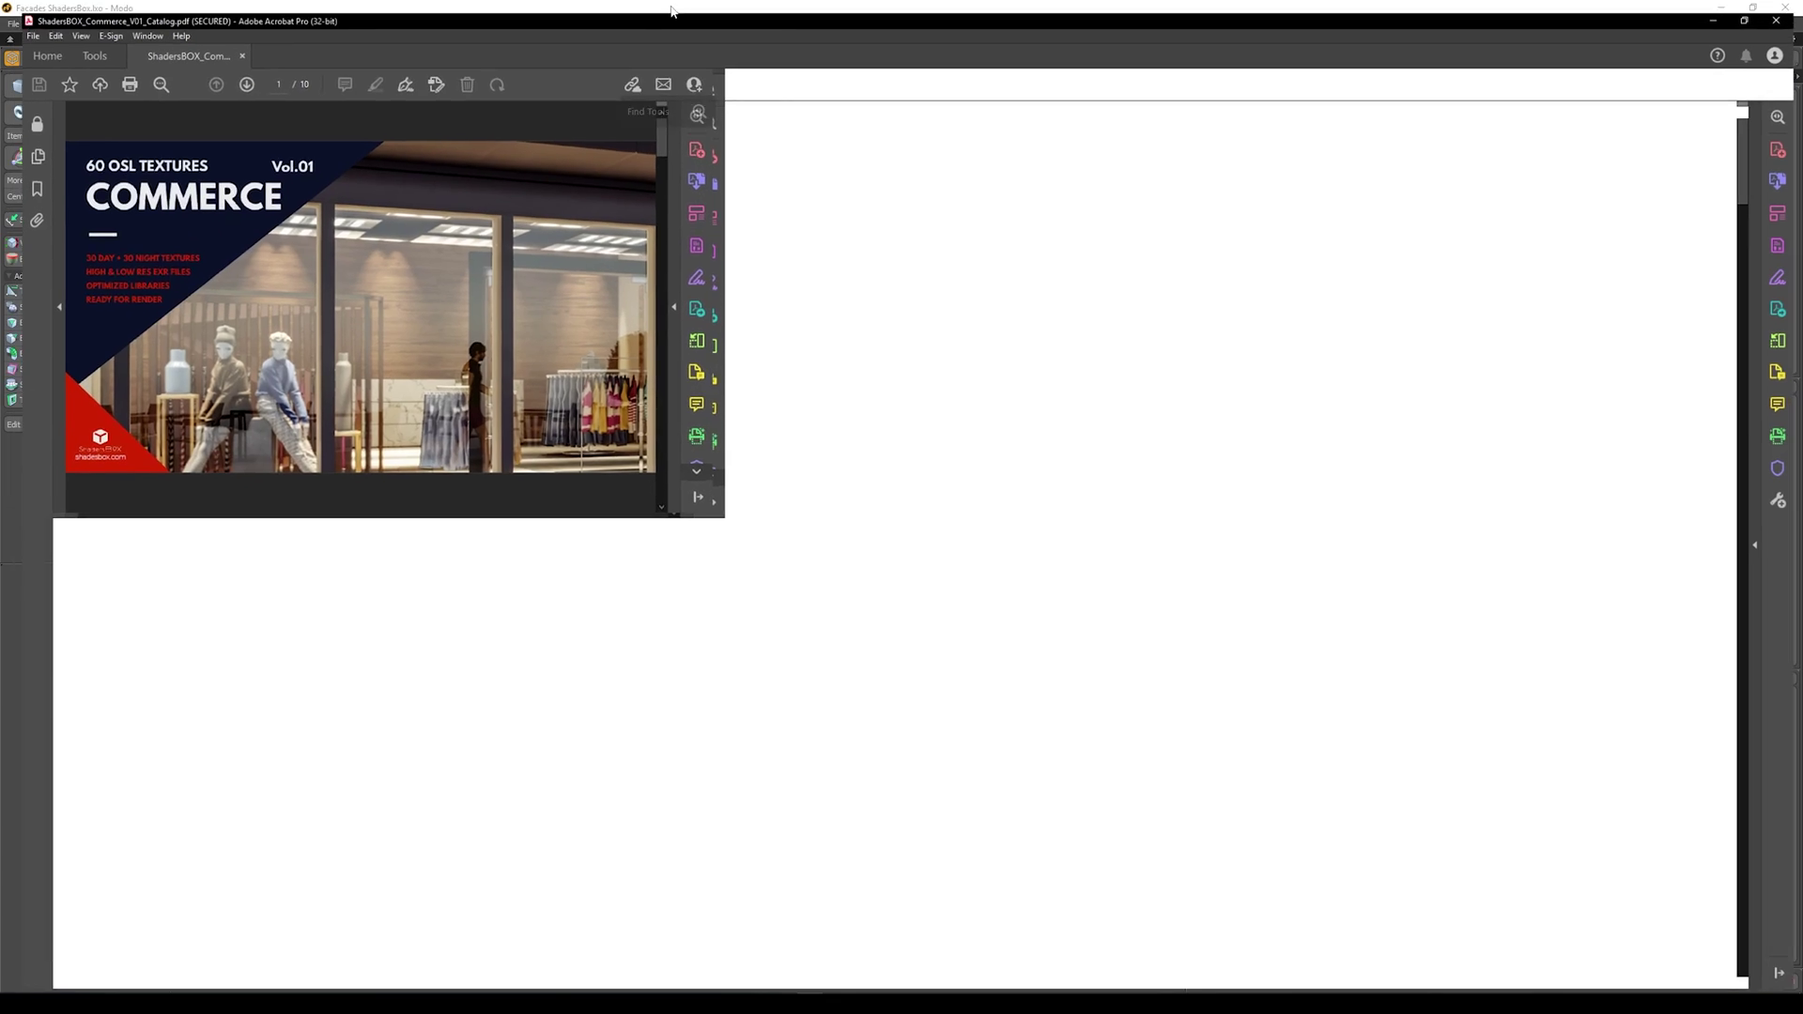
{"action": "scroll", "coordinate": [1080, 381], "scroll_direction": "down", "scroll_amount": 2}
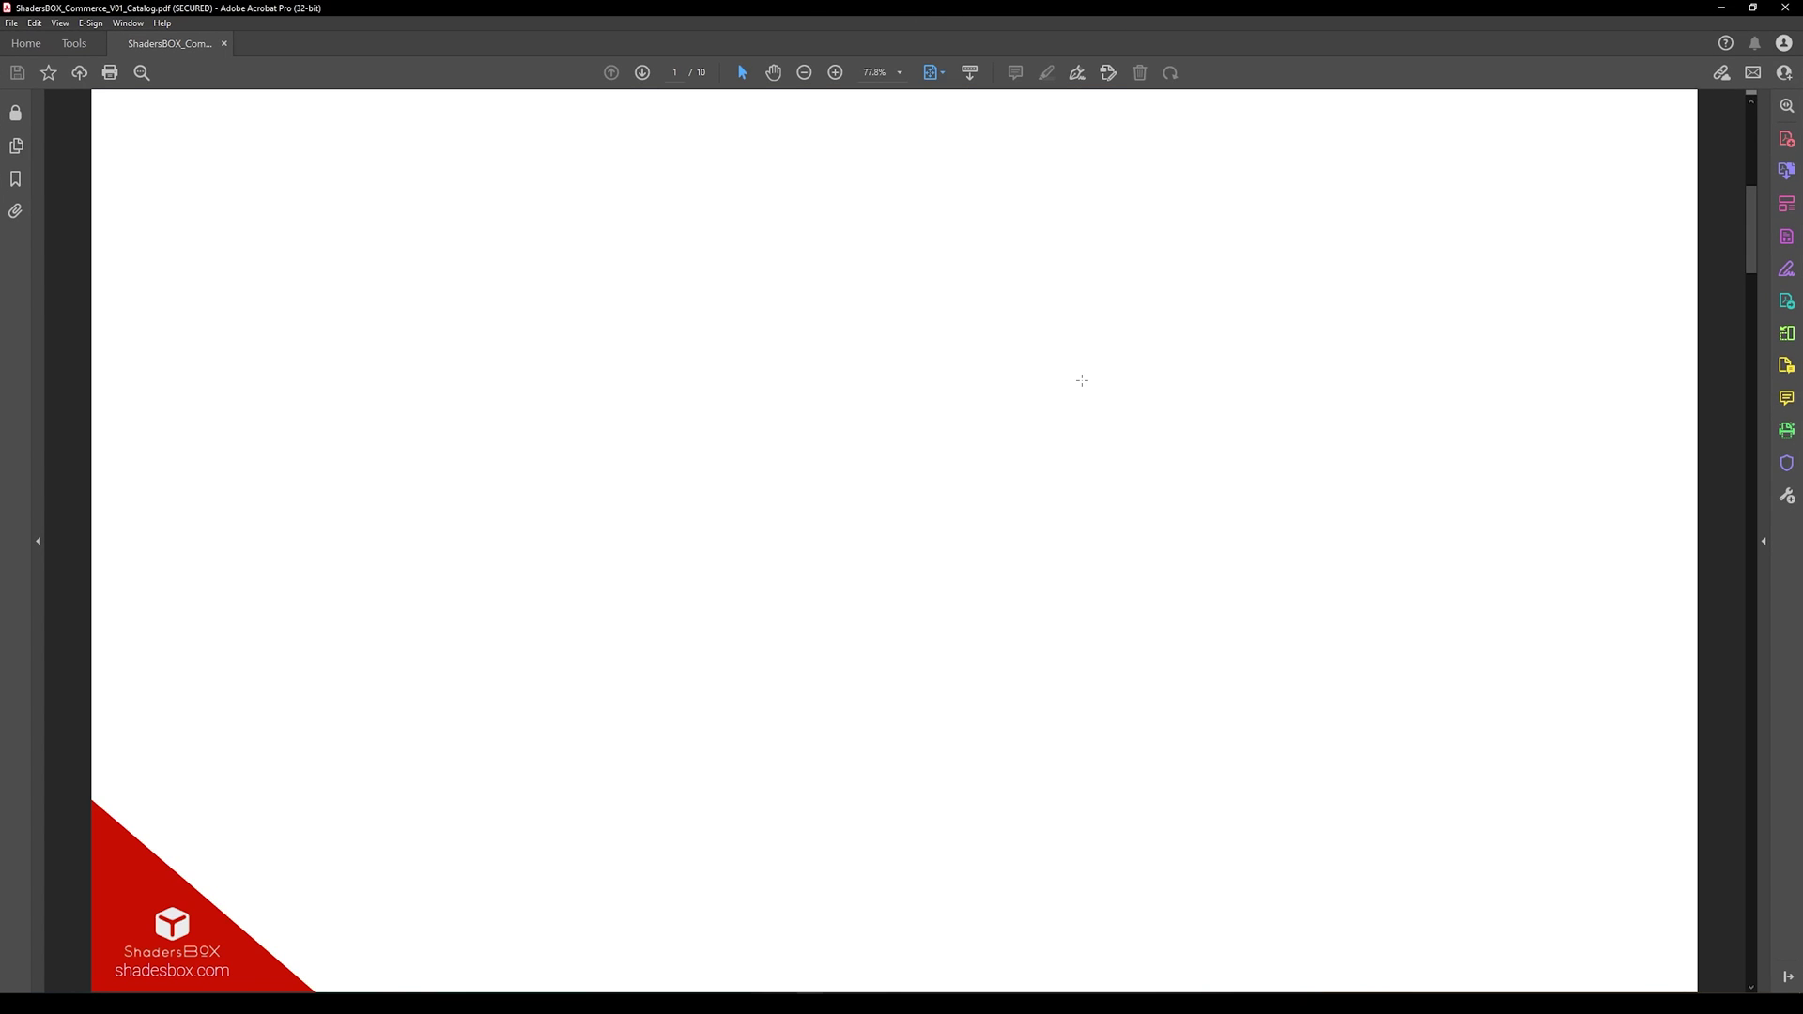
{"action": "scroll", "coordinate": [1082, 385], "scroll_direction": "up", "scroll_amount": 1}
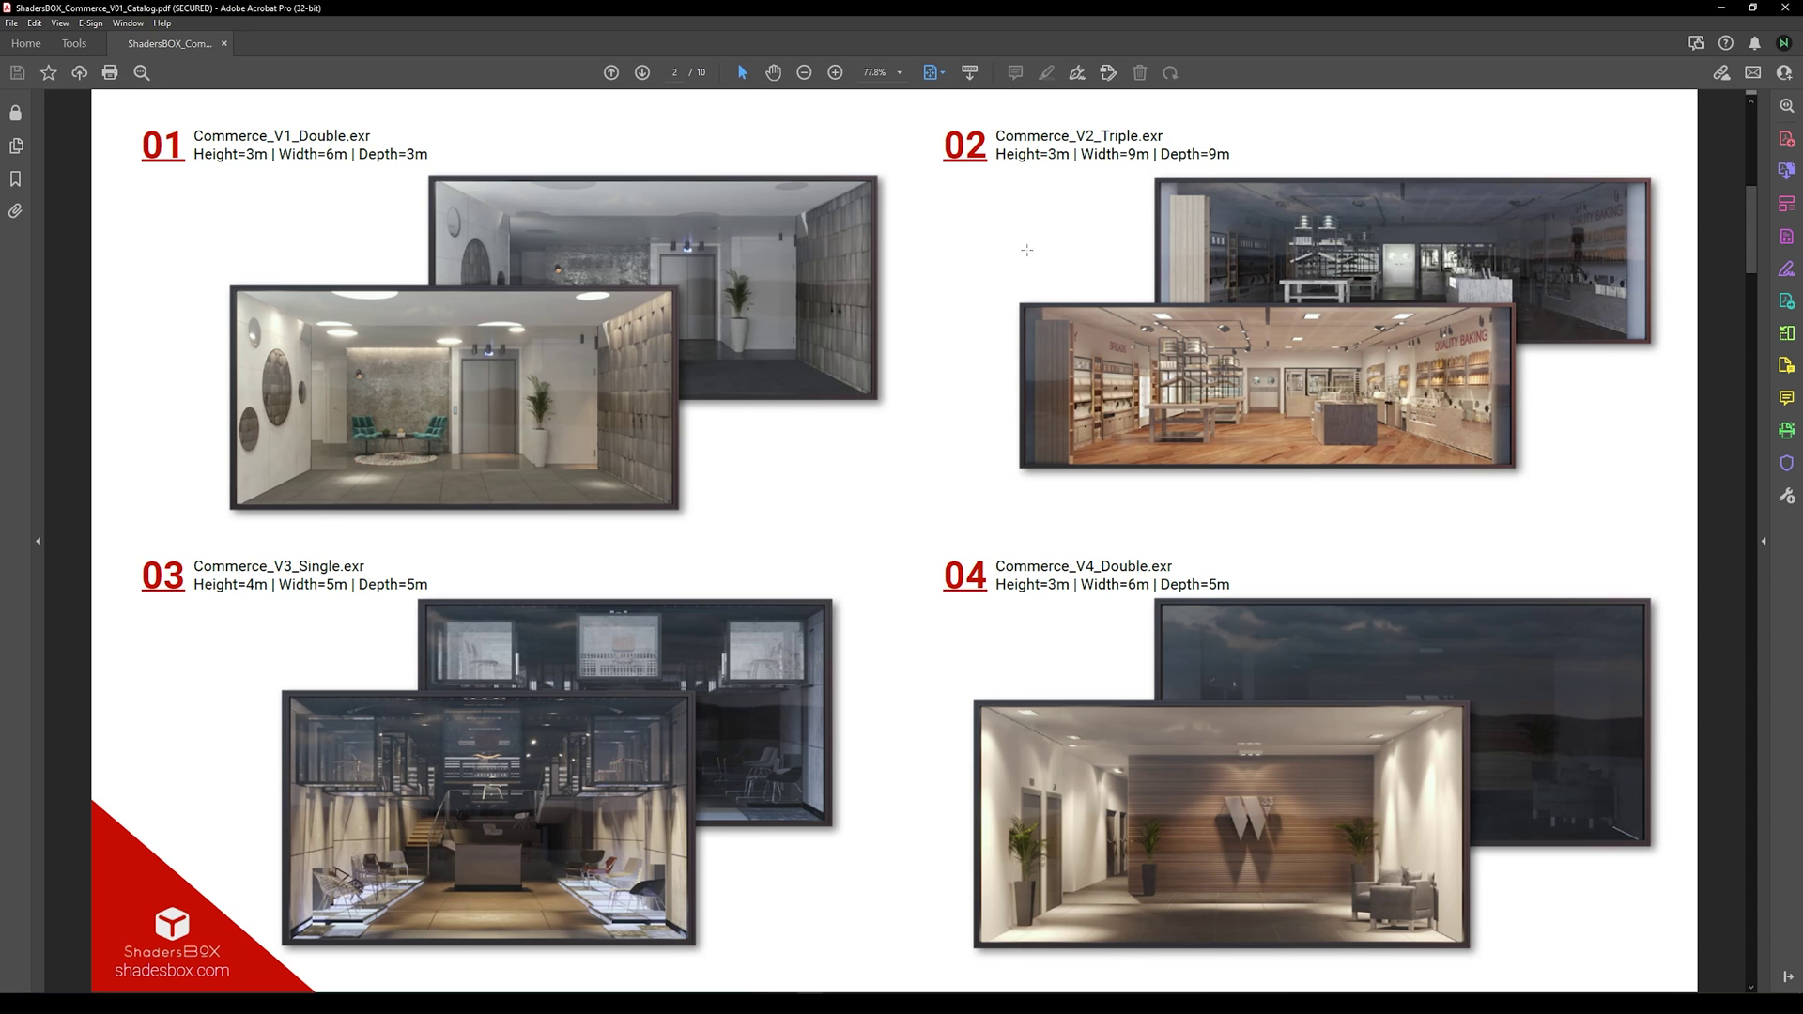
{"action": "scroll", "coordinate": [1043, 252], "scroll_direction": "down", "scroll_amount": 1}
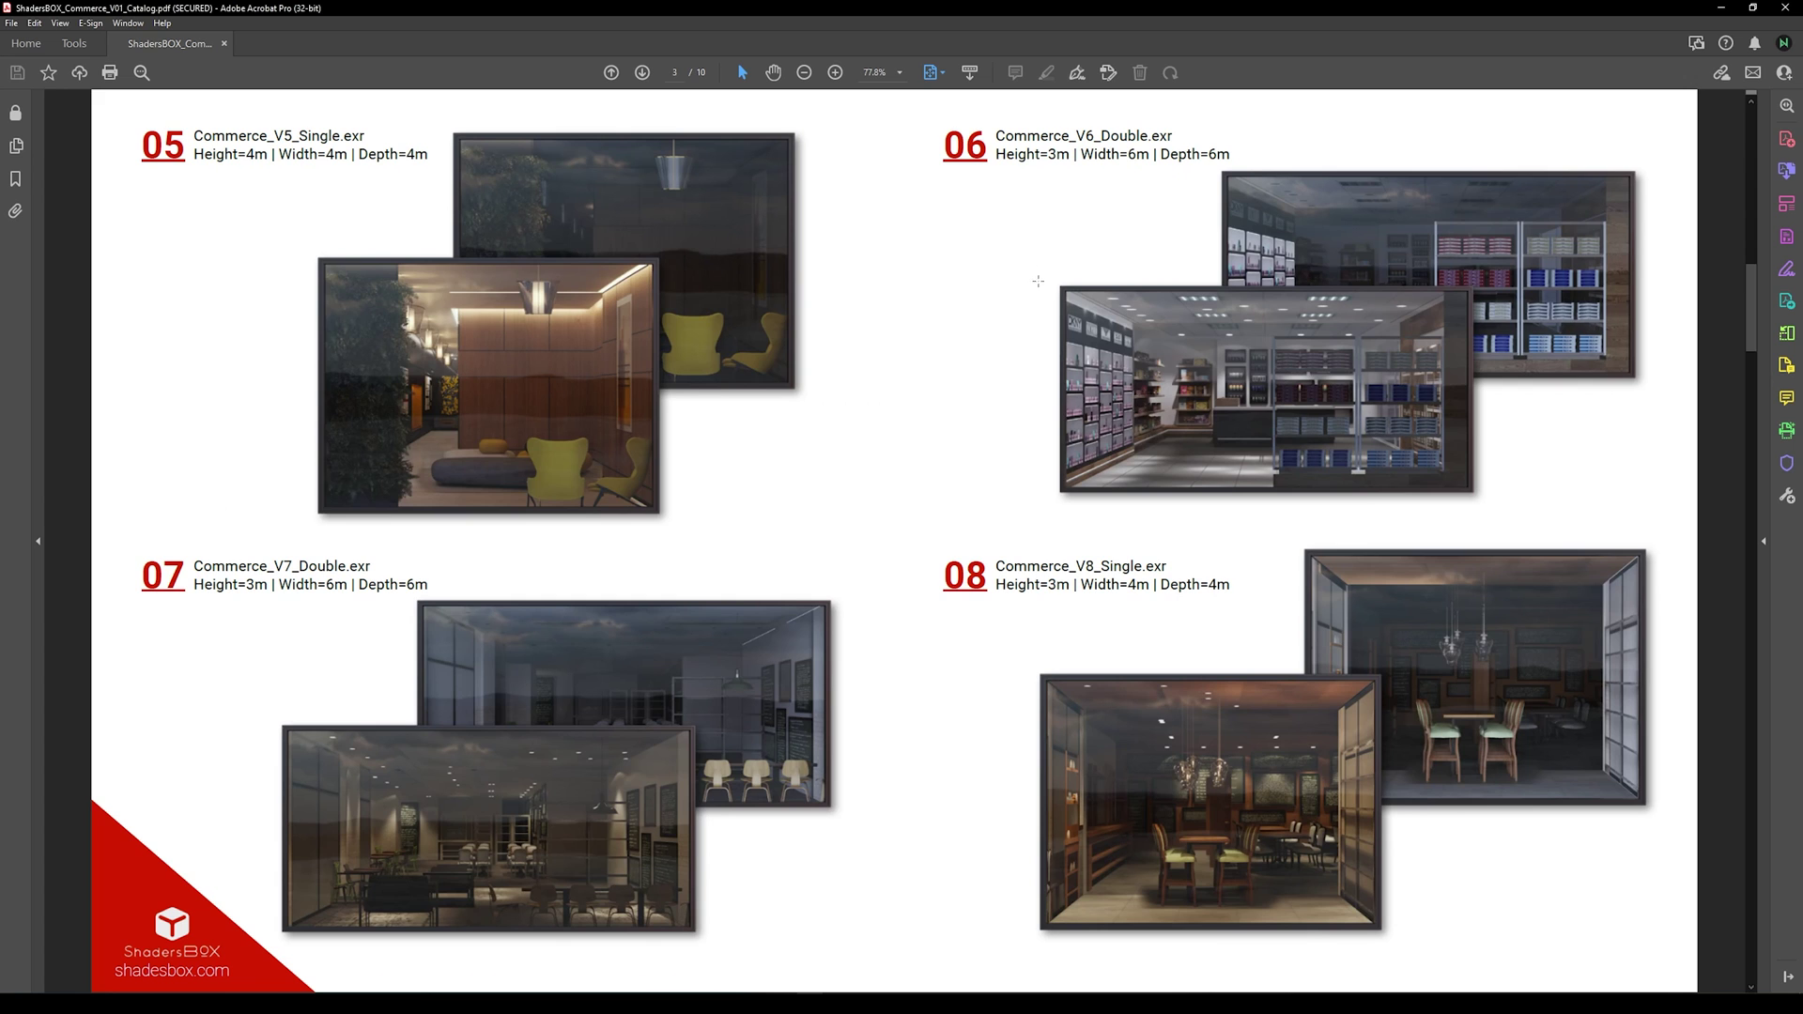
{"action": "scroll", "coordinate": [933, 406], "scroll_direction": "down", "scroll_amount": 1}
{"action": "scroll", "coordinate": [901, 421], "scroll_direction": "down", "scroll_amount": 1}
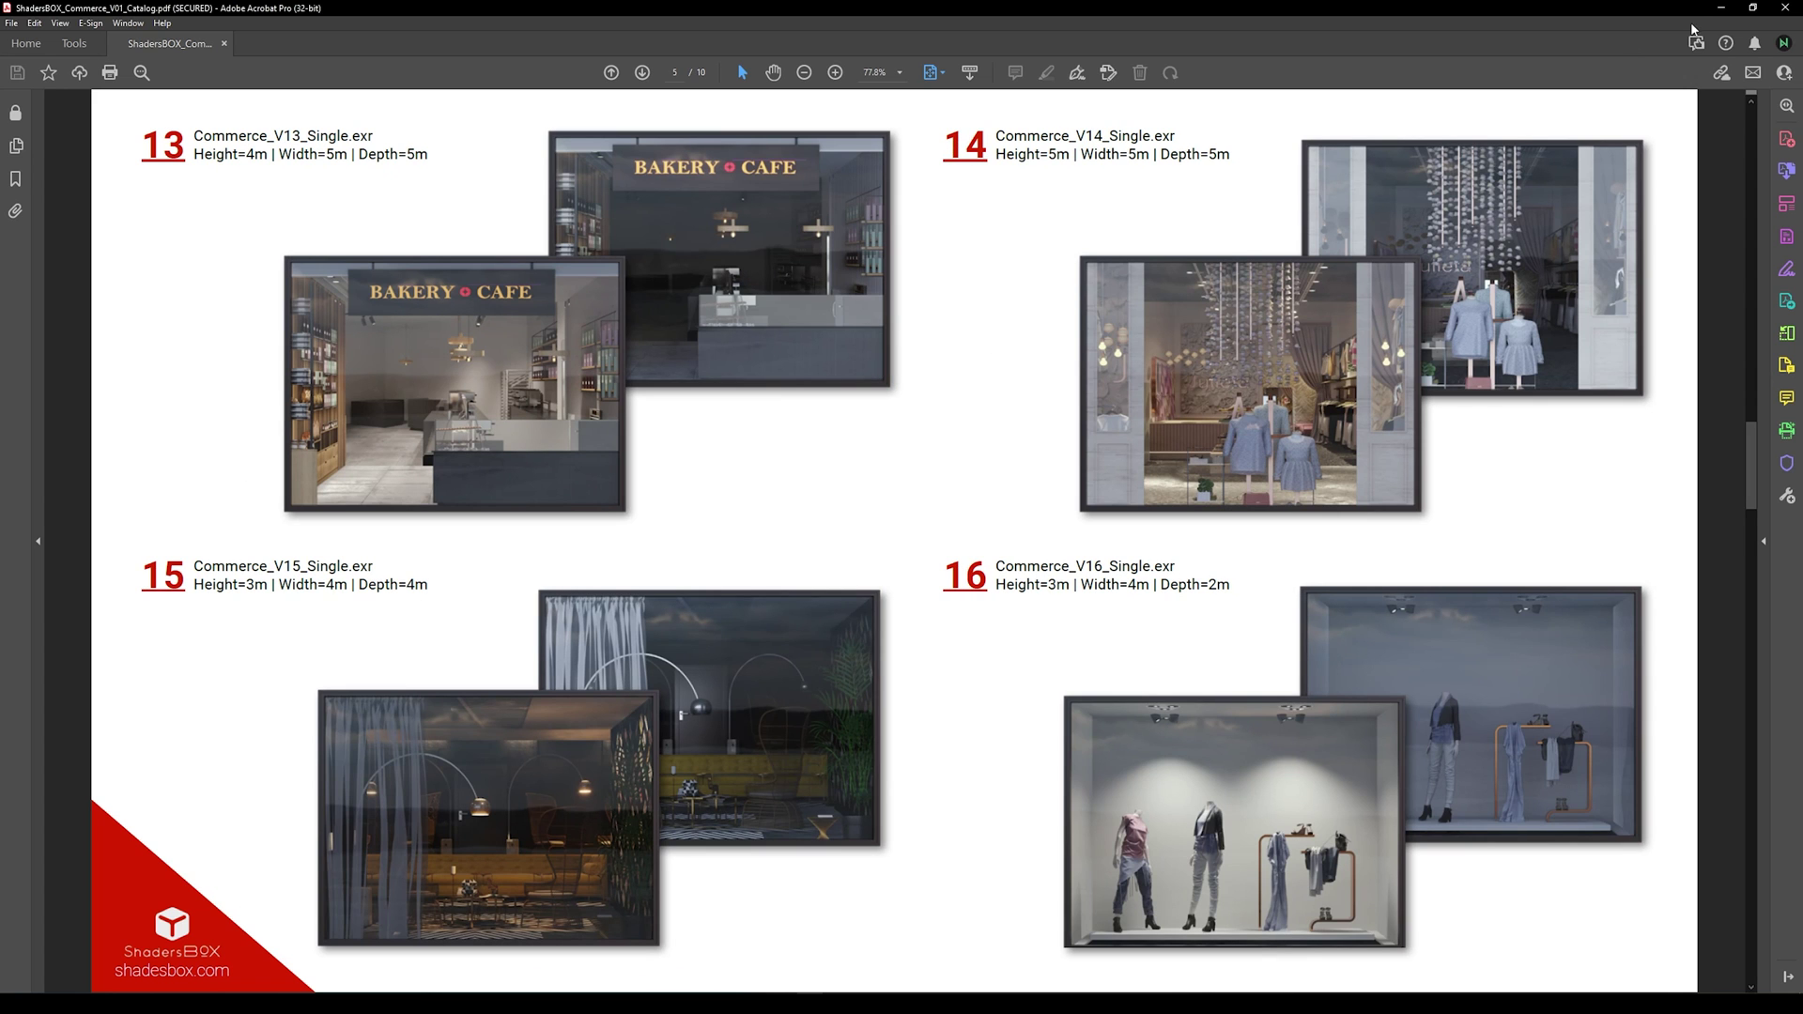
{"action": "left_click", "coordinate": [1721, 7]}
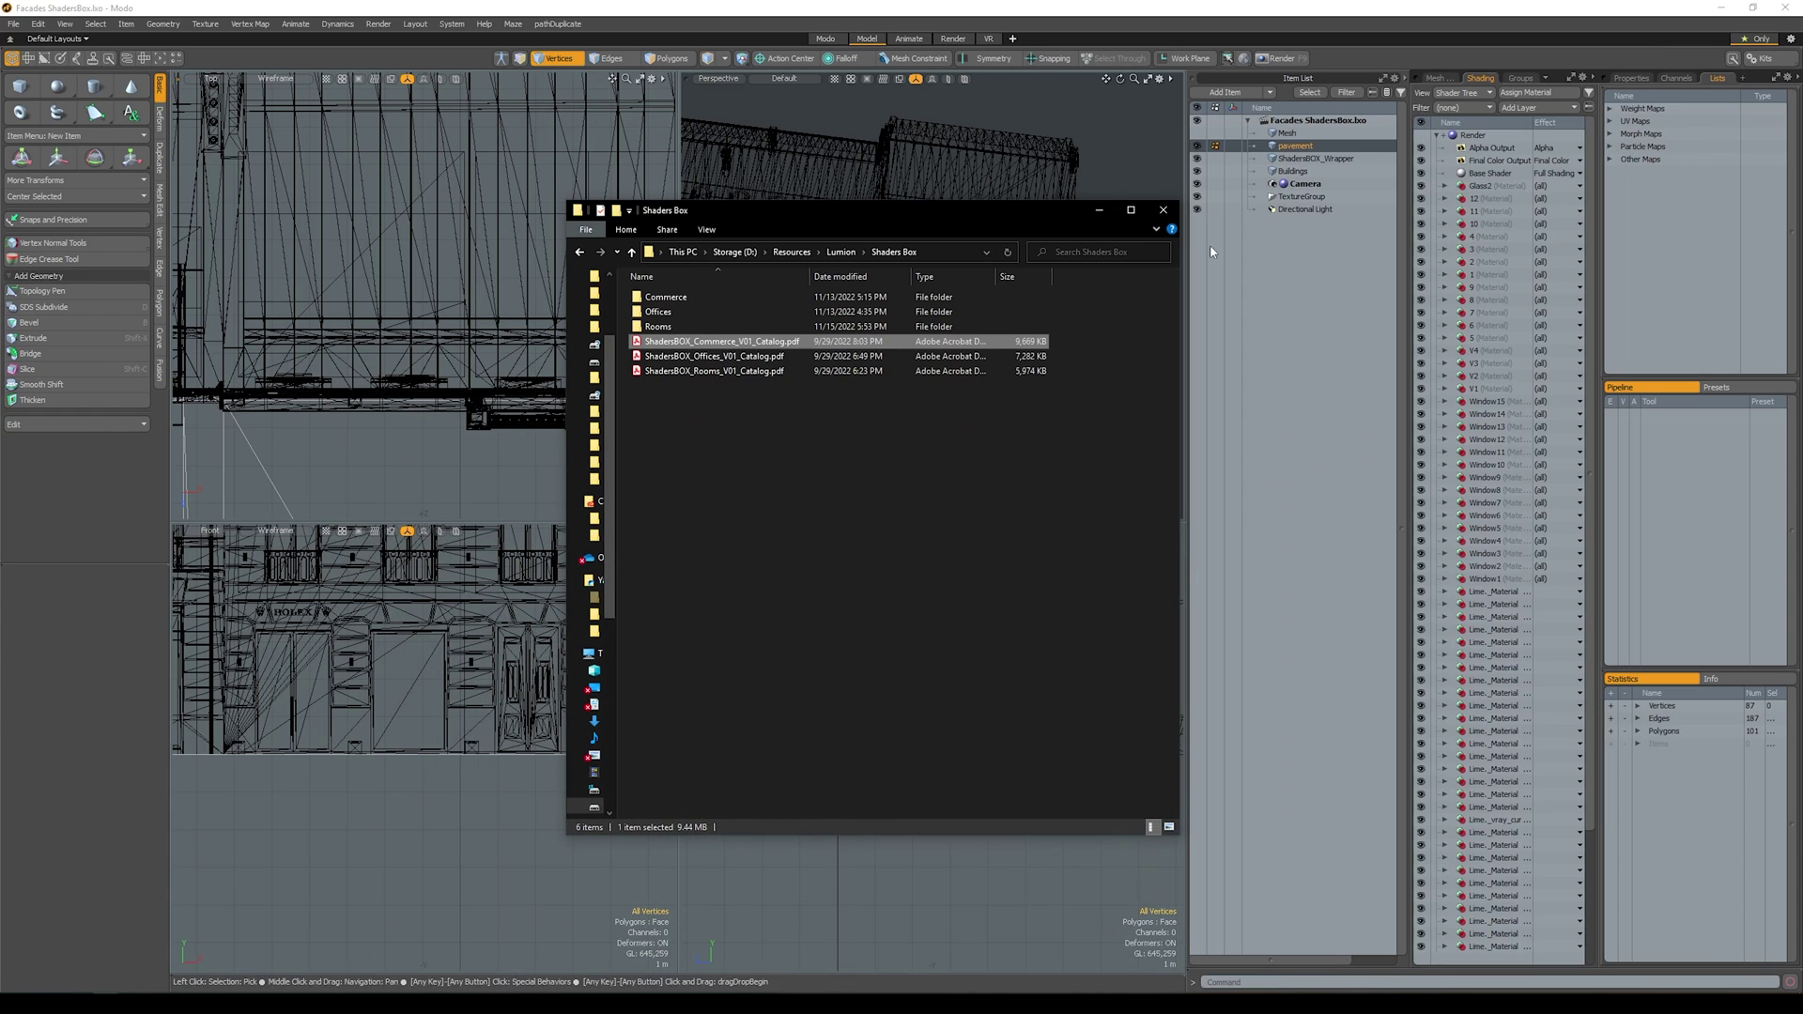
Step: Browse to the low-resolution Commerce textures in the Shaders Box resources and select Commerce_V9_Triple.exr
{"action": "double_click", "coordinate": [691, 297]}
{"action": "double_click", "coordinate": [683, 311]}
{"action": "double_click", "coordinate": [684, 311]}
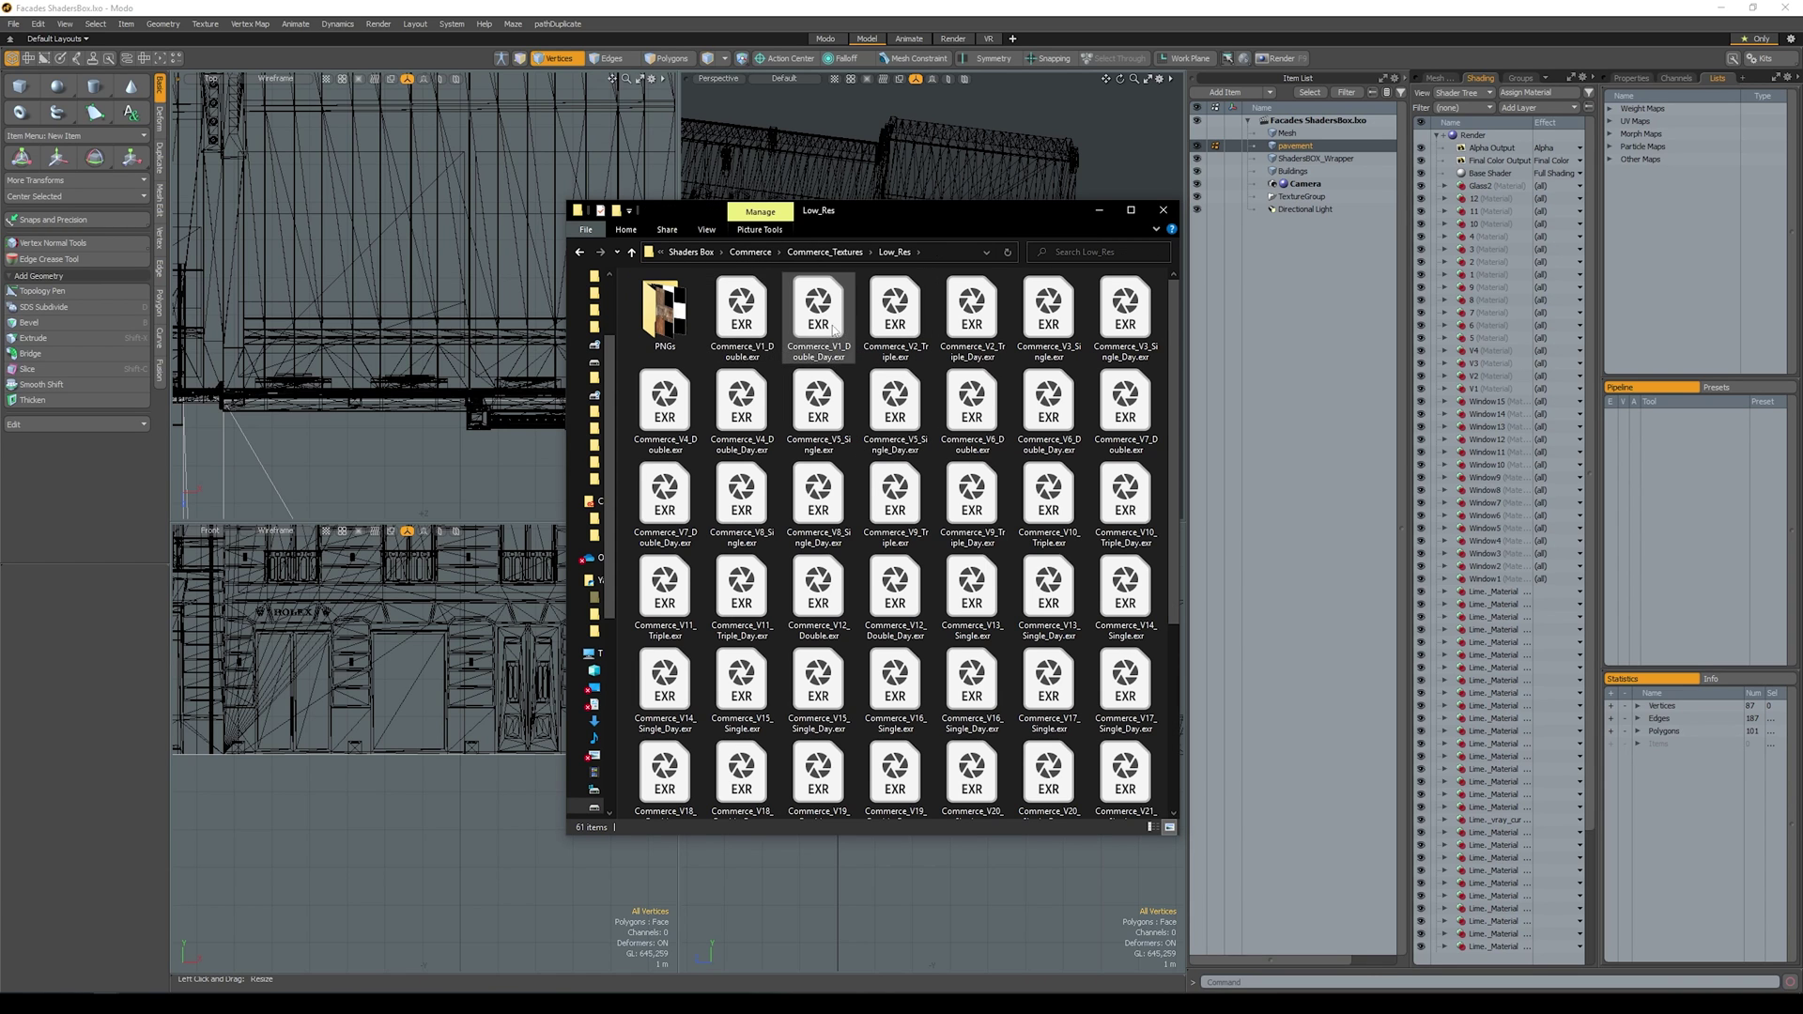
{"action": "left_click", "coordinate": [742, 312]}
{"action": "left_click", "coordinate": [894, 512]}
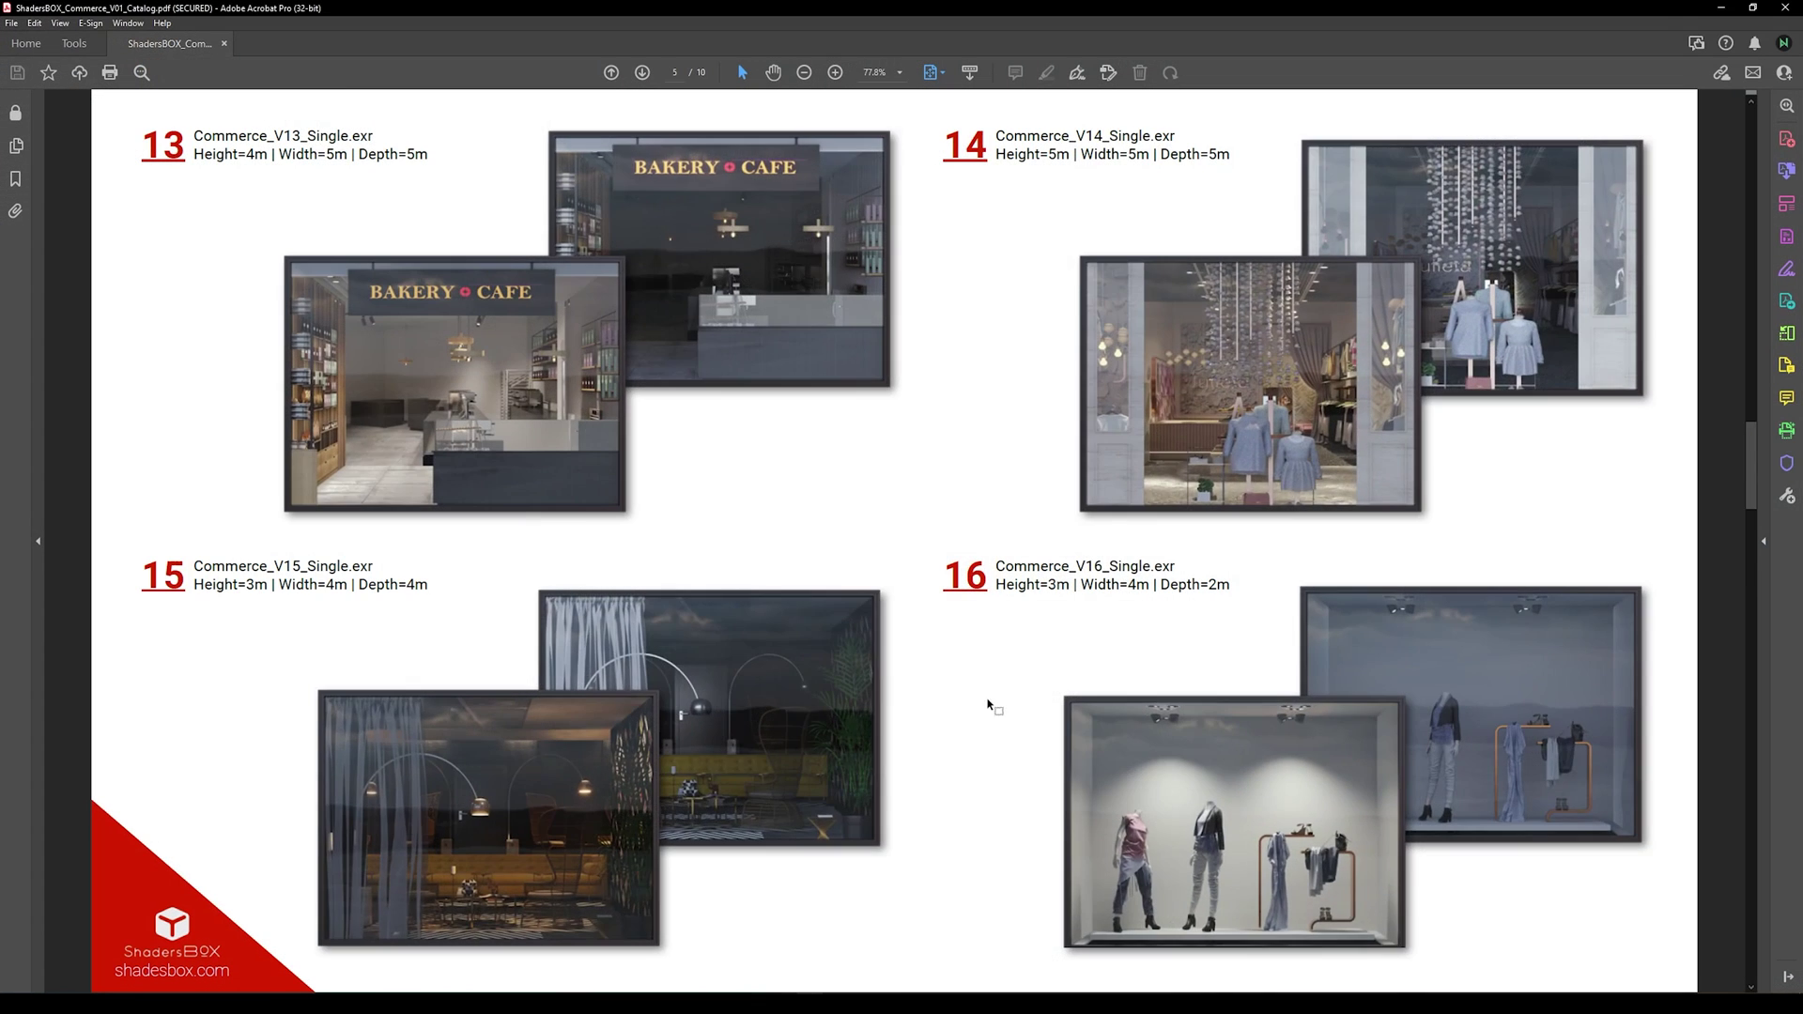
Step: Look up Commerce_V9_Triple.exr in the Commerce catalogue for its room dimensions and return to the texture folder
{"action": "scroll", "coordinate": [1004, 658], "scroll_direction": "down", "scroll_amount": 5}
{"action": "scroll", "coordinate": [1025, 618], "scroll_direction": "up", "scroll_amount": 15}
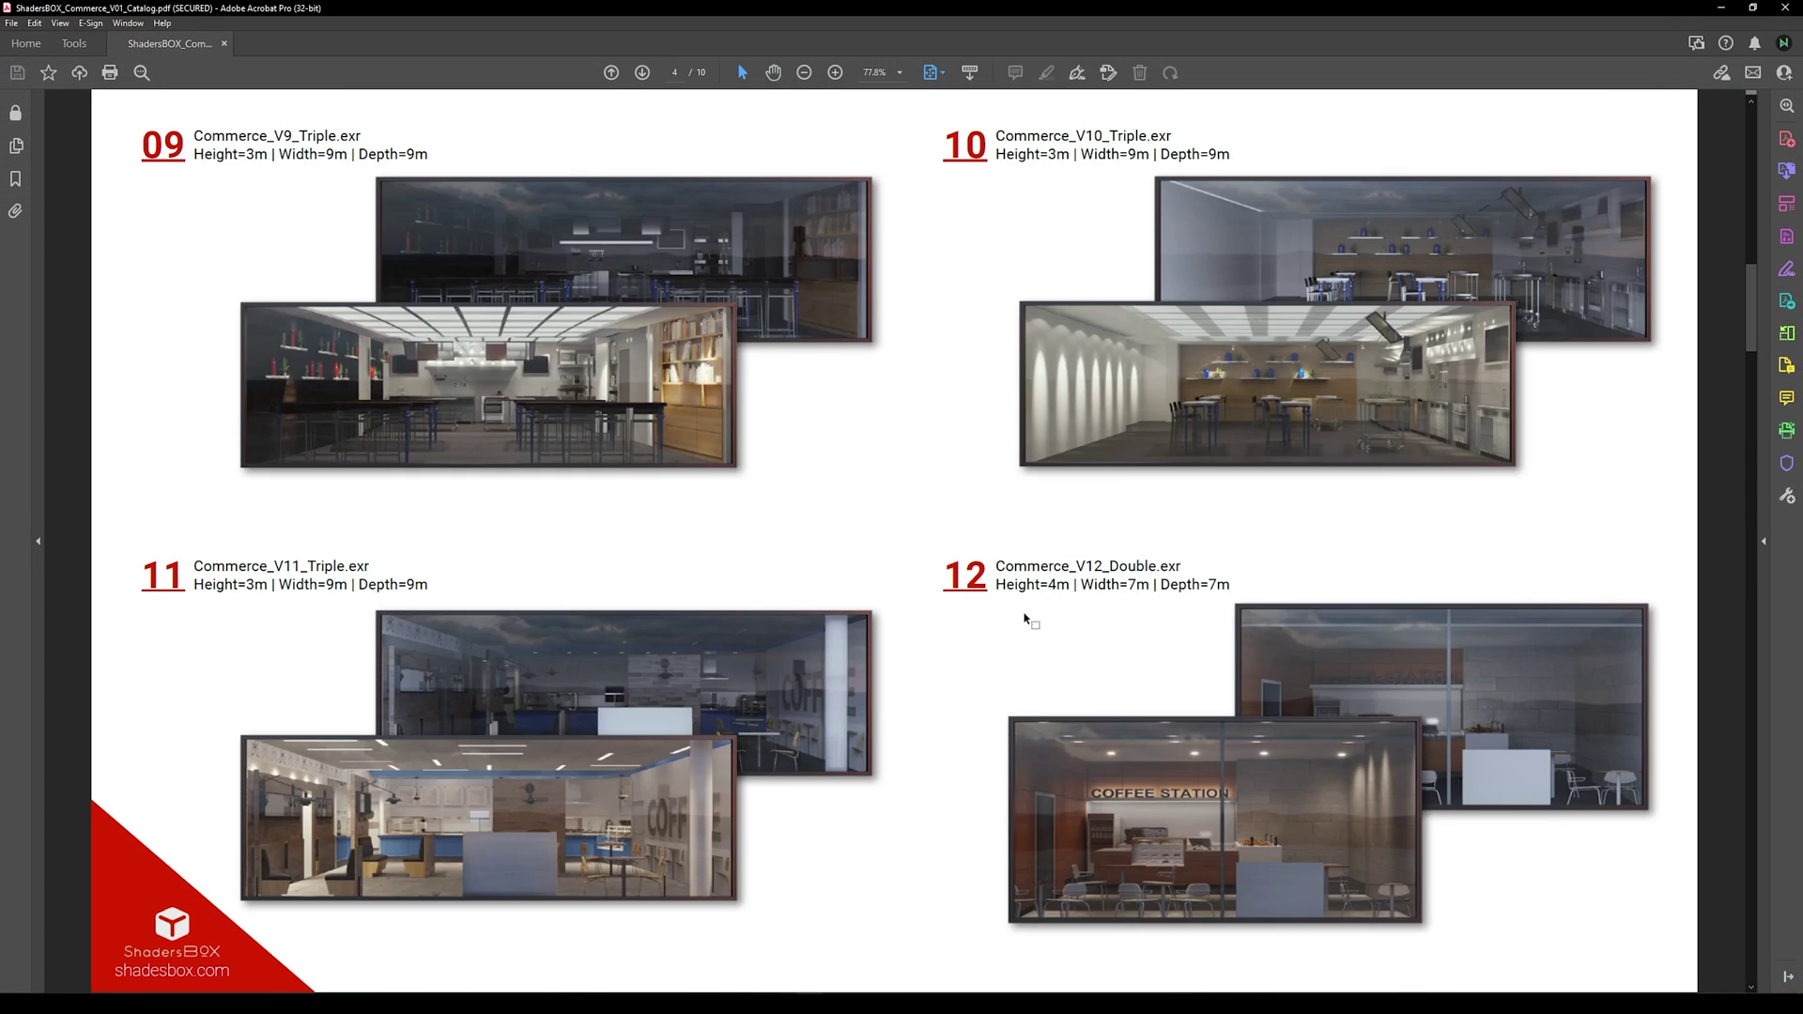
{"action": "scroll", "coordinate": [823, 643], "scroll_direction": "down", "scroll_amount": 2}
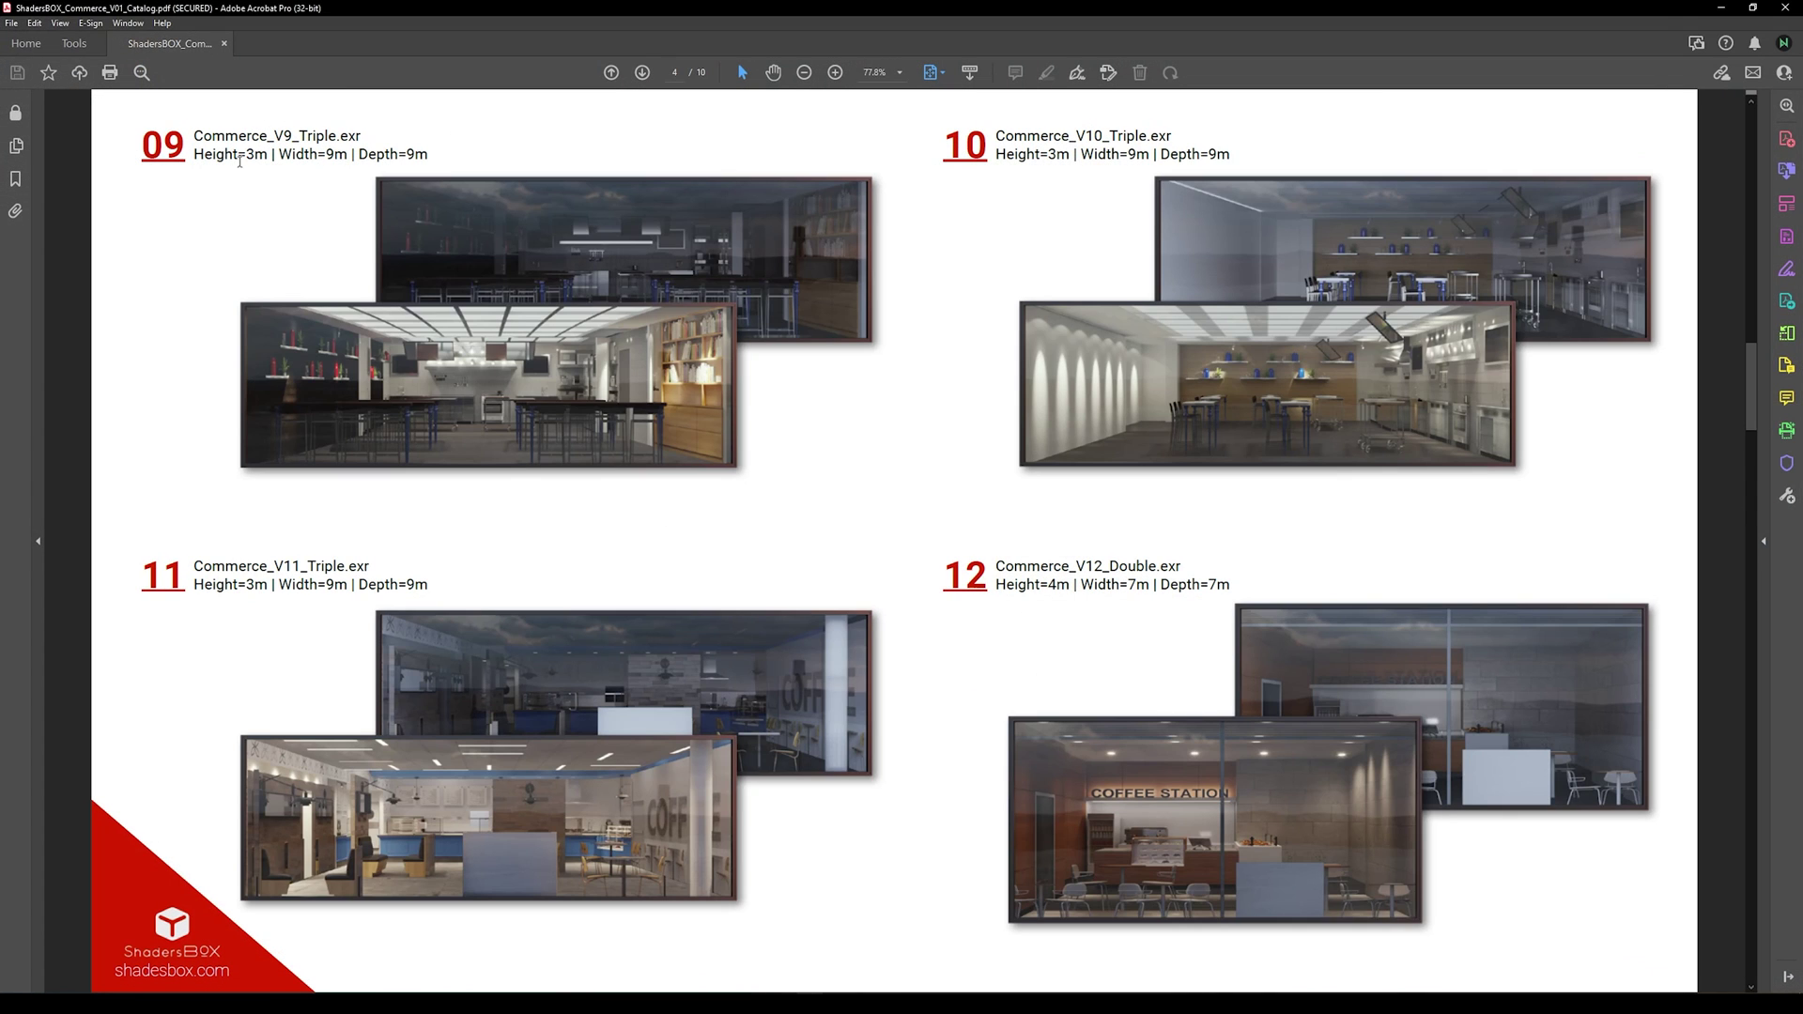
{"action": "key", "text": "alt+Tab"}
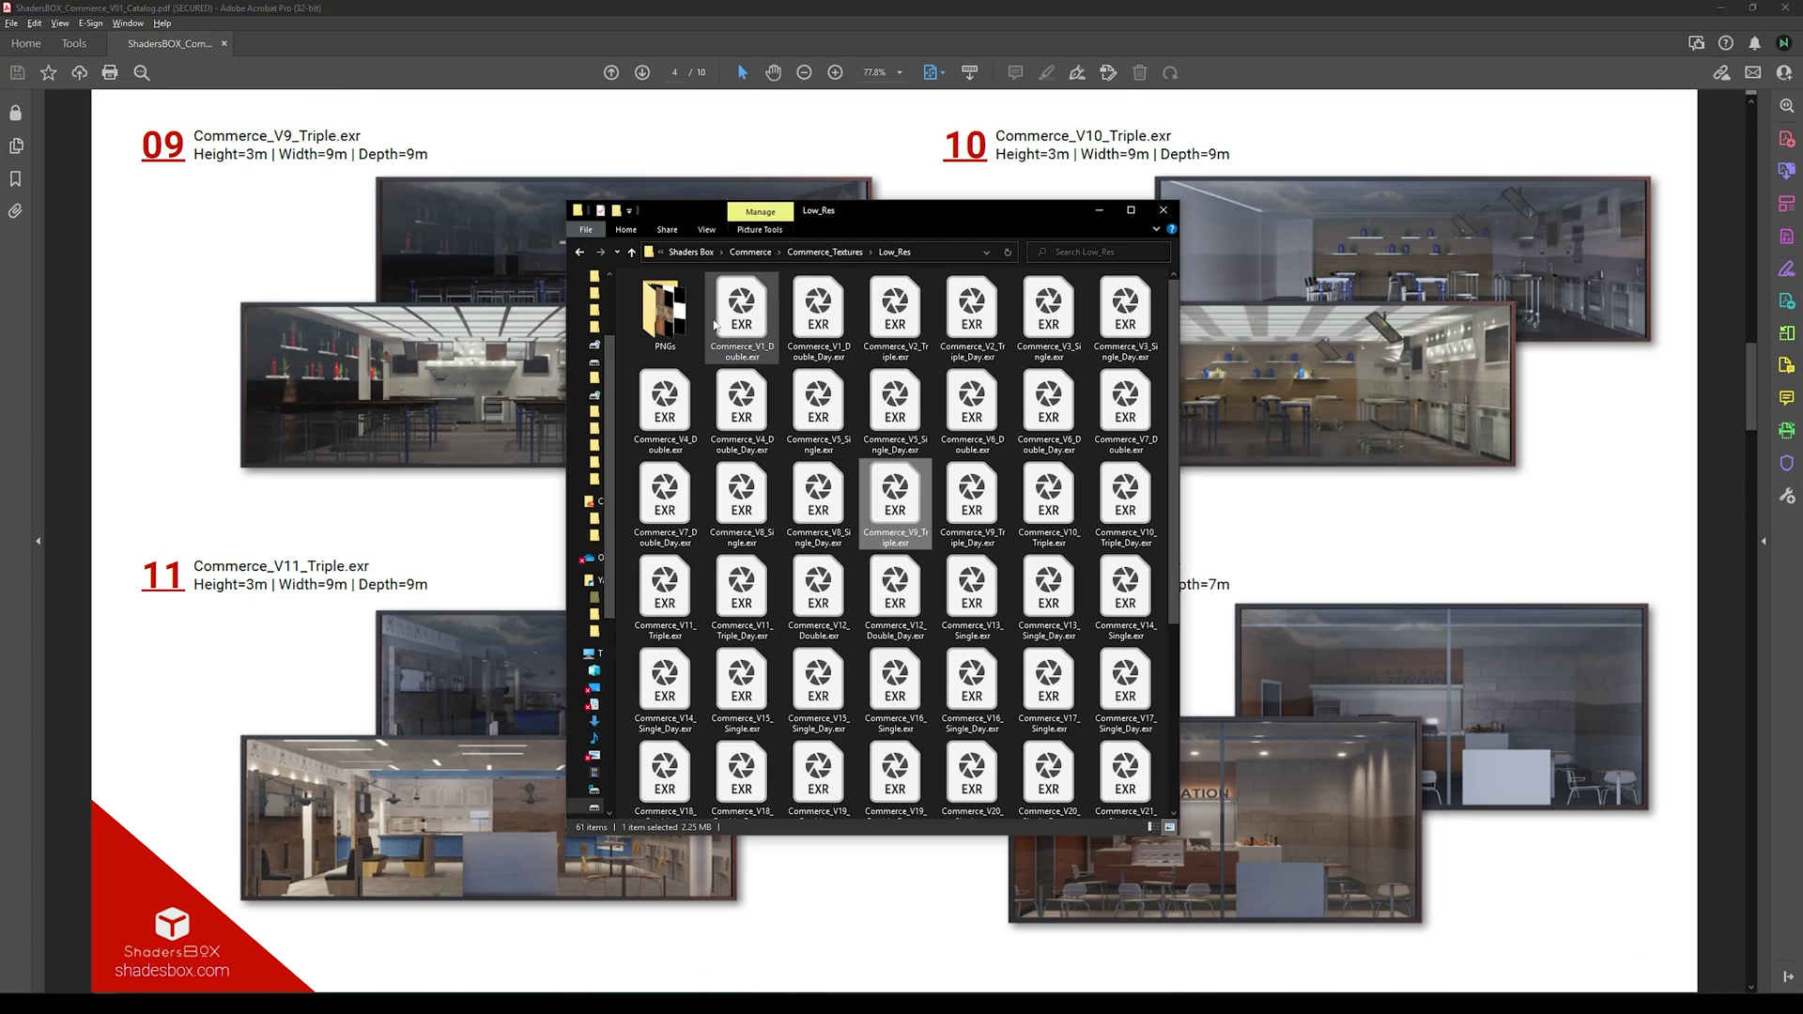
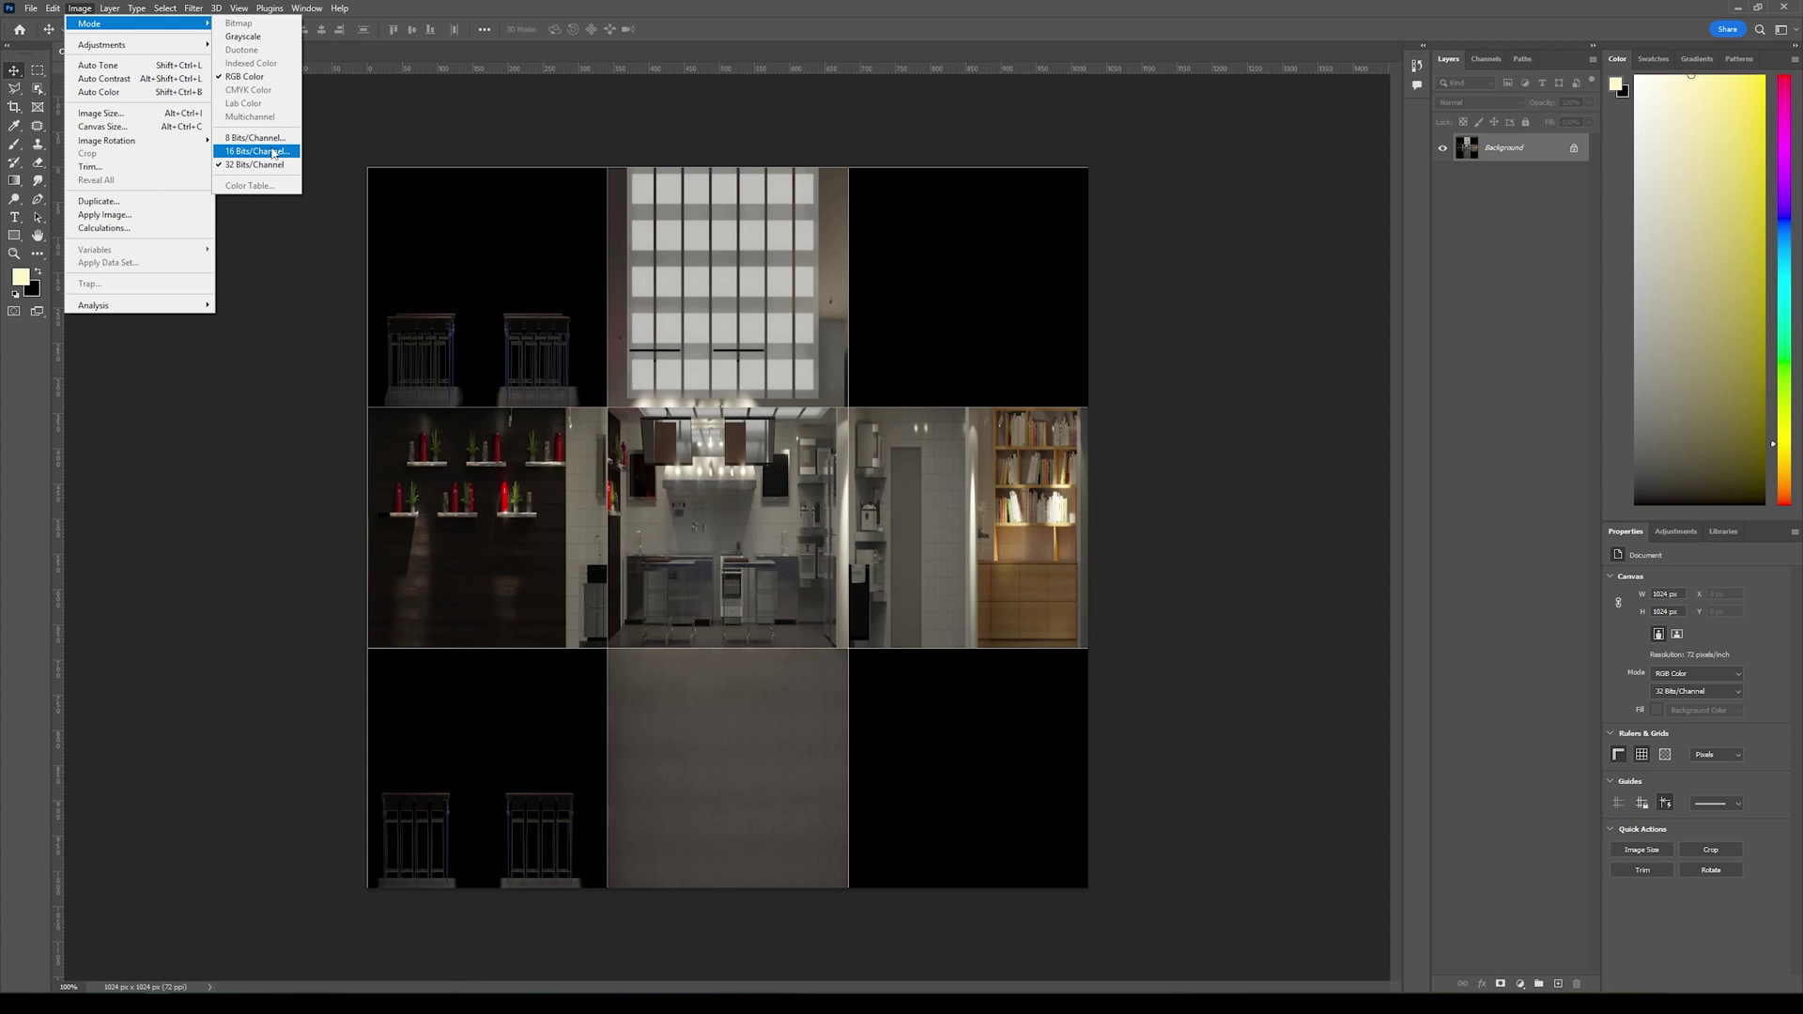
Step: In Photoshop, convert the Commerce_V9_Triple.exr image to 16 bits per channel using the Exposure and Gamma toning method
{"action": "left_click", "coordinate": [598, 353]}
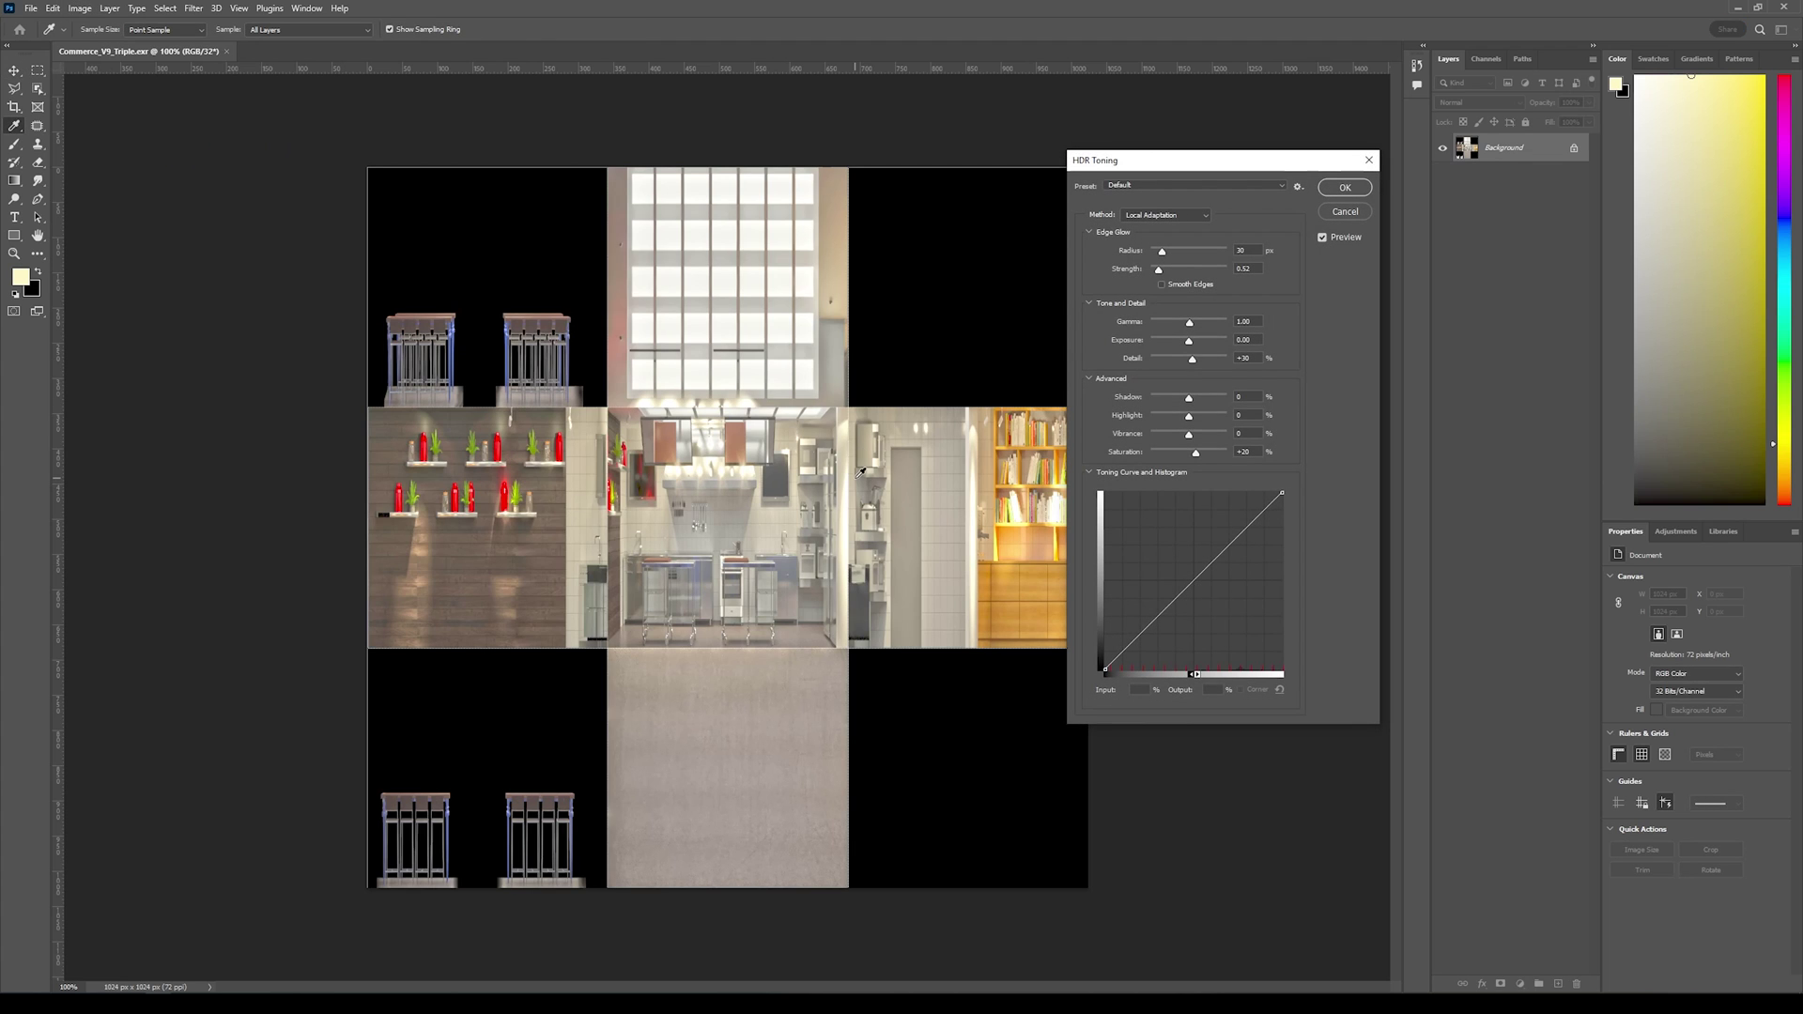
{"action": "left_click", "coordinate": [1164, 216]}
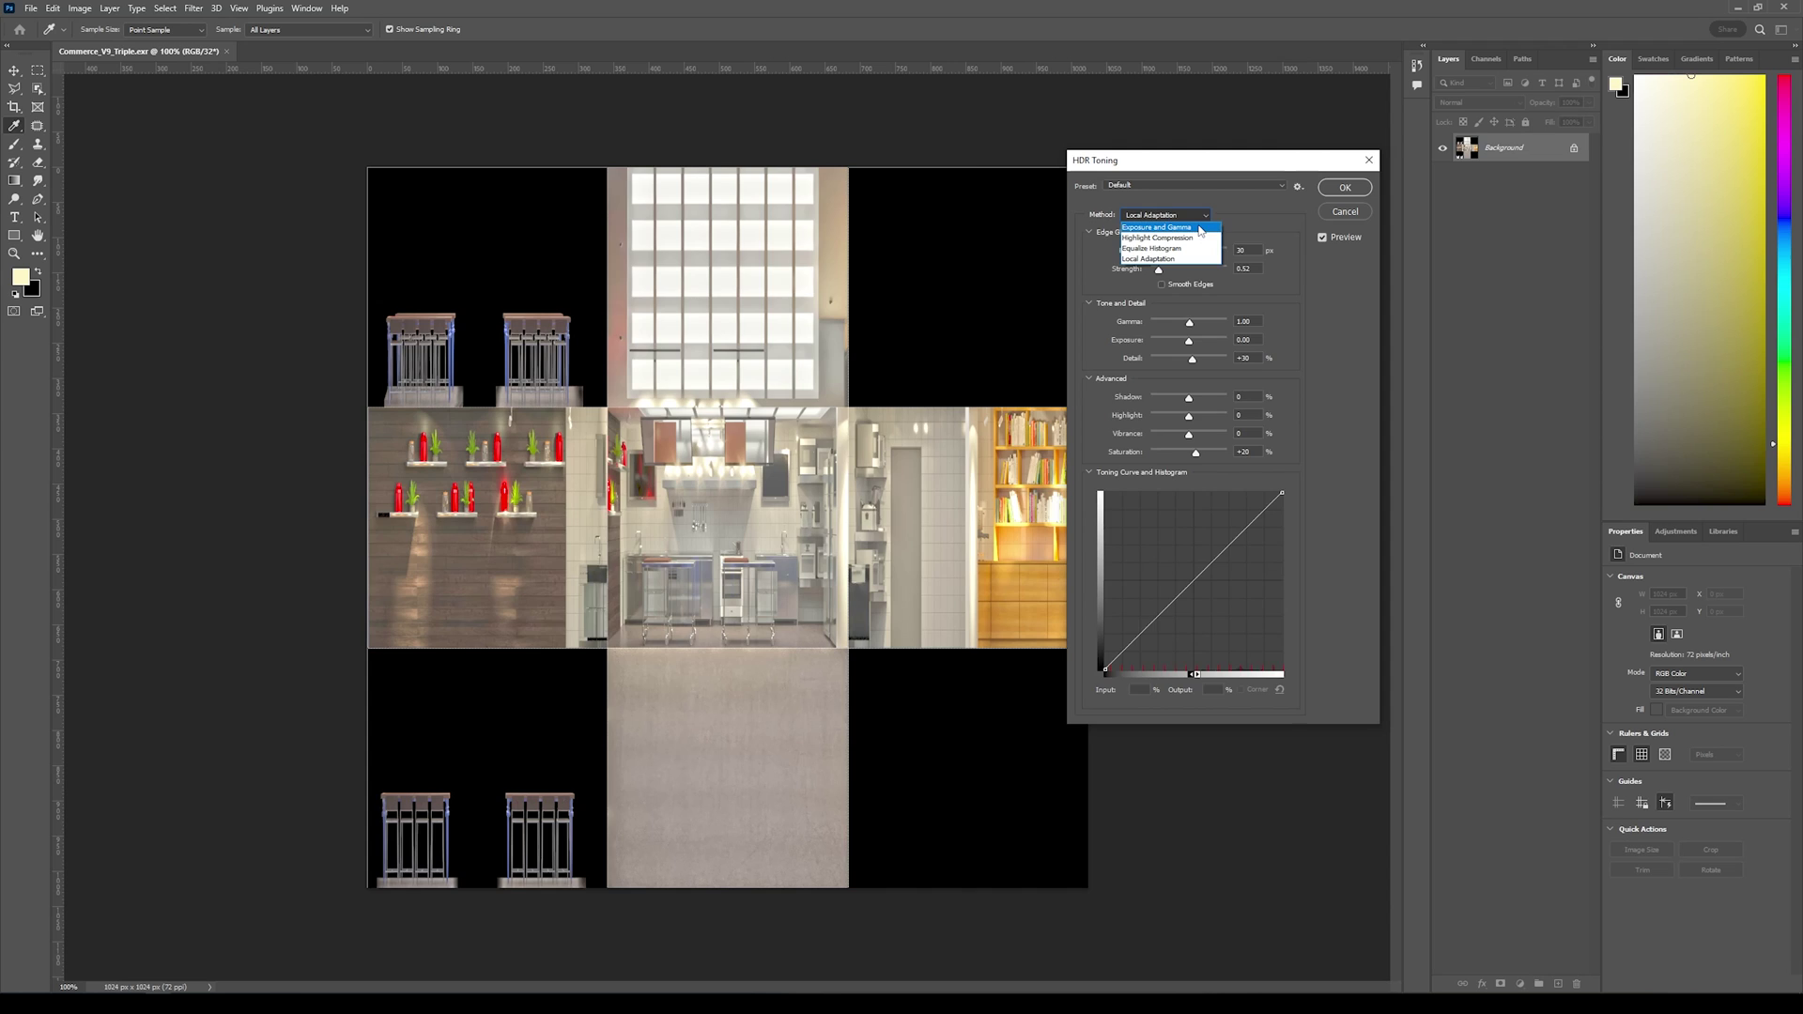
{"action": "left_click", "coordinate": [1200, 228]}
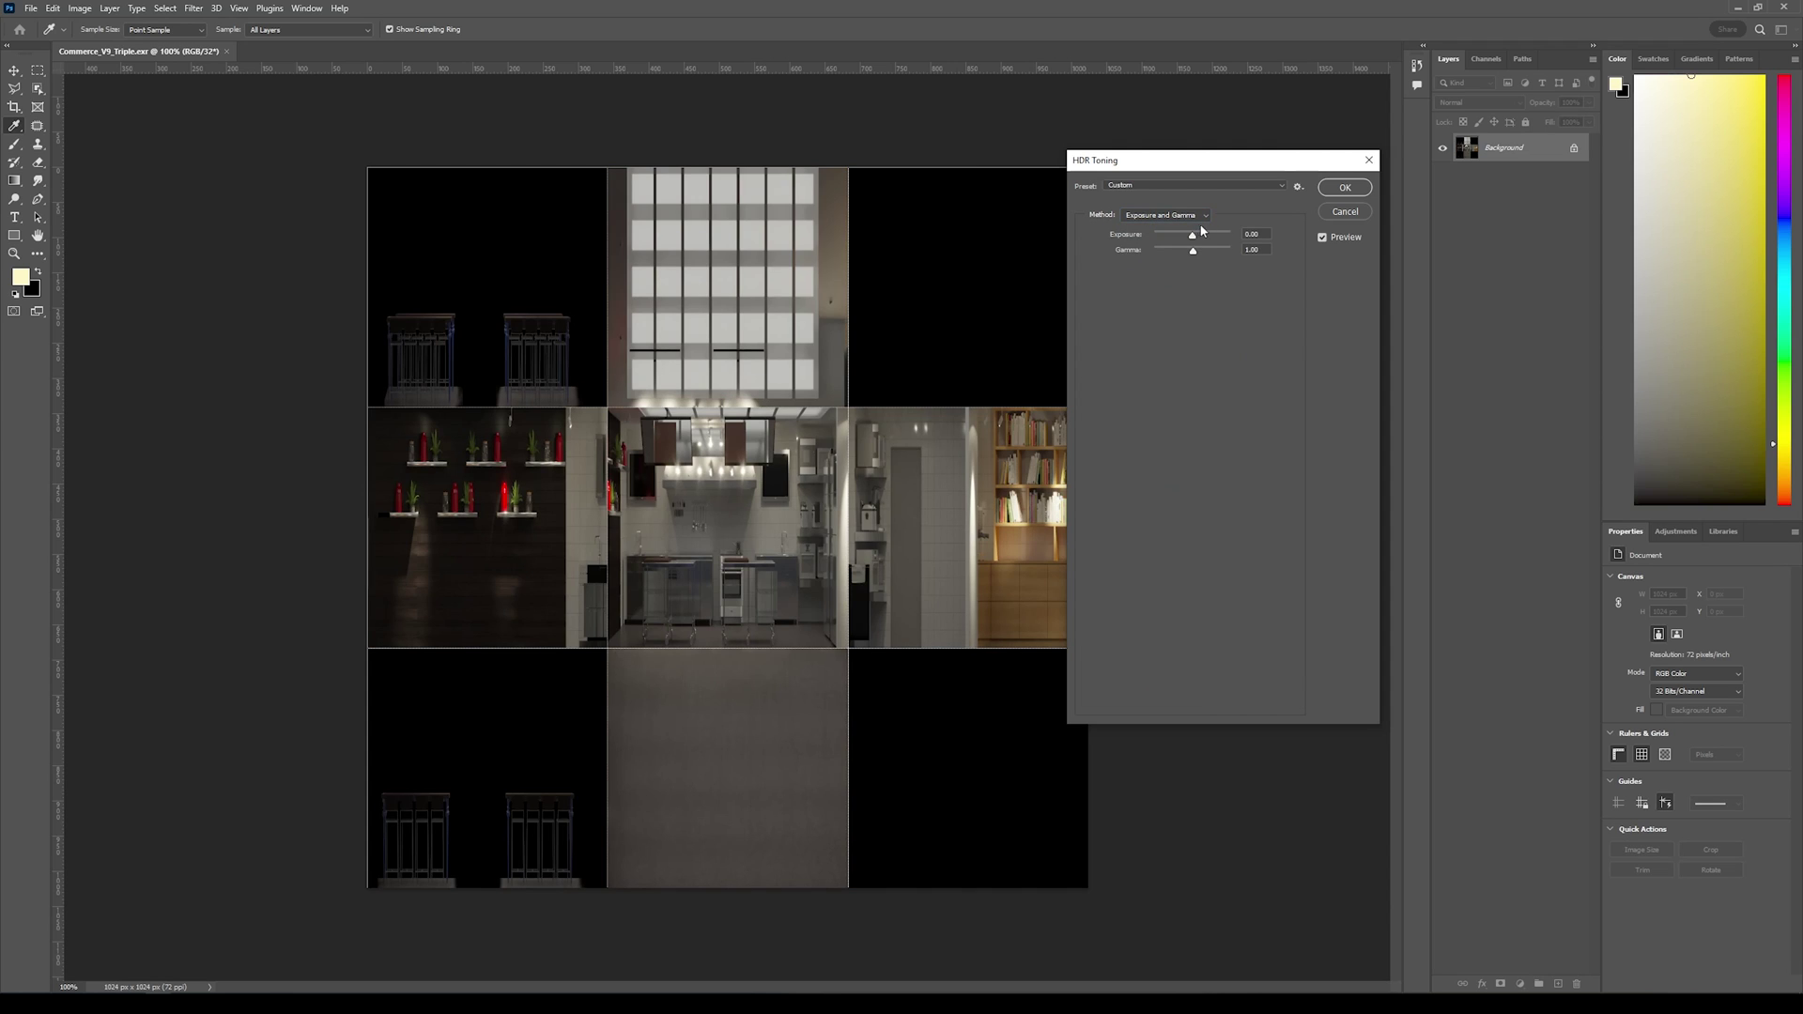
{"action": "left_click", "coordinate": [1352, 191]}
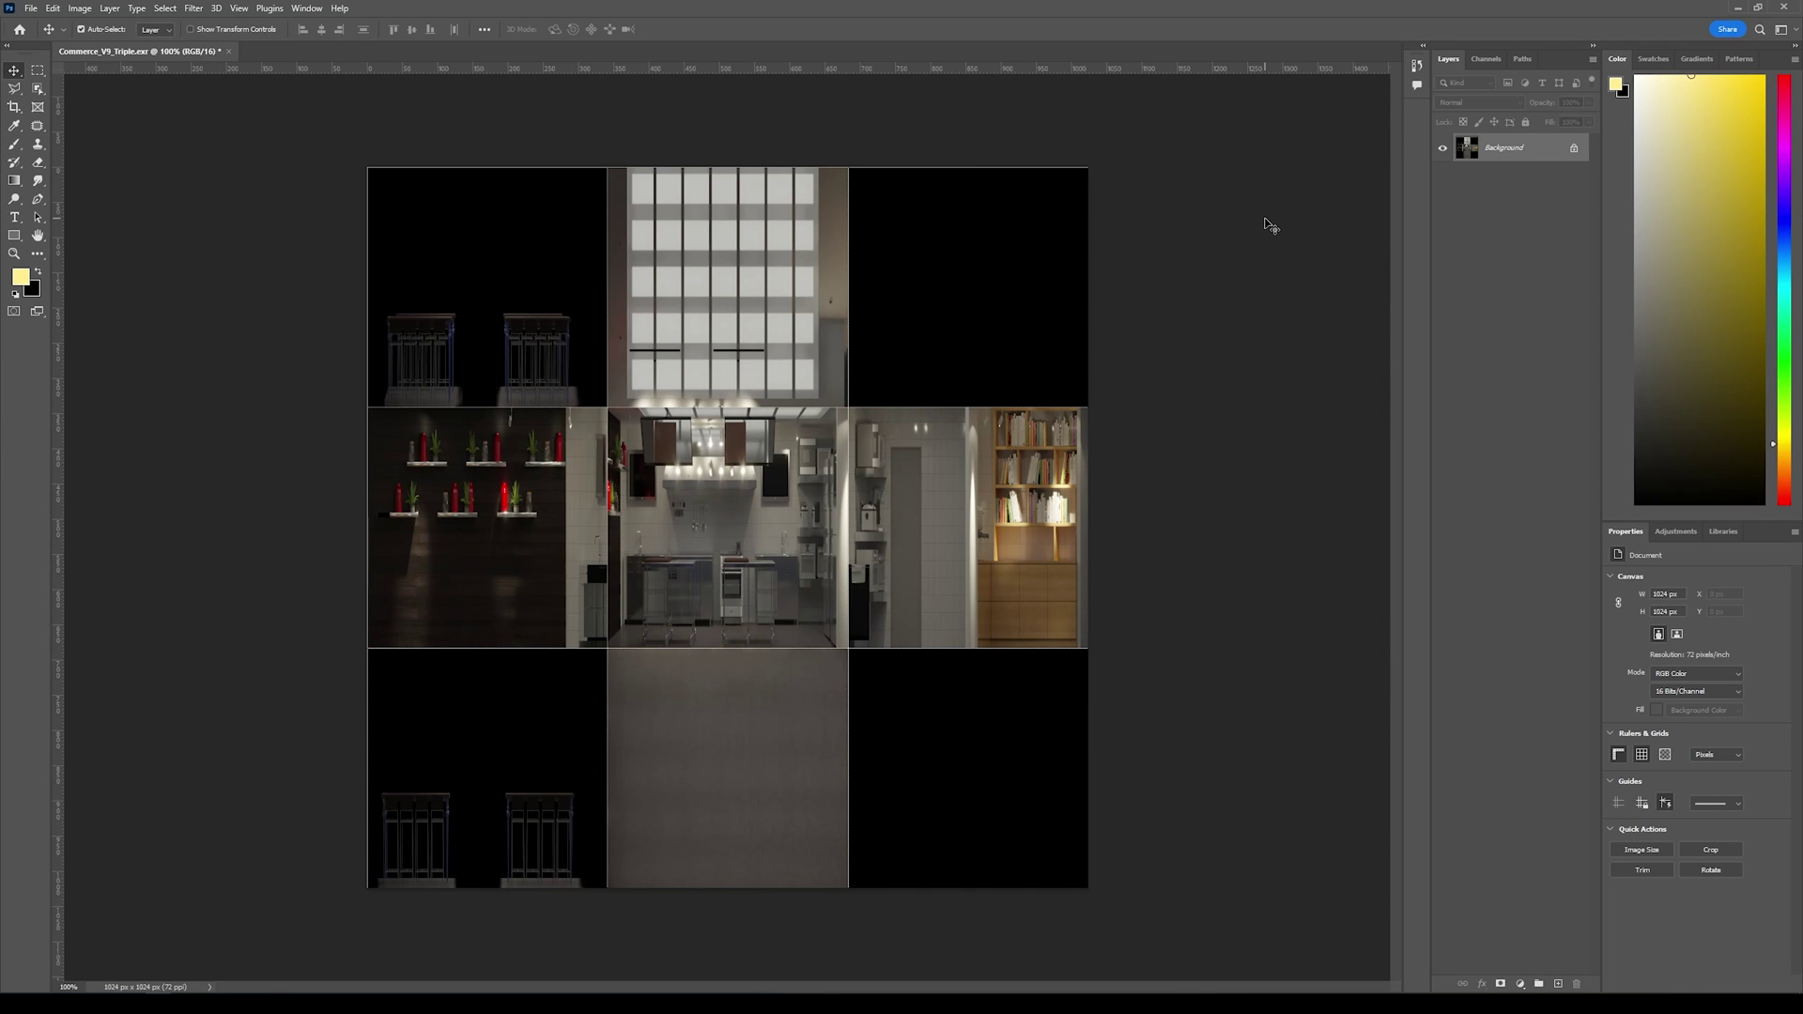
Step: Save a copy of the texture as a PNG named Commerce_V9_Triple in the PNGs folder
{"action": "key", "text": "ctrl+alt+s"}
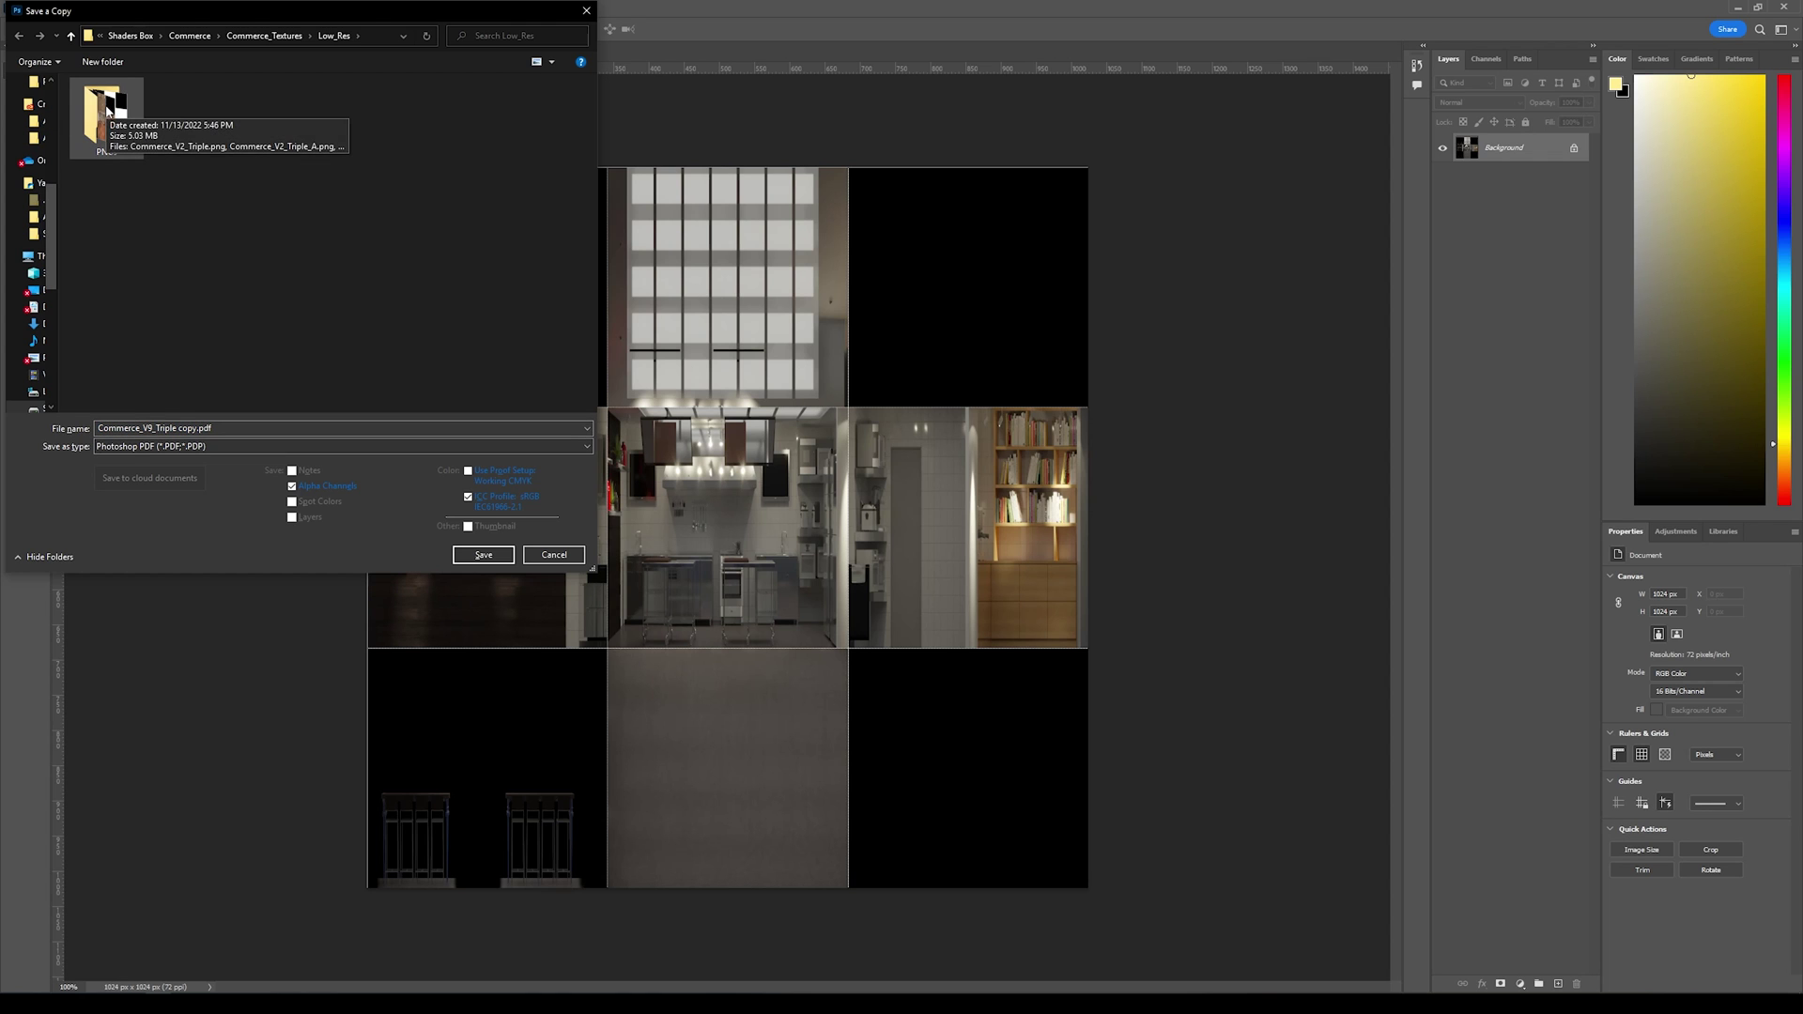
{"action": "double_click", "coordinate": [107, 110]}
{"action": "left_click", "coordinate": [214, 446]}
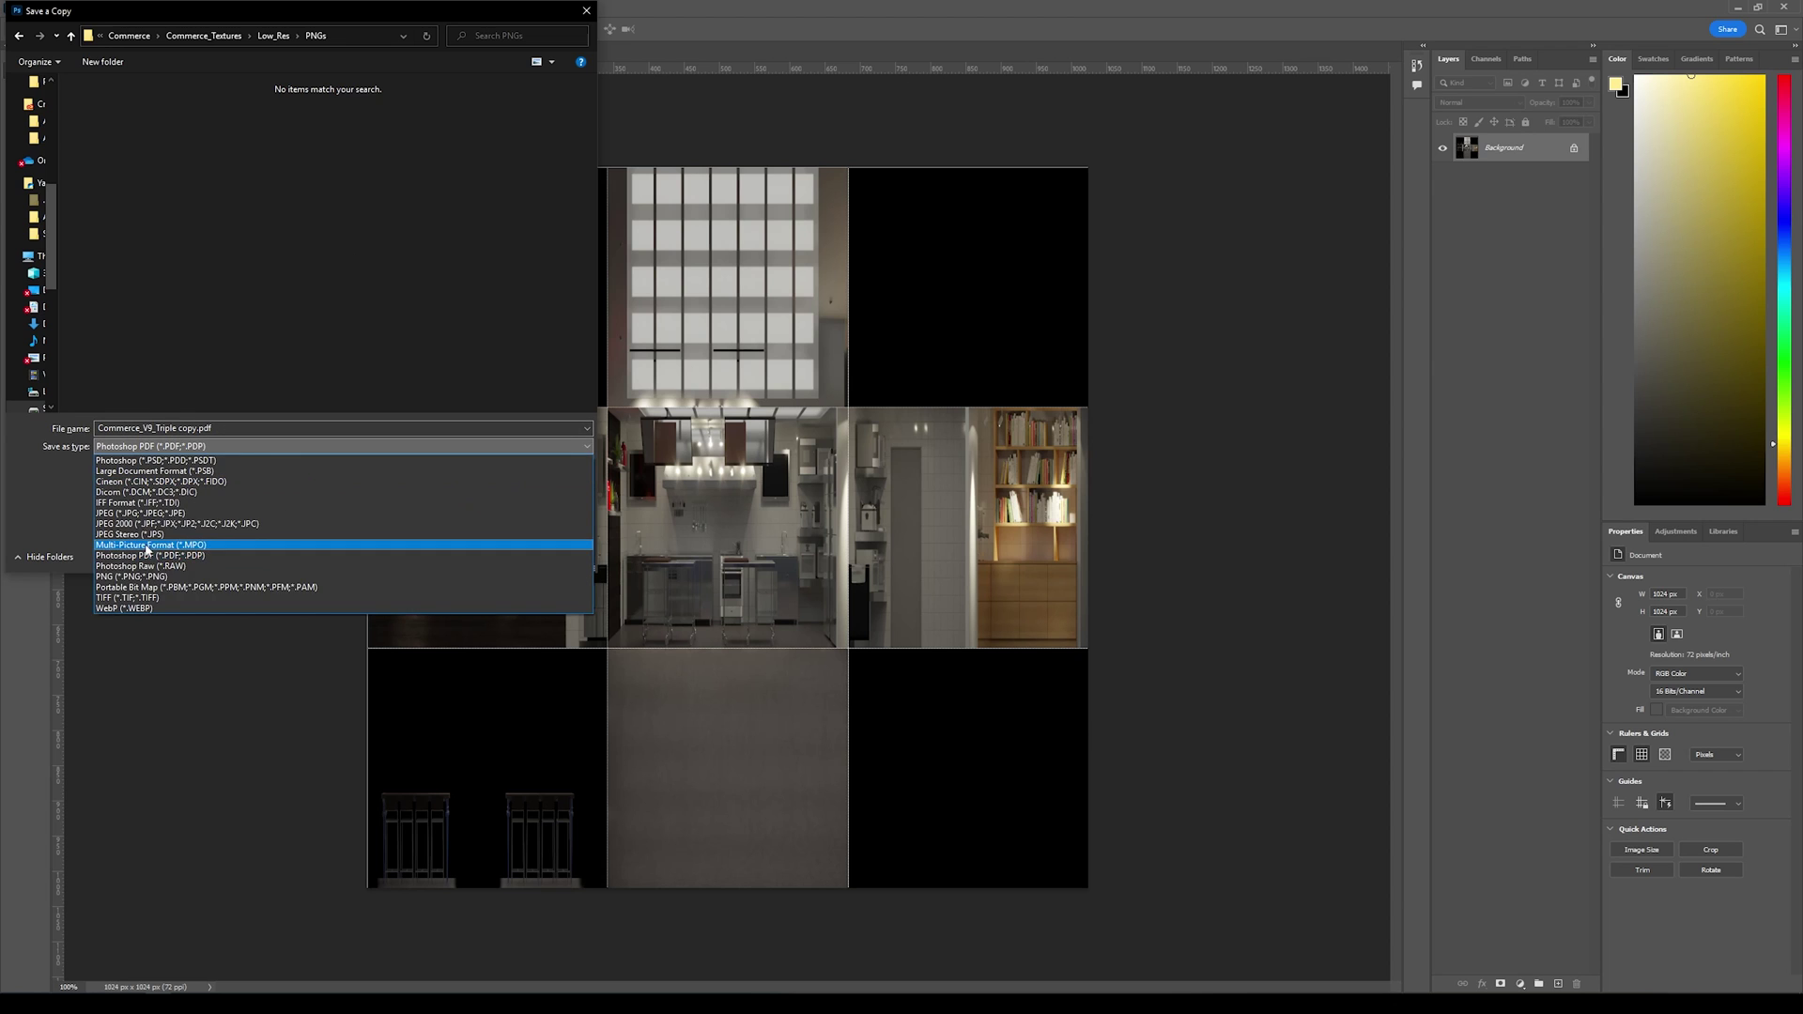
{"action": "left_click", "coordinate": [131, 576]}
{"action": "left_click", "coordinate": [166, 429]}
{"action": "left_click_drag", "start_coordinate": [177, 428], "coordinate": [241, 428]}
{"action": "key", "text": "BackSpace"}
{"action": "key", "text": "Return"}
{"action": "key", "text": "Return"}
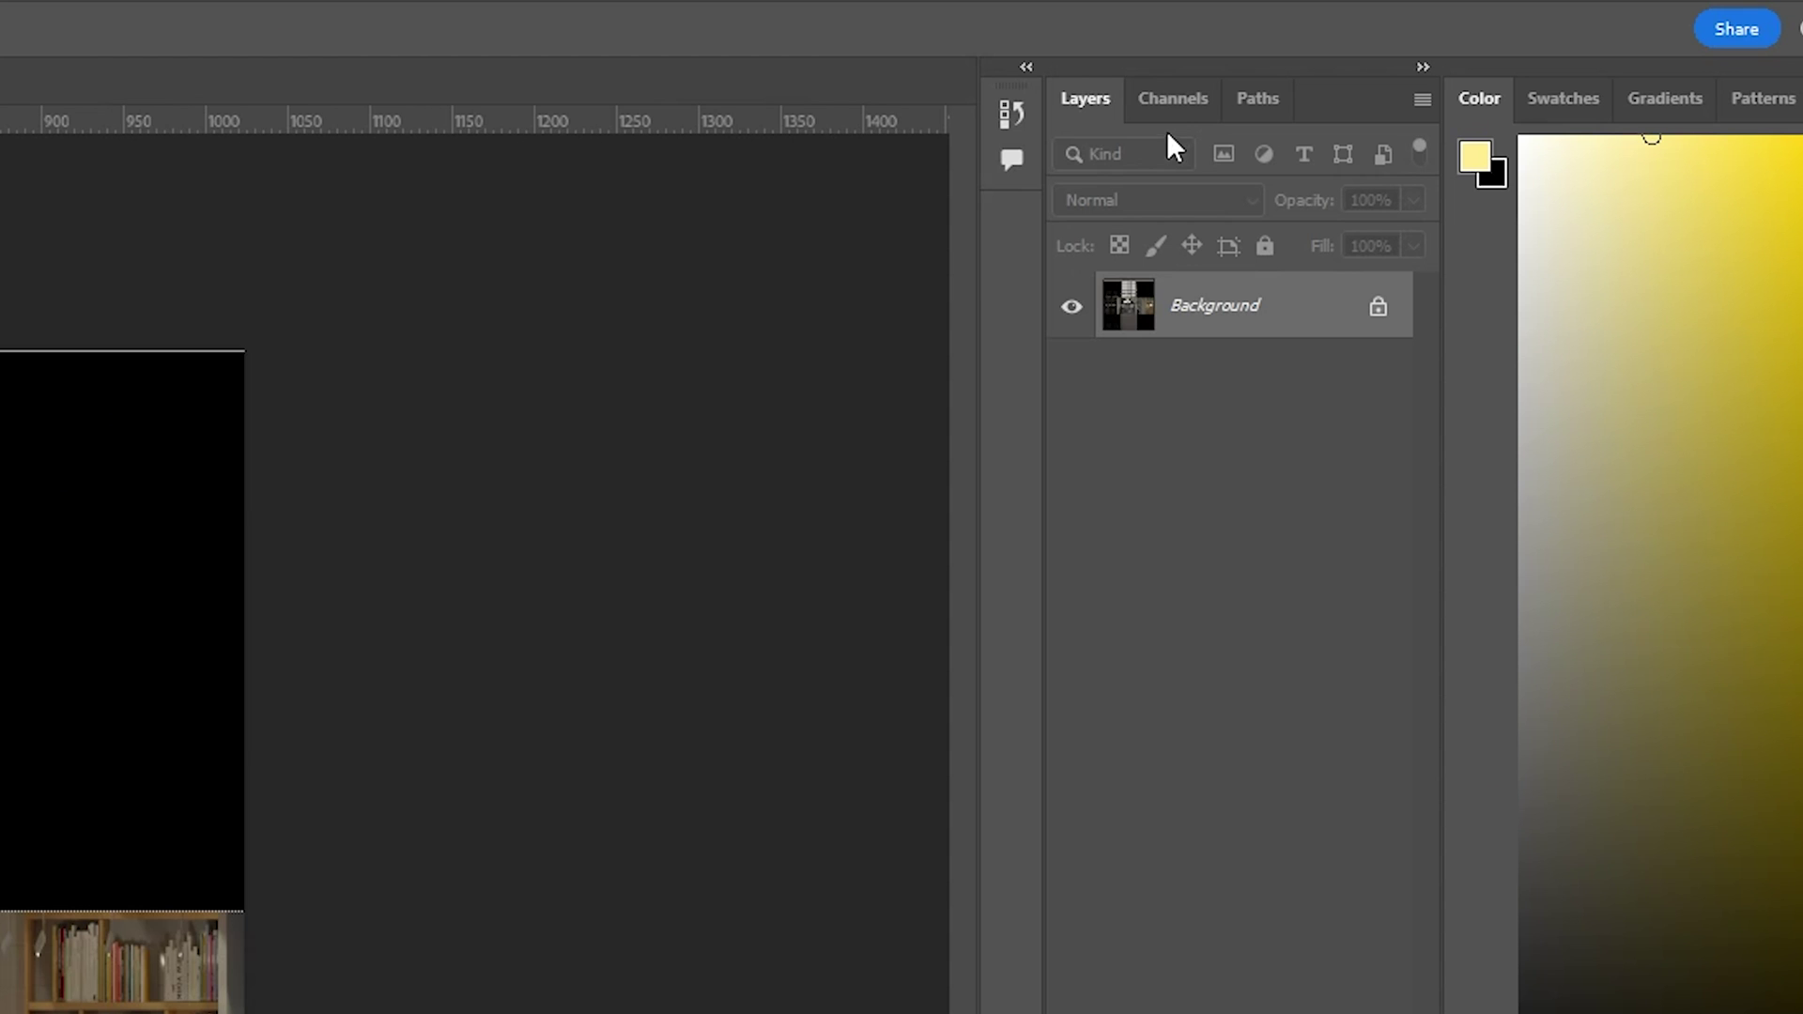
Step: Copy the whole Alpha 1 channel and paste it as a new layer above the RGB background
{"action": "left_click", "coordinate": [1190, 95]}
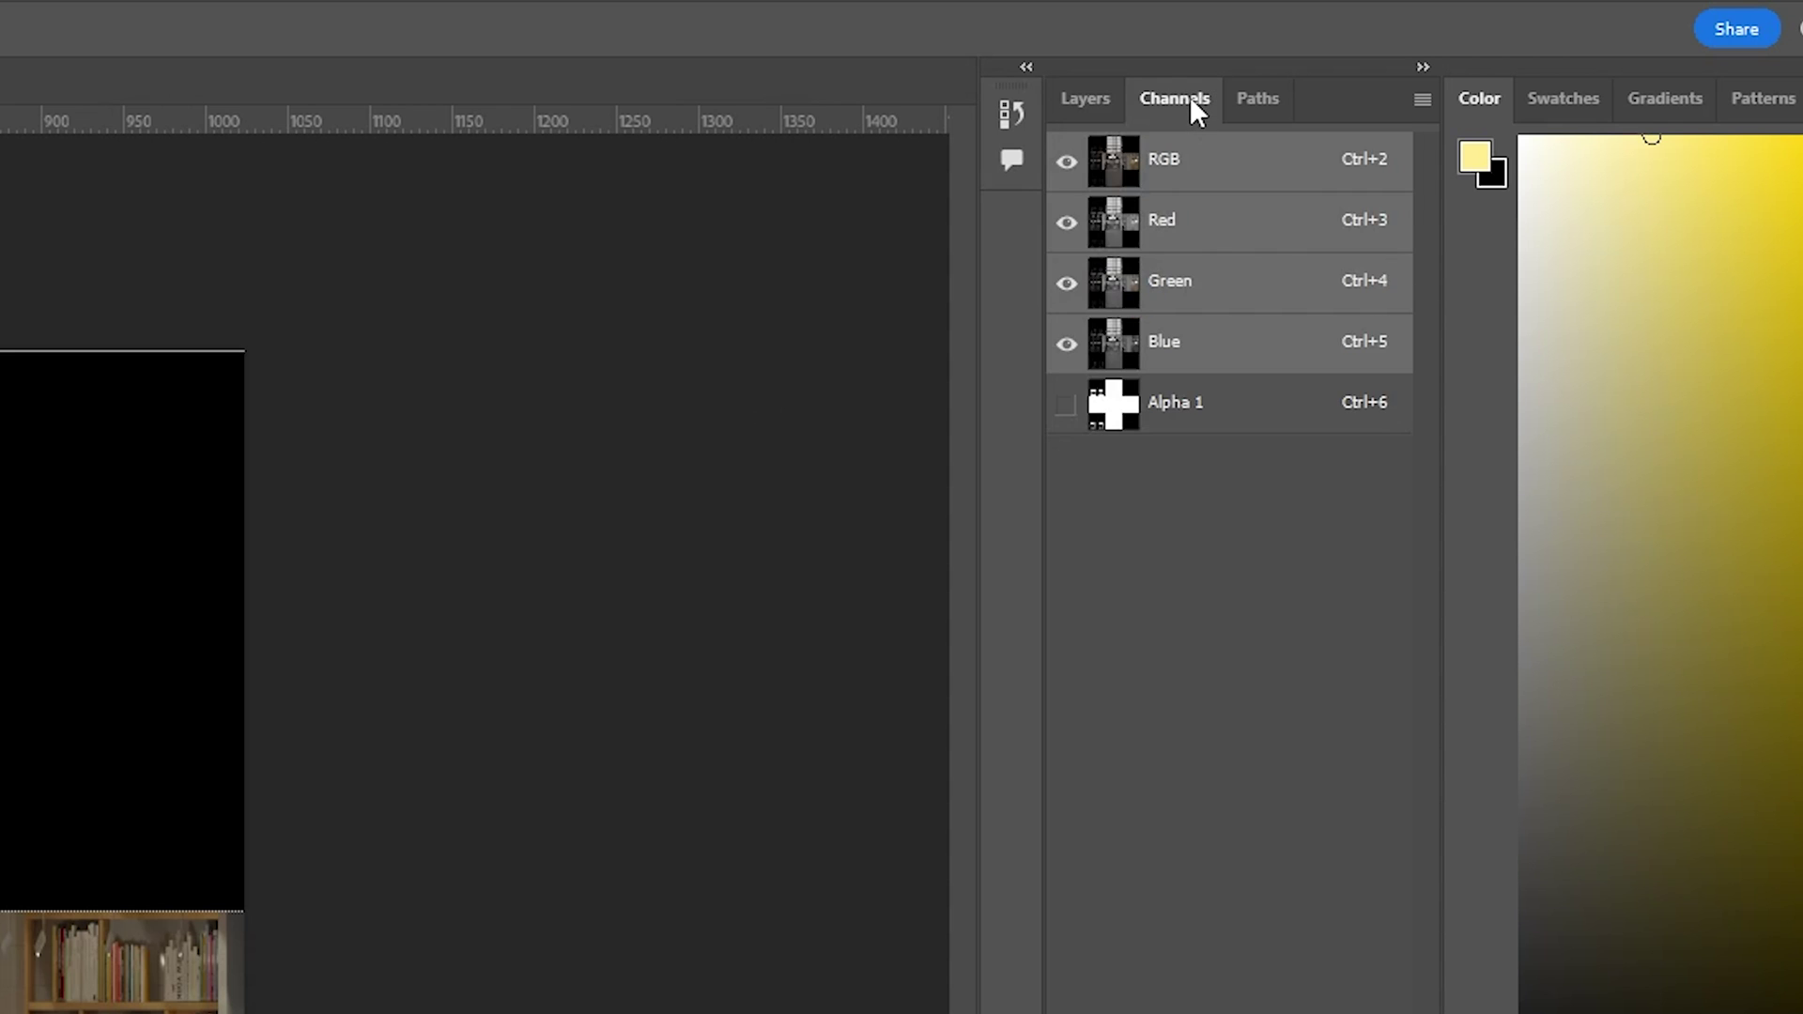
{"action": "left_click", "coordinate": [1185, 411]}
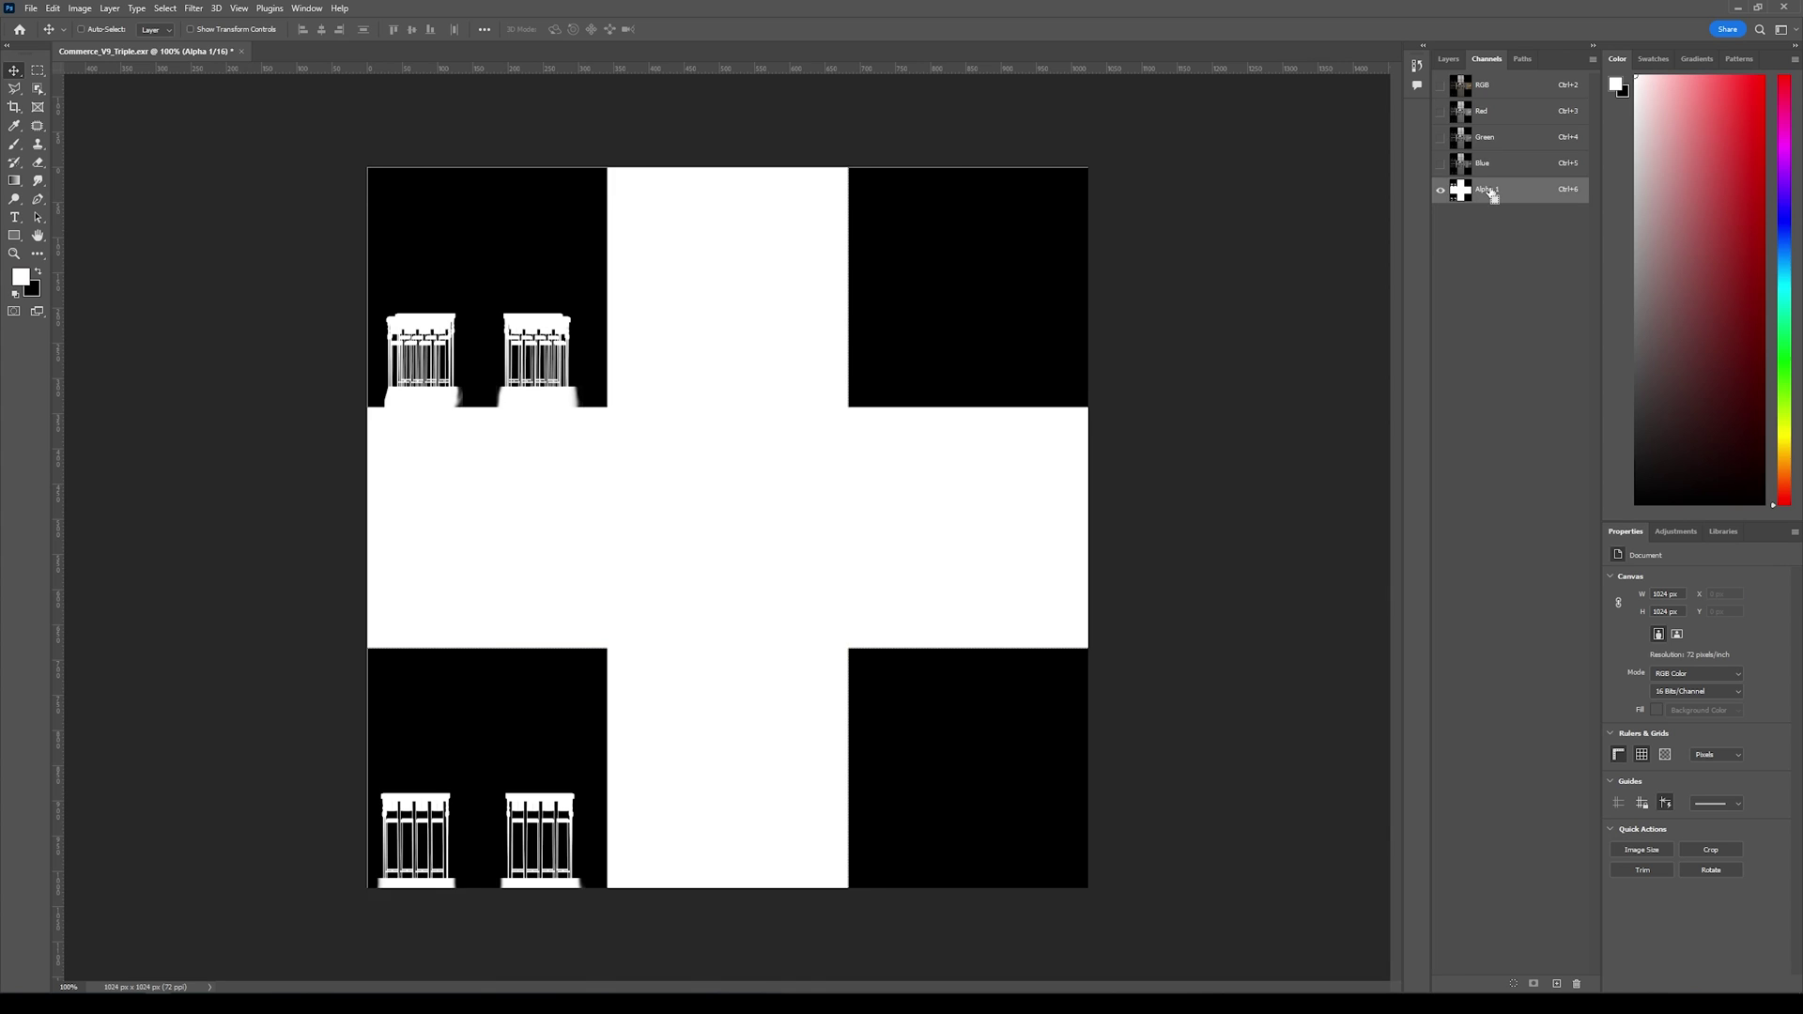
{"action": "key", "text": "ctrl+a"}
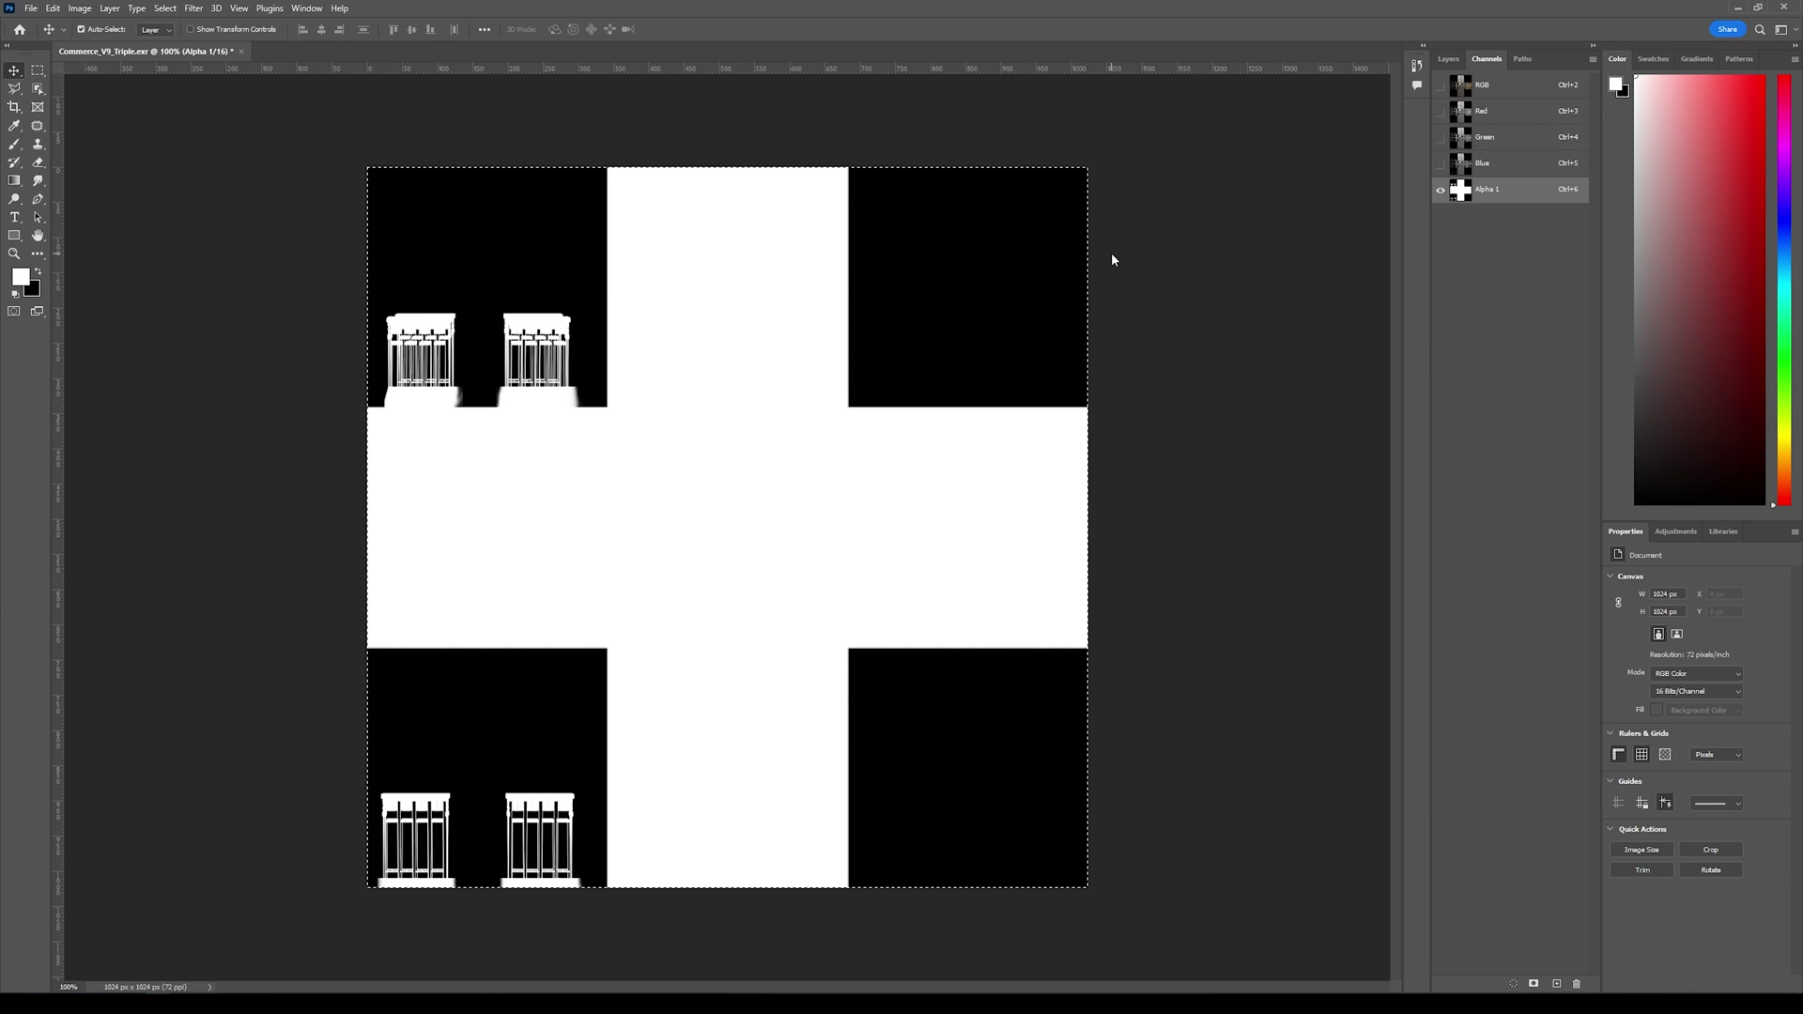
{"action": "left_click", "coordinate": [1489, 91]}
{"action": "left_click", "coordinate": [1448, 60]}
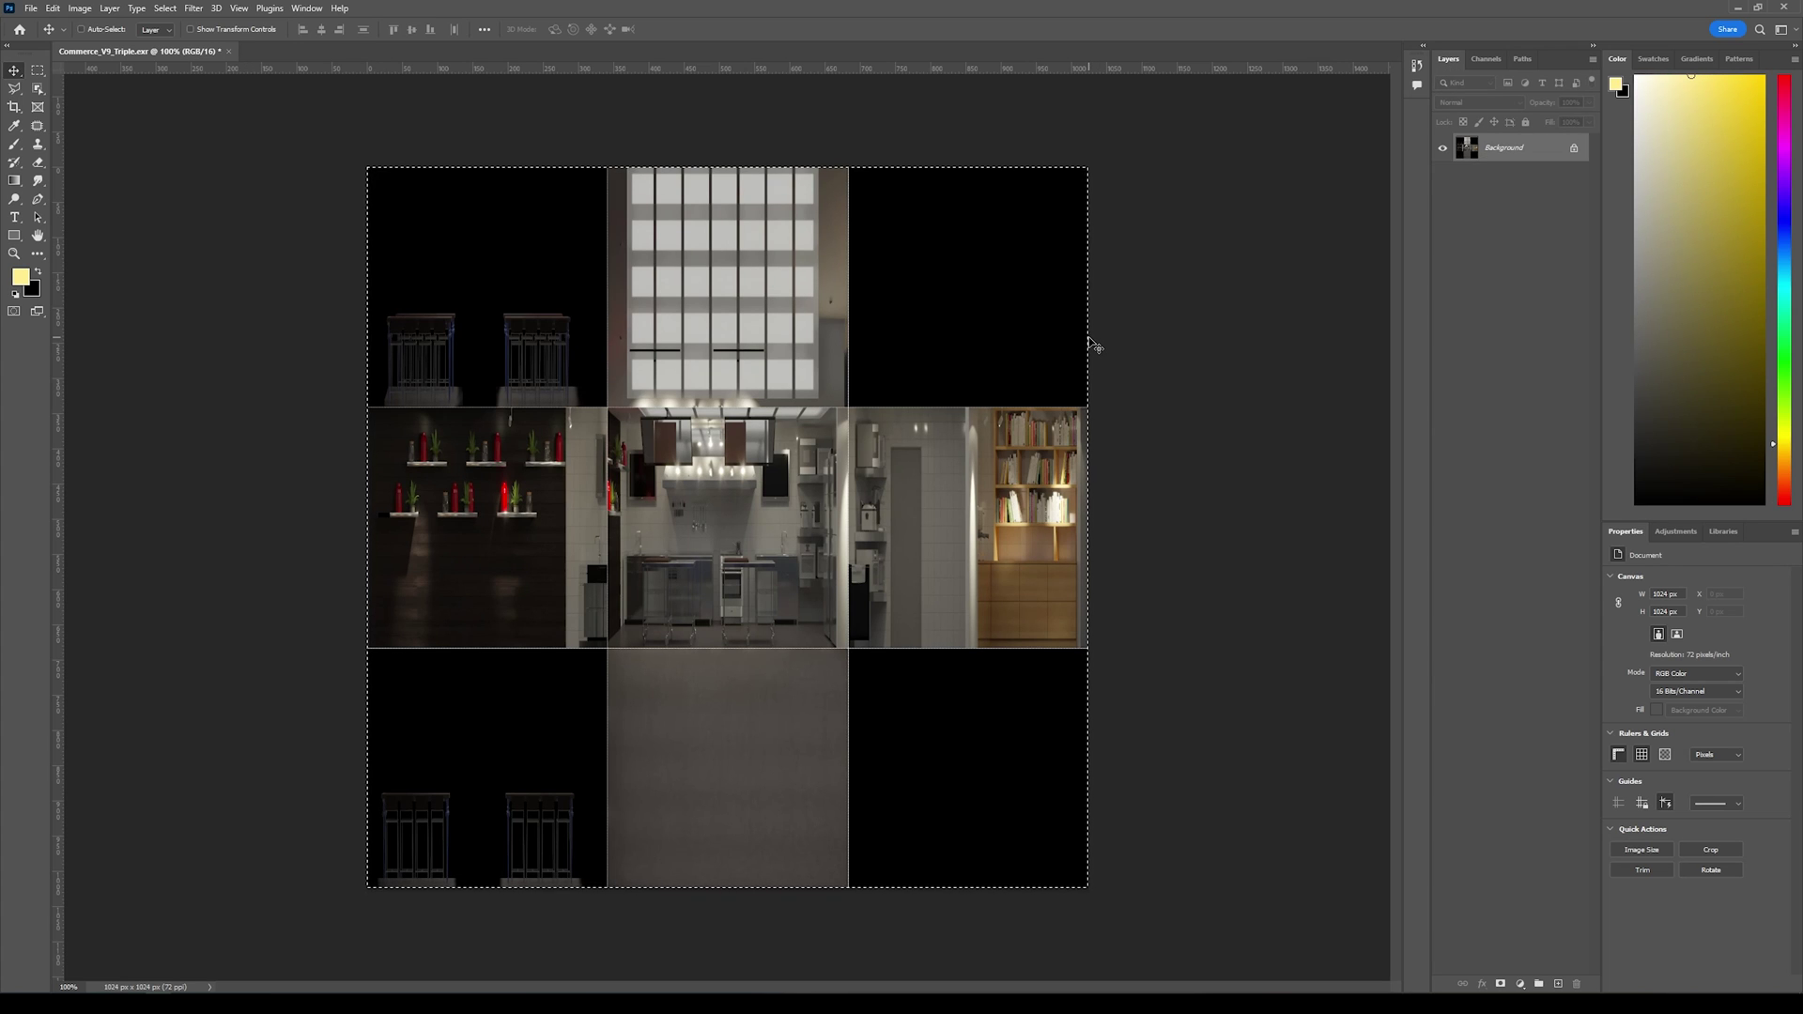
{"action": "key", "text": "ctrl+v"}
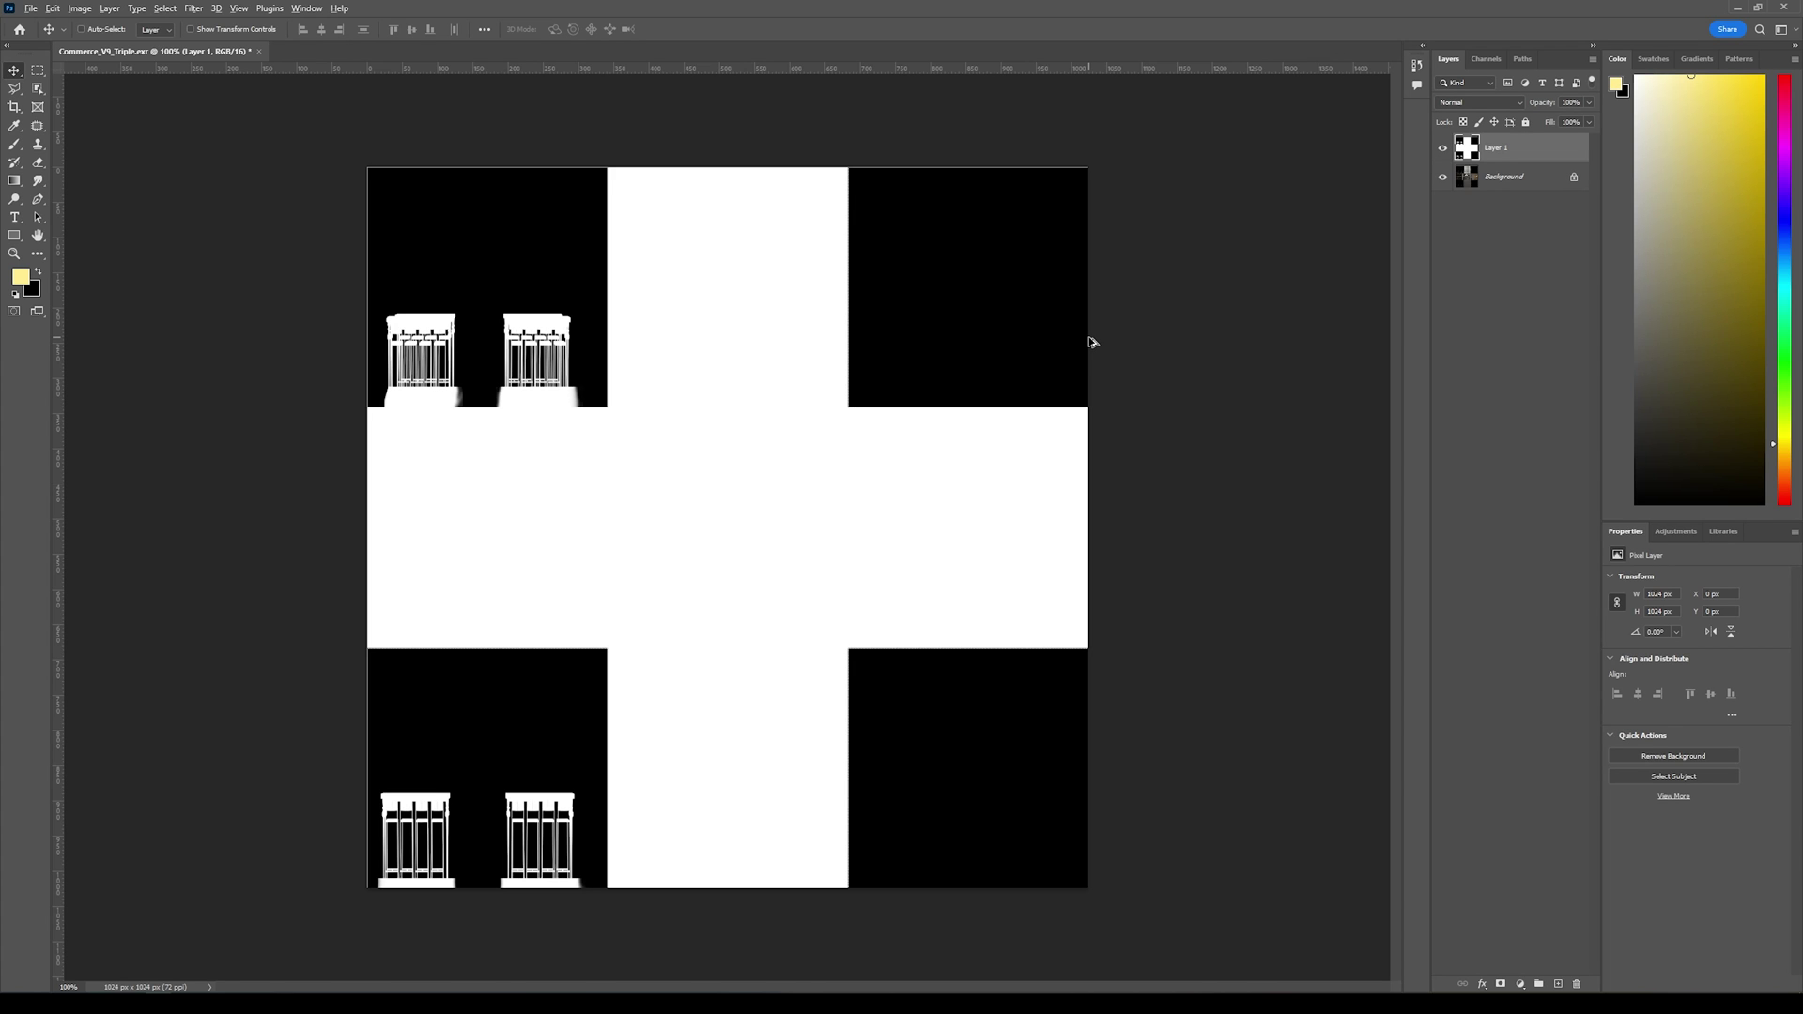
Step: Save a copy of the alpha mask as a PNG named Commerce_V9_Triple_A in the PNGs folder, with large file size
{"action": "key", "text": "ctrl+alt+s"}
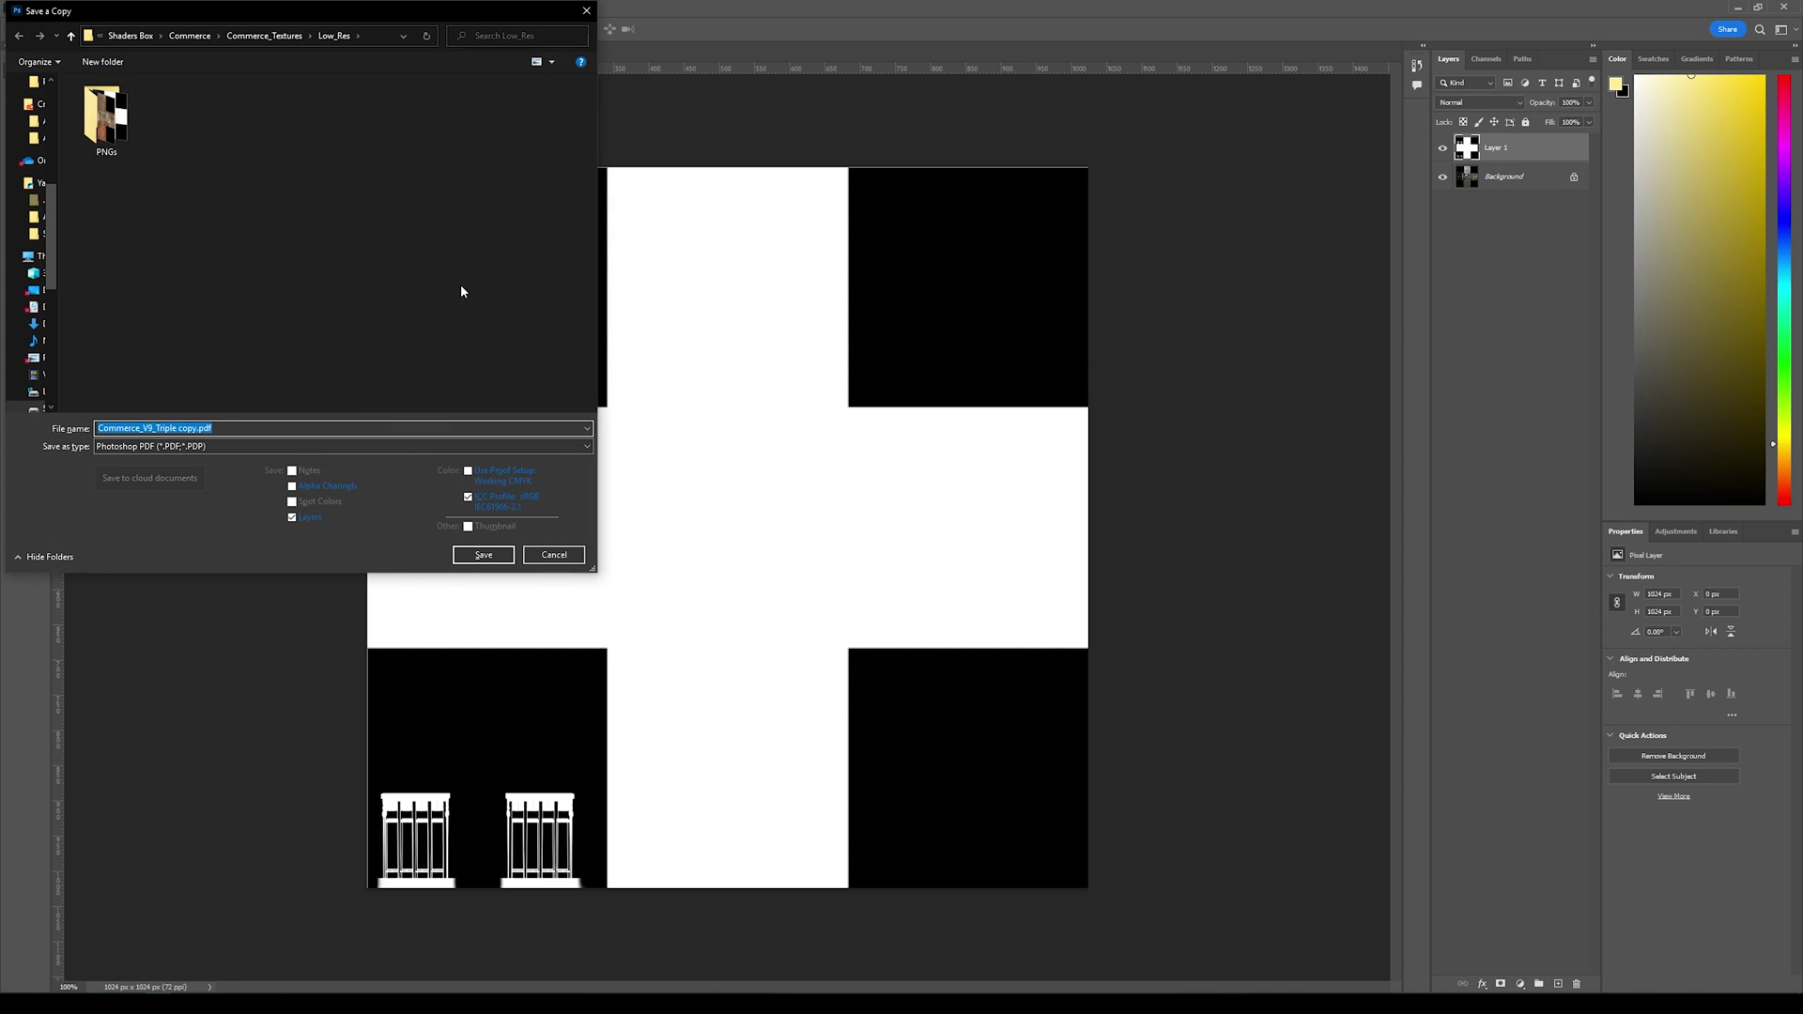
{"action": "double_click", "coordinate": [120, 114]}
{"action": "left_click", "coordinate": [252, 445]}
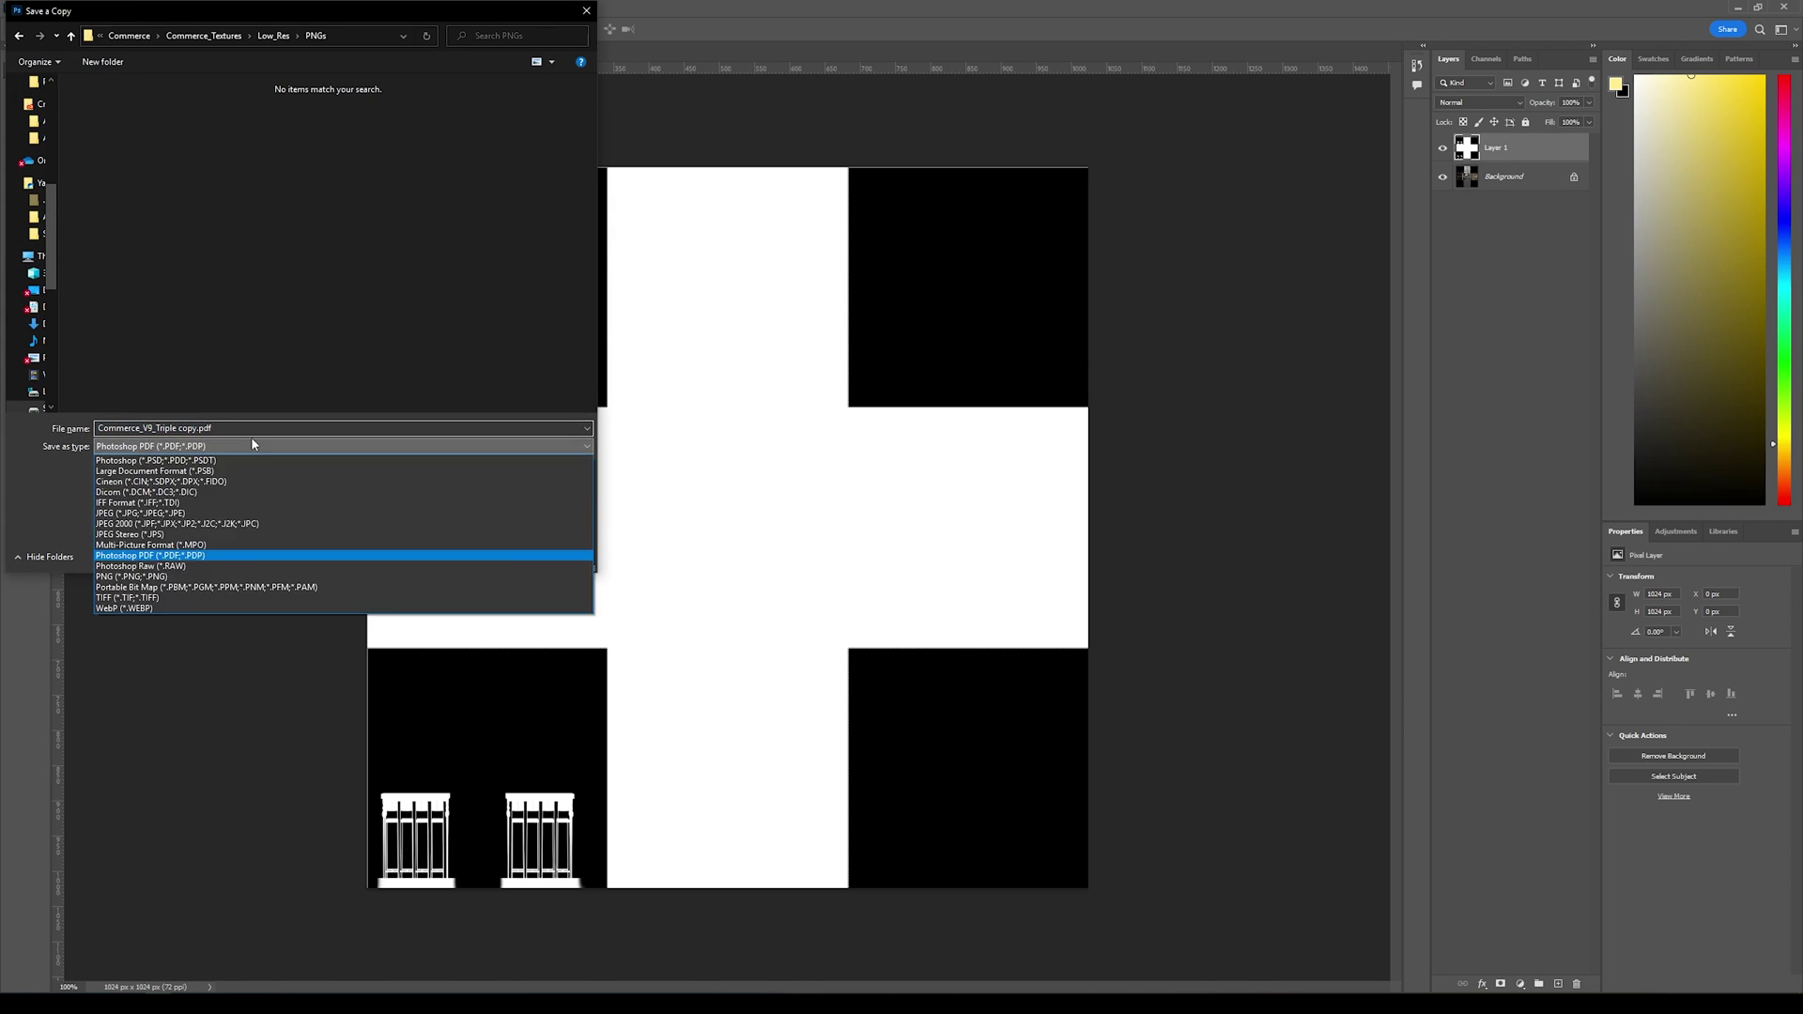
{"action": "left_click", "coordinate": [127, 576]}
{"action": "left_click", "coordinate": [192, 428]}
{"action": "left_click_drag", "start_coordinate": [176, 428], "coordinate": [315, 427]}
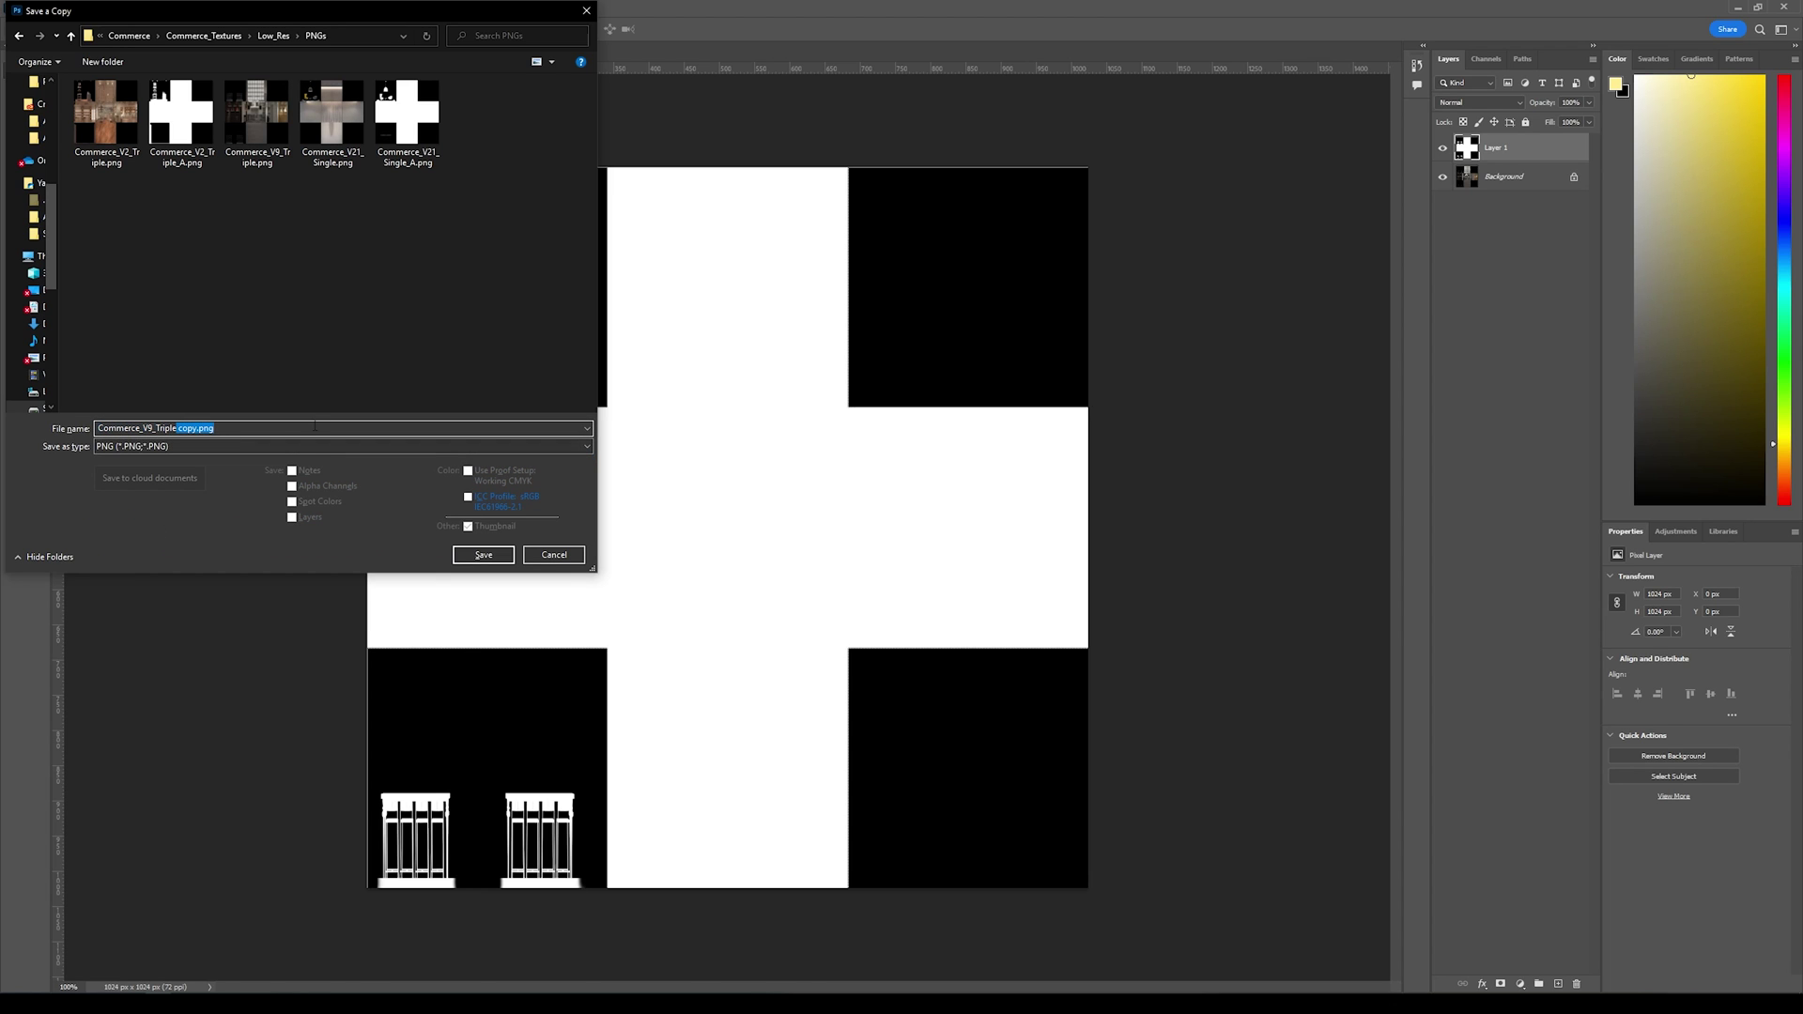
{"action": "key", "text": "BackSpace"}
{"action": "type", "text": "_A"}
{"action": "left_click", "coordinate": [486, 554]}
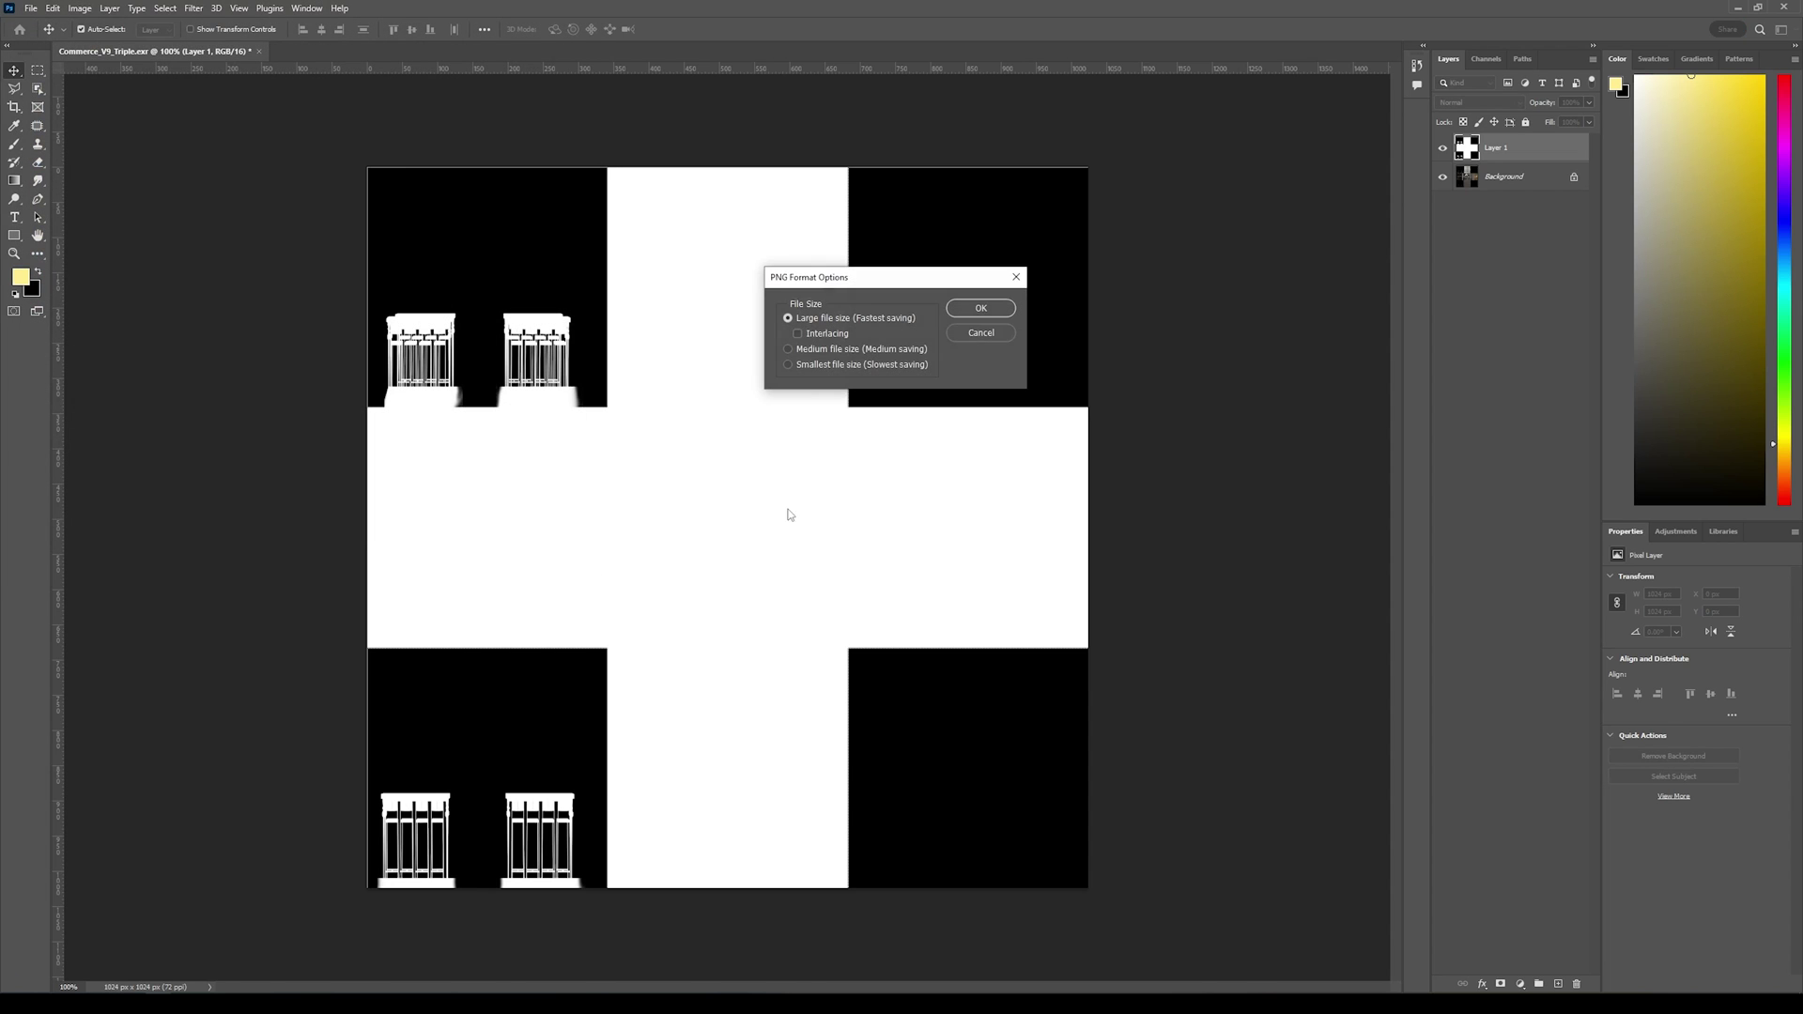
{"action": "left_click", "coordinate": [979, 311]}
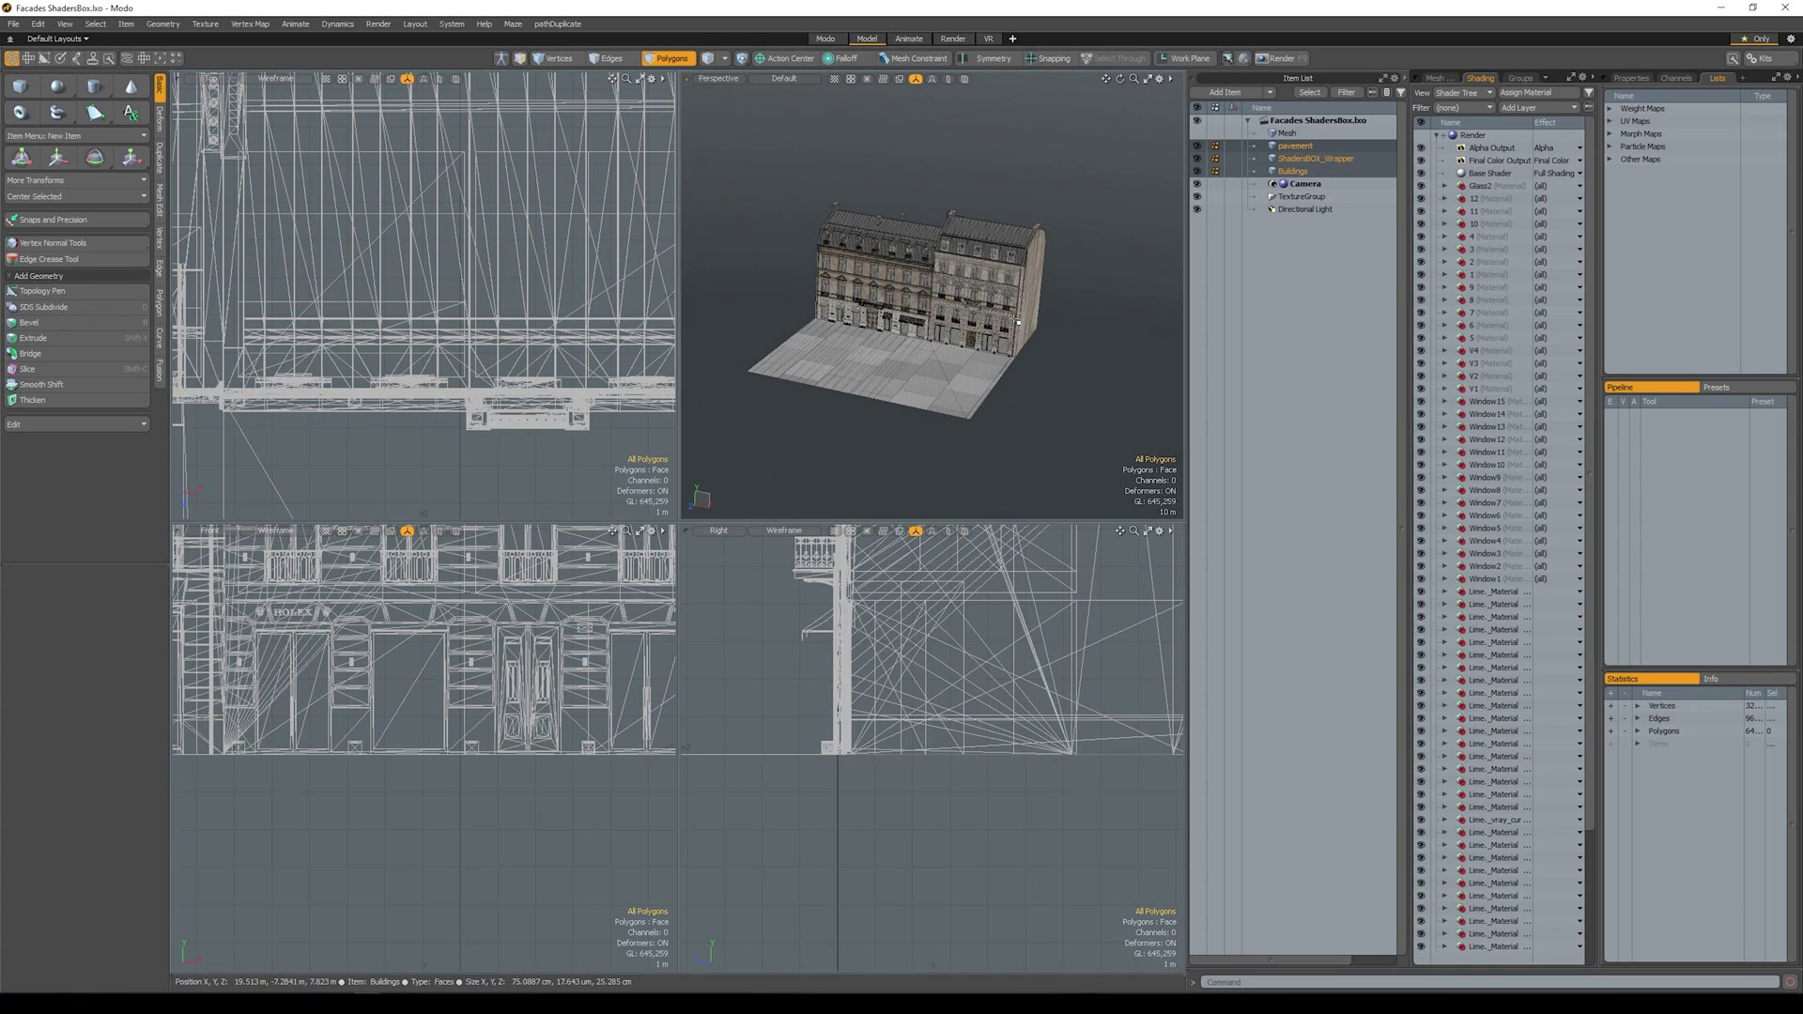
Step: Switch to Modo, select the ShadersBOX_Wrapper item and inspect its geometry behind the ground-floor facade
{"action": "key", "text": "KP_0"}
{"action": "scroll", "coordinate": [807, 460], "scroll_direction": "up", "scroll_amount": 5}
{"action": "left_click_drag", "start_coordinate": [610, 554], "coordinate": [831, 417], "text": "alt+shift"}
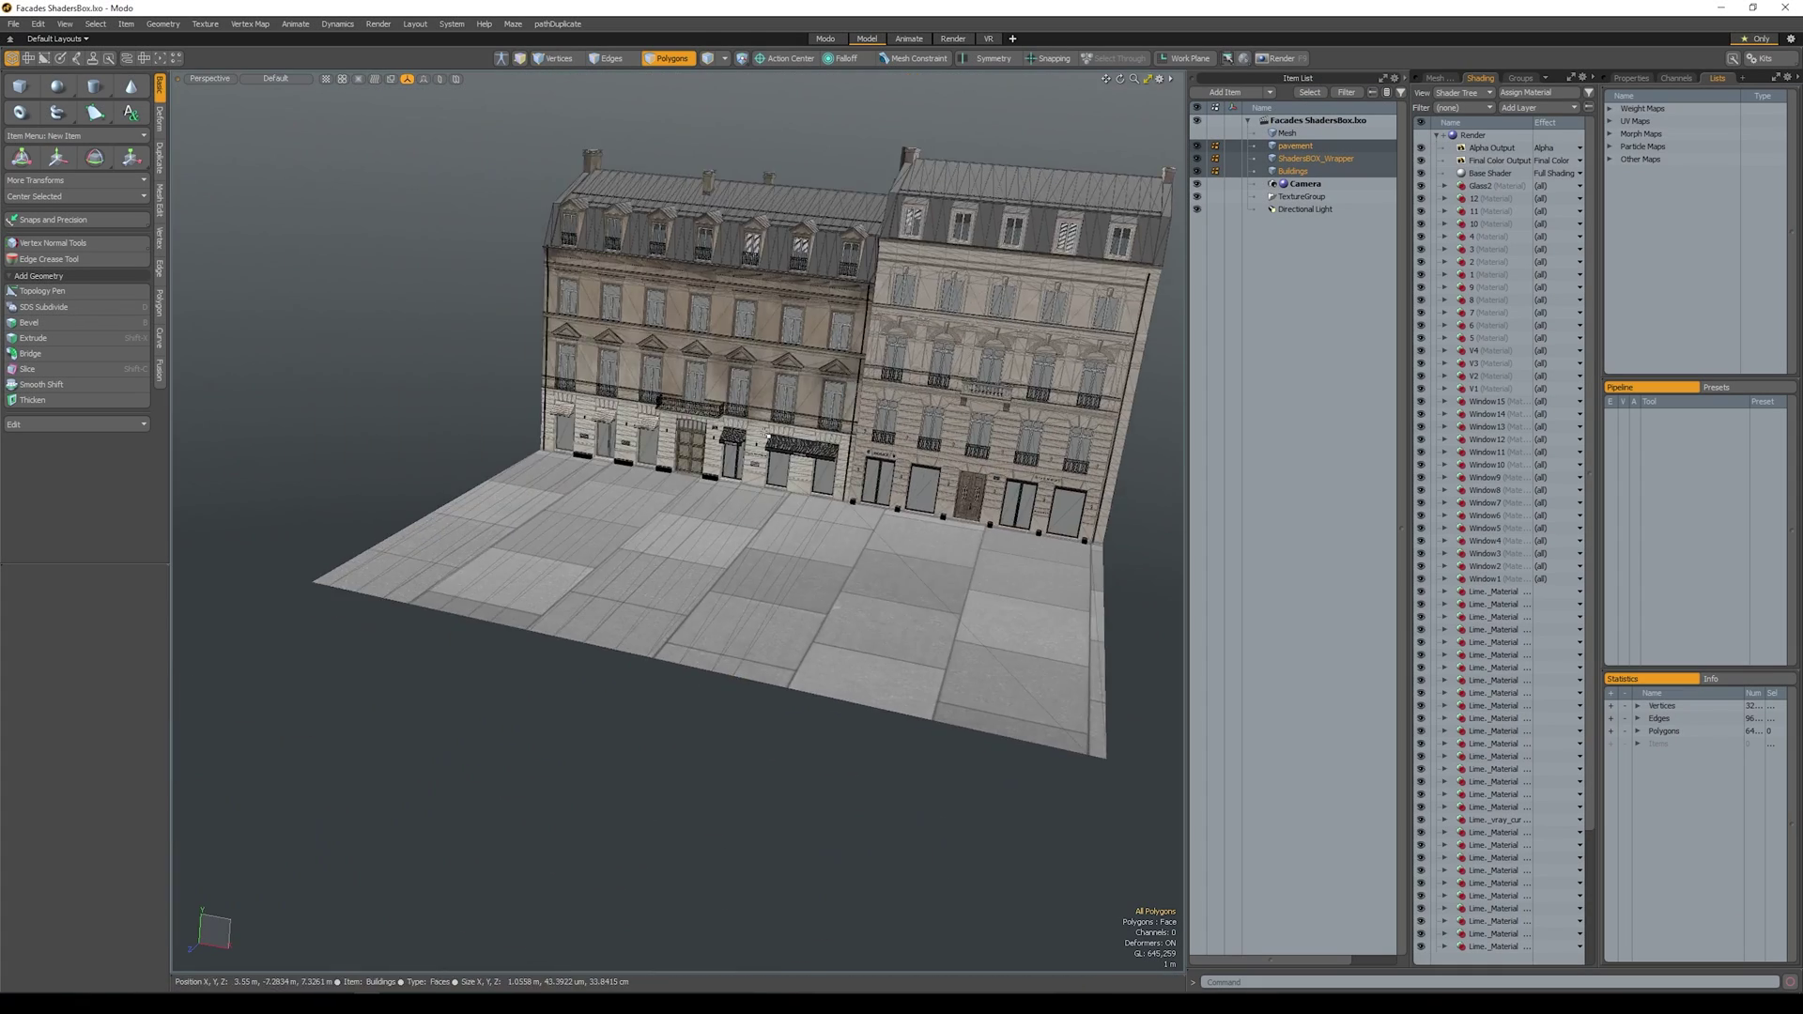
{"action": "scroll", "coordinate": [831, 417], "scroll_direction": "up", "scroll_amount": 4}
{"action": "middle_click_drag", "start_coordinate": [488, 441], "coordinate": [652, 463], "text": "alt"}
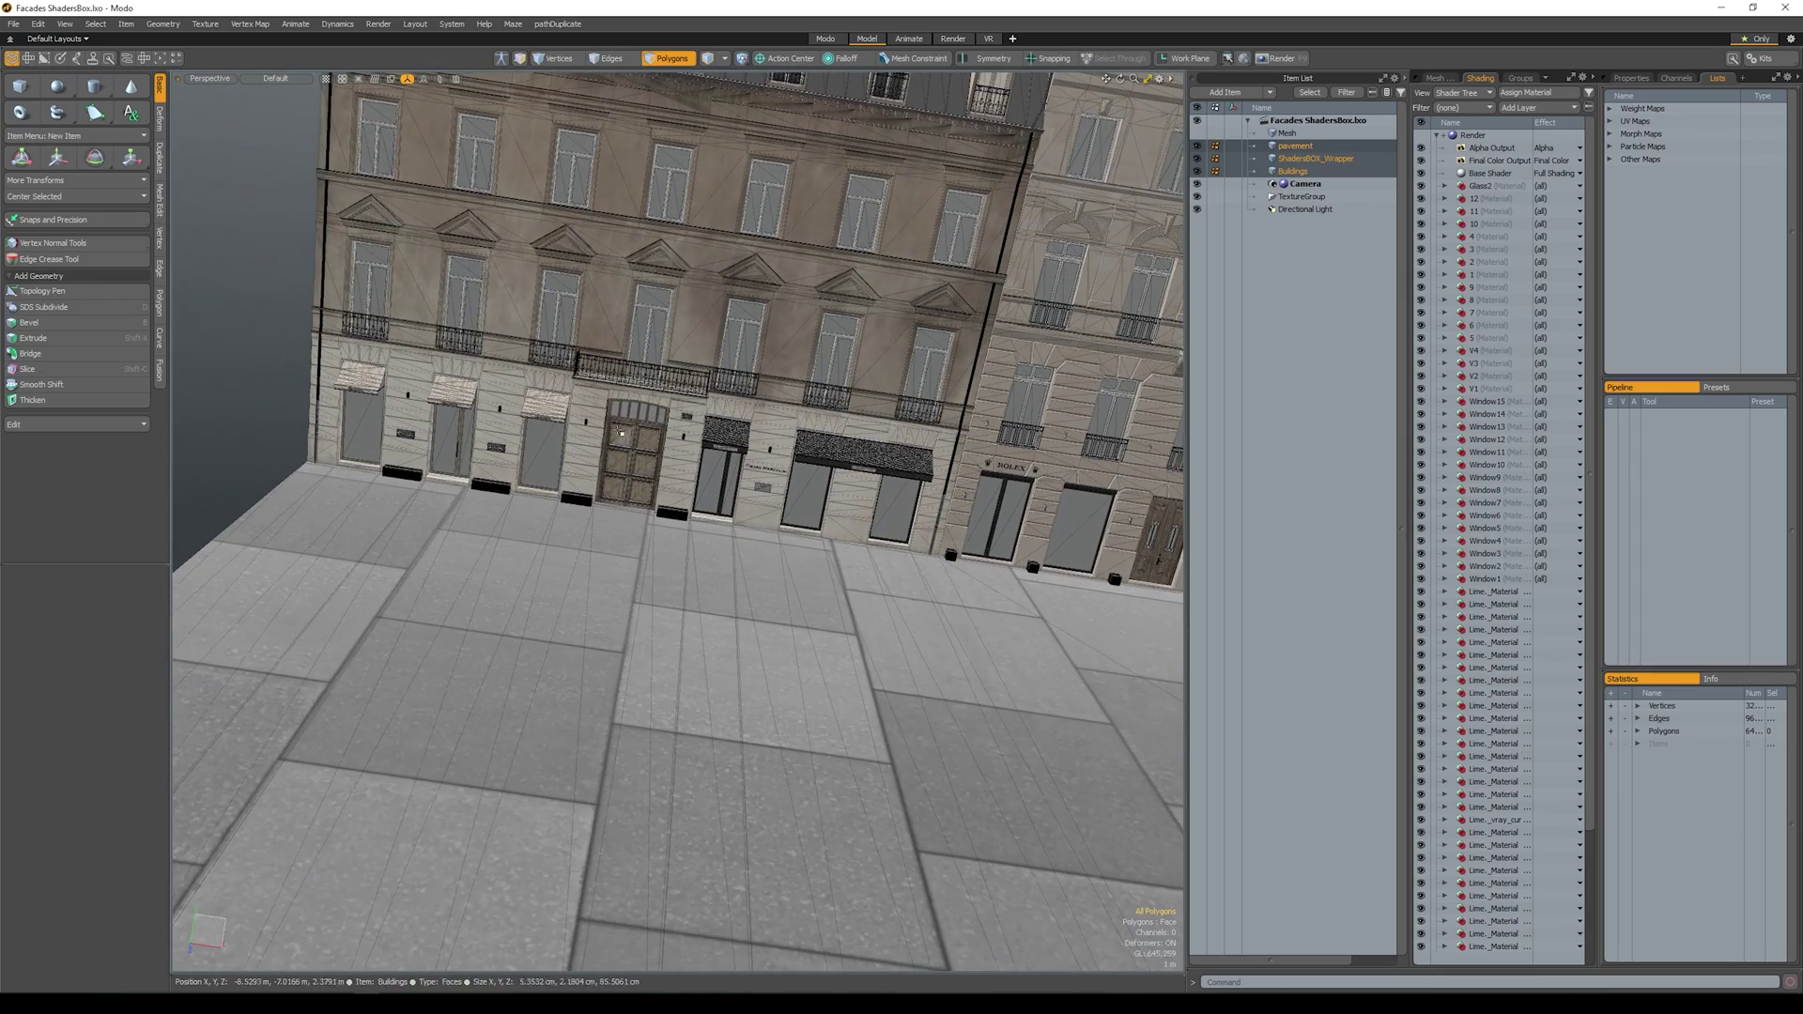
{"action": "left_click", "coordinate": [1333, 160]}
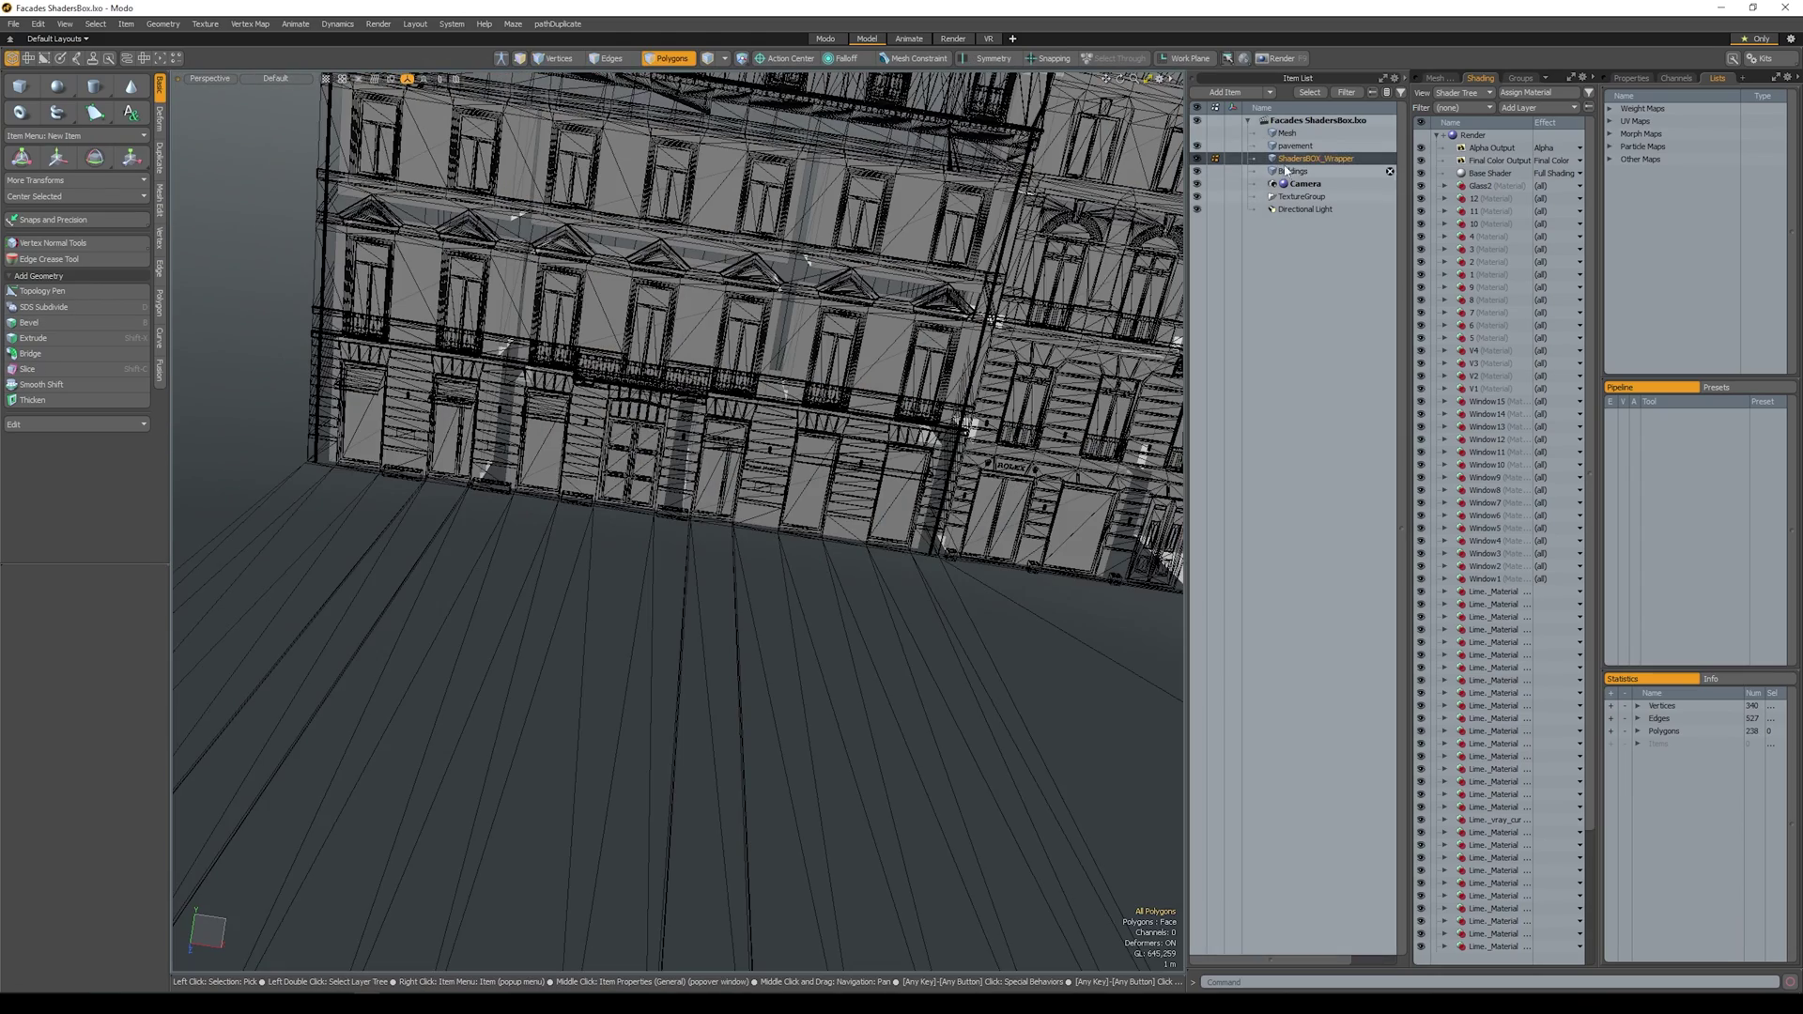
{"action": "left_click_drag", "start_coordinate": [413, 423], "coordinate": [498, 517], "text": "alt"}
{"action": "middle_click_drag", "start_coordinate": [498, 516], "coordinate": [797, 583], "text": "alt"}
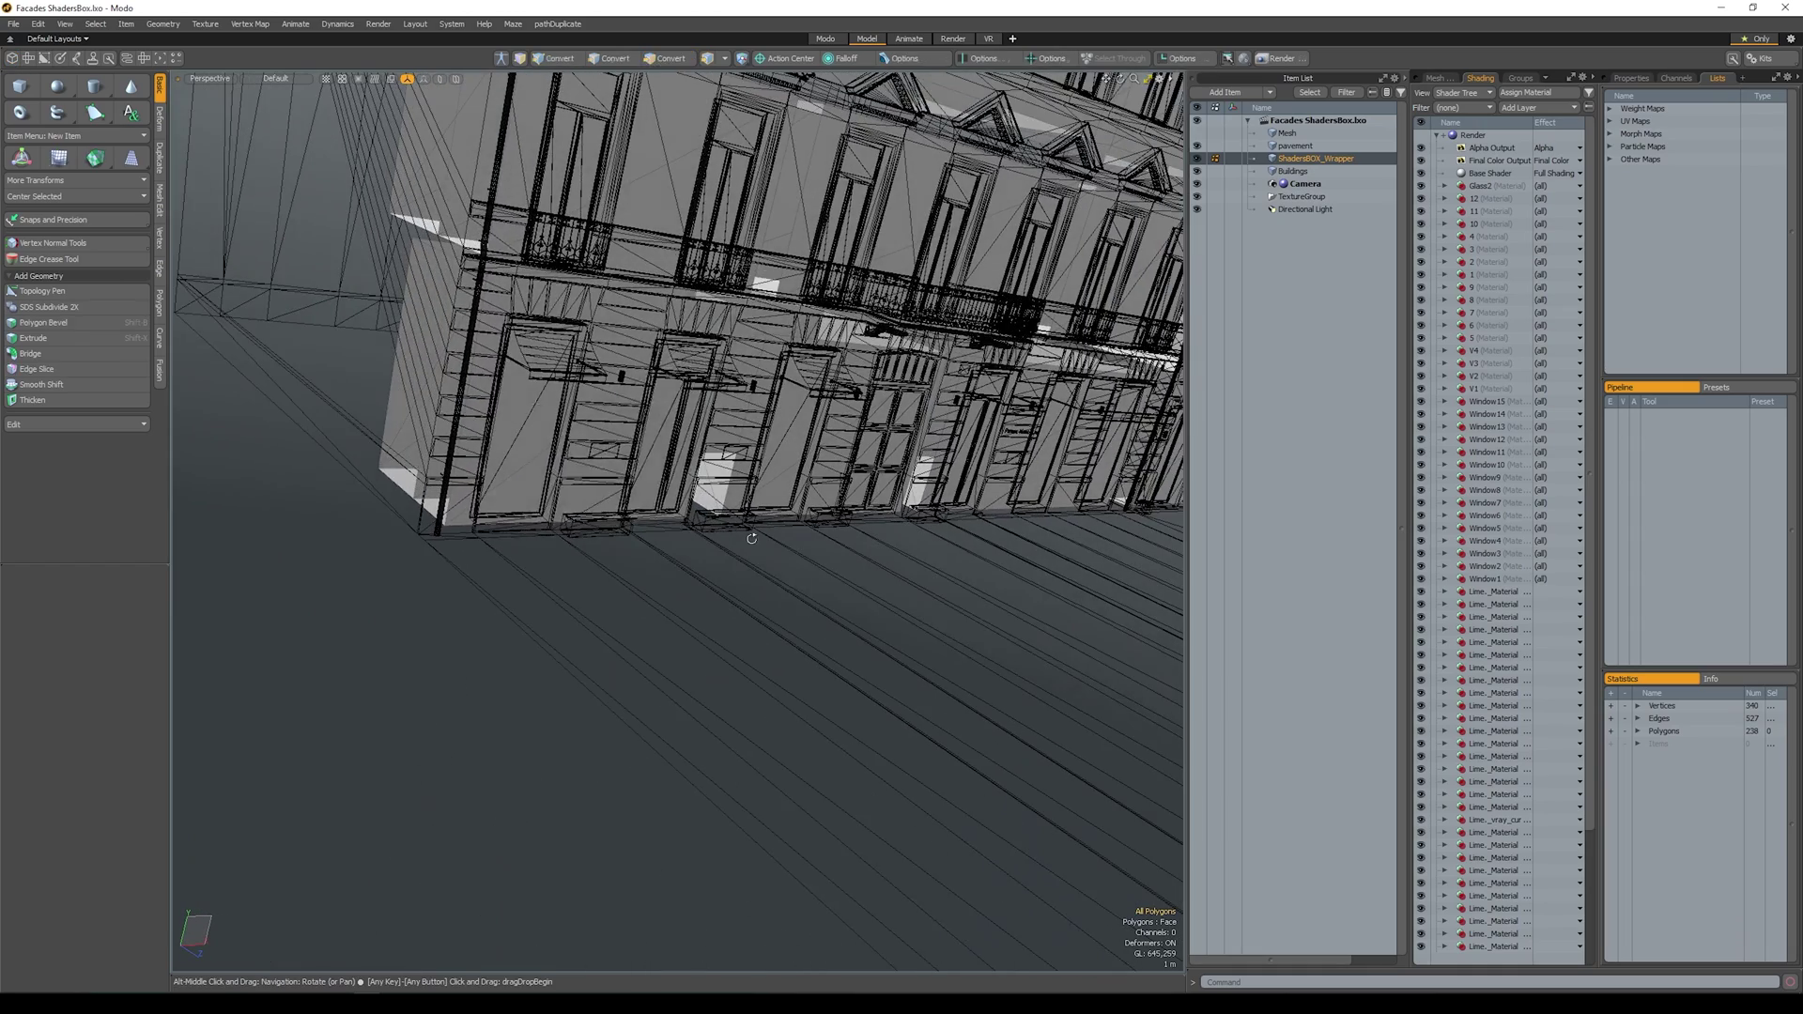
{"action": "middle_click_drag", "start_coordinate": [526, 375], "coordinate": [480, 384], "text": "alt"}
{"action": "key", "text": "KP_0"}
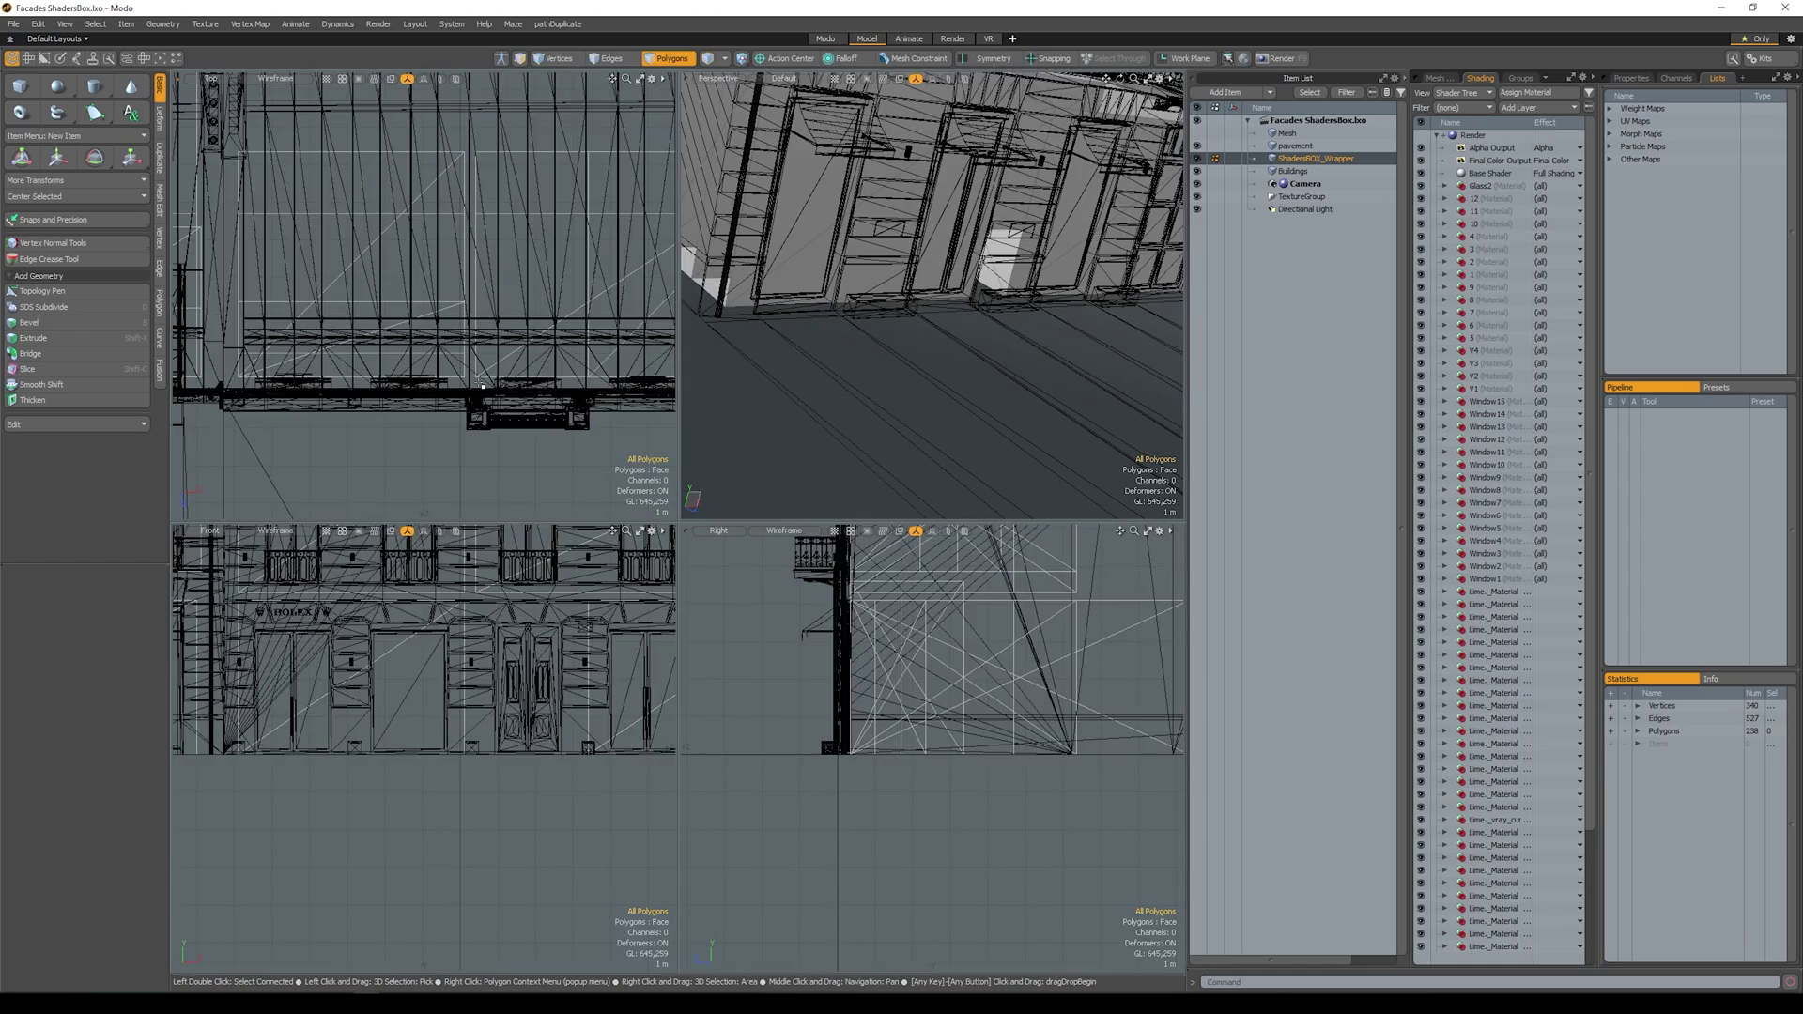
Step: Copy the leftmost ground-floor interior box from ShadersBOX_Wrapper into a new mesh item of its own
{"action": "scroll", "coordinate": [469, 648], "scroll_direction": "down", "scroll_amount": 3}
{"action": "middle_click_drag", "start_coordinate": [300, 625], "coordinate": [416, 647]}
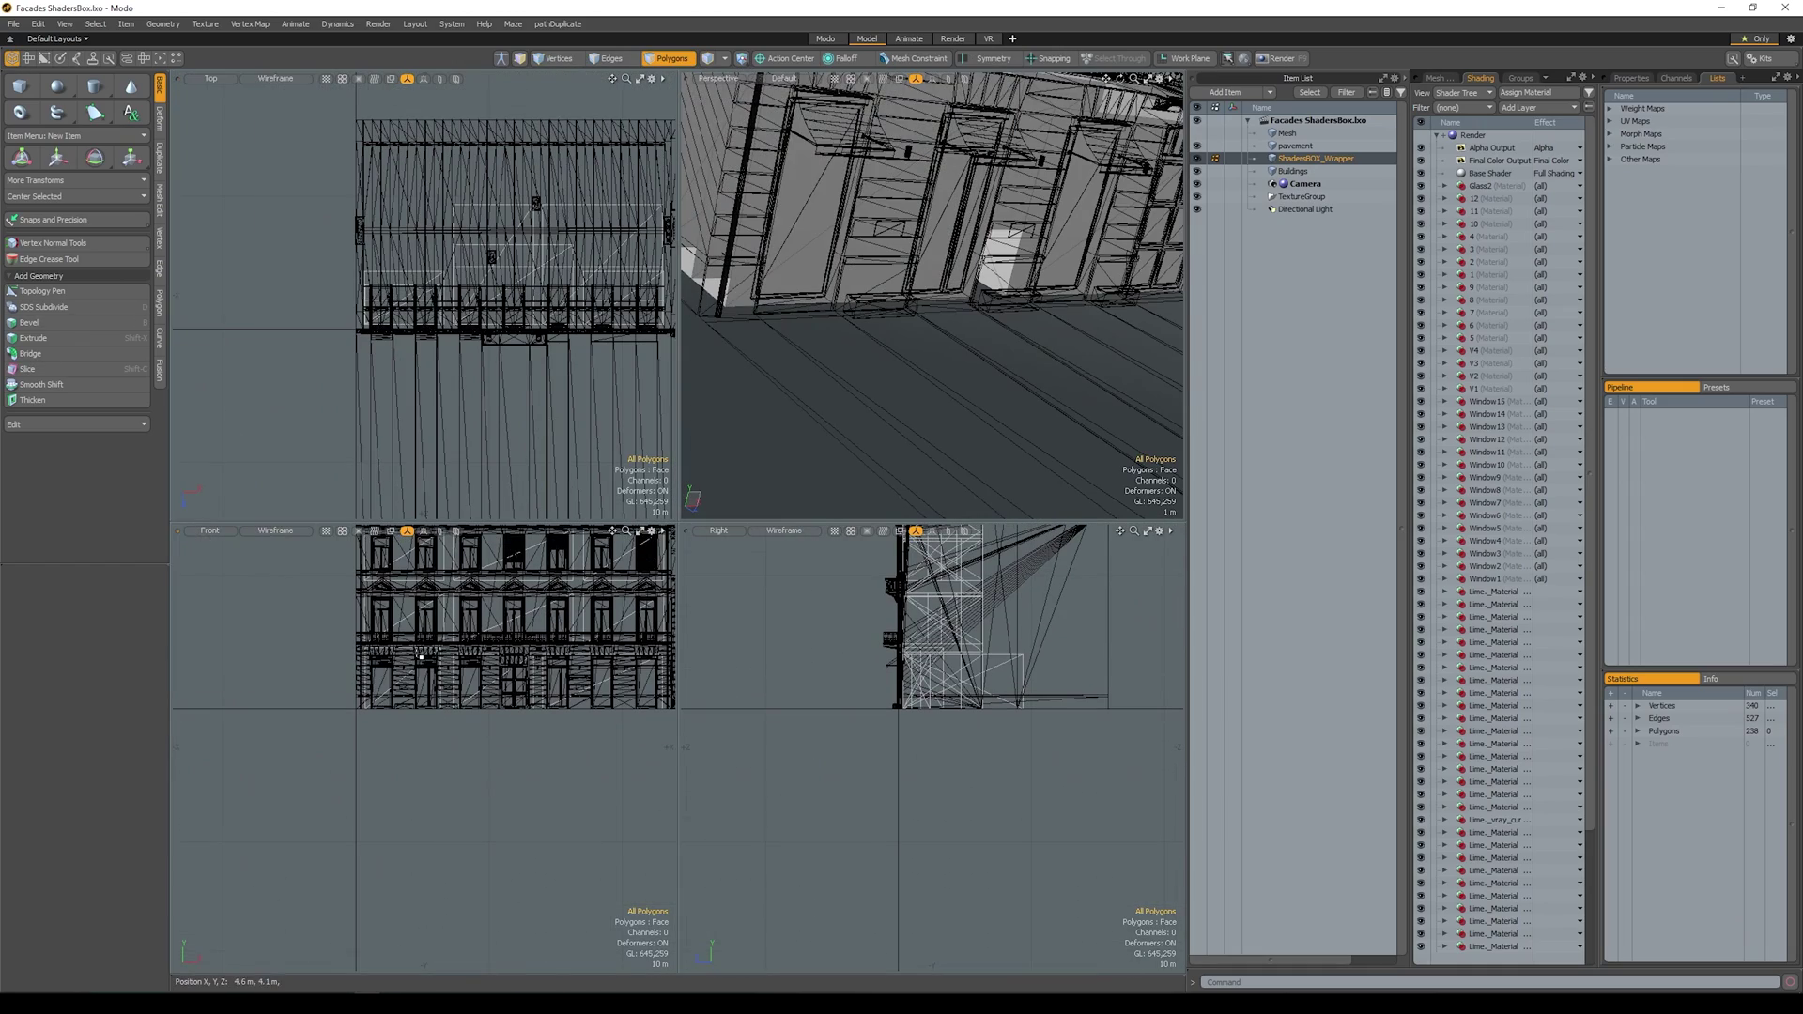
{"action": "double_click", "coordinate": [361, 659]}
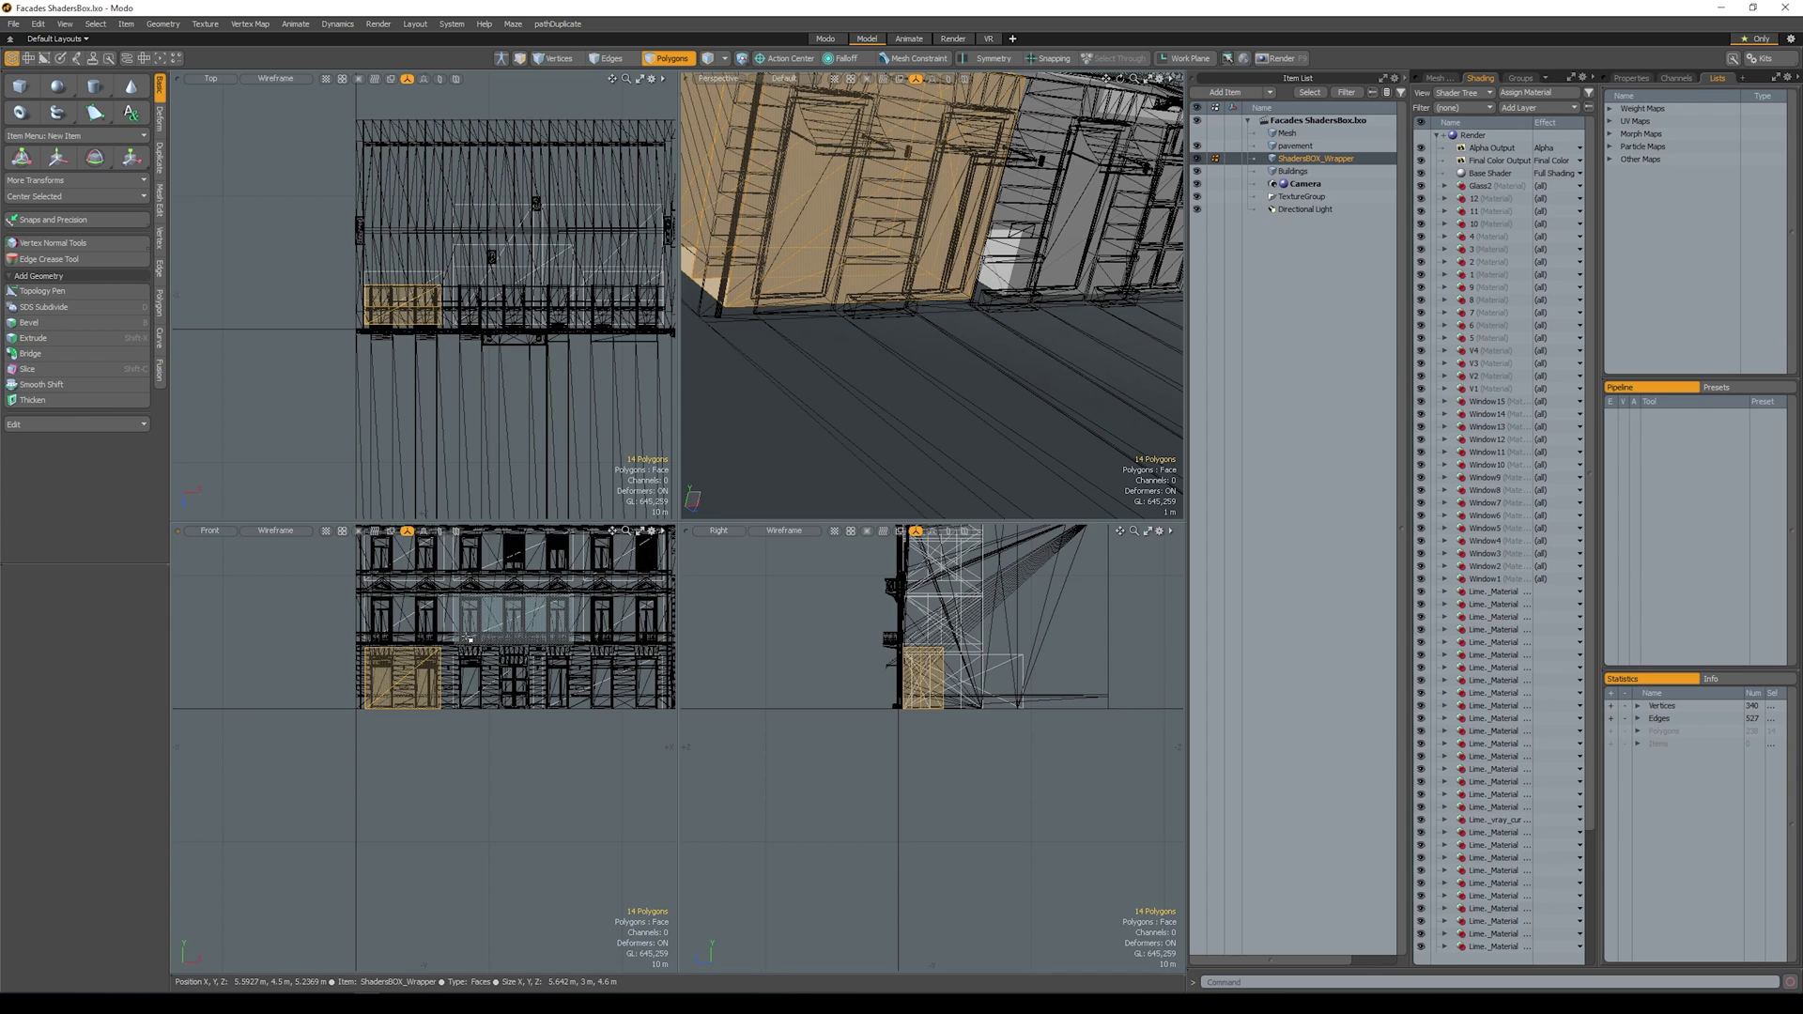
{"action": "key", "text": "w"}
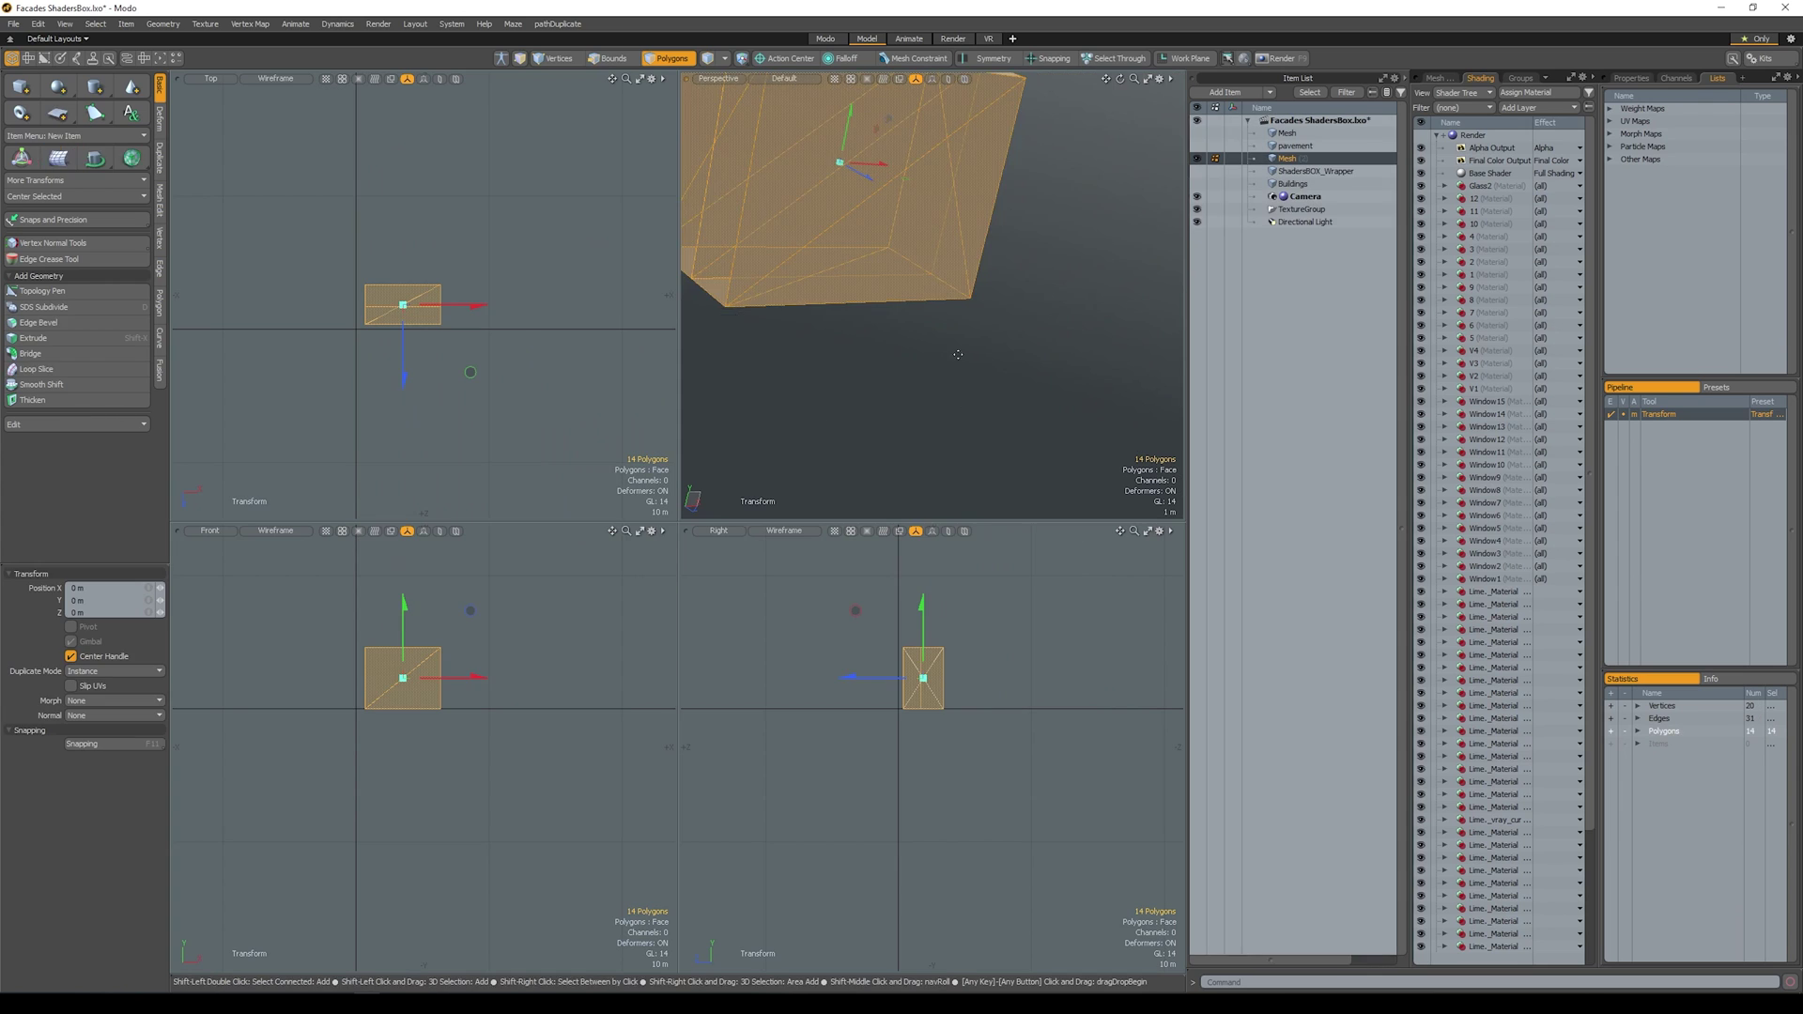
{"action": "key", "text": "a"}
{"action": "left_click", "coordinate": [937, 485]}
{"action": "key", "text": "space"}
Step: Examine the inner middle plane of the isolated box and select its two polygons
{"action": "left_click", "coordinate": [997, 446]}
{"action": "left_click_drag", "start_coordinate": [997, 446], "coordinate": [930, 239], "text": "alt"}
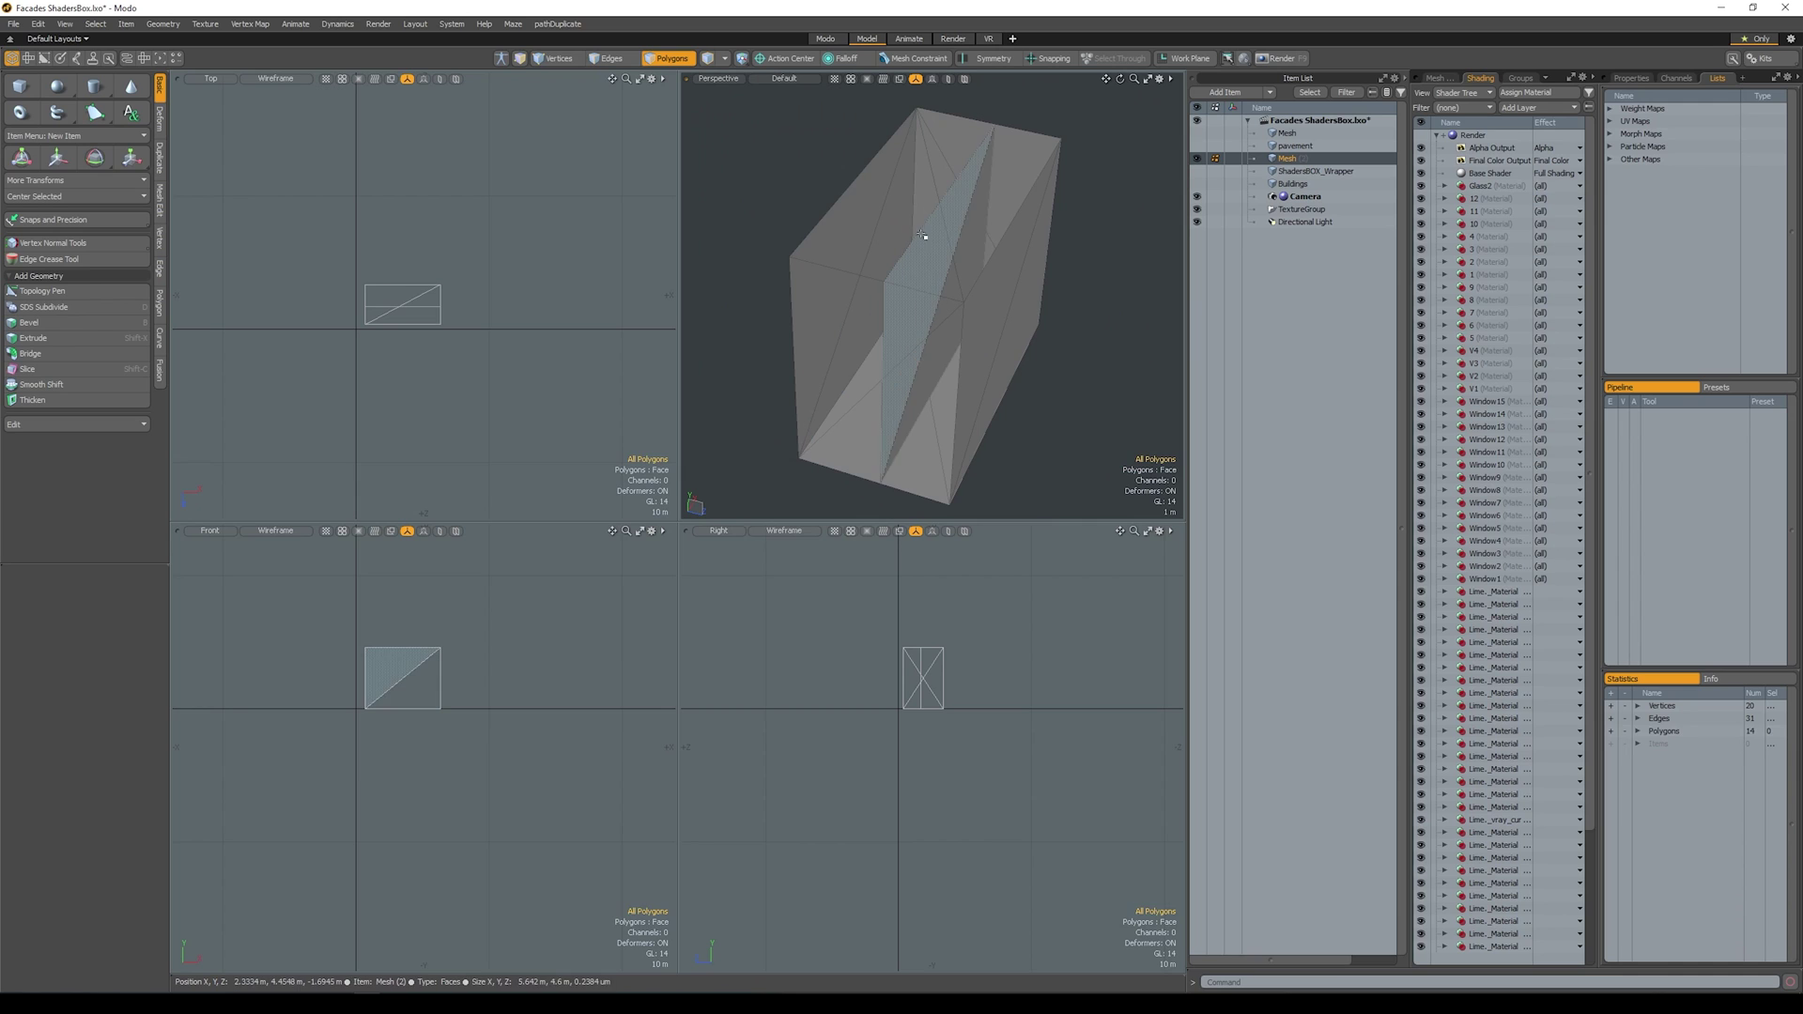
{"action": "left_click", "coordinate": [936, 234]}
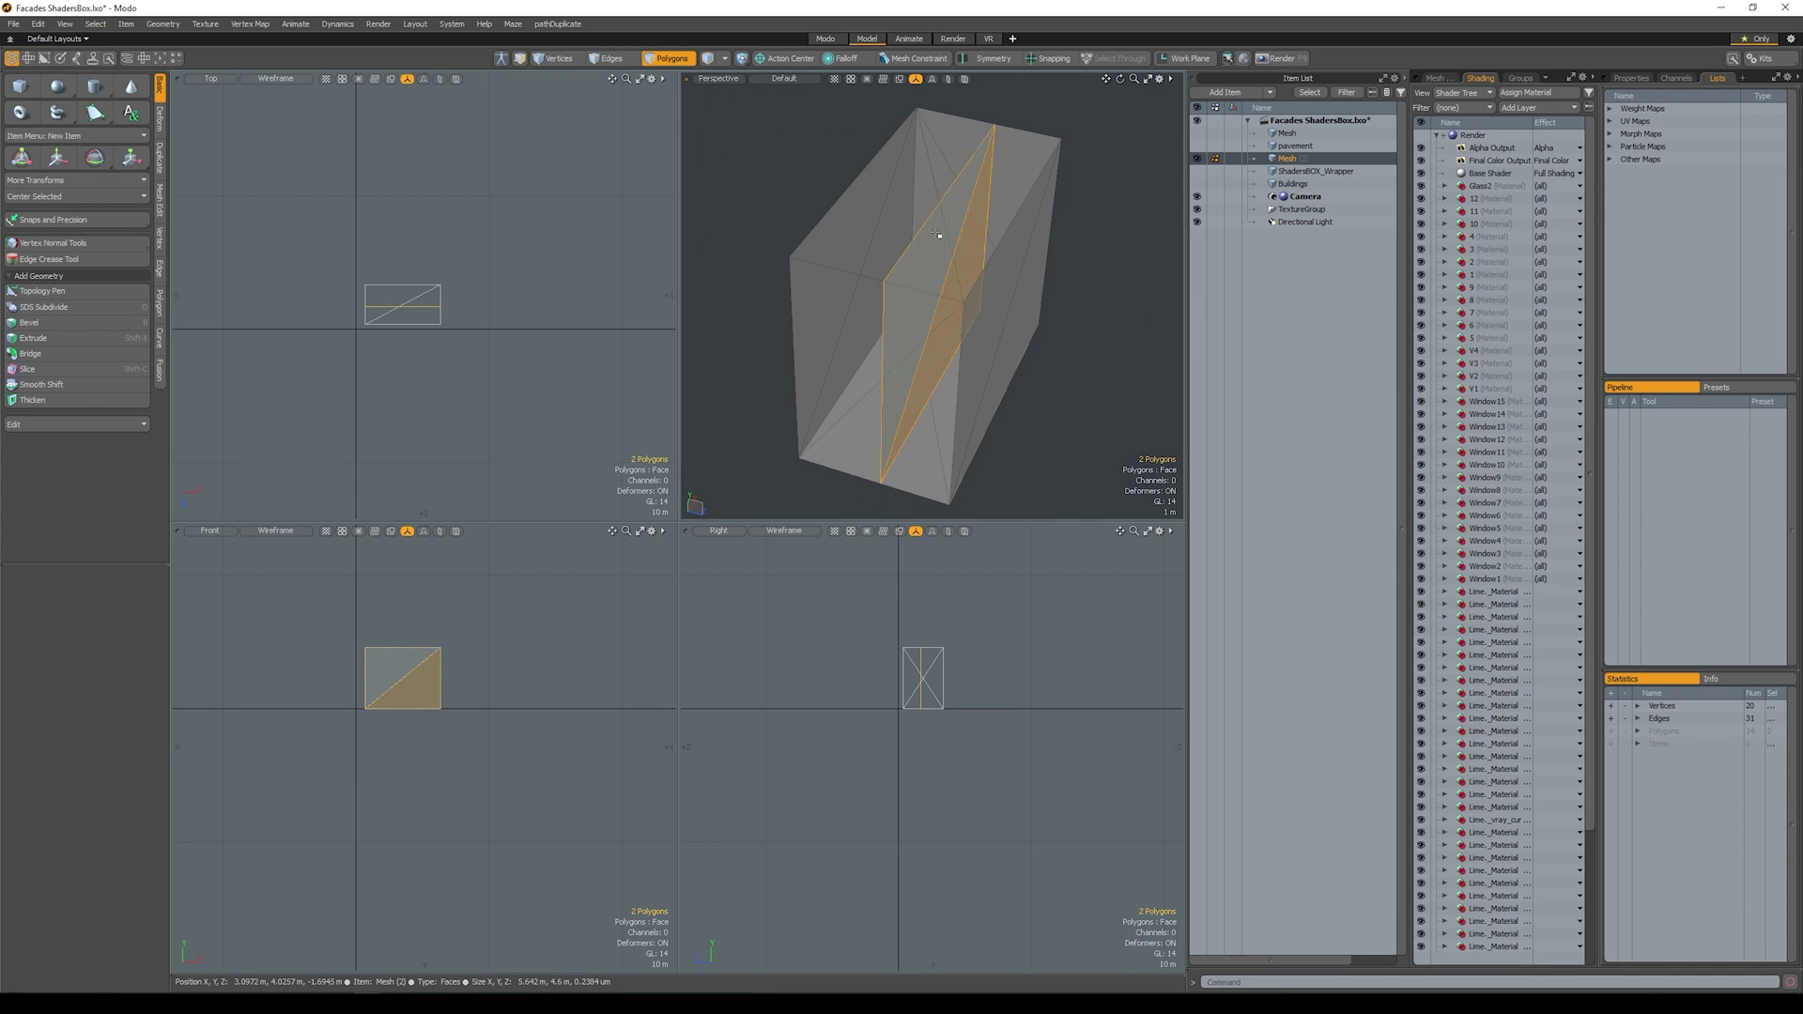
{"action": "key", "text": "h"}
Step: Measure the isolated box's width, height and depth with the Dimensions tool and examine it from several angles
{"action": "left_click", "coordinate": [65, 23]}
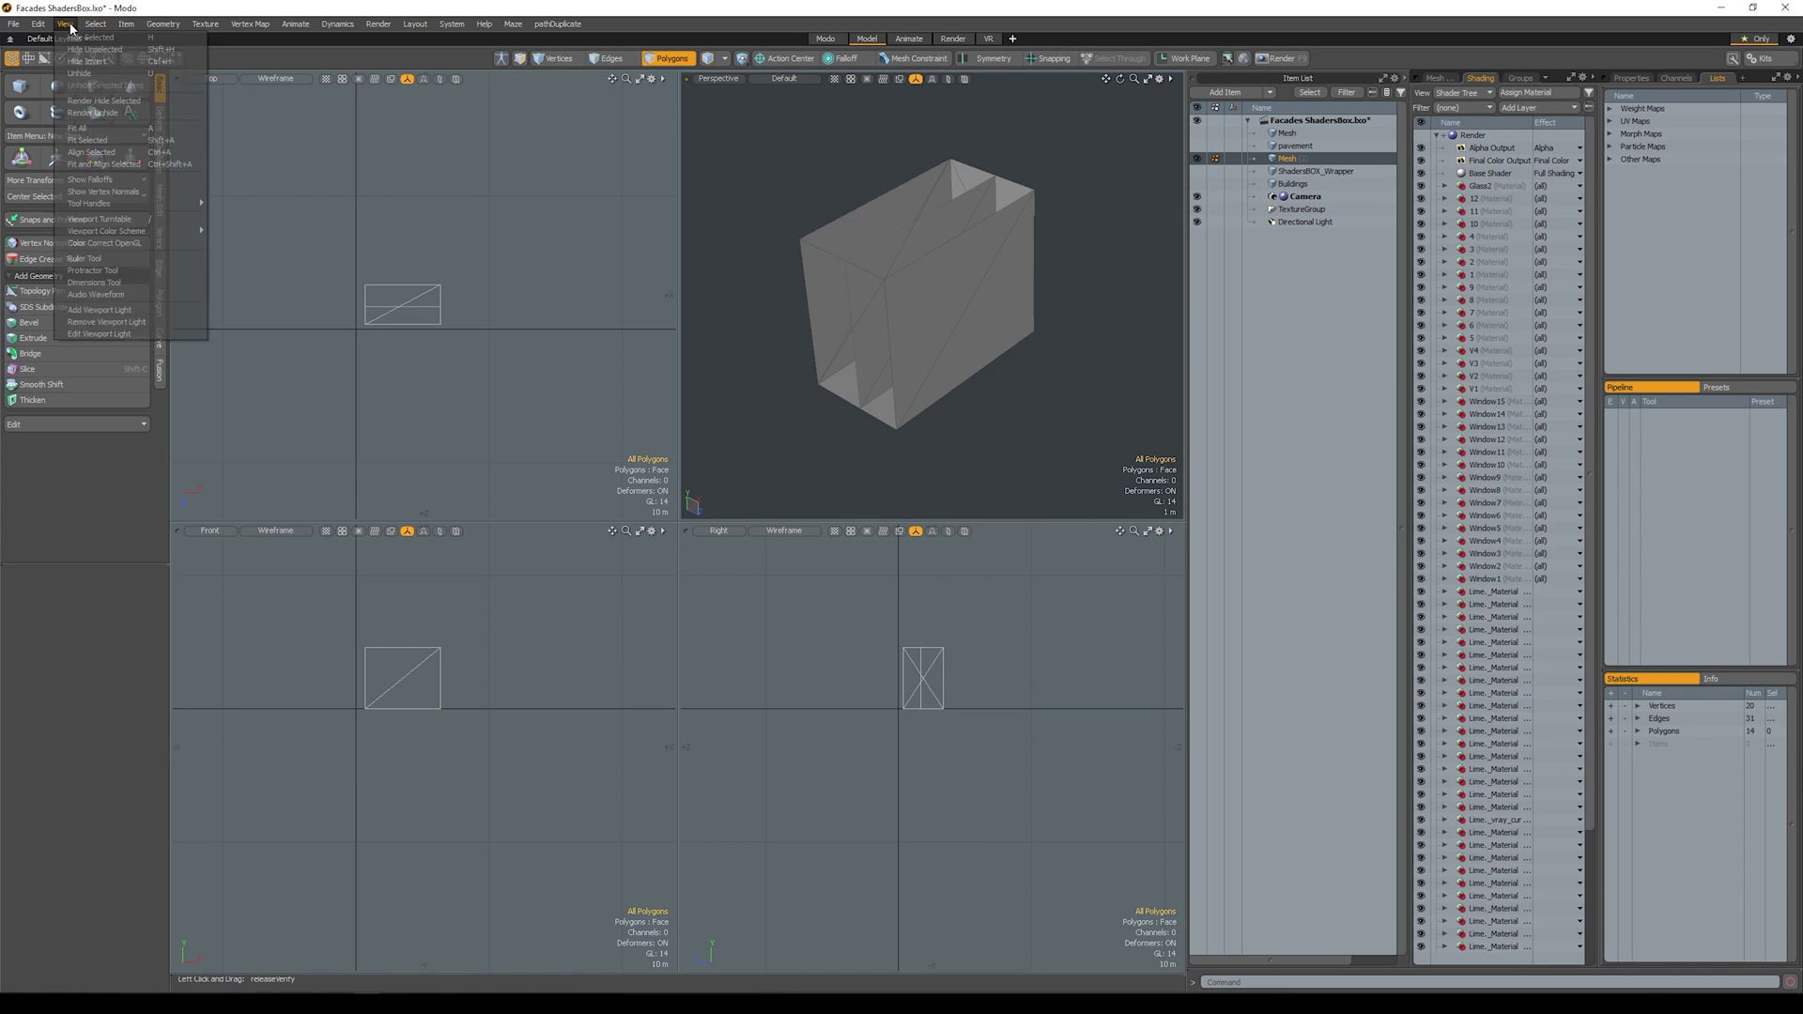
{"action": "left_click", "coordinate": [116, 282]}
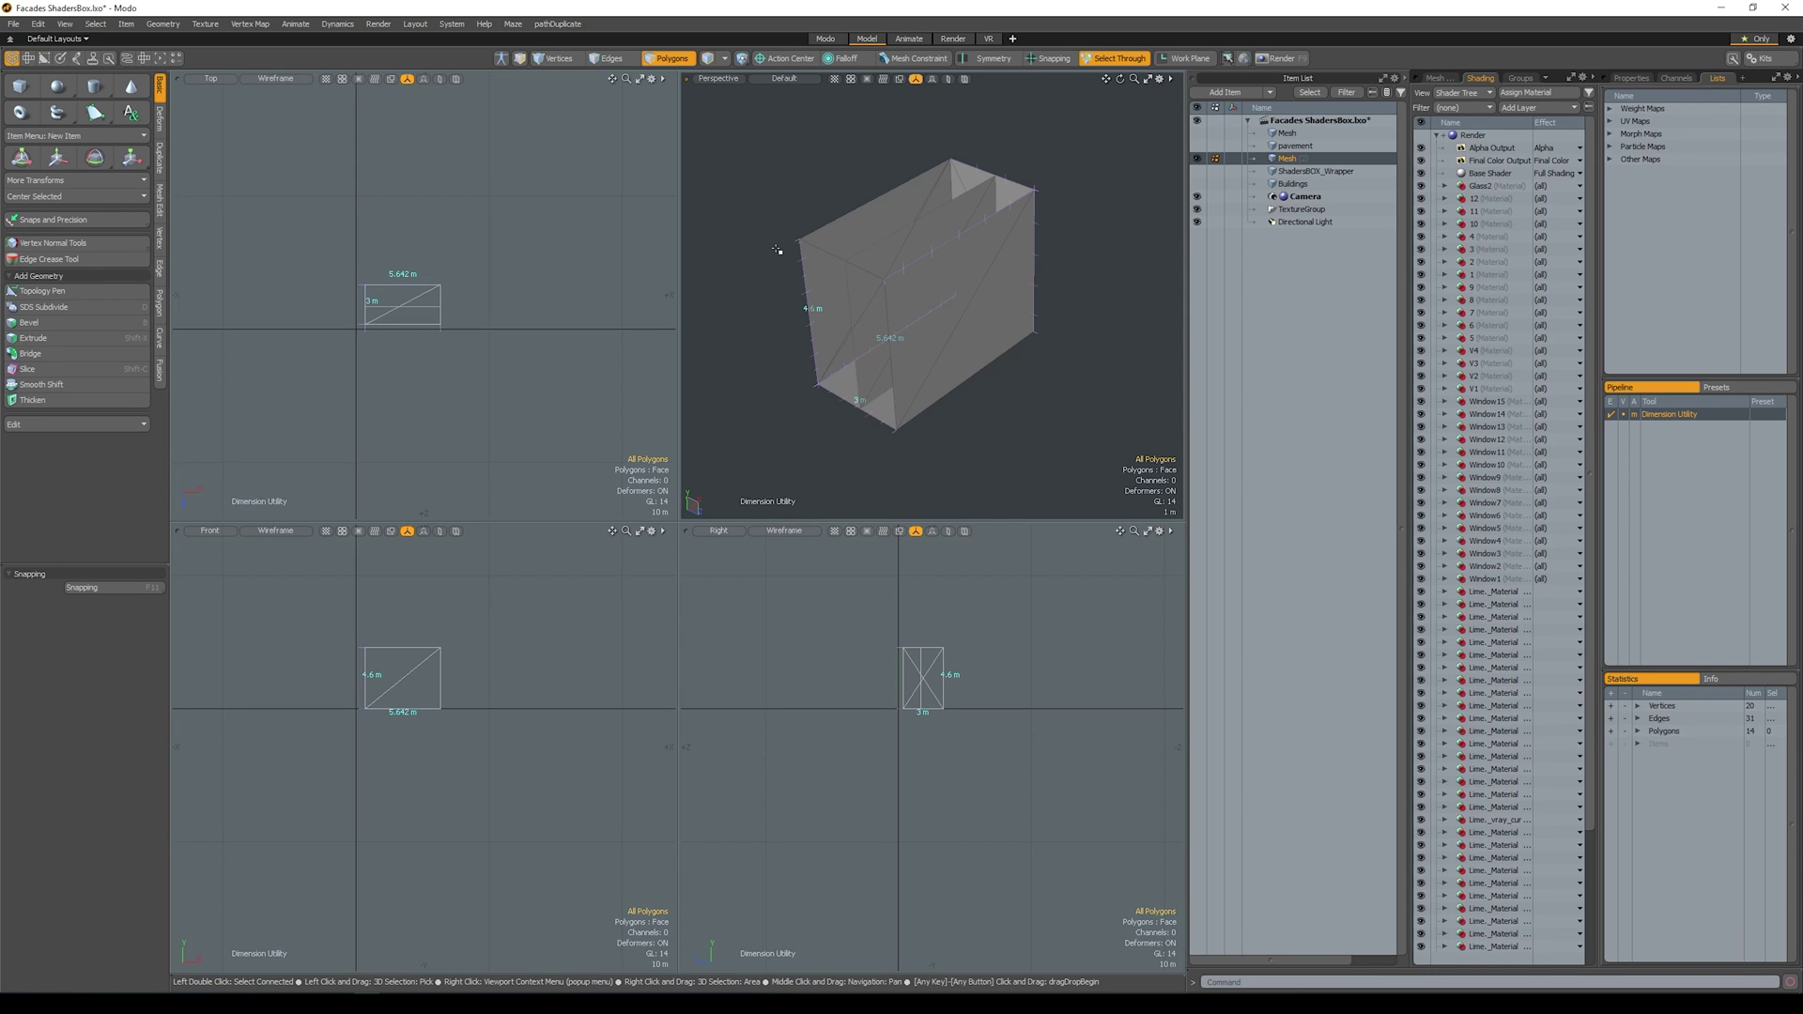
{"action": "left_click", "coordinate": [1132, 61]}
{"action": "scroll", "coordinate": [880, 320], "scroll_direction": "down", "scroll_amount": 2}
{"action": "scroll", "coordinate": [838, 325], "scroll_direction": "up", "scroll_amount": 4}
{"action": "left_click_drag", "start_coordinate": [838, 325], "coordinate": [926, 453], "text": "alt"}
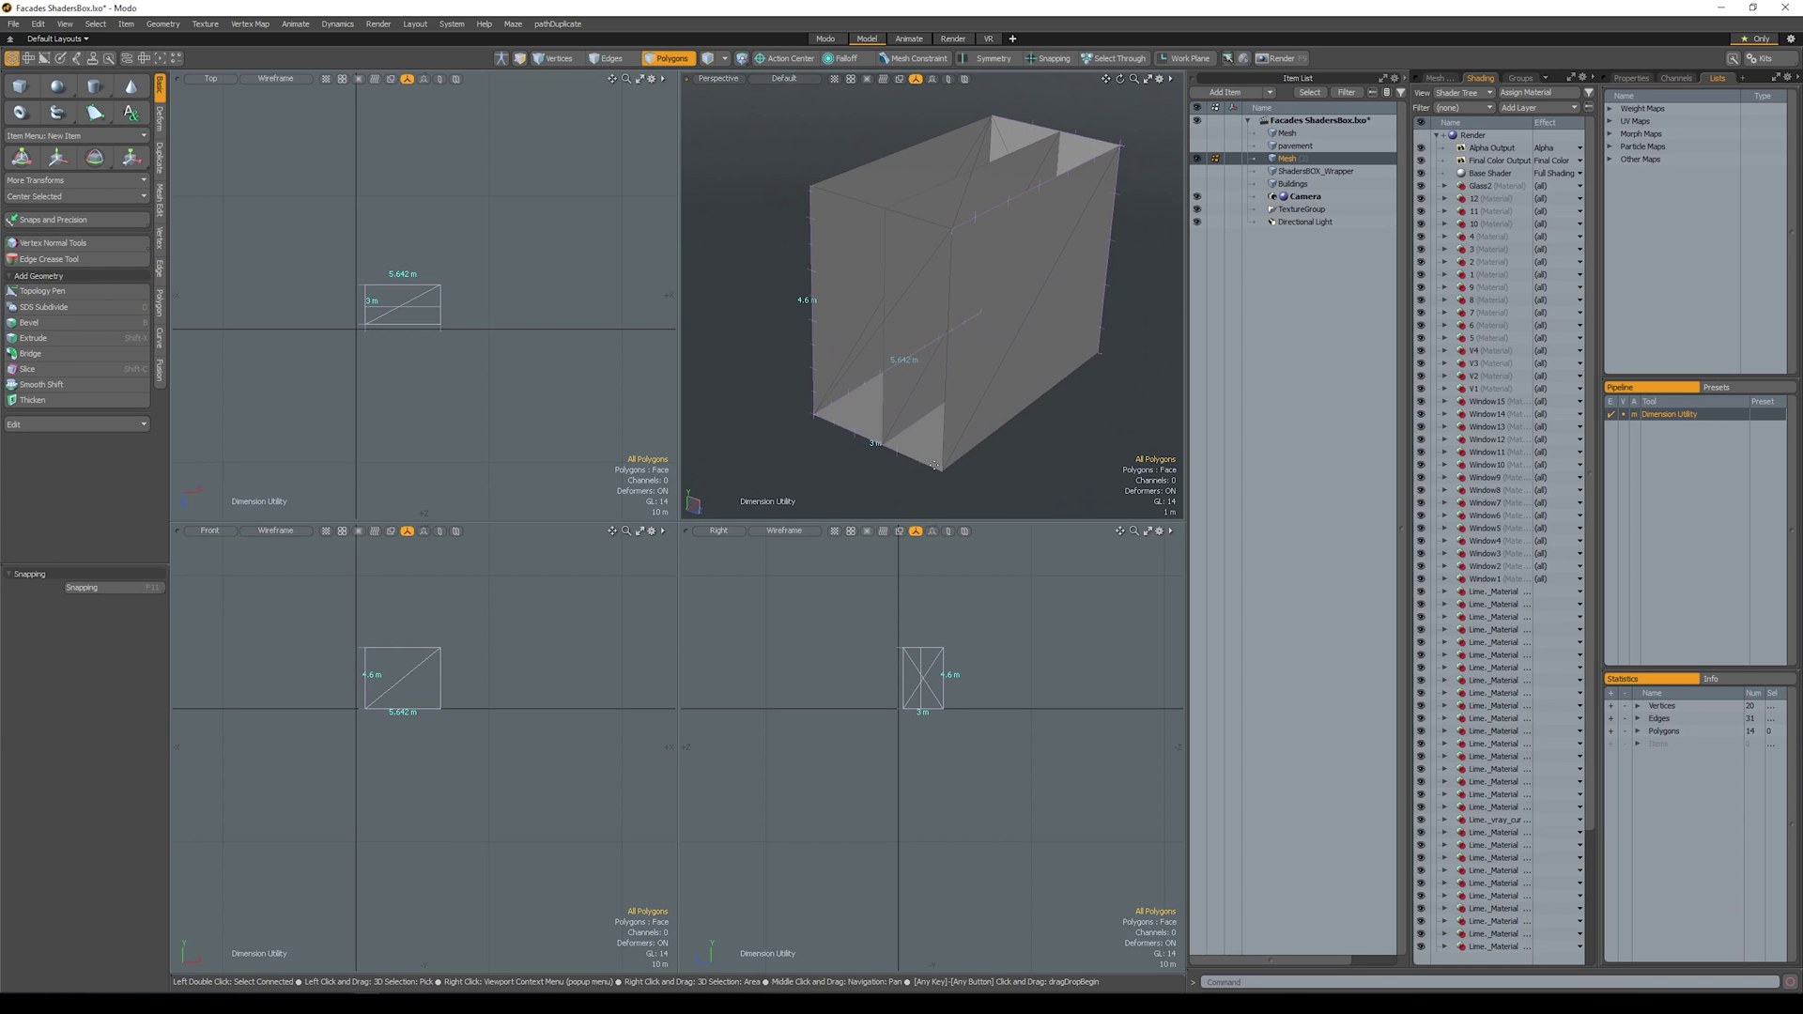
{"action": "left_click_drag", "start_coordinate": [781, 420], "coordinate": [983, 416], "text": "alt"}
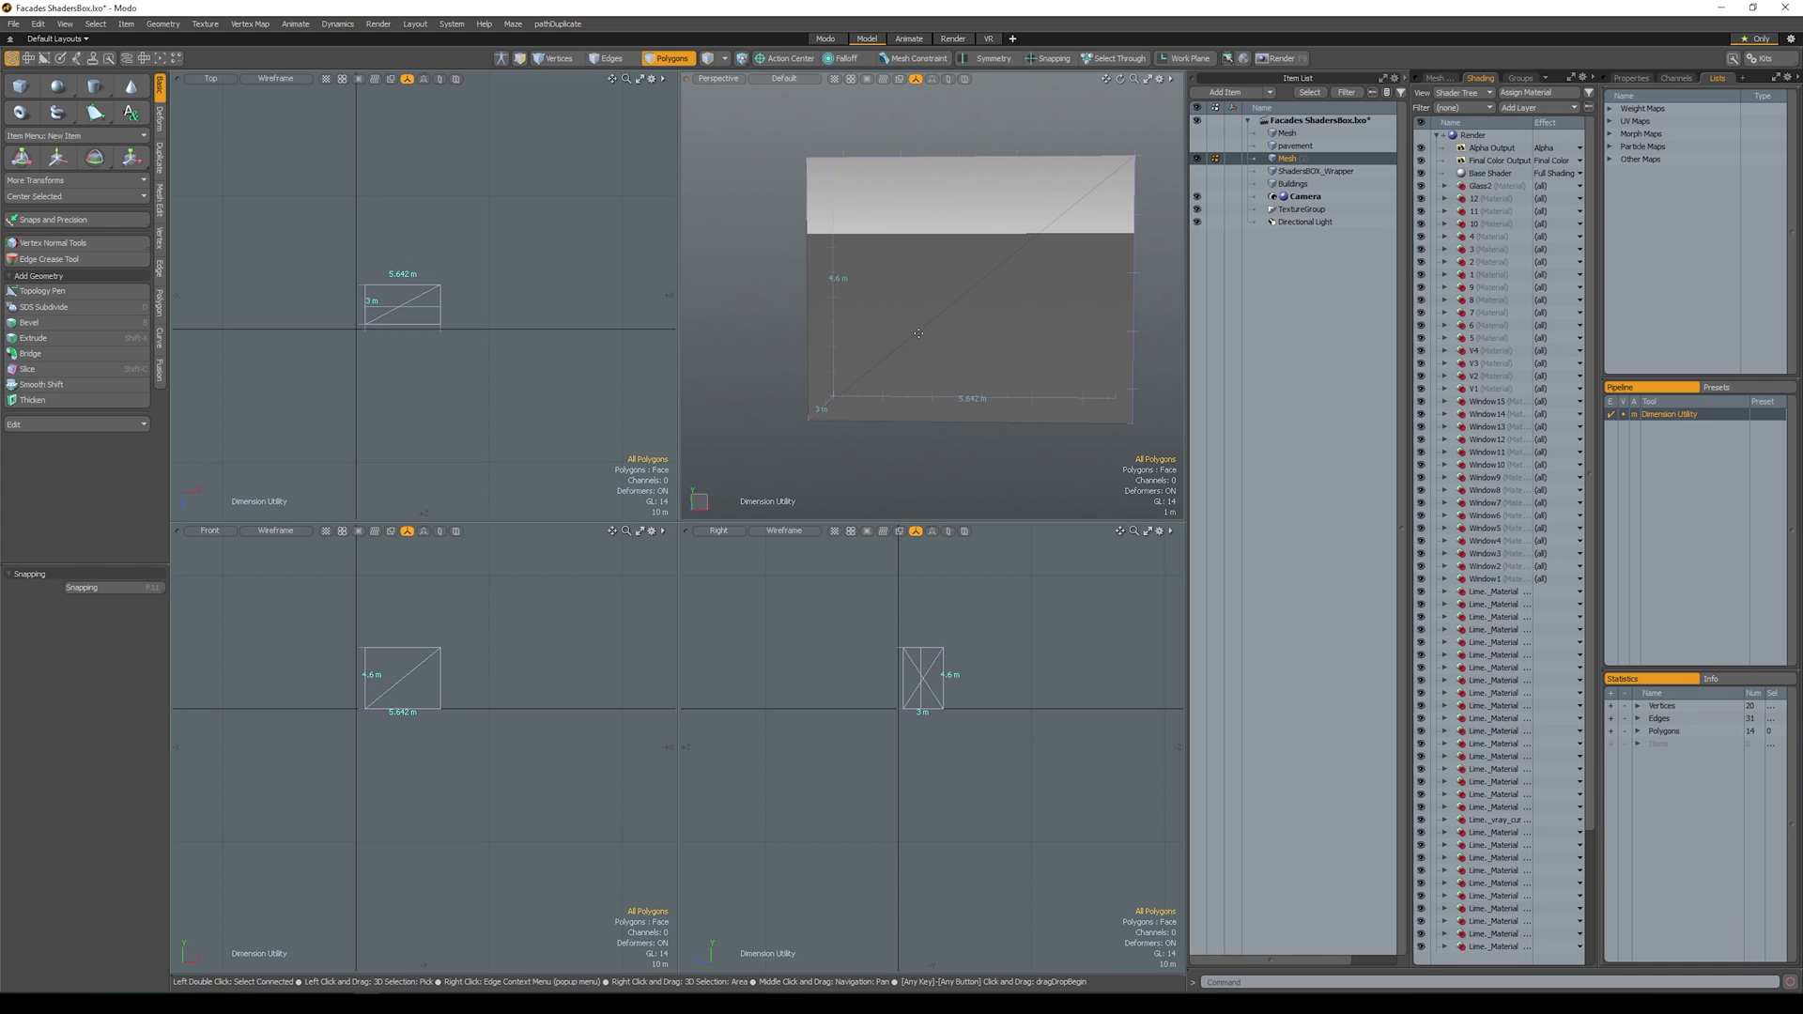
{"action": "middle_click_drag", "start_coordinate": [918, 334], "coordinate": [867, 307], "text": "alt"}
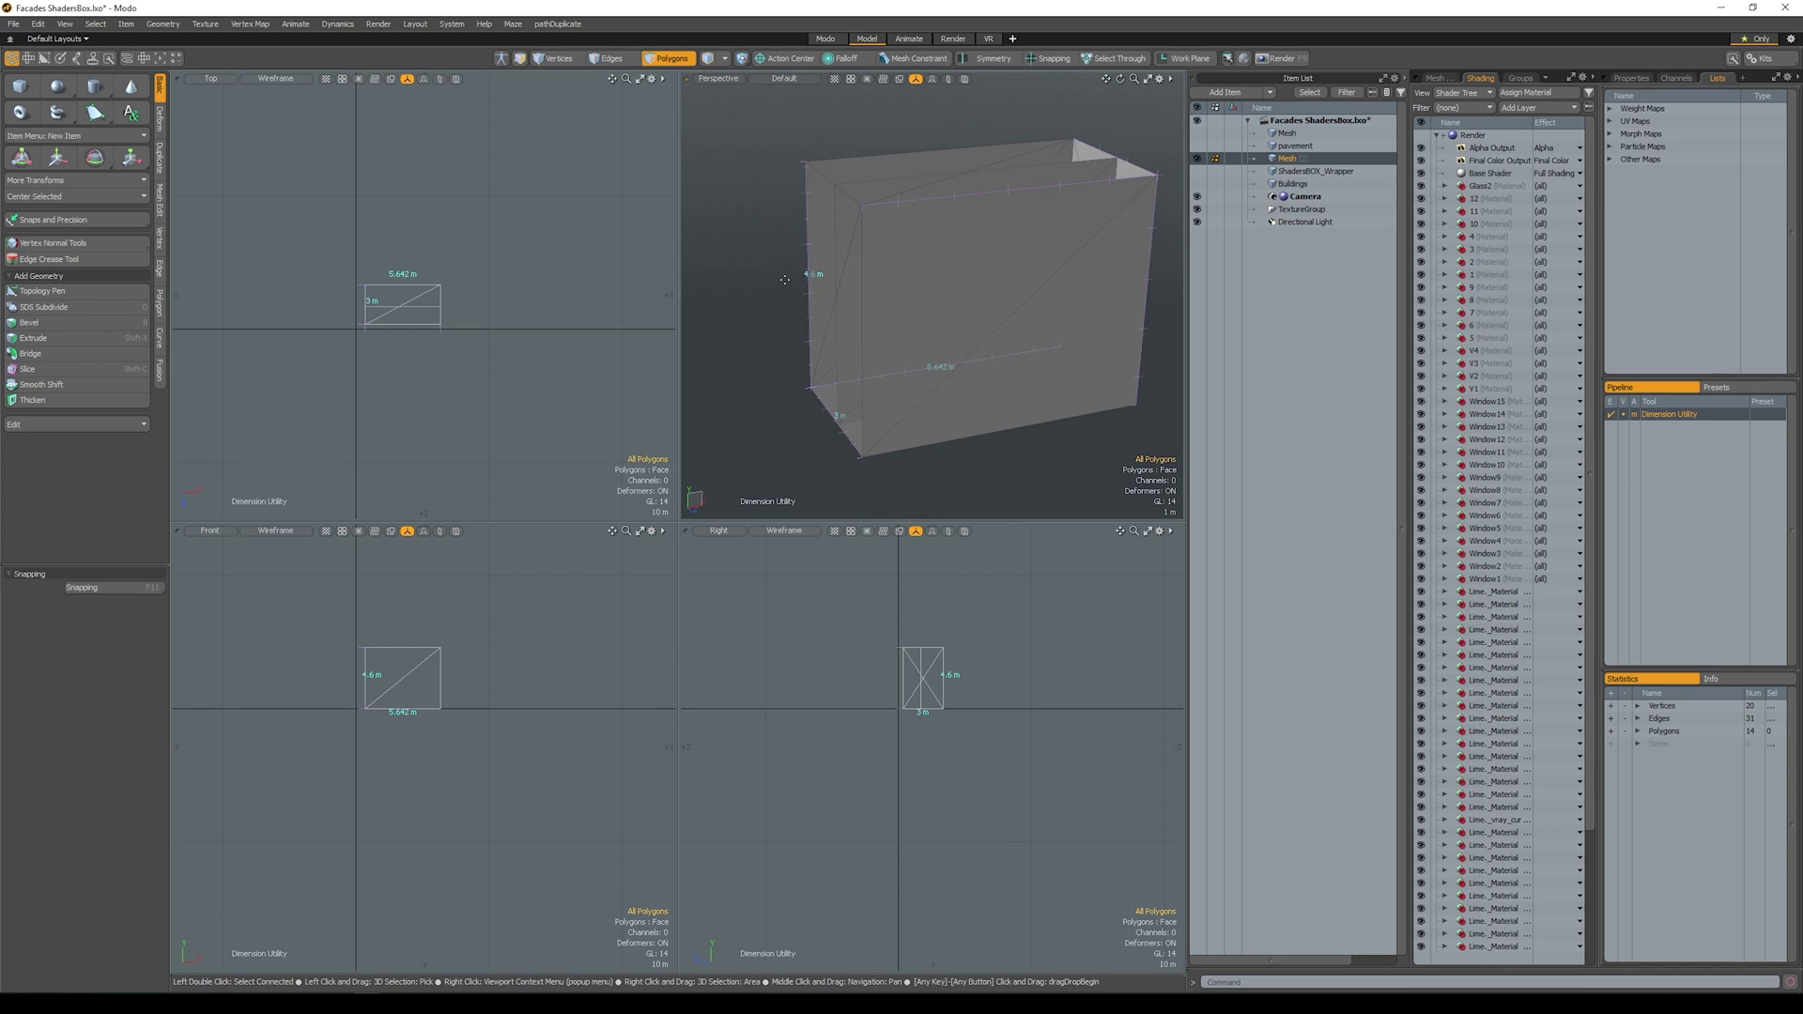
Step: Move the copied mesh up in the item list, select ShadersBOX_Wrapper and examine its box layout from front and back
{"action": "left_click_drag", "start_coordinate": [1286, 158], "coordinate": [1307, 132]}
{"action": "left_click", "coordinate": [1303, 173]}
{"action": "key", "text": "a"}
{"action": "middle_click_drag", "start_coordinate": [911, 336], "coordinate": [906, 387], "text": "alt"}
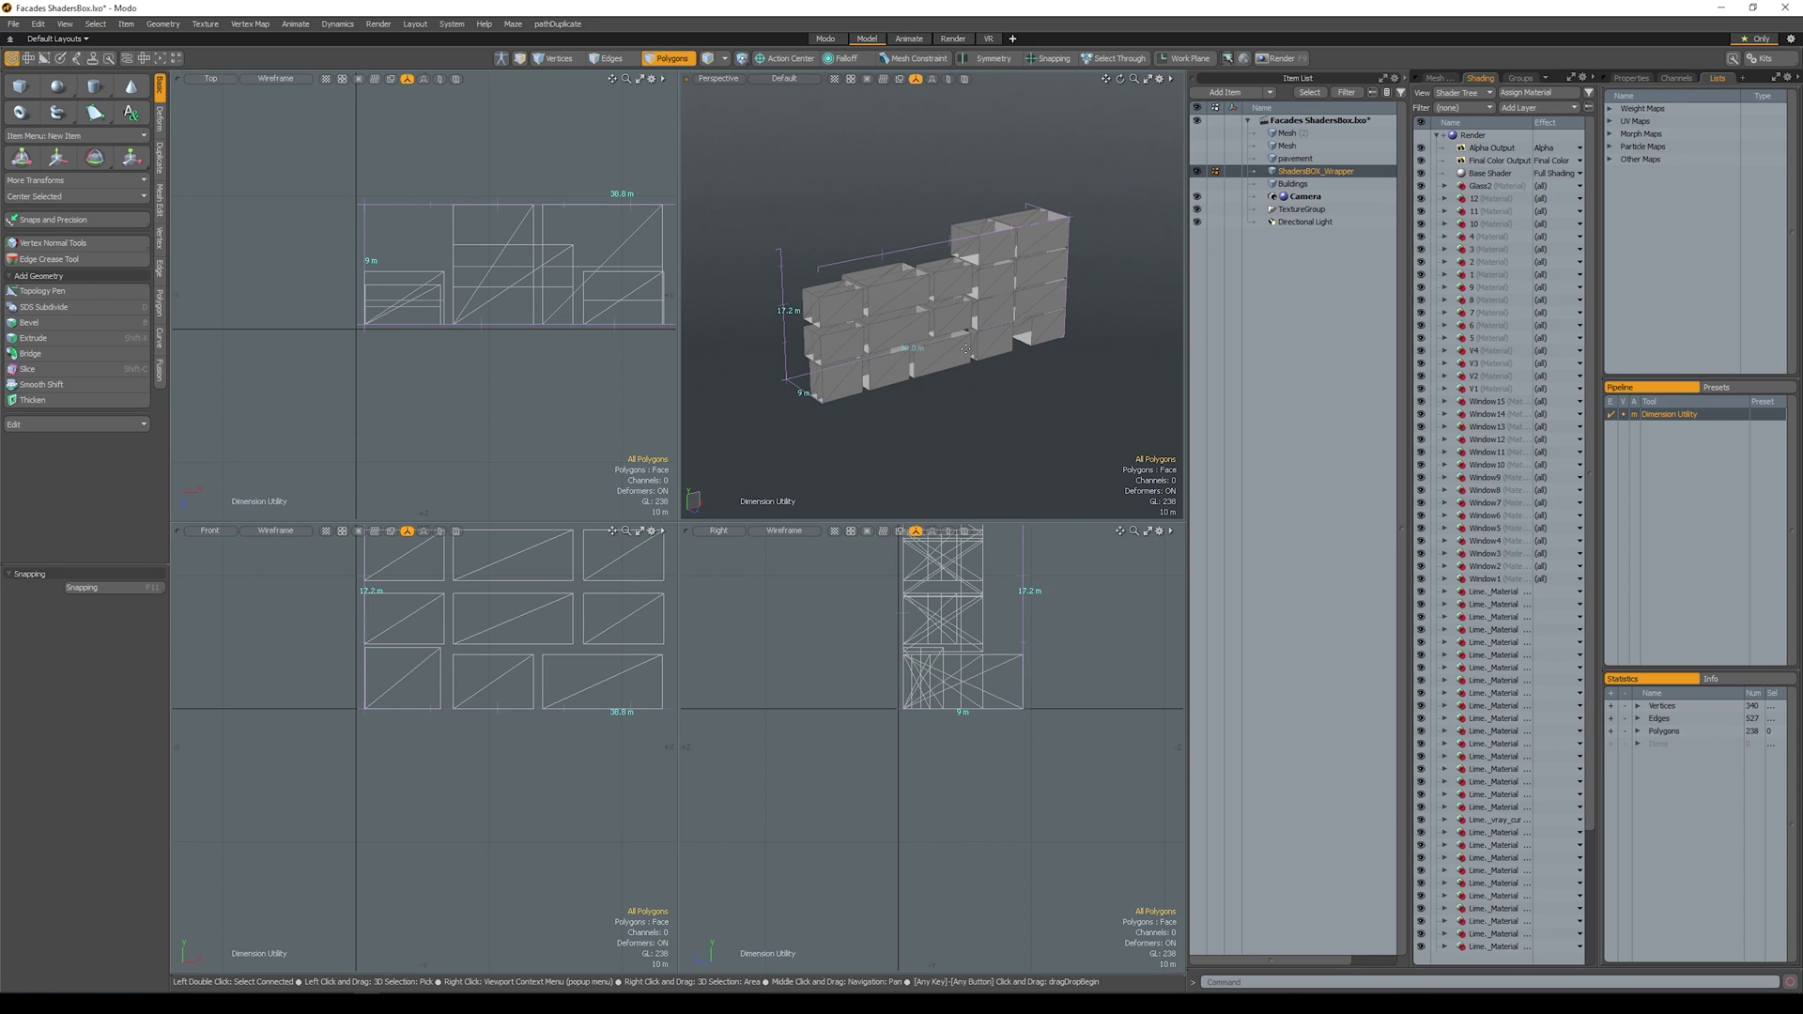
{"action": "scroll", "coordinate": [1074, 353], "scroll_direction": "up", "scroll_amount": 5}
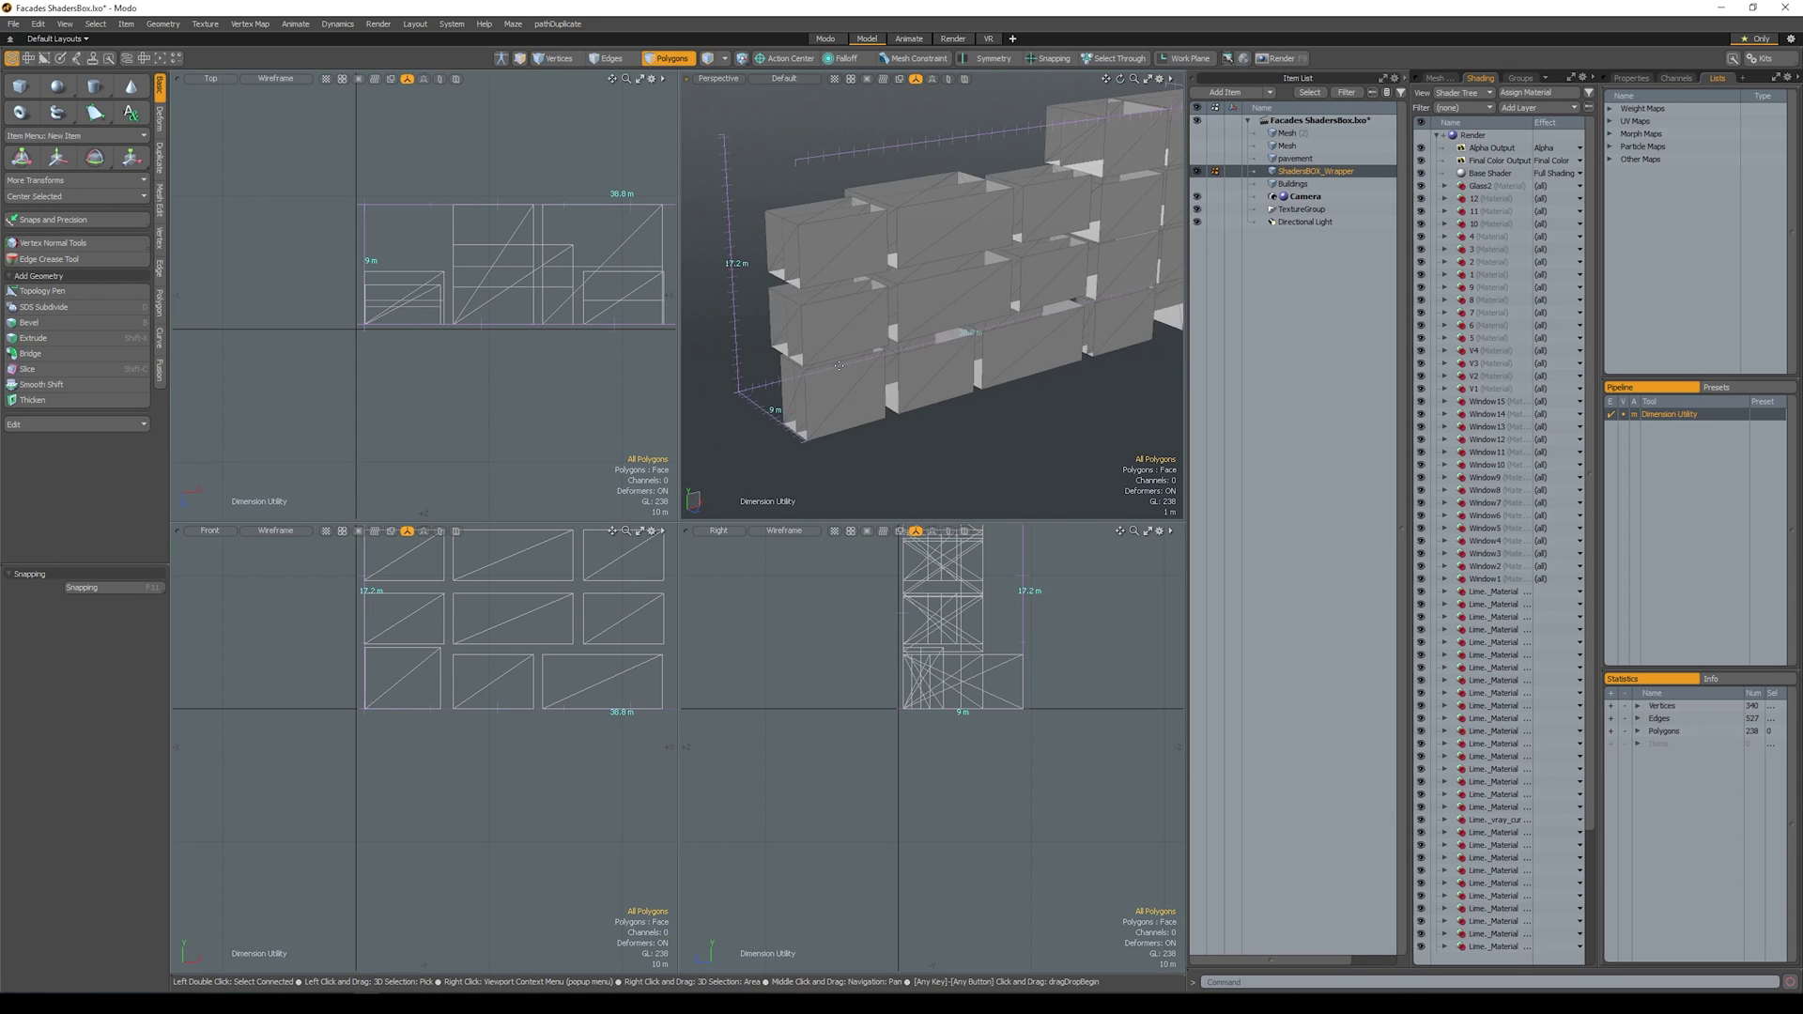
{"action": "mouse_move", "coordinate": [1074, 353]}
{"action": "middle_mouse_down", "text": "alt"}
{"action": "mouse_move", "coordinate": [1114, 370]}
{"action": "mouse_move", "coordinate": [1039, 327]}
{"action": "mouse_move", "coordinate": [1059, 361]}
{"action": "middle_mouse_up", "text": "alt"}
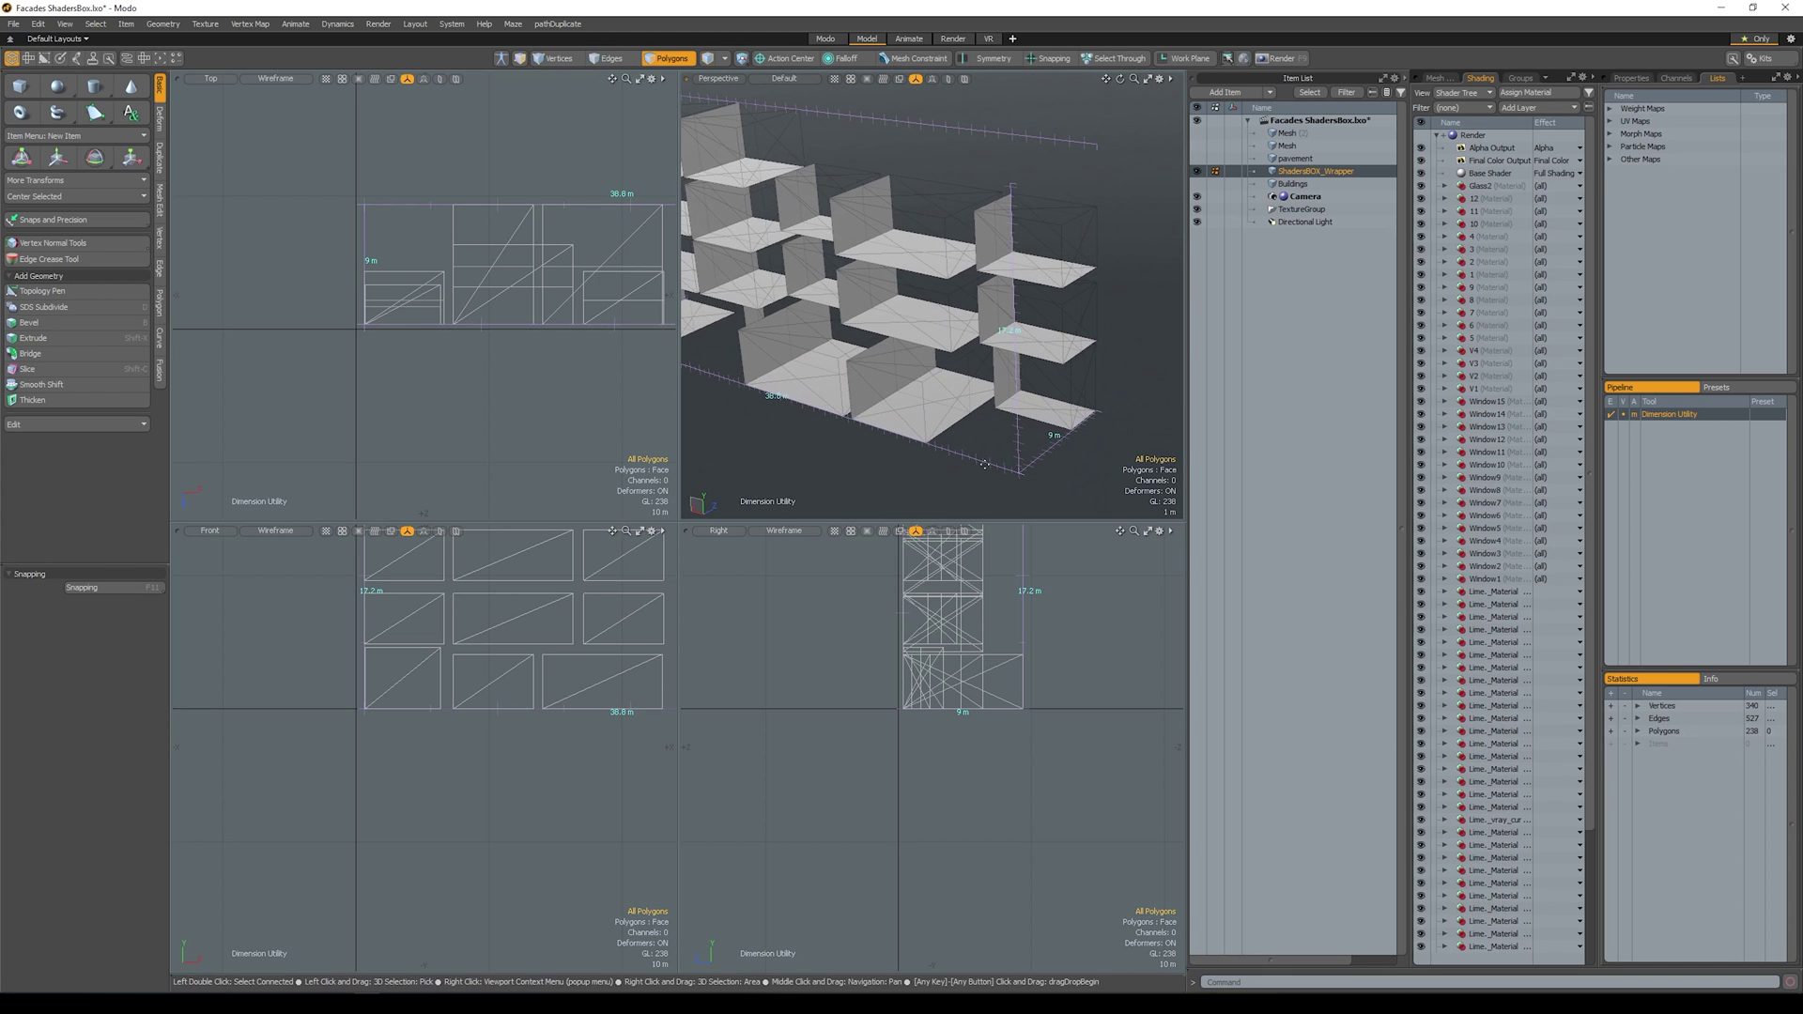
Step: Check the room heights, widths and depths in the Commerce catalogue PDF in Acrobat, and return to the wrapper boxes in Modo
{"action": "left_click", "coordinate": [818, 1003]}
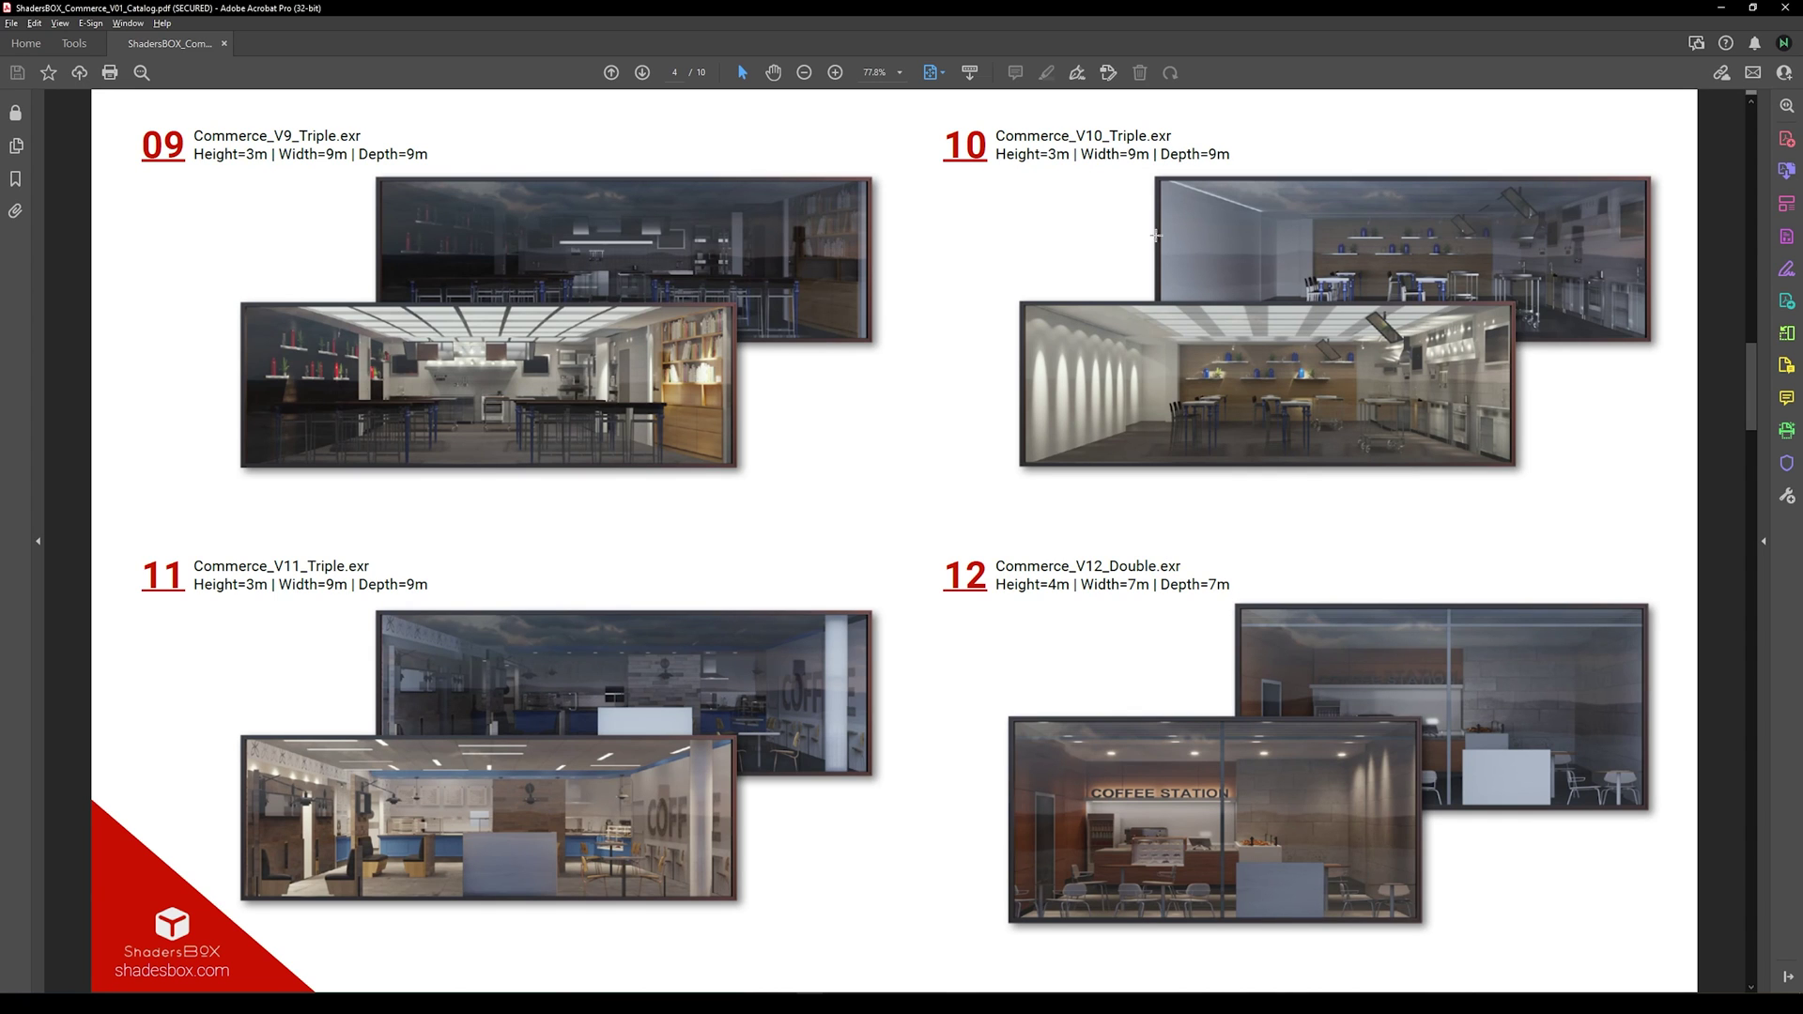
{"action": "scroll", "coordinate": [1093, 585], "scroll_direction": "up", "scroll_amount": 1}
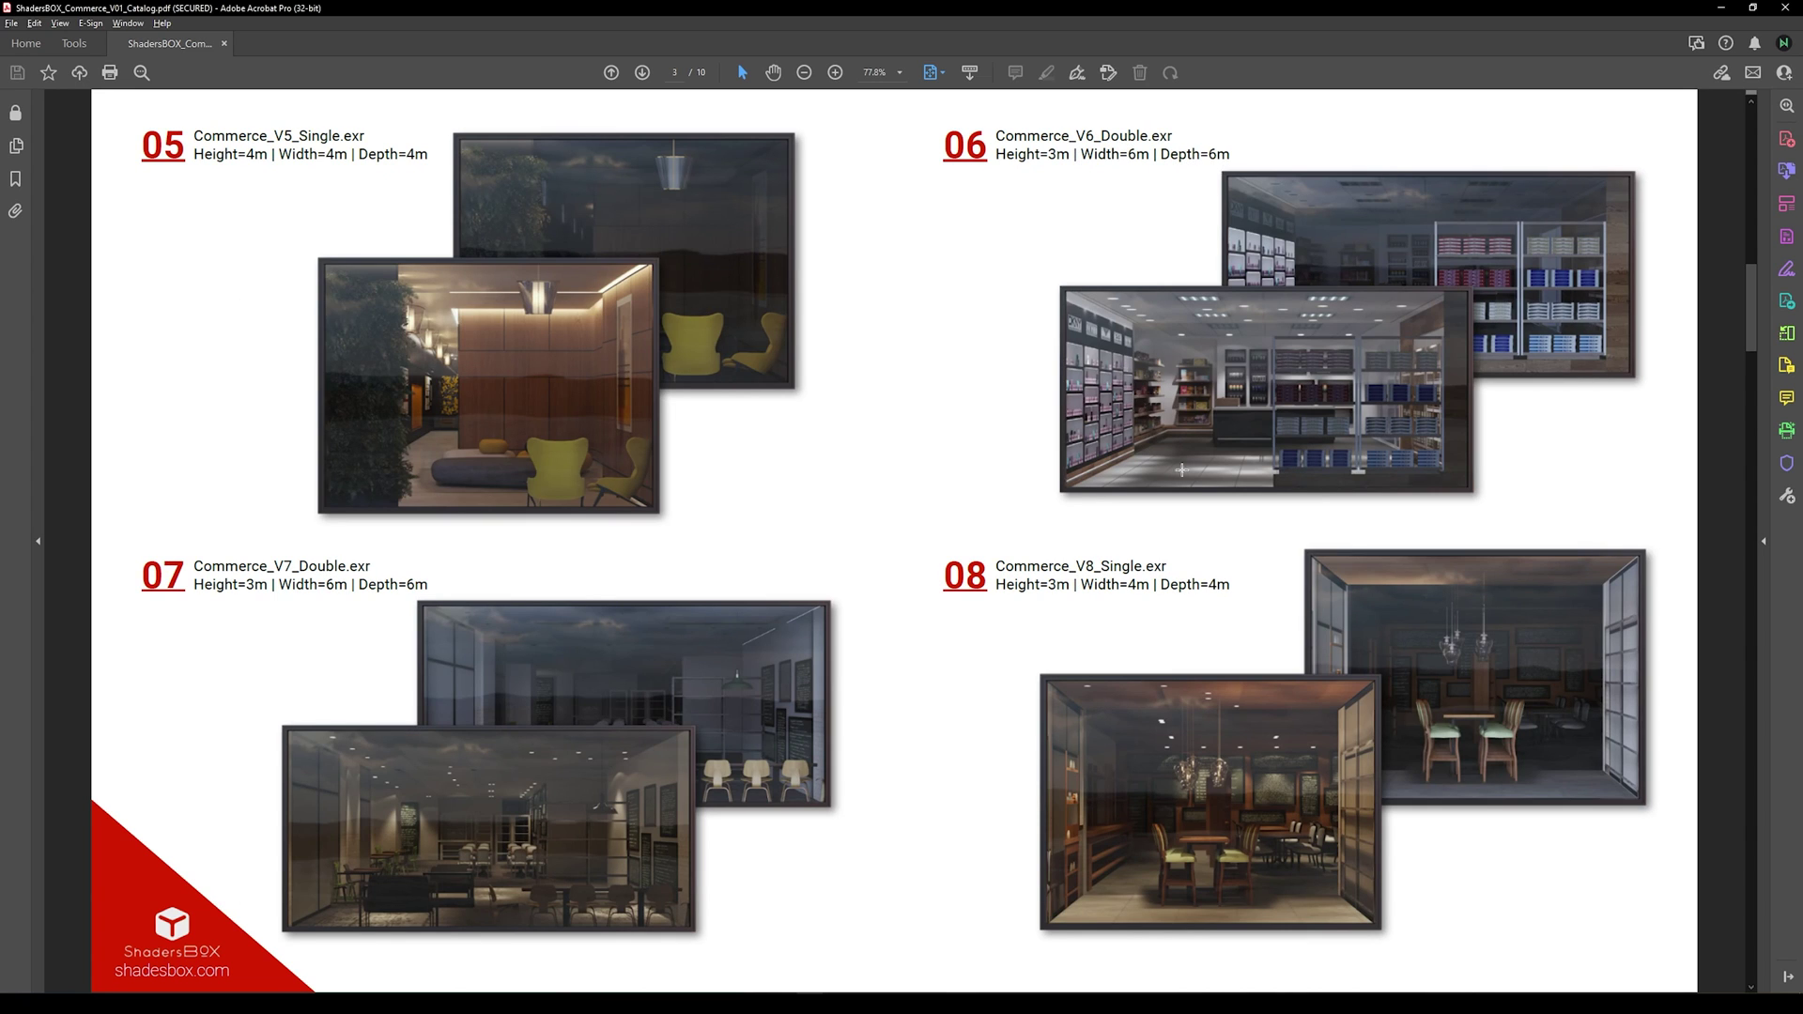
{"action": "left_click", "coordinate": [798, 1003]}
{"action": "scroll", "coordinate": [859, 324], "scroll_direction": "down", "scroll_amount": 3}
{"action": "middle_click_drag", "start_coordinate": [815, 329], "coordinate": [970, 272], "text": "alt"}
{"action": "scroll", "coordinate": [921, 383], "scroll_direction": "up", "scroll_amount": 5}
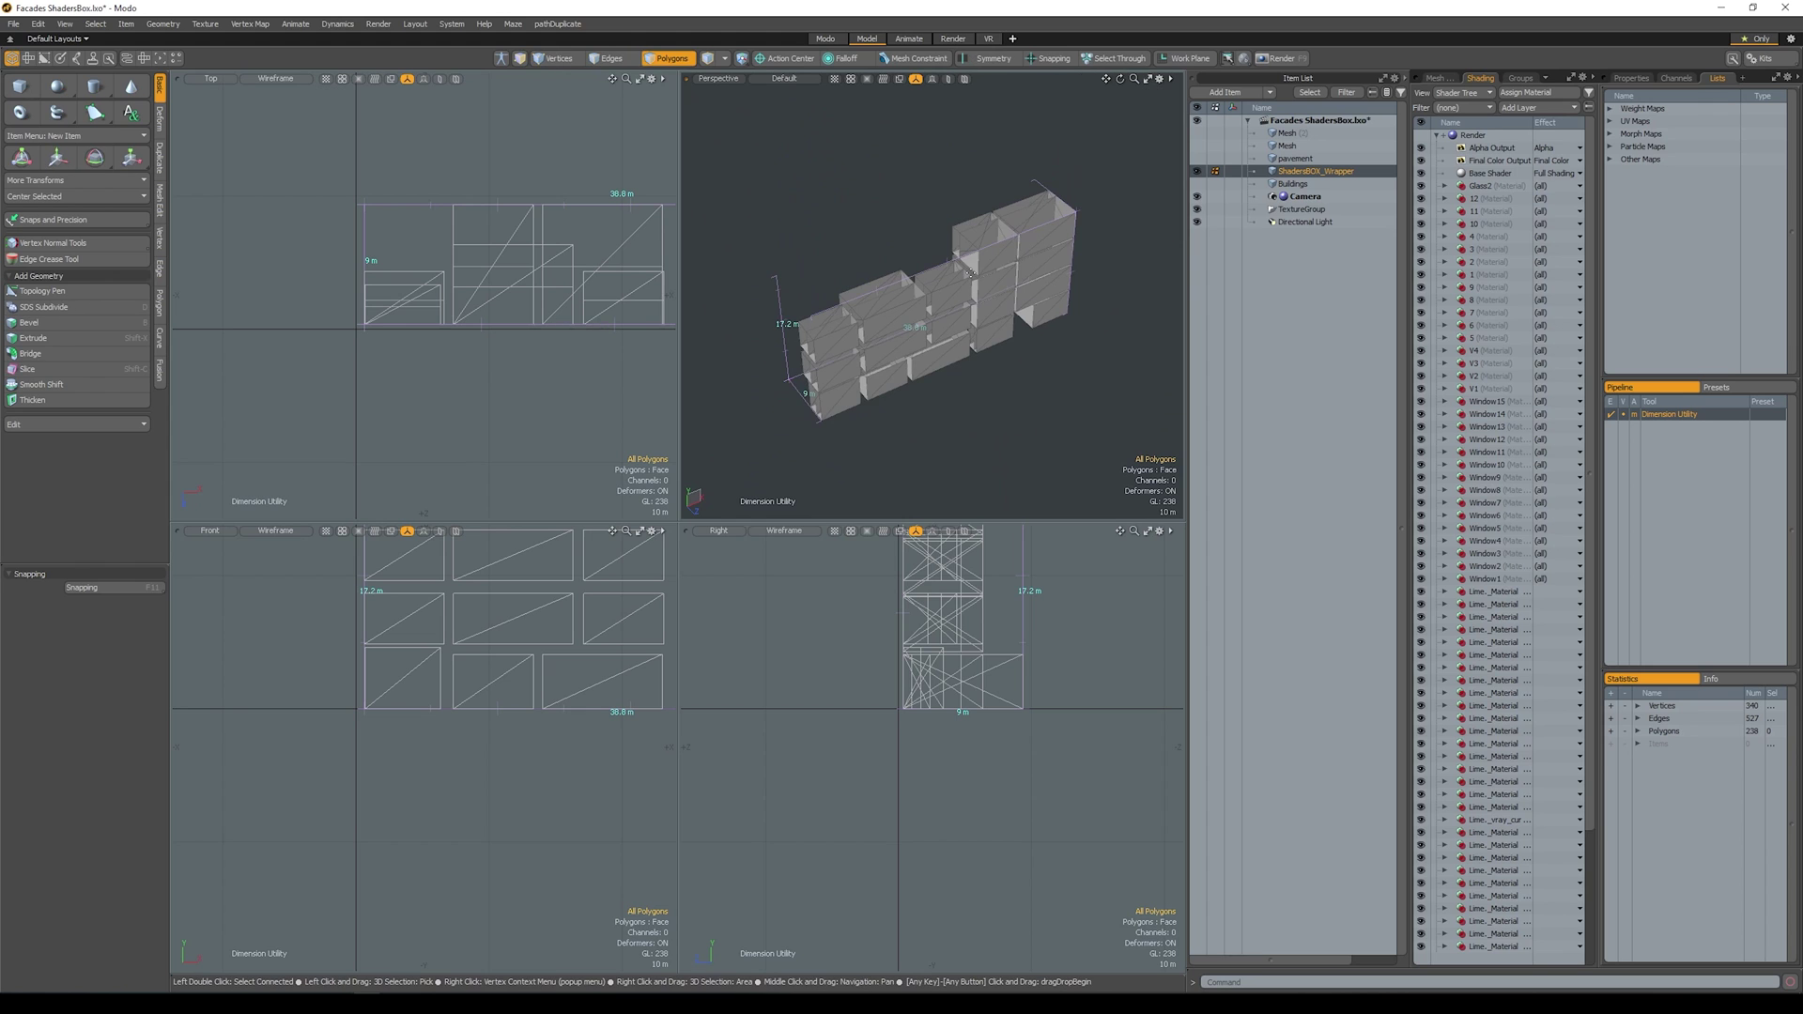
{"action": "left_click_drag", "start_coordinate": [970, 272], "coordinate": [924, 249], "text": "alt"}
{"action": "left_click", "coordinate": [707, 59]}
{"action": "left_click", "coordinate": [684, 63]}
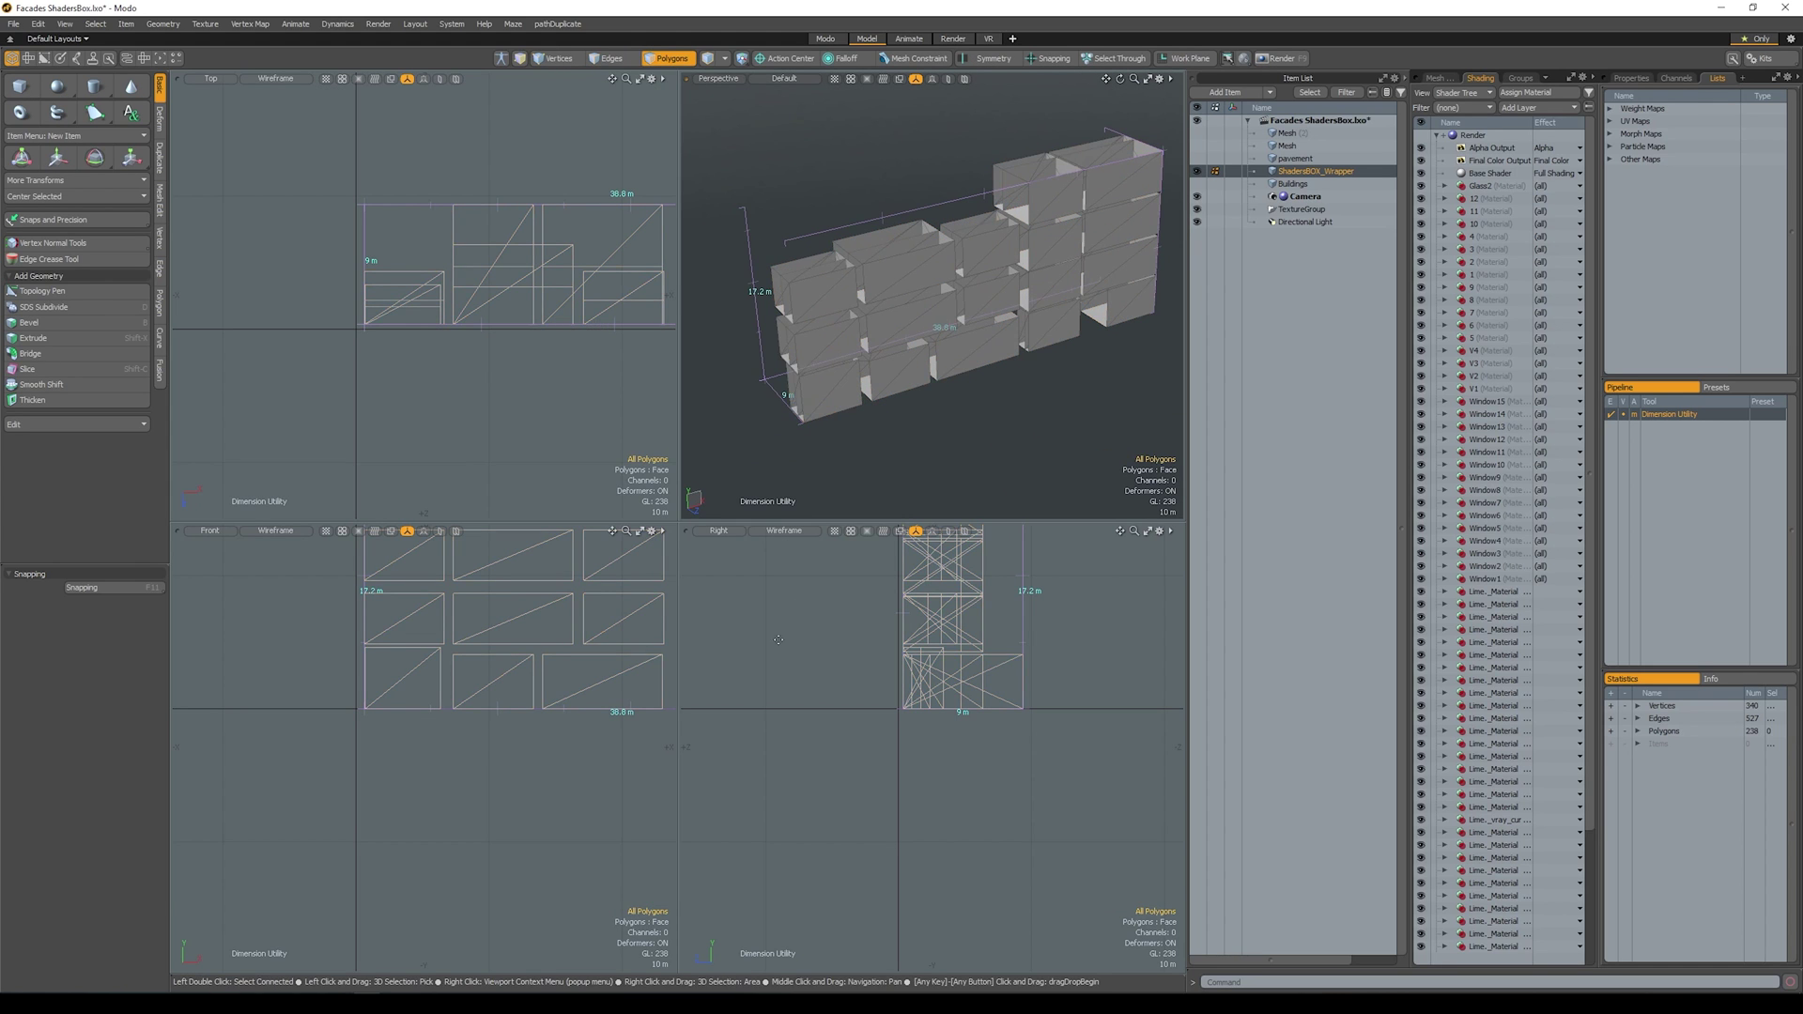
Step: Leave the dimension display, select the lowest box at the near end and bring up the Polygon Set Material settings for it
{"action": "key", "text": "space"}
{"action": "double_click", "coordinate": [839, 395]}
{"action": "key", "text": "m"}
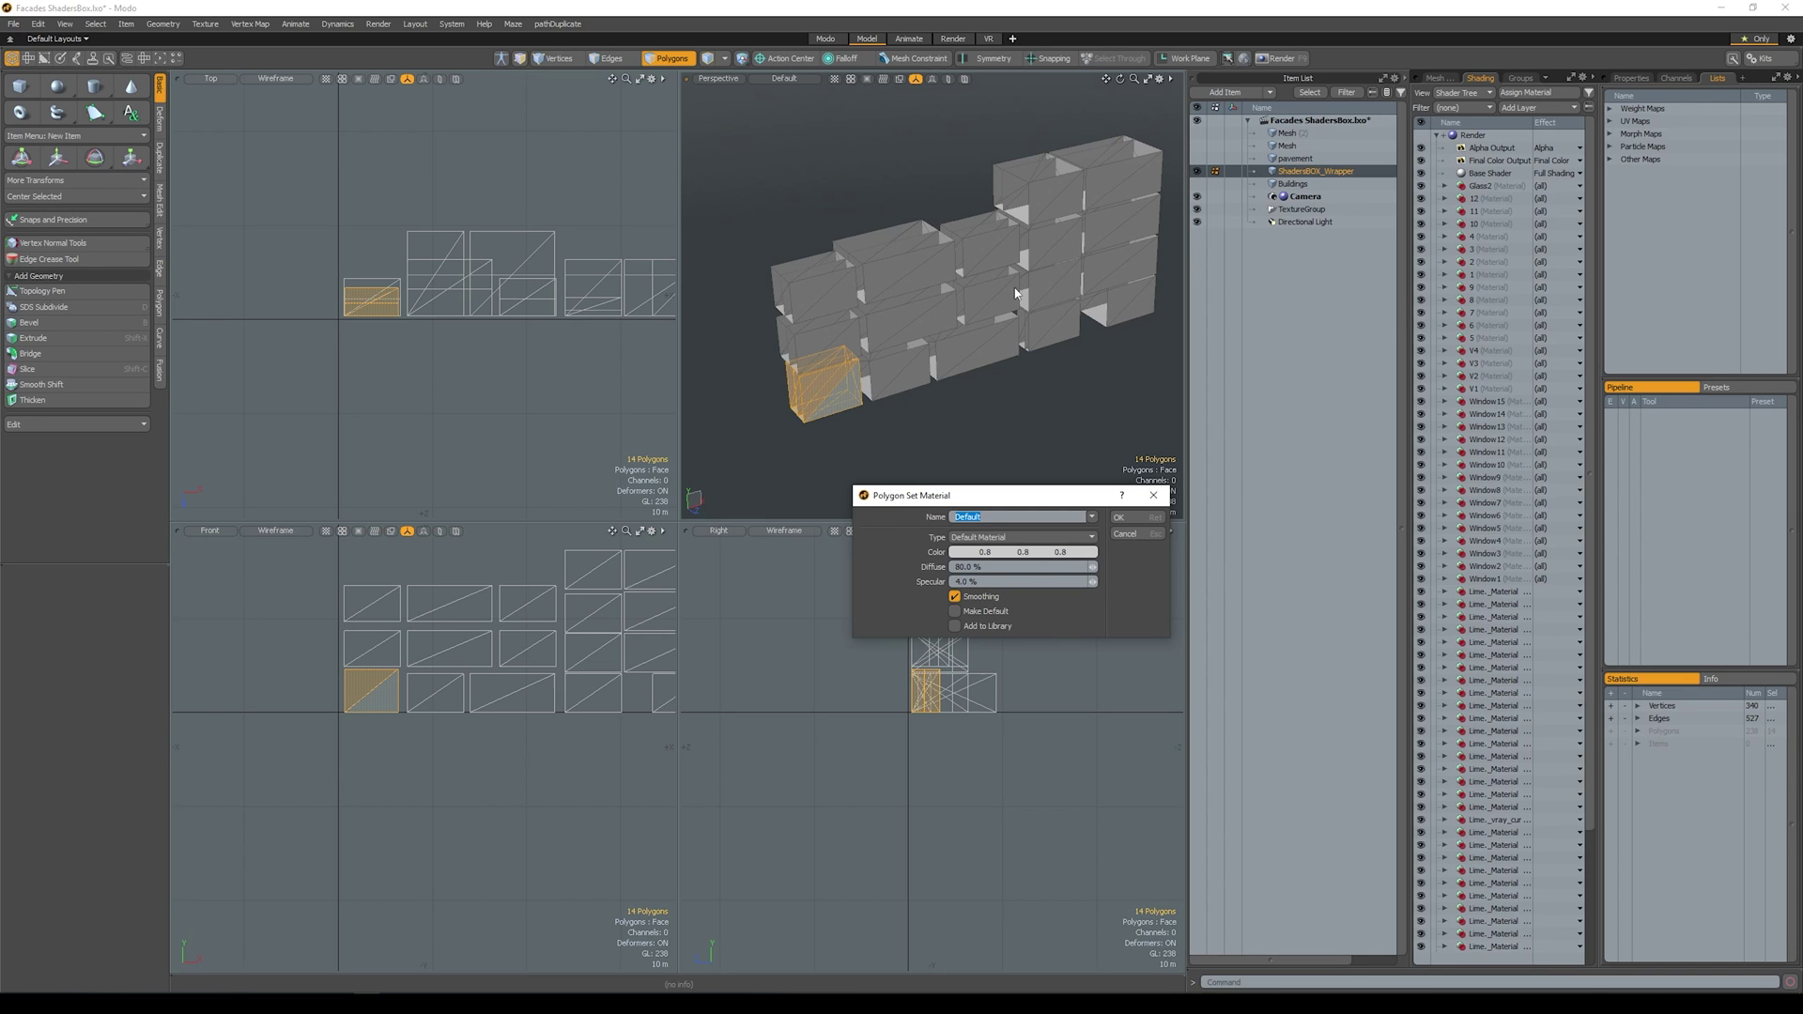
{"action": "key", "text": "Return"}
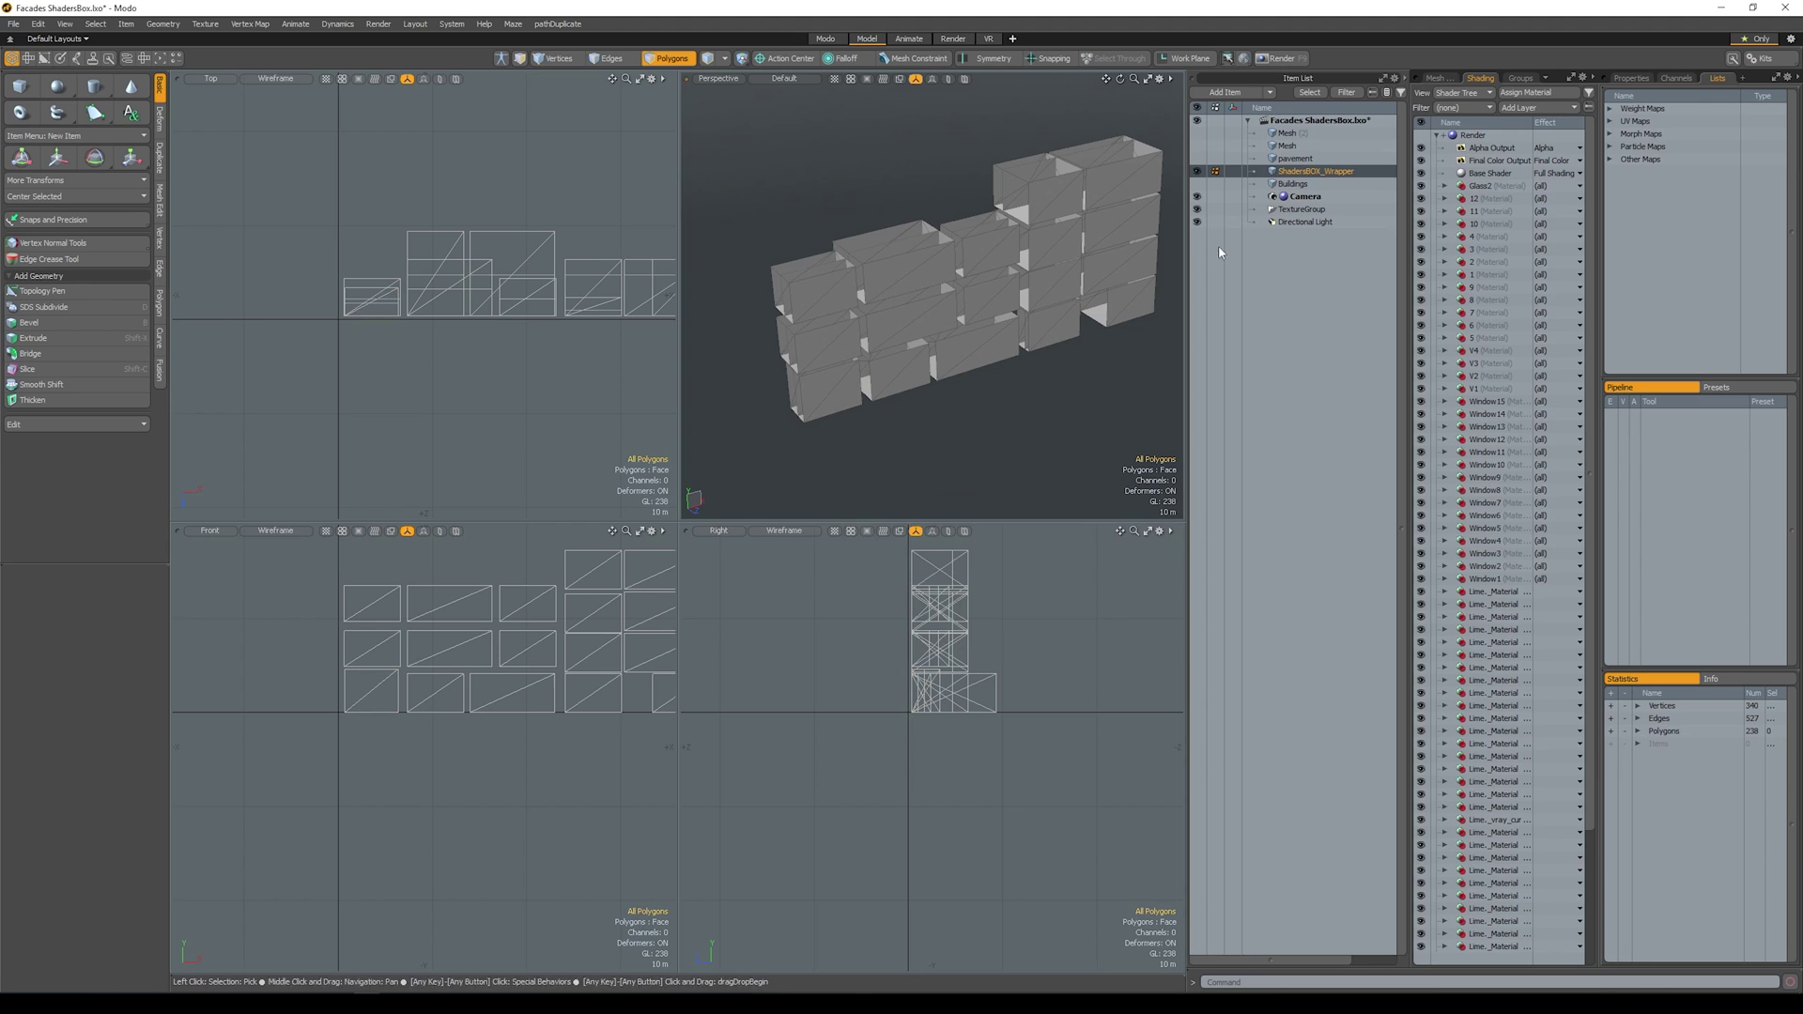
Step: Make the Buildings item visible and select it
{"action": "left_click", "coordinate": [1196, 183]}
{"action": "left_click", "coordinate": [1293, 183]}
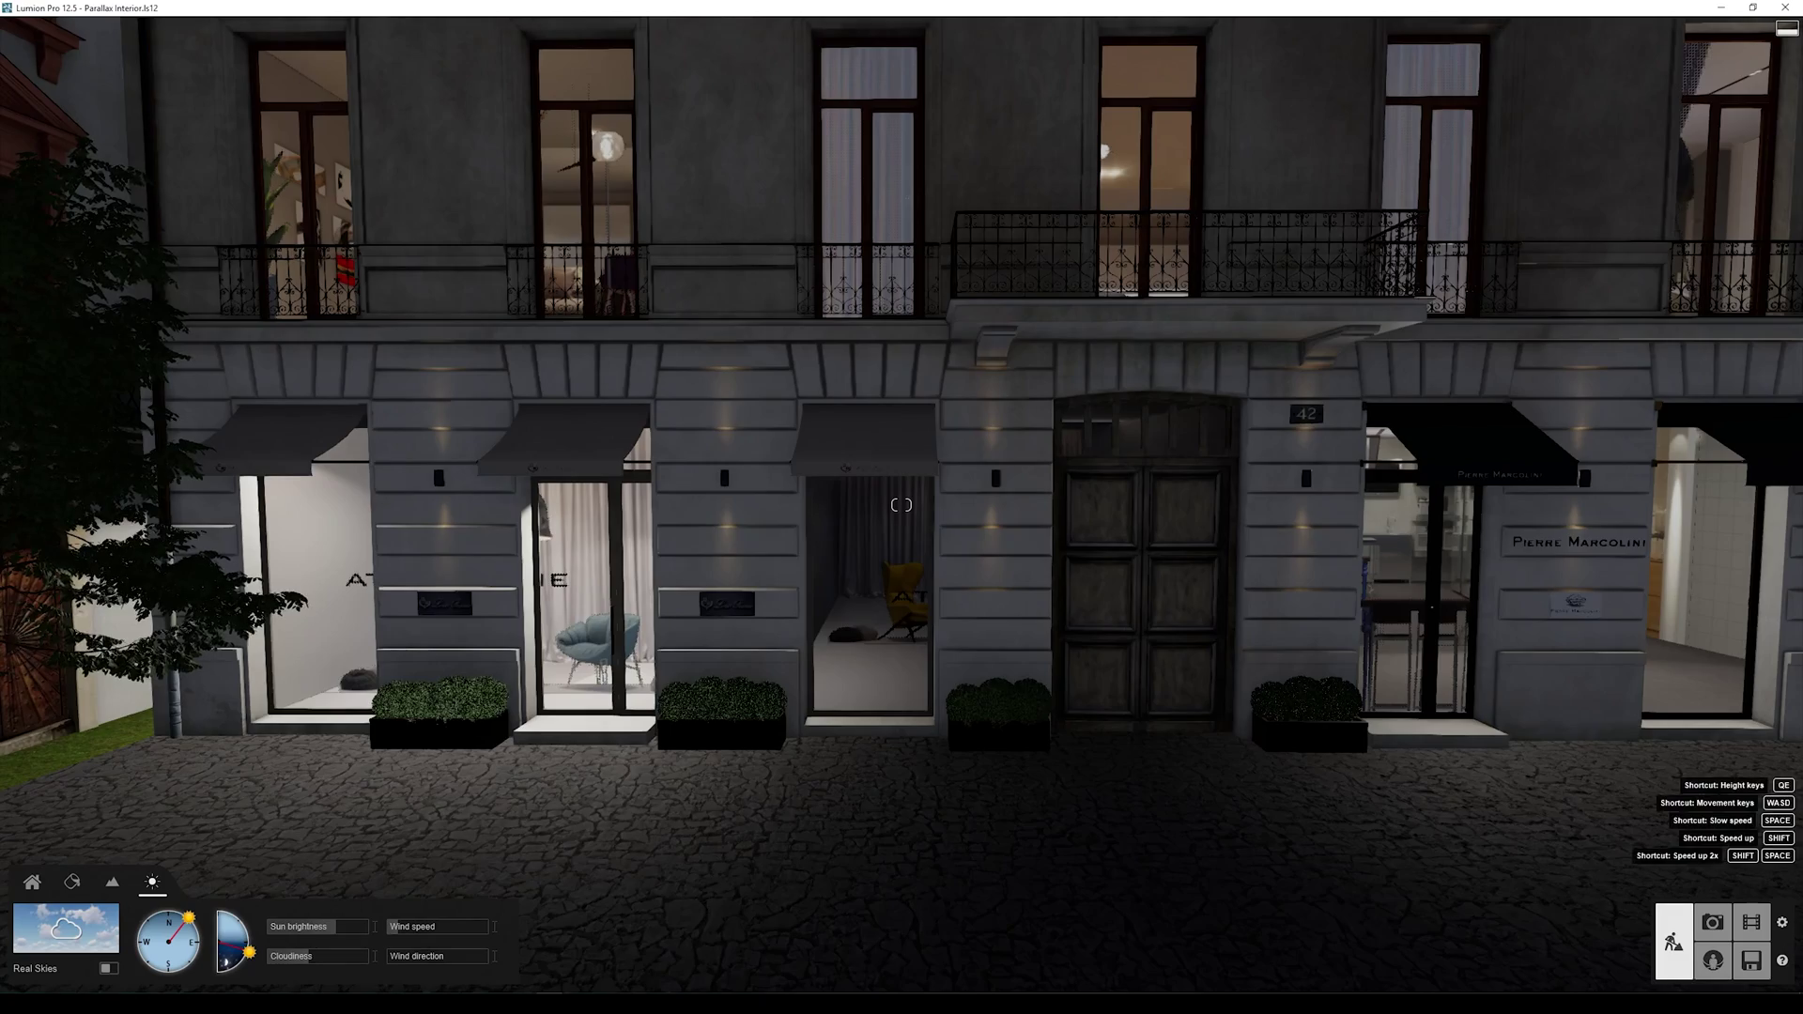
Step: Switch to Lumion, activate the material editor and move the camera inside the ground-floor kitchen interior
{"action": "right_click_drag", "start_coordinate": [938, 612], "coordinate": [854, 578]}
{"action": "left_click", "coordinate": [72, 882]}
{"action": "right_click_drag", "start_coordinate": [668, 742], "coordinate": [658, 789]}
{"action": "key", "text": "w"}
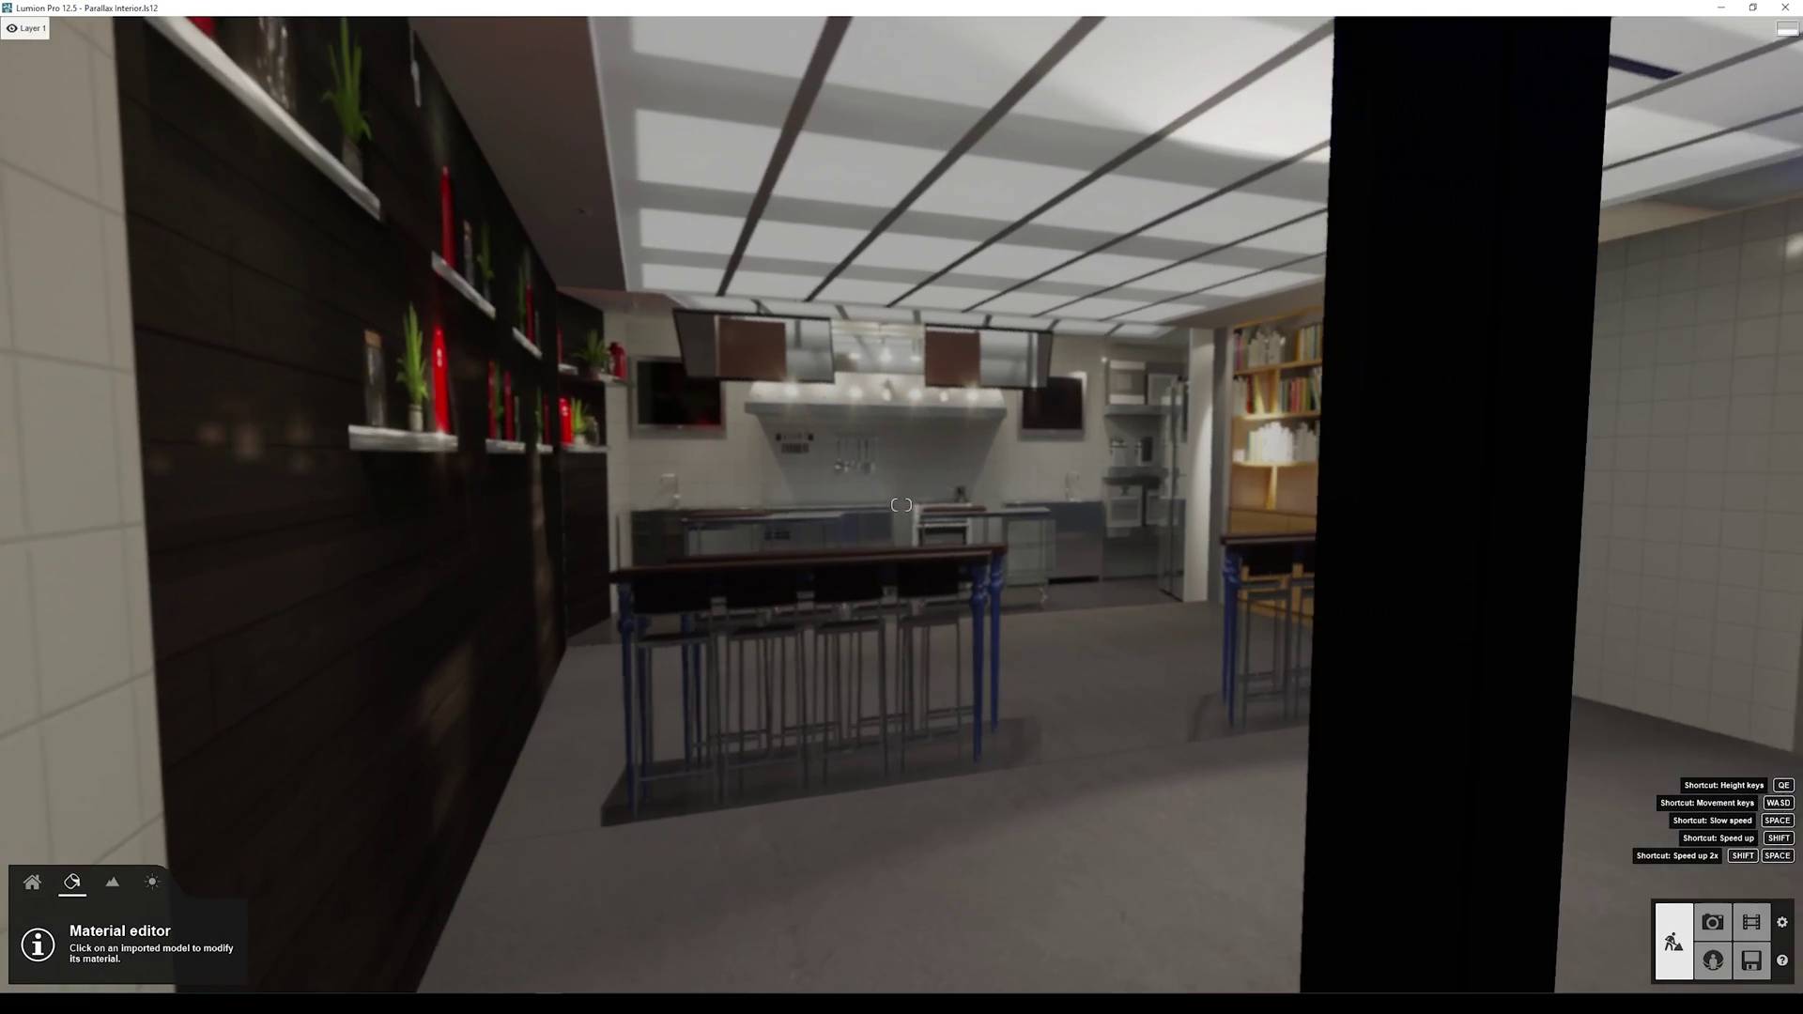
{"action": "key", "text": "w"}
{"action": "right_click_drag", "start_coordinate": [582, 728], "coordinate": [700, 706]}
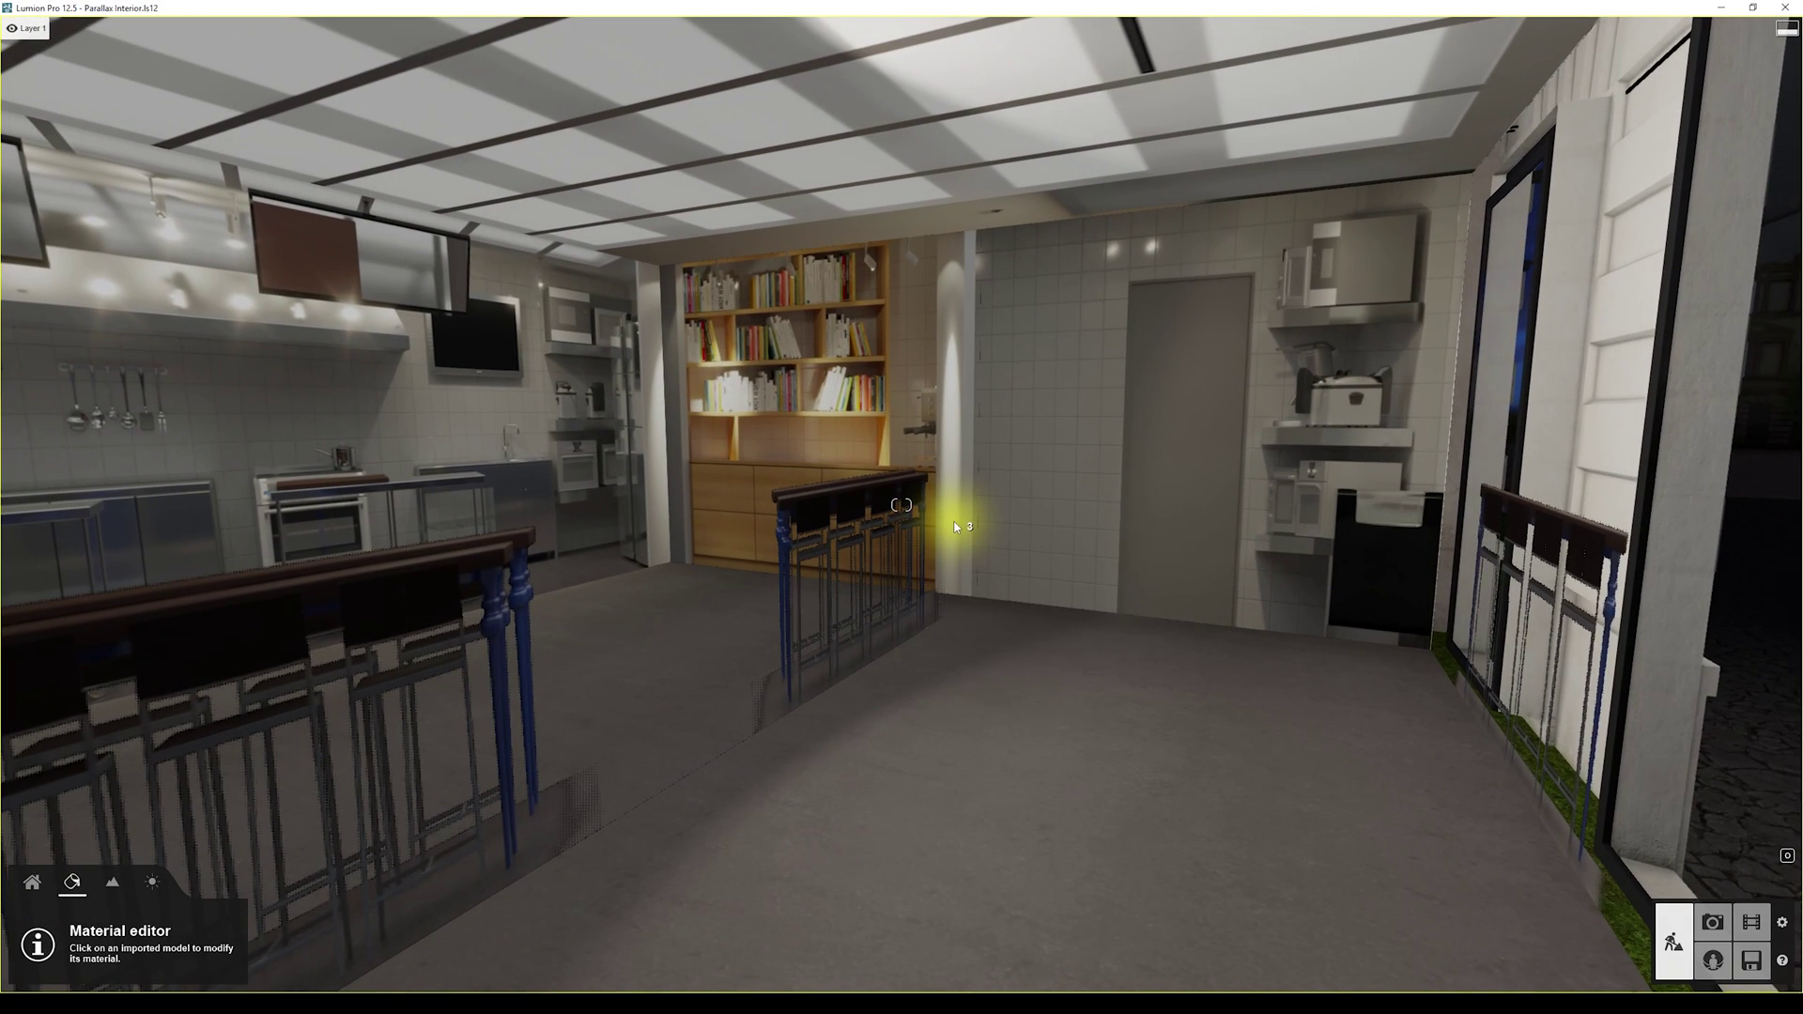
Step: Give interior material 3 the Standard material type and lower its colorization, relief, reflectivity and gloss to minimum
{"action": "left_click", "coordinate": [241, 368]}
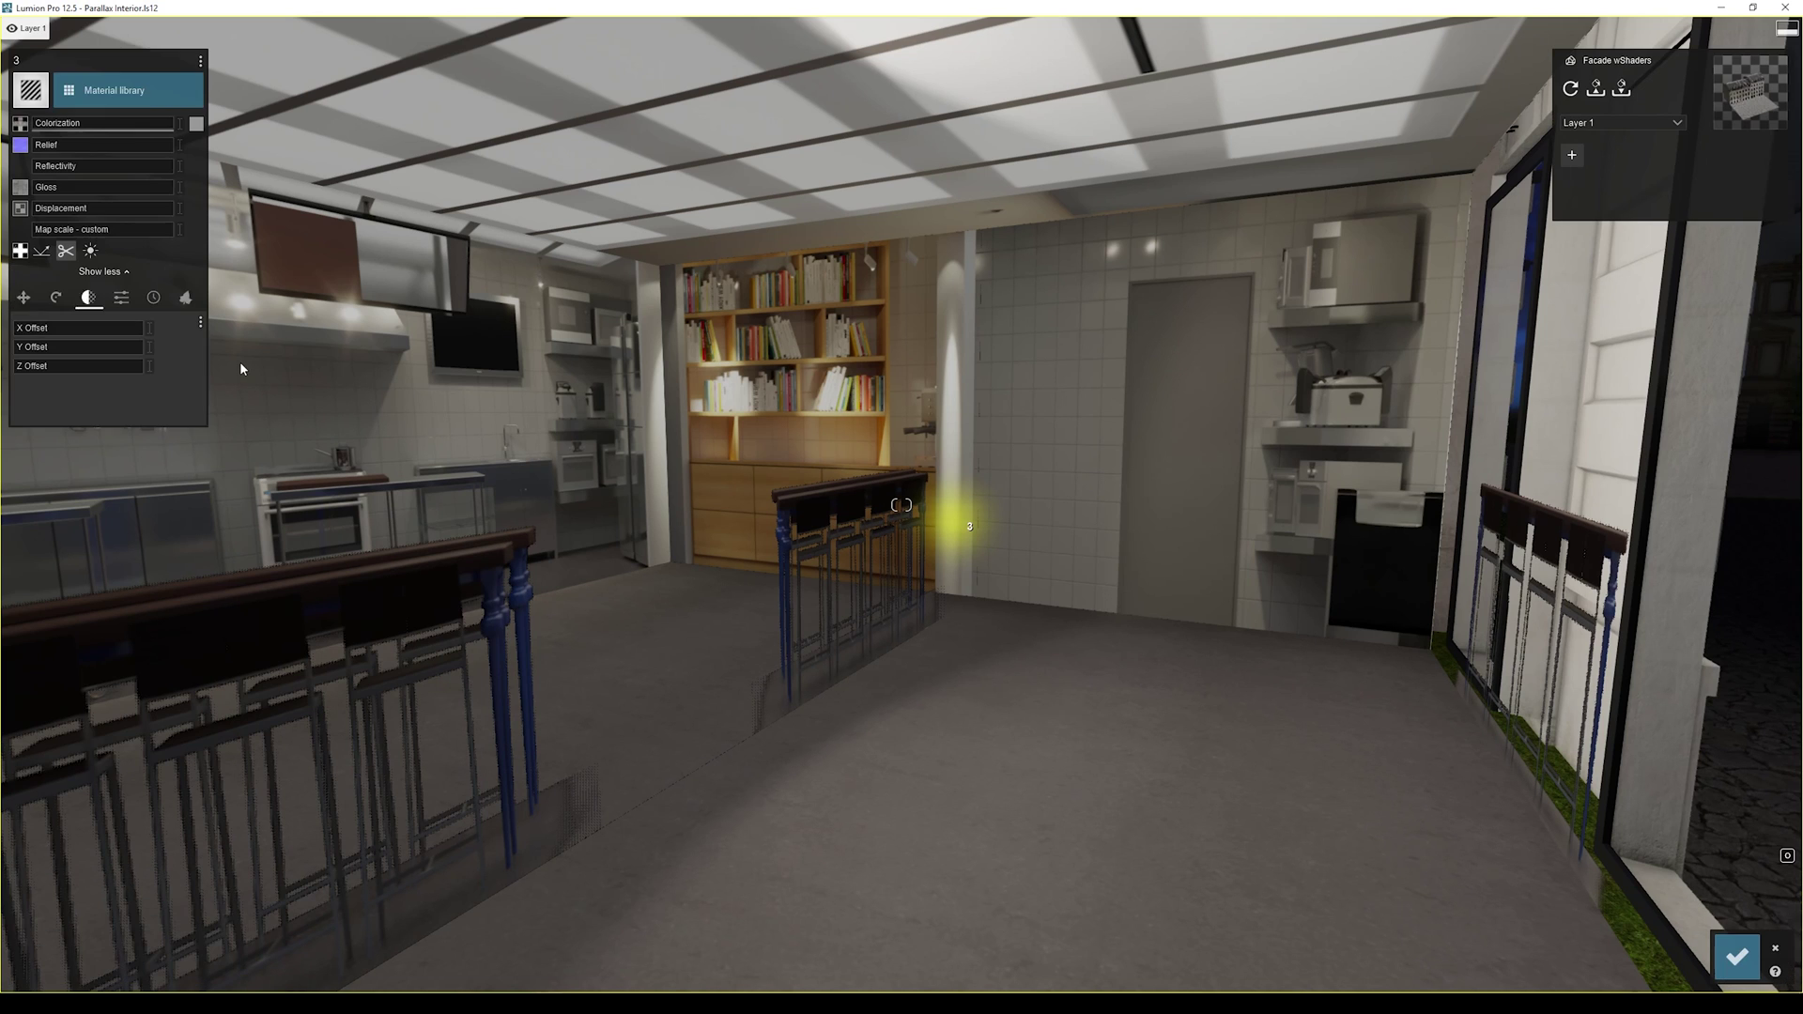
{"action": "left_click", "coordinate": [158, 87]}
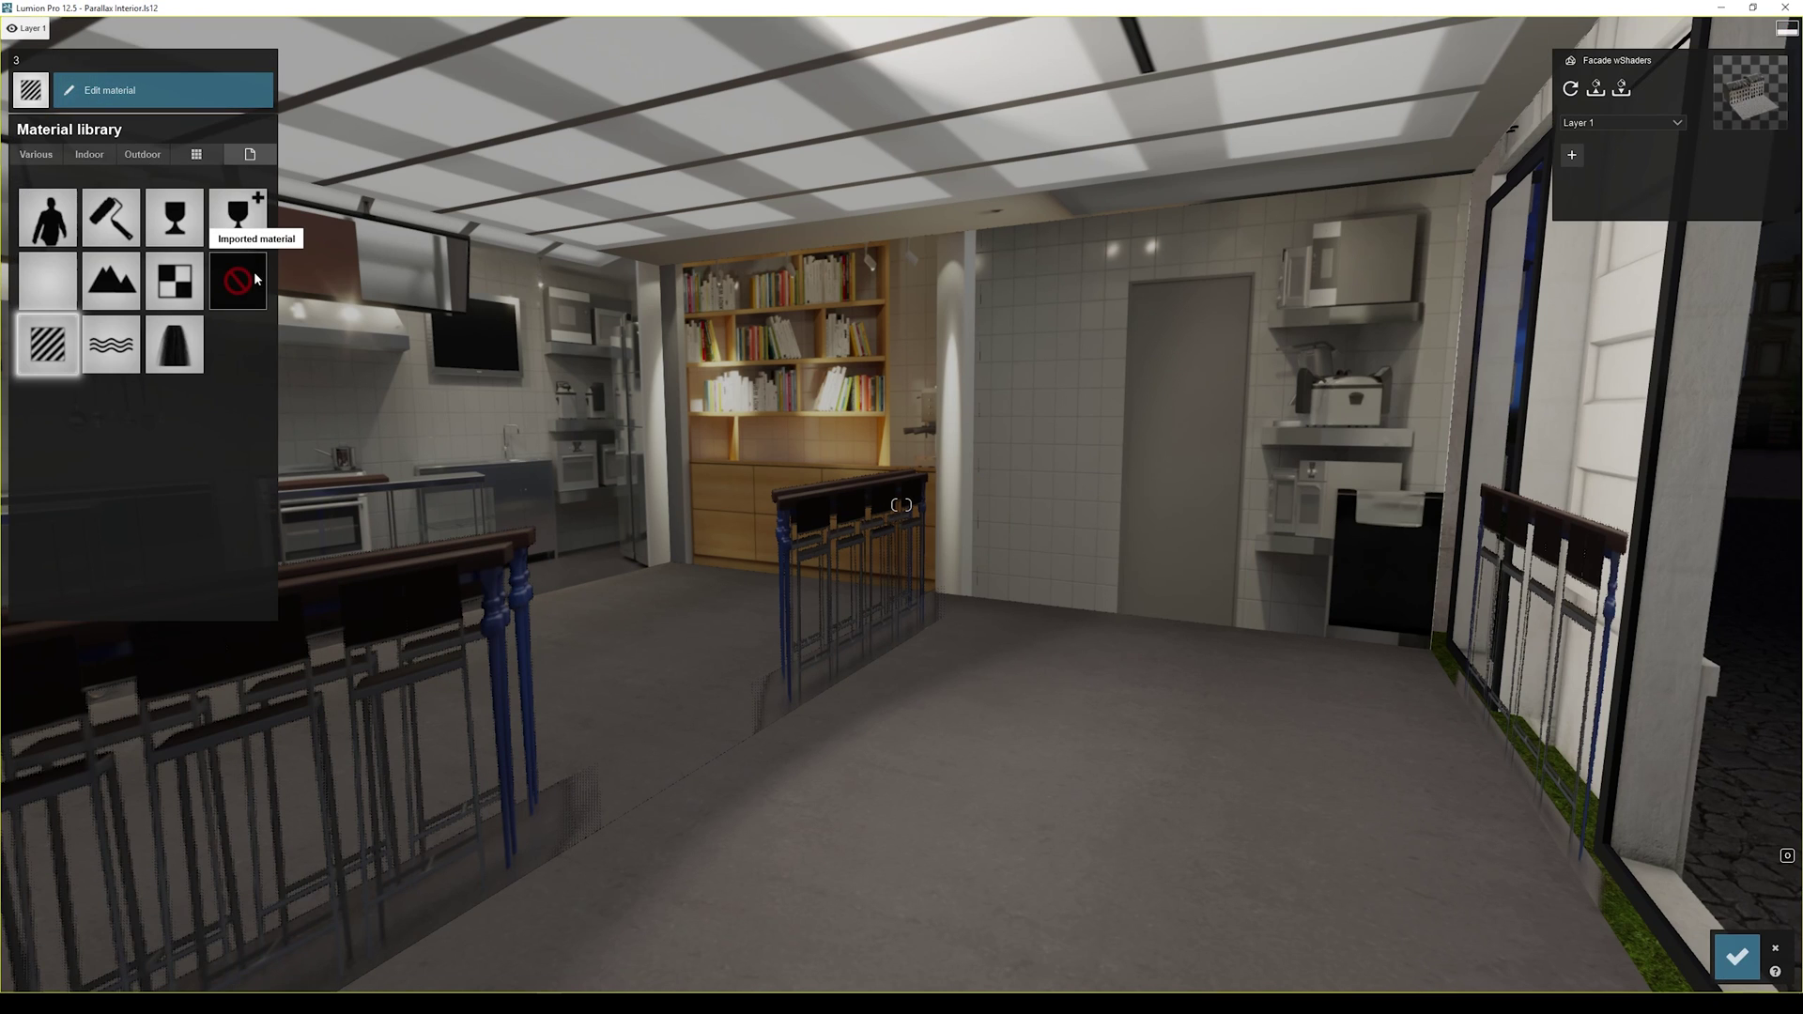
{"action": "left_click", "coordinate": [345, 423]}
{"action": "mouse_move", "coordinate": [346, 422]}
{"action": "right_mouse_down"}
{"action": "mouse_move", "coordinate": [526, 423]}
{"action": "mouse_move", "coordinate": [357, 479]}
{"action": "mouse_move", "coordinate": [488, 465]}
{"action": "mouse_move", "coordinate": [277, 469]}
{"action": "mouse_move", "coordinate": [437, 469]}
{"action": "mouse_move", "coordinate": [346, 427]}
{"action": "right_mouse_up"}
{"action": "key", "text": "s"}
{"action": "key", "text": "w"}
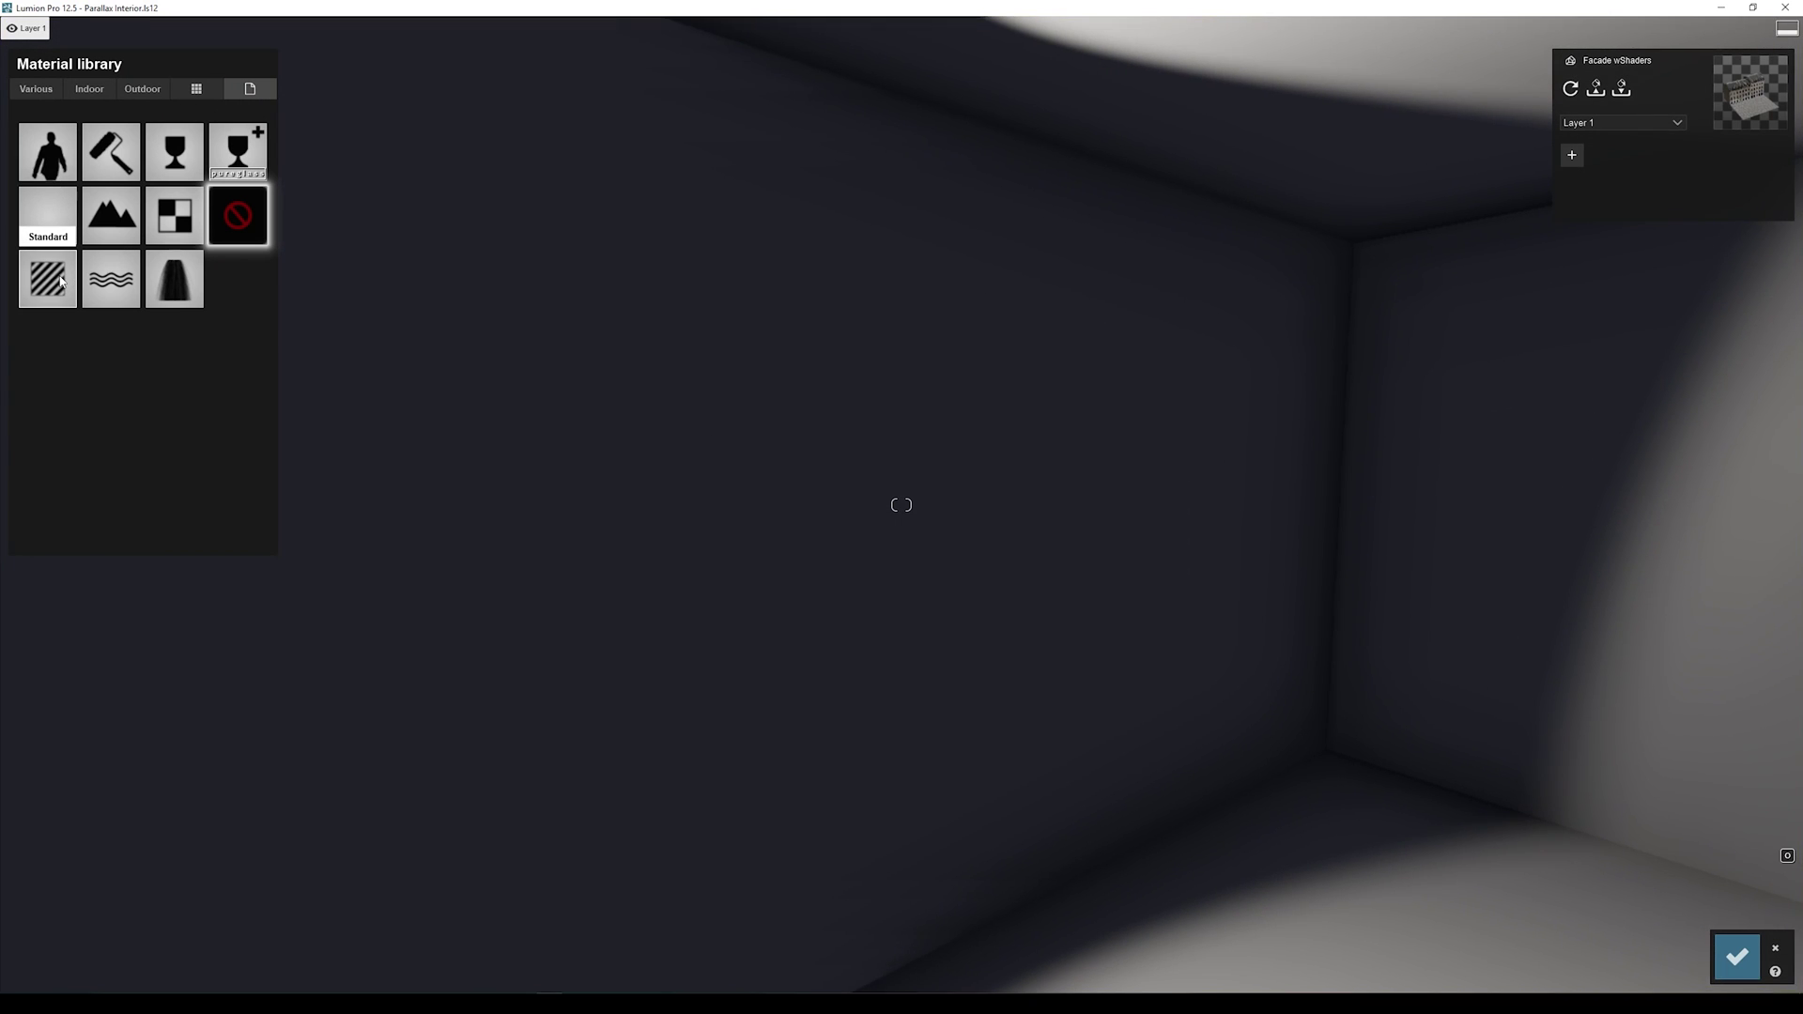
{"action": "left_click", "coordinate": [61, 279]}
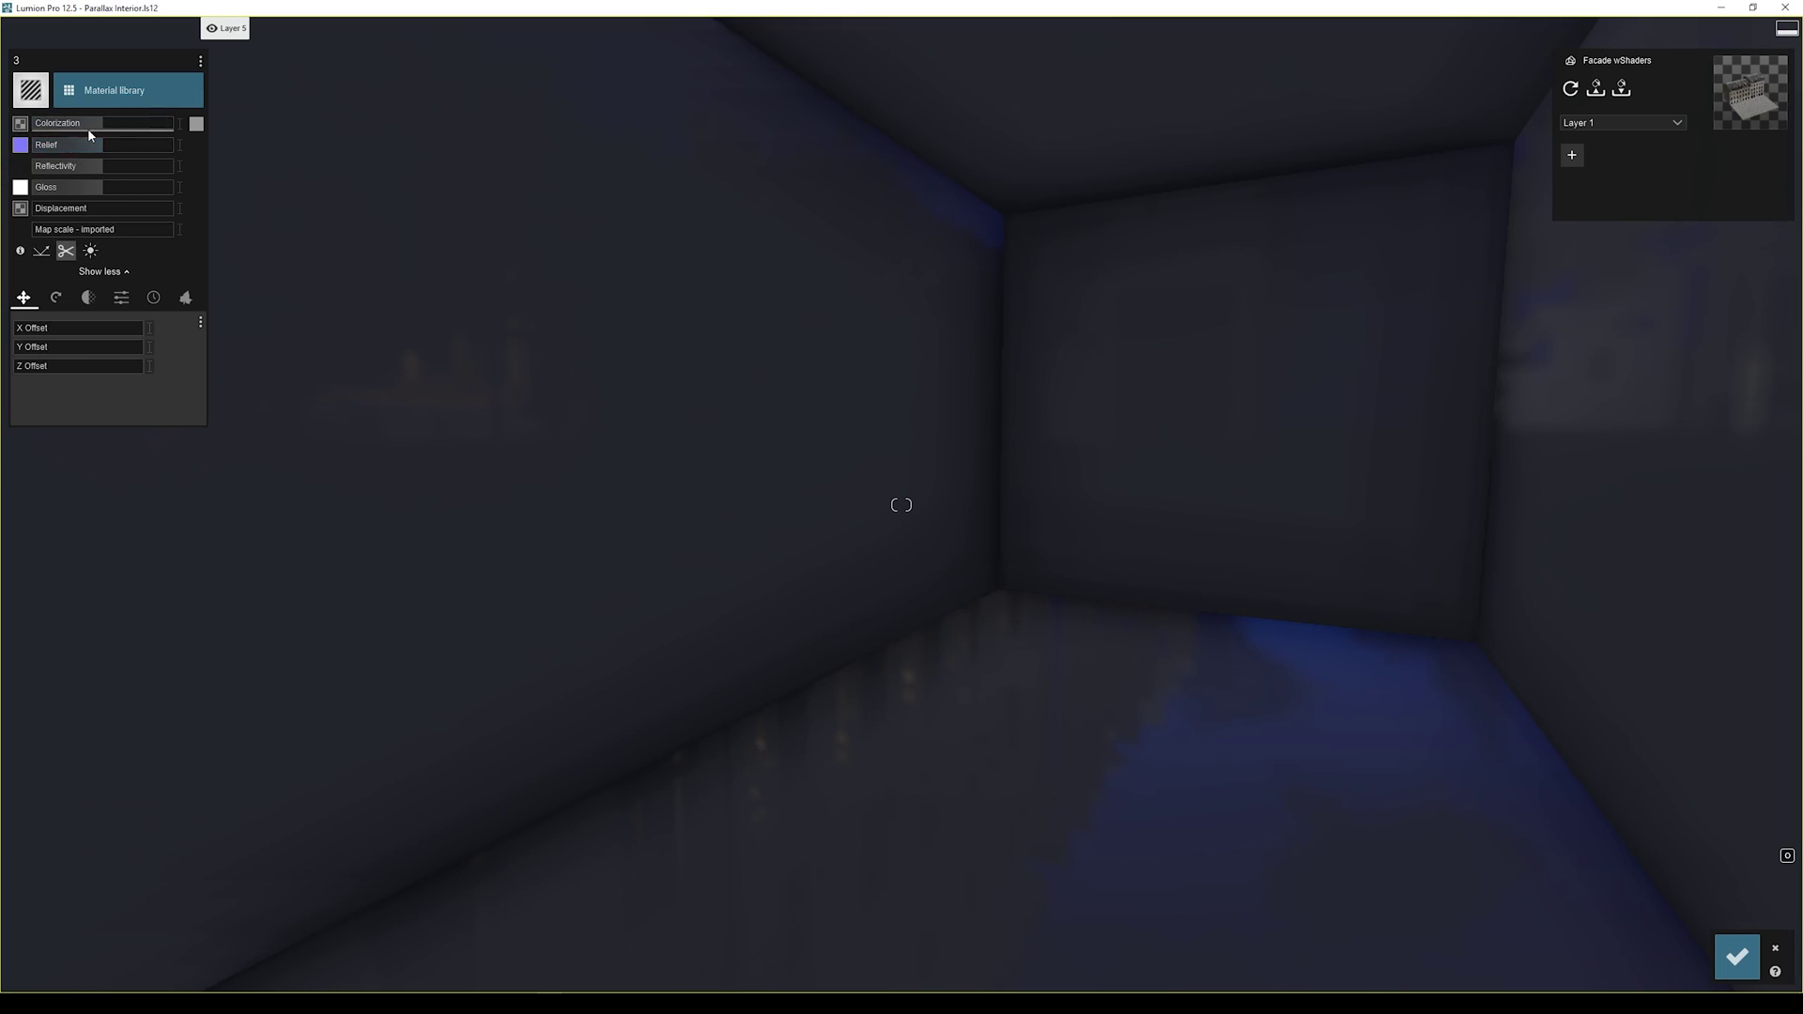
{"action": "left_click_drag", "start_coordinate": [96, 128], "coordinate": [44, 148]}
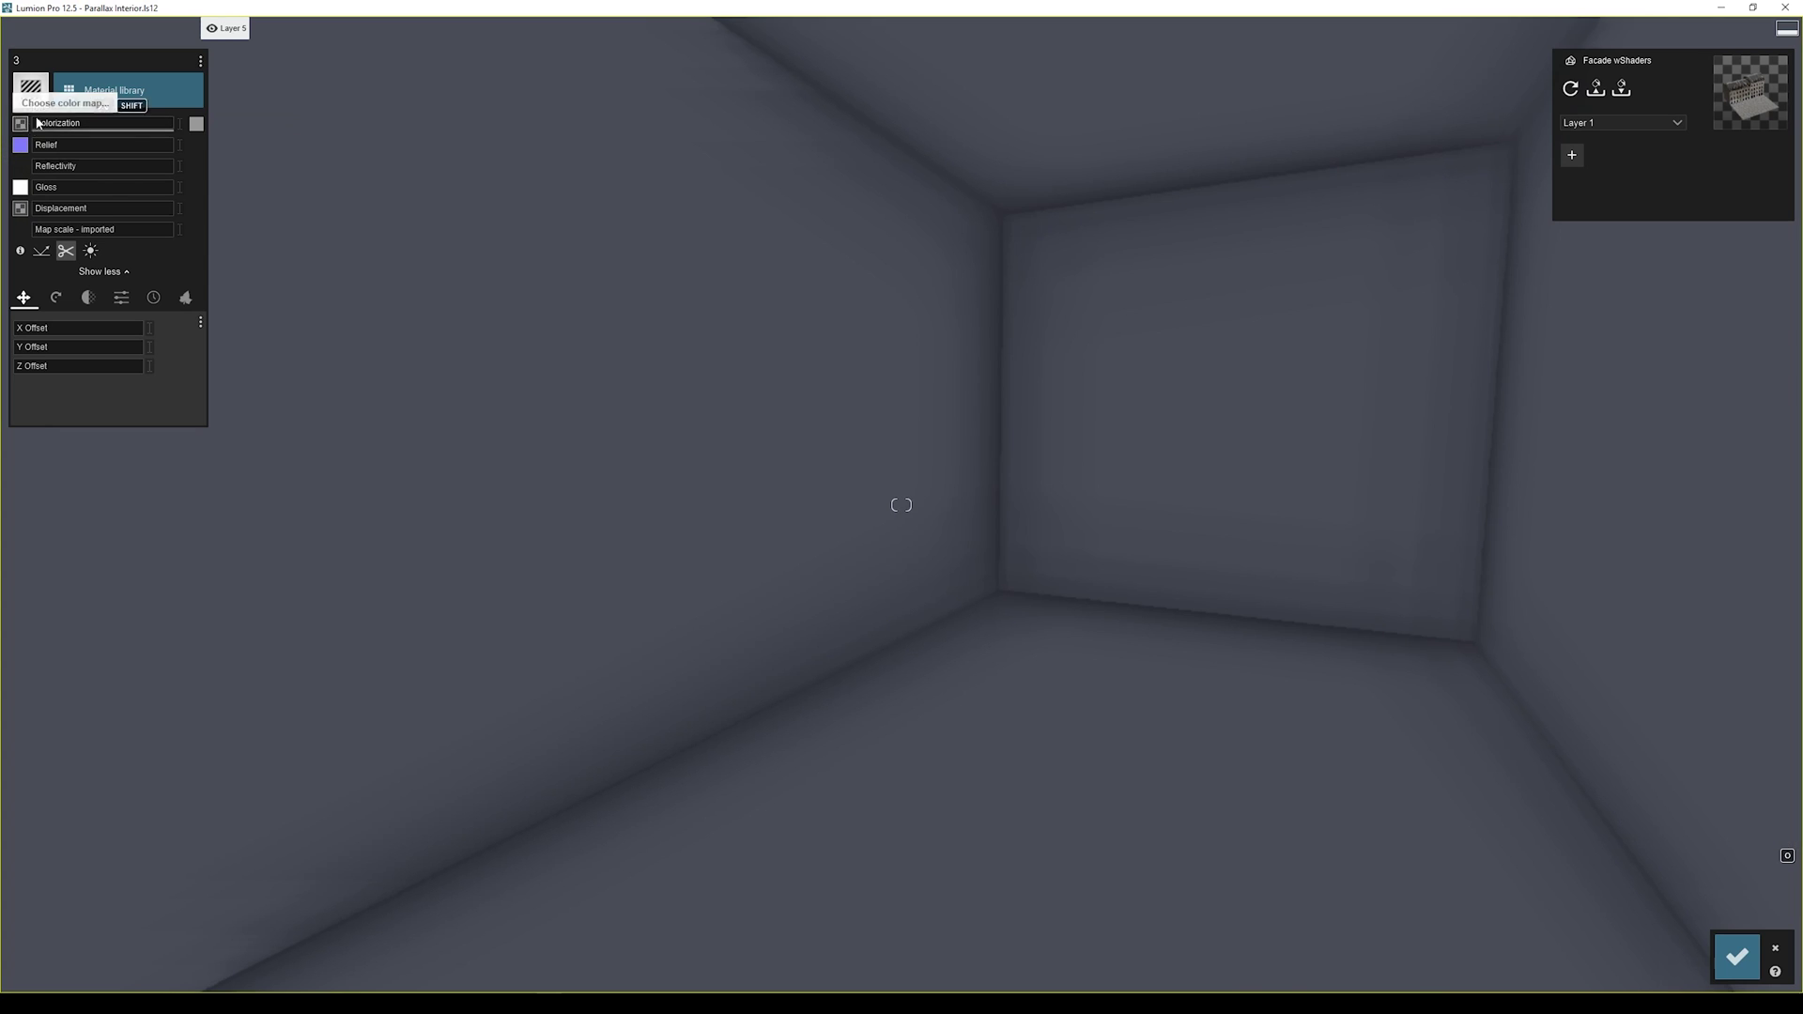
Step: Load Commerce_V9_Triple.png as the color map of material 3 and view it on the interior walls
{"action": "mouse_move", "coordinate": [22, 128]}
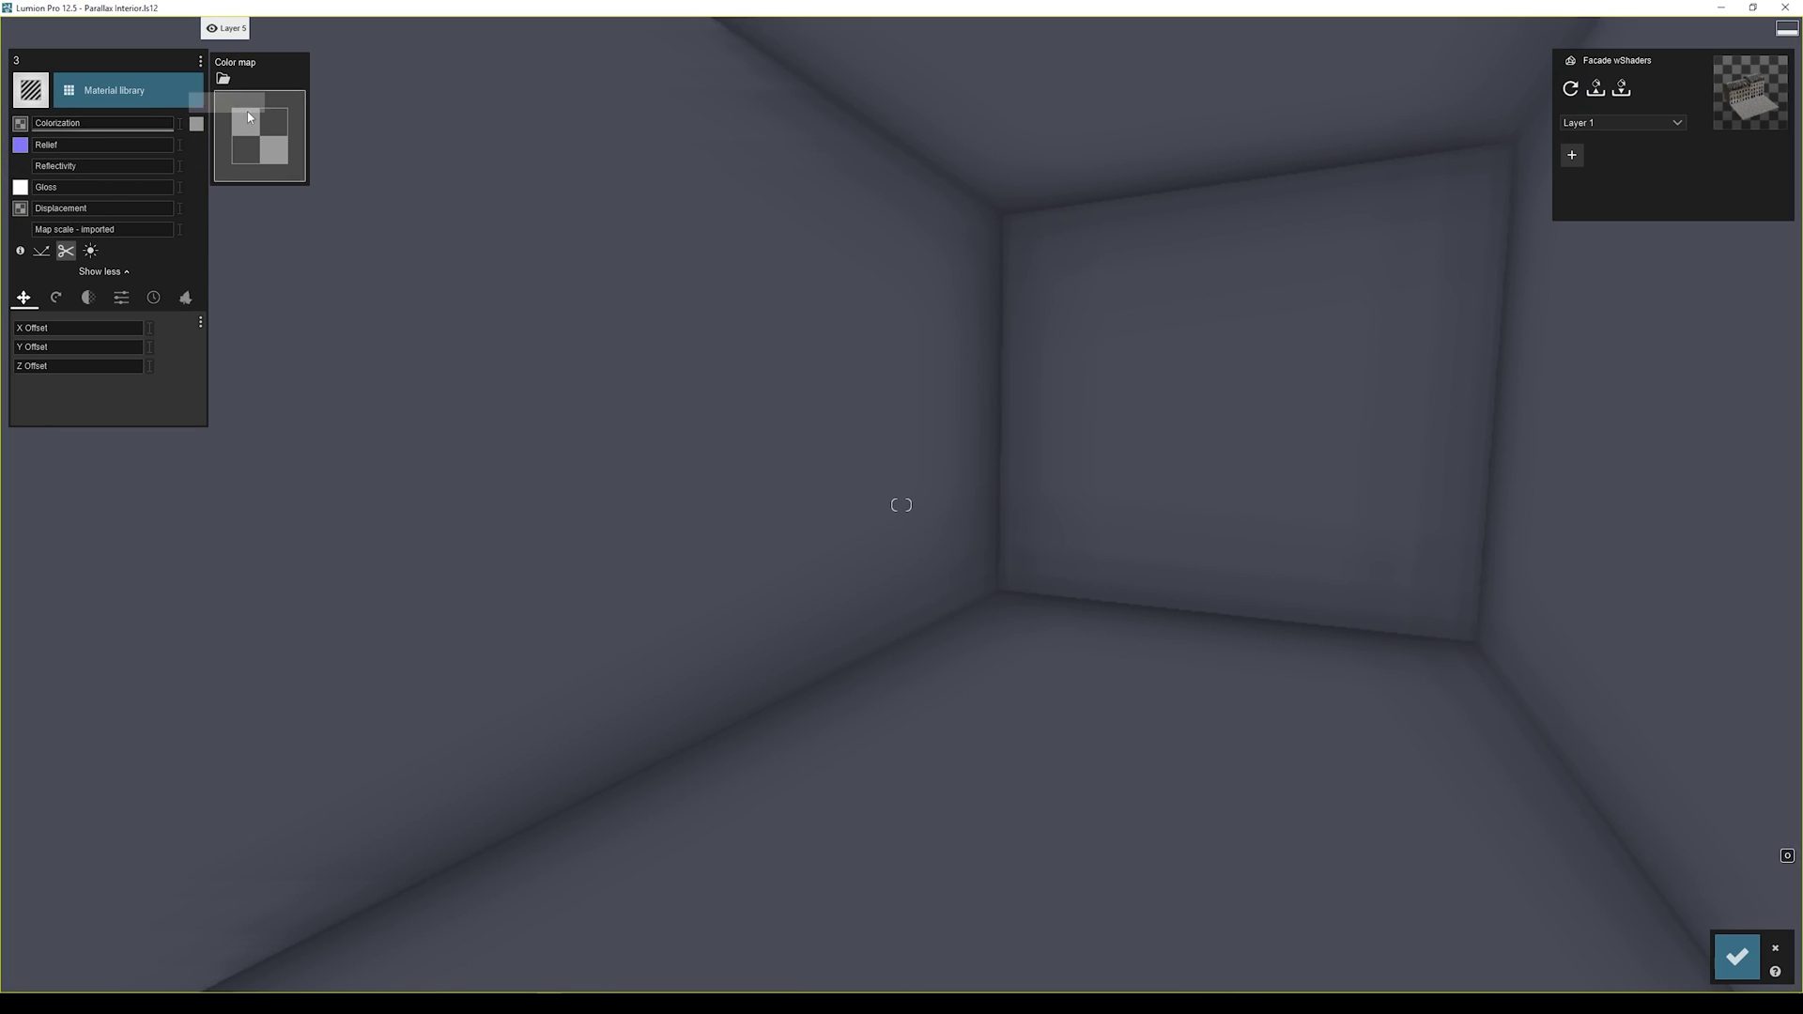
{"action": "left_click", "coordinate": [273, 109]}
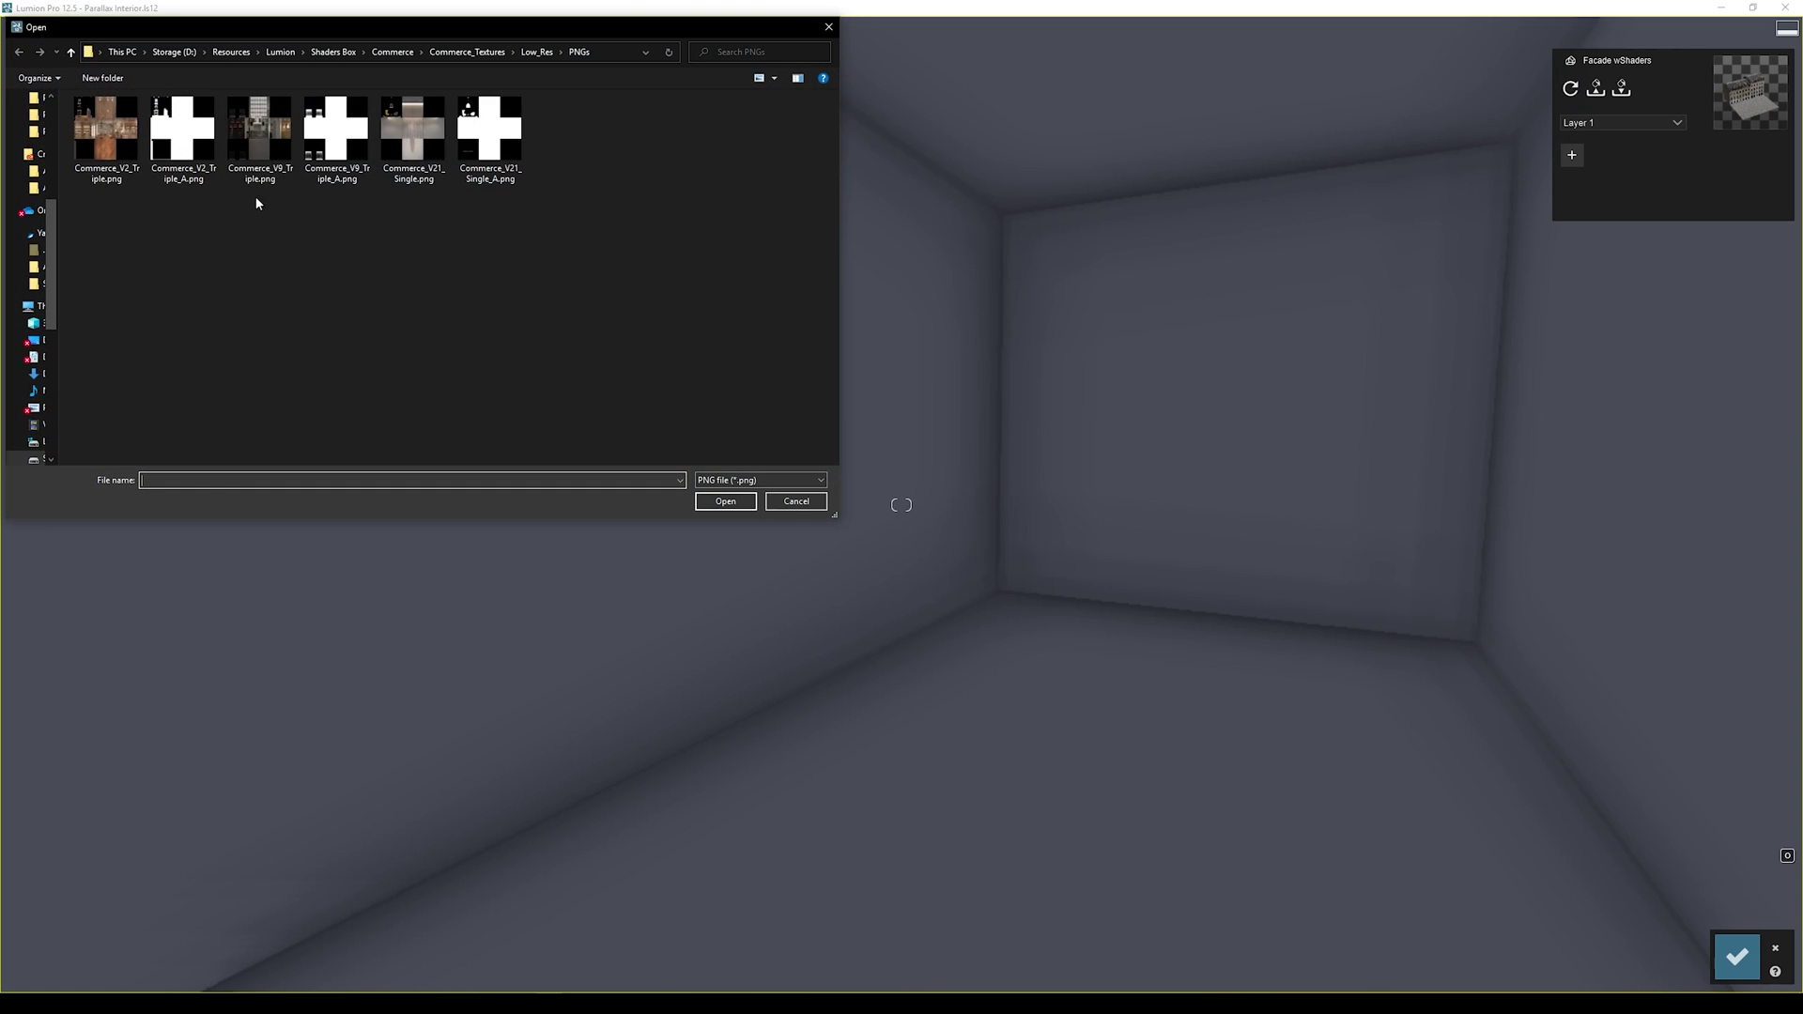
{"action": "left_click", "coordinate": [249, 164]}
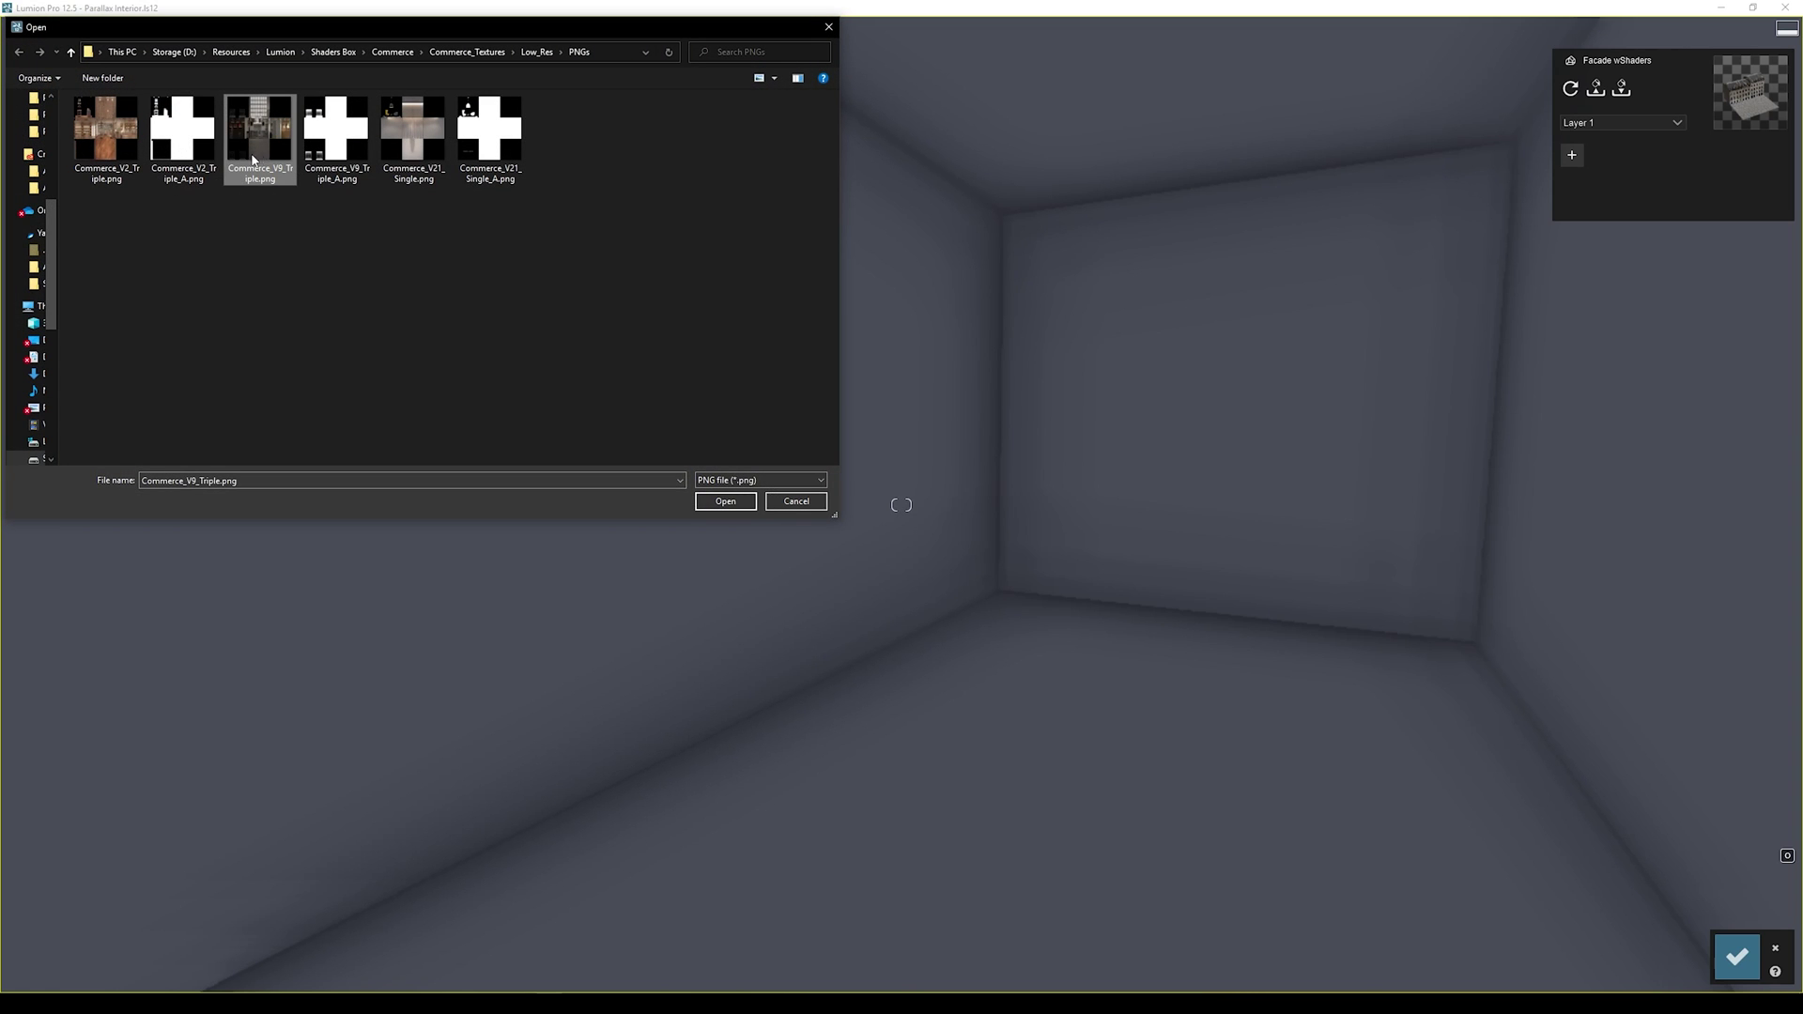
{"action": "left_click", "coordinate": [749, 503]}
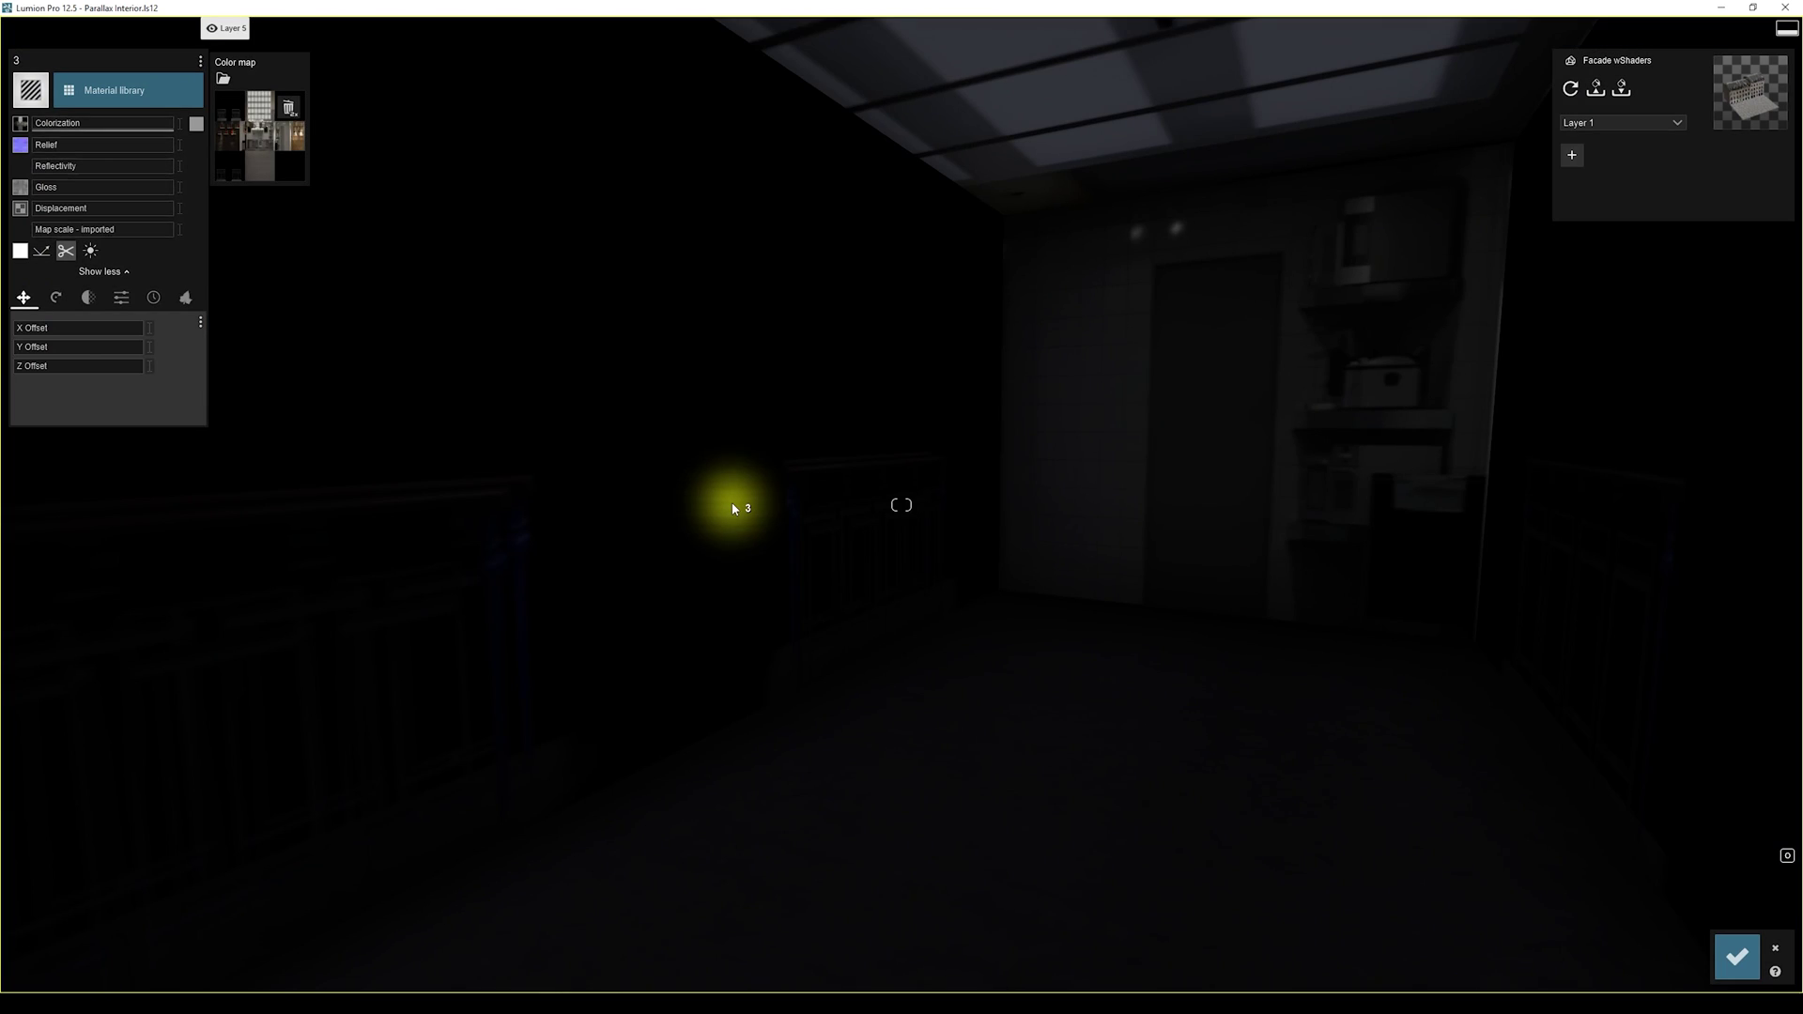
{"action": "right_click_drag", "start_coordinate": [732, 507], "coordinate": [791, 508]}
{"action": "key", "text": "s"}
{"action": "key", "text": "w"}
{"action": "key", "text": "w"}
{"action": "right_click_drag", "start_coordinate": [901, 505], "coordinate": [672, 390]}
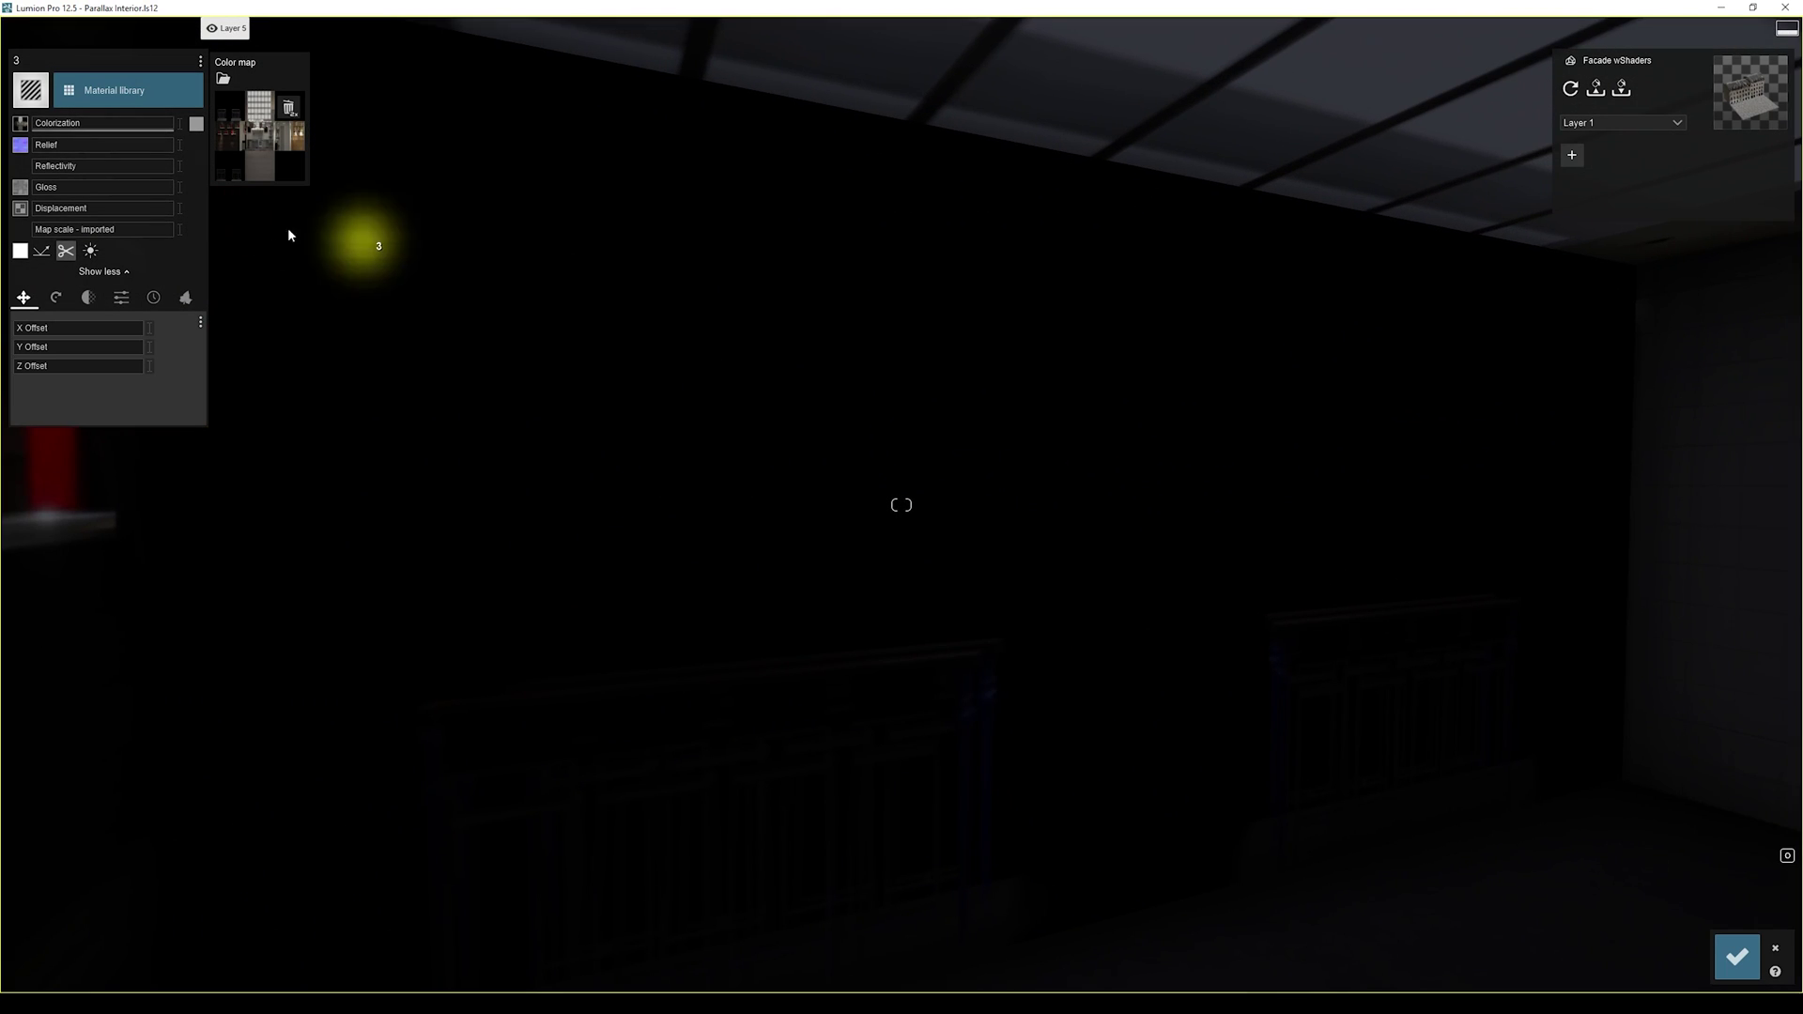
Step: Load Commerce_V9_Triple_A.png as the alpha clip map of interior material 3
{"action": "left_click", "coordinate": [66, 251]}
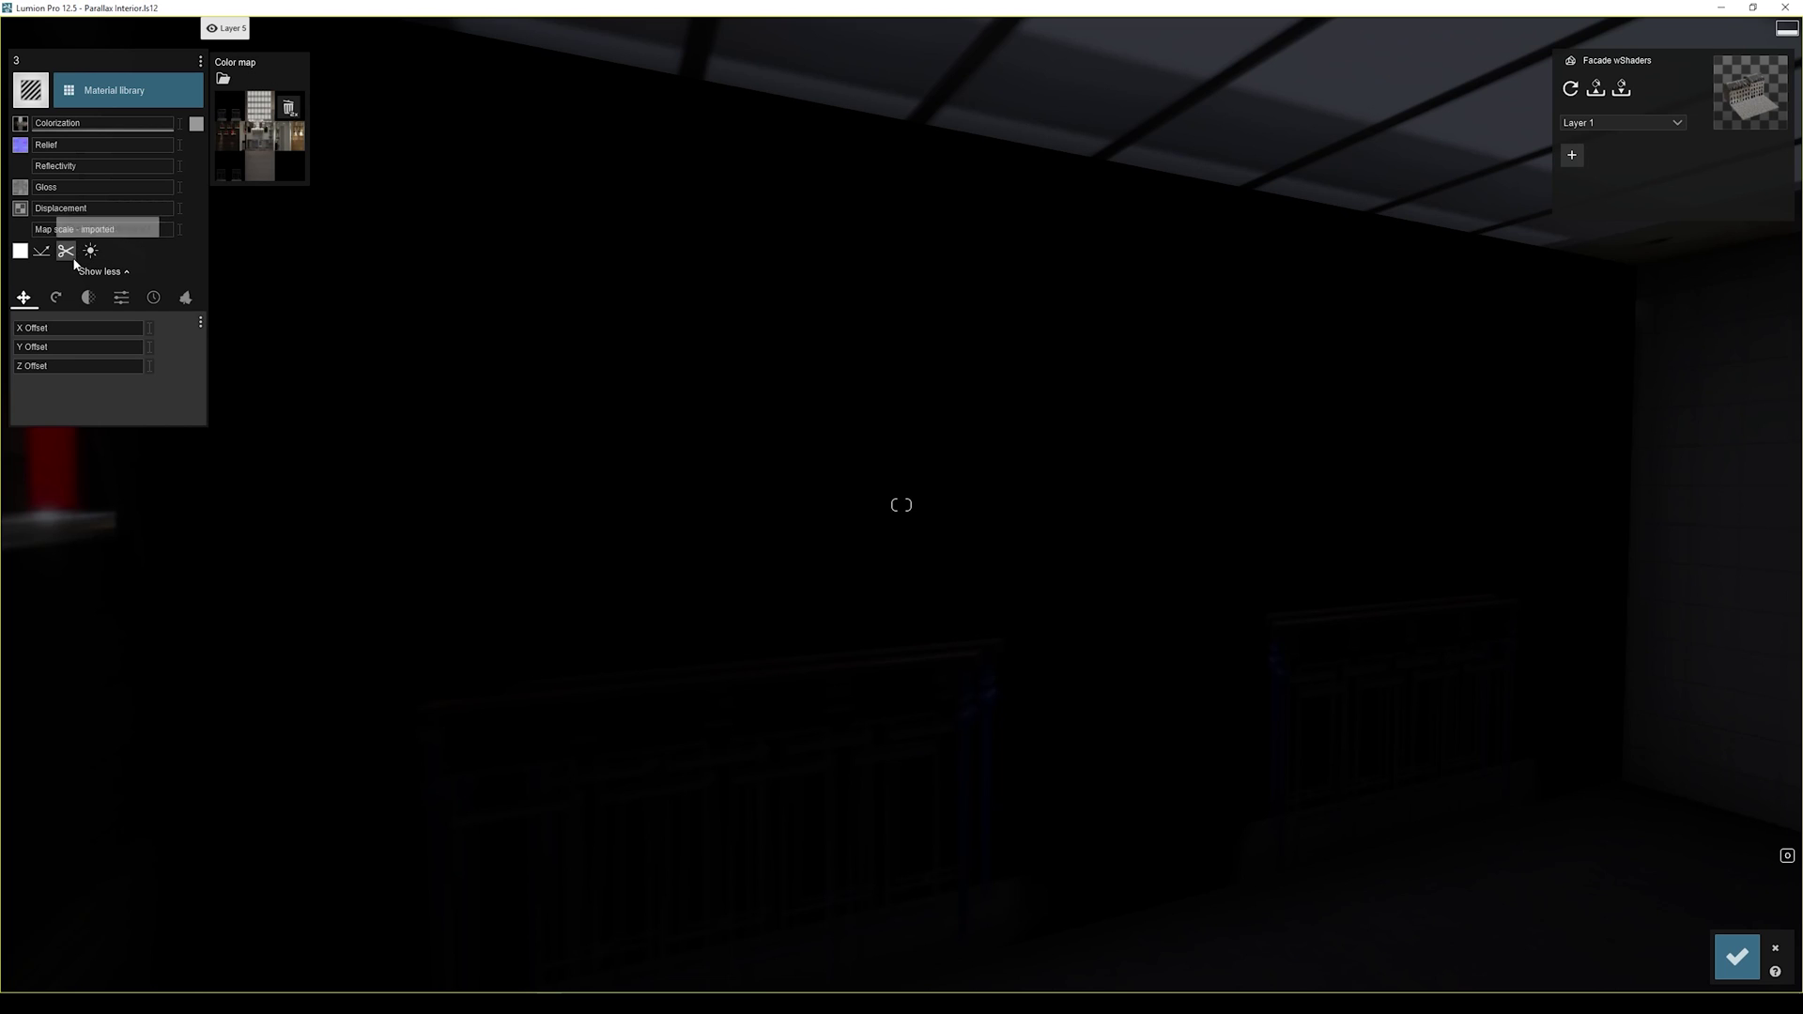
{"action": "left_click", "coordinate": [20, 251]}
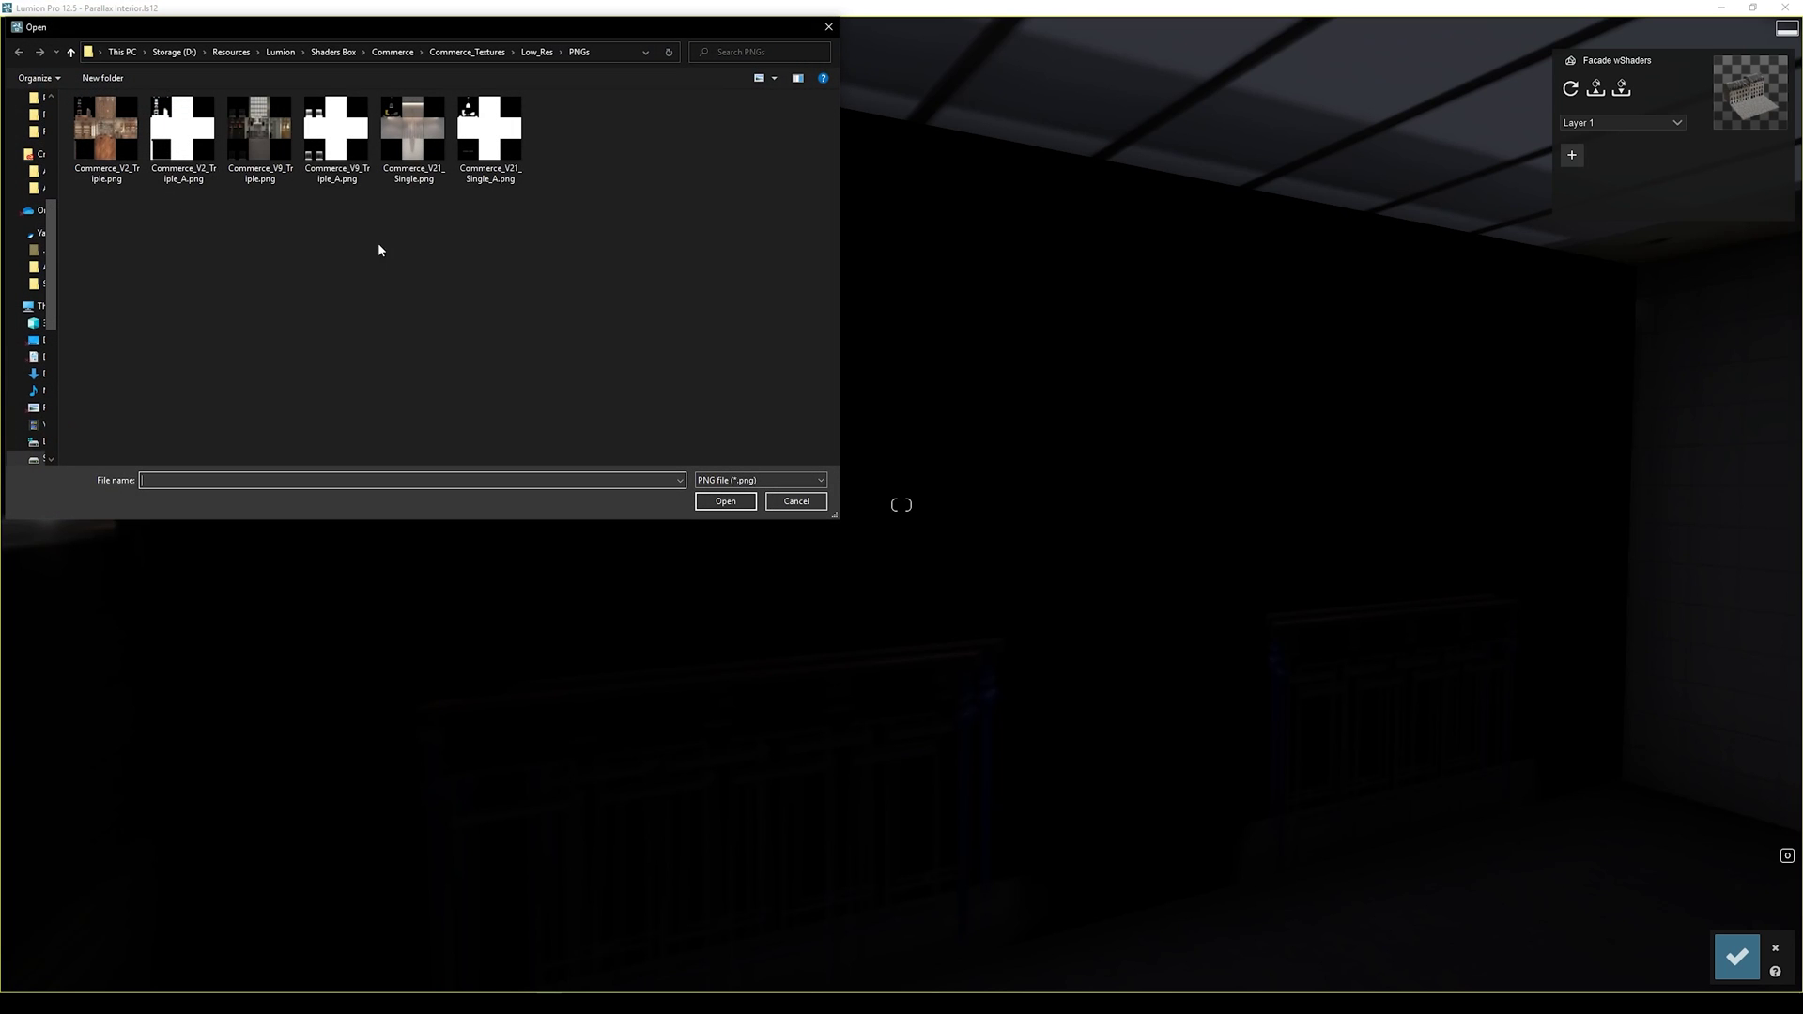
{"action": "left_click", "coordinate": [336, 136]}
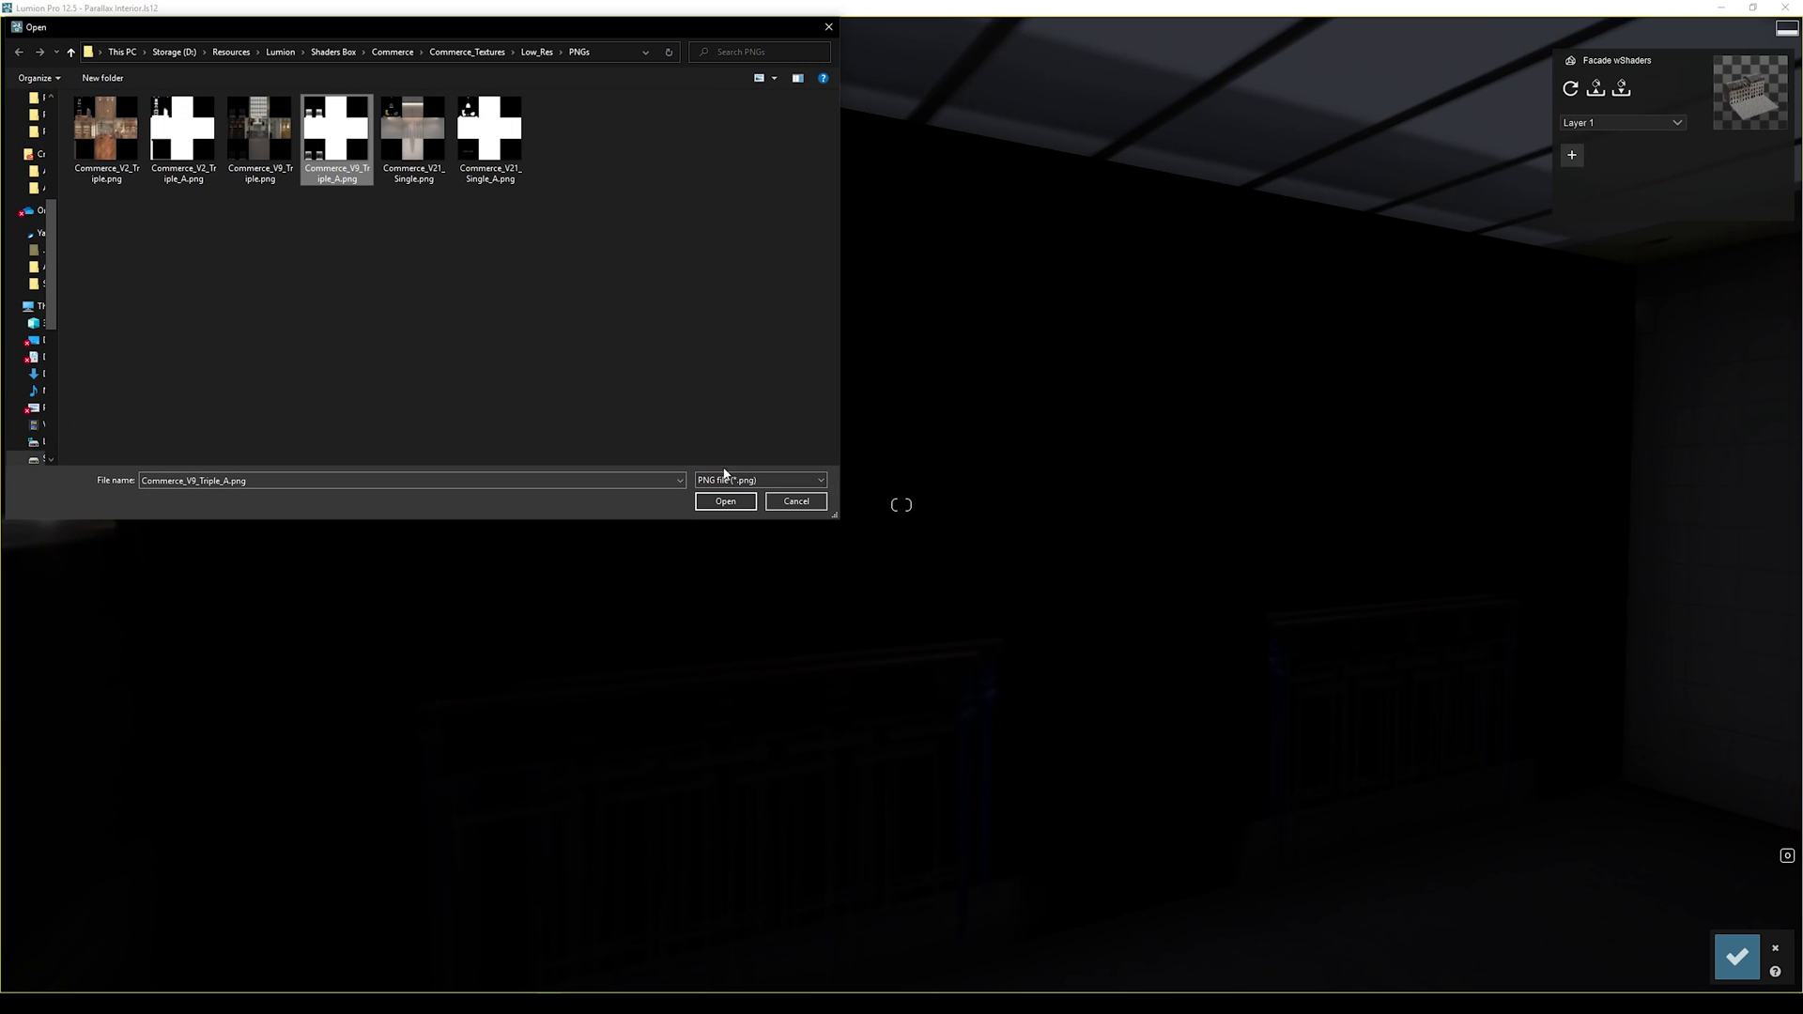
{"action": "left_click", "coordinate": [724, 501]}
Step: Raise the emissive of interior material 3 slightly to brighten the kitchen interior
{"action": "right_click_drag", "start_coordinate": [742, 478], "coordinate": [1127, 460]}
{"action": "mouse_move", "coordinate": [901, 504]}
{"action": "right_mouse_down"}
{"action": "mouse_move", "coordinate": [845, 507]}
{"action": "mouse_move", "coordinate": [1004, 499]}
{"action": "mouse_move", "coordinate": [934, 504]}
{"action": "right_mouse_up"}
{"action": "key", "text": "s"}
{"action": "key", "text": "w"}
{"action": "key", "text": "w"}
{"action": "key", "text": "a"}
{"action": "key", "text": "d"}
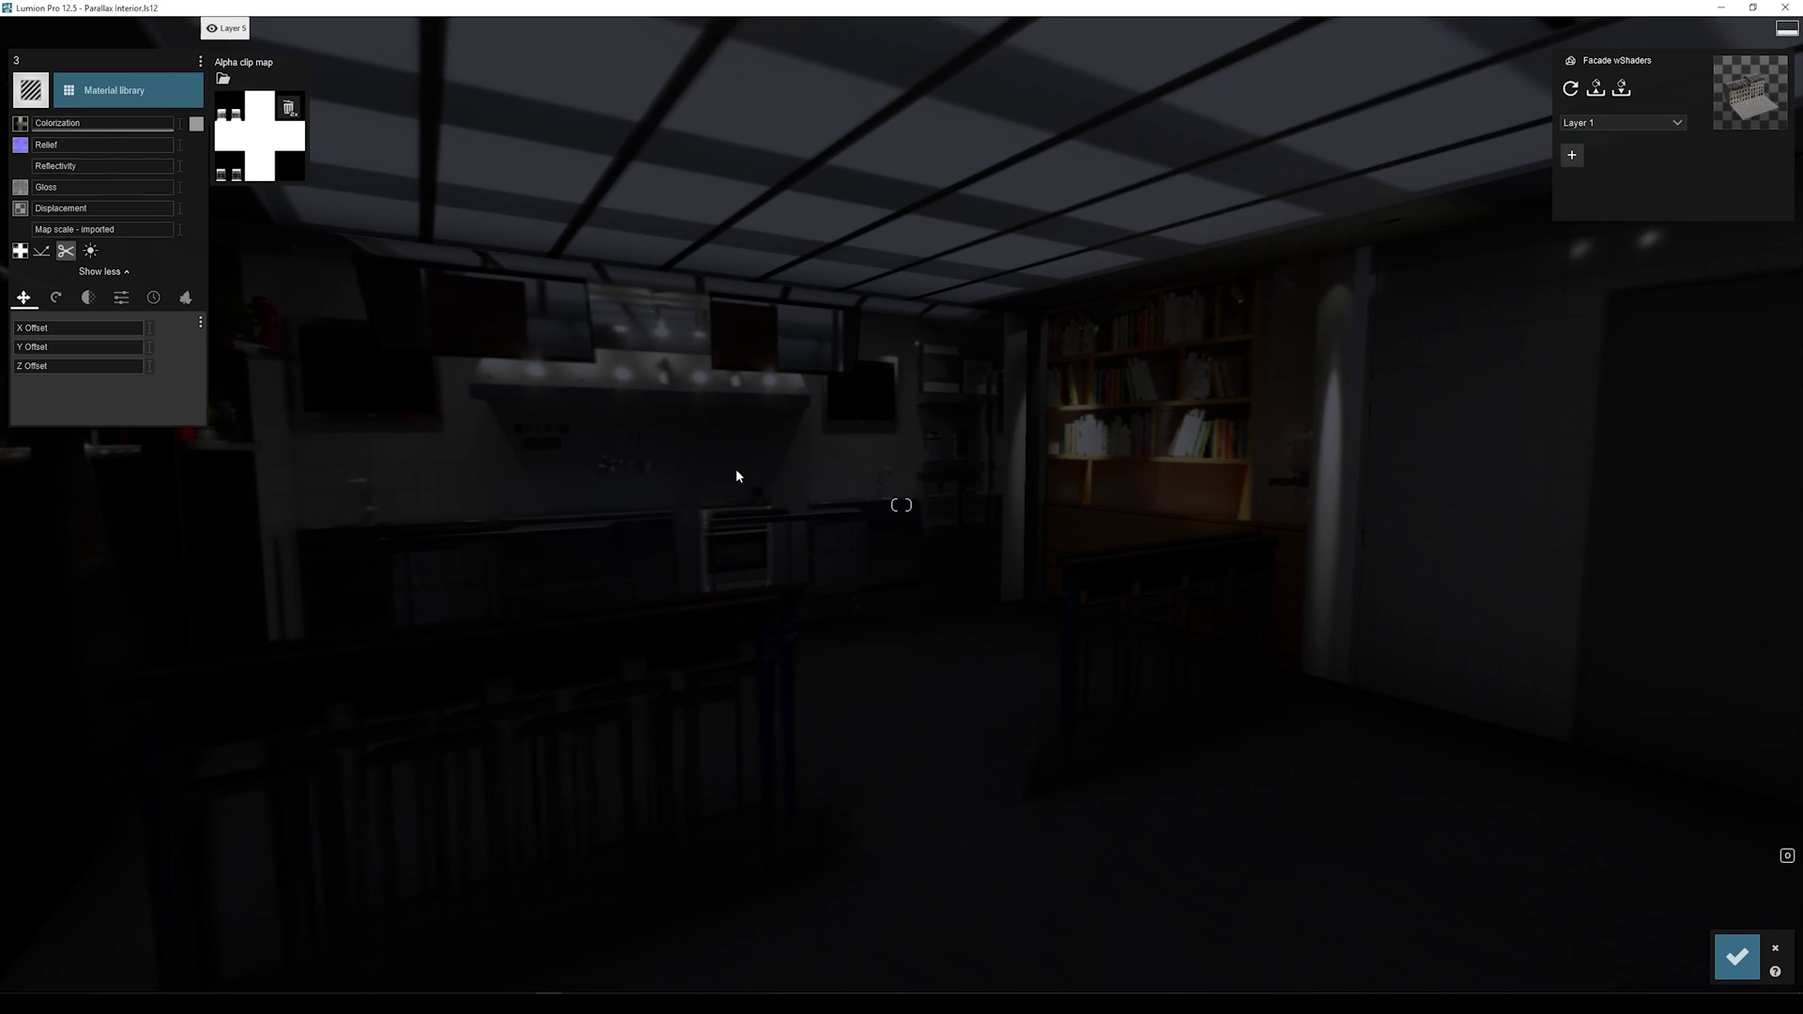
{"action": "left_click", "coordinate": [126, 301]}
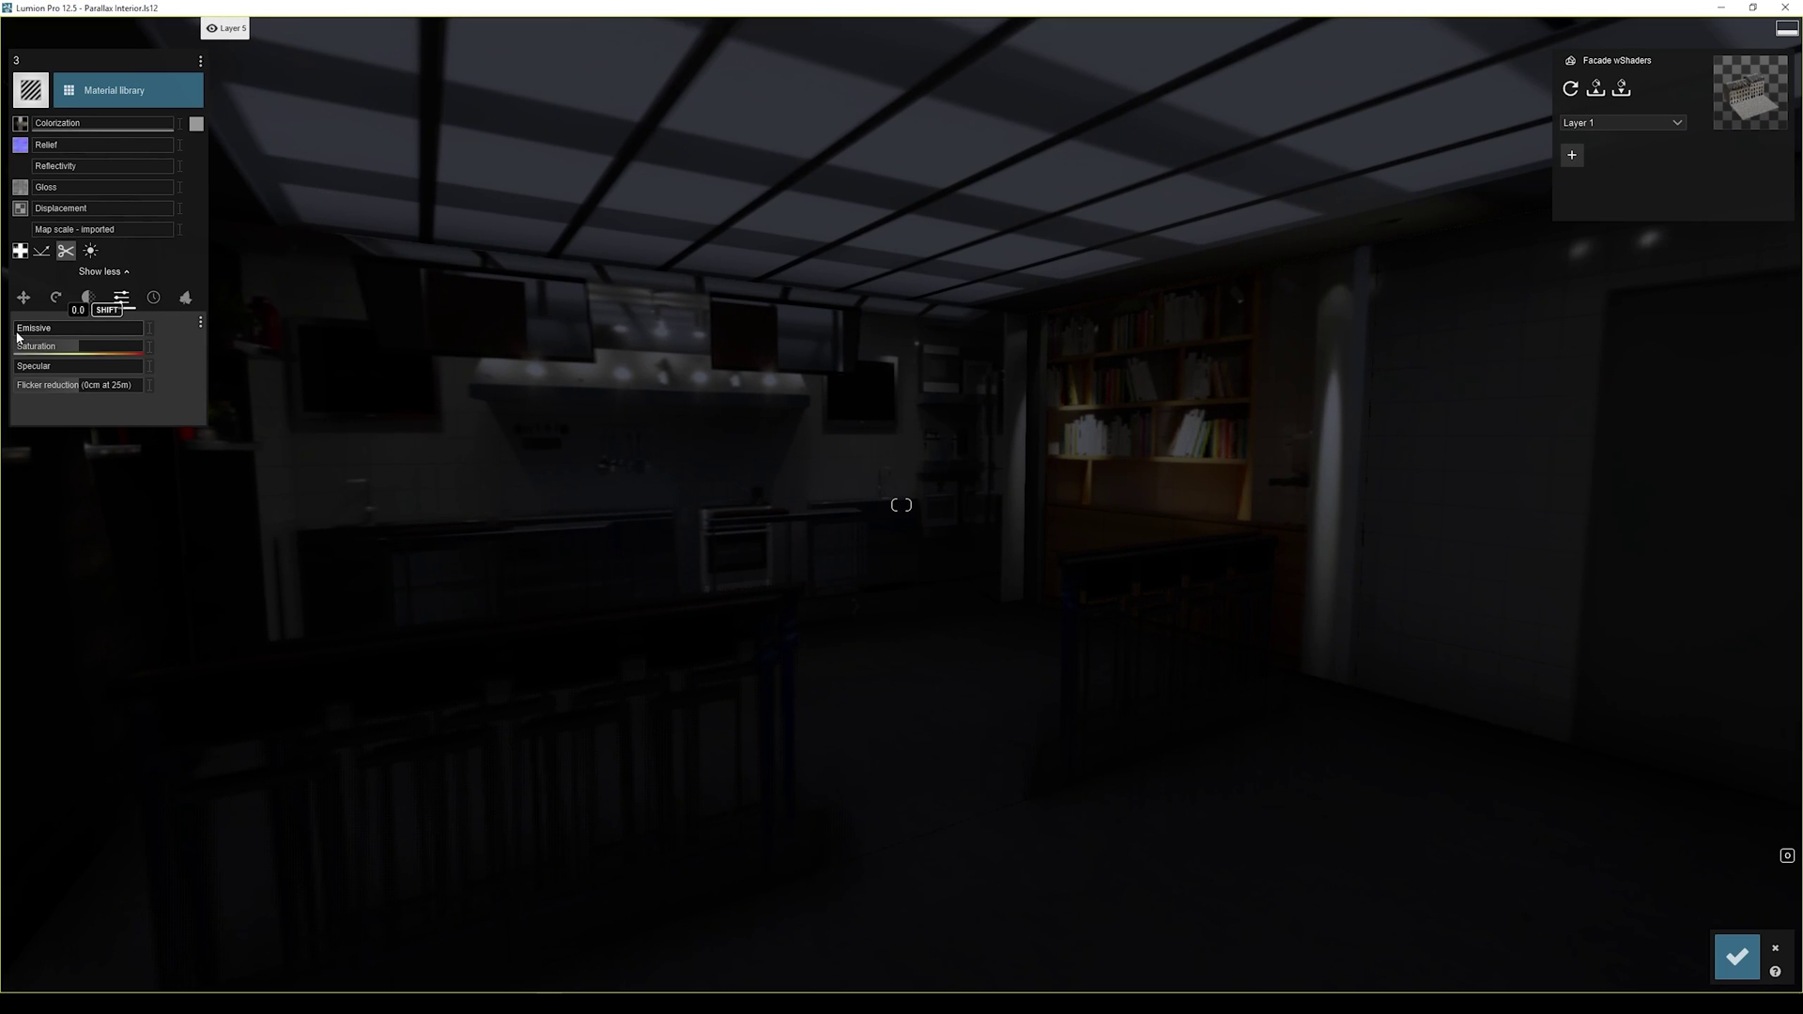
{"action": "left_click_drag", "start_coordinate": [19, 333], "coordinate": [17, 330]}
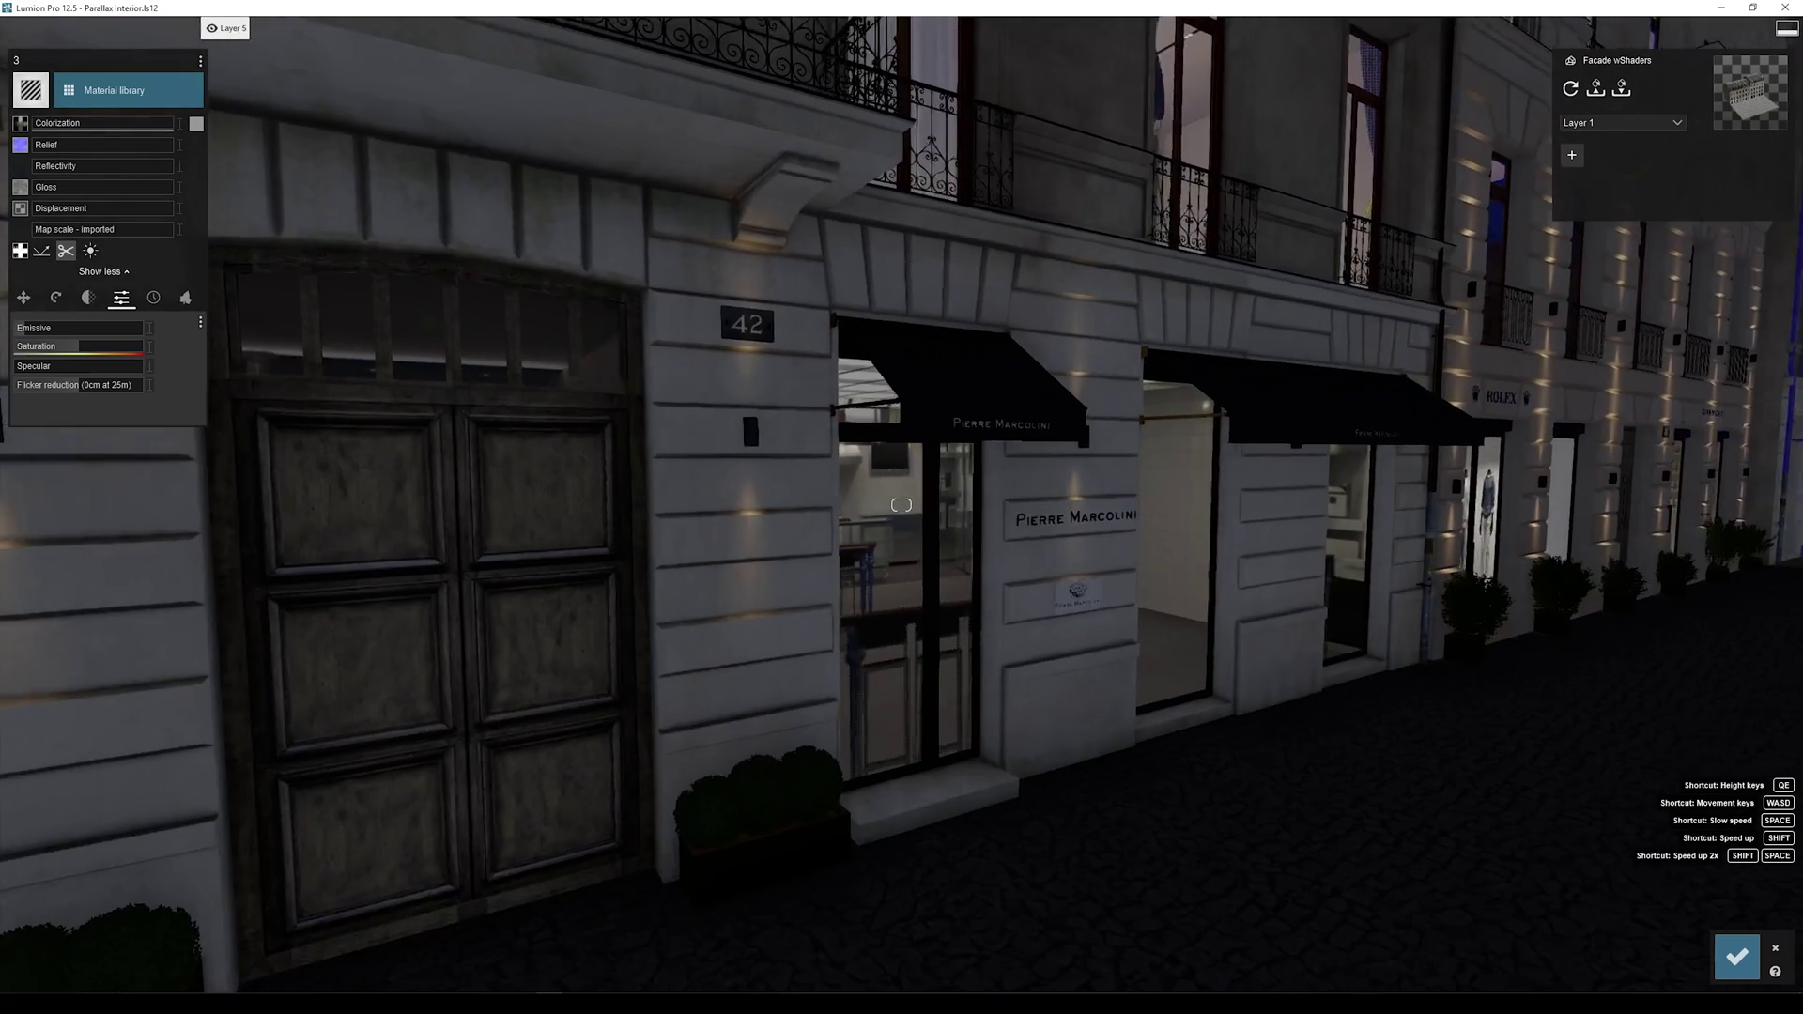
Step: Examine from the street how the kitchen interior looks through the Pierre Marcolini shop windows at different angles
{"action": "key", "text": "d"}
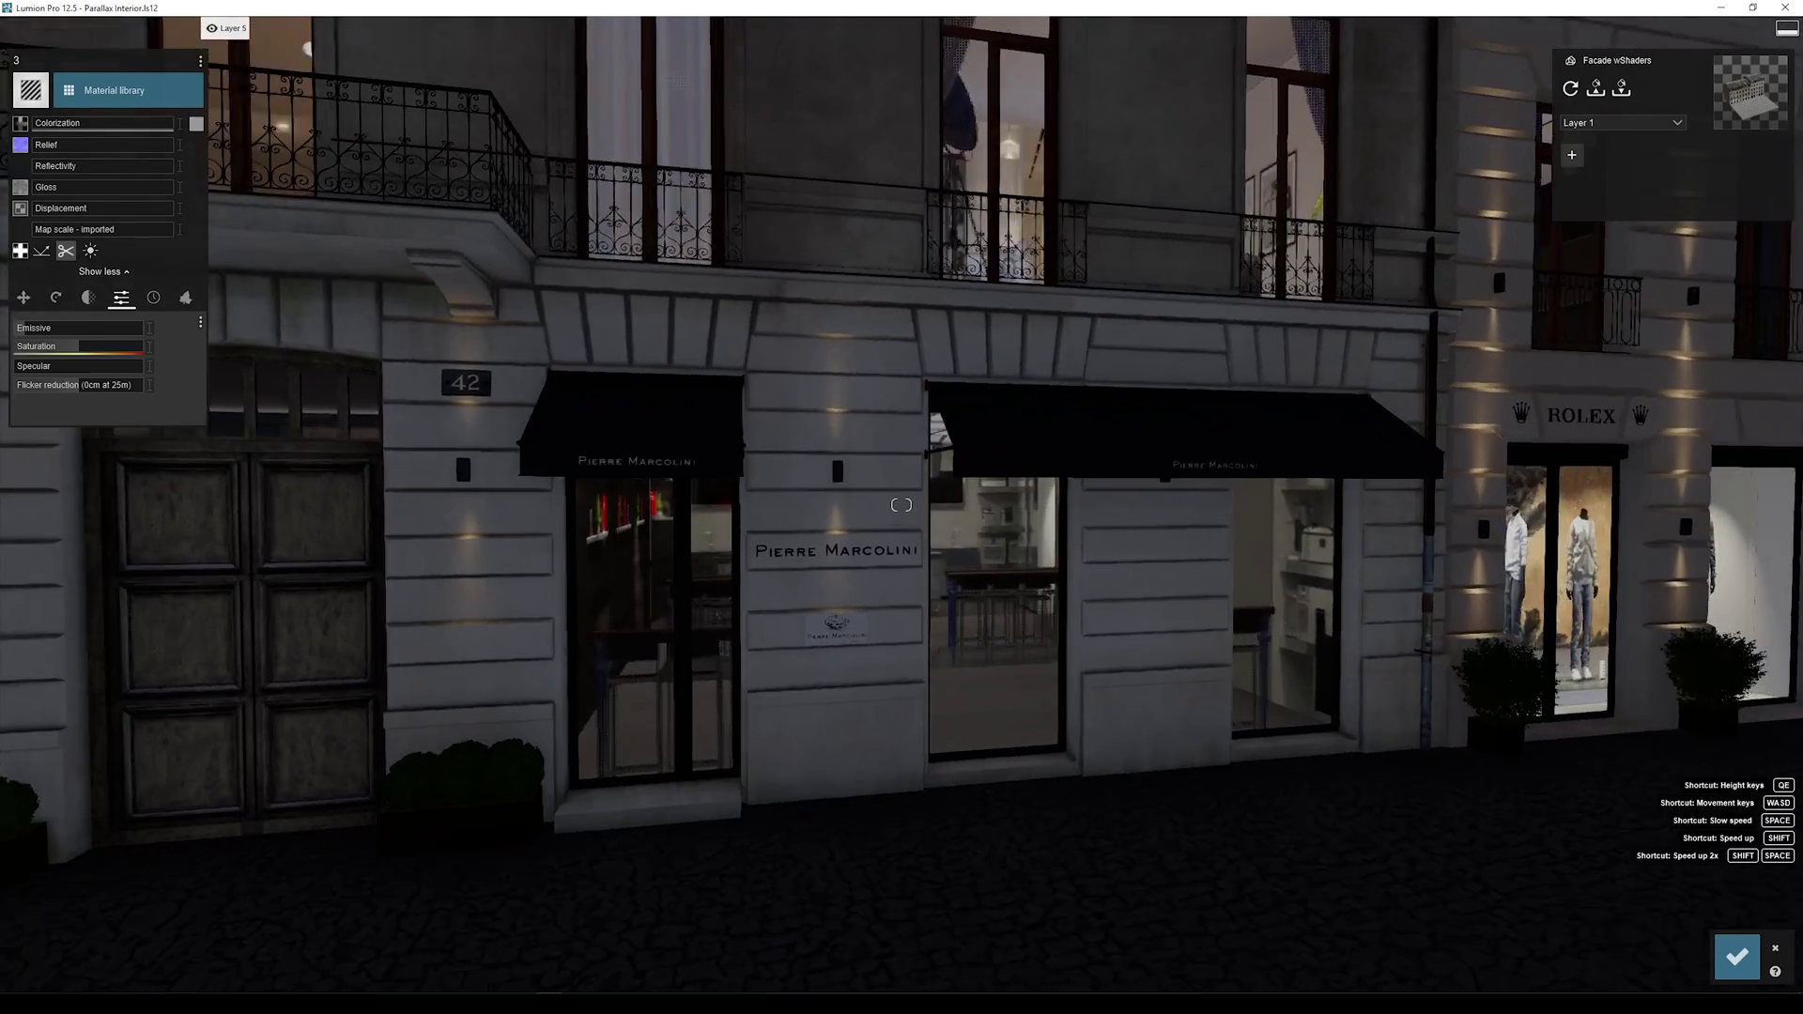
{"action": "key", "text": "d"}
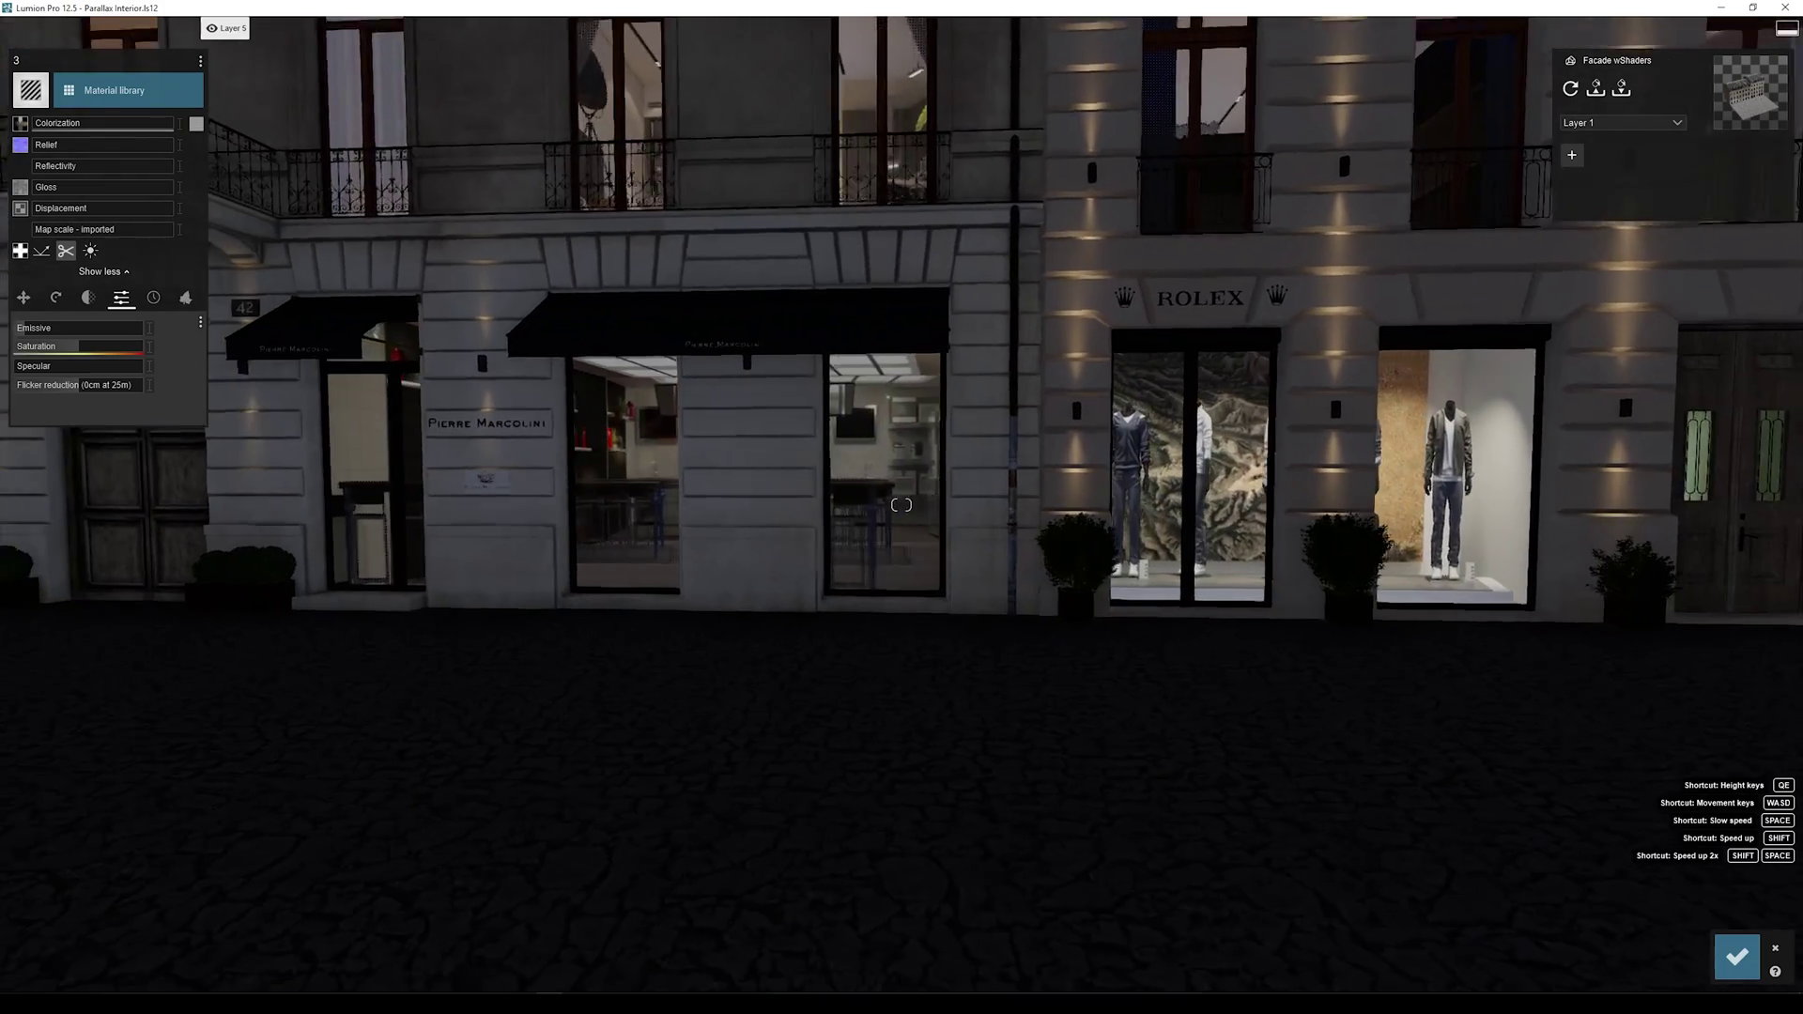
{"action": "key", "text": "a"}
{"action": "key", "text": "w"}
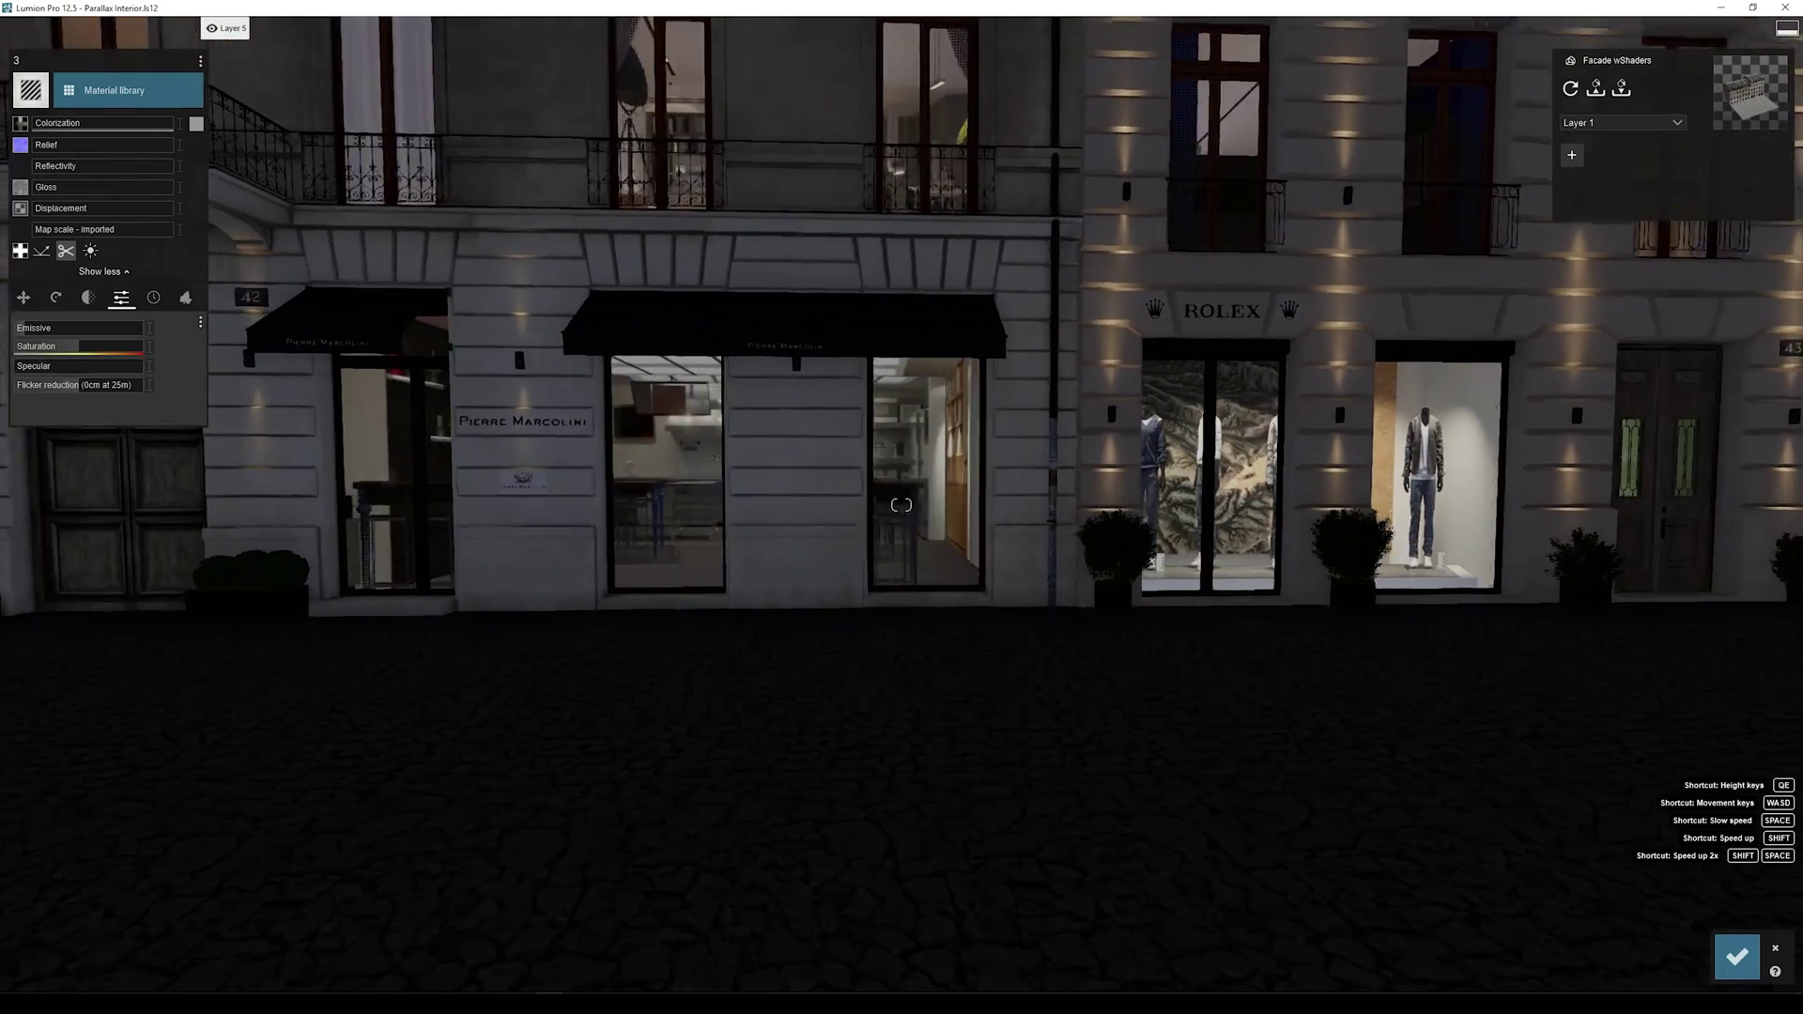
{"action": "key", "text": "a"}
{"action": "key", "text": "w"}
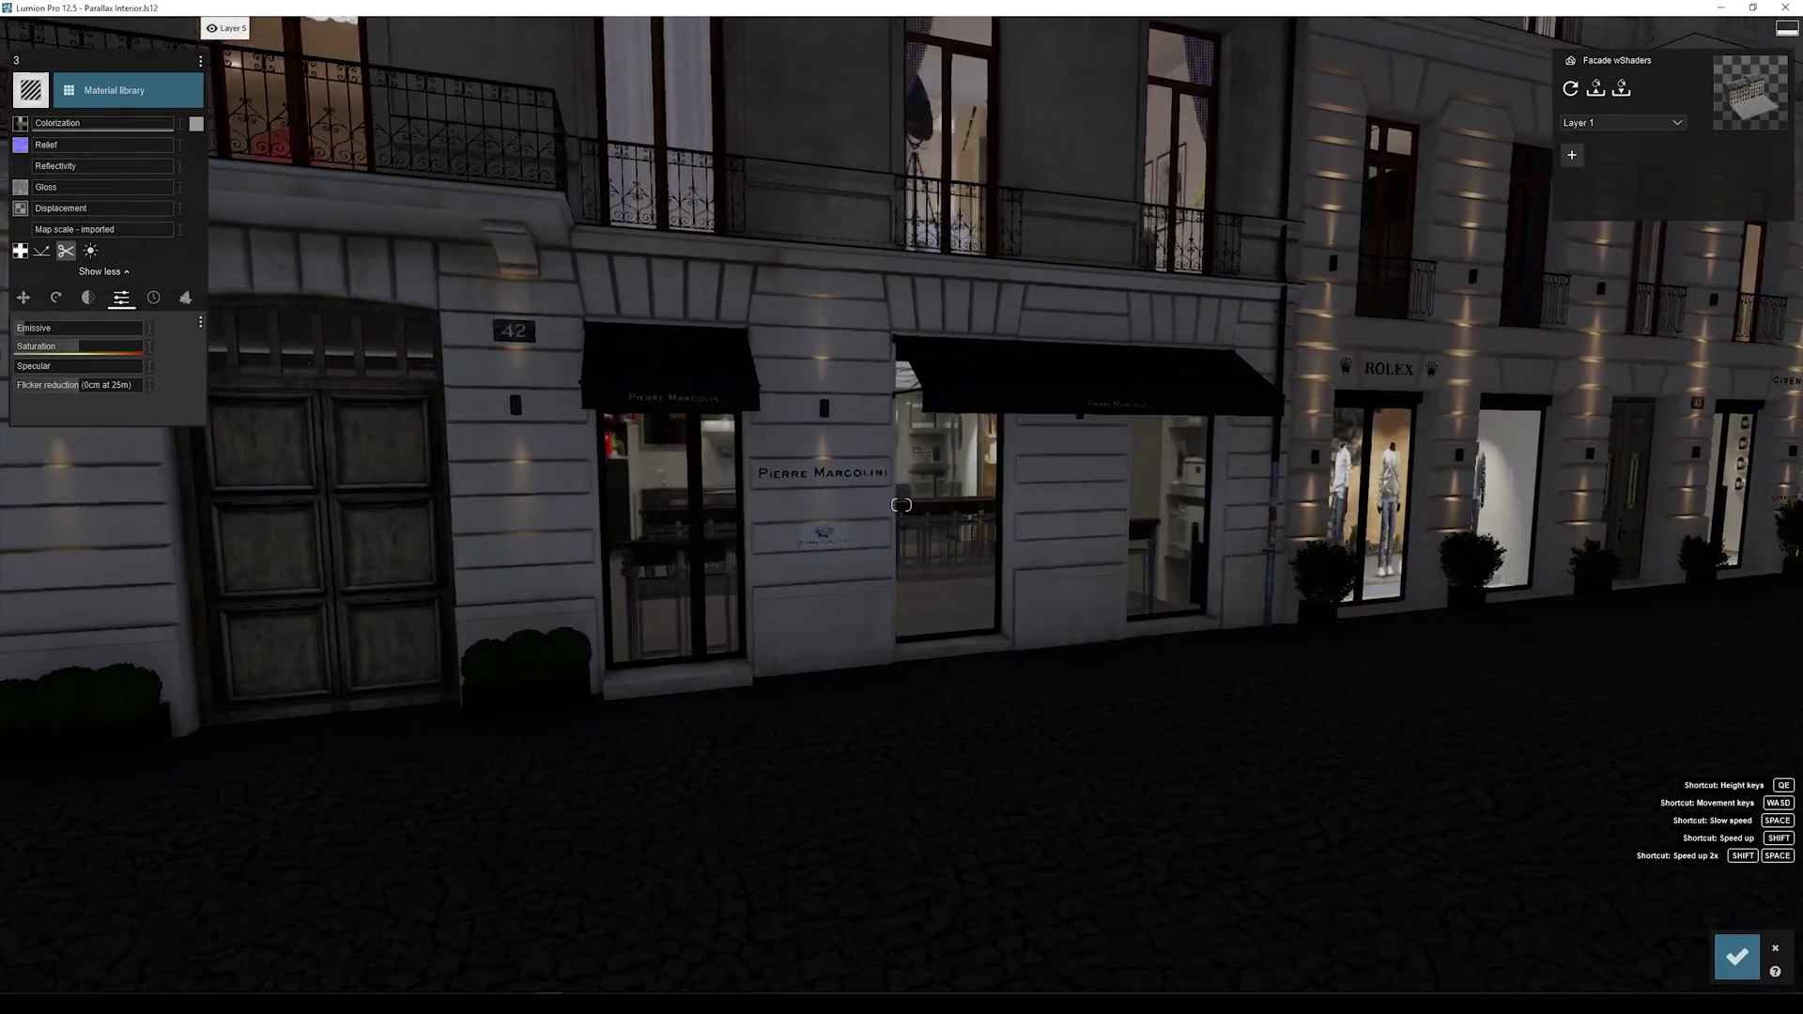
{"action": "key", "text": "w"}
{"action": "right_click_drag", "start_coordinate": [901, 505], "coordinate": [605, 524]}
{"action": "key", "text": "w"}
{"action": "key", "text": "a"}
{"action": "key", "text": "d"}
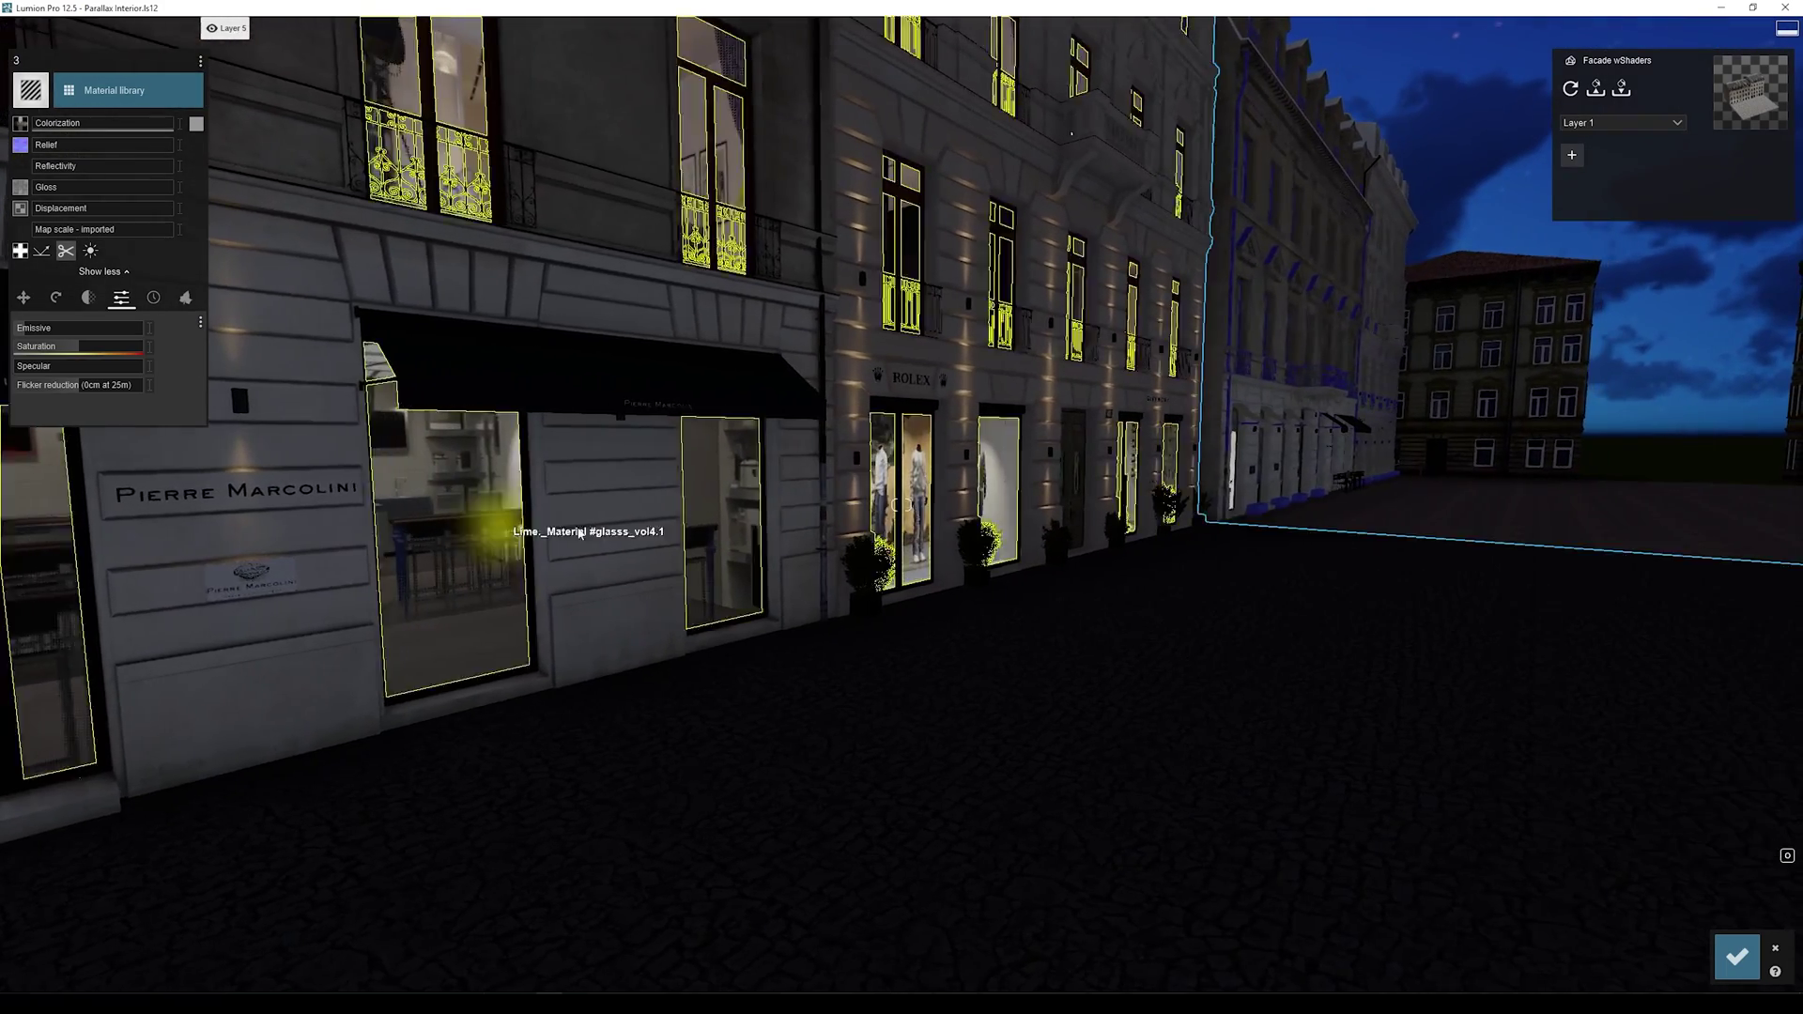
{"action": "right_click_drag", "start_coordinate": [482, 527], "coordinate": [901, 505]}
{"action": "key", "text": "a"}
{"action": "right_click_drag", "start_coordinate": [629, 548], "coordinate": [616, 547]}
{"action": "key", "text": "d"}
{"action": "key", "text": "a"}
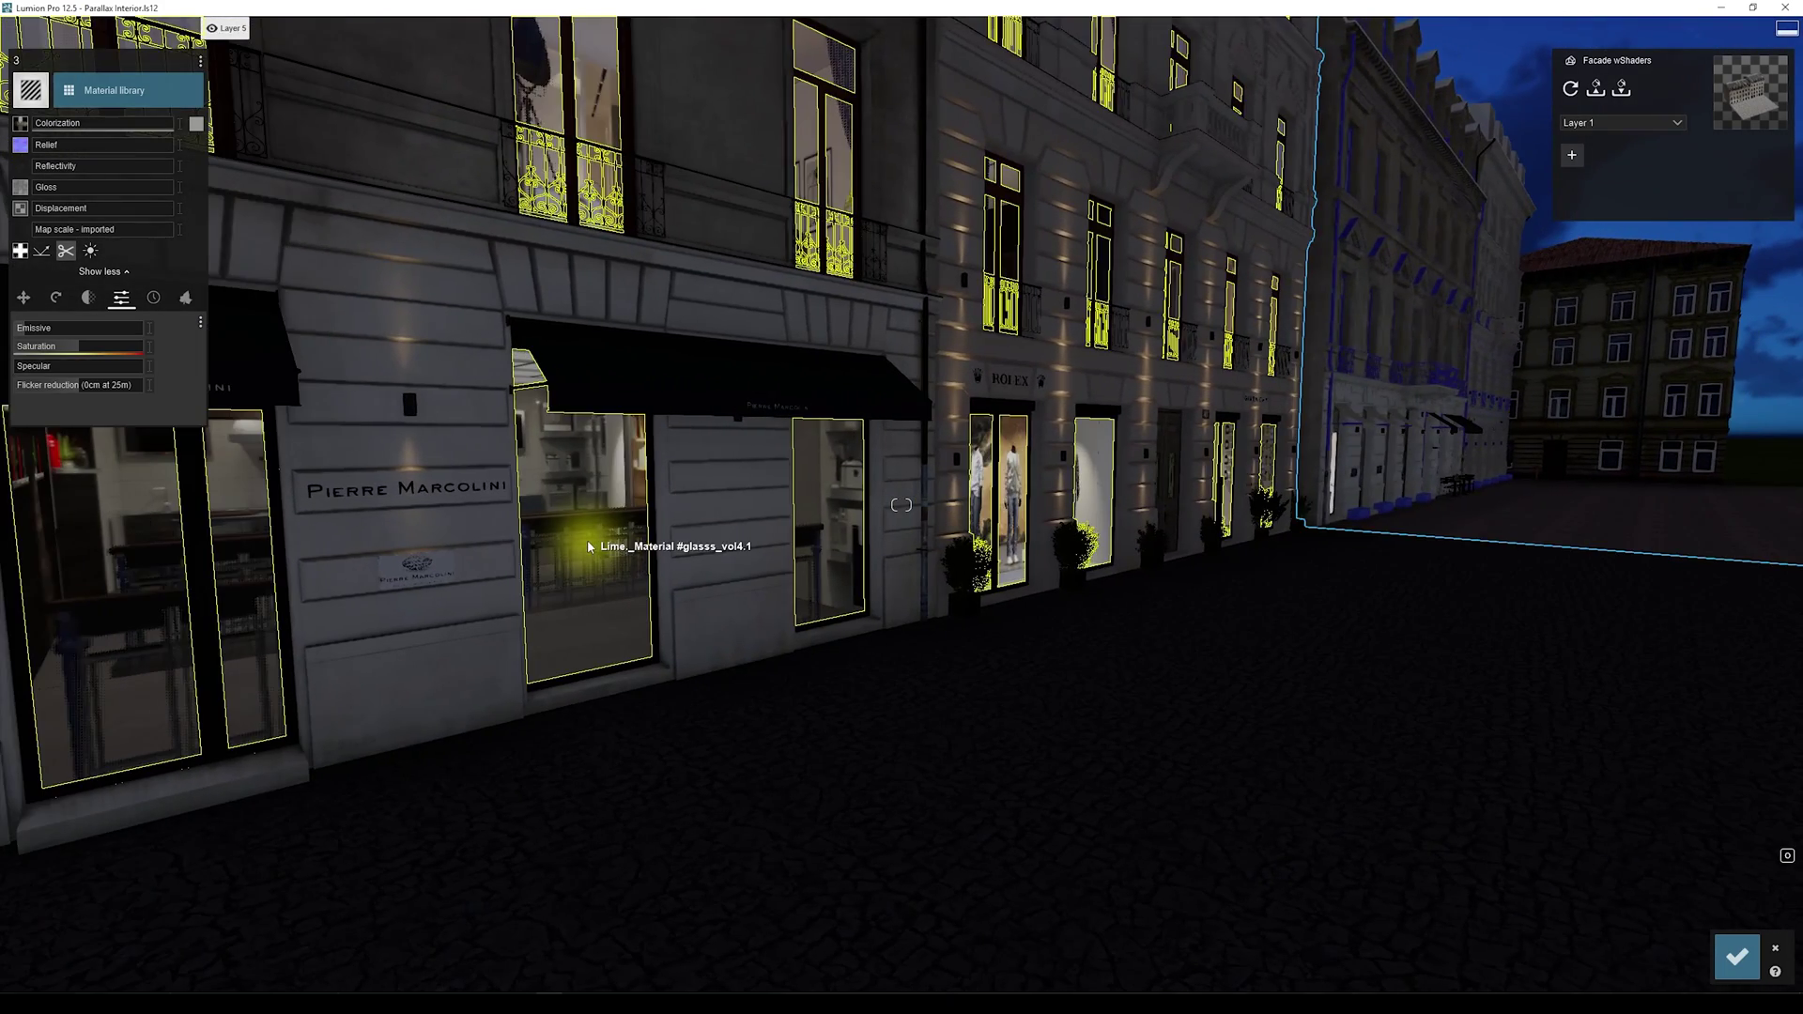
Step: Leave the material editor and show Layer 2 to turn on the light inside the Pierre Marcolini shop
{"action": "key", "text": "s"}
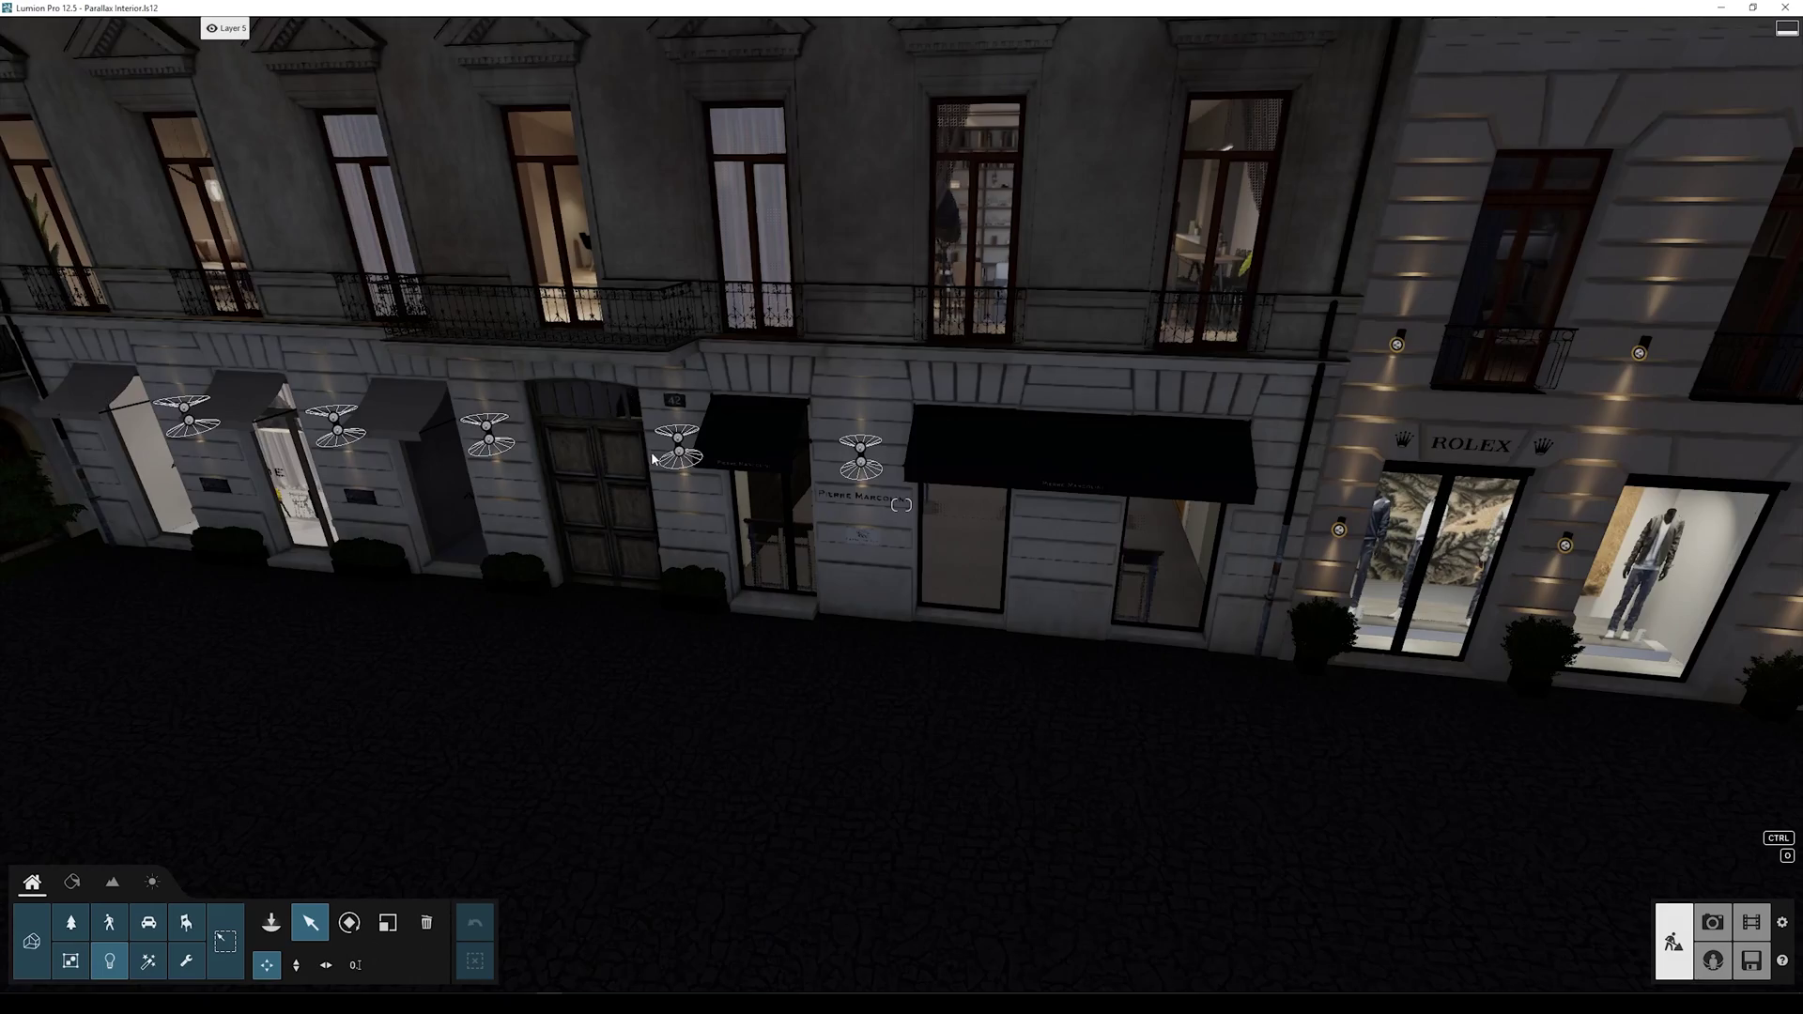
{"action": "key", "text": "w"}
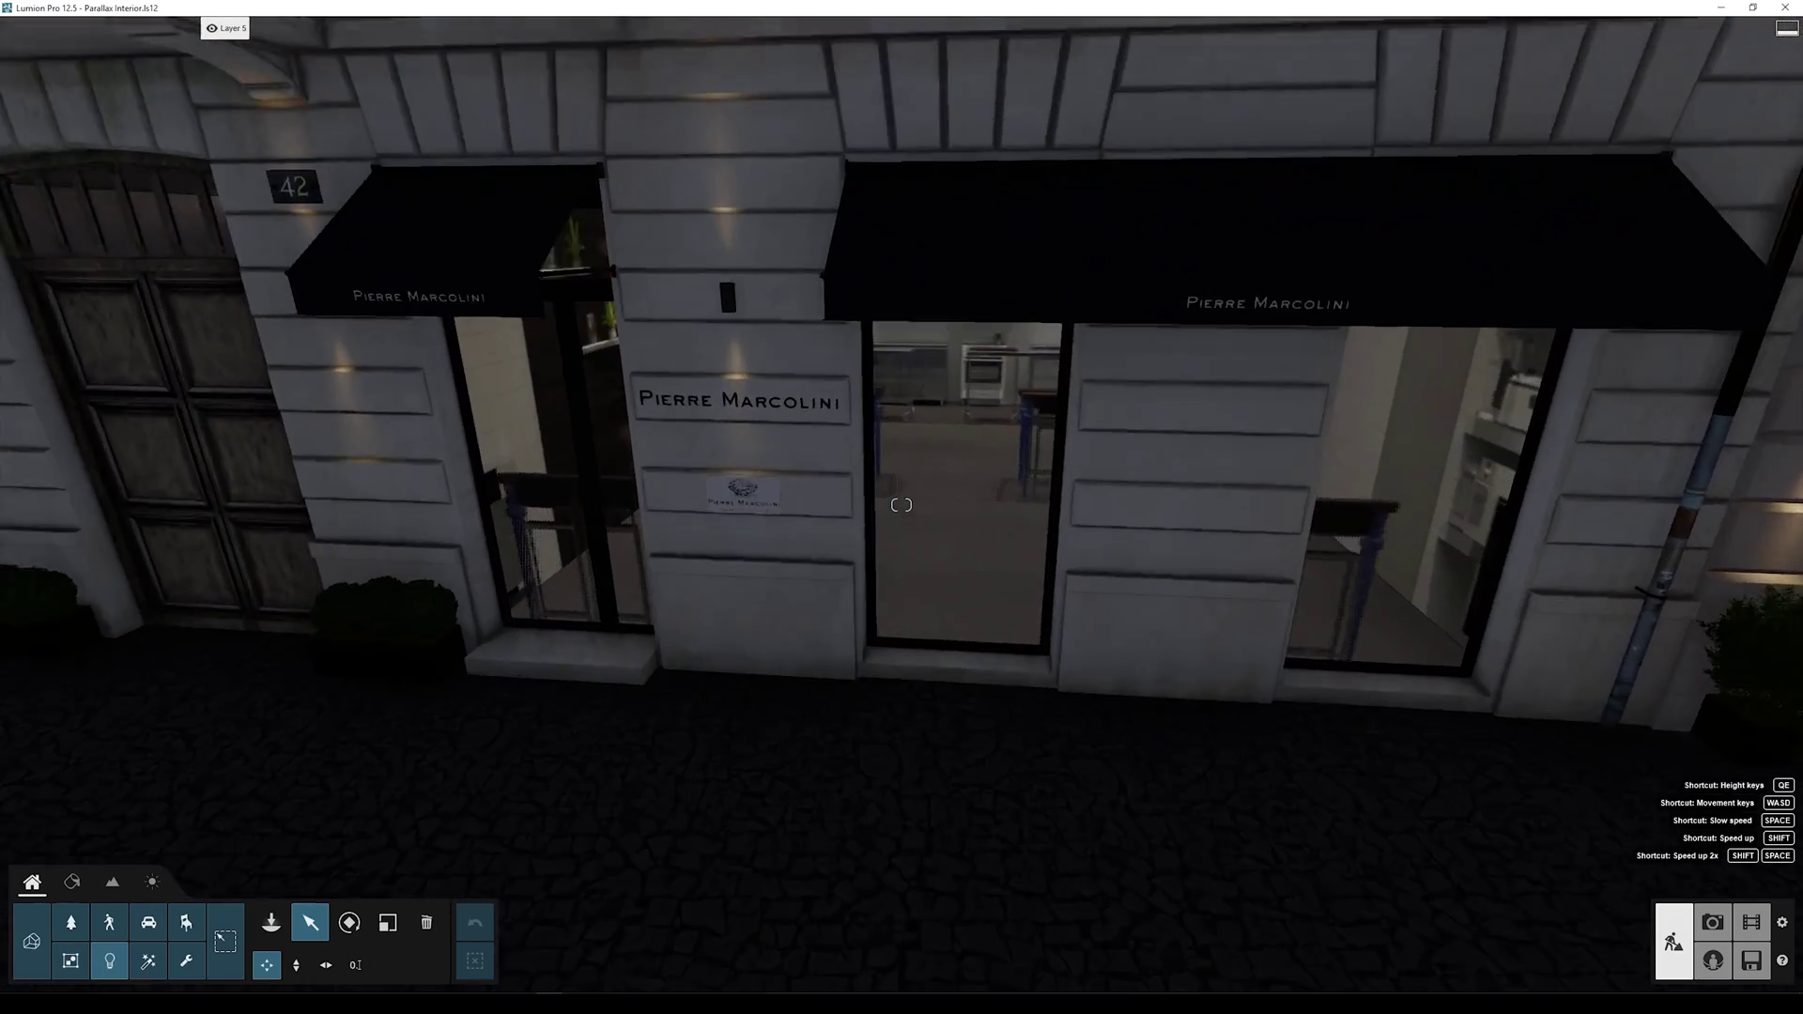
{"action": "key", "text": "s"}
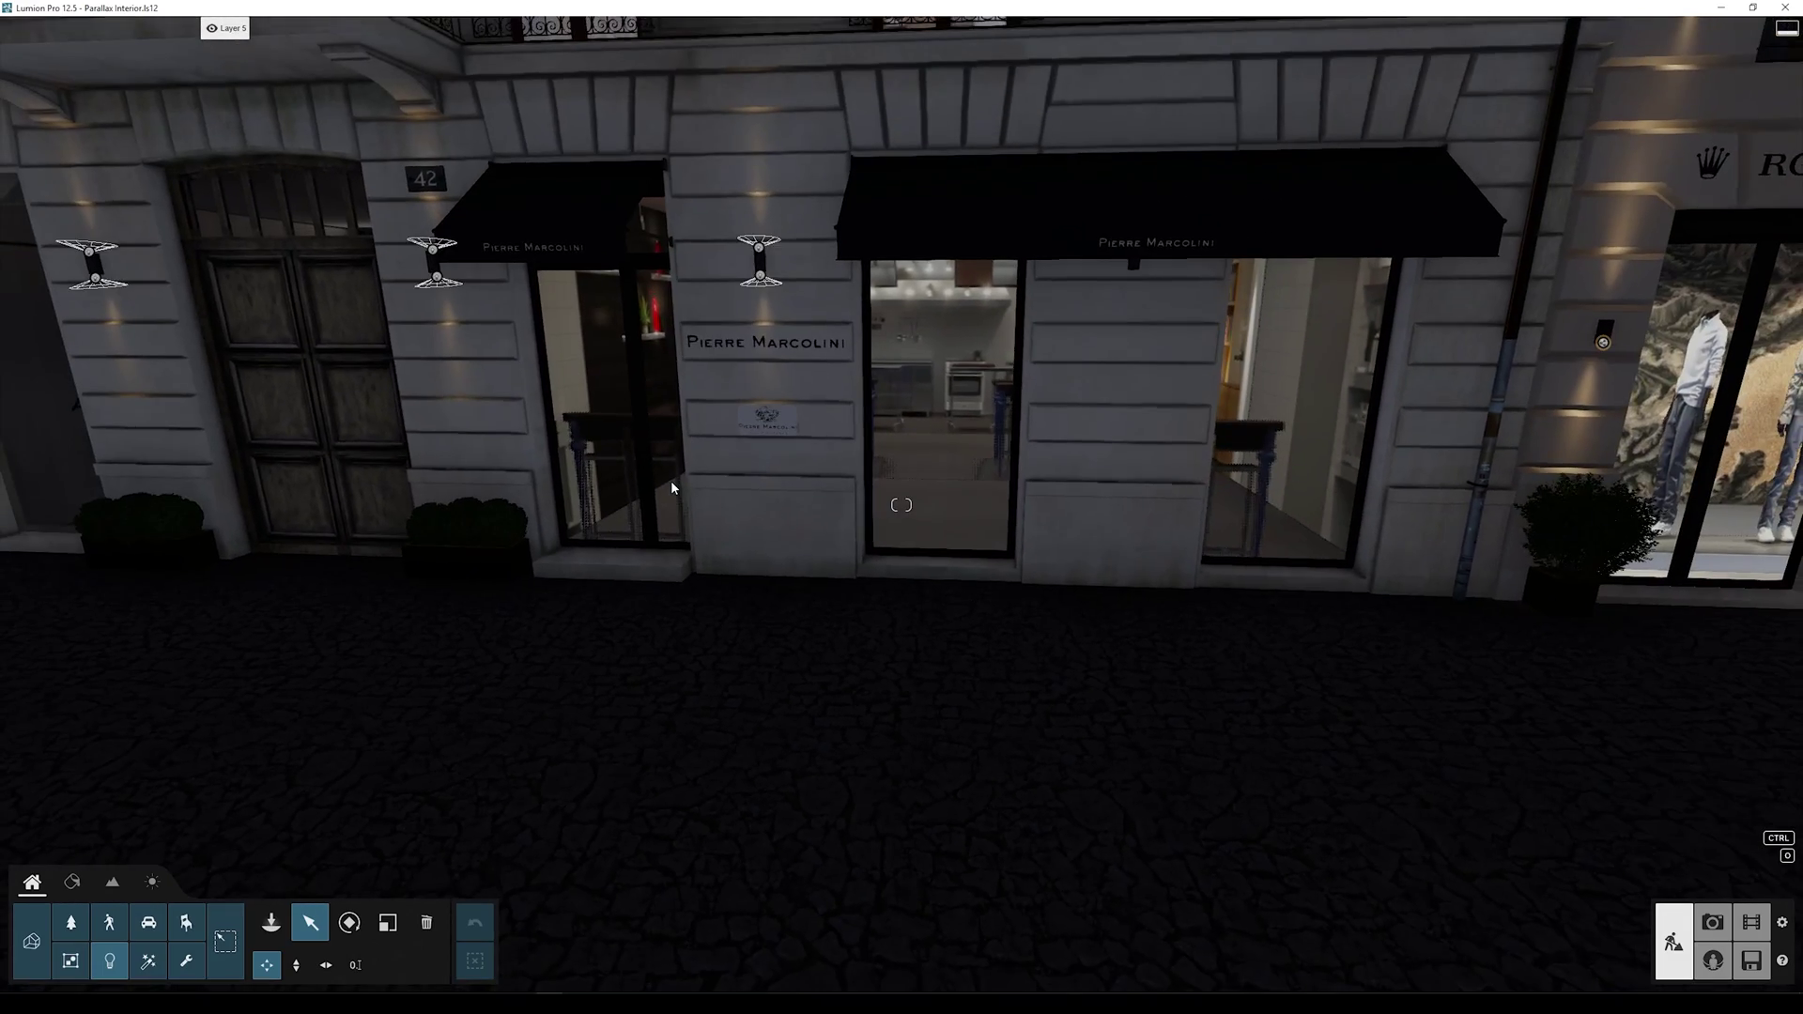
{"action": "right_click_drag", "start_coordinate": [671, 481], "coordinate": [590, 364]}
{"action": "key", "text": "e"}
{"action": "mouse_move", "coordinate": [65, 41]}
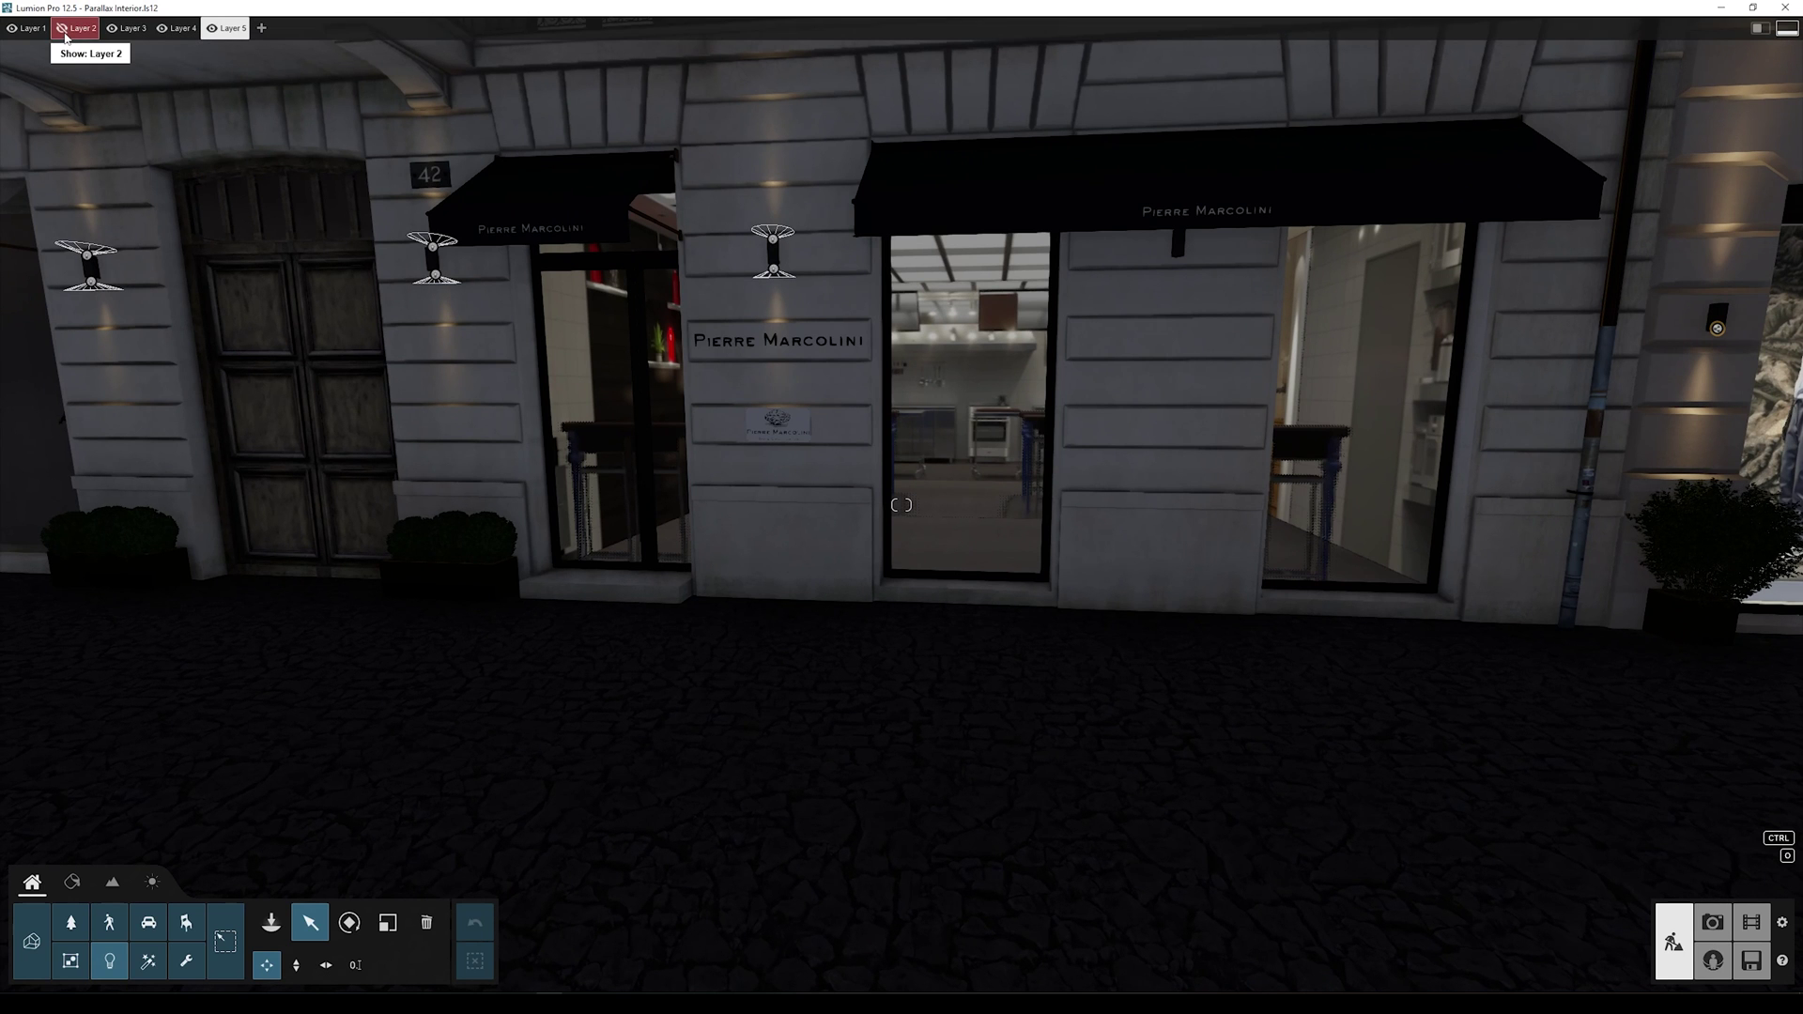
{"action": "left_click", "coordinate": [65, 34]}
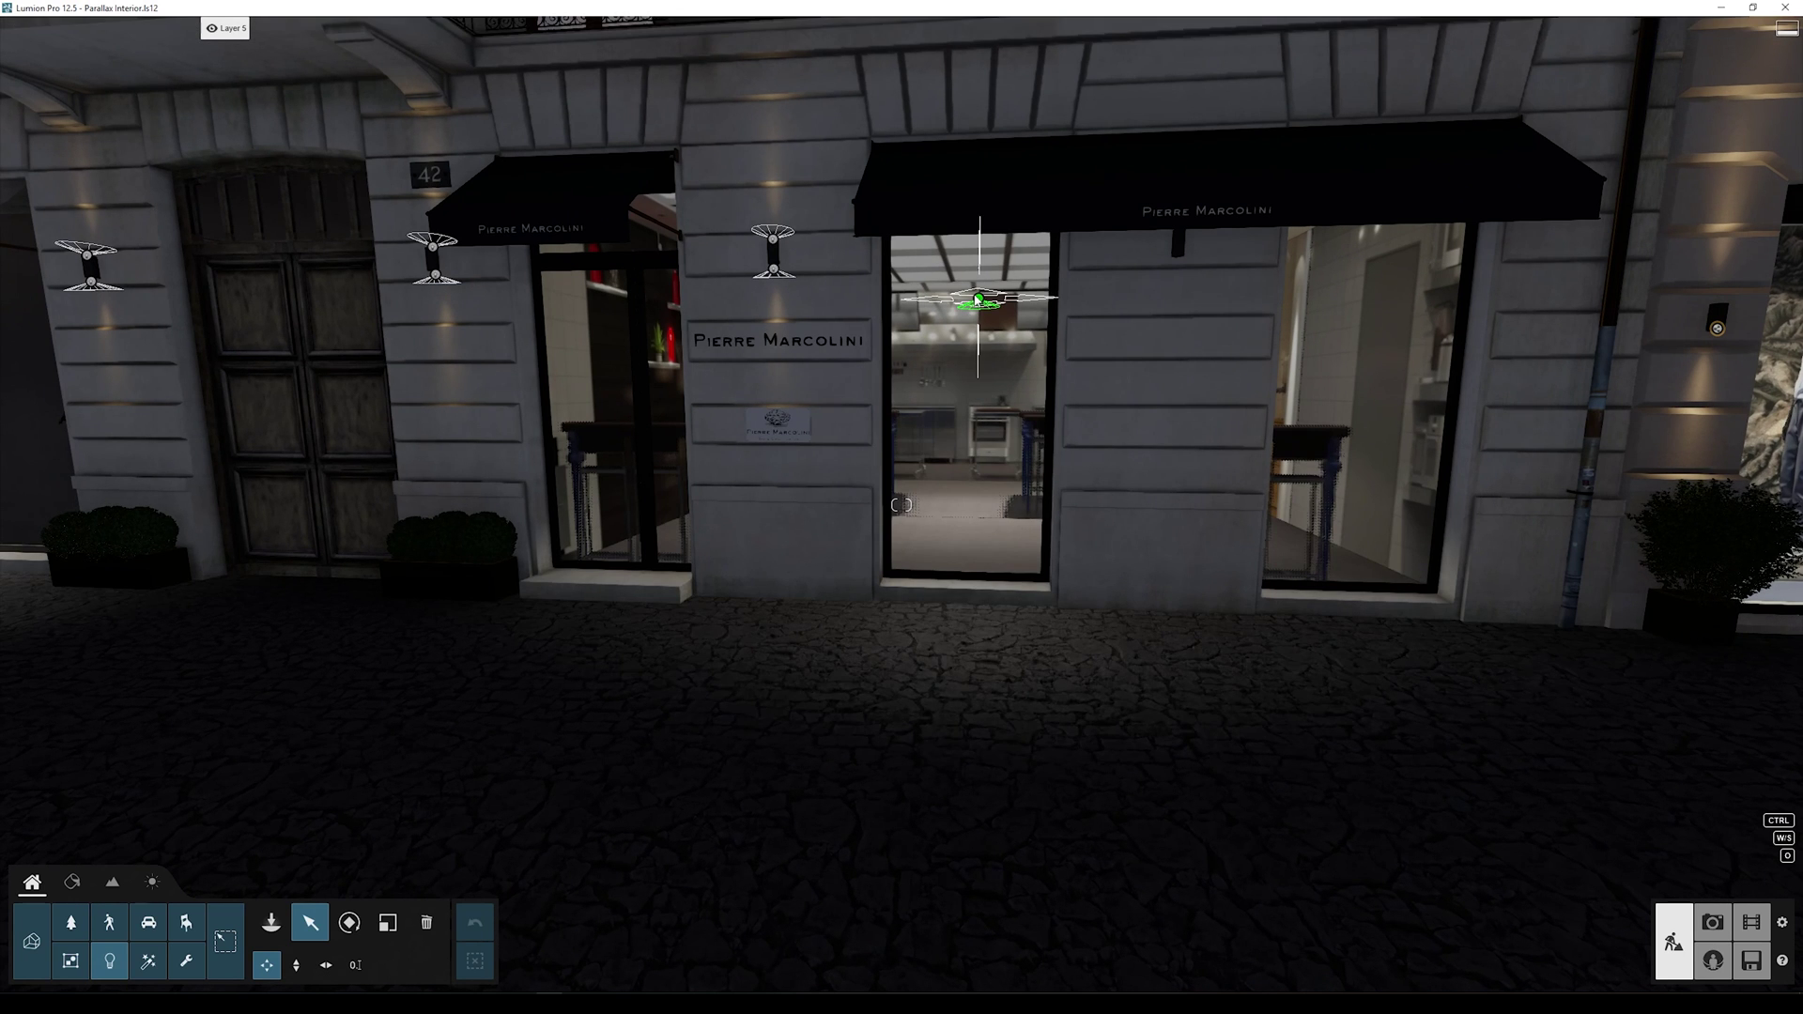
Step: Examine the lit kitchen interior and its light placement from inside, and return to the street view
{"action": "key", "text": "w"}
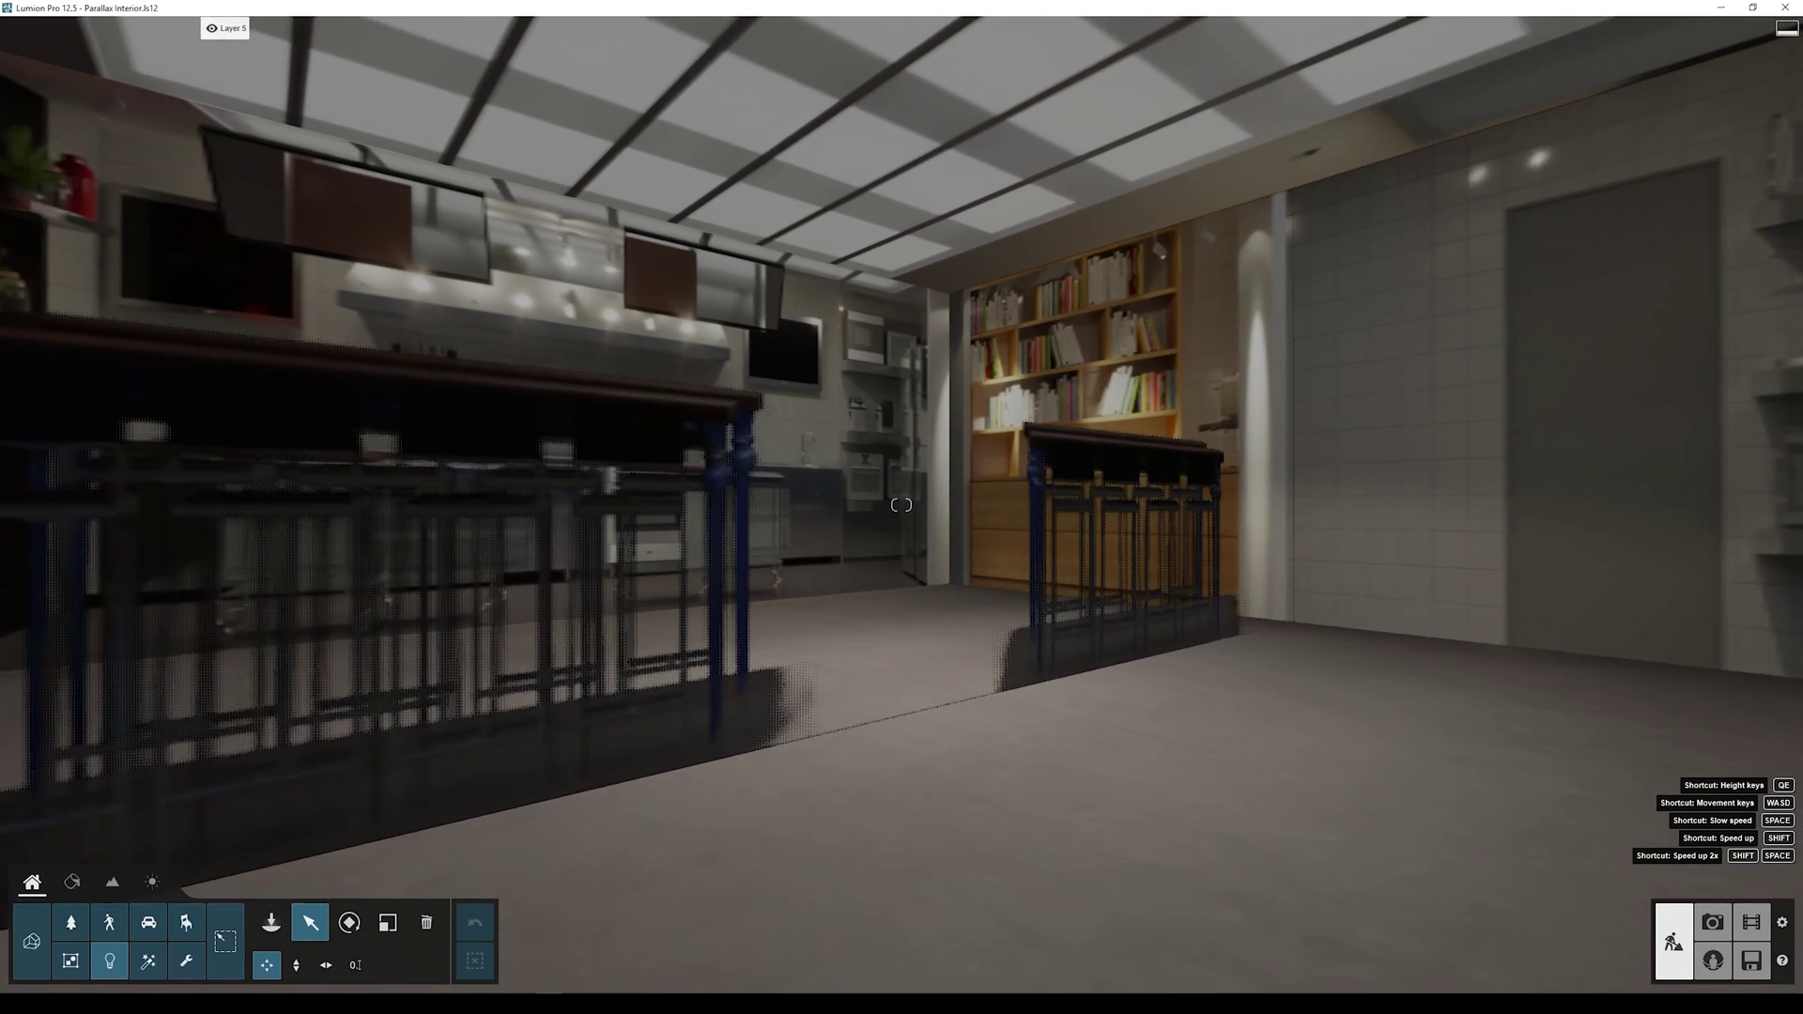
{"action": "right_click_drag", "start_coordinate": [901, 657], "coordinate": [997, 584]}
{"action": "key", "text": "q"}
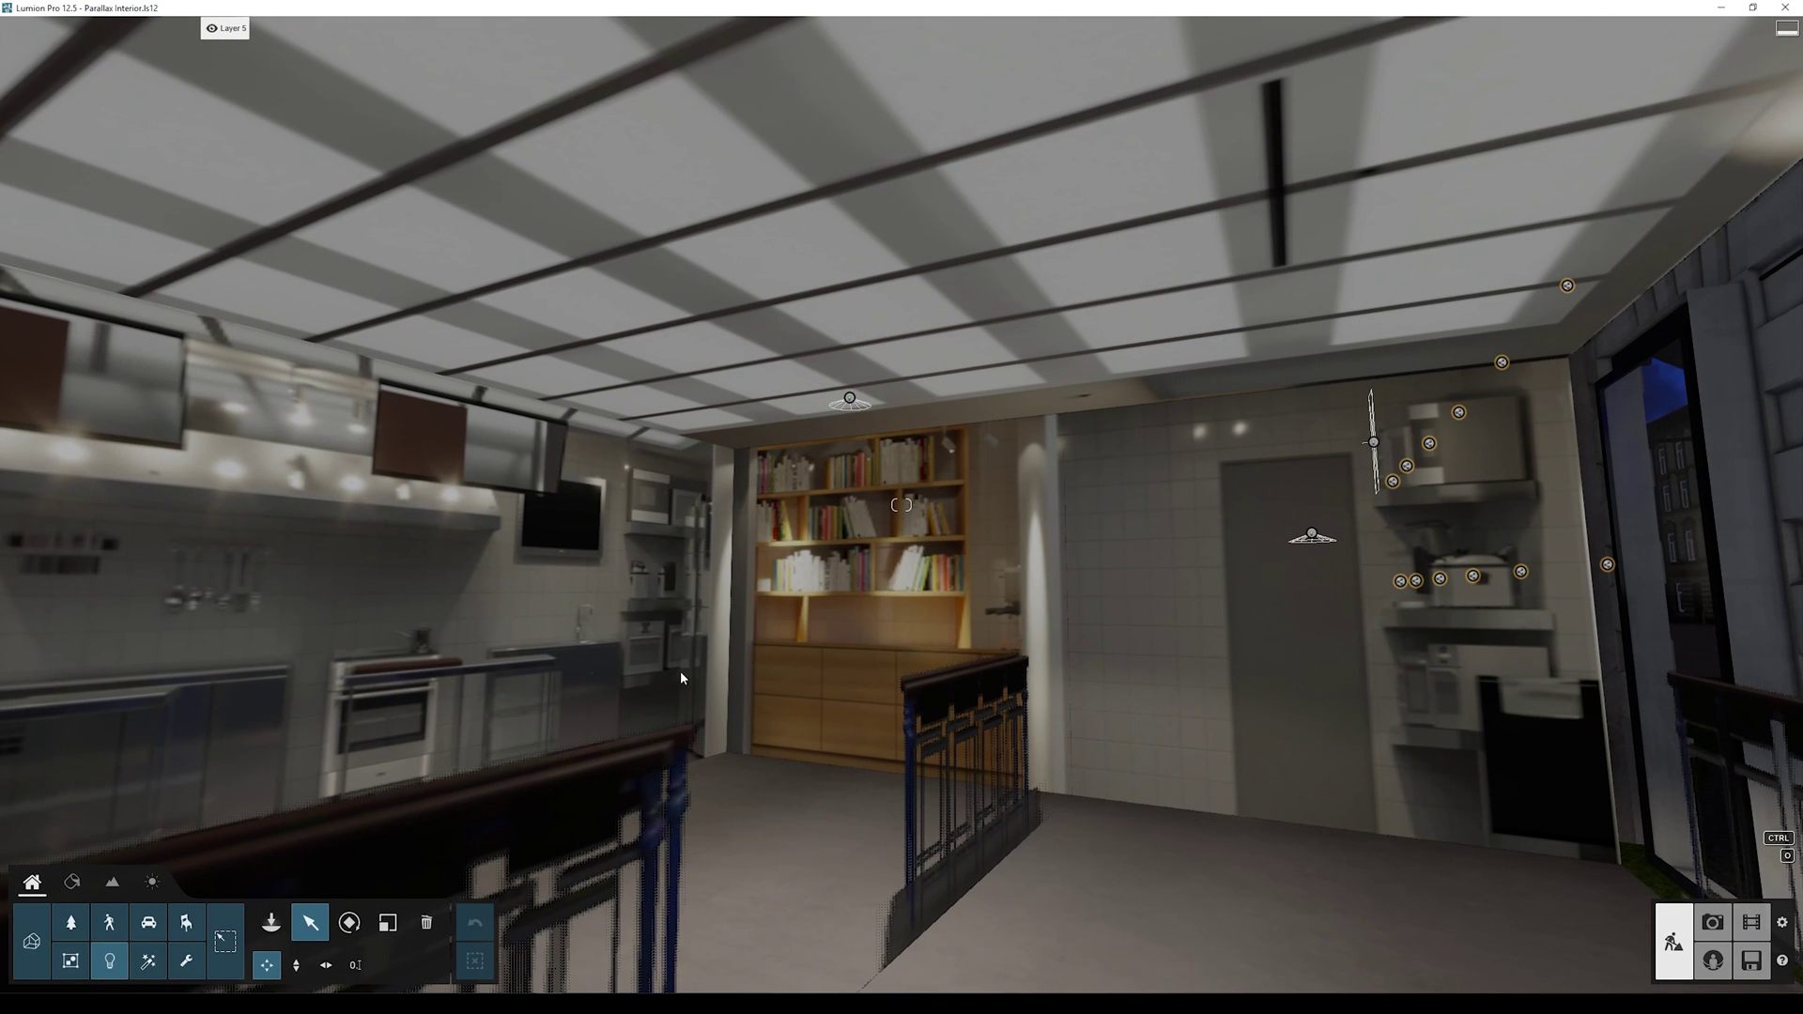
{"action": "key", "text": "s"}
{"action": "right_click_drag", "start_coordinate": [805, 650], "coordinate": [842, 663]}
{"action": "key", "text": "s"}
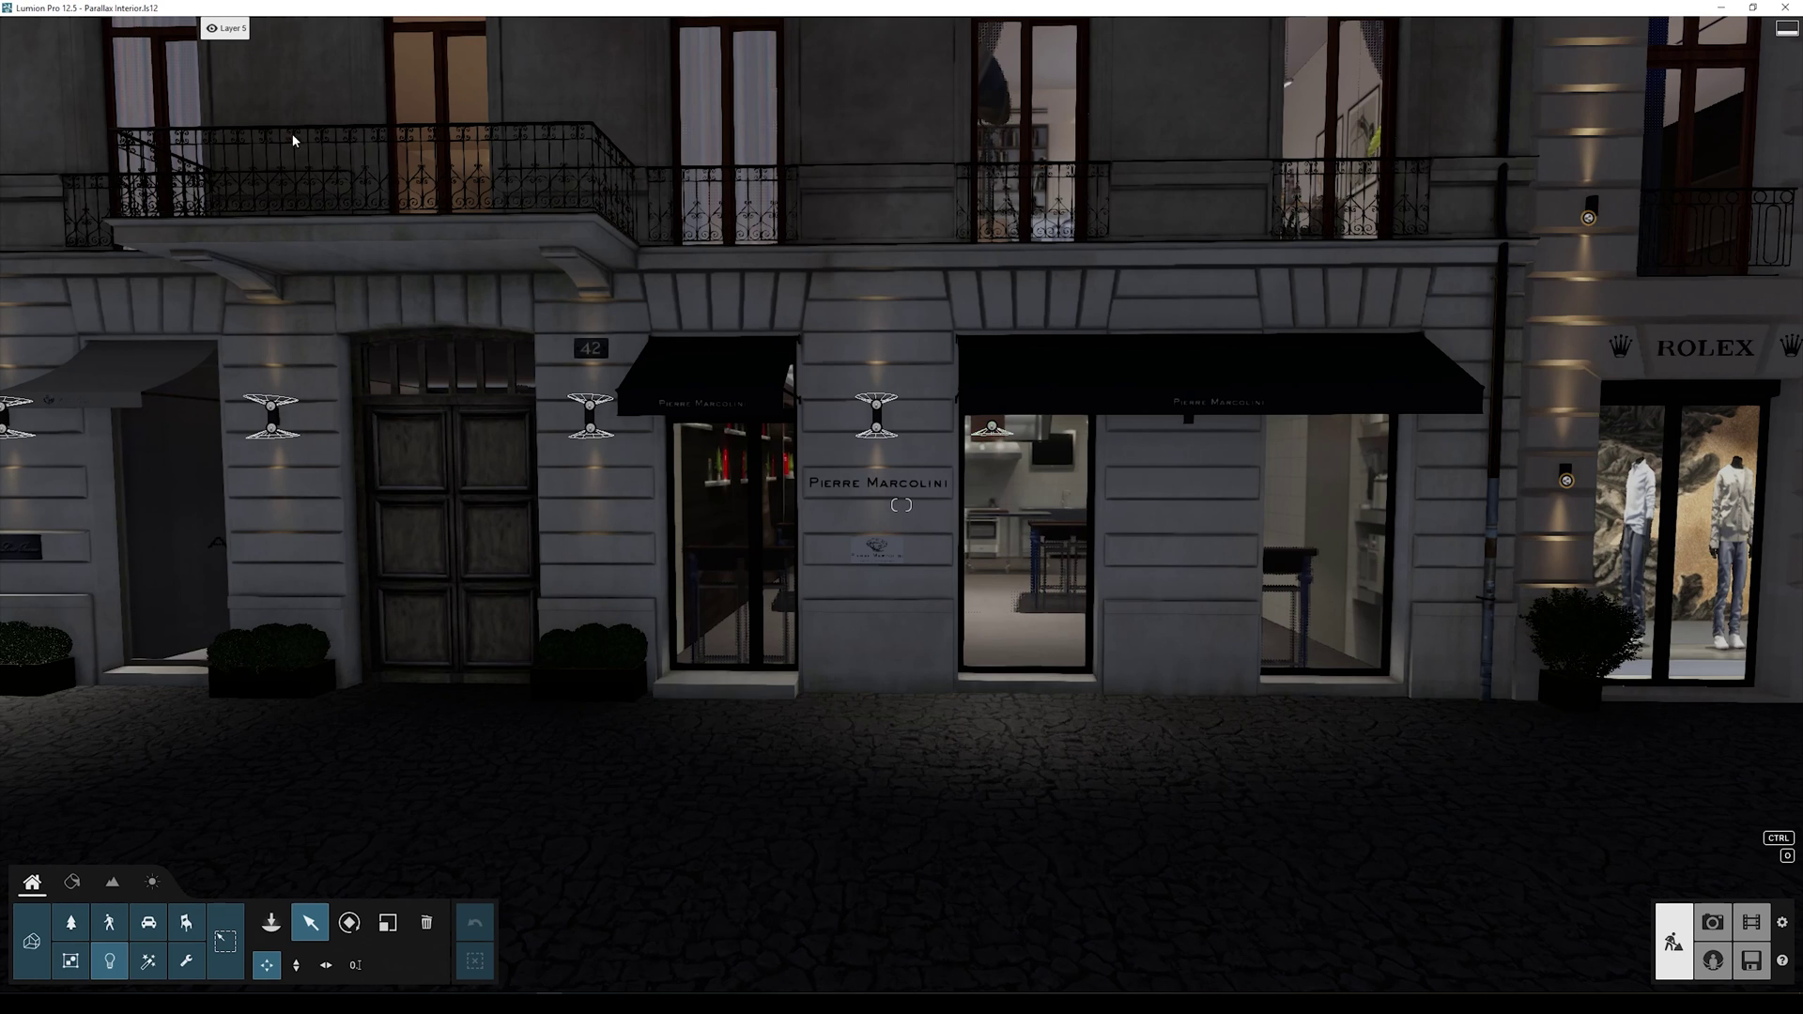
Step: Toggle Layer 2 off and on repeatedly to compare the storefront with and without the interior light
{"action": "left_click", "coordinate": [61, 29]}
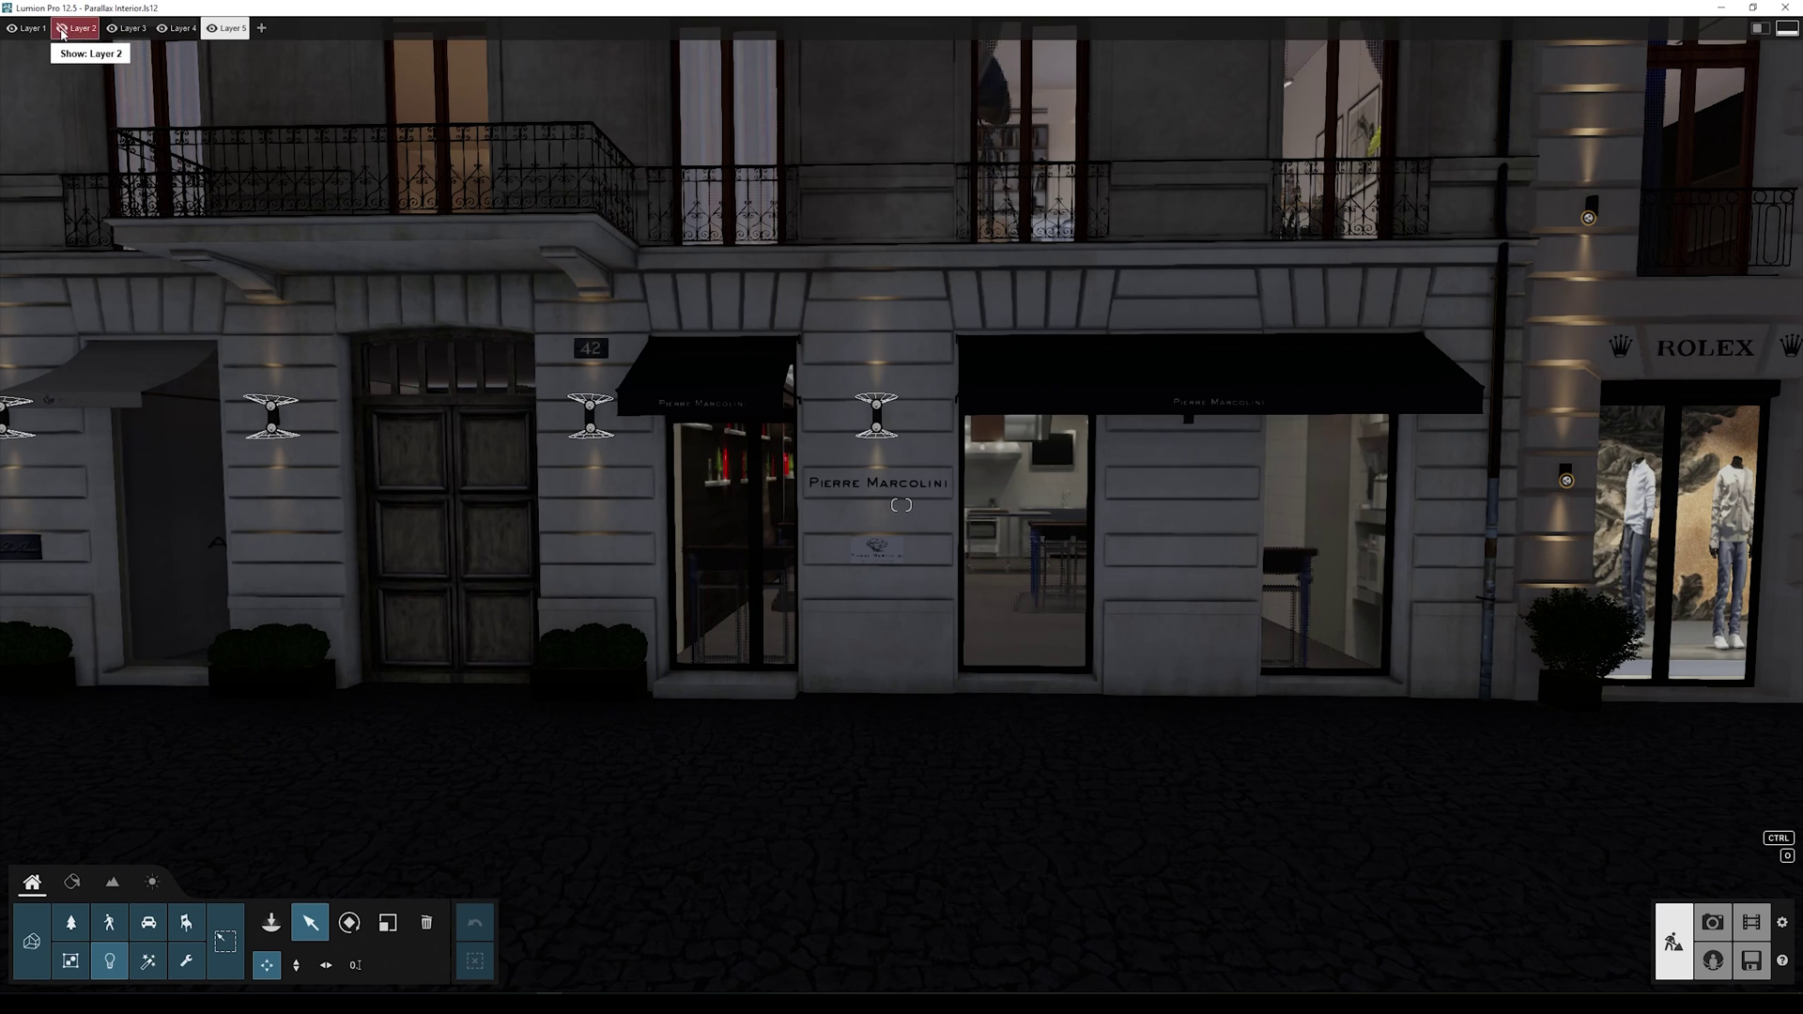
{"action": "left_click", "coordinate": [61, 30]}
{"action": "left_click", "coordinate": [61, 29]}
{"action": "left_click", "coordinate": [61, 29]}
{"action": "left_click", "coordinate": [61, 29]}
{"action": "left_click", "coordinate": [61, 29]}
{"action": "left_click", "coordinate": [61, 29]}
{"action": "left_click", "coordinate": [62, 29]}
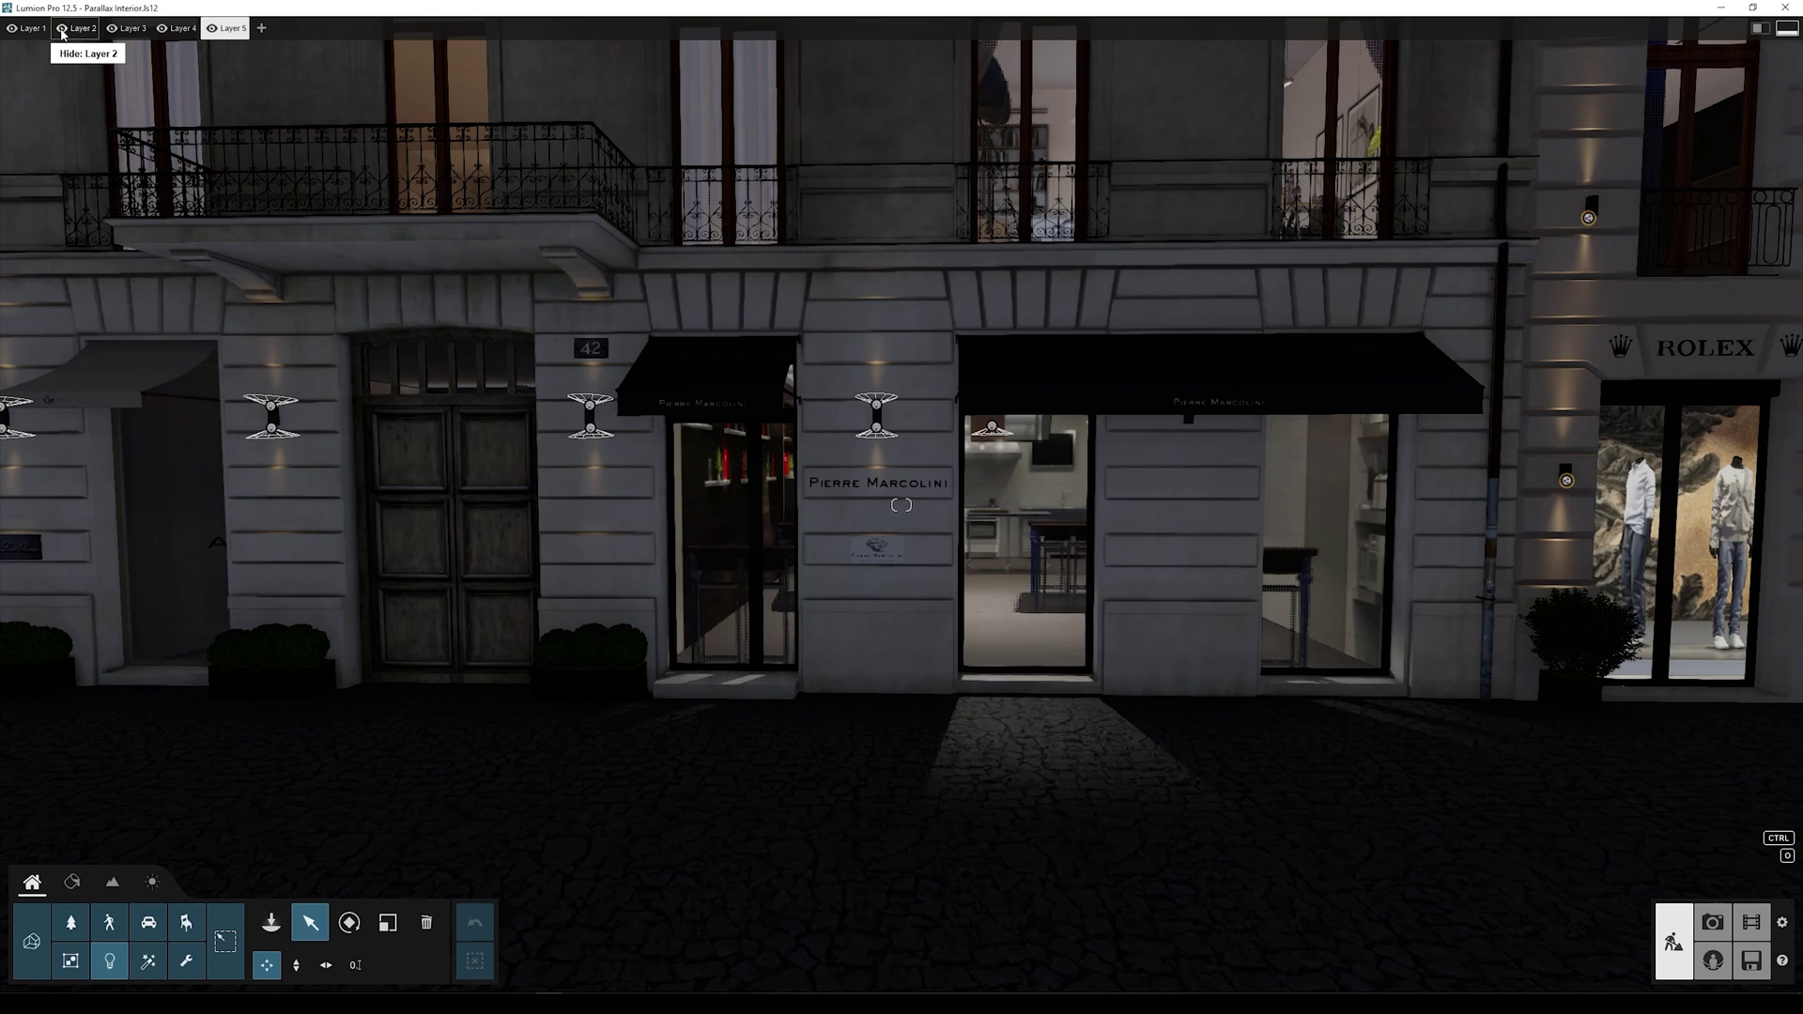
{"action": "left_click", "coordinate": [62, 29]}
{"action": "left_click", "coordinate": [62, 30]}
{"action": "left_click", "coordinate": [62, 29]}
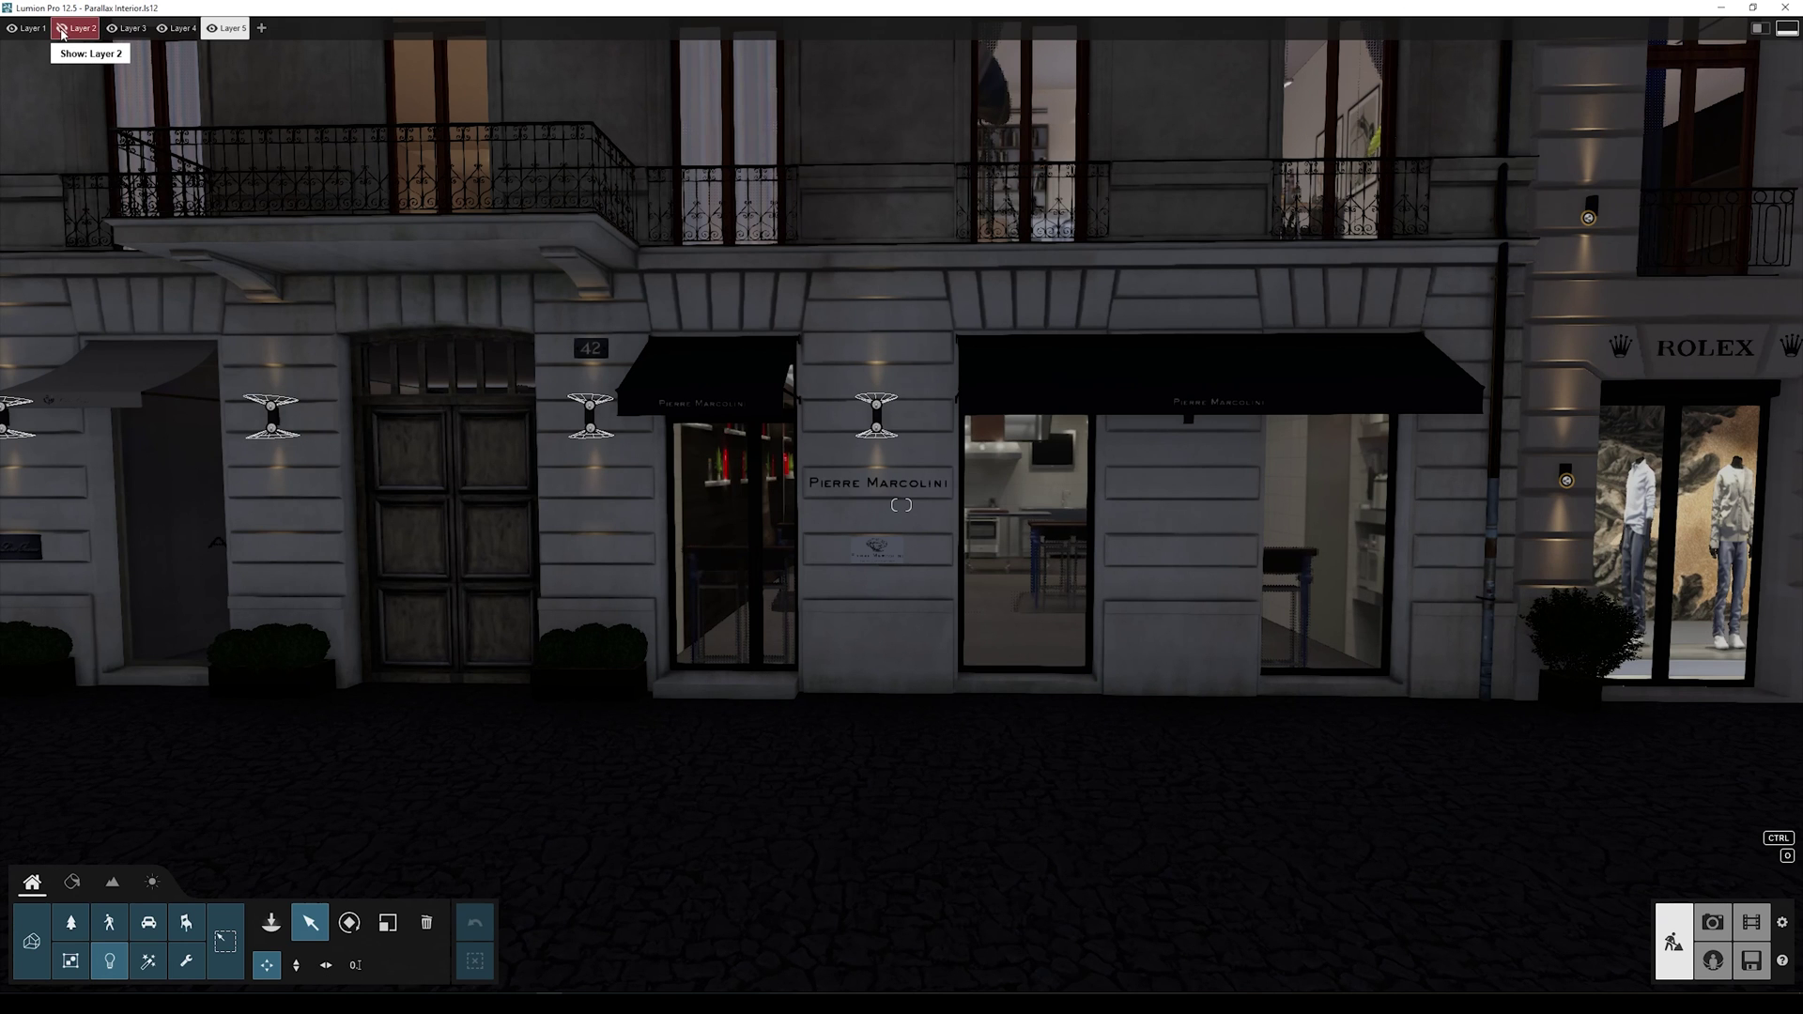
{"action": "left_click", "coordinate": [62, 32]}
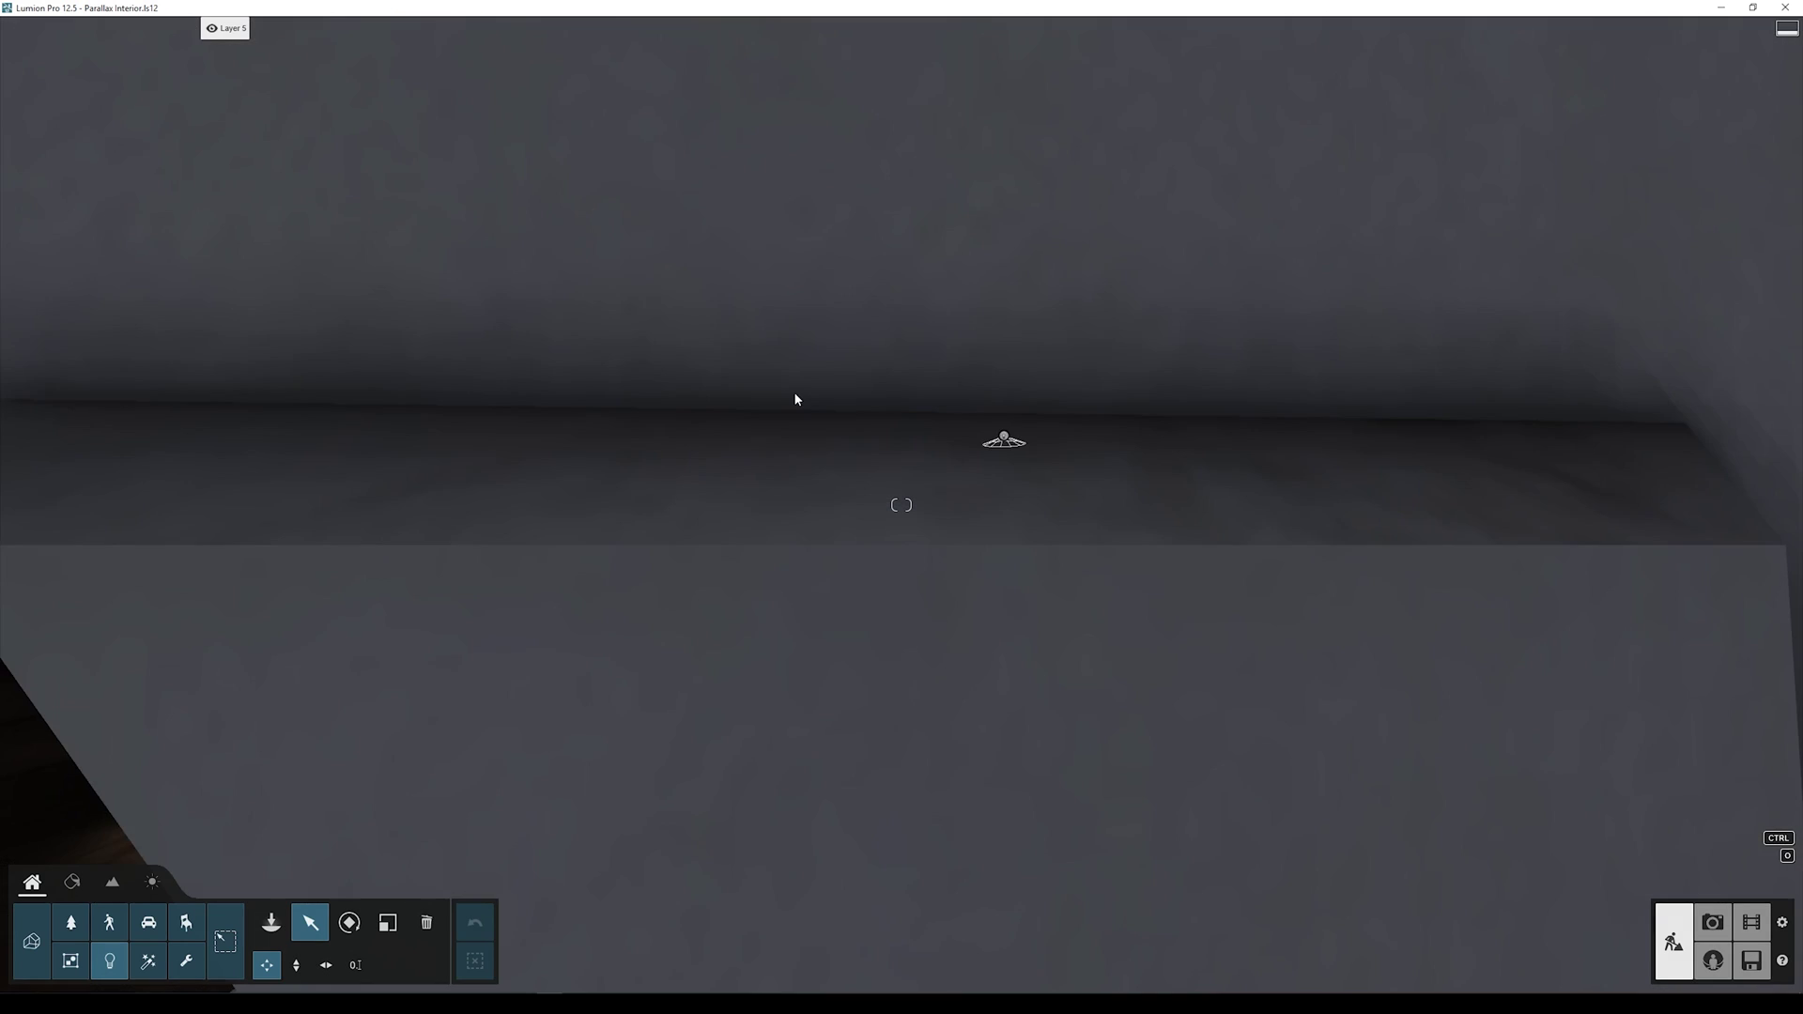
Step: Select the ceiling light inside the kitchen interior and open its color temperature settings
{"action": "key", "text": "w"}
{"action": "right_click_drag", "start_coordinate": [831, 407], "coordinate": [940, 357]}
{"action": "left_click", "coordinate": [1029, 310]}
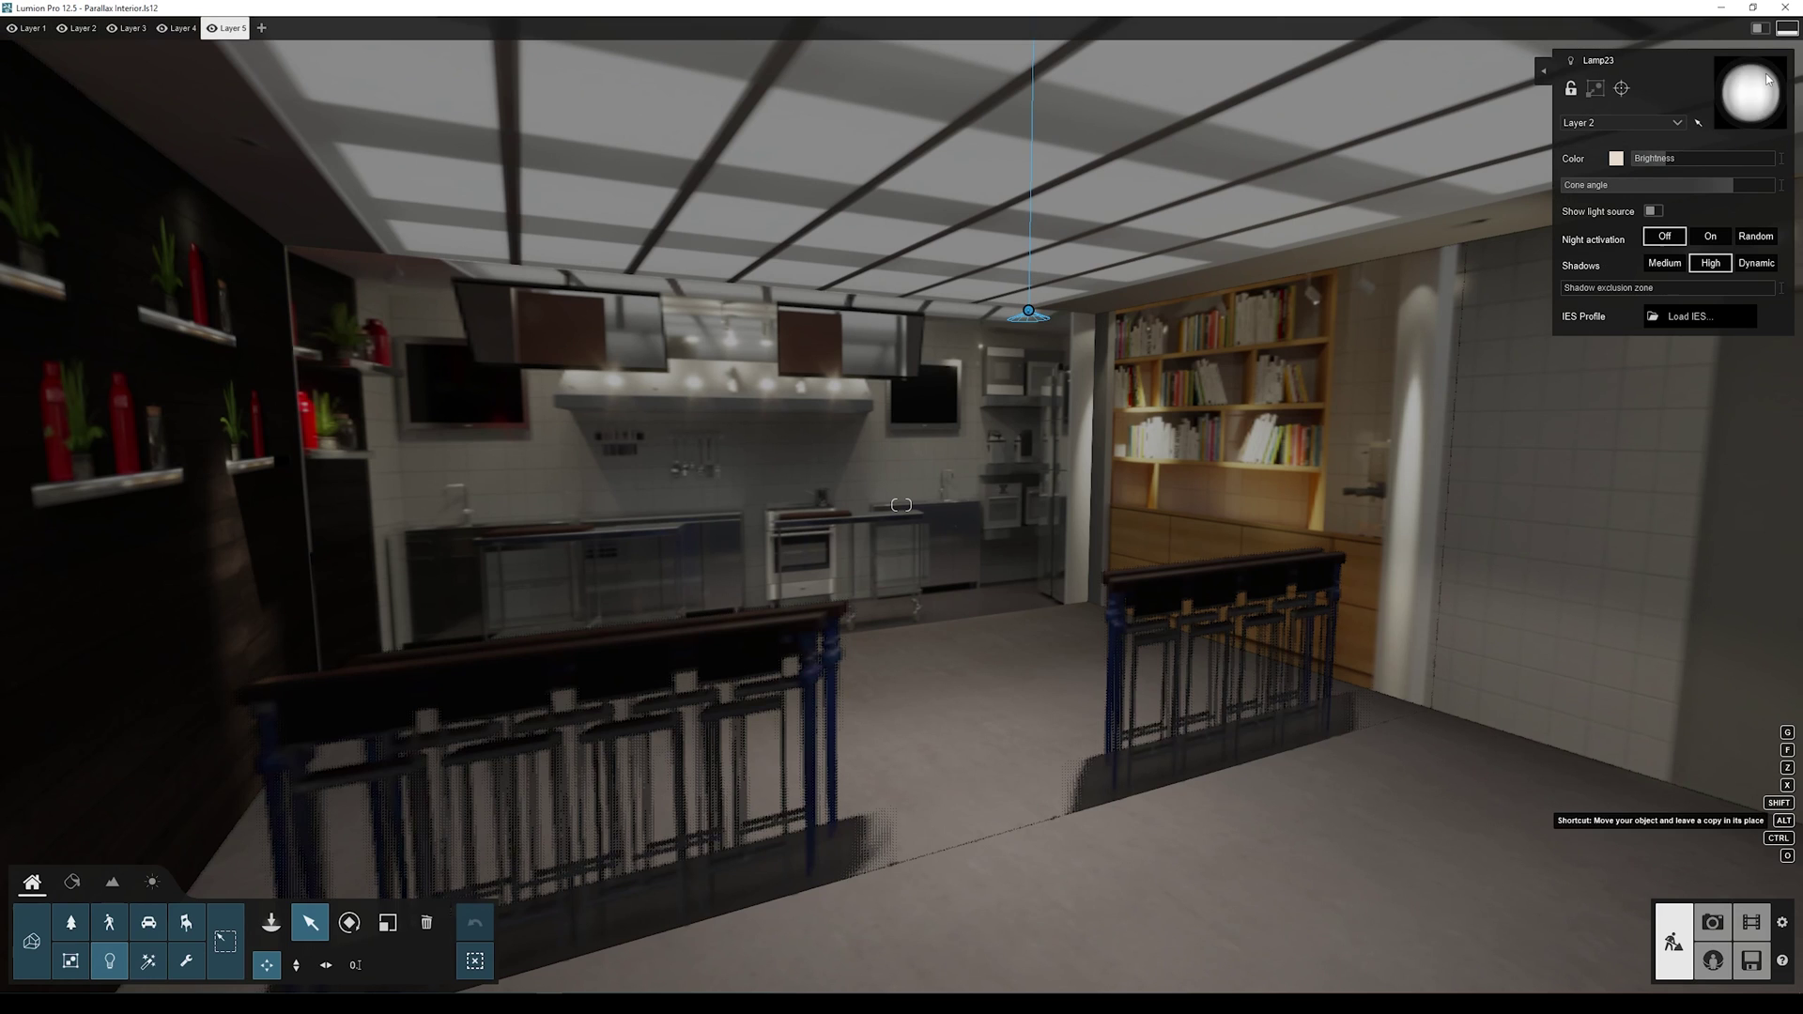
{"action": "left_click", "coordinate": [1615, 158]}
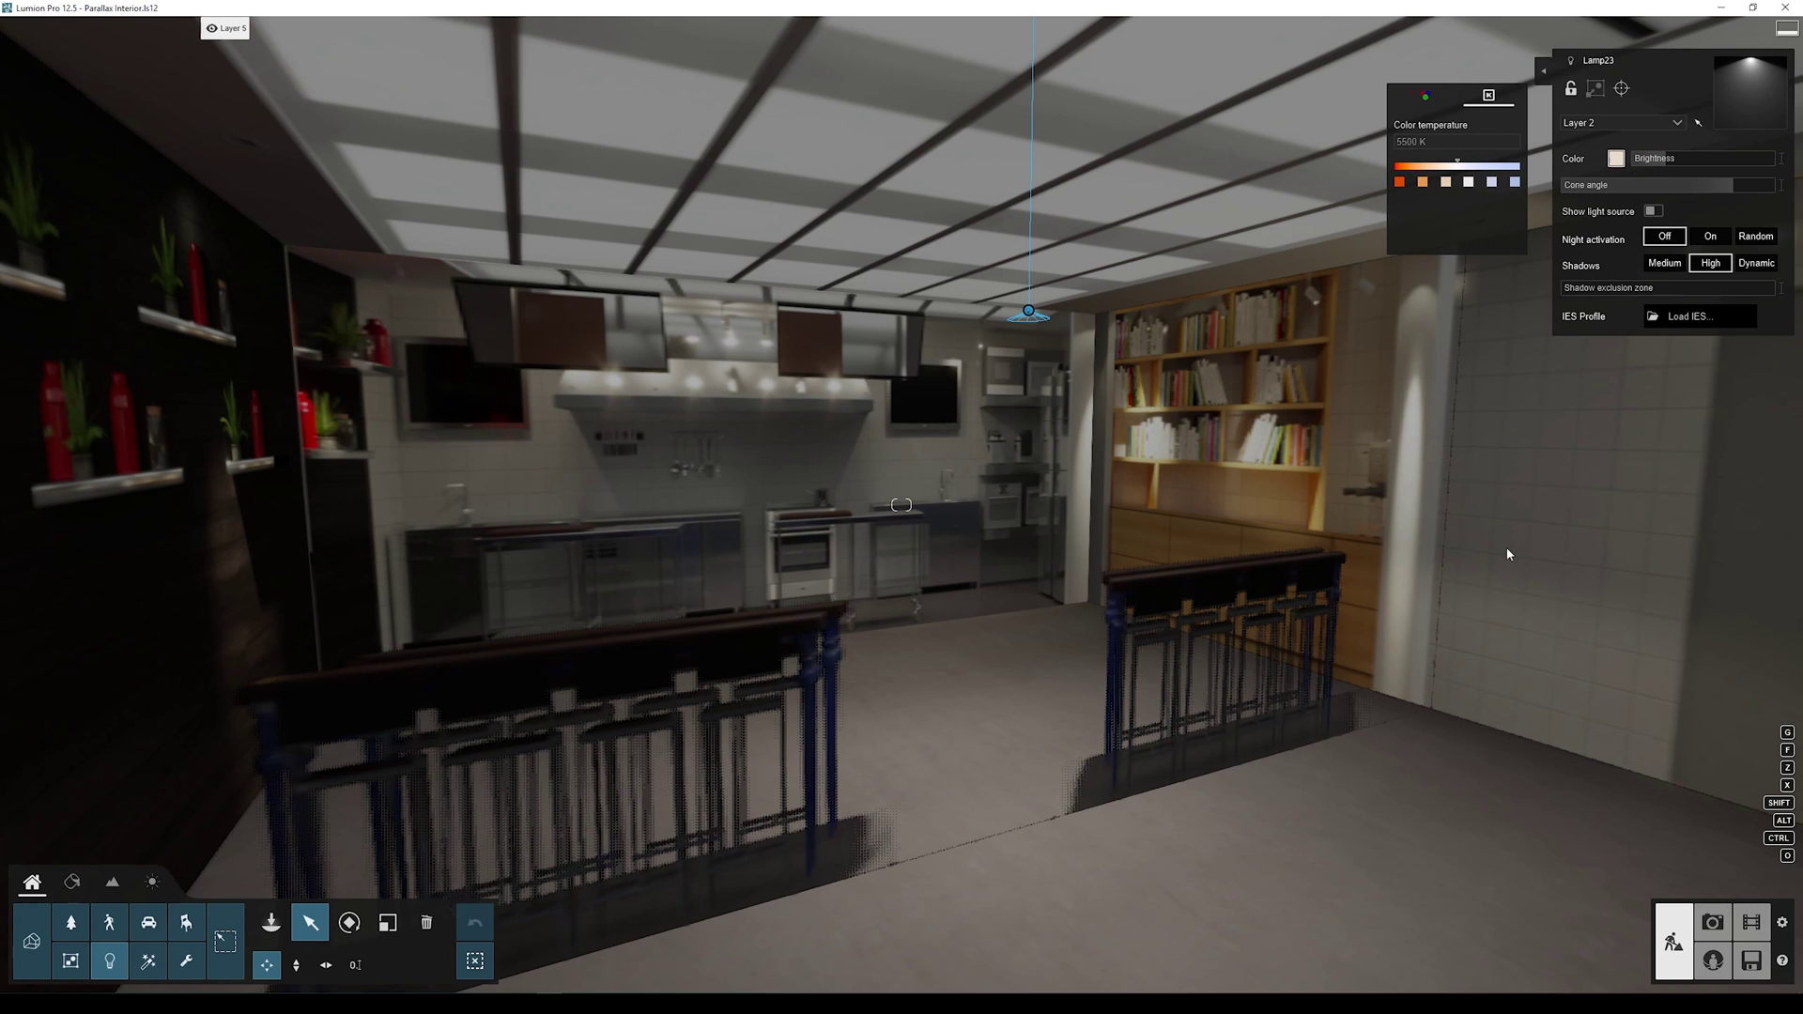
Step: View the selected light inside the kitchen and its effect on the facade from the street
{"action": "key", "text": "s"}
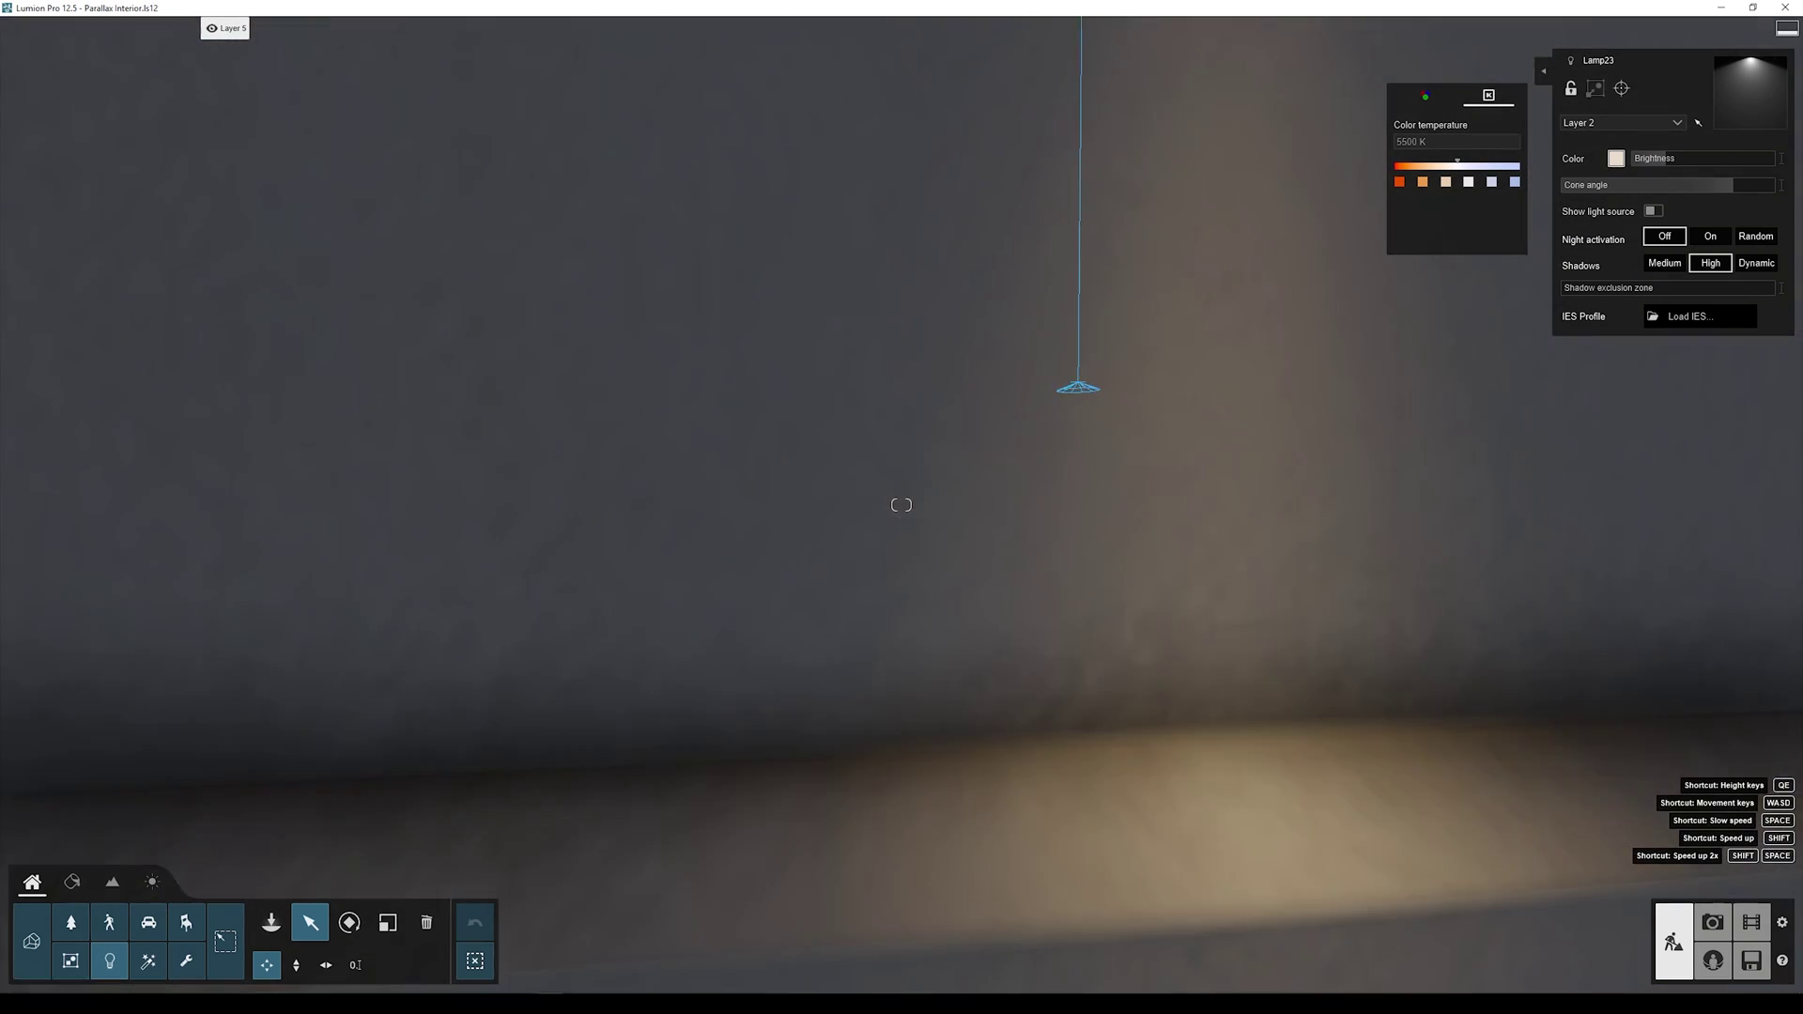
{"action": "key", "text": "w"}
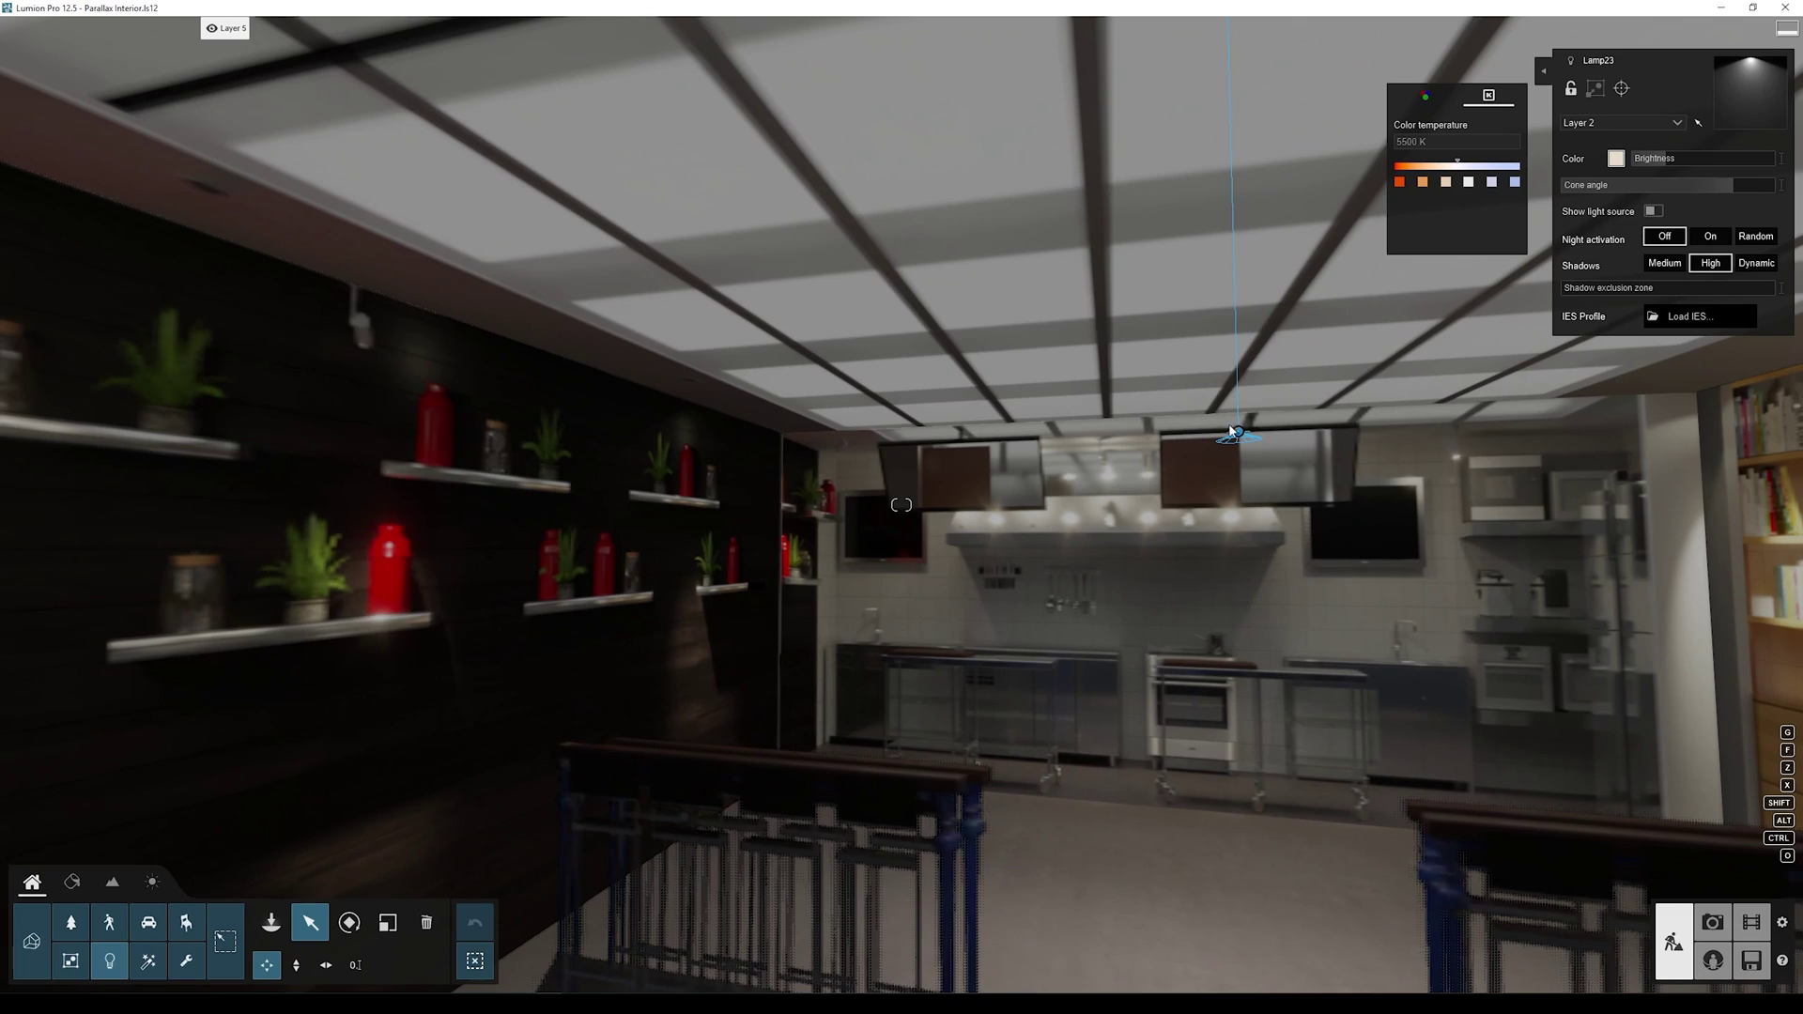
{"action": "key", "text": "shift+s"}
{"action": "right_click_drag", "start_coordinate": [1242, 422], "coordinate": [1190, 443]}
{"action": "key", "text": "s"}
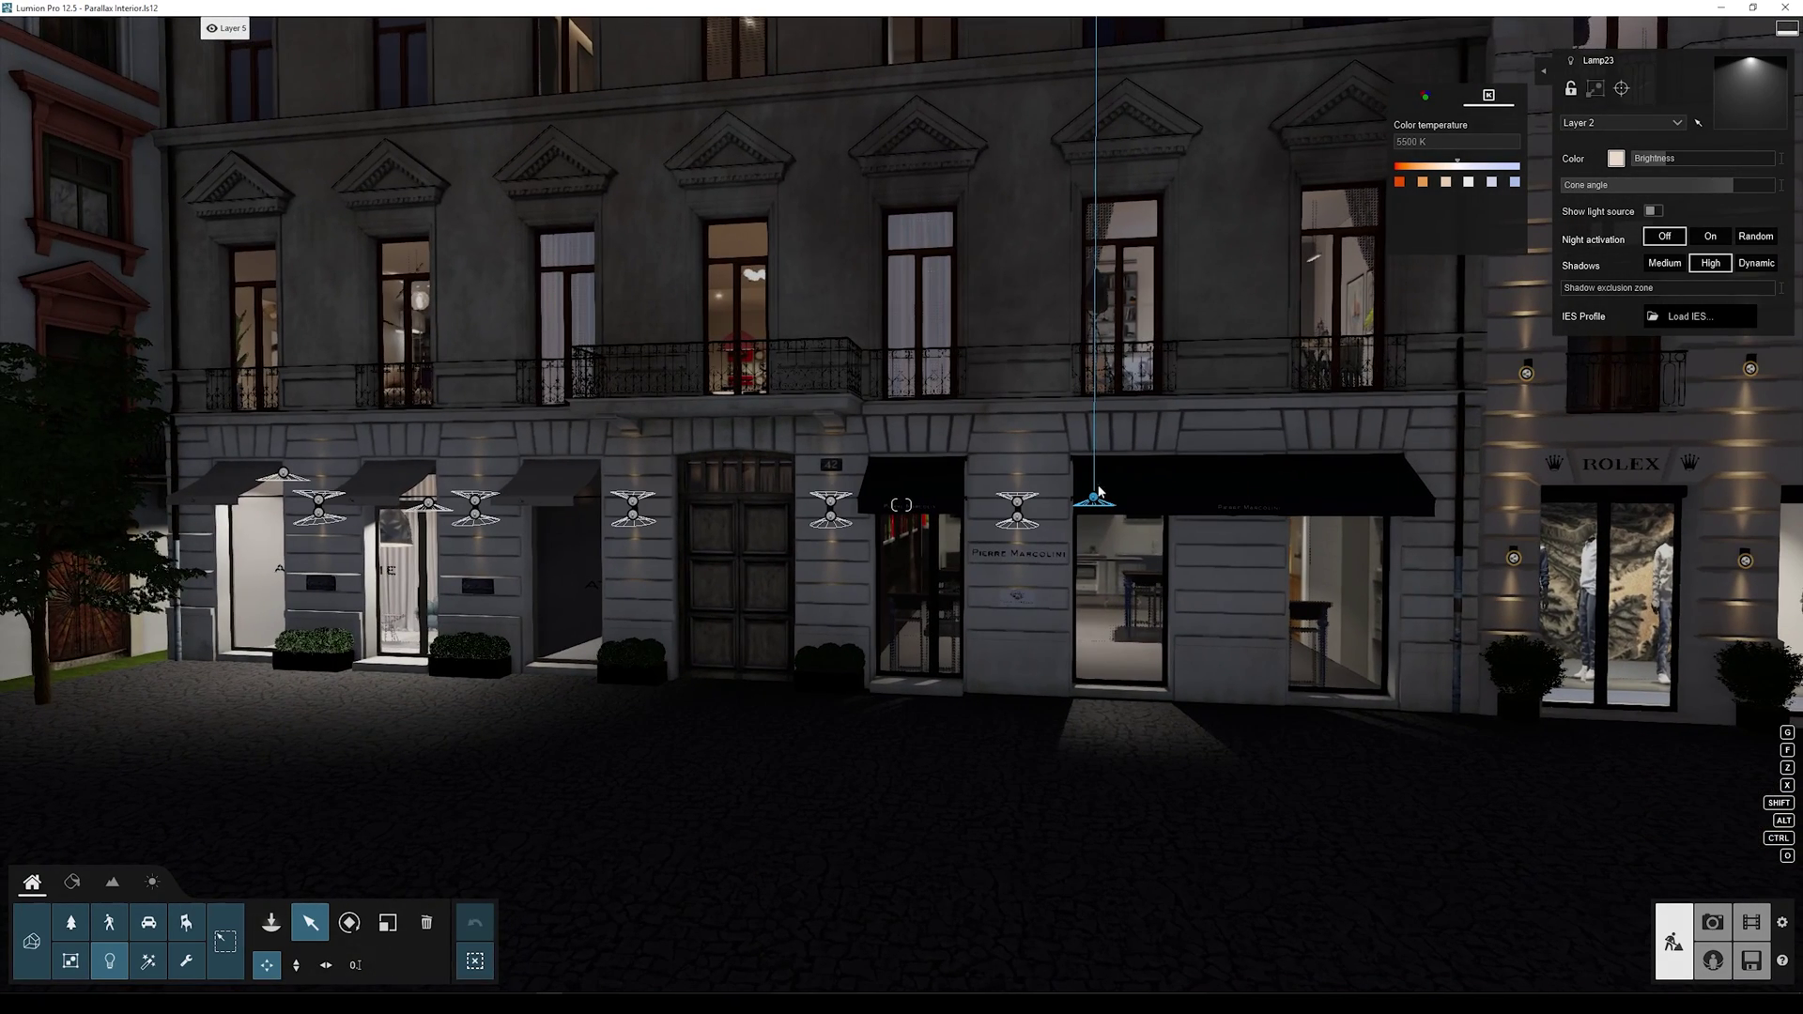
Step: Reopen the material editor, select interior material 3 inside the kitchen and move the camera back out
{"action": "key", "text": "F7"}
{"action": "key", "text": "shift+w"}
{"action": "right_click_drag", "start_coordinate": [1076, 586], "coordinate": [875, 475]}
{"action": "key", "text": "s"}
{"action": "scroll", "coordinate": [796, 478], "scroll_direction": "up", "scroll_amount": 1}
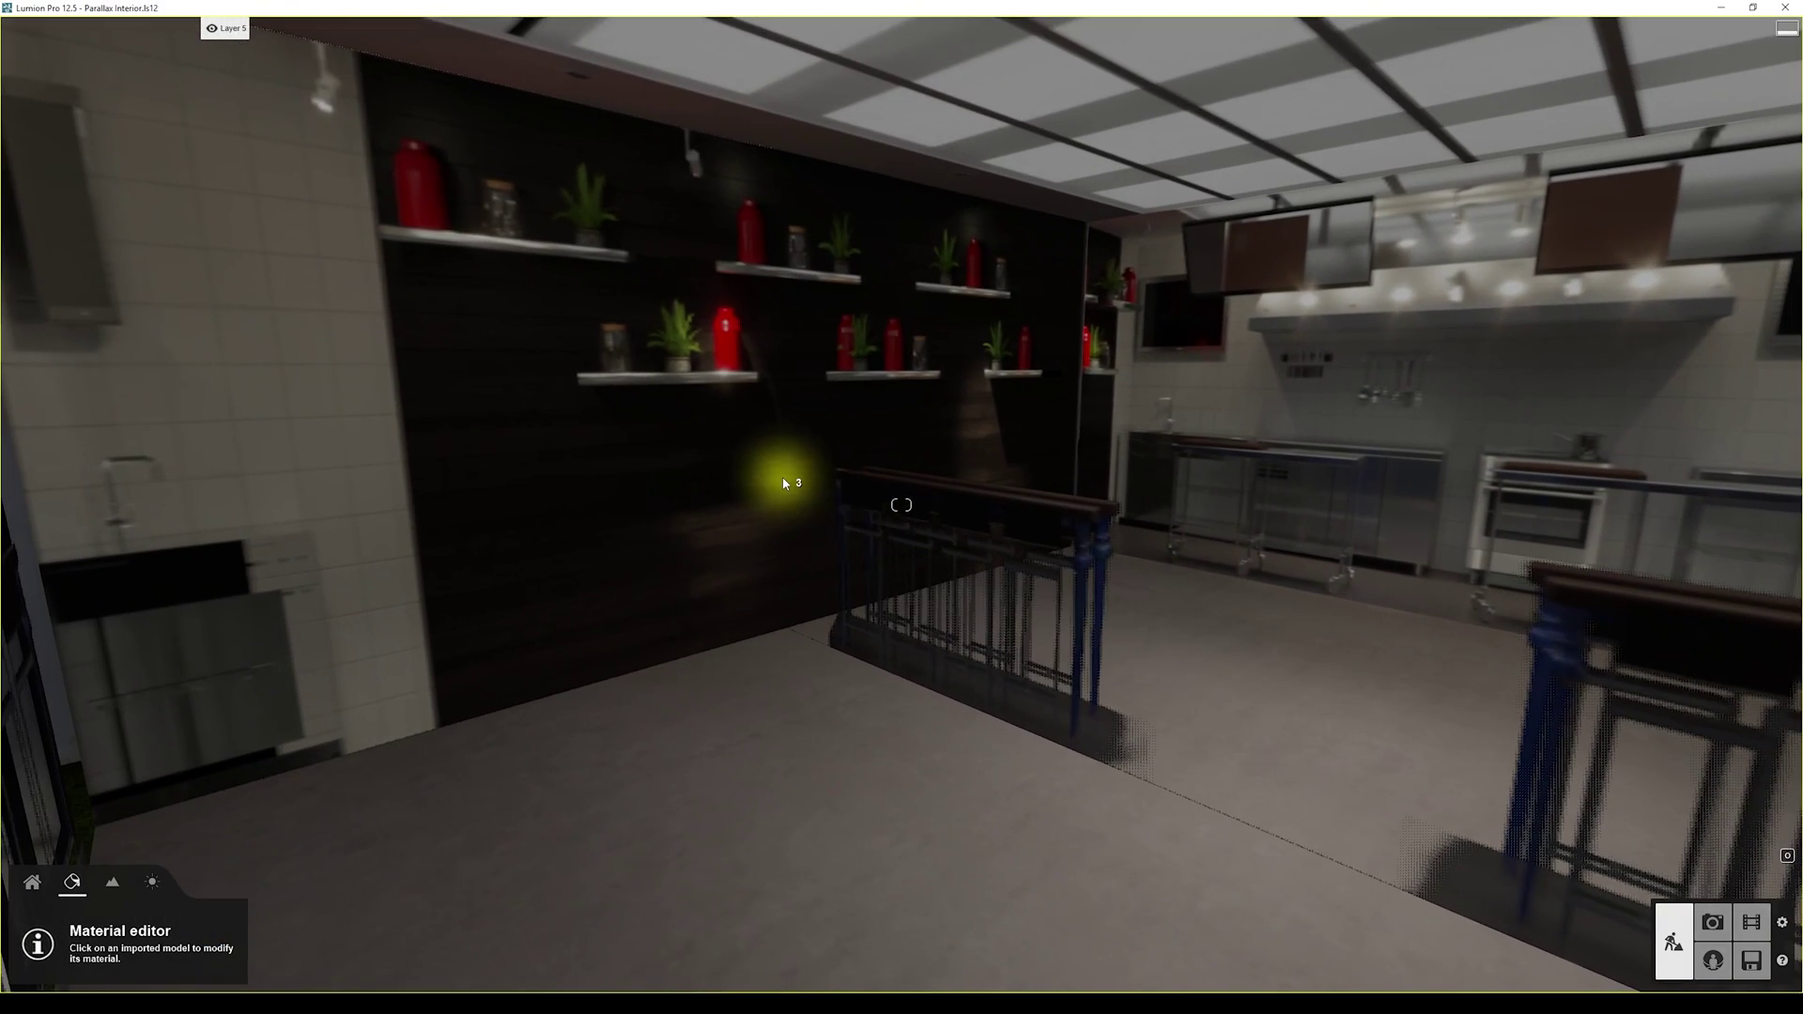
{"action": "right_click_drag", "start_coordinate": [662, 500], "coordinate": [781, 515]}
{"action": "key", "text": "shift+w"}
{"action": "left_click", "coordinate": [731, 523]}
{"action": "key", "text": "shift+s"}
{"action": "key", "text": "shift+s"}
{"action": "key", "text": "shift+d"}
{"action": "key", "text": "shift+q"}
{"action": "key", "text": "shift+d"}
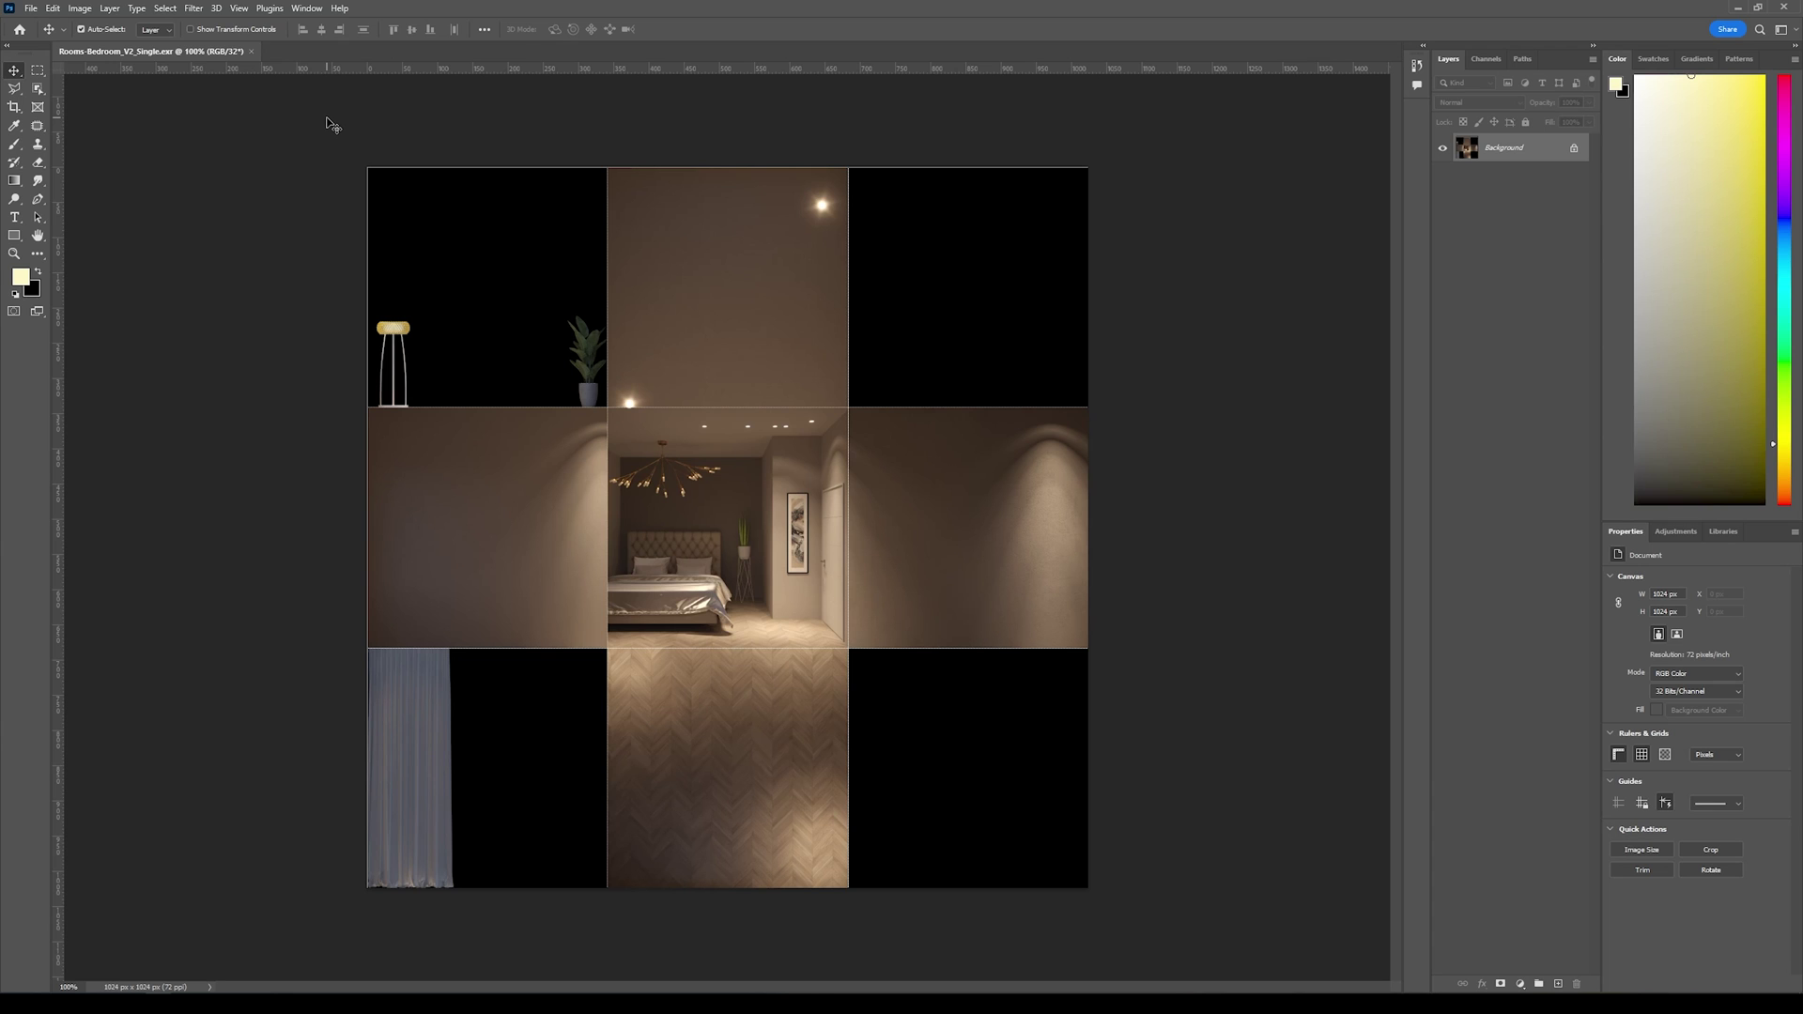
Step: Switch to Photoshop and convert the Rooms-Bedroom_V2_Single.exr texture to 8 Bits/Channel
{"action": "left_click", "coordinate": [80, 8]}
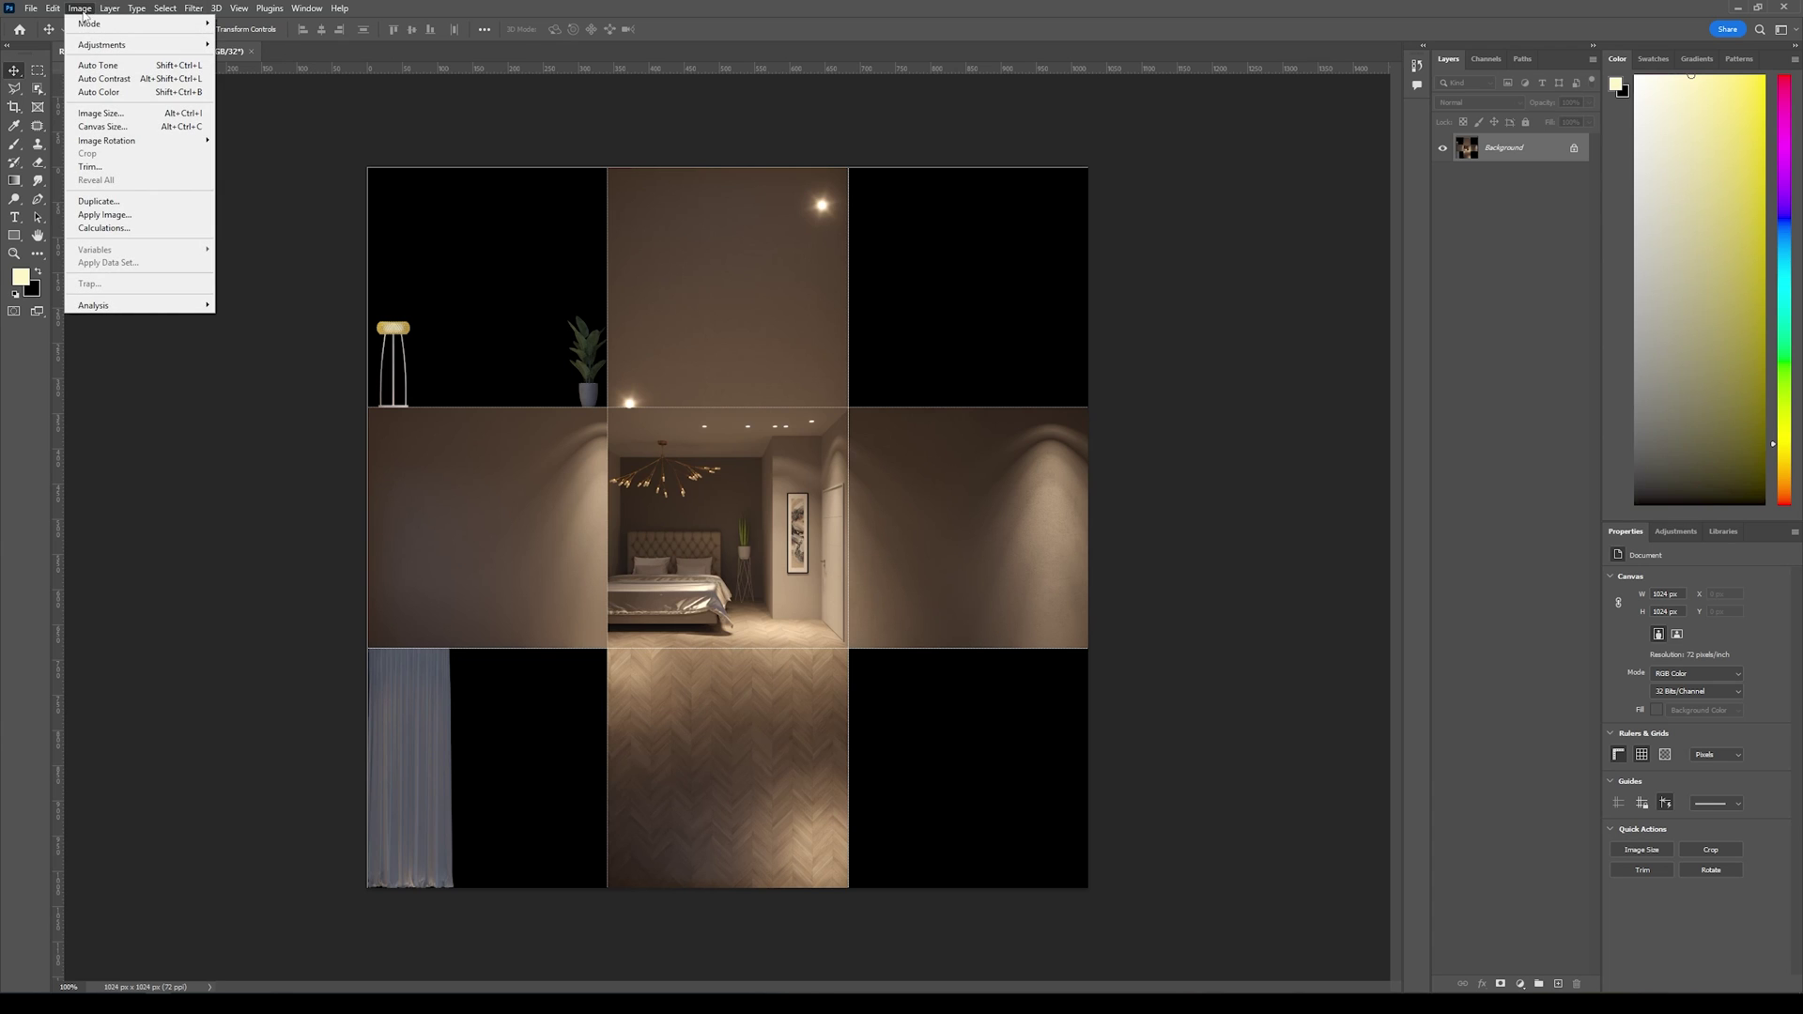
{"action": "mouse_move", "coordinate": [94, 23]}
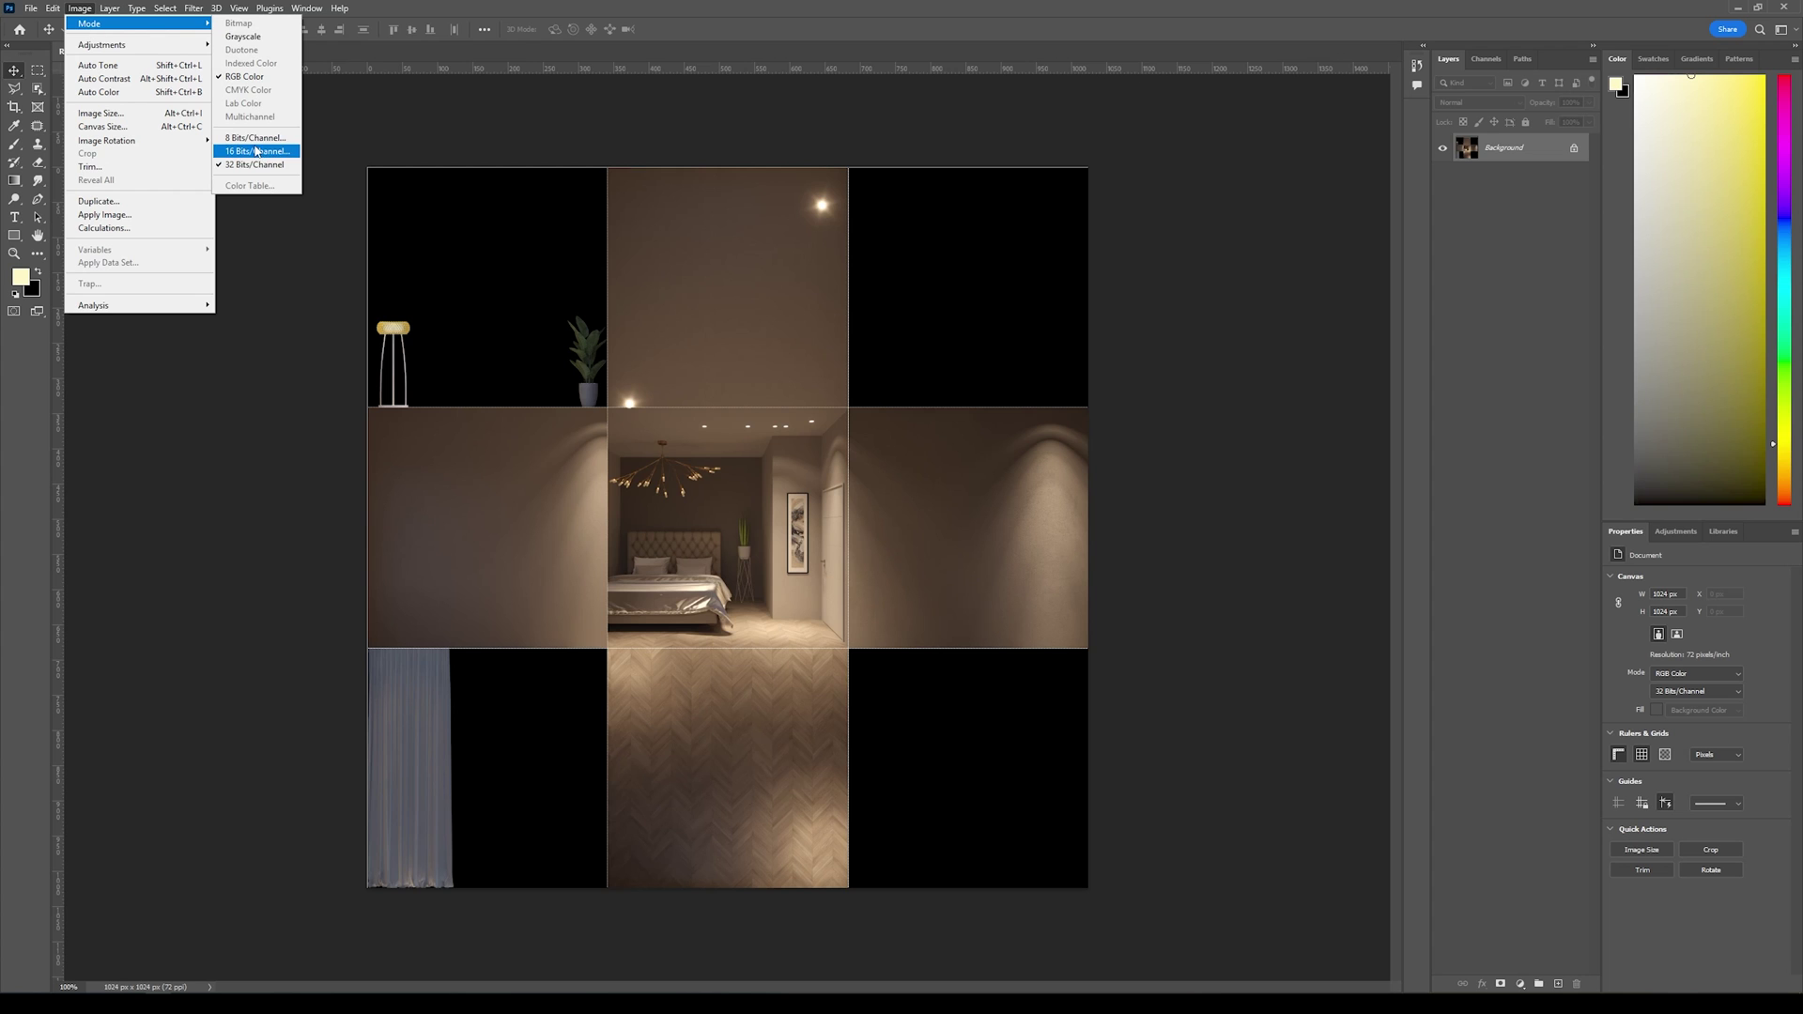
{"action": "left_click", "coordinate": [255, 139]}
{"action": "left_click", "coordinate": [1165, 215]}
{"action": "left_click", "coordinate": [1164, 228]}
{"action": "left_click", "coordinate": [1346, 189]}
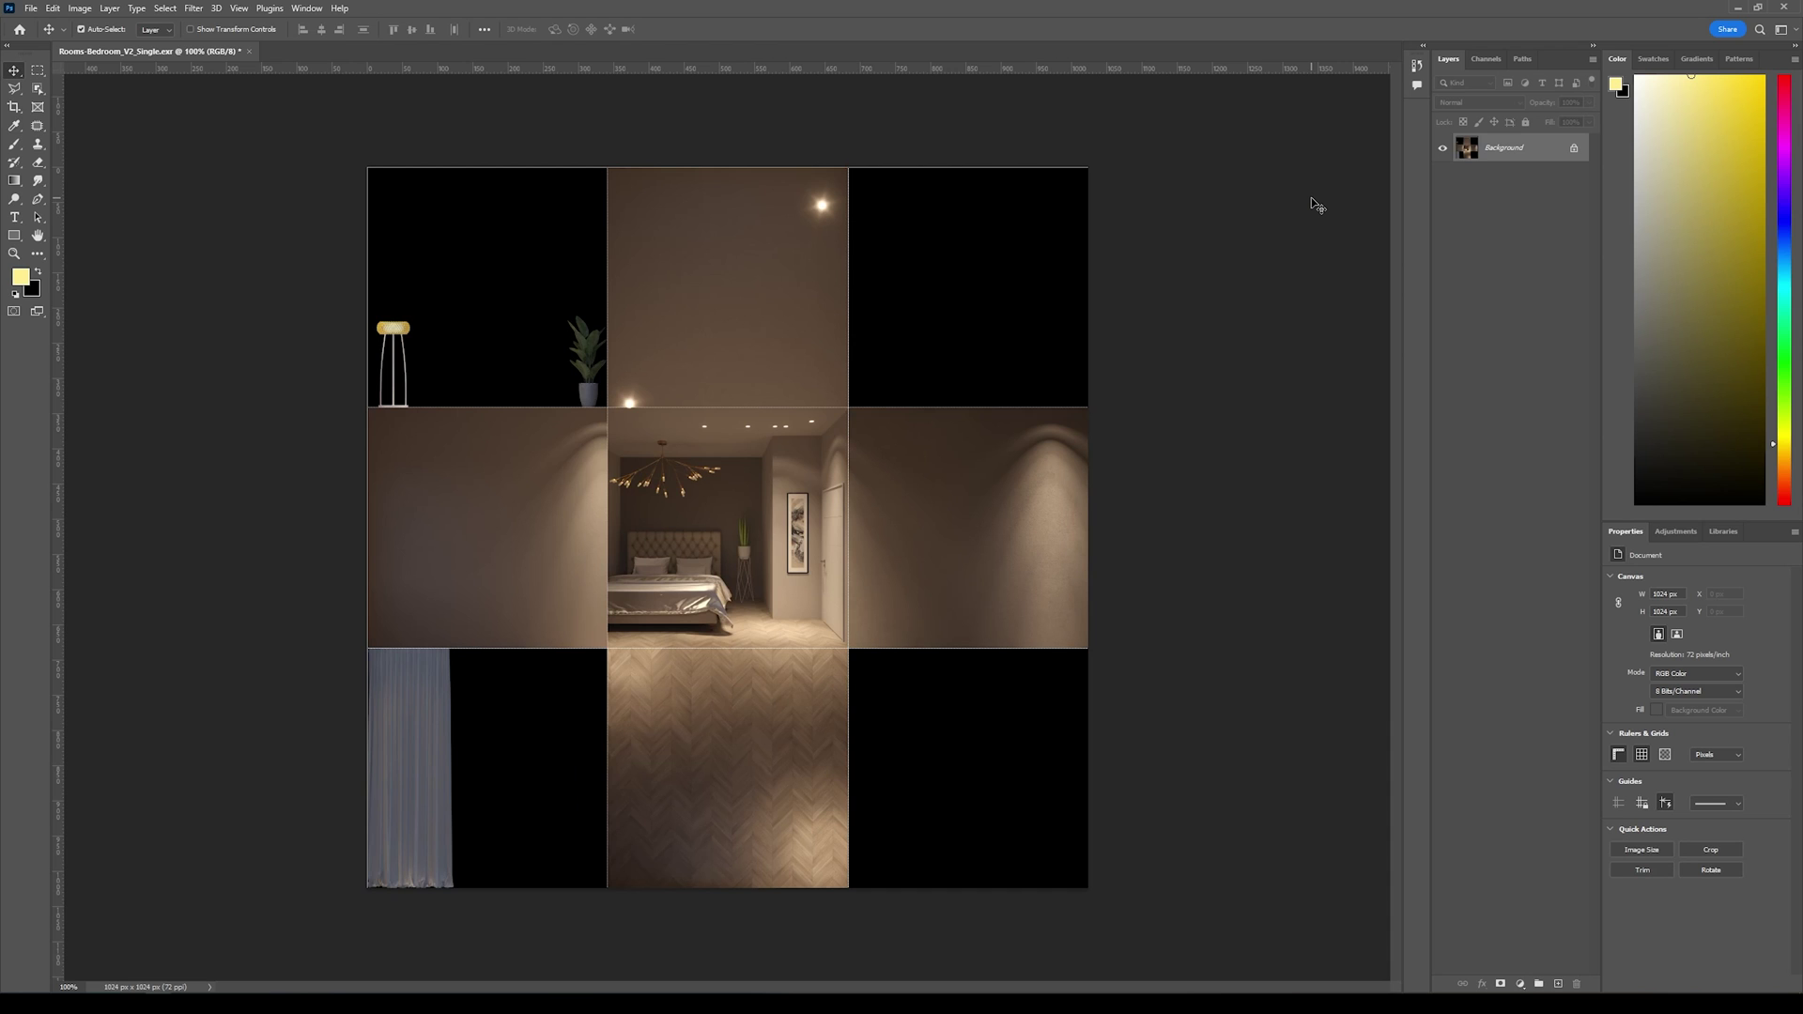
Step: Inspect the bedroom texture's Alpha 1 channel, then restore the full RGB view
{"action": "left_click", "coordinate": [1481, 61]}
{"action": "left_click", "coordinate": [1460, 194]}
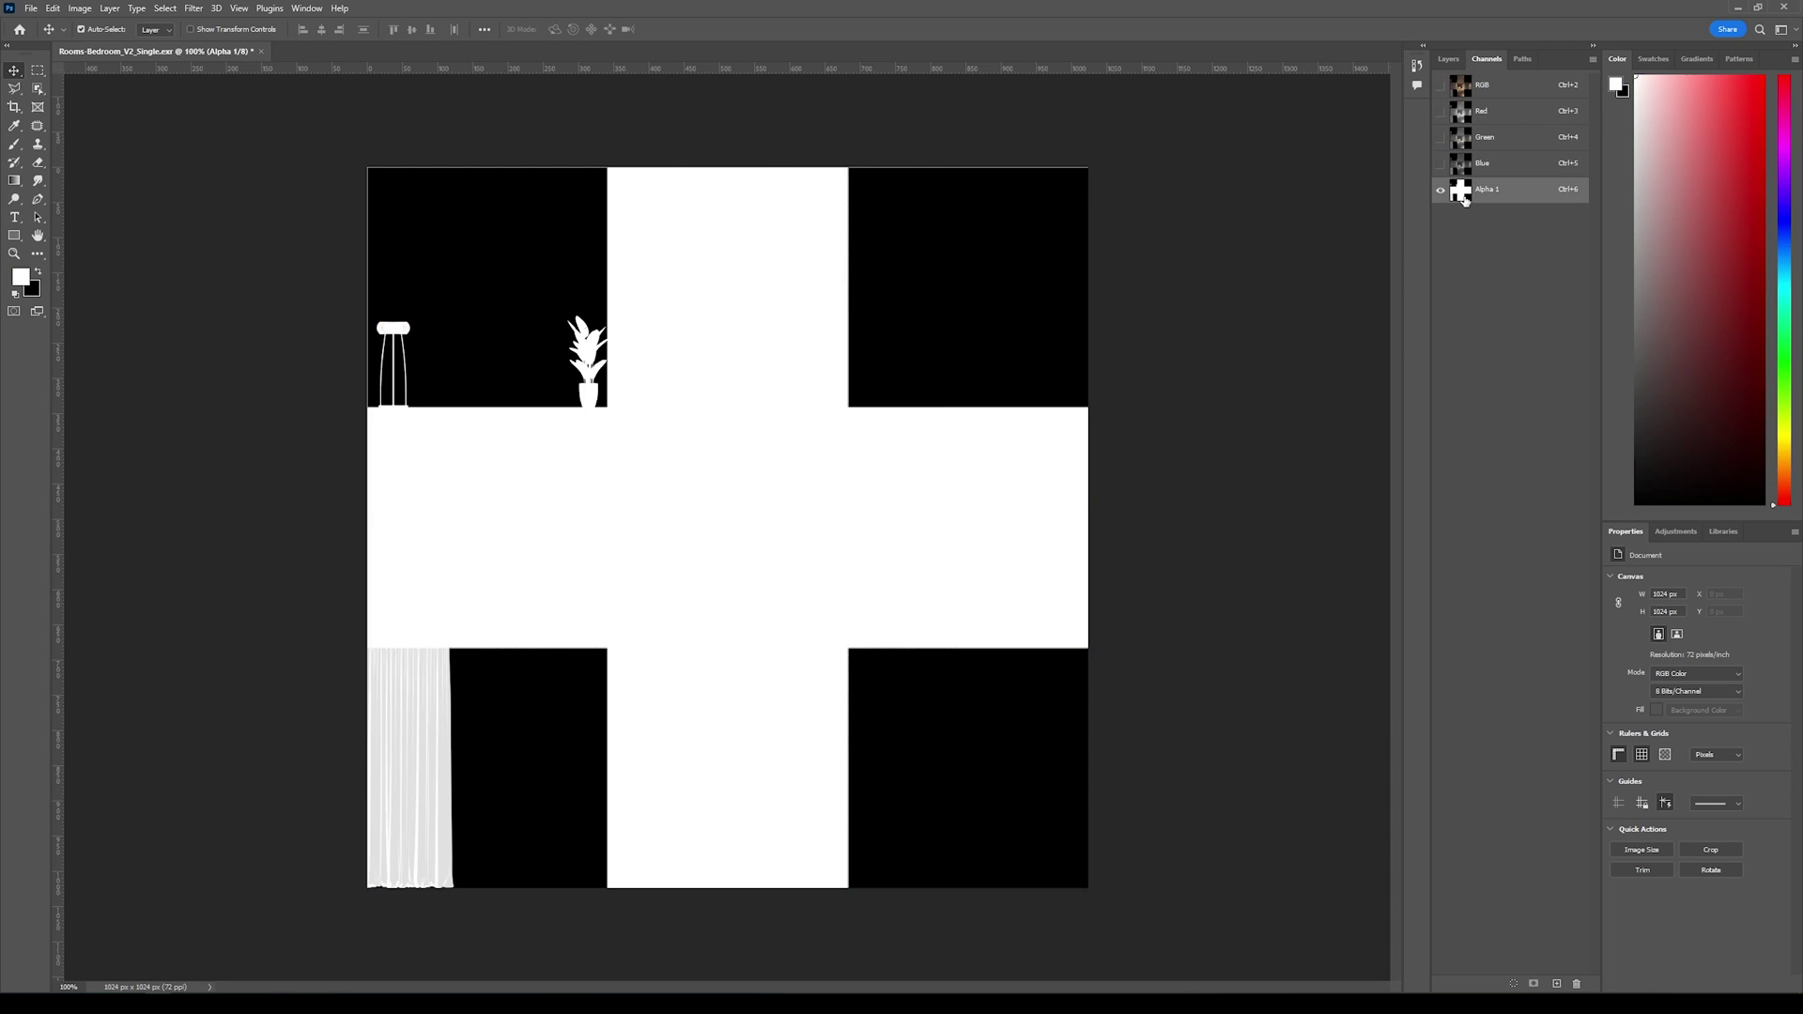
{"action": "left_click", "coordinate": [1465, 88]}
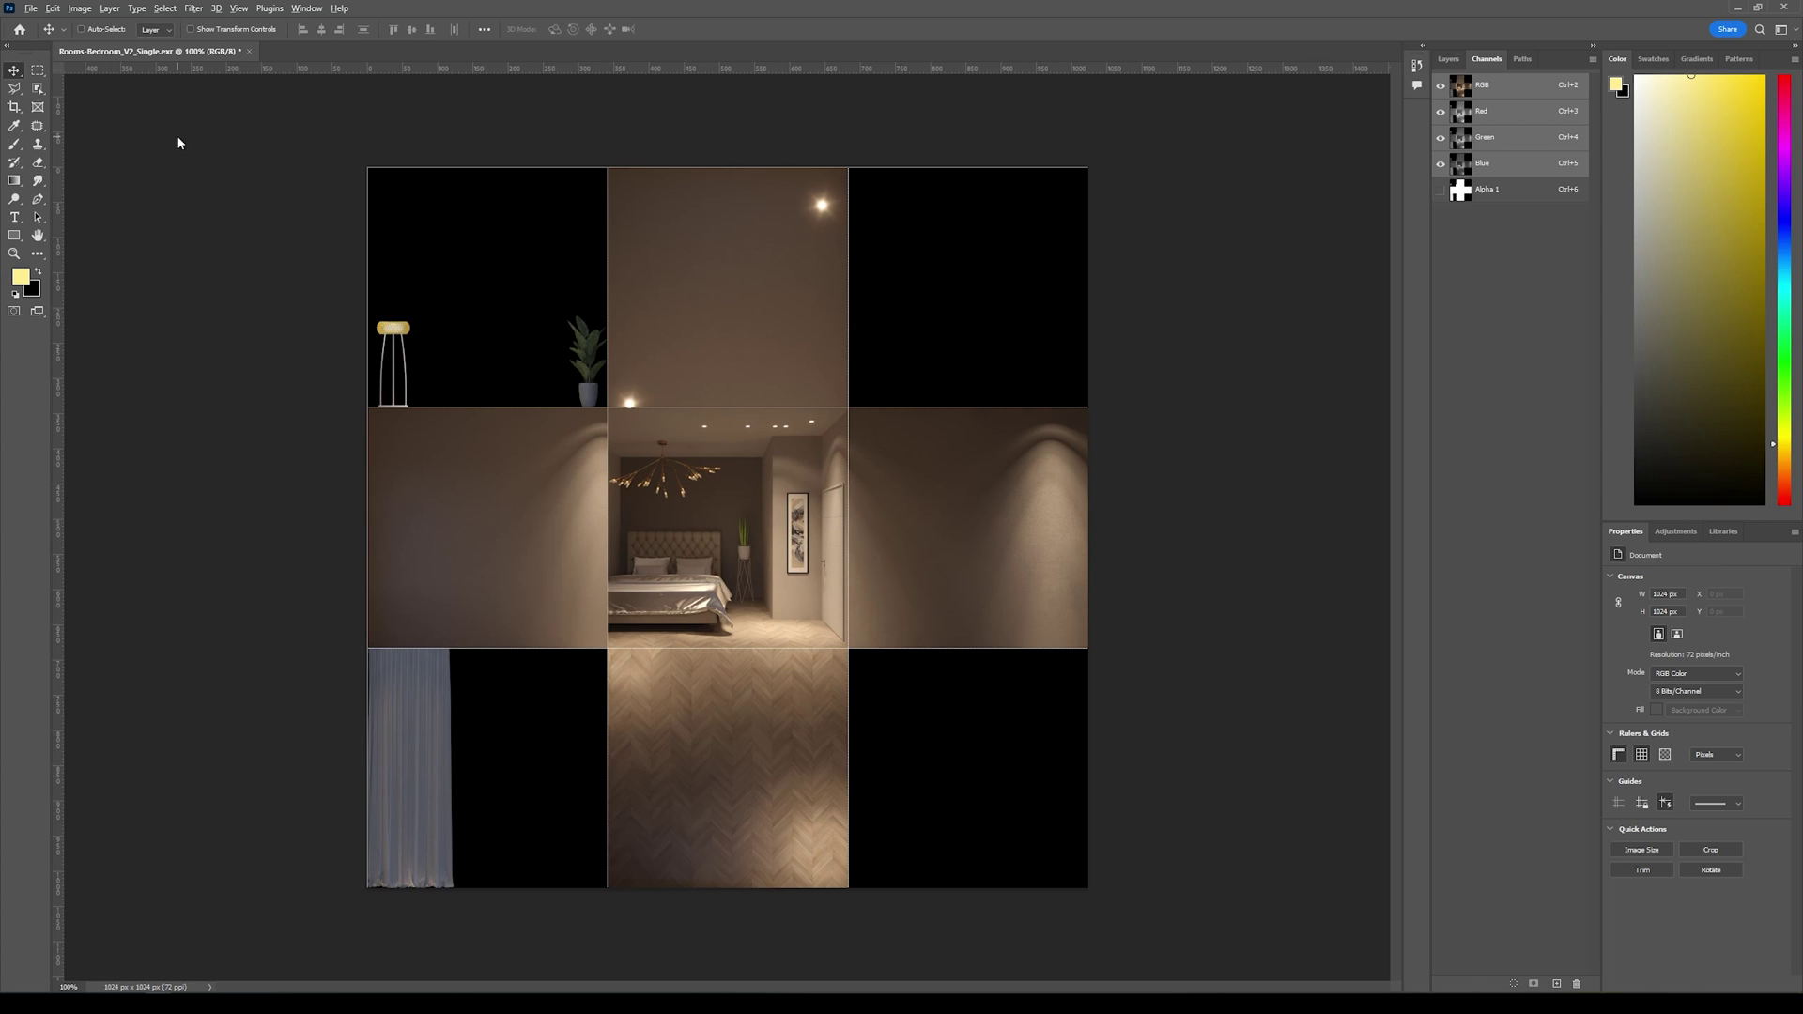
Step: Save a copy of the bedroom texture as a 32 bits/pixel Targa file in the PNGs folder
{"action": "key", "text": "ctrl+alt+s"}
{"action": "double_click", "coordinate": [108, 134]}
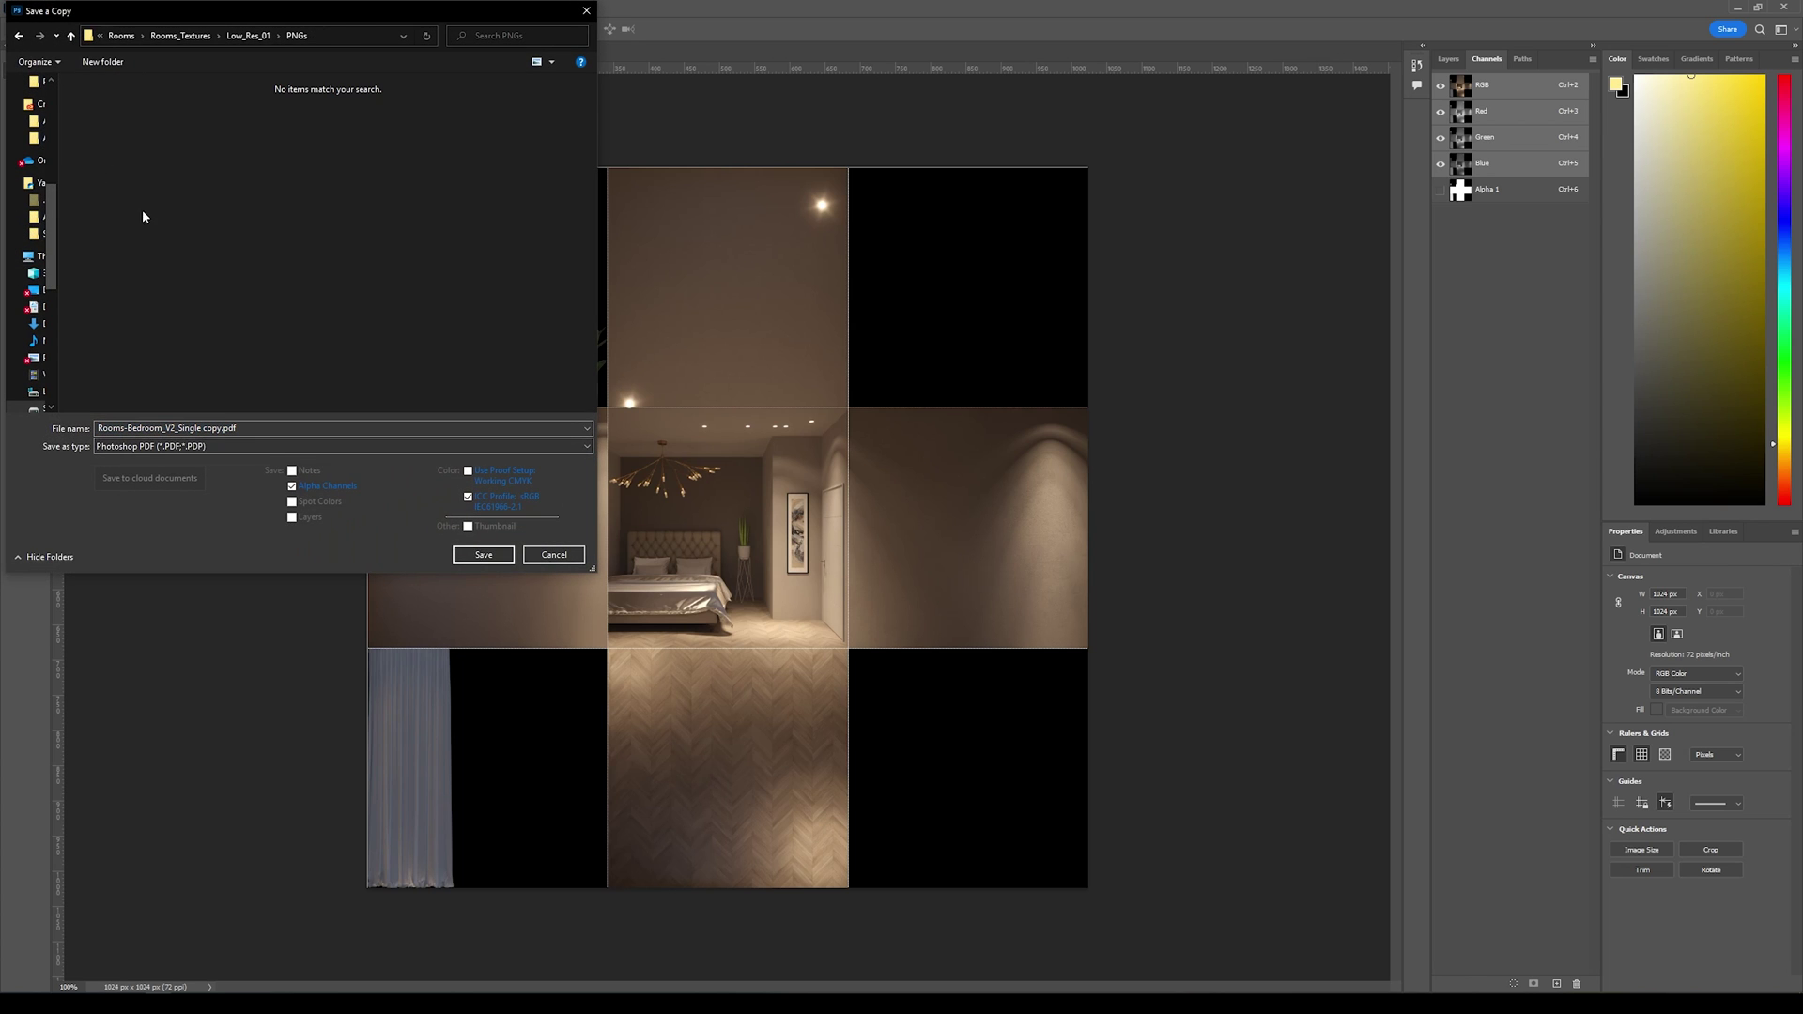
{"action": "left_click", "coordinate": [263, 446]}
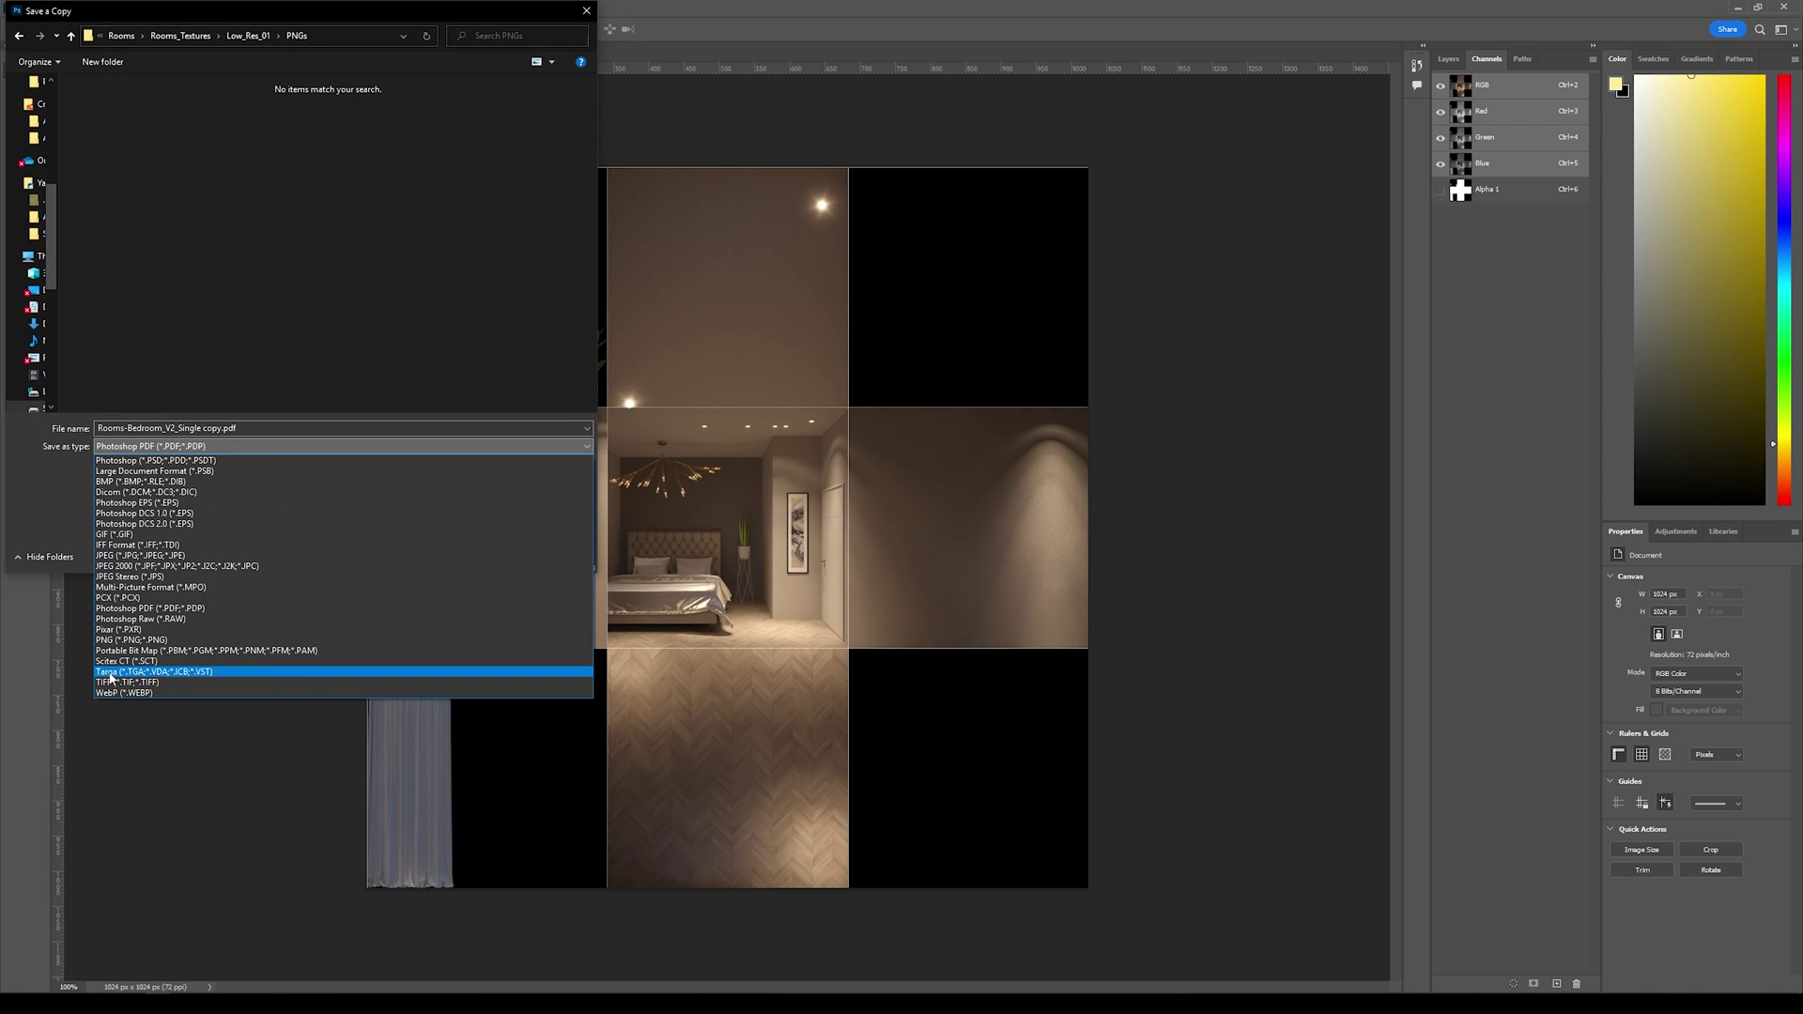
{"action": "left_click", "coordinate": [109, 672]}
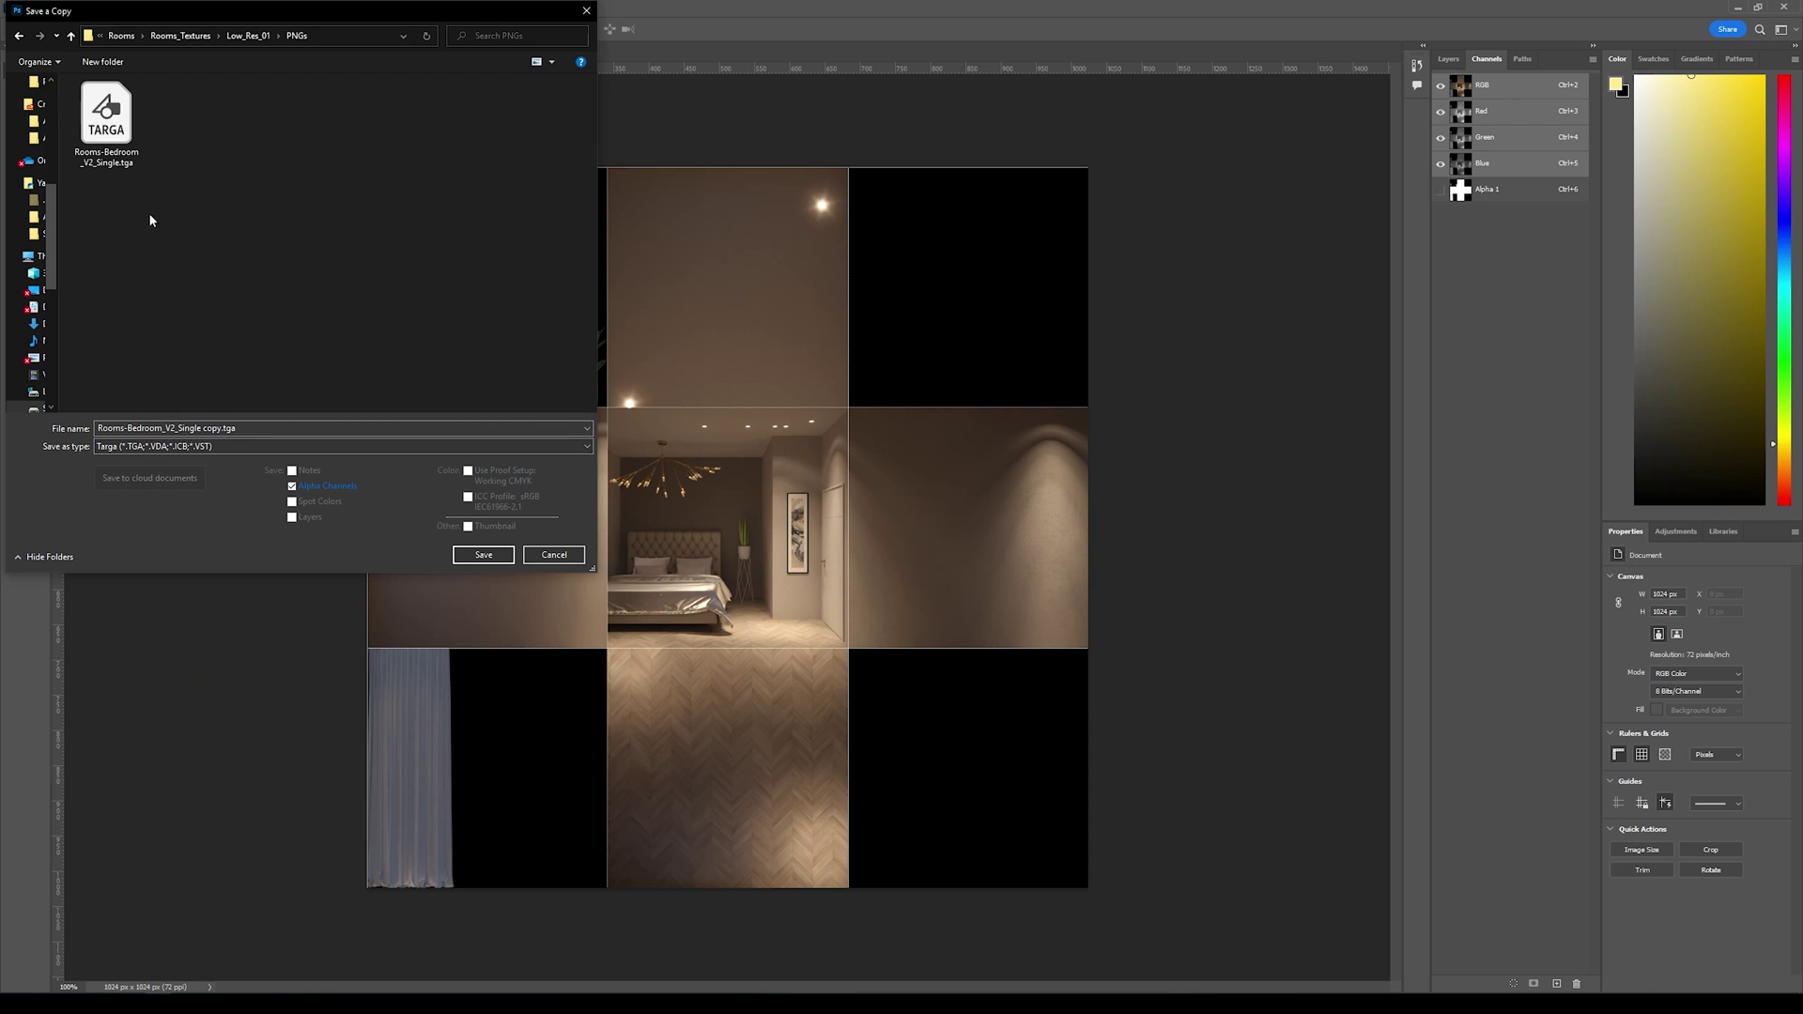
{"action": "key", "text": "Return"}
{"action": "left_click", "coordinate": [934, 503]}
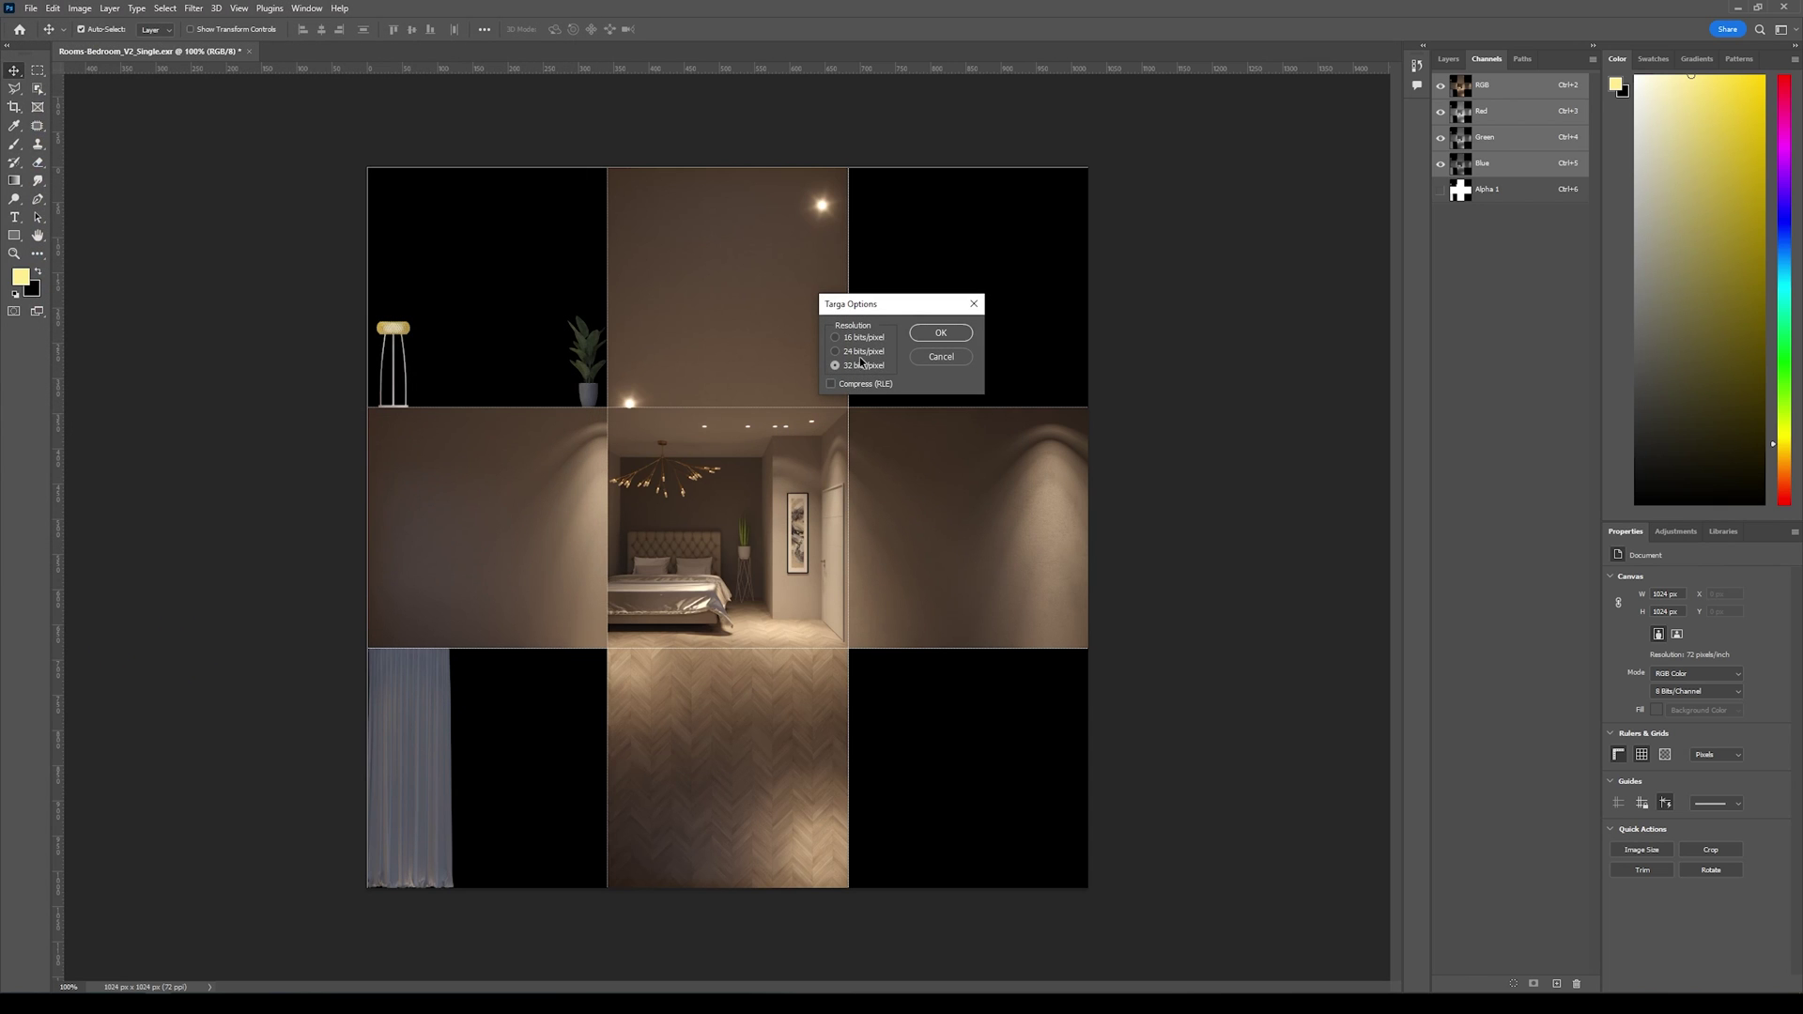
{"action": "left_click", "coordinate": [940, 334]}
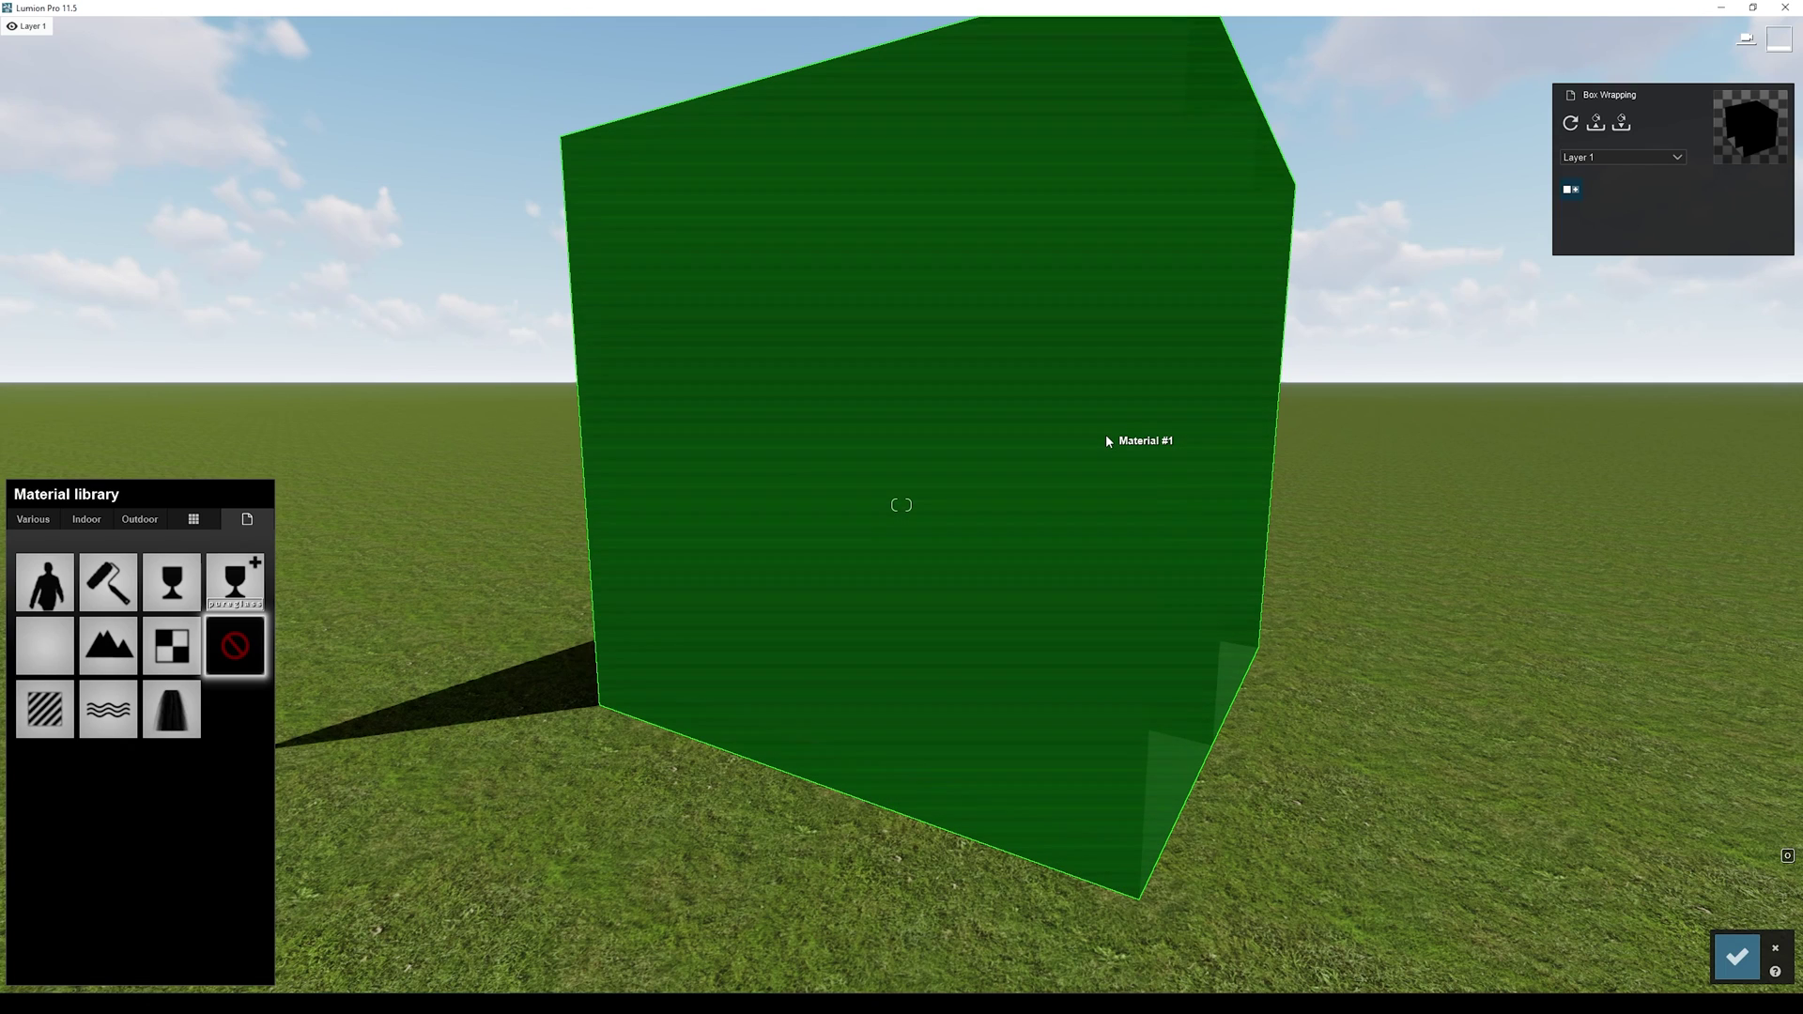
Step: Switch to Lumion, give the wrapping box a Standard material and set colorization, gloss, reflectivity and relief to zero
{"action": "left_click", "coordinate": [933, 475]}
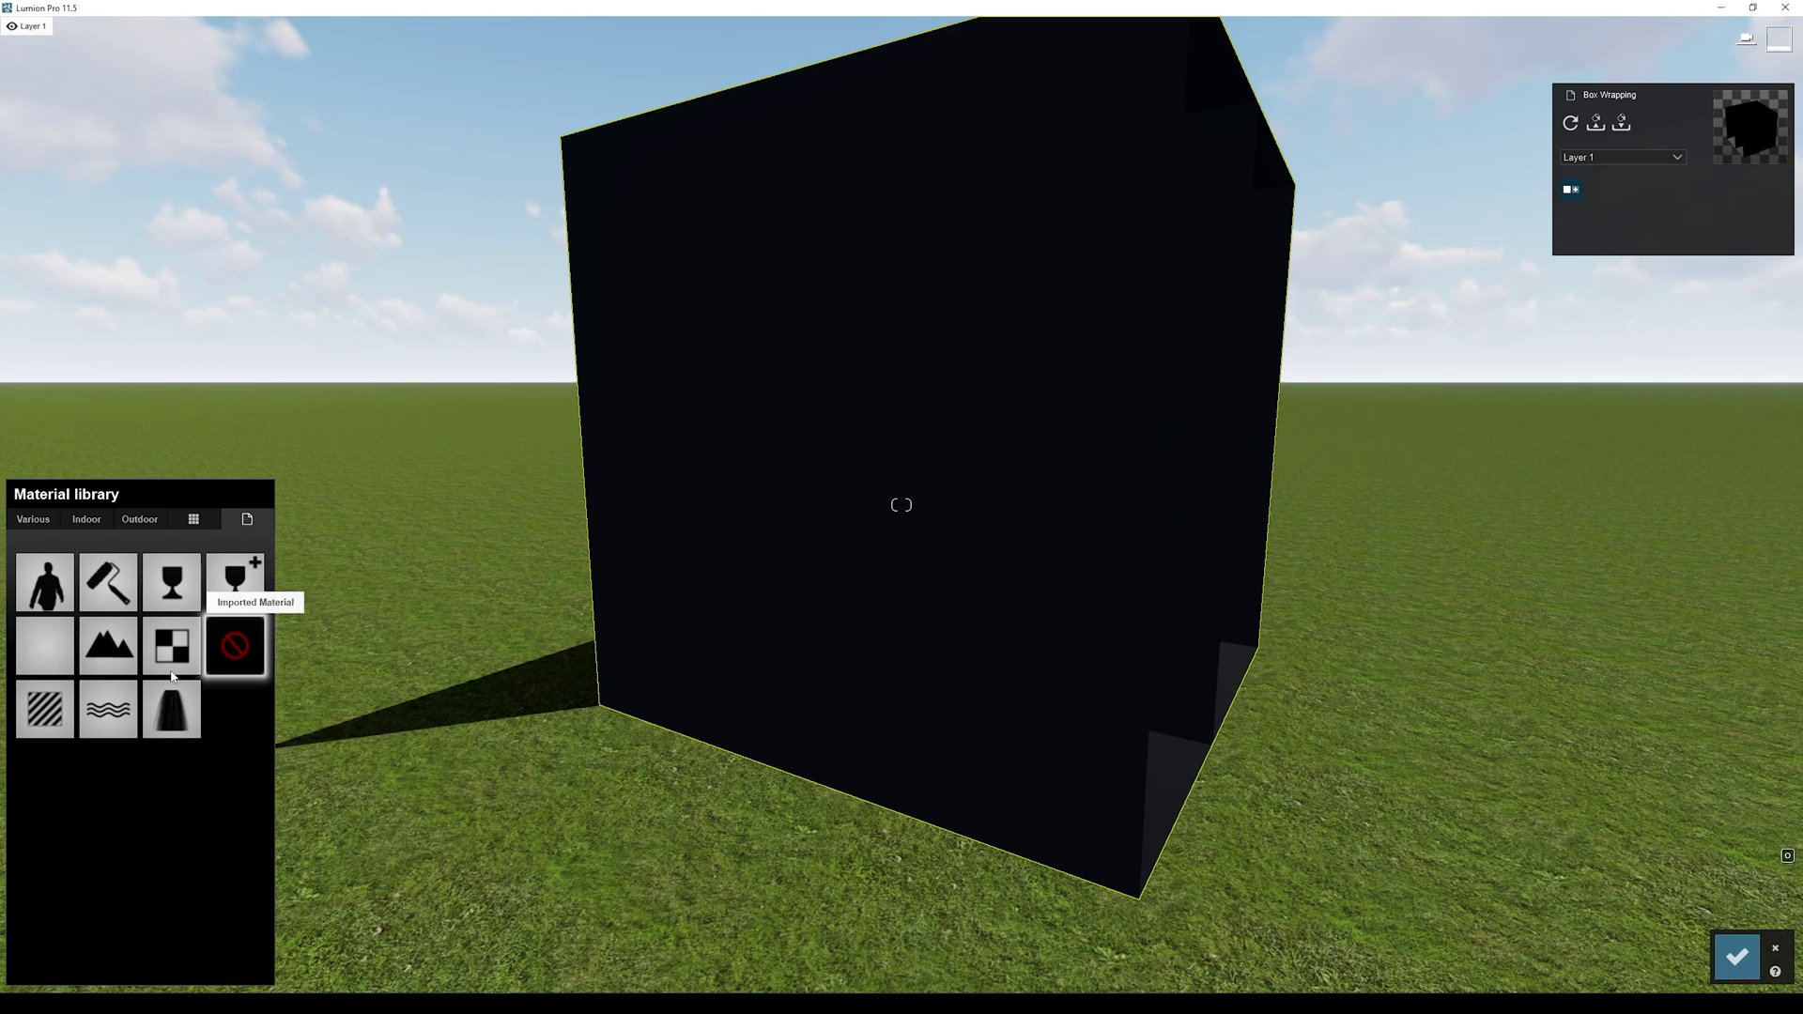
{"action": "left_click", "coordinate": [54, 699]}
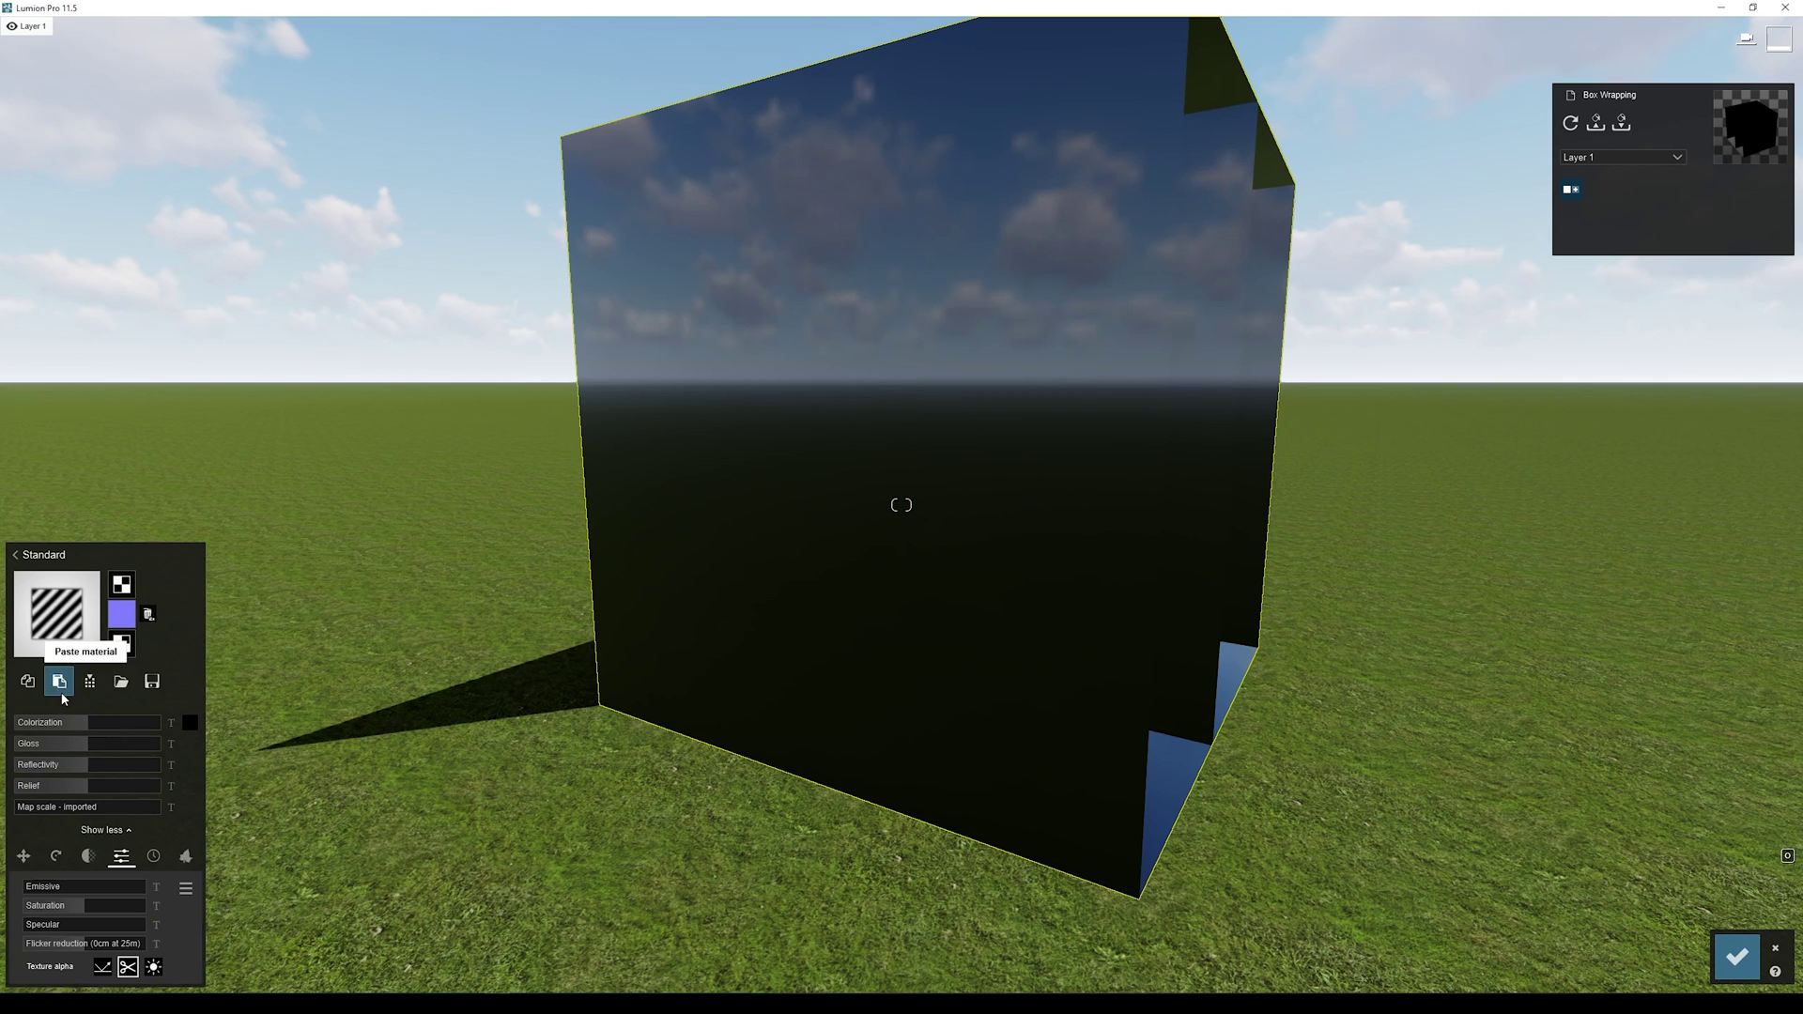
{"action": "left_click_drag", "start_coordinate": [83, 725], "coordinate": [11, 786]}
Step: Load Rooms-Bedroom_V2_Single.tga as the box material's color map and move the camera back to view the whole box
{"action": "left_click", "coordinate": [121, 586]}
{"action": "left_click", "coordinate": [95, 151]}
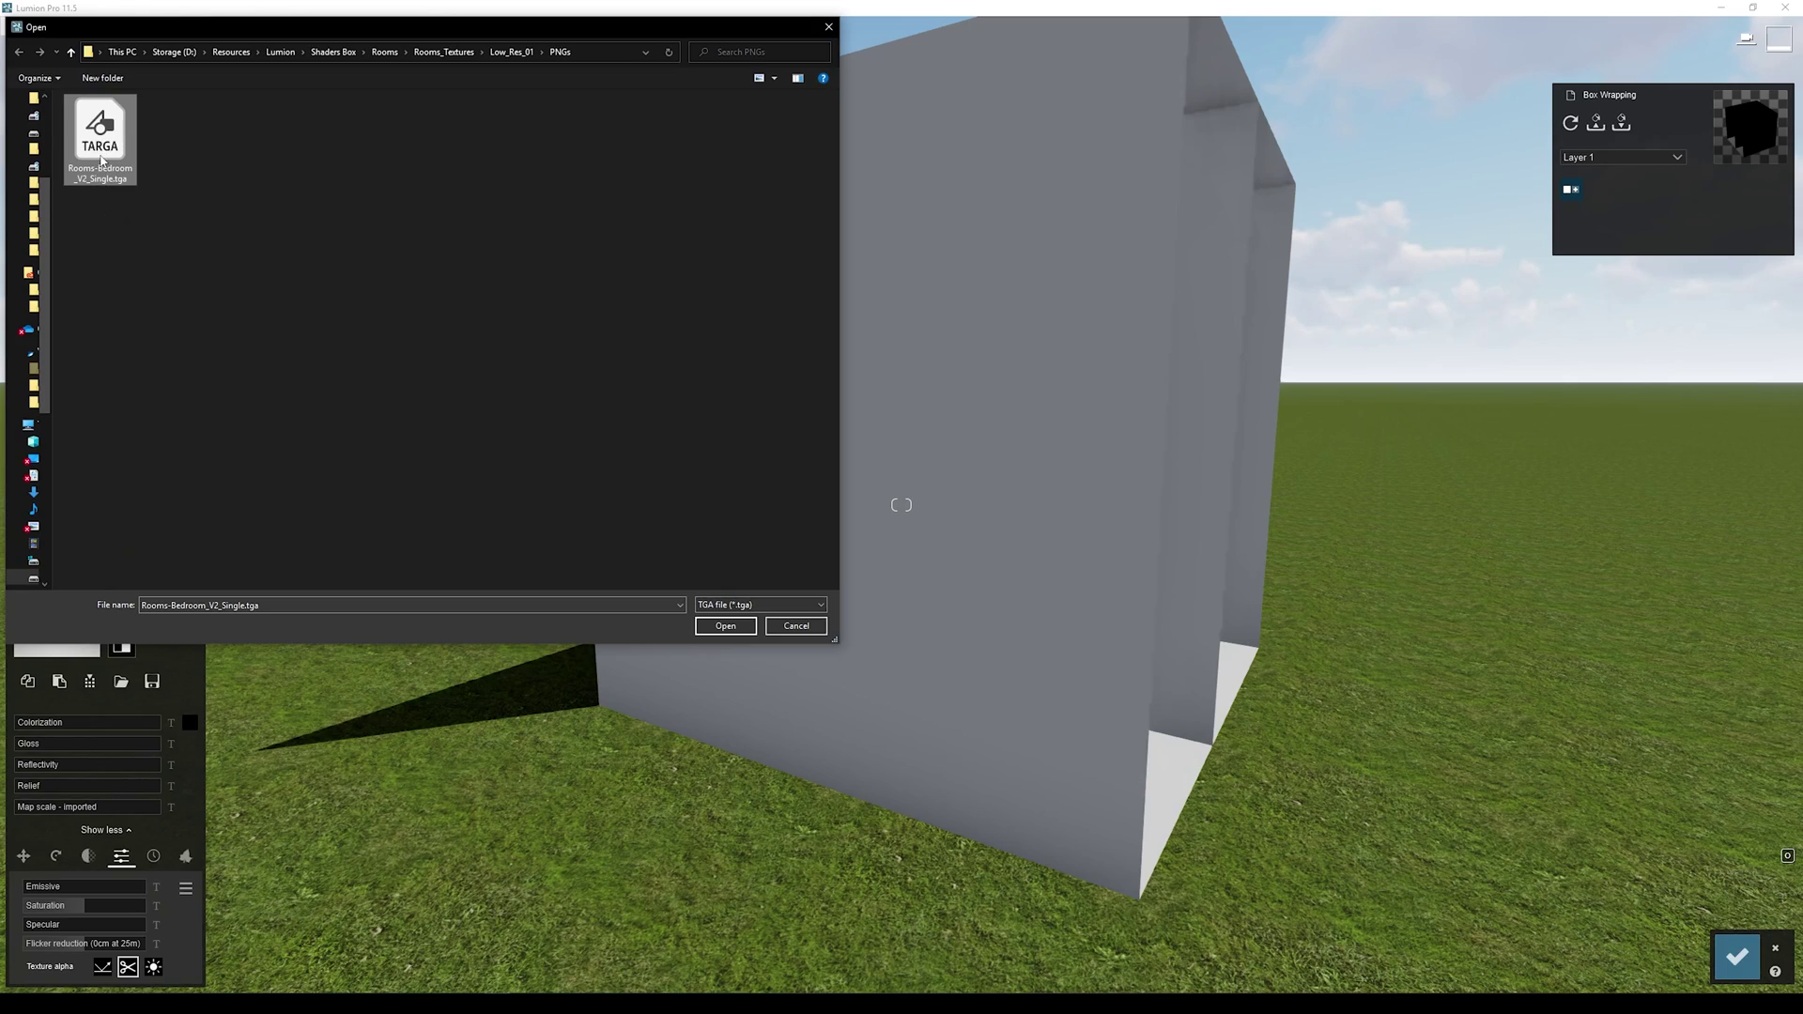
{"action": "double_click", "coordinate": [100, 155]}
{"action": "key", "text": "s"}
{"action": "mouse_move", "coordinate": [901, 505]}
{"action": "right_mouse_down"}
{"action": "mouse_move", "coordinate": [1154, 449]}
{"action": "mouse_move", "coordinate": [900, 504]}
{"action": "right_mouse_up"}
{"action": "key", "text": "a"}
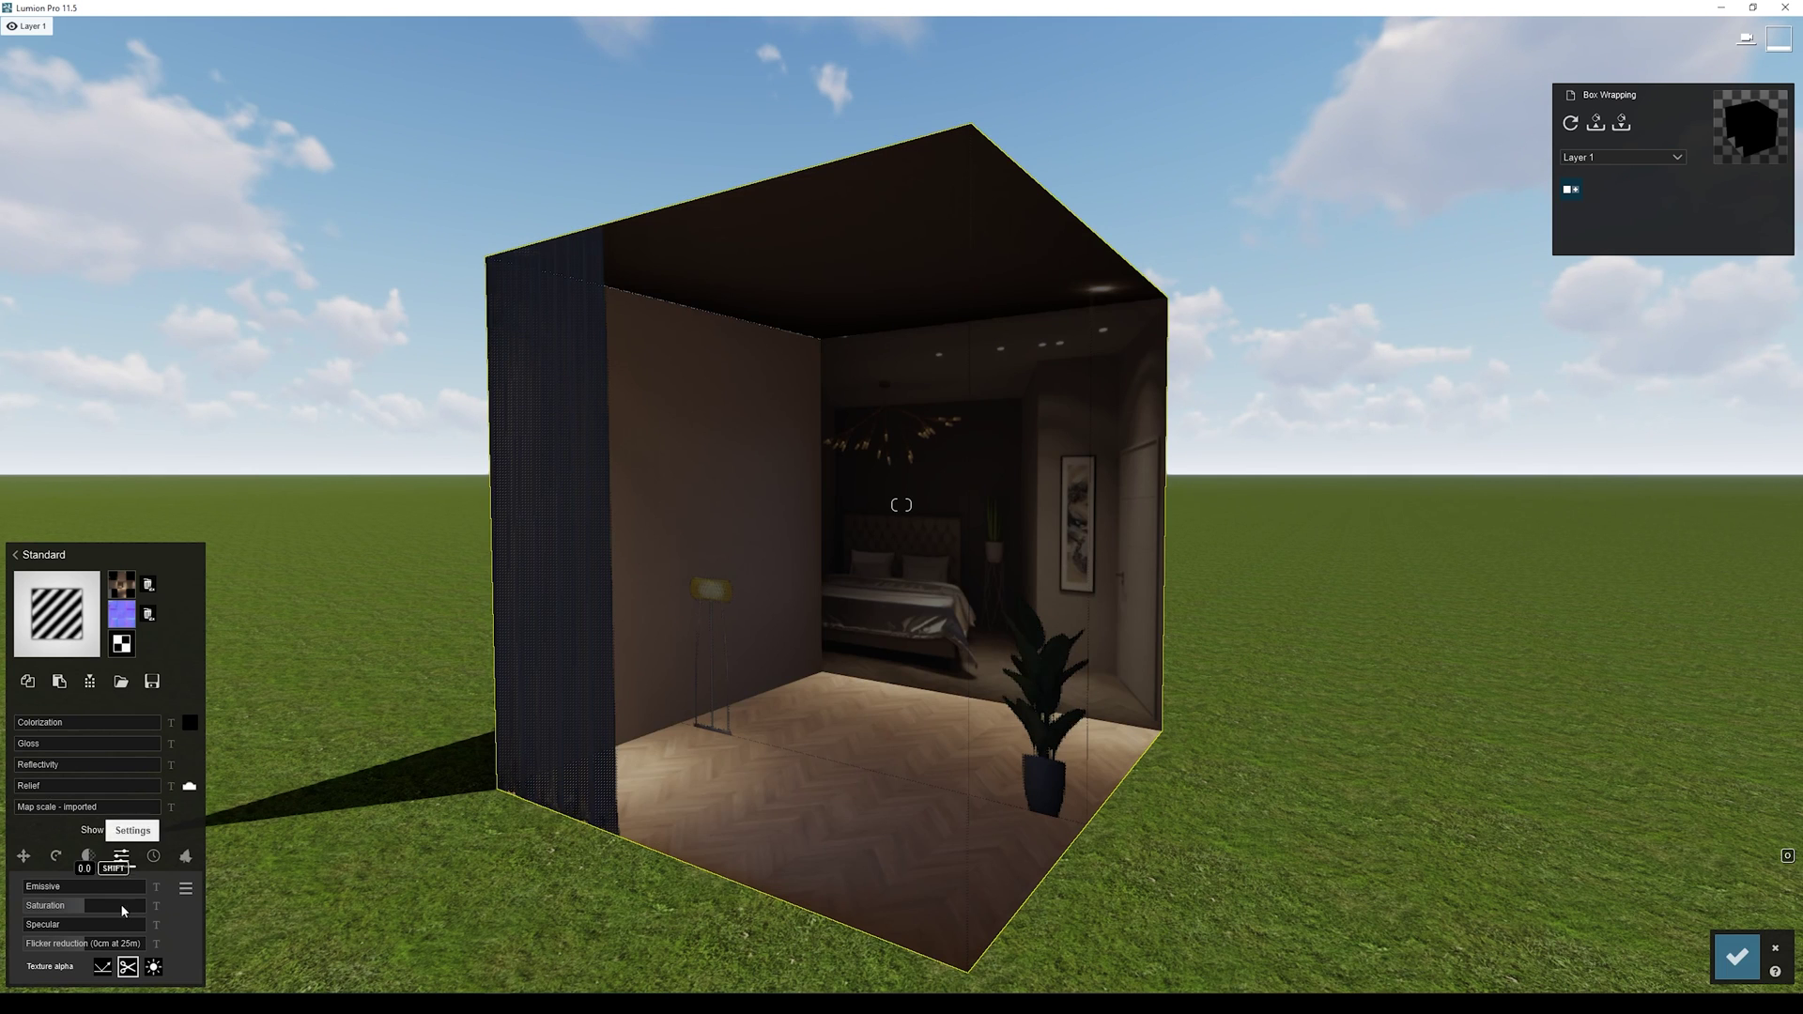
Step: Set the texture alpha so the color map alpha clips the object, and raise the material's emissive slightly
{"action": "left_click", "coordinate": [128, 967]}
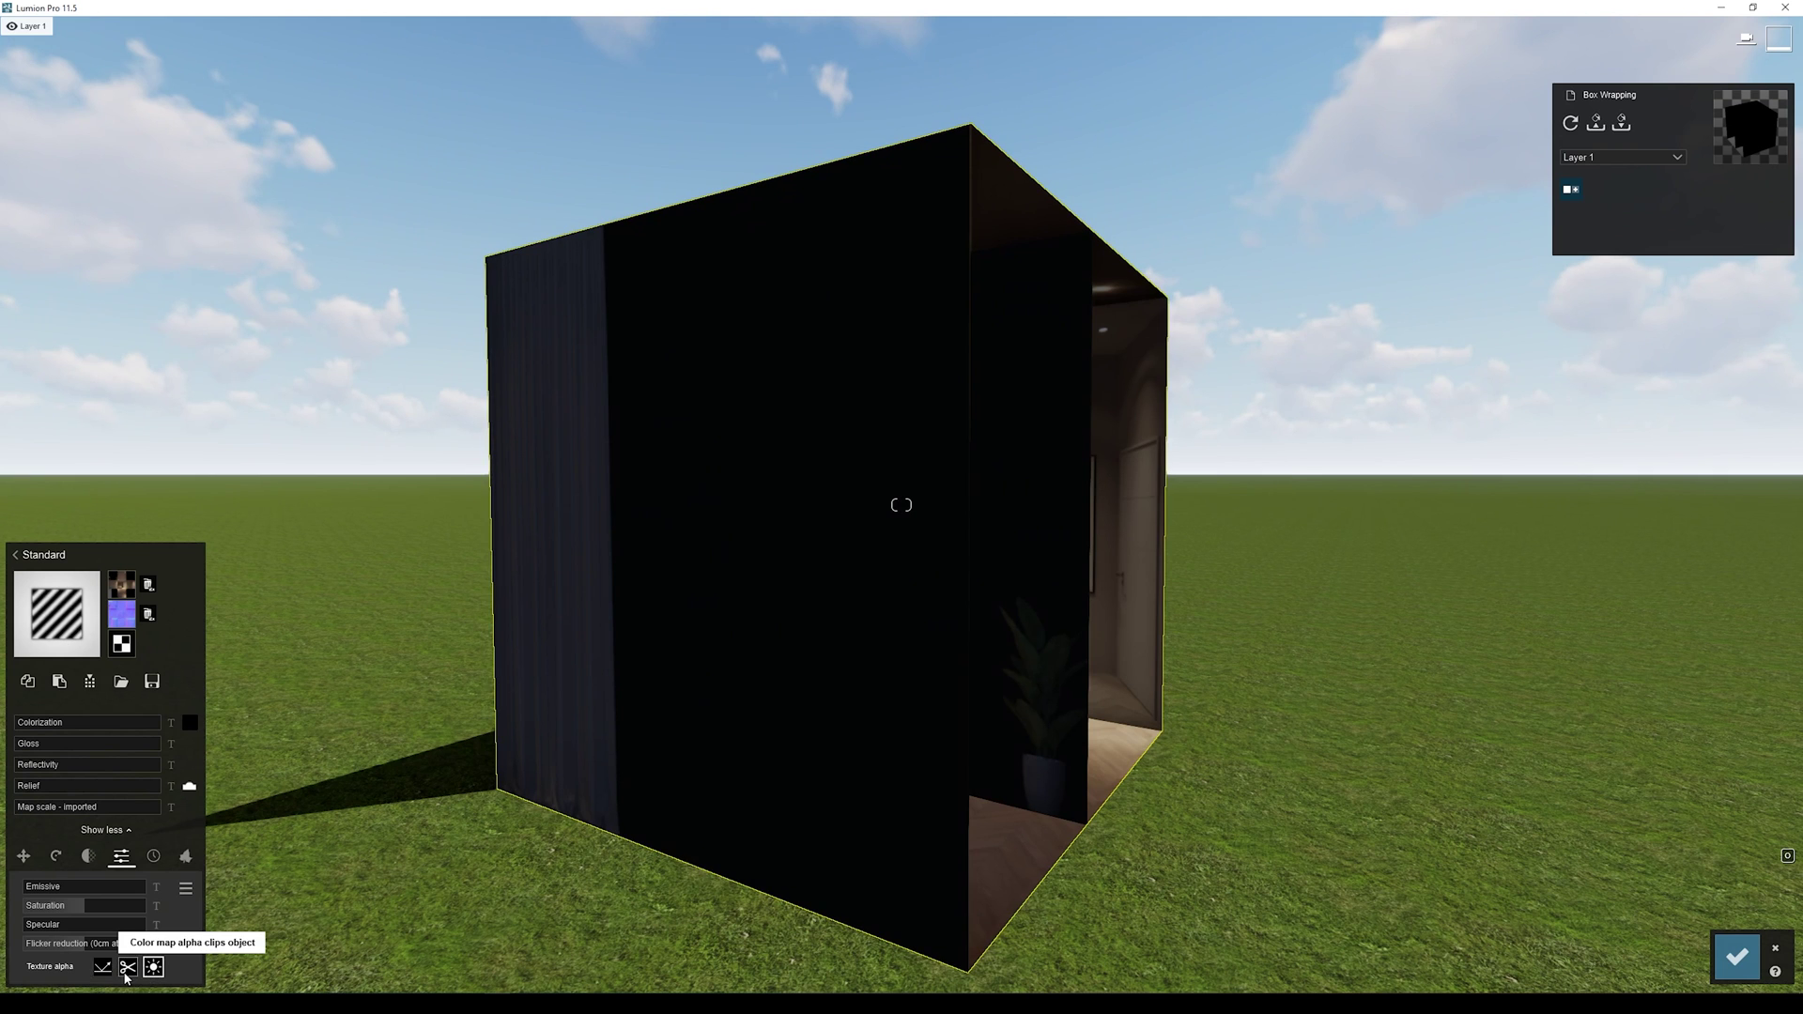
{"action": "left_click", "coordinate": [127, 967]}
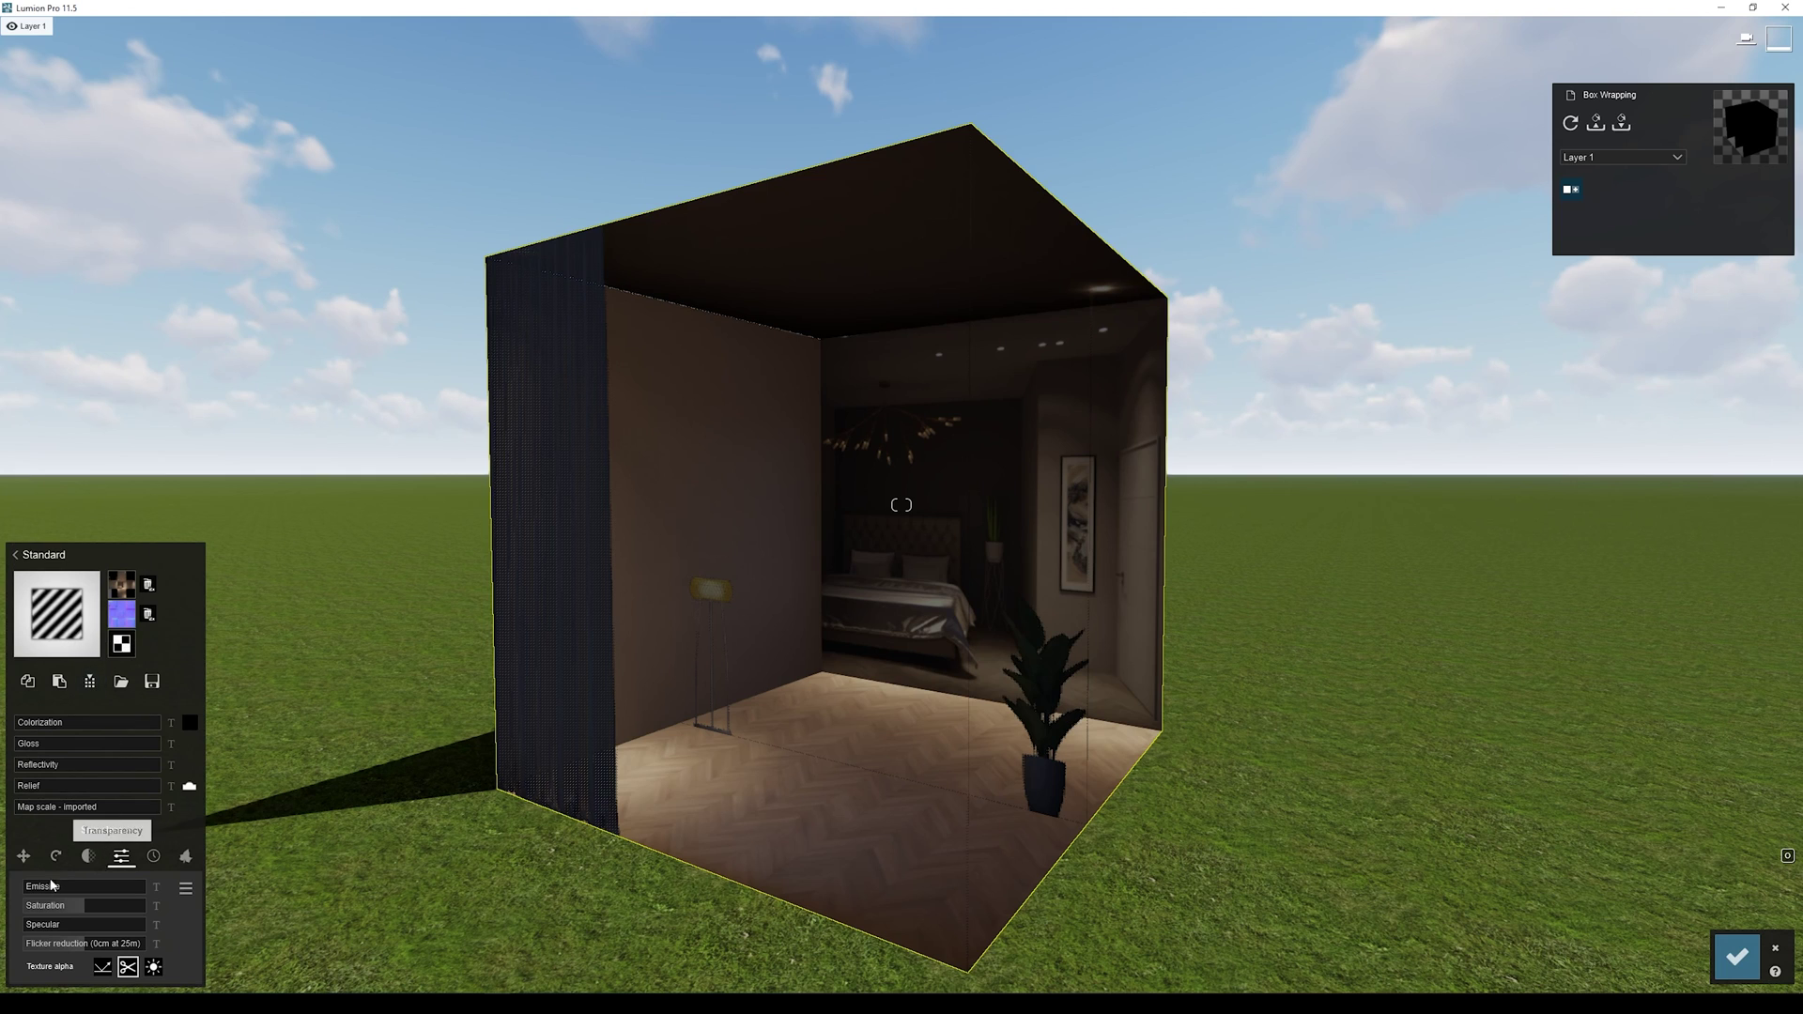
{"action": "left_click_drag", "start_coordinate": [31, 888], "coordinate": [41, 888]}
{"action": "right_click_drag", "start_coordinate": [376, 676], "coordinate": [530, 686]}
{"action": "key", "text": "a"}
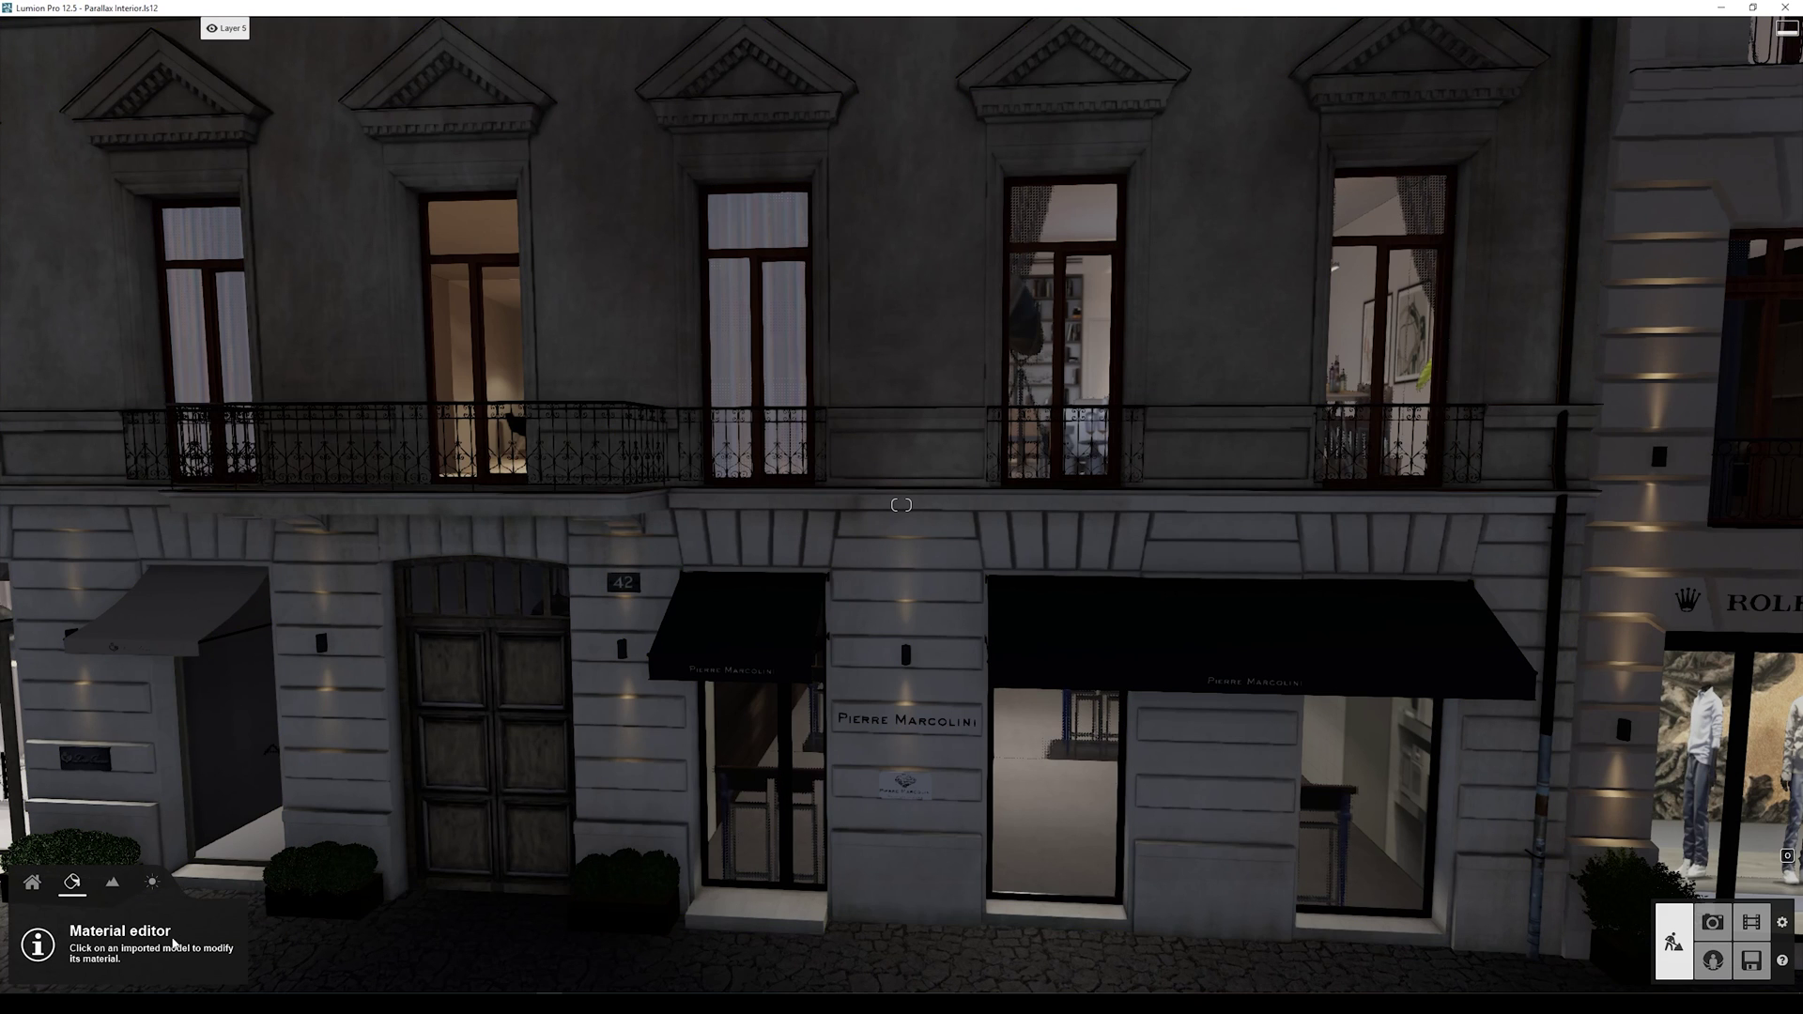
Step: Open Box_Wrapping.fbx from the Commerce_Scene_Files folder in Modo with the default FBX load options
{"action": "left_click", "coordinate": [122, 1004]}
{"action": "left_click", "coordinate": [45, 943]}
{"action": "key", "text": "Up"}
{"action": "key", "text": "Return"}
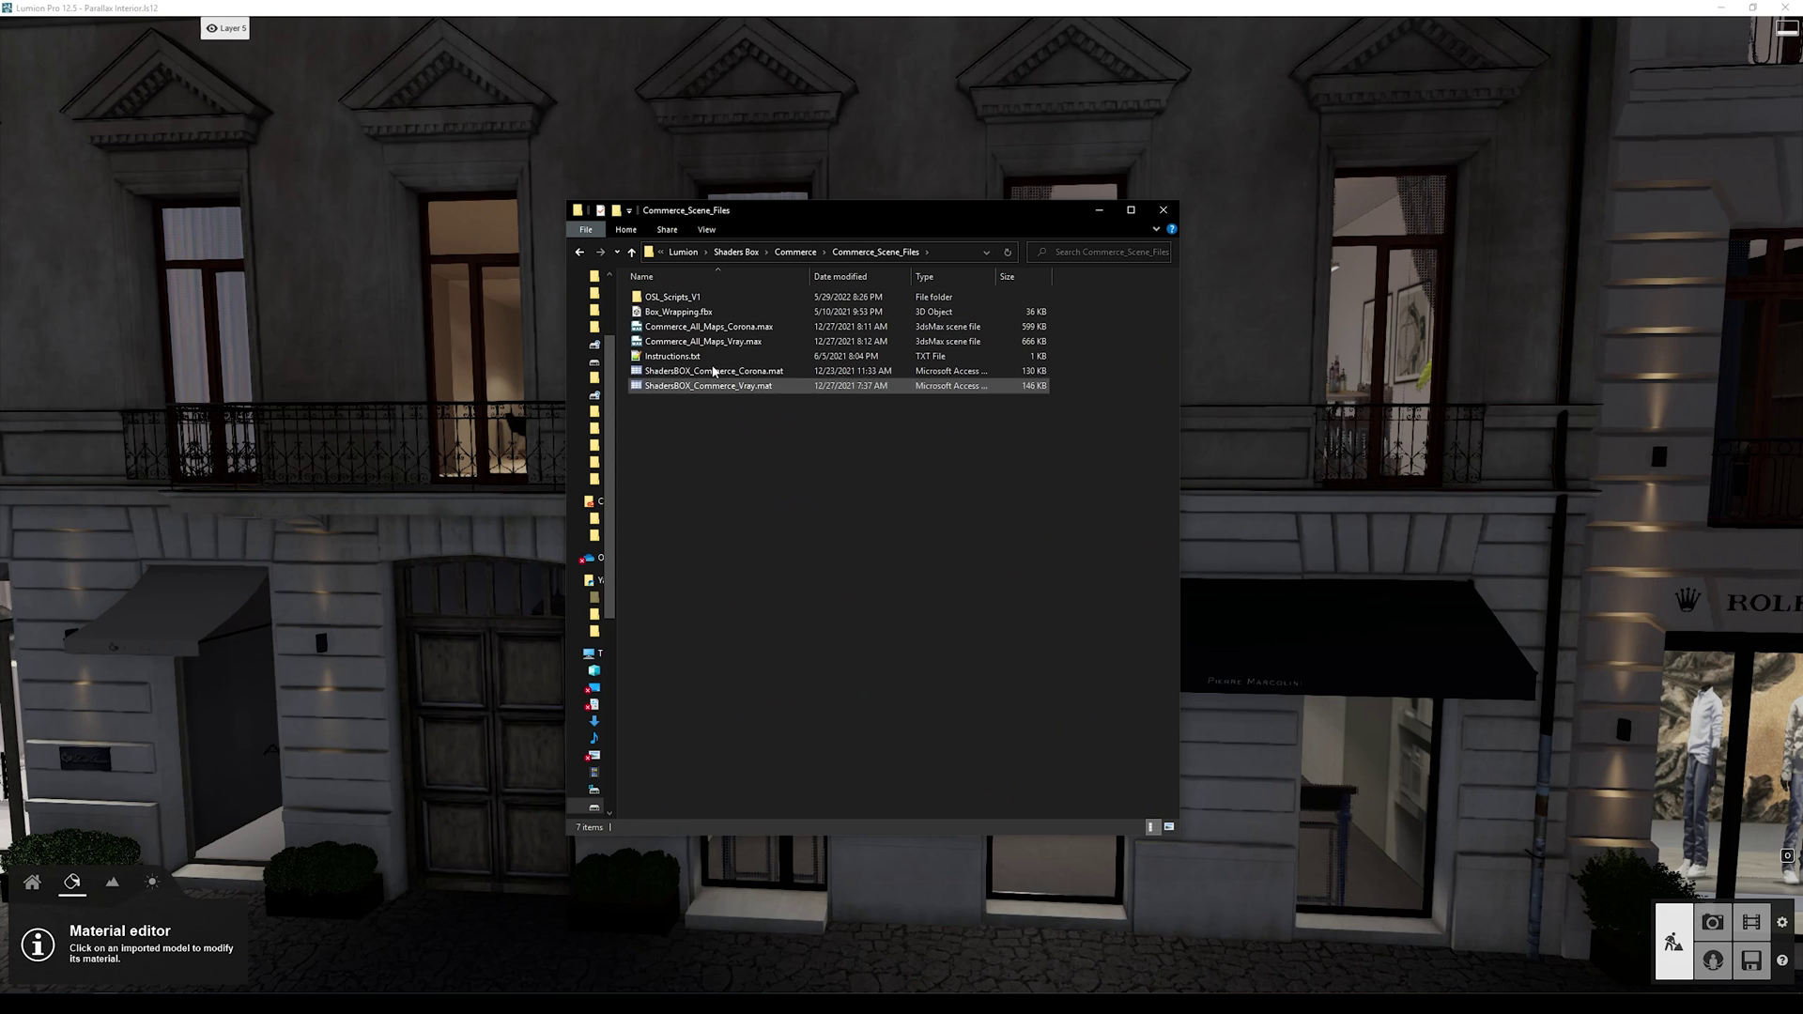
{"action": "left_click", "coordinate": [706, 315]}
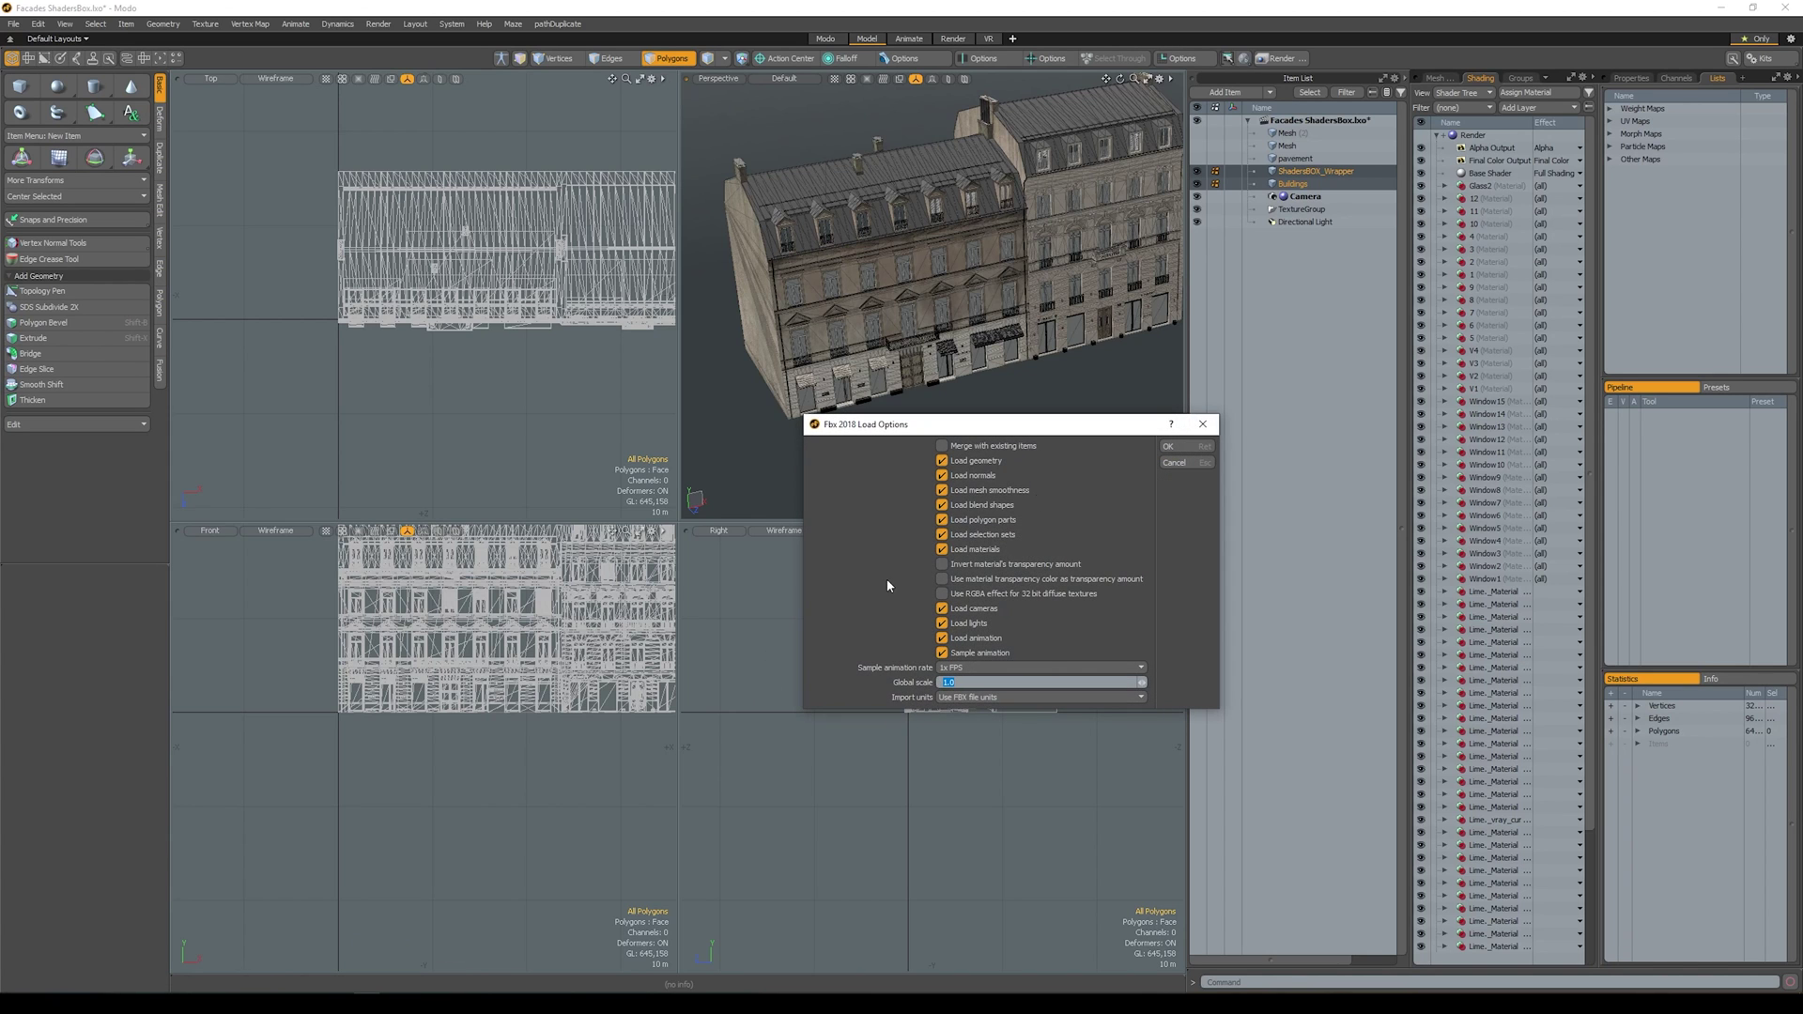
{"action": "left_click", "coordinate": [1181, 446]}
{"action": "key", "text": "a"}
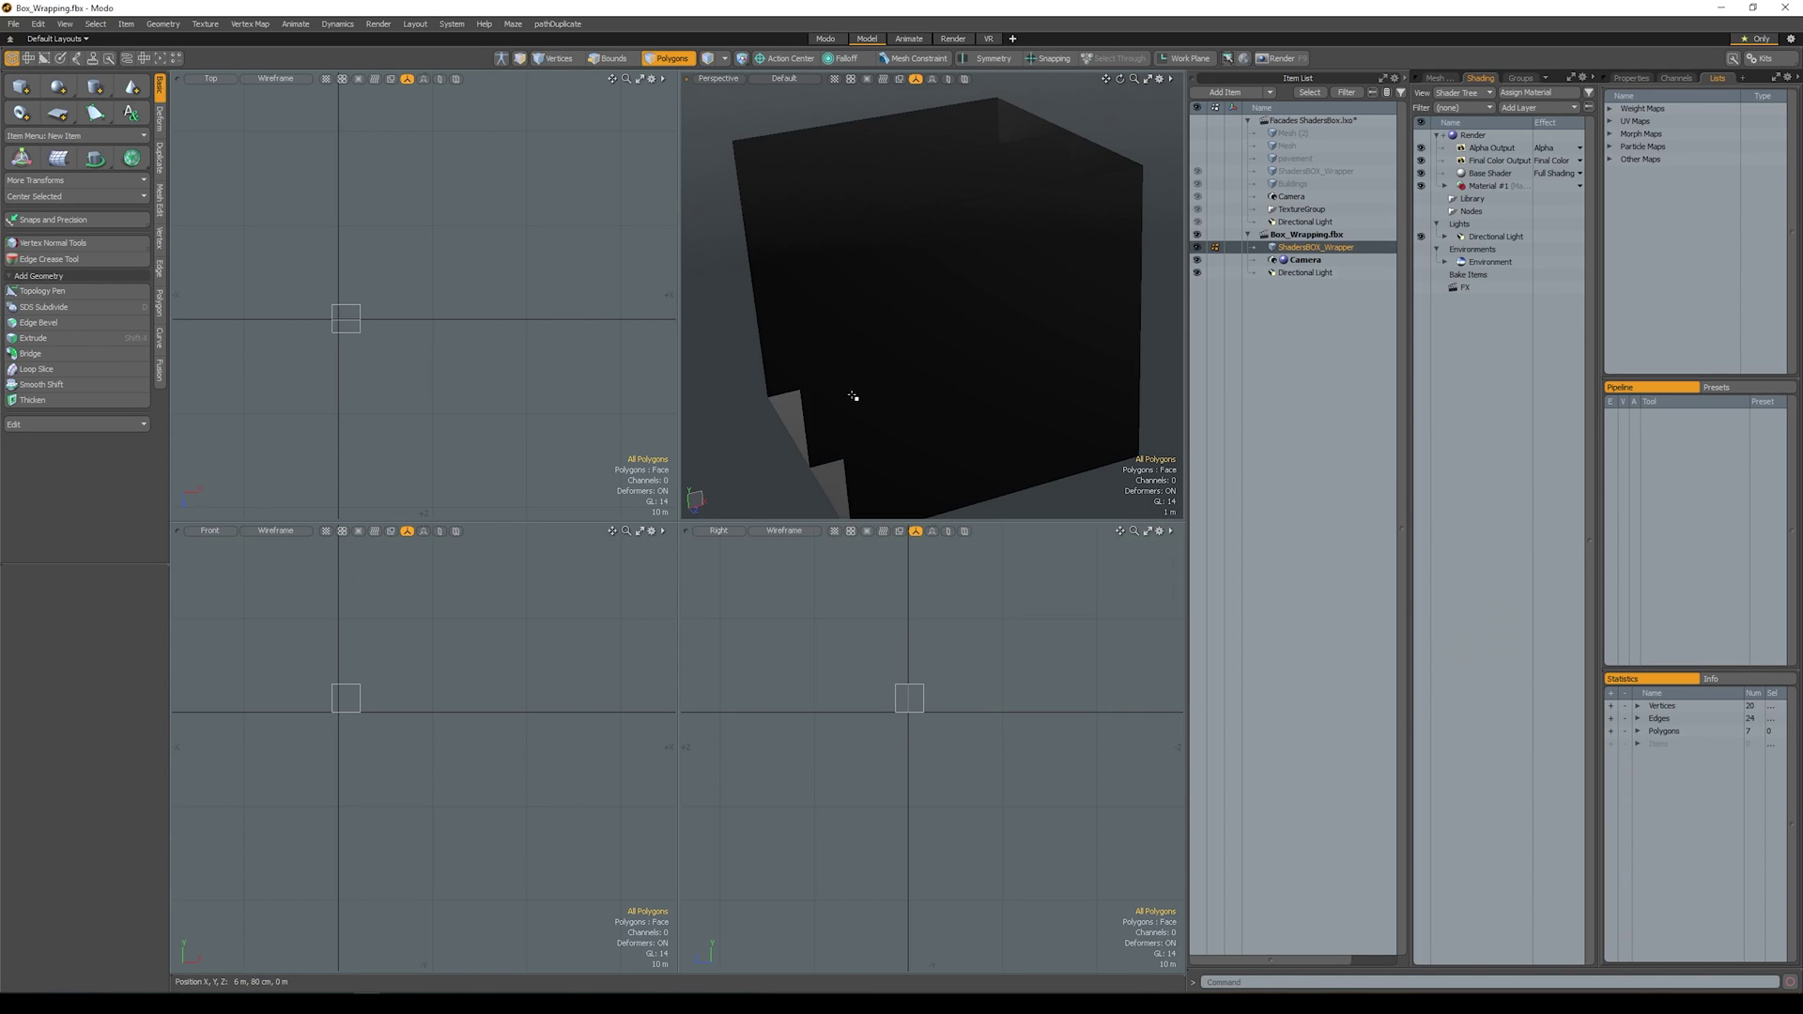
Step: Measure the wrapping box's width, height and depth with the Dimensions tool, and turn the tool off in edge selection mode
{"action": "left_click", "coordinate": [54, 25]}
{"action": "left_click", "coordinate": [97, 289]}
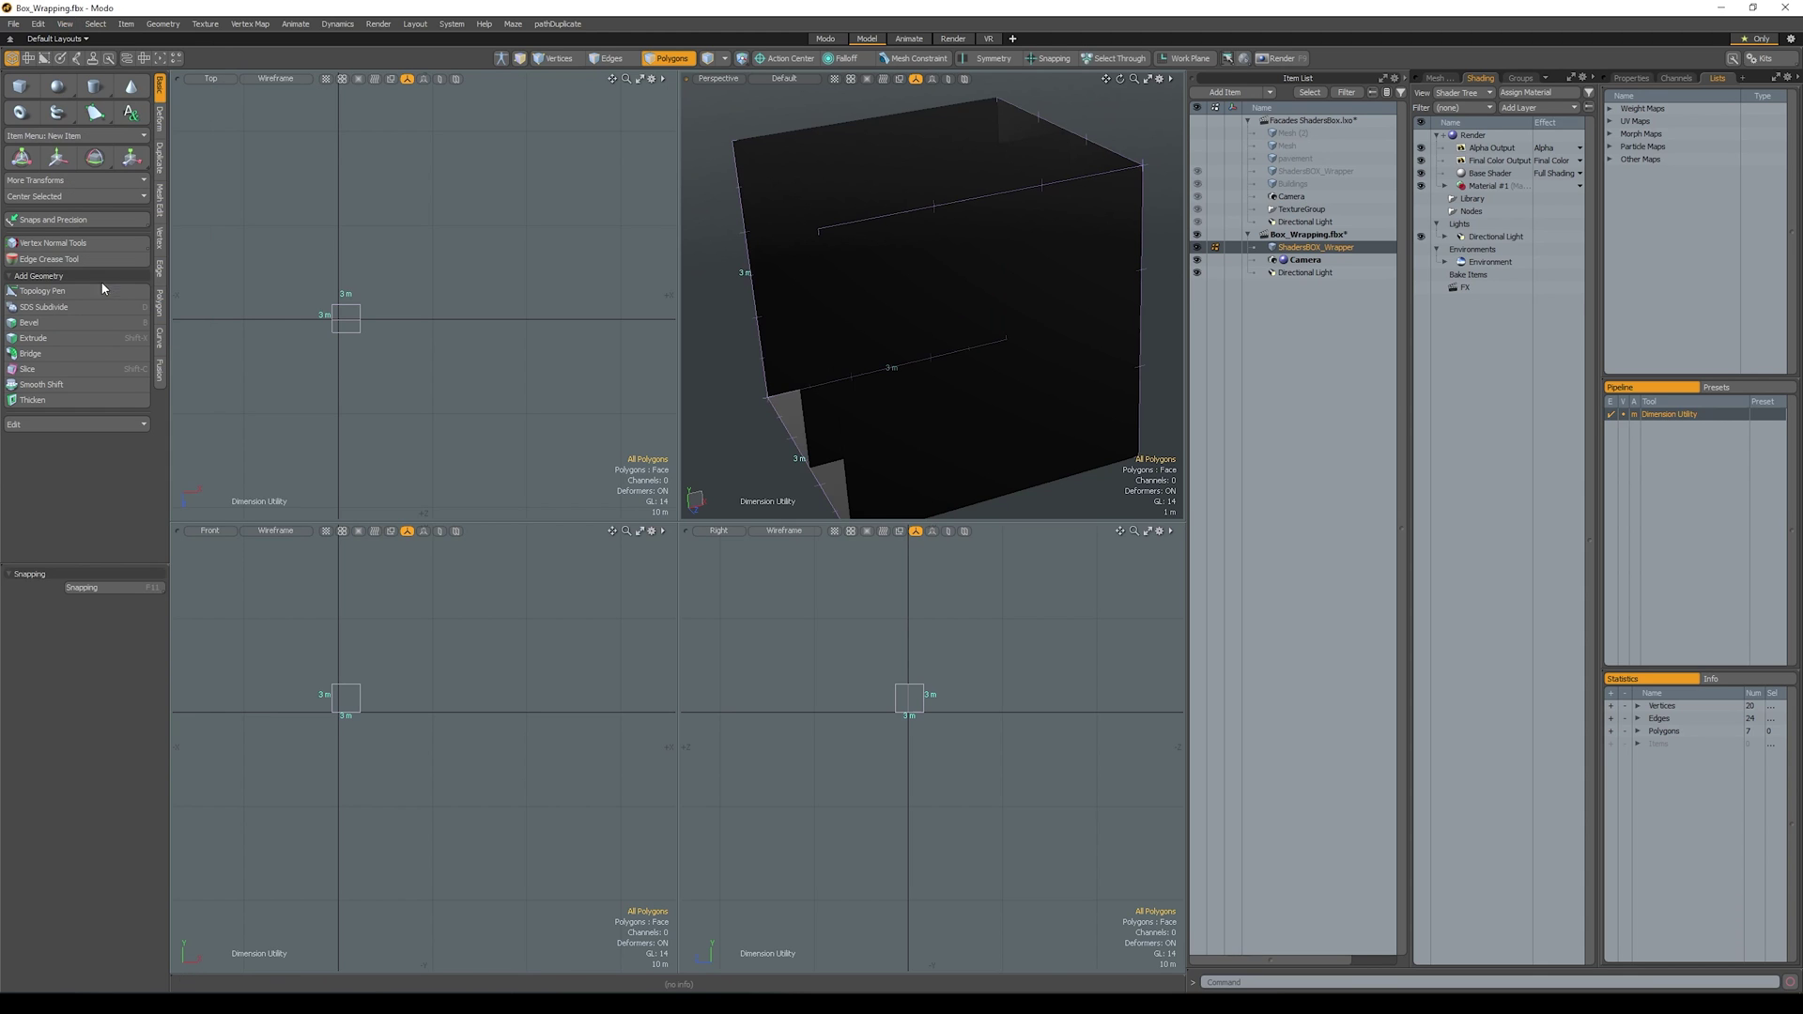
{"action": "middle_click_drag", "start_coordinate": [813, 330], "coordinate": [999, 347], "text": "alt"}
{"action": "left_click_drag", "start_coordinate": [999, 347], "coordinate": [826, 373], "text": "alt"}
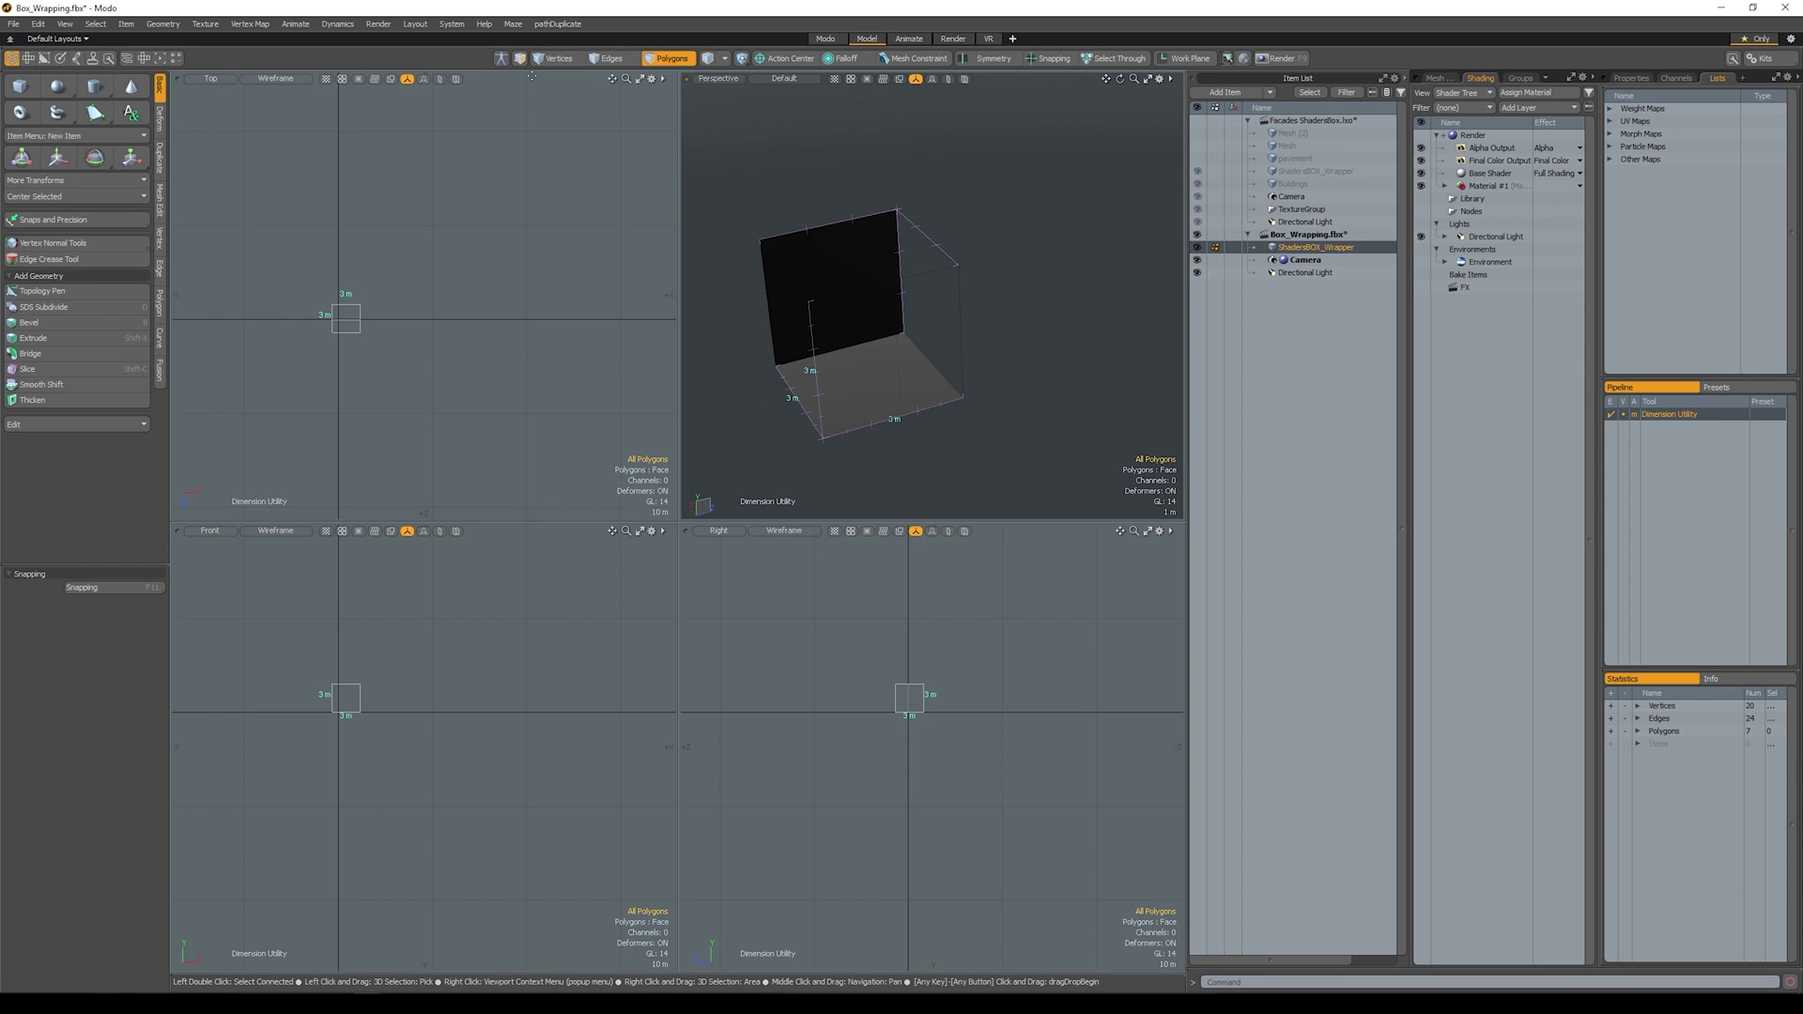
{"action": "key", "text": "2"}
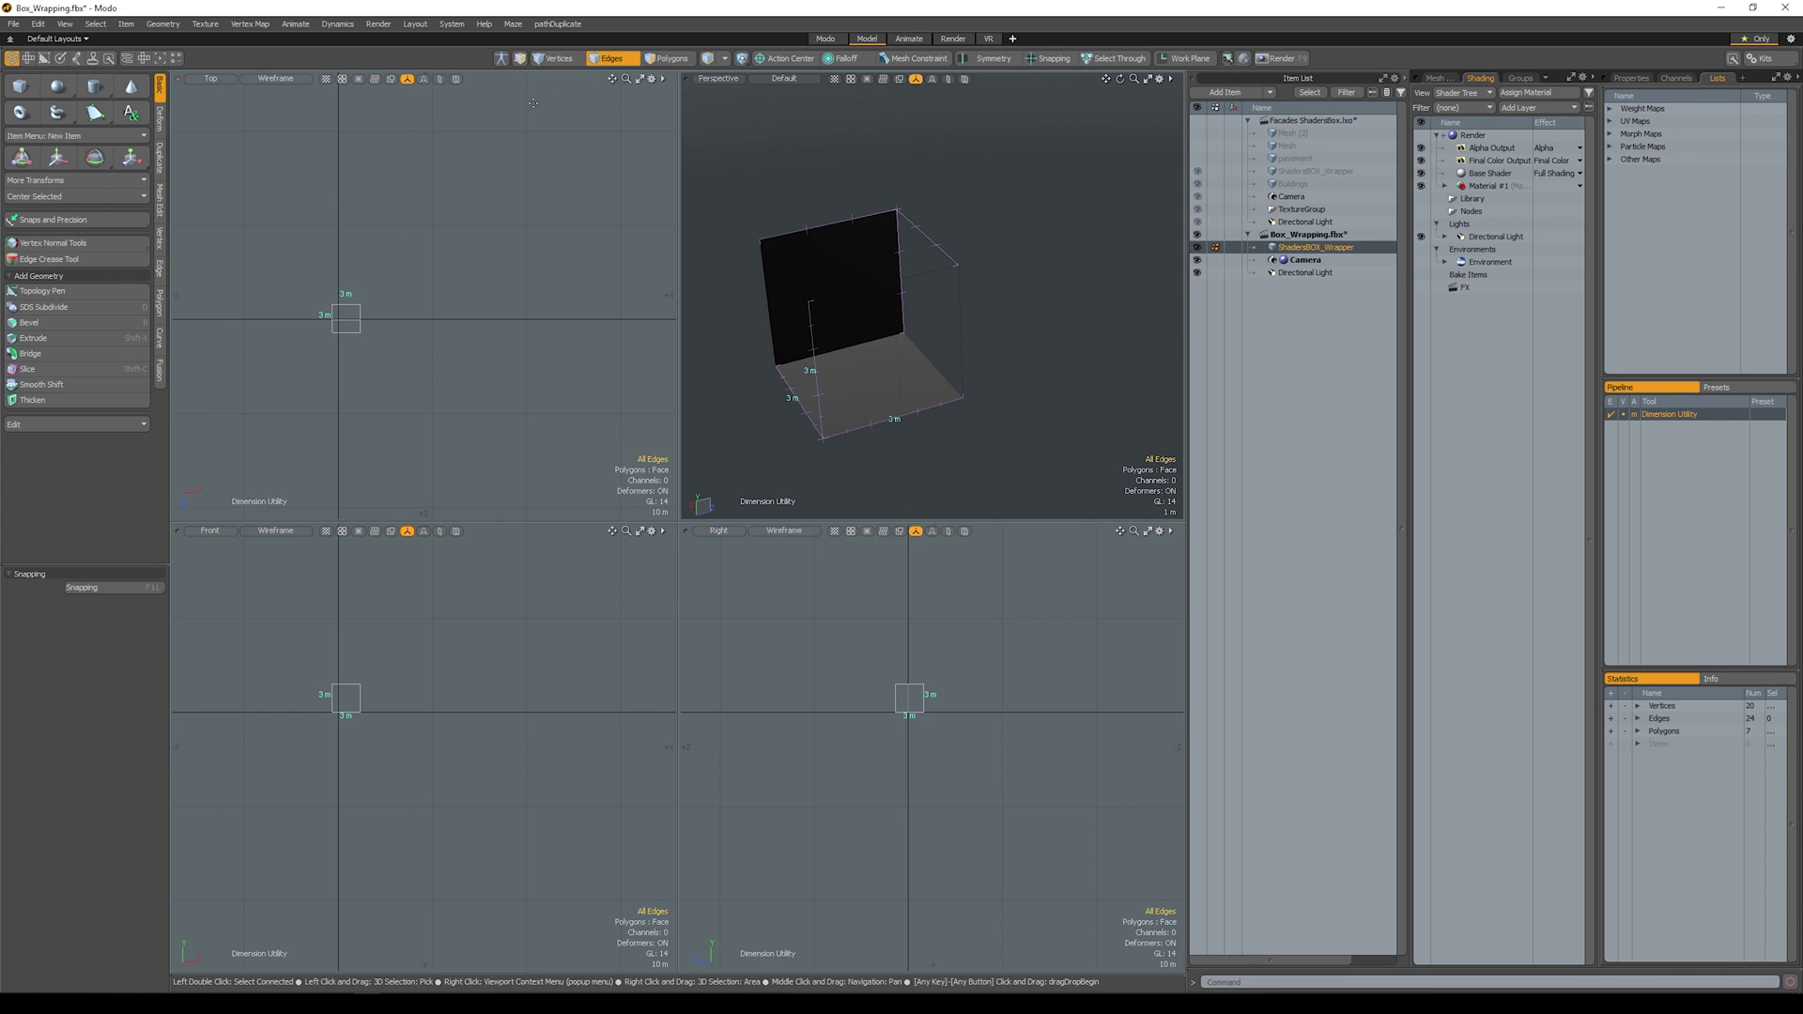
{"action": "left_click", "coordinate": [65, 23]}
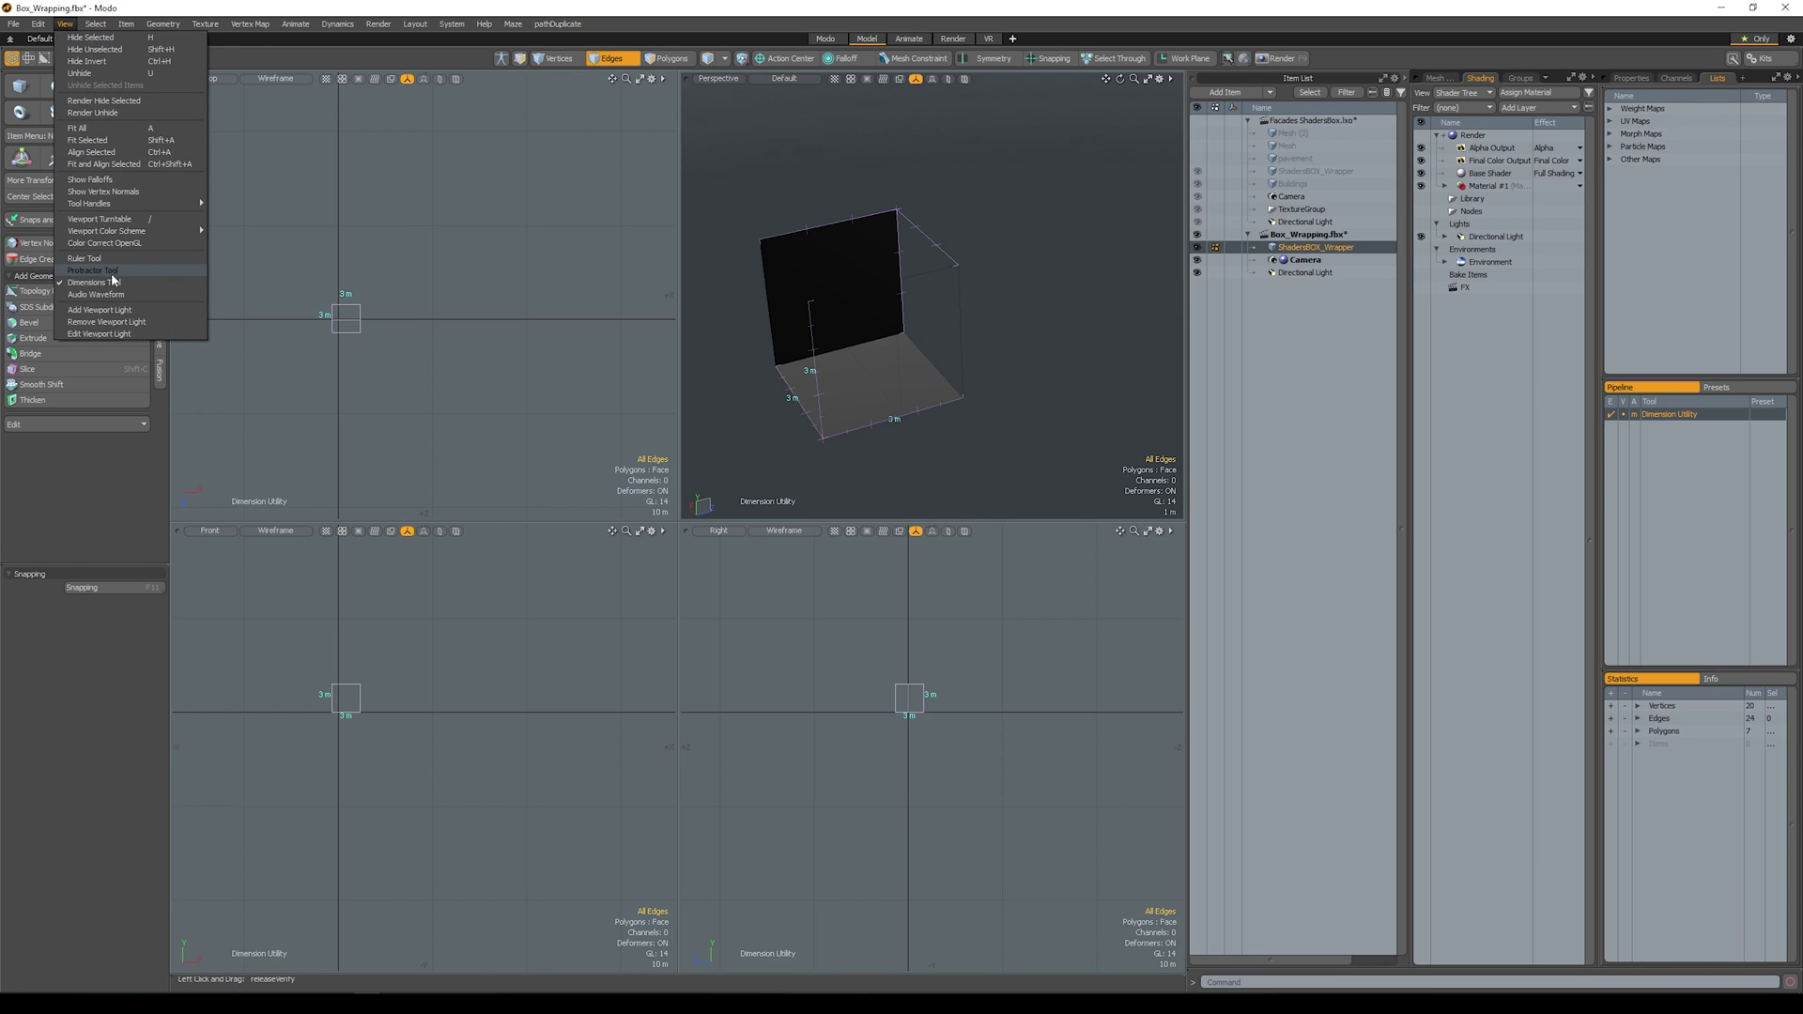
{"action": "left_click", "coordinate": [114, 282]}
Step: Select the edges at one end of the wrapping box and move them 3 m along X
{"action": "double_click", "coordinate": [843, 291]}
{"action": "scroll", "coordinate": [388, 323], "scroll_direction": "up", "scroll_amount": 3}
{"action": "key", "text": "w"}
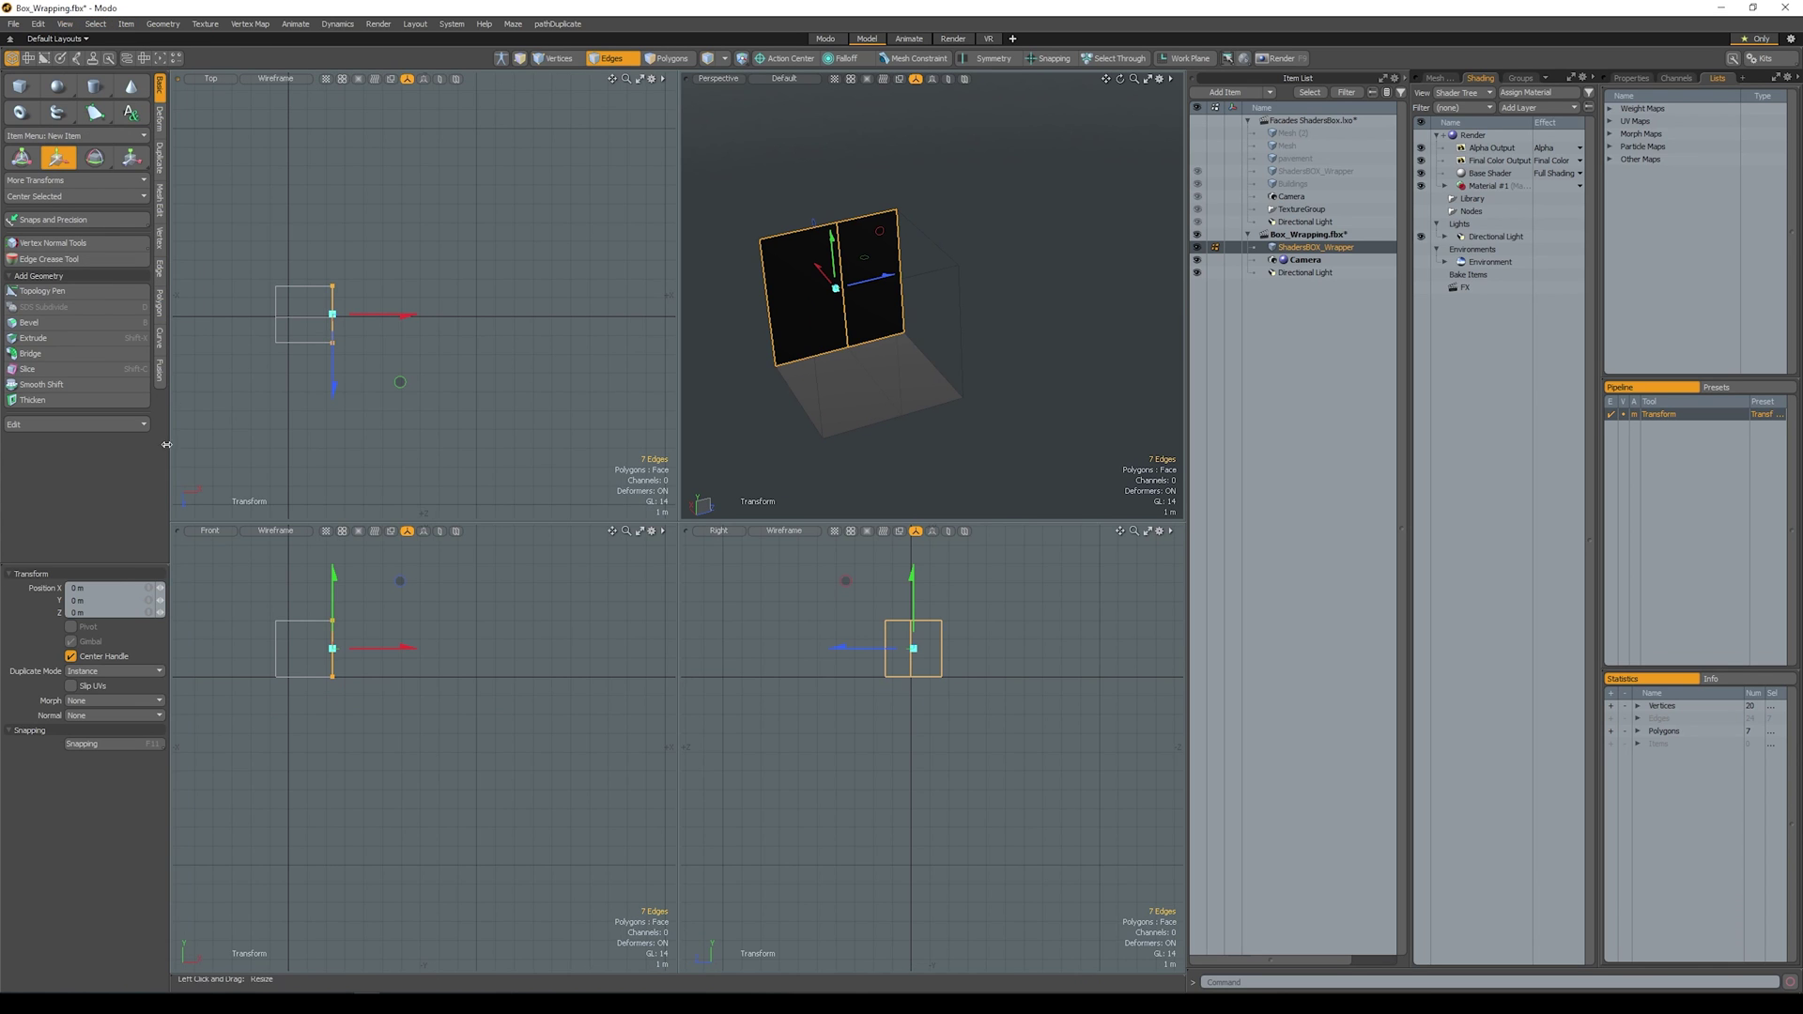
{"action": "left_click", "coordinate": [114, 588]}
{"action": "type", "text": "3"}
{"action": "key", "text": "Return"}
{"action": "key", "text": "Escape"}
{"action": "left_click_drag", "start_coordinate": [1023, 356], "coordinate": [868, 277], "text": "alt"}
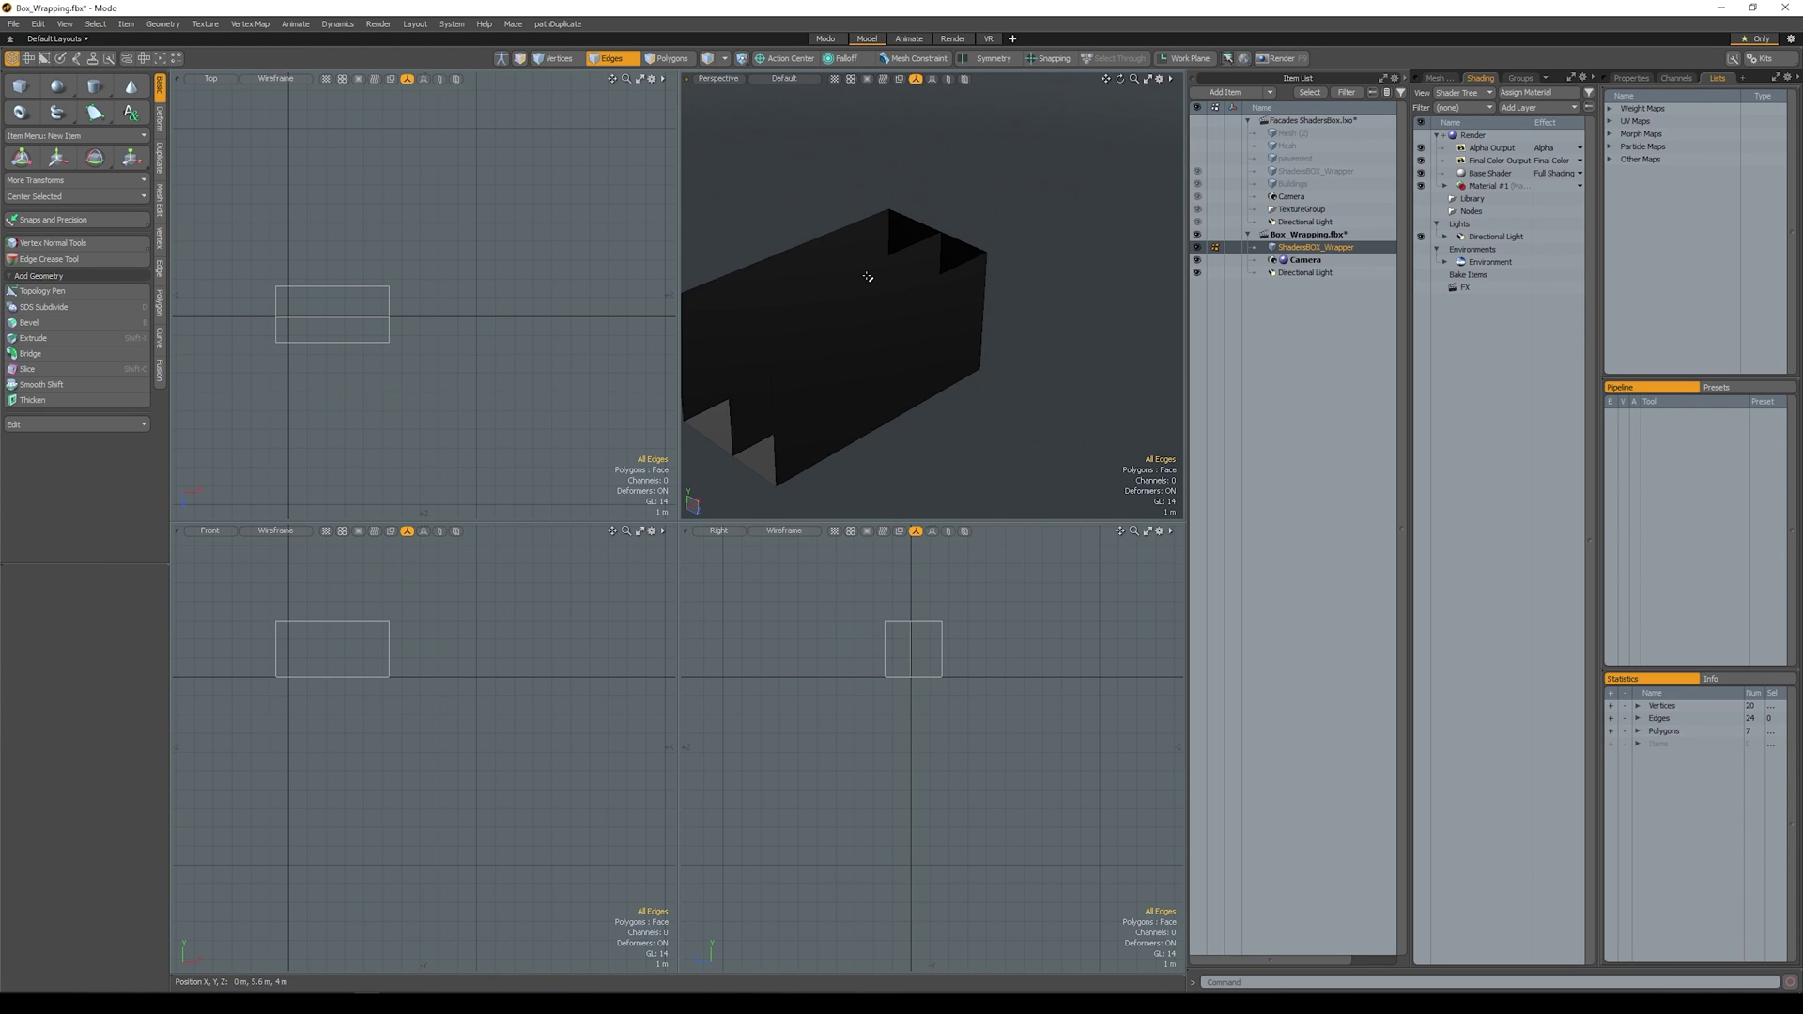
Step: Select the edges of the box's outermost wall along Z and move them -3 m in Z
{"action": "right_click_drag", "start_coordinate": [238, 258], "coordinate": [486, 310]}
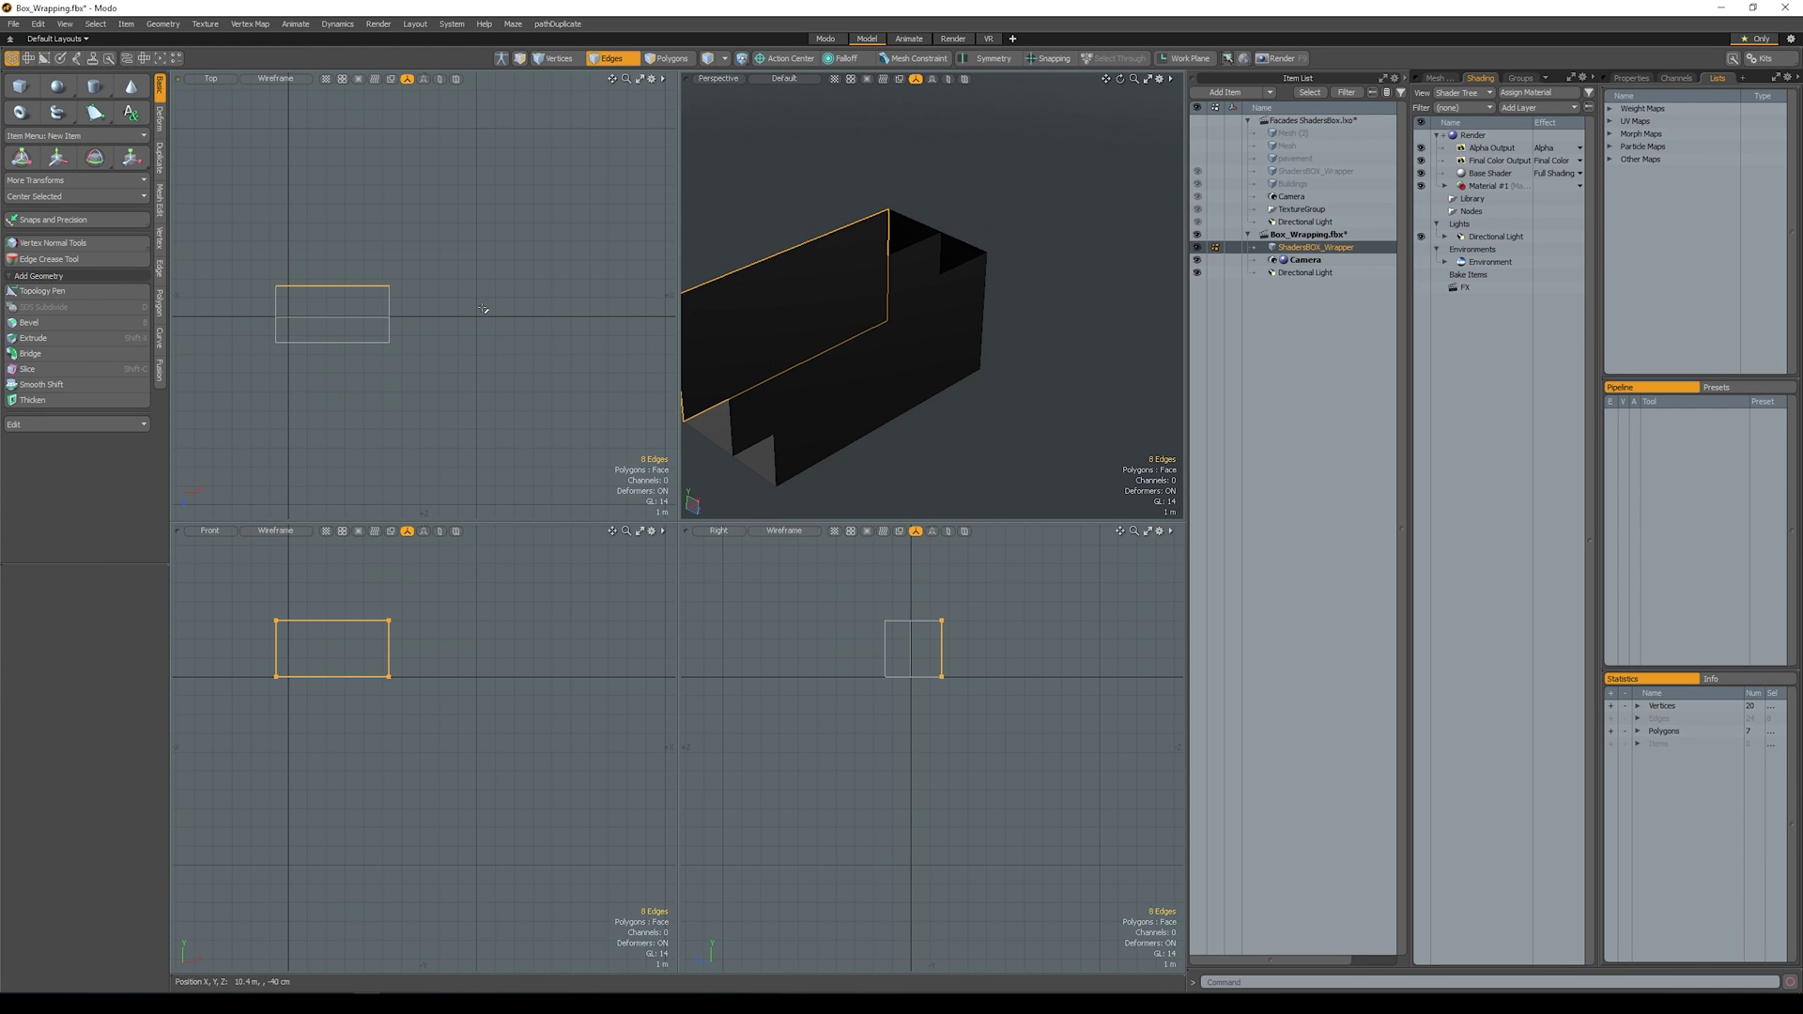
{"action": "key", "text": "w"}
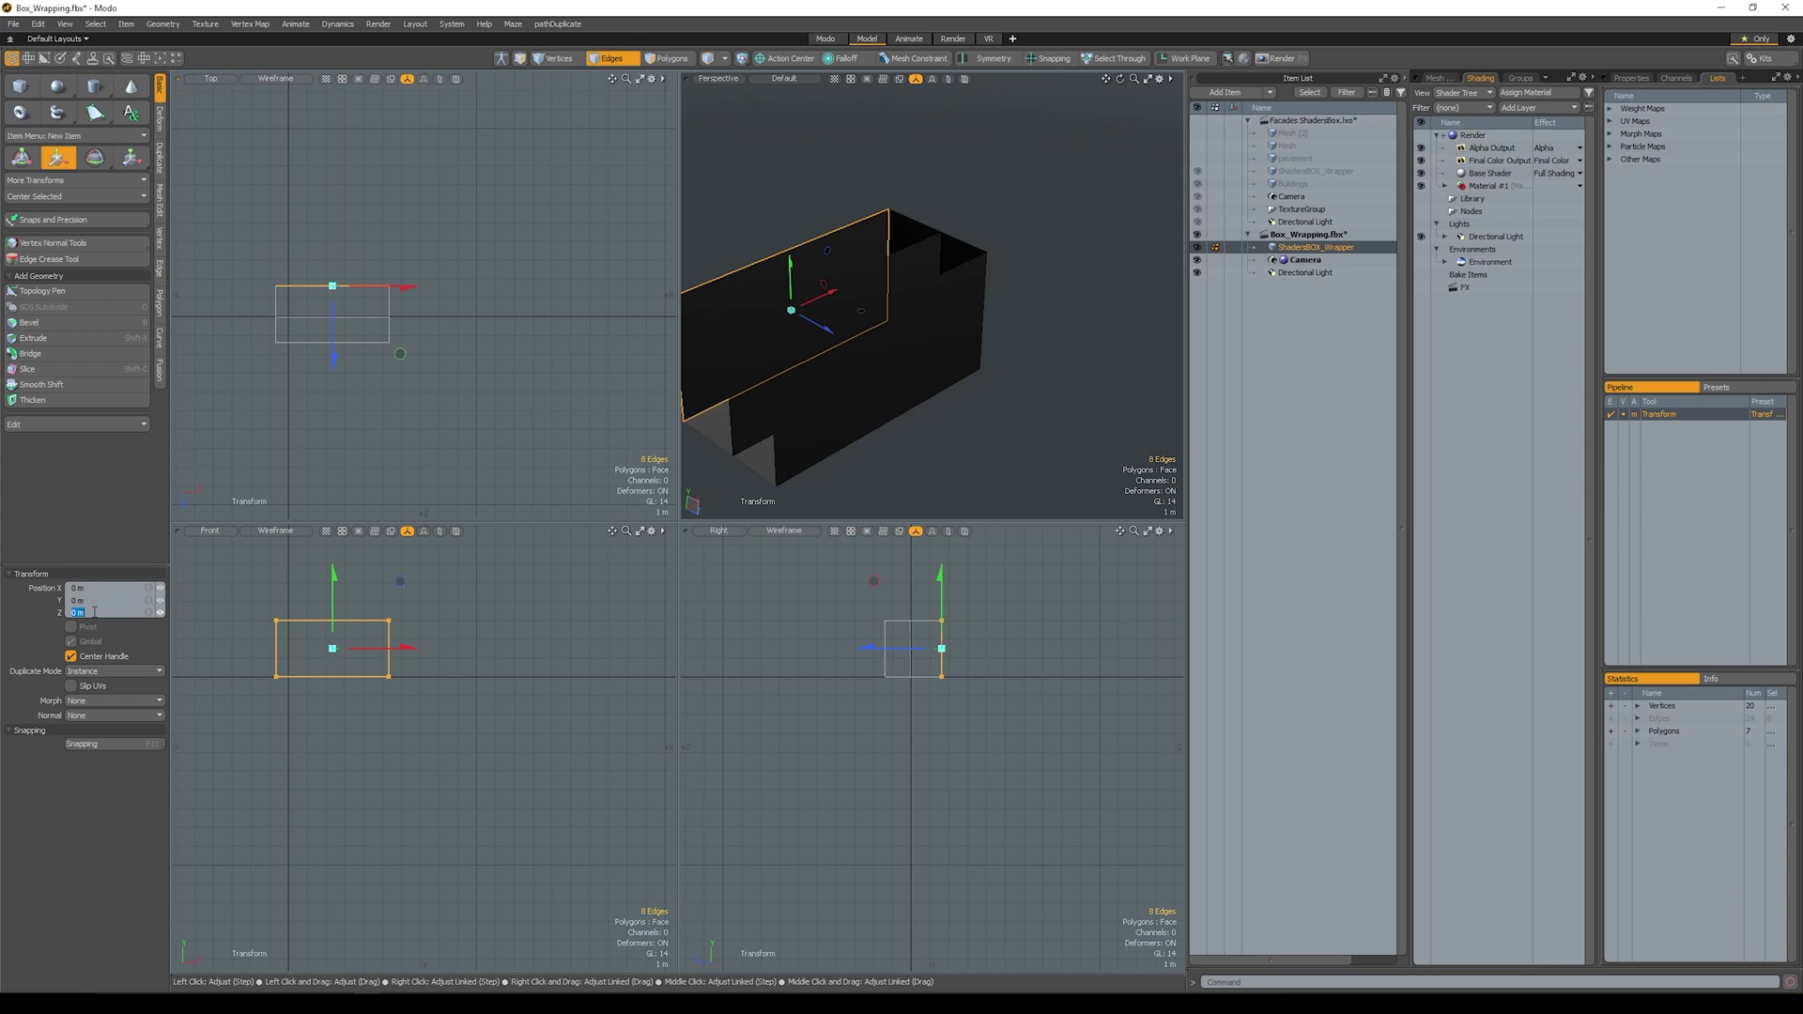
{"action": "key", "text": "Return"}
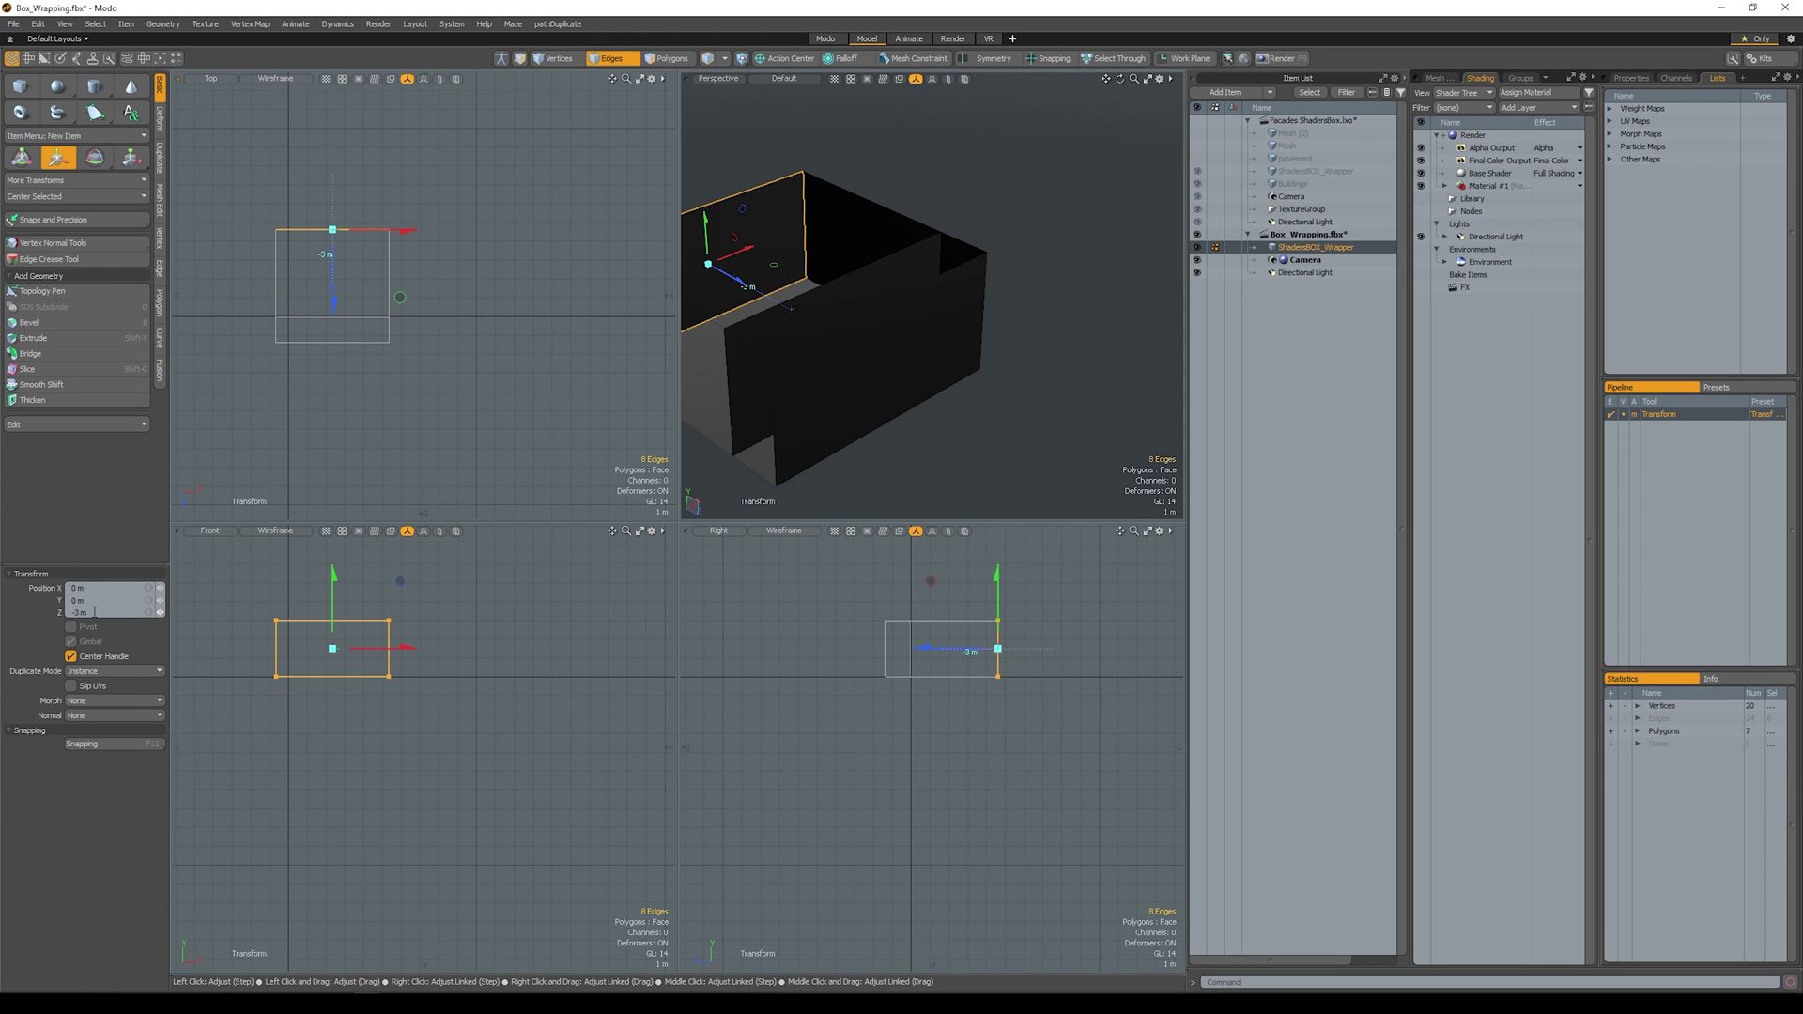
Step: Select the edges of the box's inner plane, move them about -1.6 m in Z and view the resized box
{"action": "key", "text": "q"}
{"action": "right_click_drag", "start_coordinate": [224, 287], "coordinate": [509, 337]}
{"action": "key", "text": "w"}
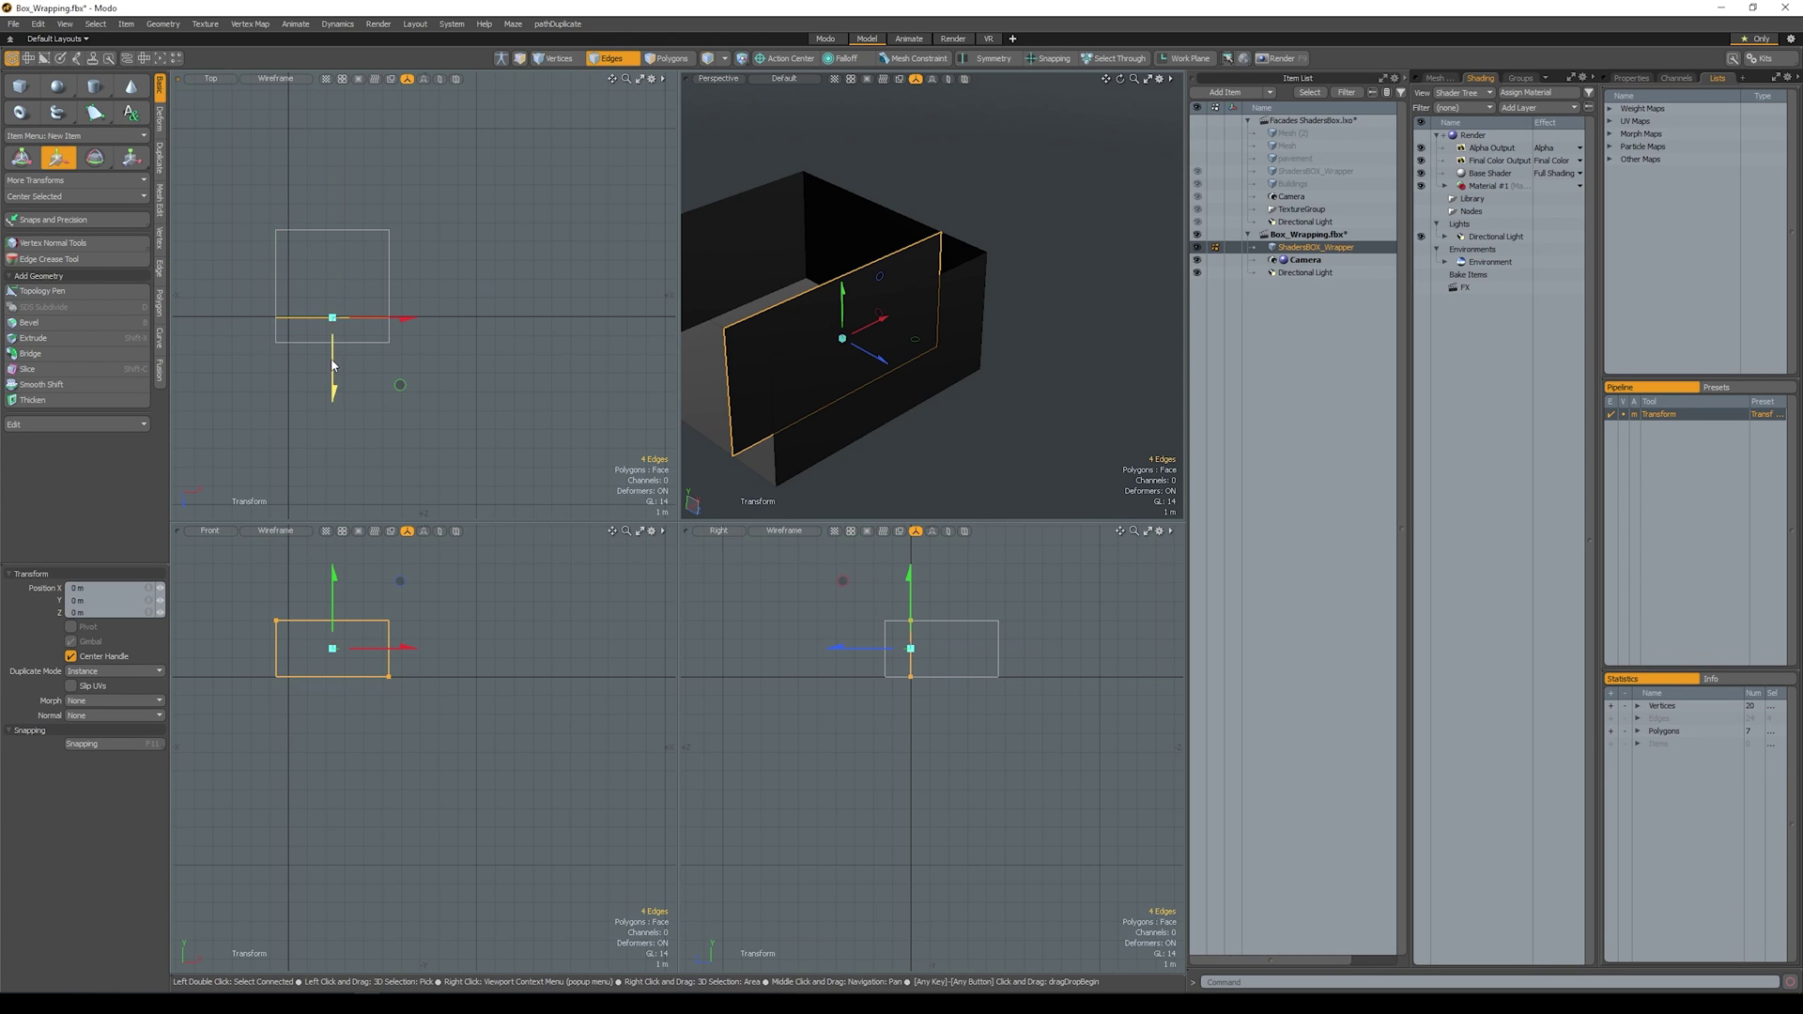
{"action": "left_click_drag", "start_coordinate": [333, 364], "coordinate": [333, 335]}
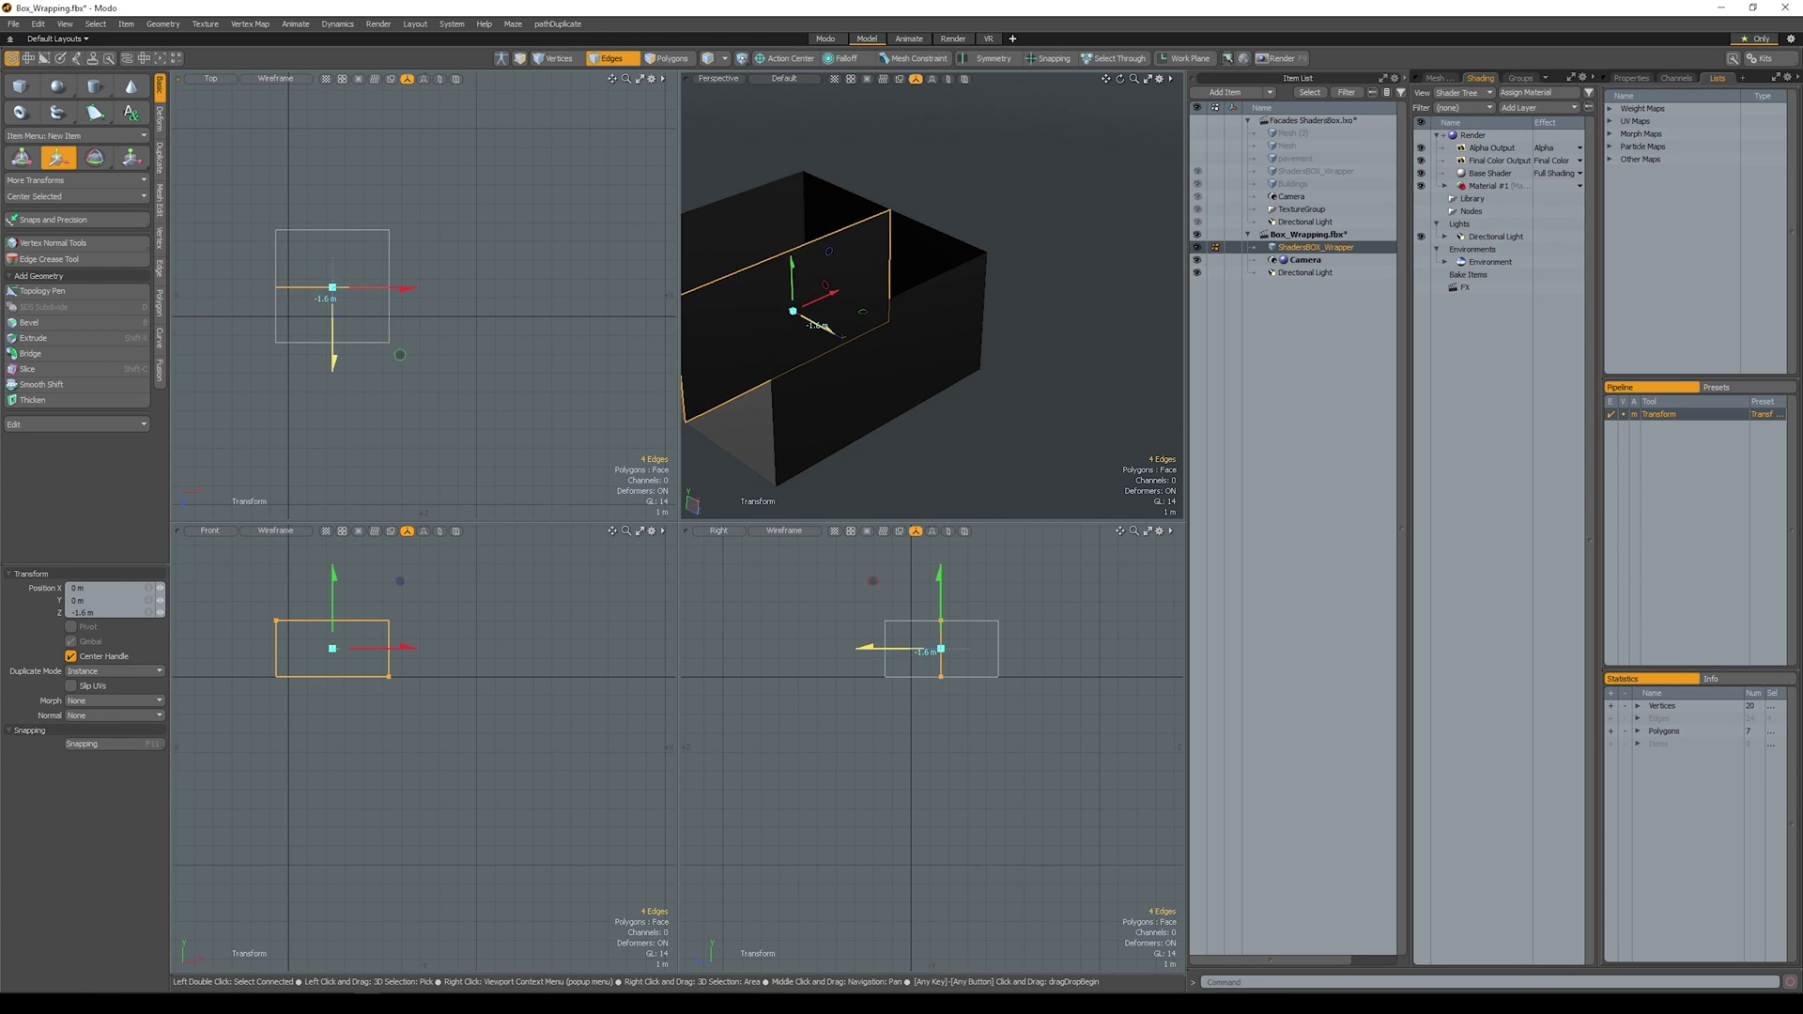
{"action": "key", "text": "q"}
{"action": "left_click", "coordinate": [246, 203]}
{"action": "scroll", "coordinate": [1014, 310], "scroll_direction": "down", "scroll_amount": 3}
{"action": "left_click_drag", "start_coordinate": [1014, 310], "coordinate": [880, 267], "text": "alt"}
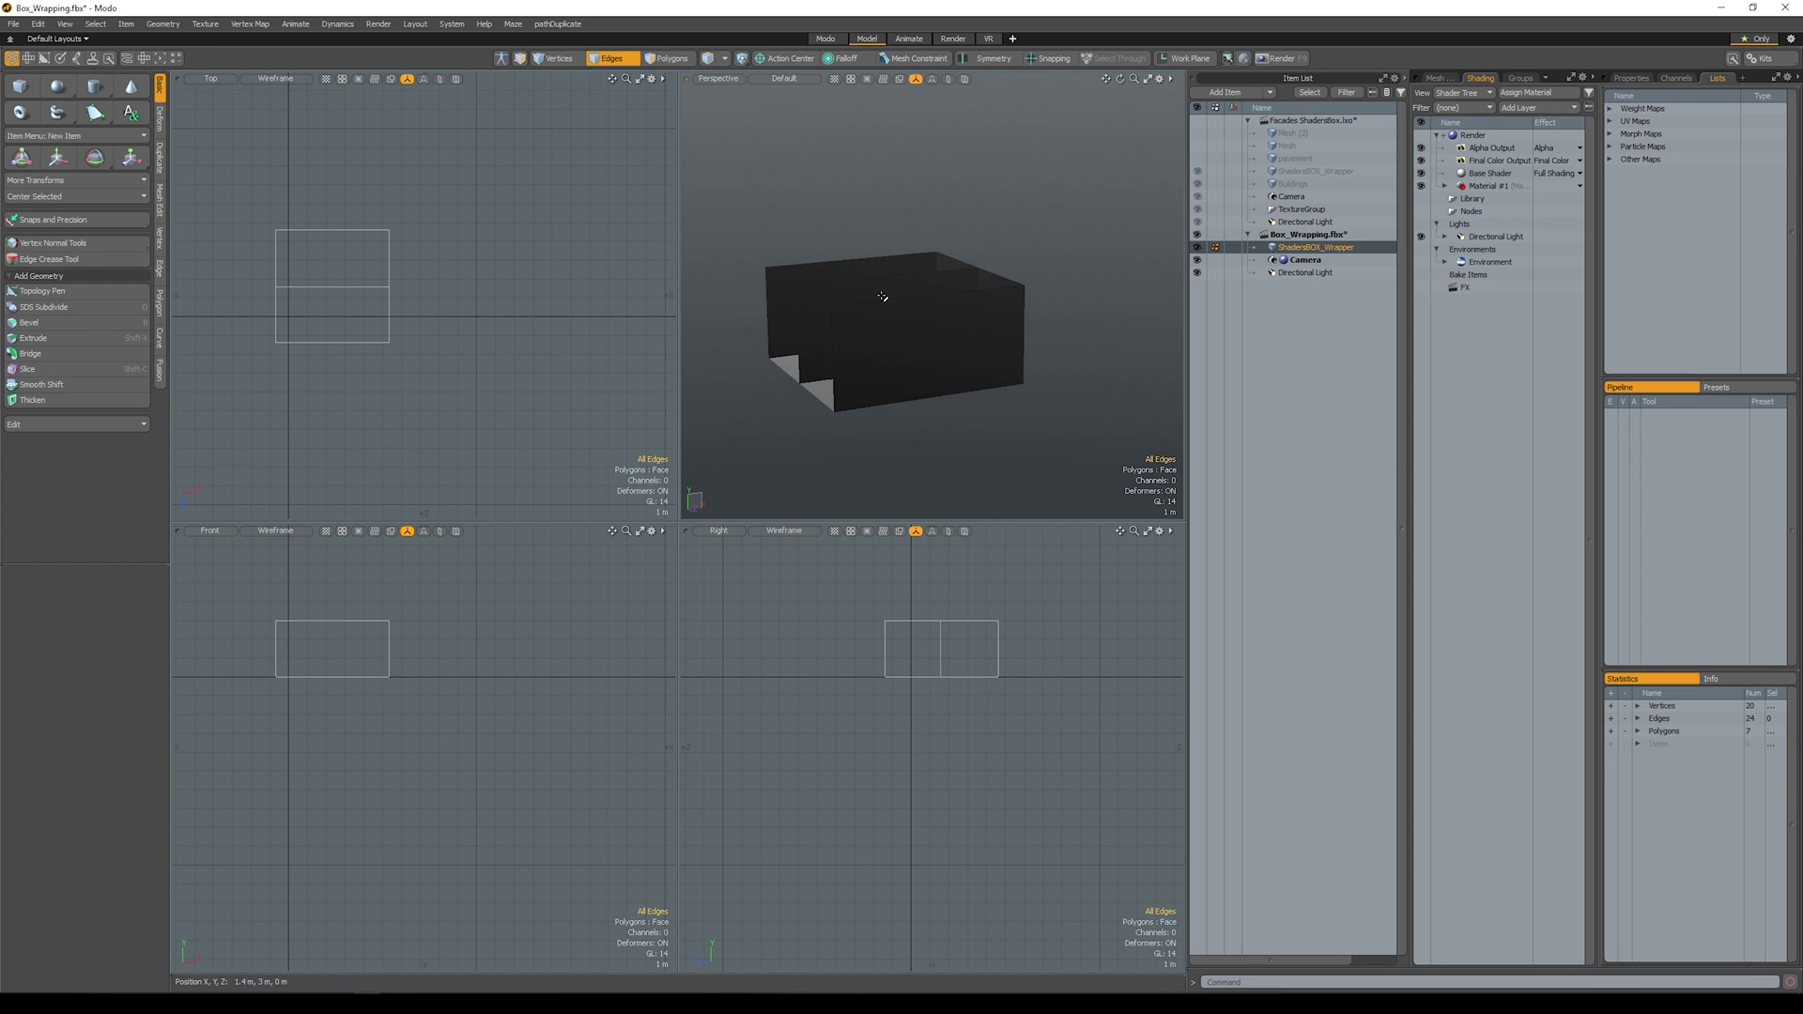
Step: Undo all the edge moves on the wrapping box
{"action": "key", "text": "ctrl+z"}
{"action": "key", "text": "ctrl+z"}
{"action": "key", "text": "ctrl+z"}
{"action": "key", "text": "ctrl+z"}
{"action": "key", "text": "ctrl+z"}
{"action": "key", "text": "ctrl+z"}
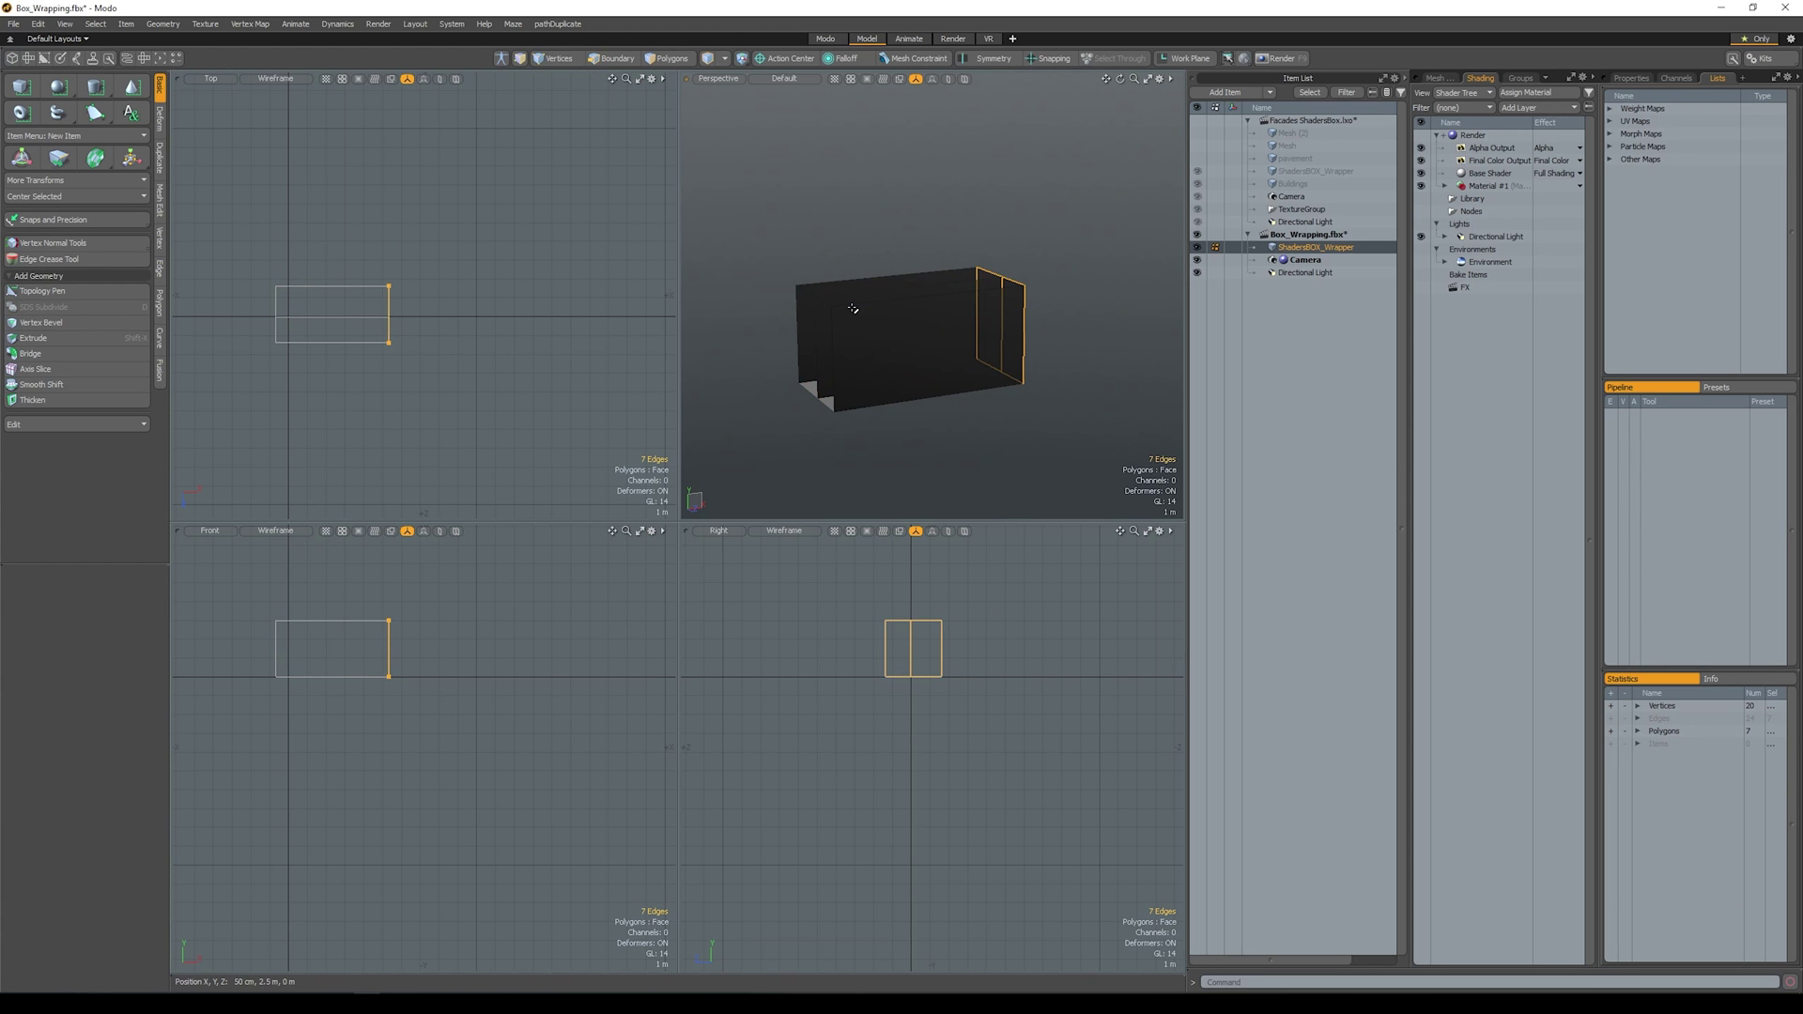
{"action": "key", "text": "ctrl+z"}
{"action": "key", "text": "ctrl+z"}
{"action": "key", "text": "ctrl+z"}
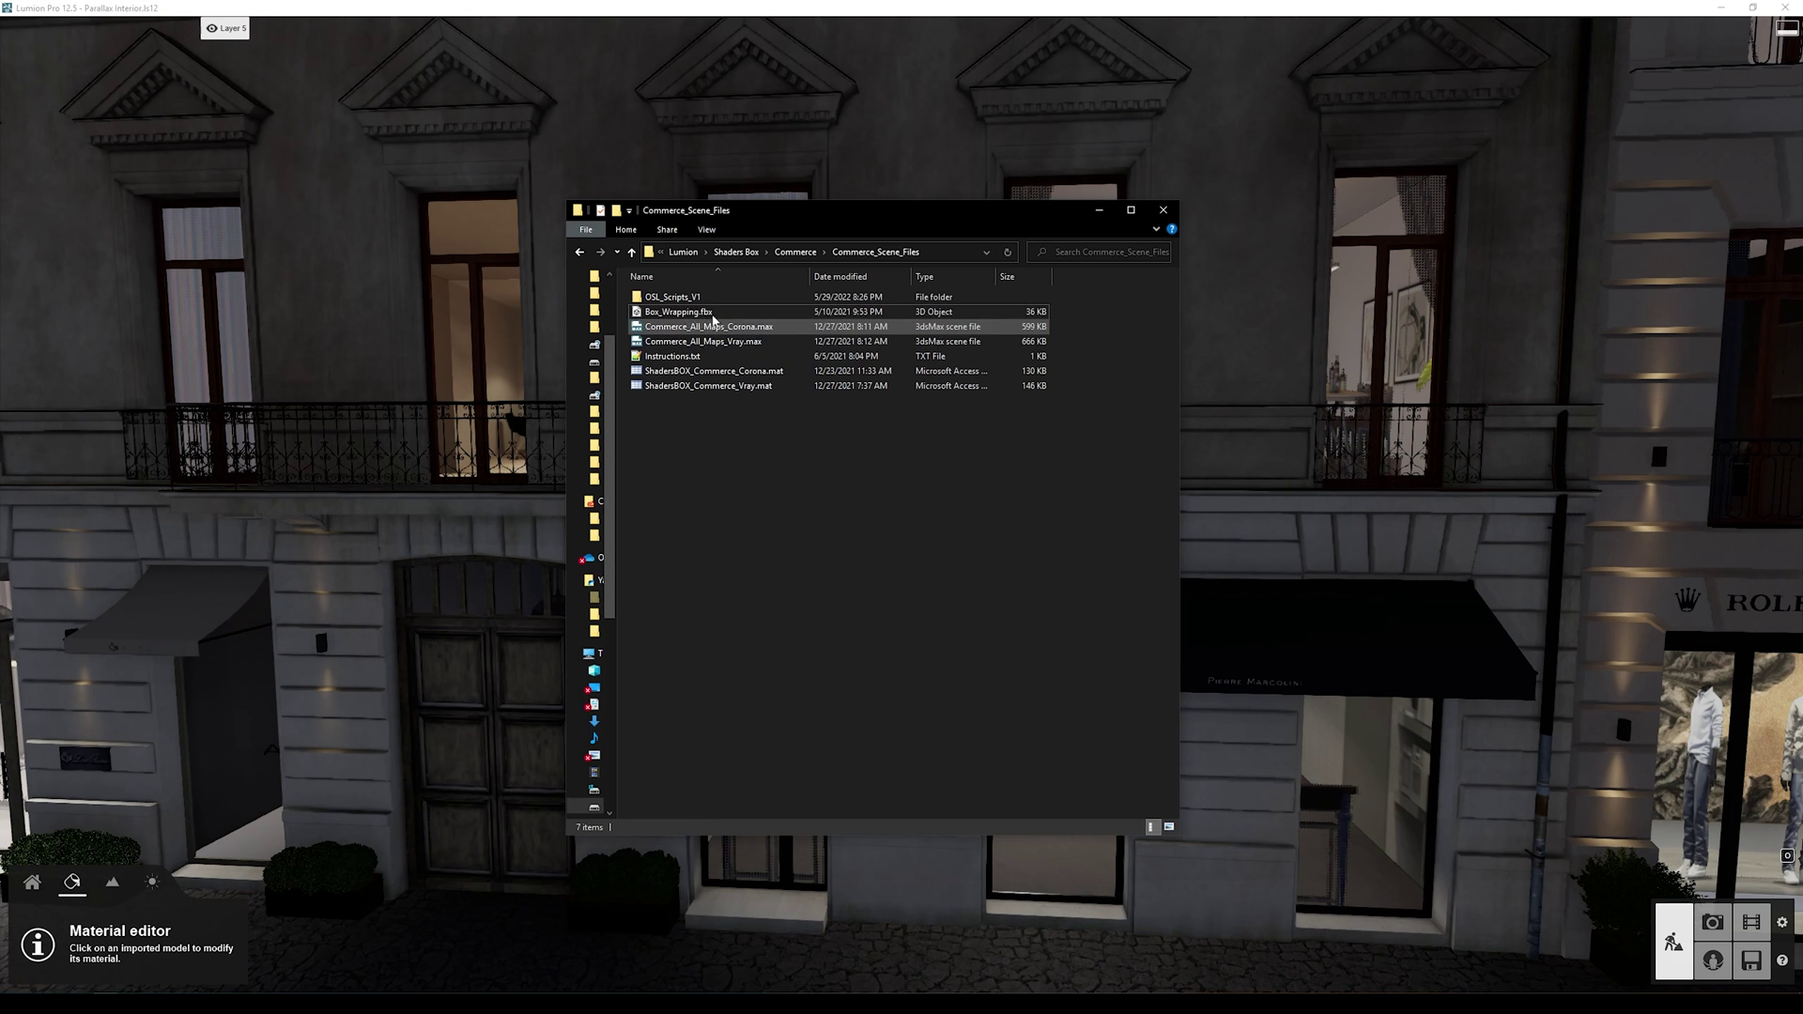
Step: Switch back to Lumion and import Box_Wrapping.fbx into the Shaders Box category as Box_Wrapping2
{"action": "left_click", "coordinate": [948, 251]}
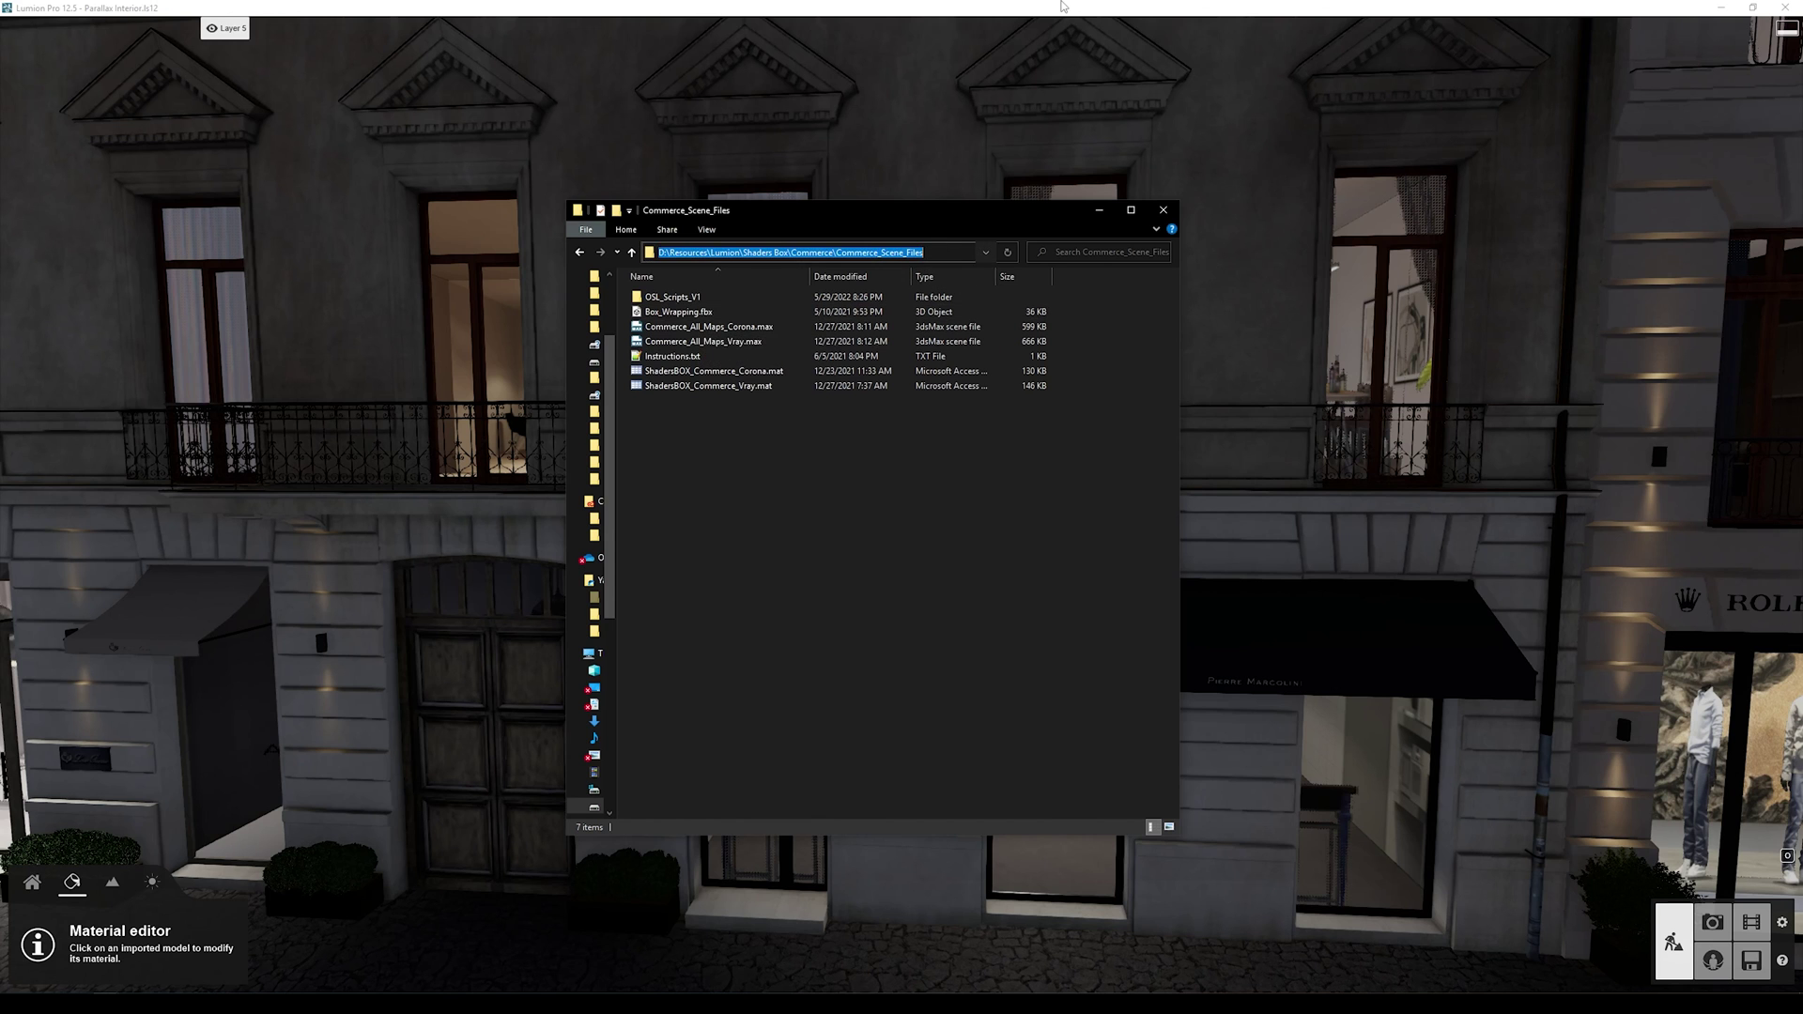
{"action": "left_click", "coordinate": [1061, 6]}
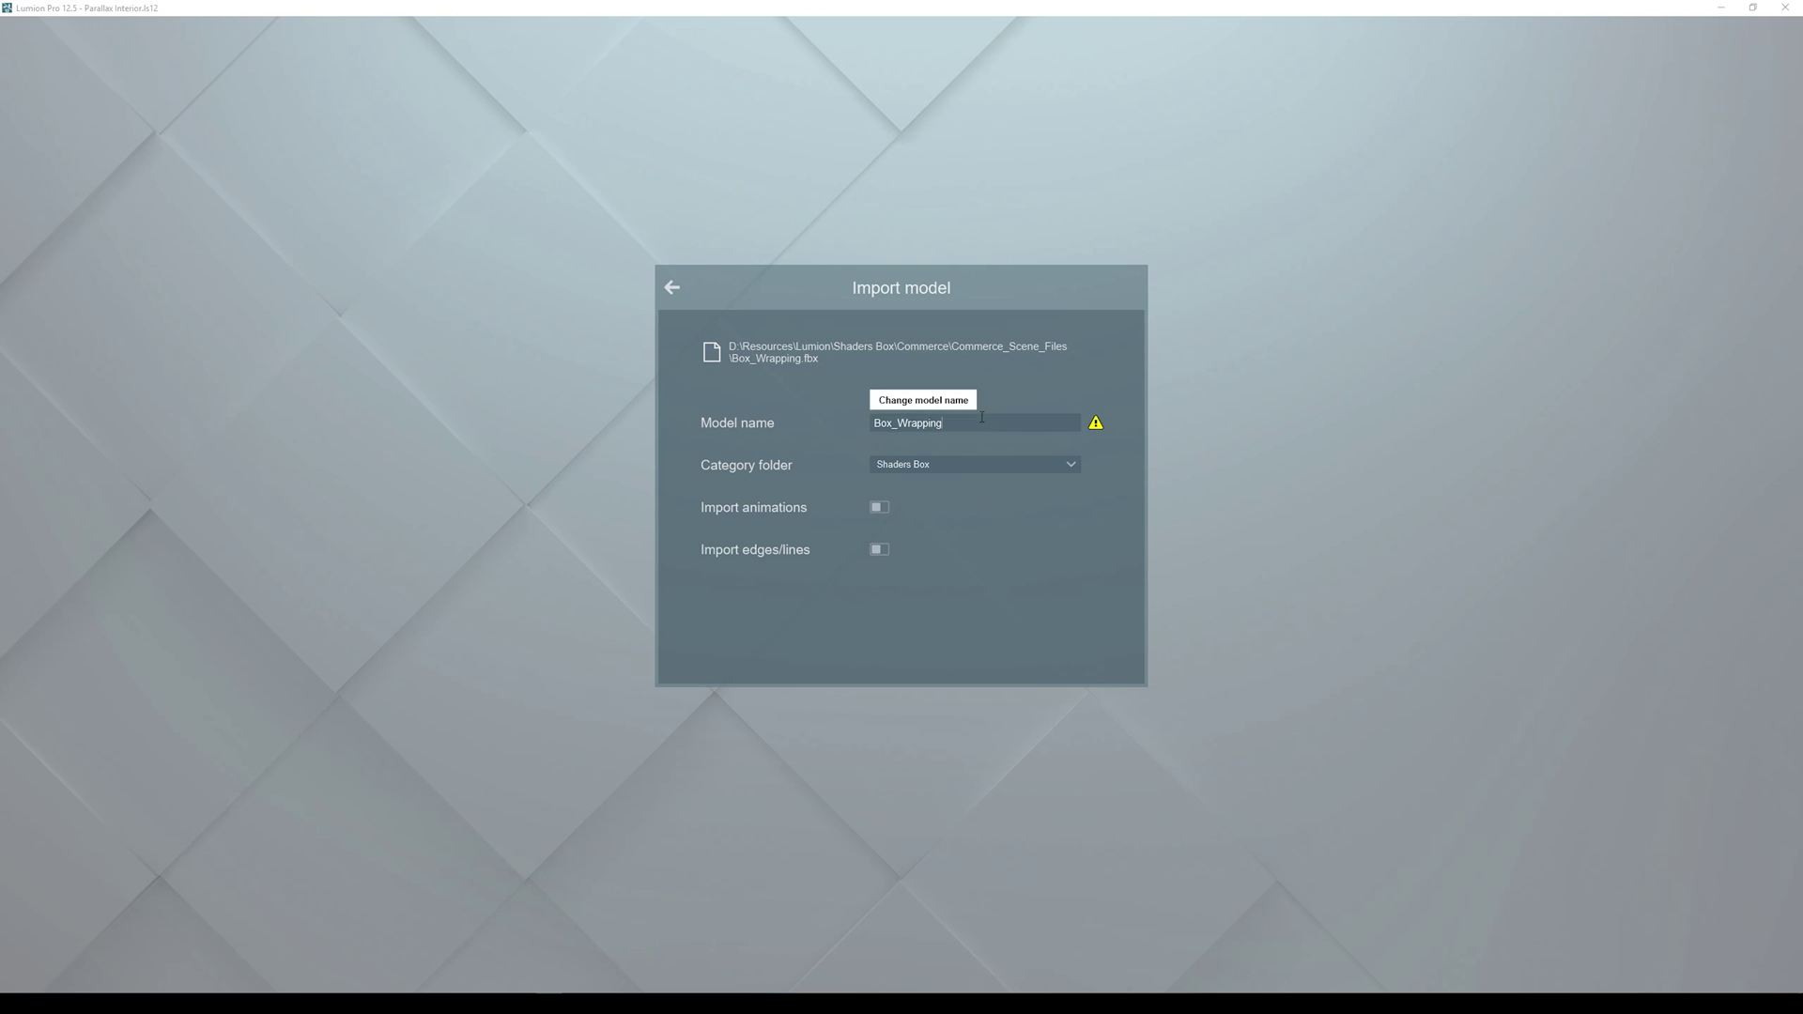
{"action": "type", "text": "2"}
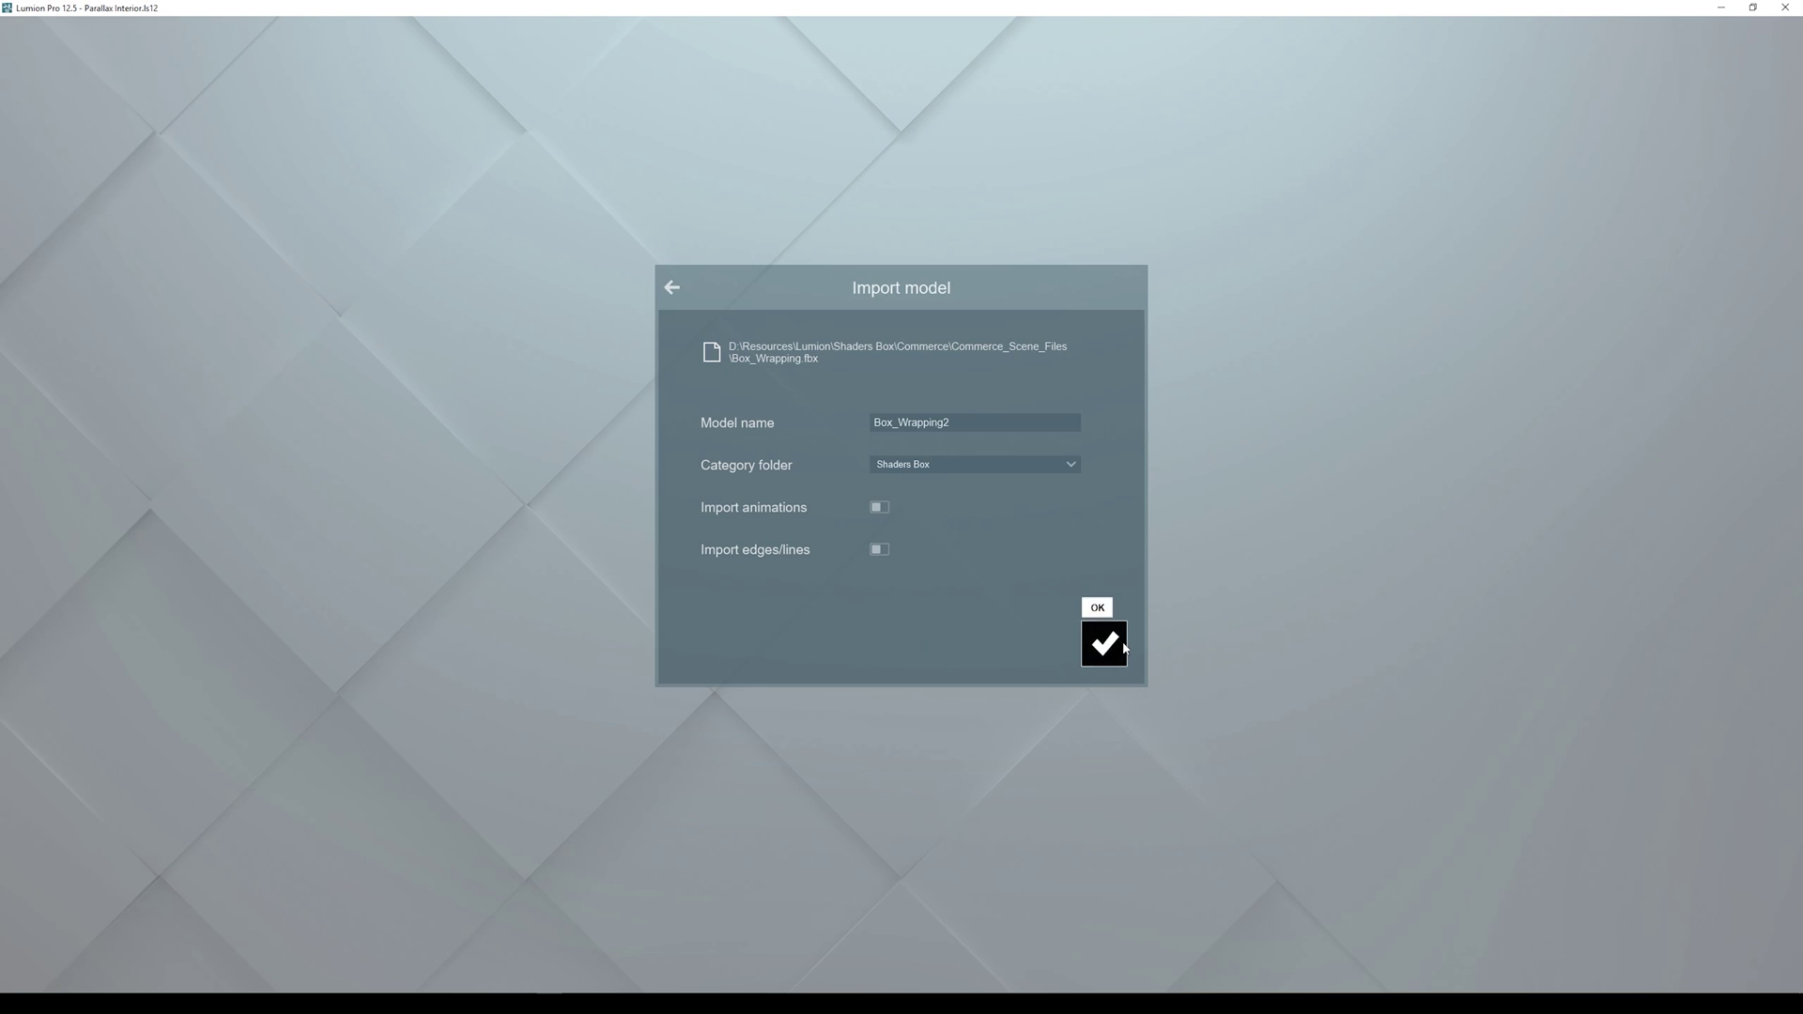
{"action": "left_click", "coordinate": [1082, 646]}
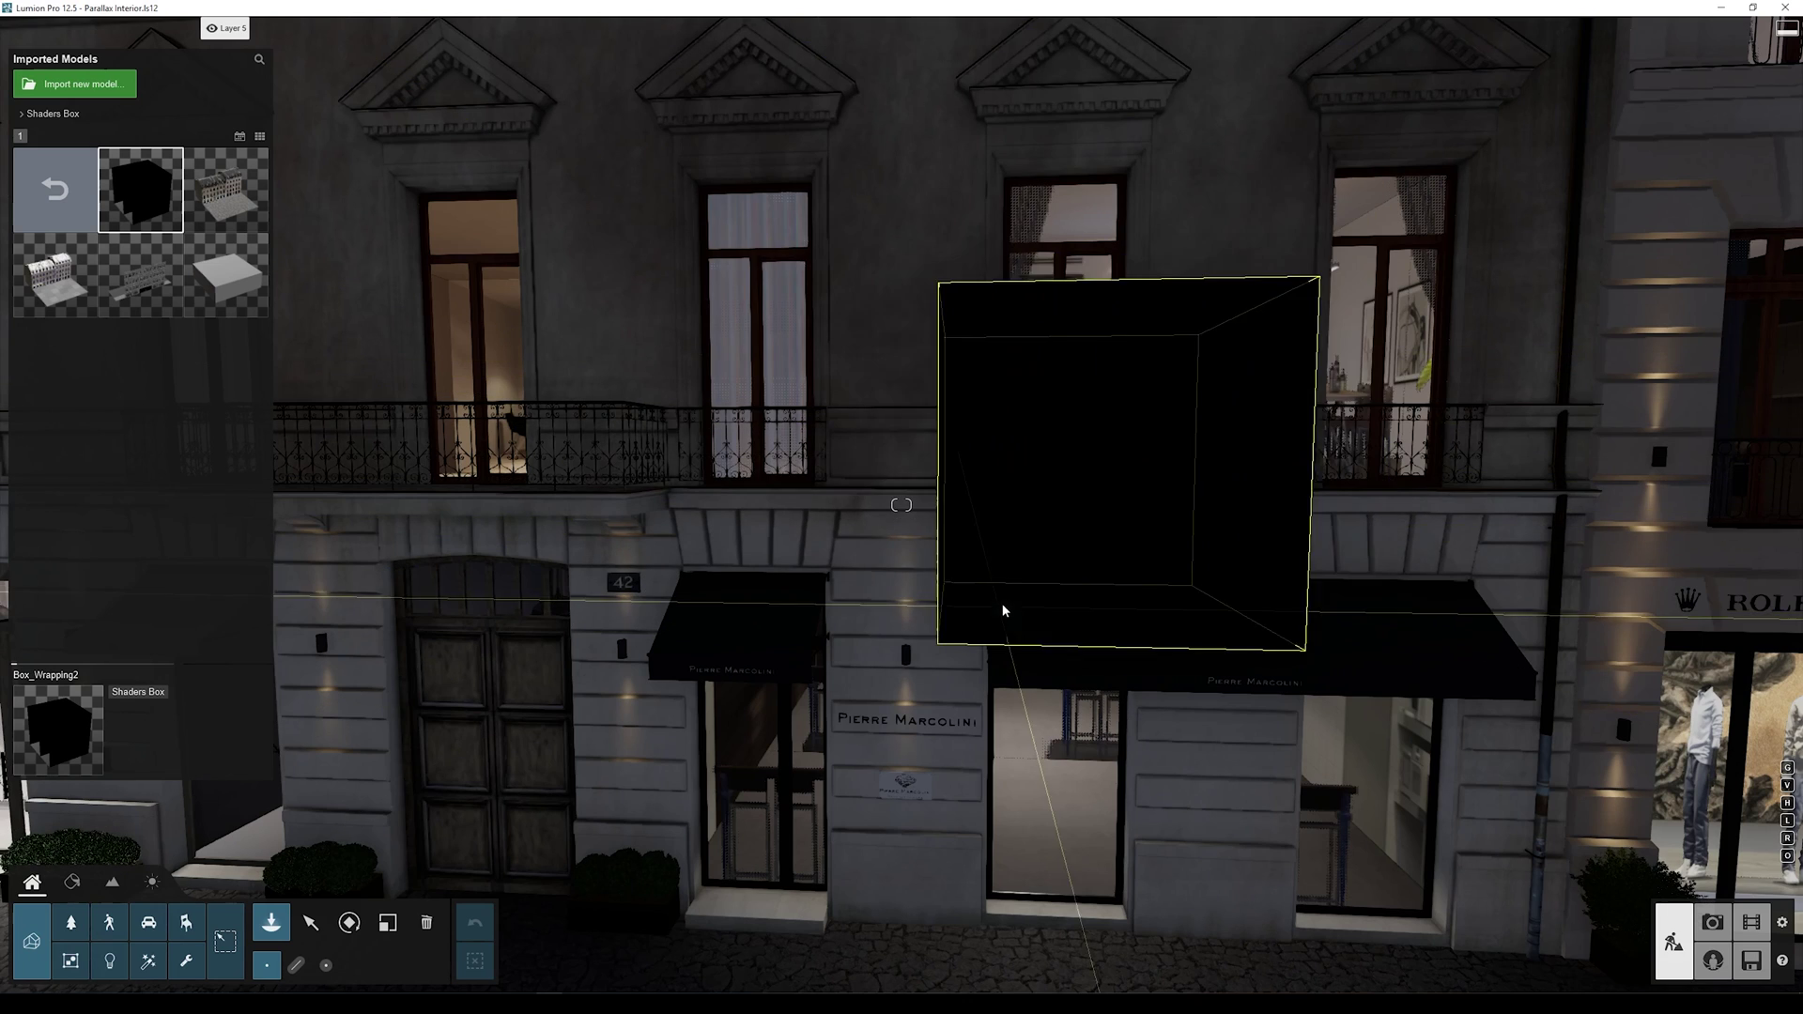
Step: Place the Box_Wrapping2 model against the facade beside the first upper-floor window
{"action": "left_click", "coordinate": [1002, 611]}
{"action": "key", "text": "a"}
{"action": "right_click_drag", "start_coordinate": [1002, 611], "coordinate": [1211, 648]}
{"action": "right_click_drag", "start_coordinate": [900, 504], "coordinate": [900, 504]}
{"action": "left_click_drag", "start_coordinate": [915, 512], "coordinate": [885, 614]}
{"action": "right_click_drag", "start_coordinate": [884, 619], "coordinate": [881, 613]}
{"action": "left_click", "coordinate": [944, 601]}
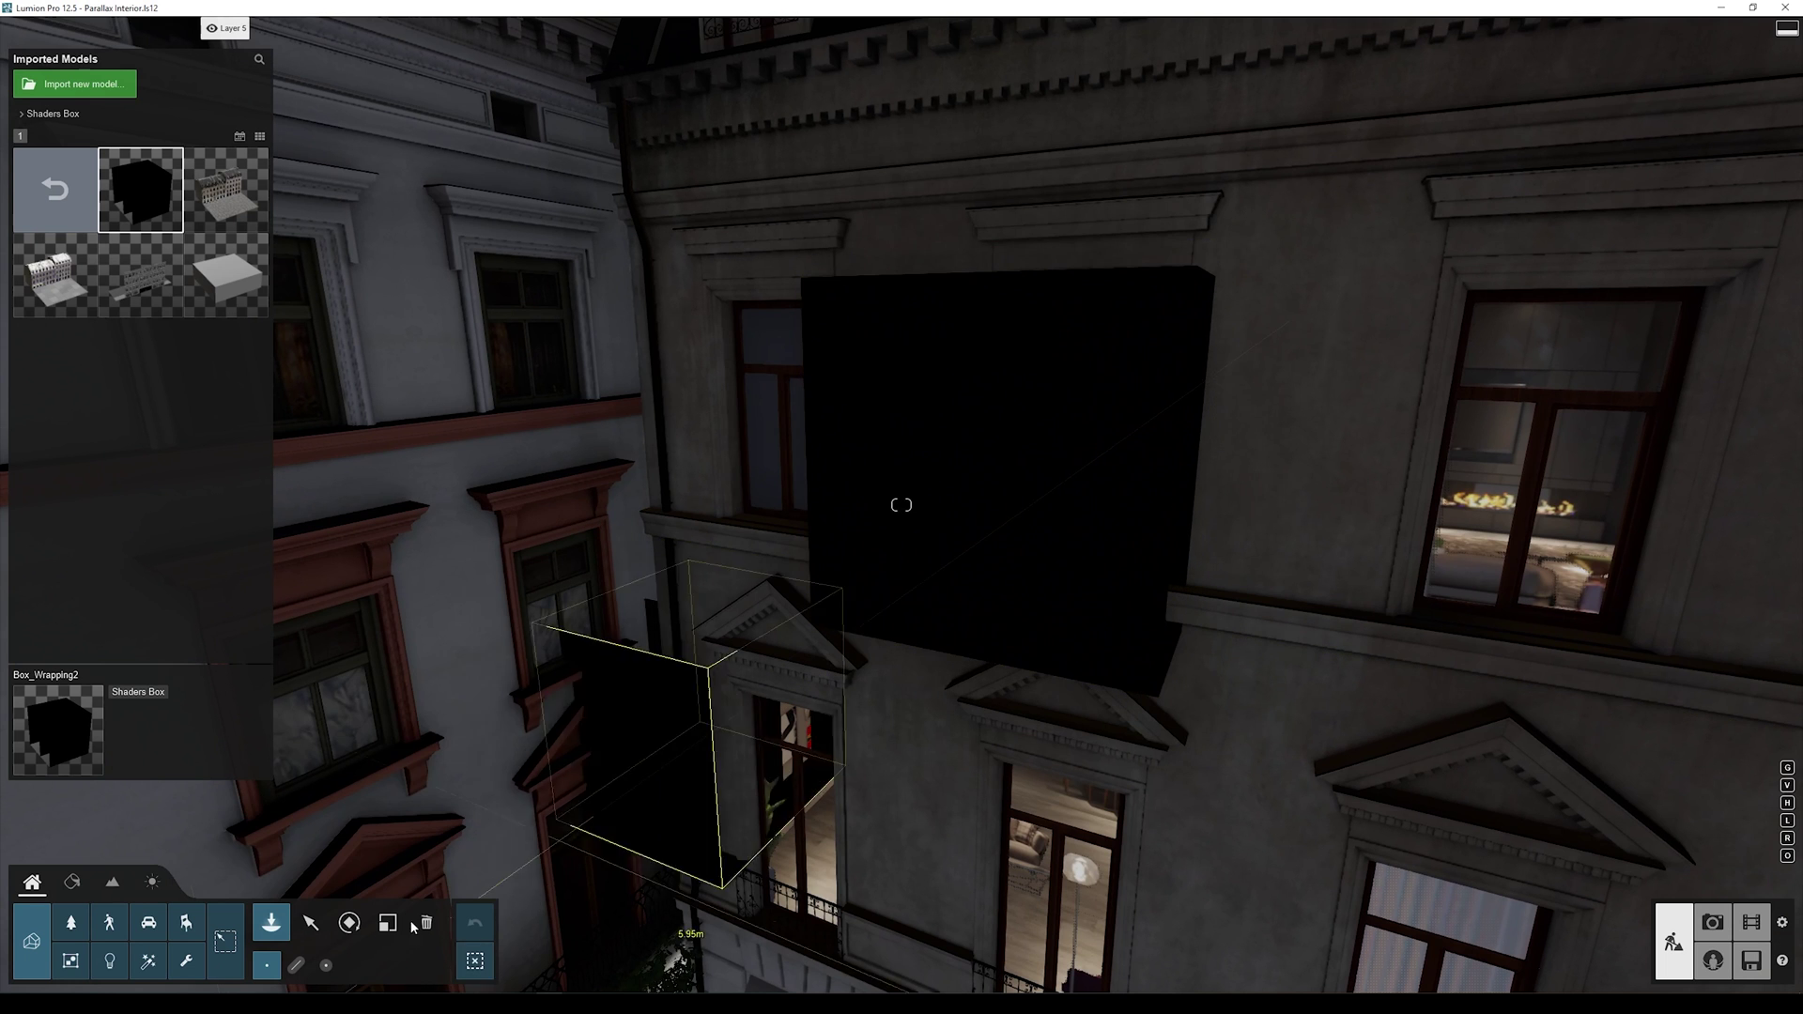
Step: Set material 7 of the Facade wShaders model, inside the first upper-floor window, to Invisible and save the change
{"action": "left_click", "coordinate": [72, 882]}
{"action": "key", "text": "w"}
{"action": "right_click_drag", "start_coordinate": [623, 650], "coordinate": [706, 520]}
{"action": "key", "text": "w"}
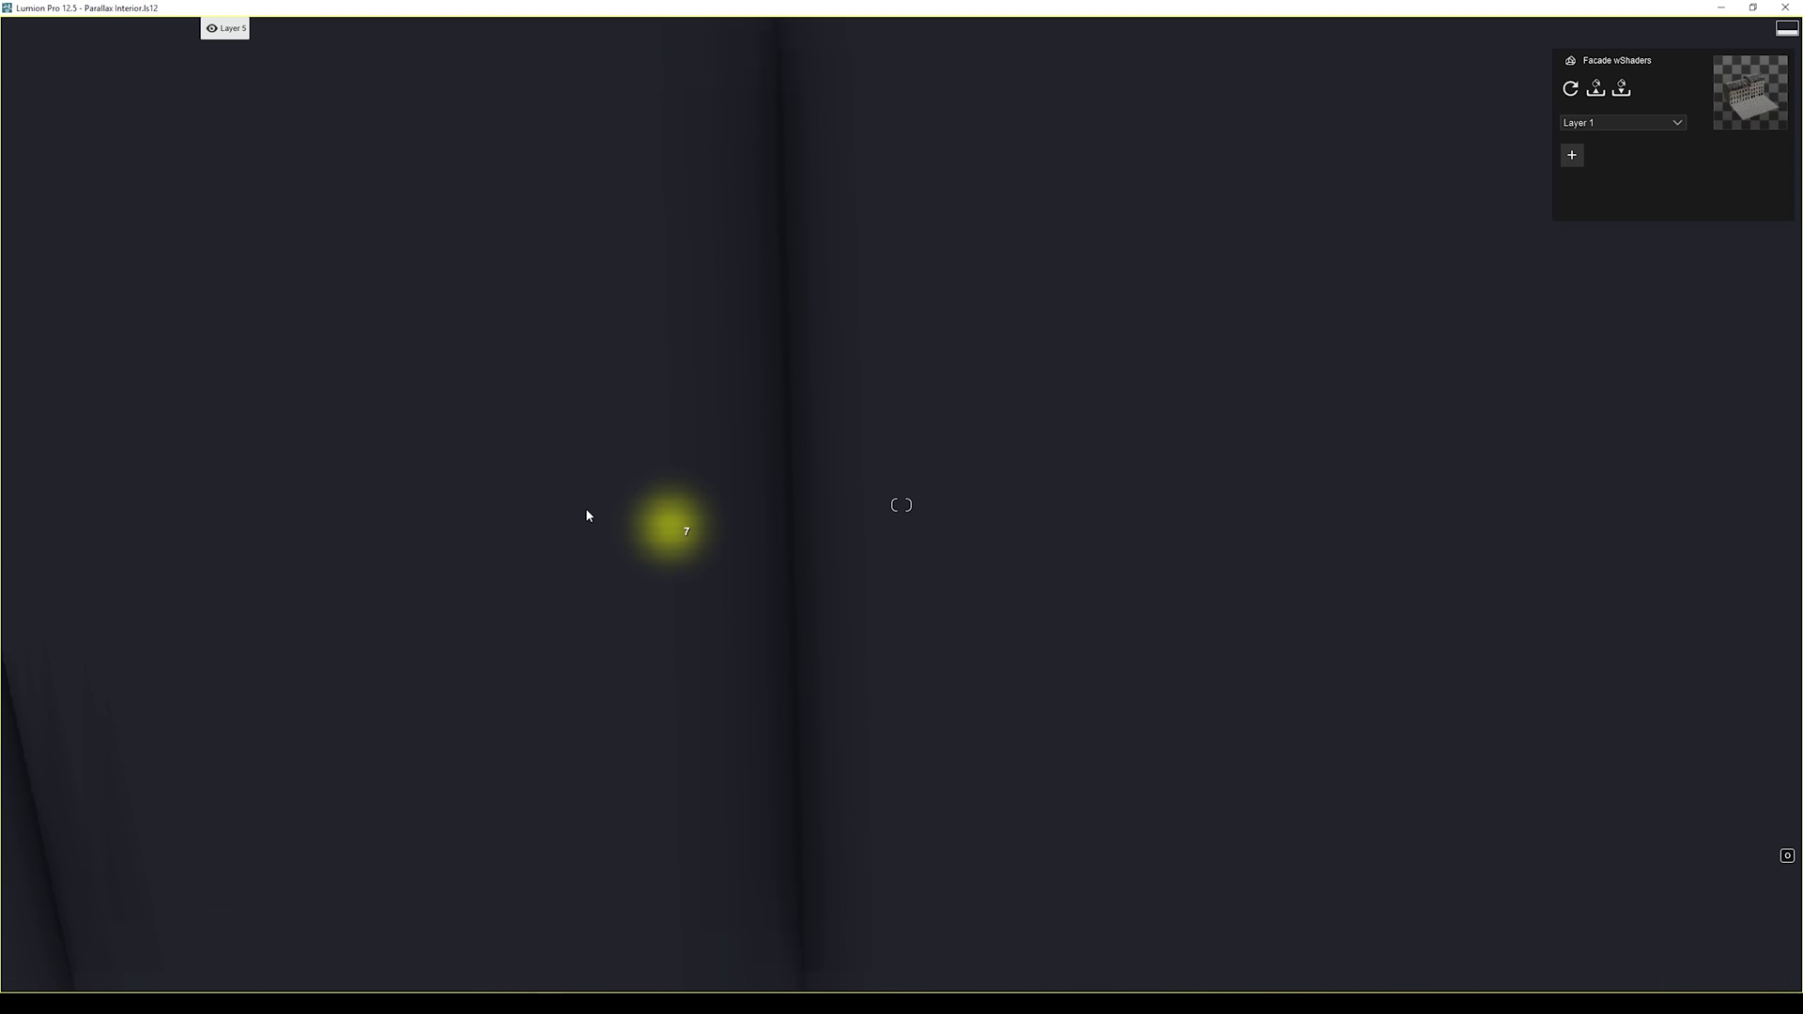
{"action": "left_click", "coordinate": [587, 516]}
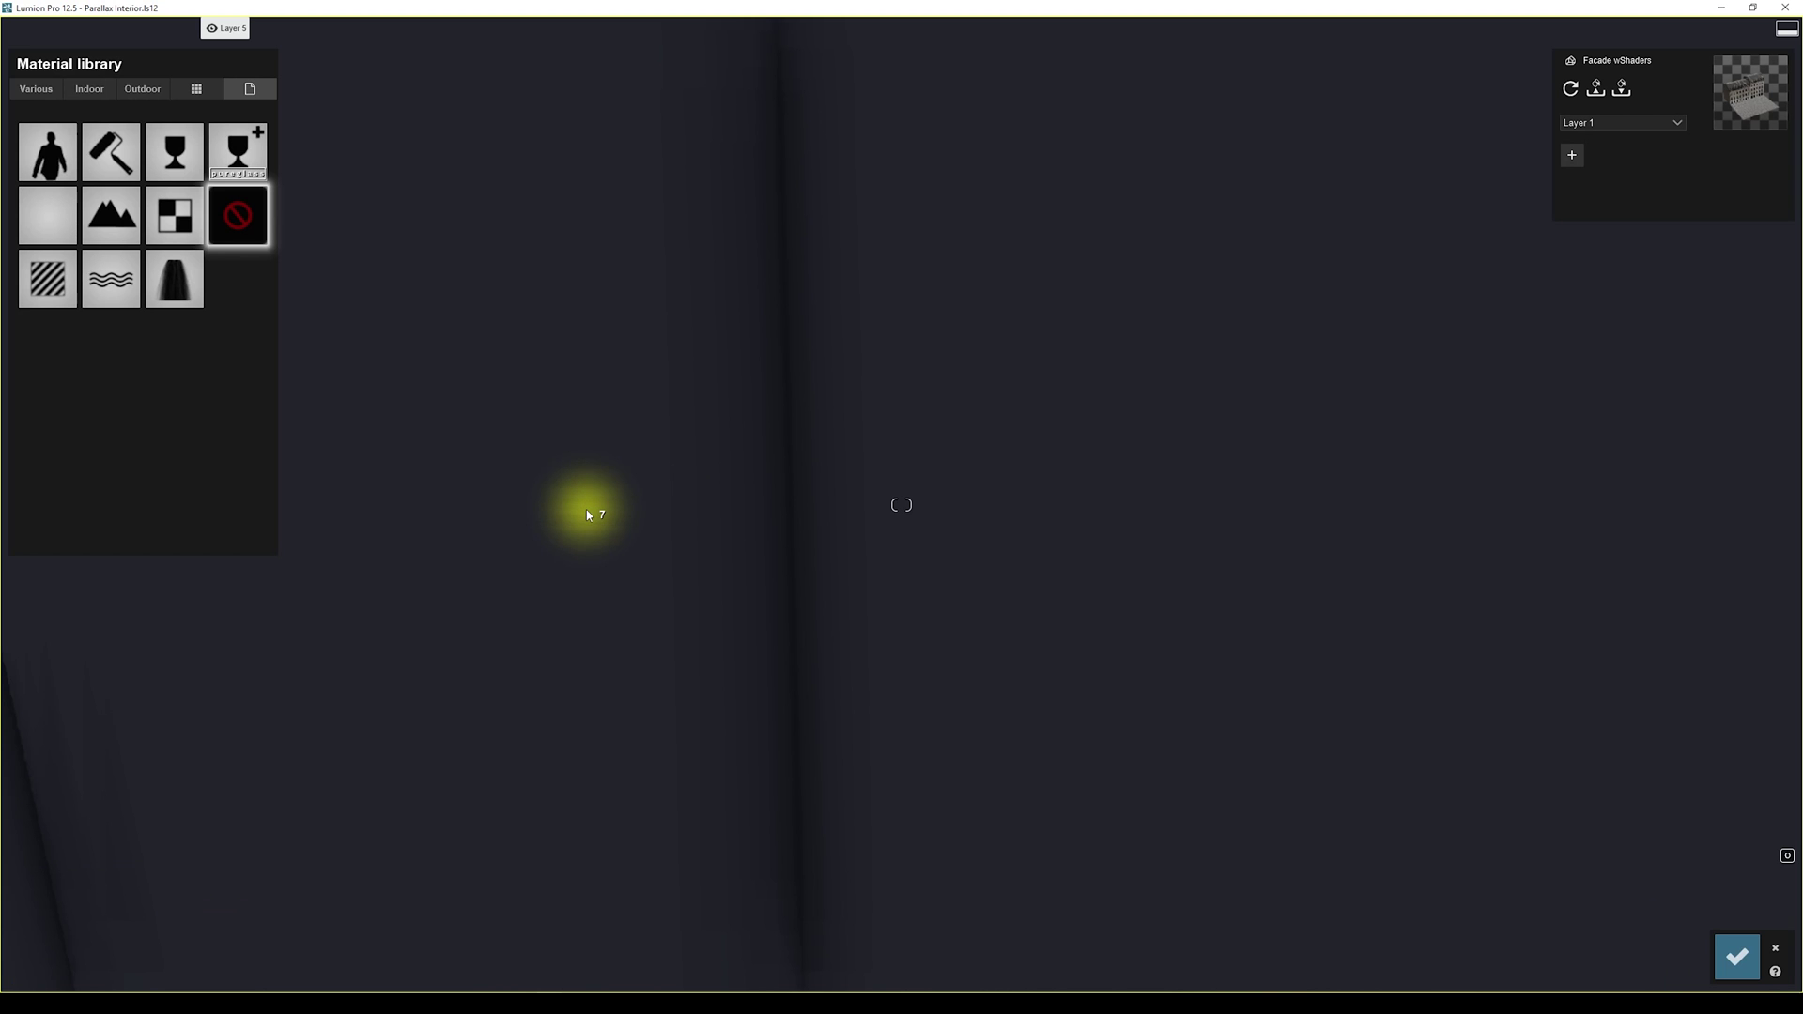
{"action": "left_click", "coordinate": [53, 215]}
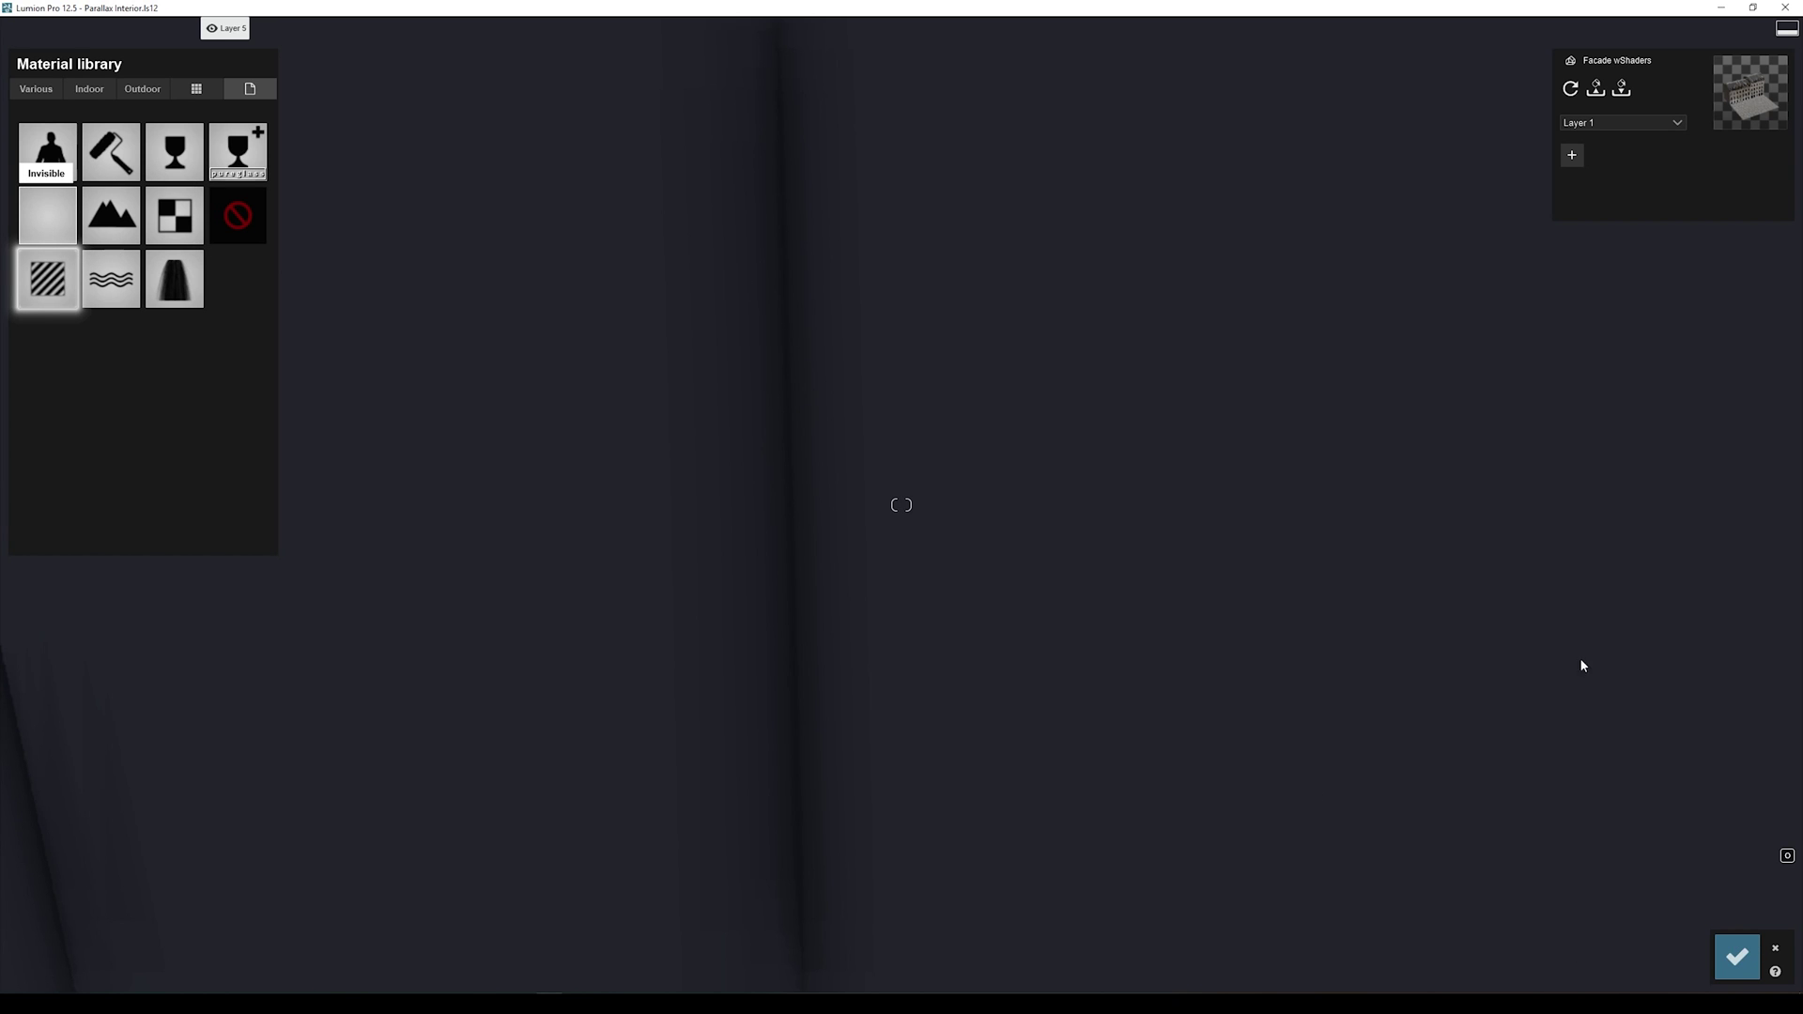
{"action": "left_click", "coordinate": [1615, 741]}
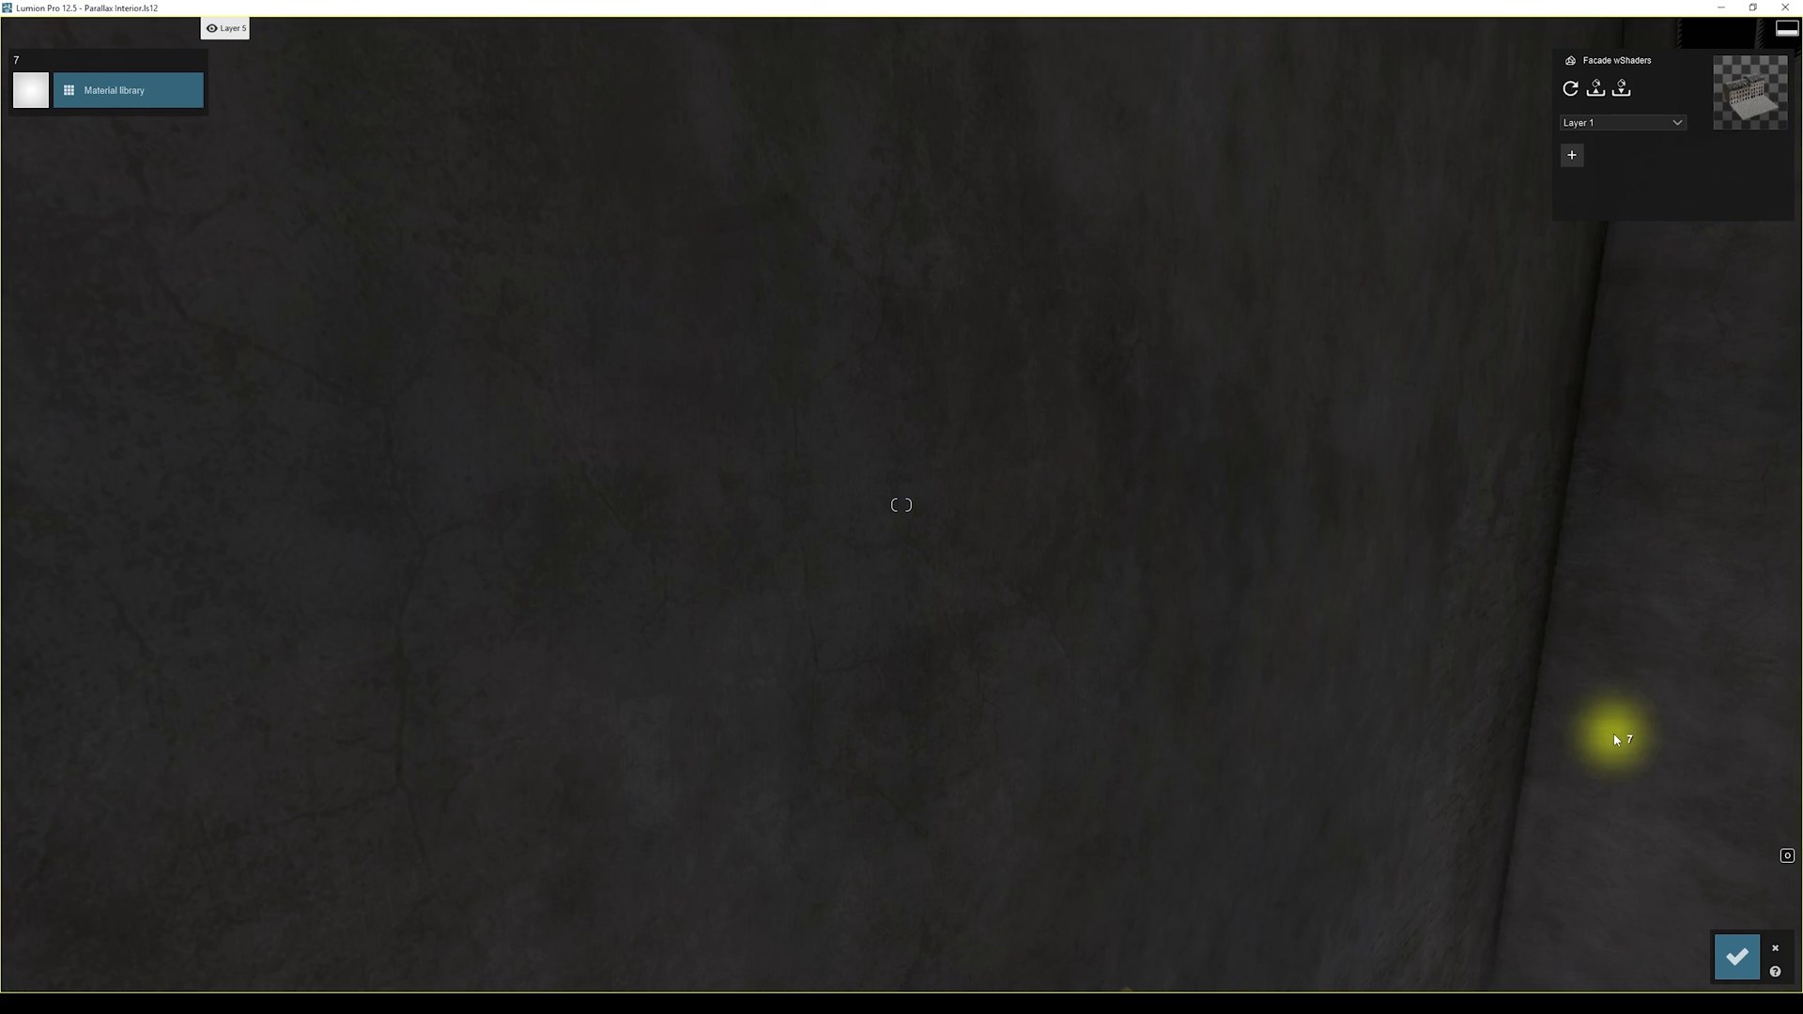
{"action": "left_click", "coordinate": [1736, 956]}
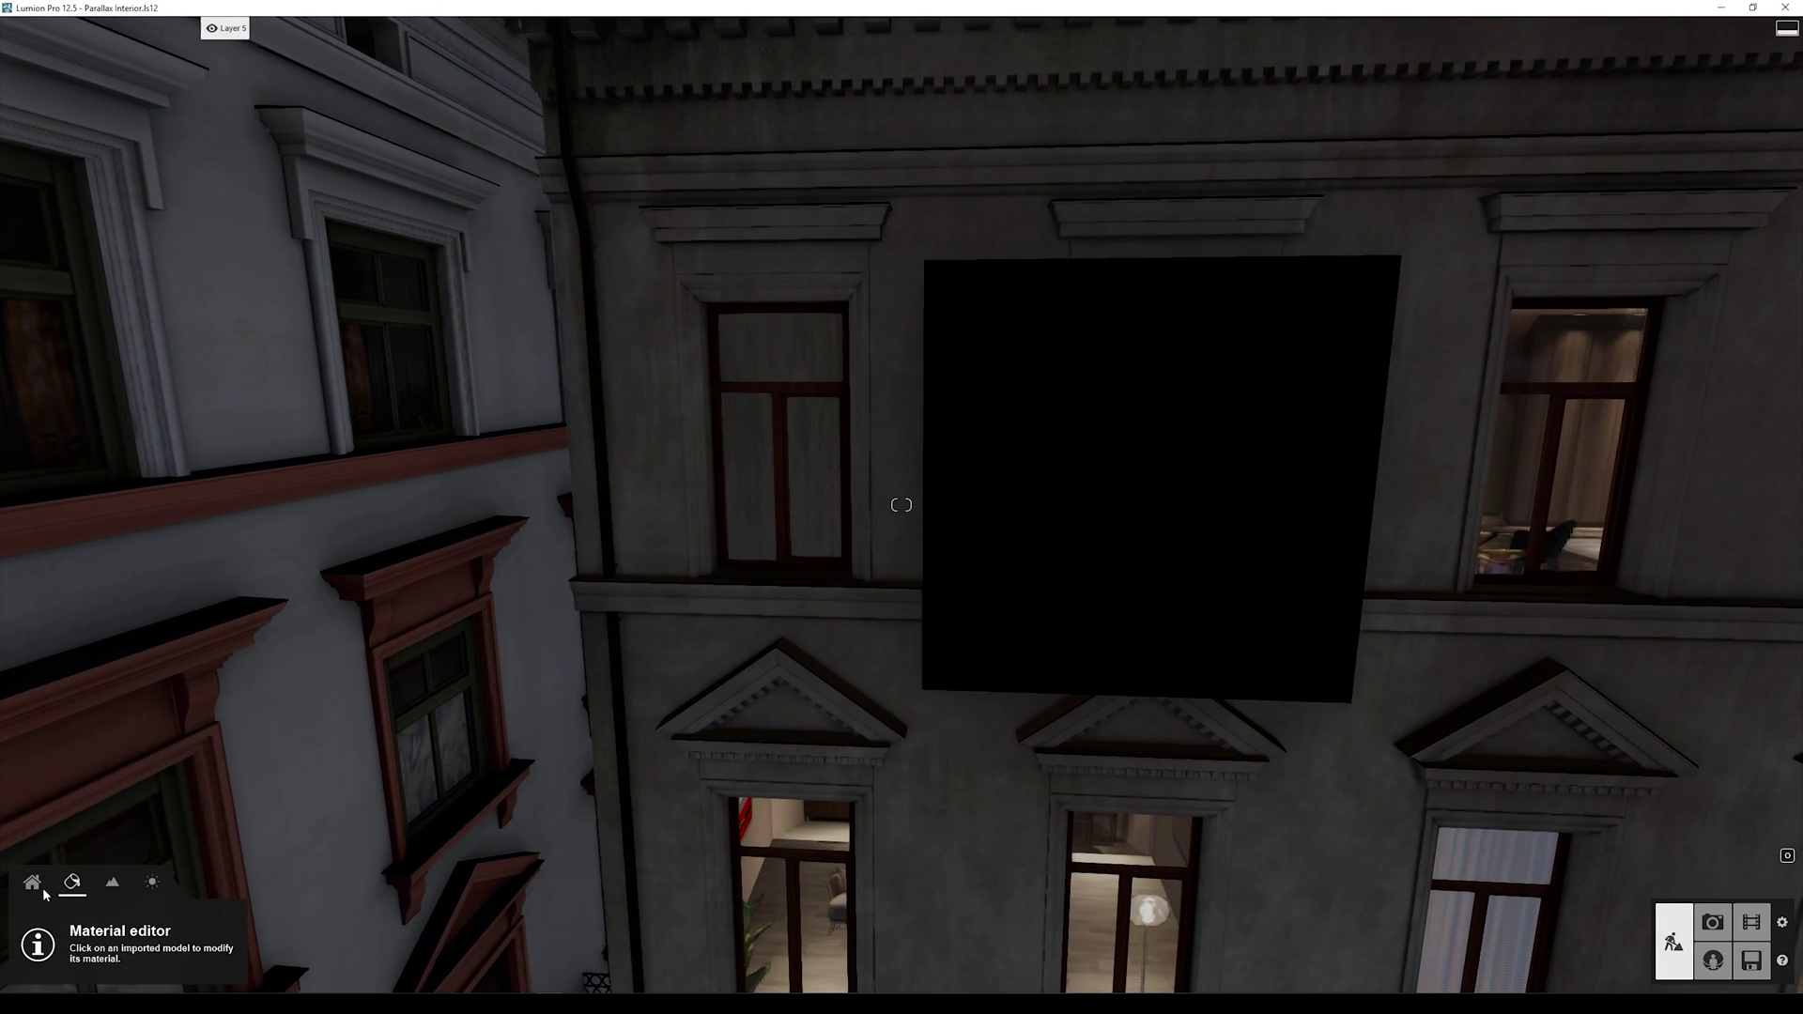
Step: Move the wrapping box sideways and vertically into position behind the first upper-floor window
{"action": "left_click", "coordinate": [32, 882]}
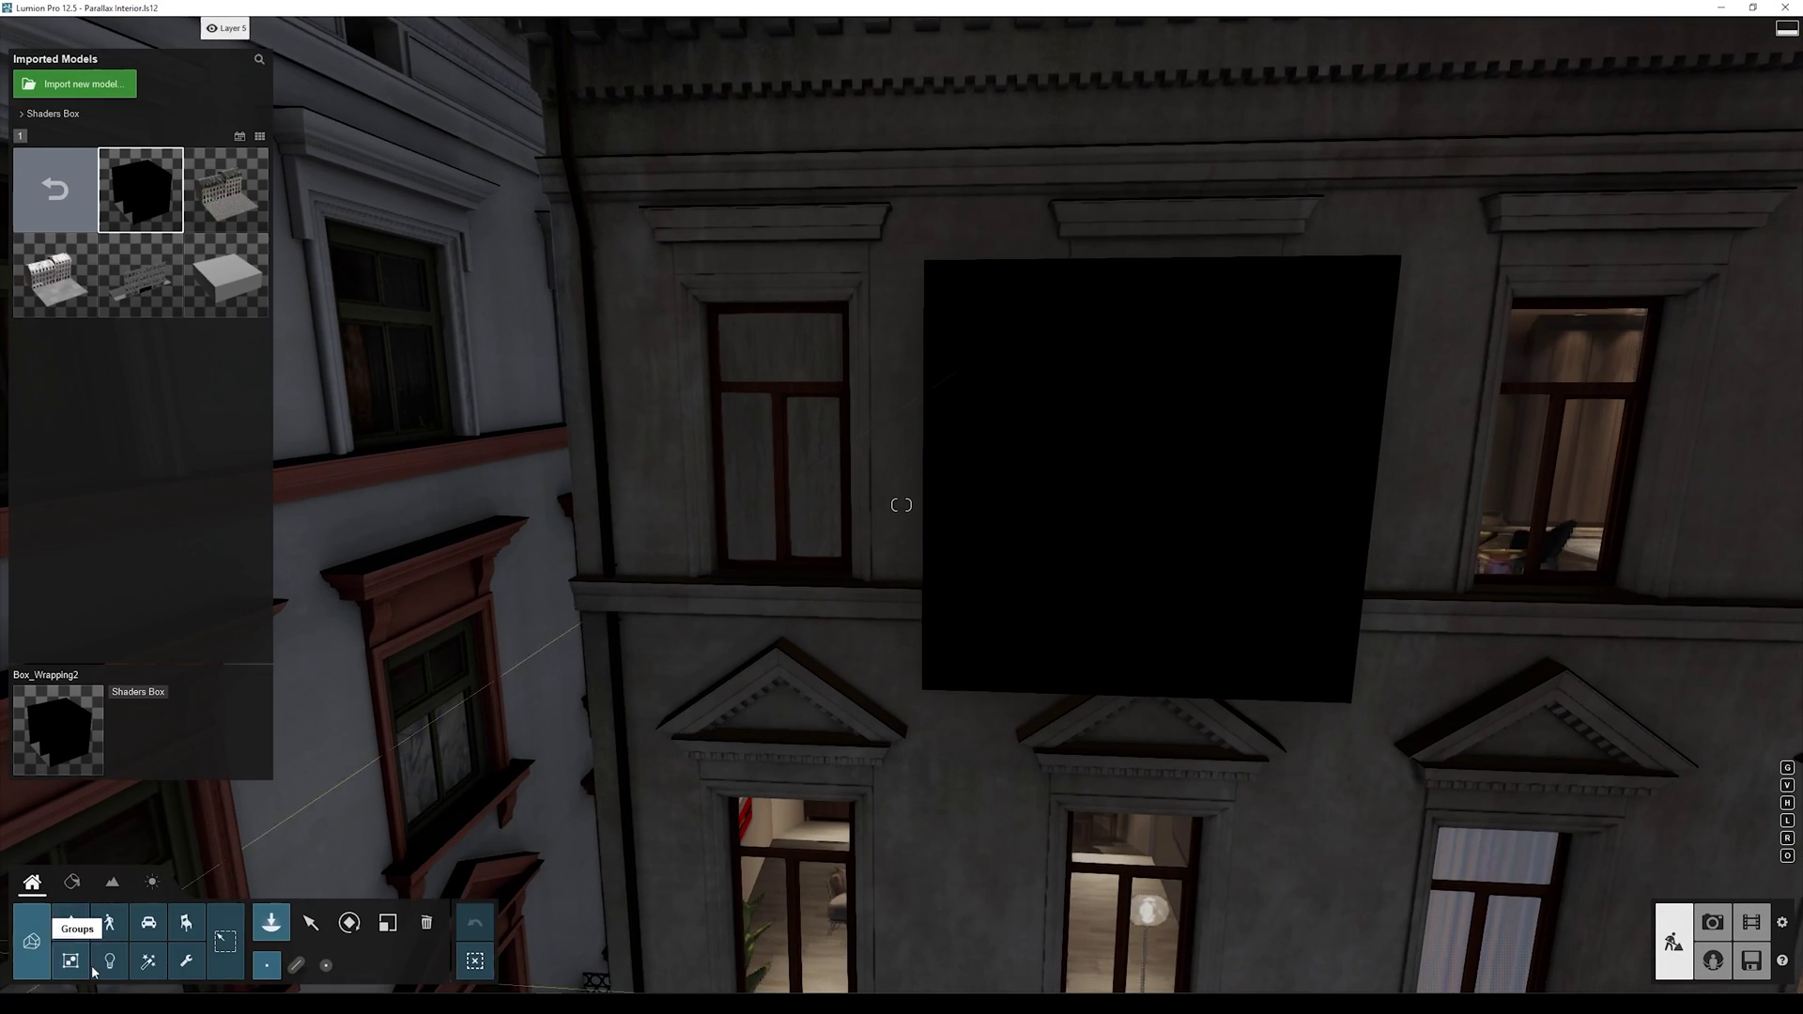
{"action": "left_click", "coordinate": [318, 928]}
{"action": "right_click_drag", "start_coordinate": [804, 608], "coordinate": [805, 798]}
{"action": "key", "text": "s"}
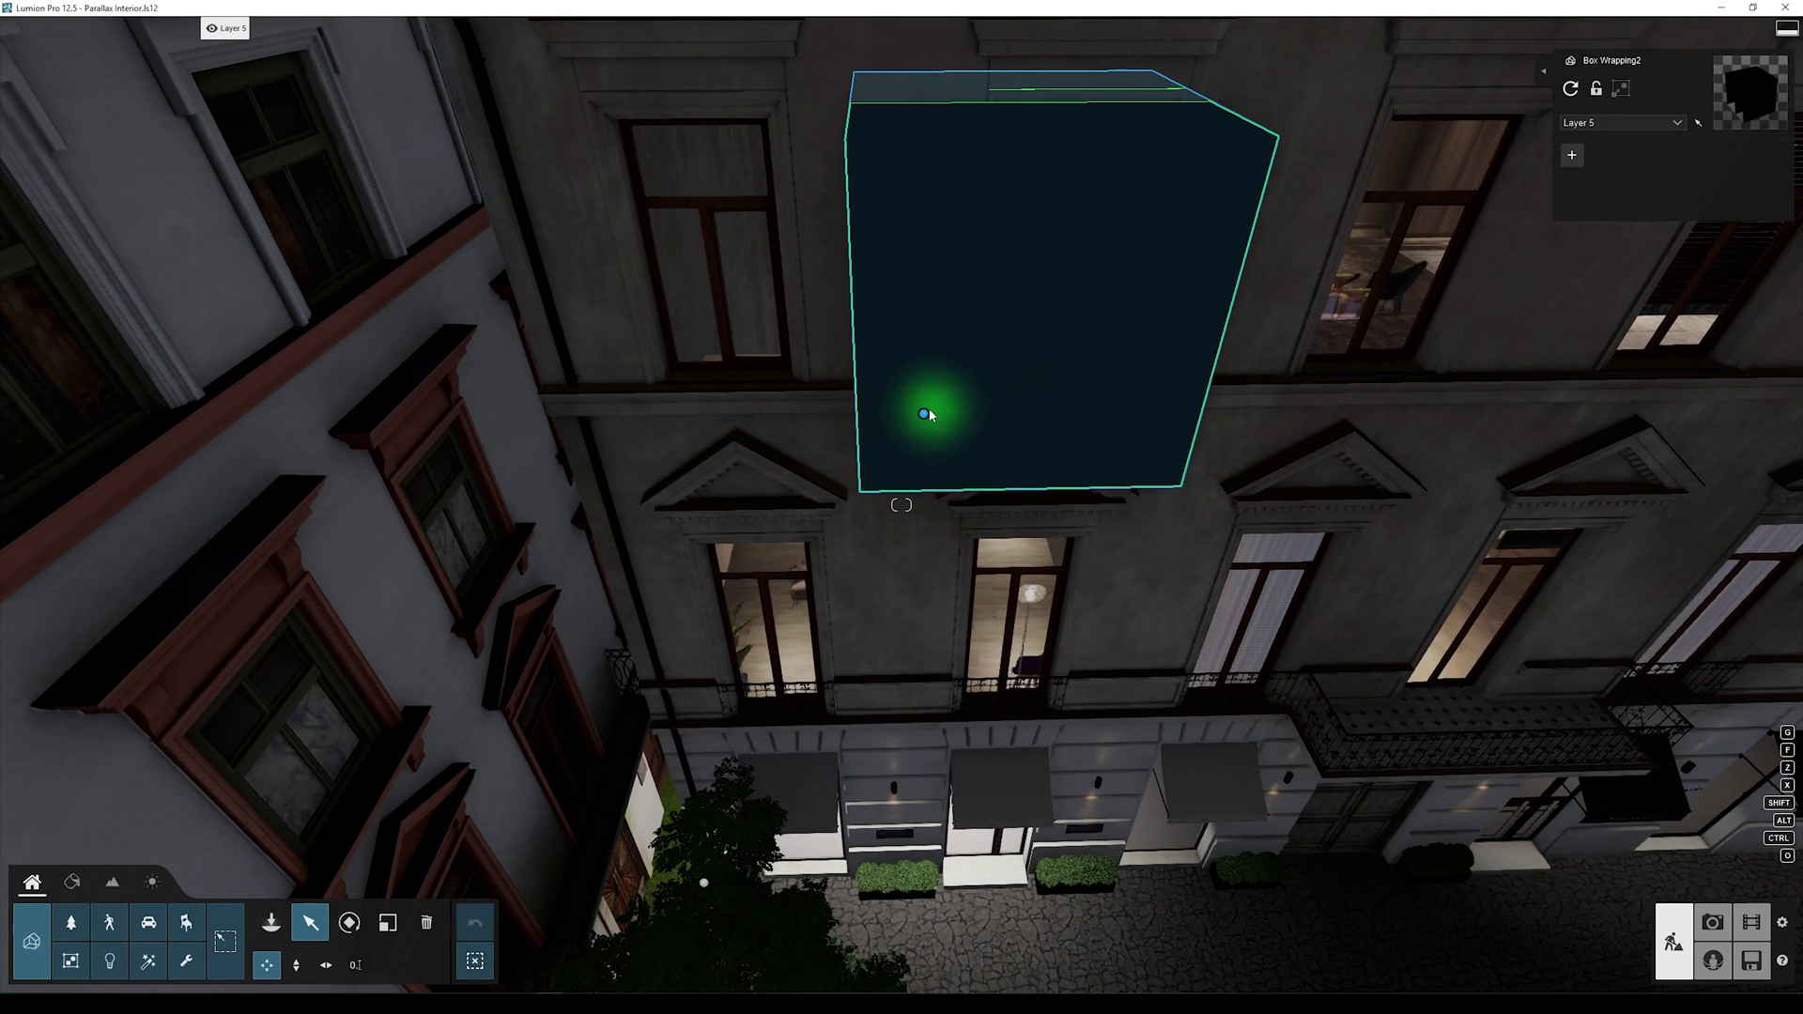
{"action": "left_click_drag", "start_coordinate": [911, 421], "coordinate": [693, 377]}
{"action": "left_click_drag", "start_coordinate": [719, 498], "coordinate": [728, 537], "text": "shift"}
{"action": "key", "text": "w"}
{"action": "right_click_drag", "start_coordinate": [761, 463], "coordinate": [914, 368]}
{"action": "key", "text": "d"}
{"action": "key", "text": "s"}
{"action": "key", "text": "a"}
{"action": "key", "text": "l"}
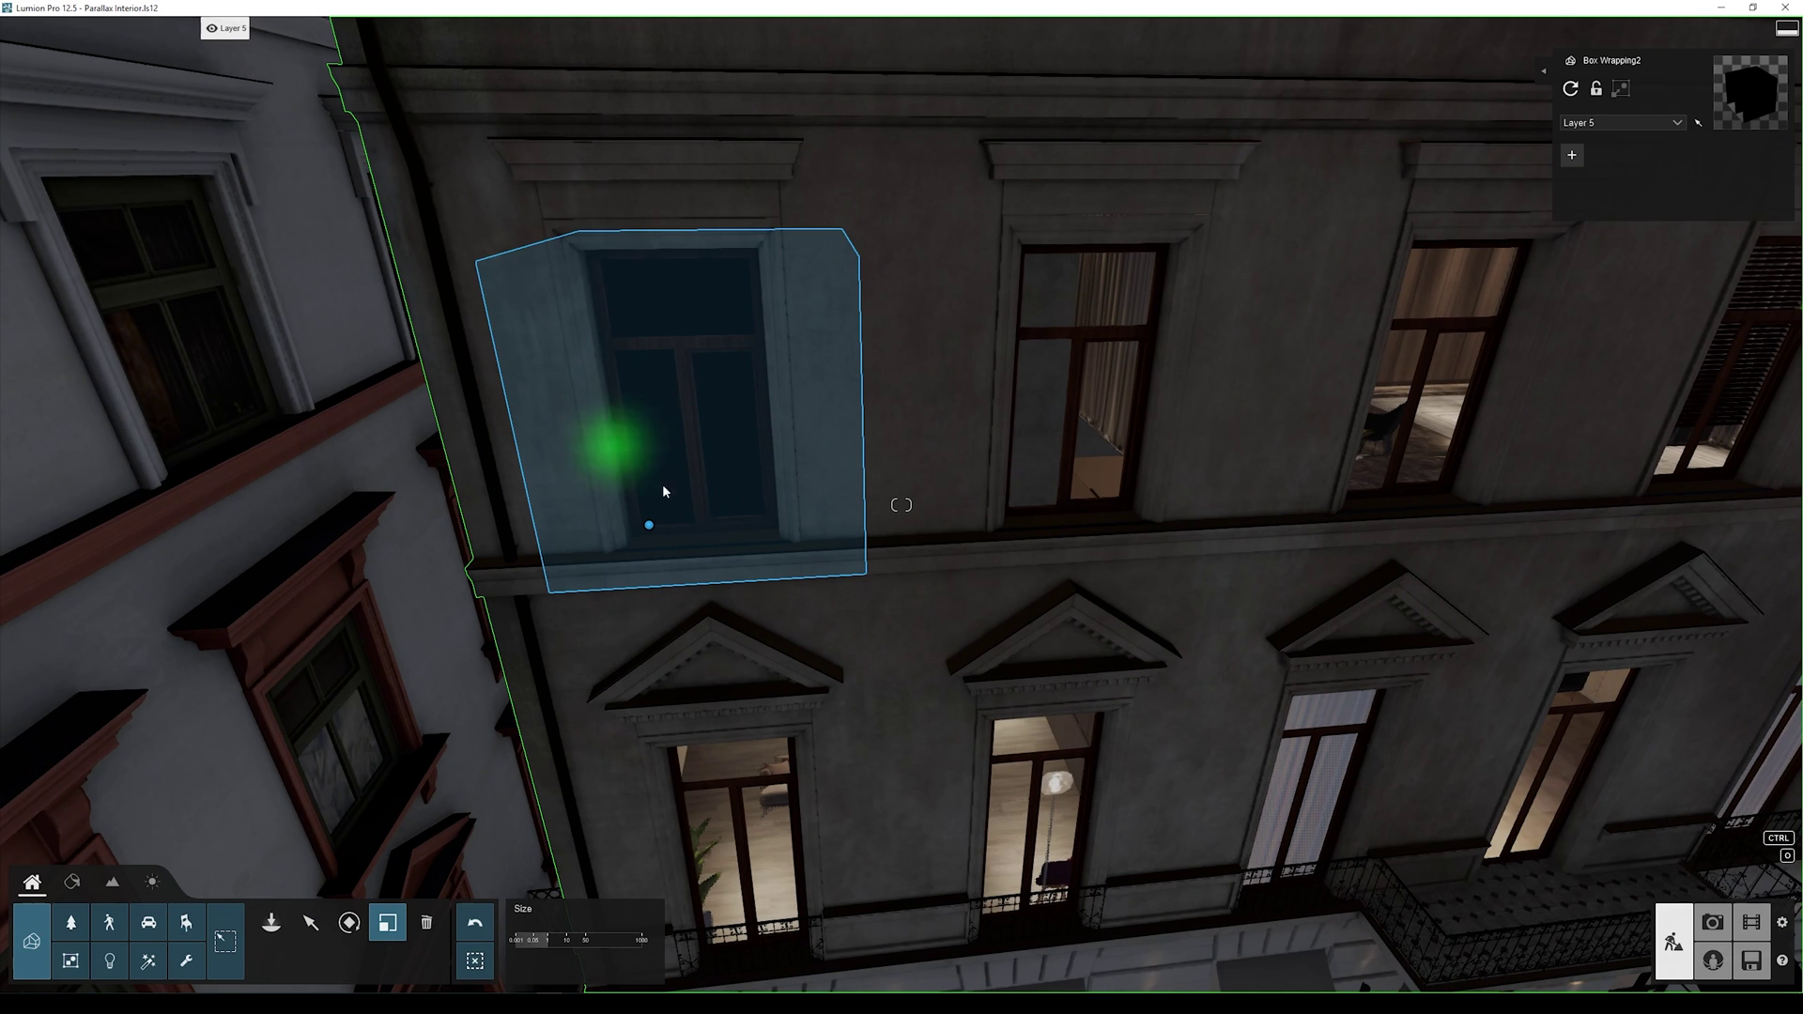
{"action": "left_click_drag", "start_coordinate": [652, 524], "coordinate": [889, 459]}
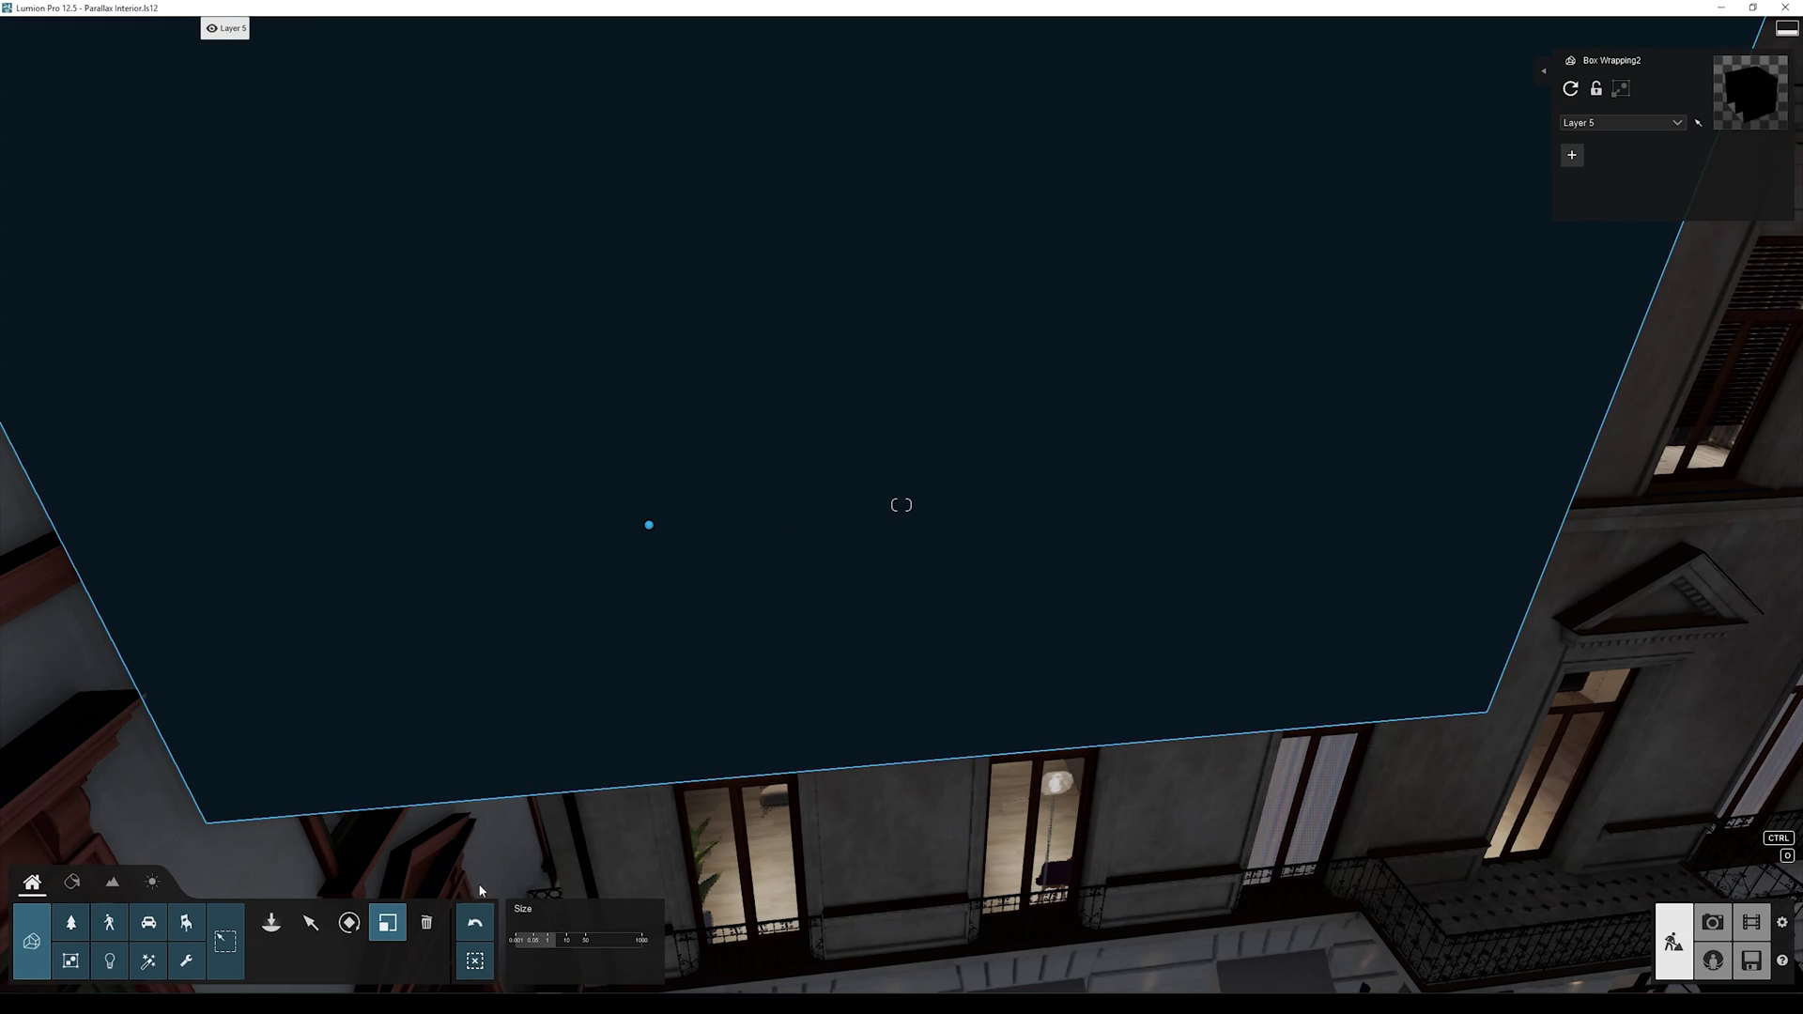
{"action": "left_click", "coordinate": [473, 930]}
Step: Resize the wrapping box and adjust its position and height to fit behind the window
{"action": "scroll", "coordinate": [676, 520], "scroll_direction": "up", "scroll_amount": 5}
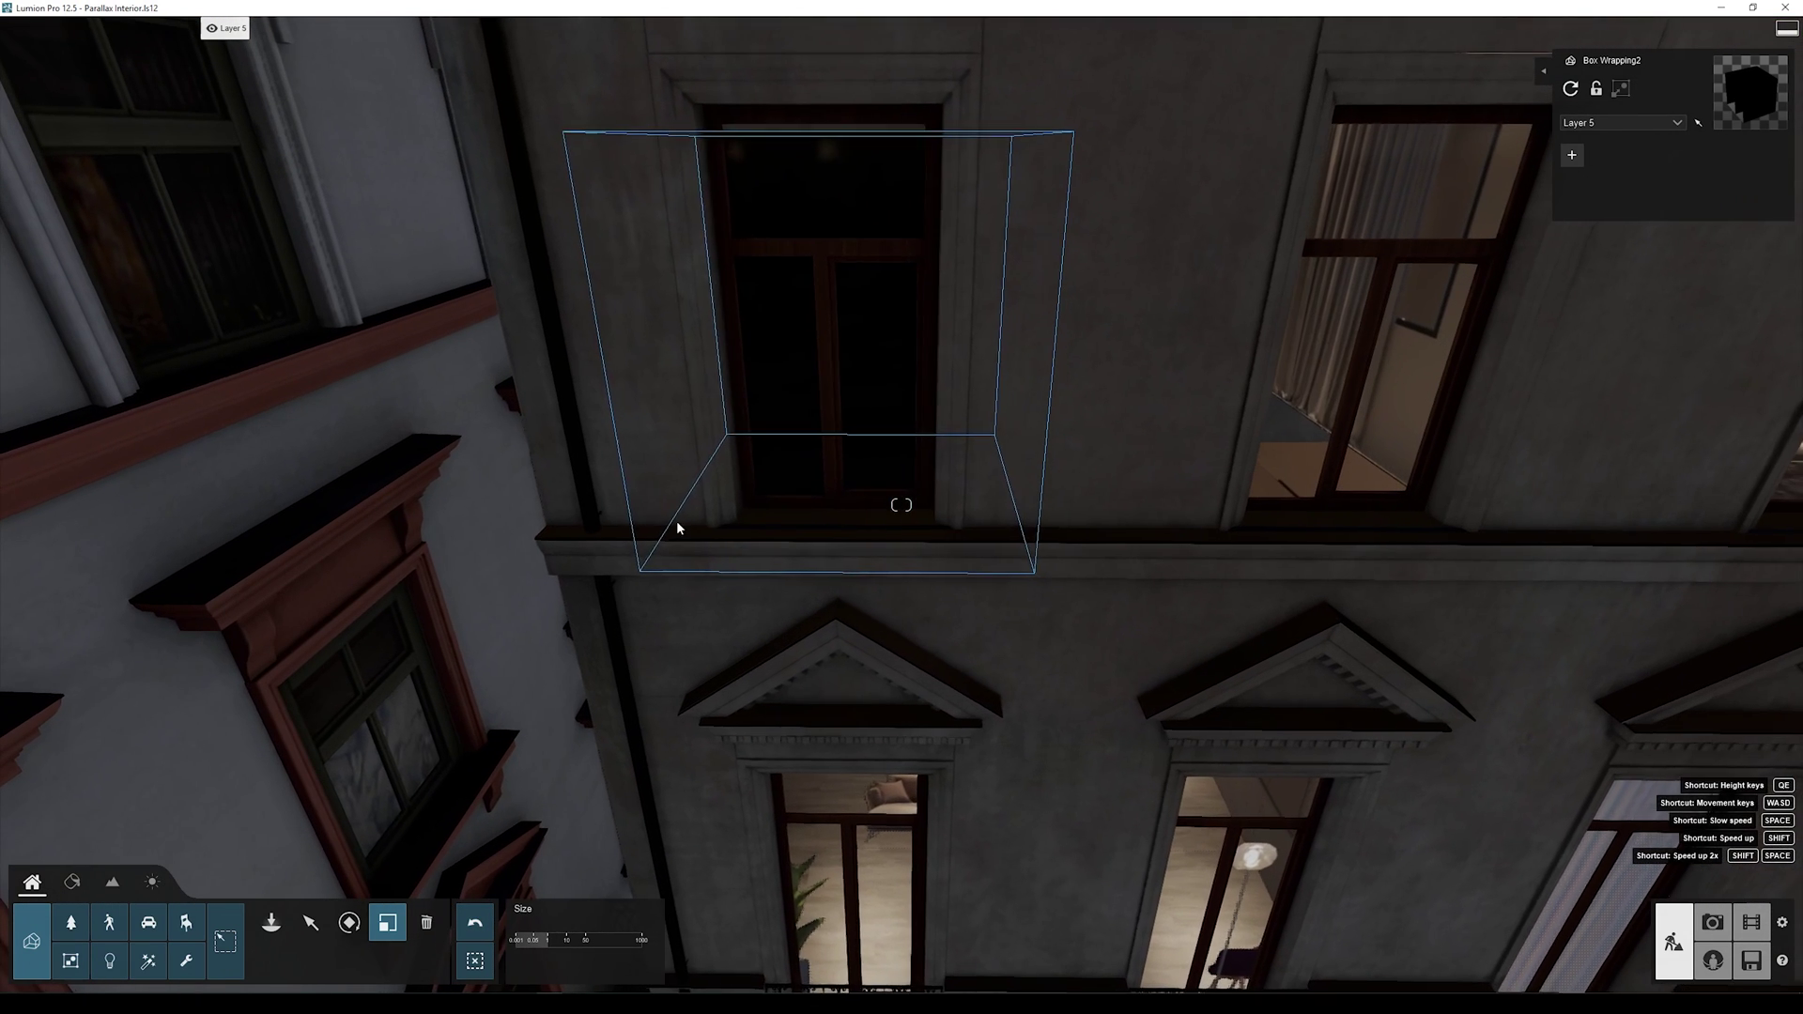
{"action": "left_click_drag", "start_coordinate": [759, 495], "coordinate": [756, 366]}
{"action": "key", "text": "l"}
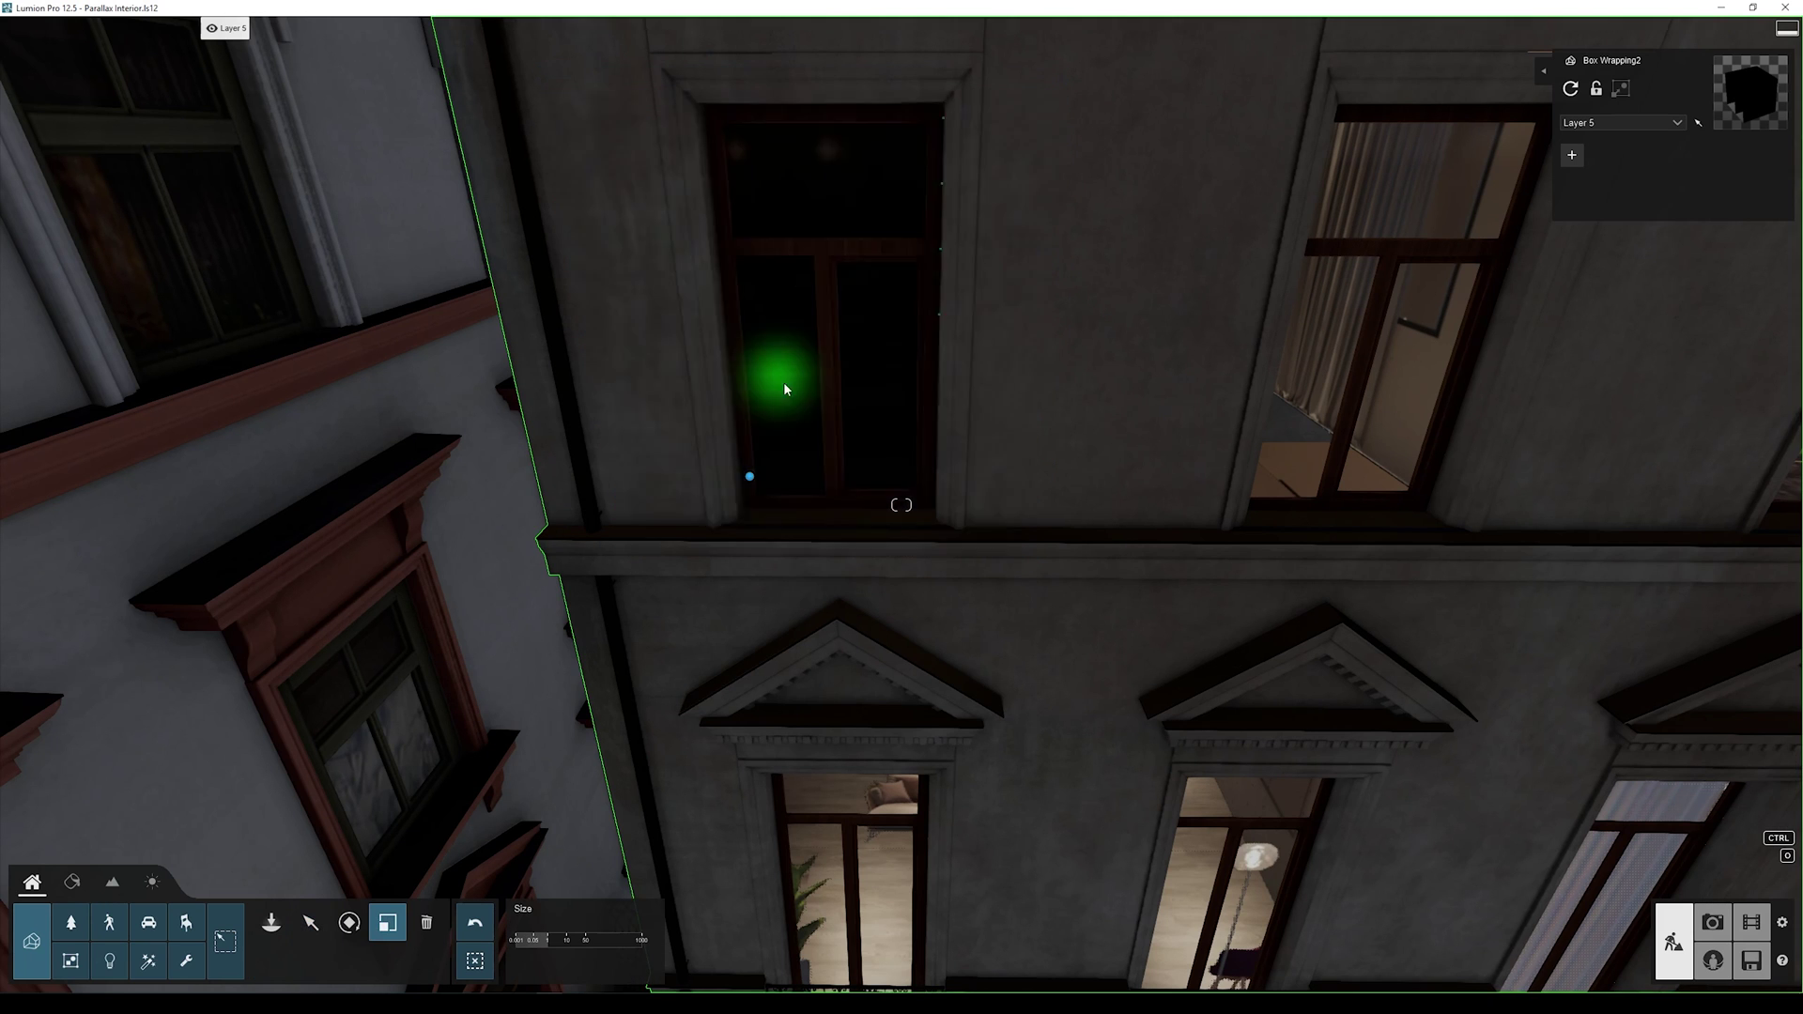
{"action": "left_click_drag", "start_coordinate": [750, 477], "coordinate": [768, 538]}
{"action": "key", "text": "m"}
{"action": "key", "text": "h"}
Step: Assign a Standard material to Material #1 of the wrapping box behind the window
{"action": "key", "text": "w"}
{"action": "right_click_drag", "start_coordinate": [805, 532], "coordinate": [826, 488]}
{"action": "left_click", "coordinate": [72, 888]}
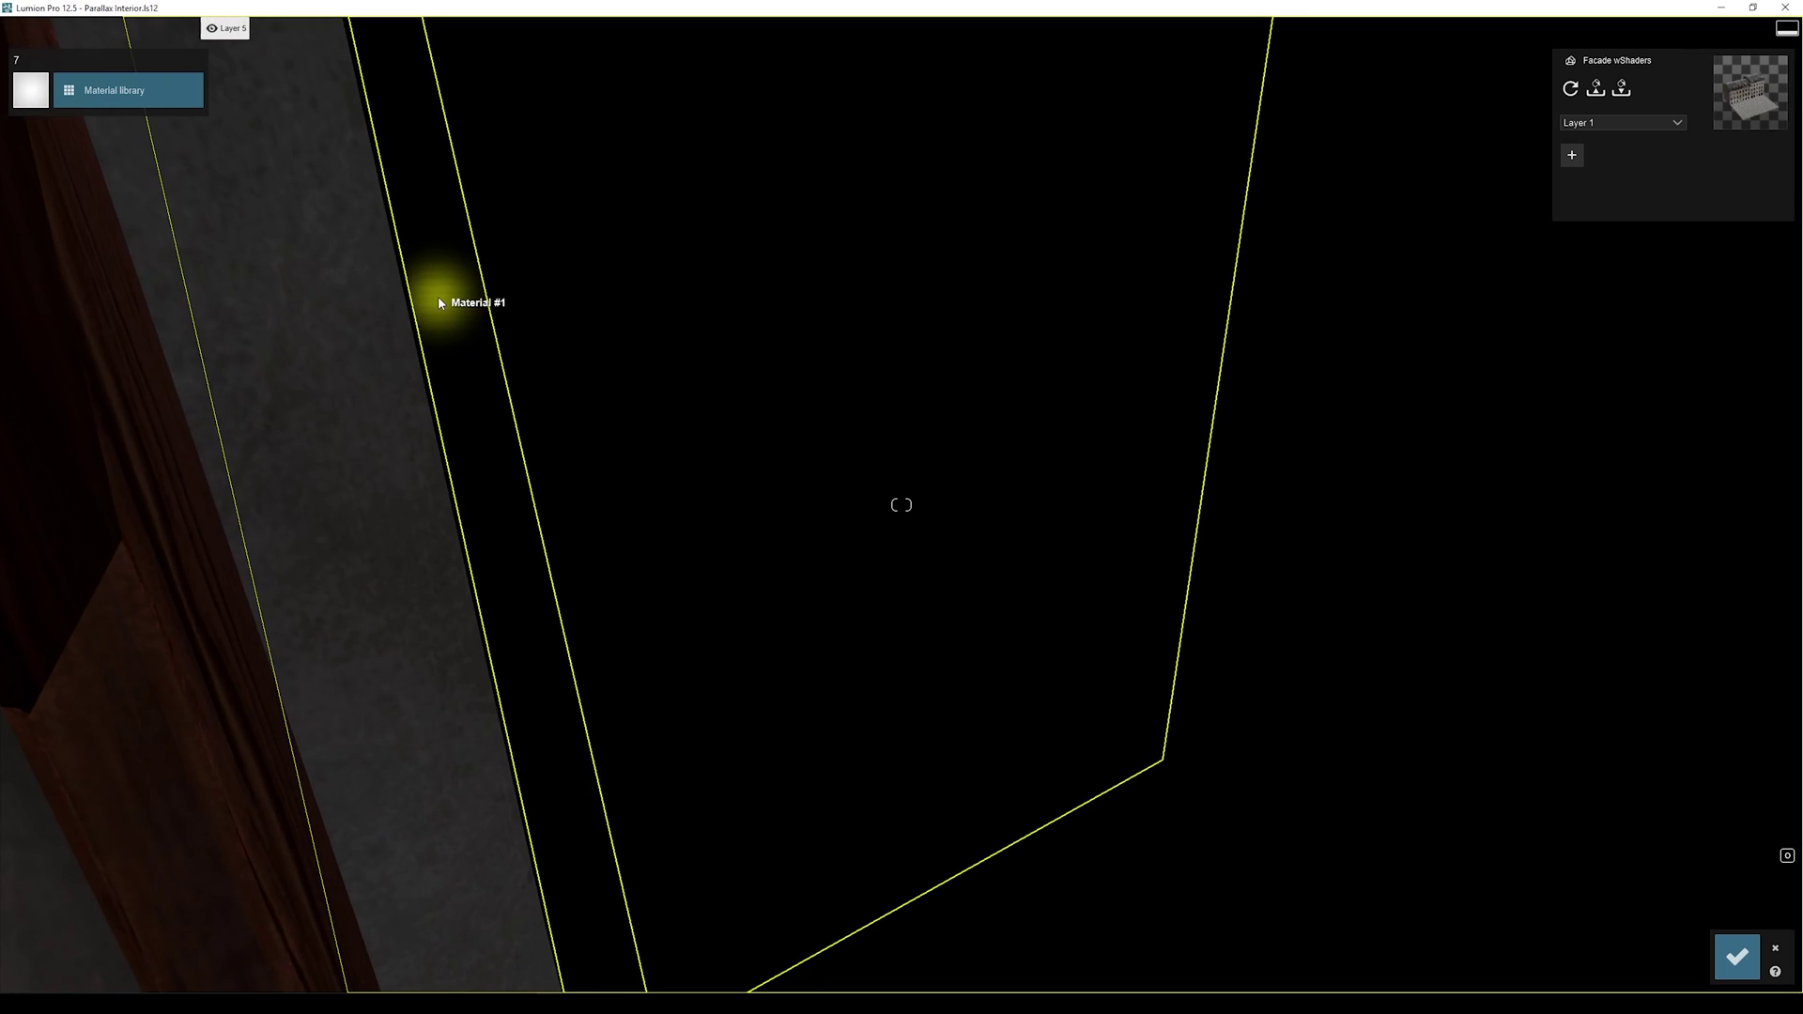
{"action": "left_click", "coordinate": [439, 301]}
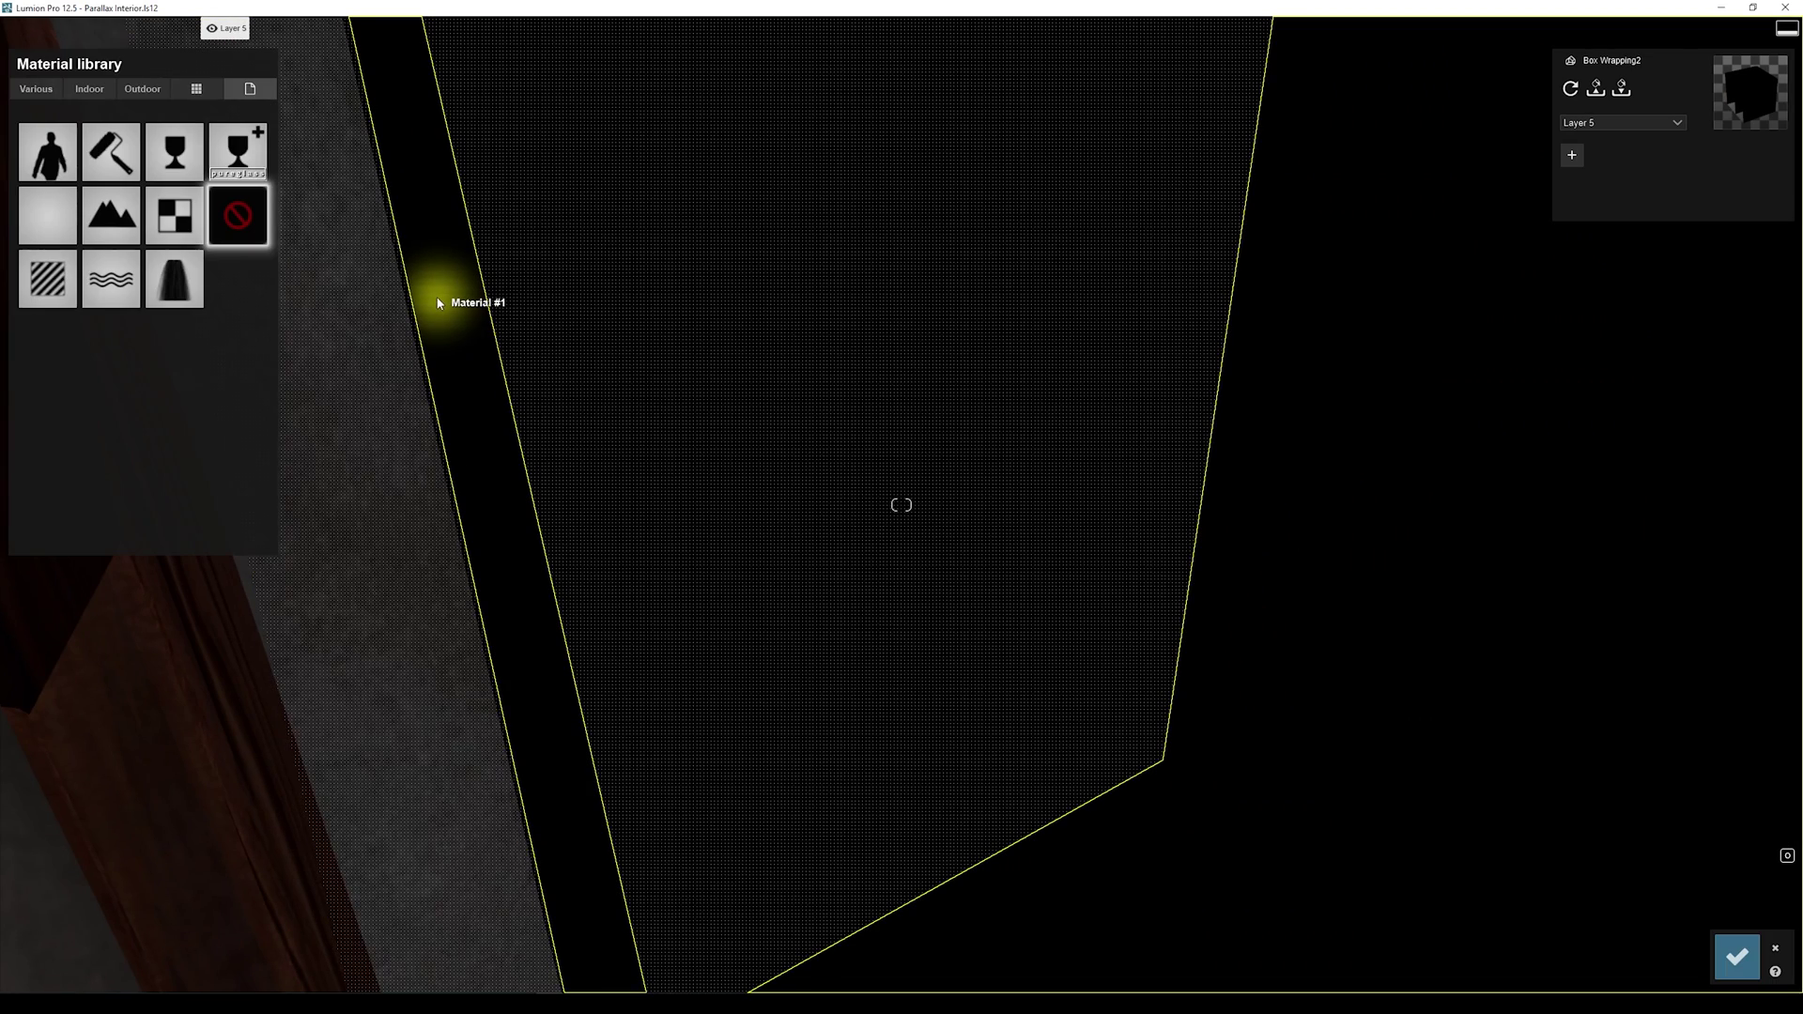
{"action": "left_click", "coordinate": [58, 268]}
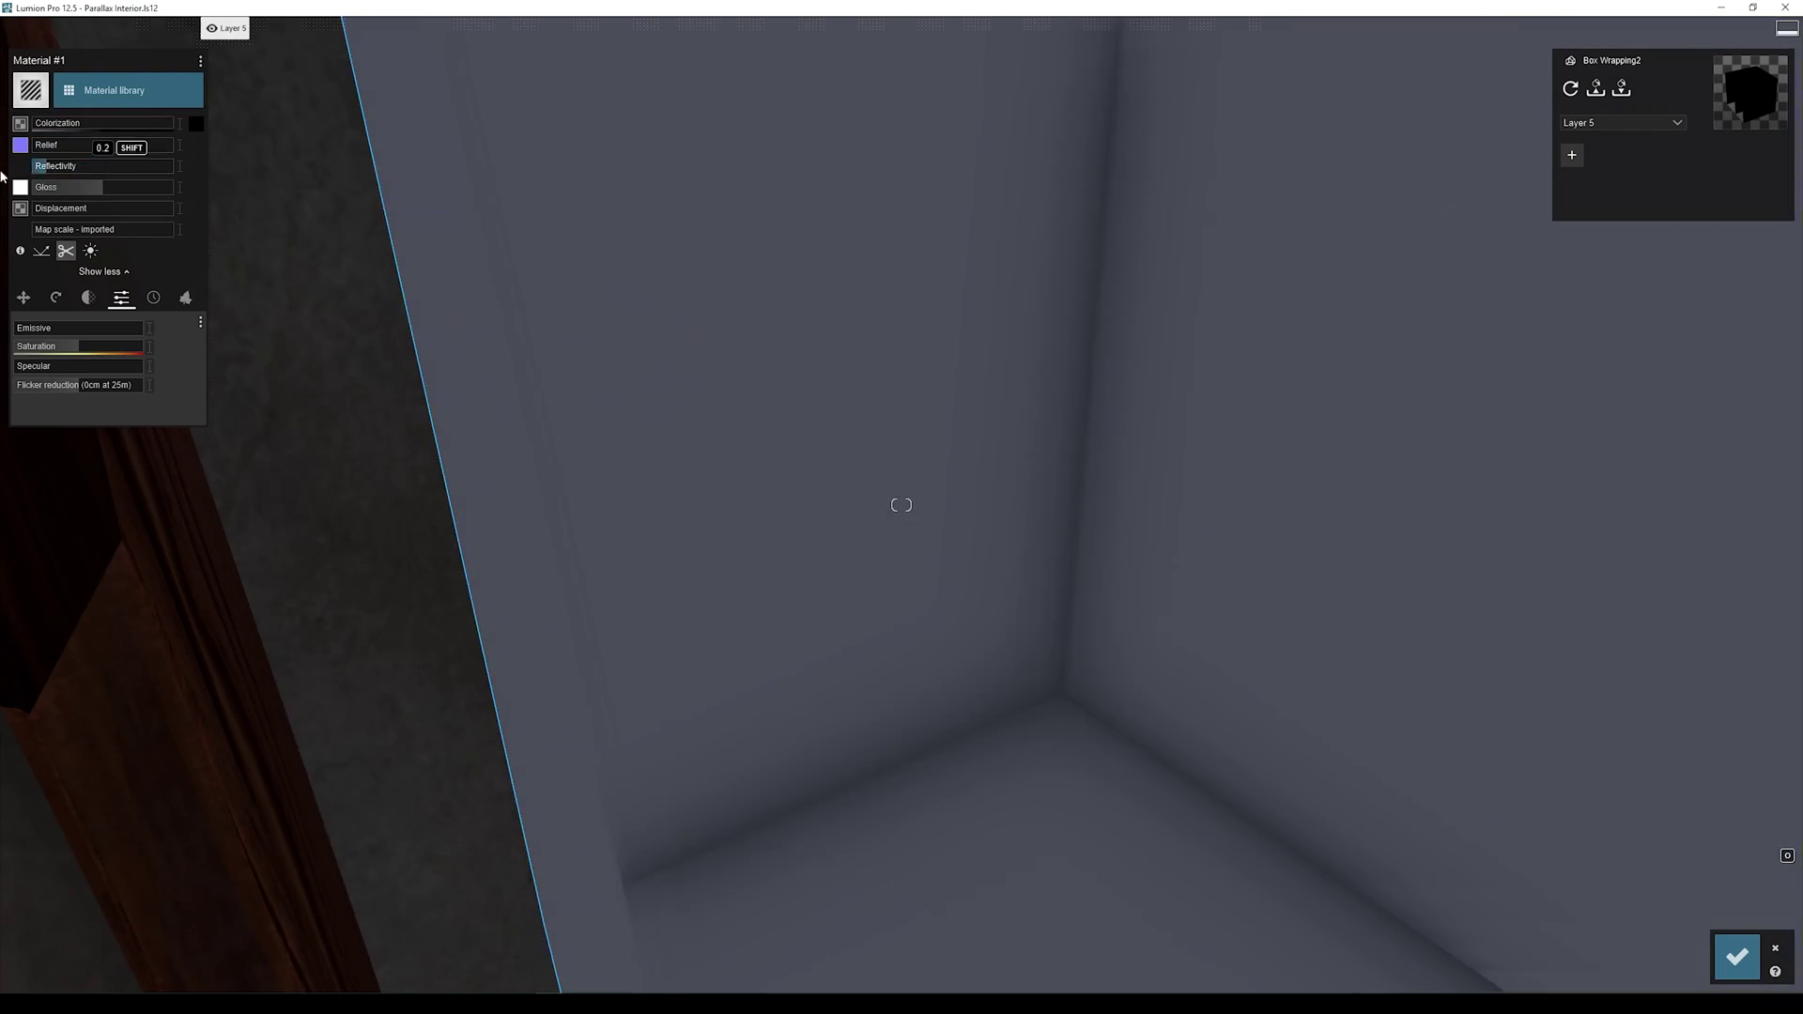
Step: Load Rooms-LivingRoom_V3_Double.png as the box material's color map and Rooms-LivingRoom_V3_Double_A.png as its alpha map
{"action": "left_click", "coordinate": [30, 90]}
{"action": "left_click", "coordinate": [226, 132]}
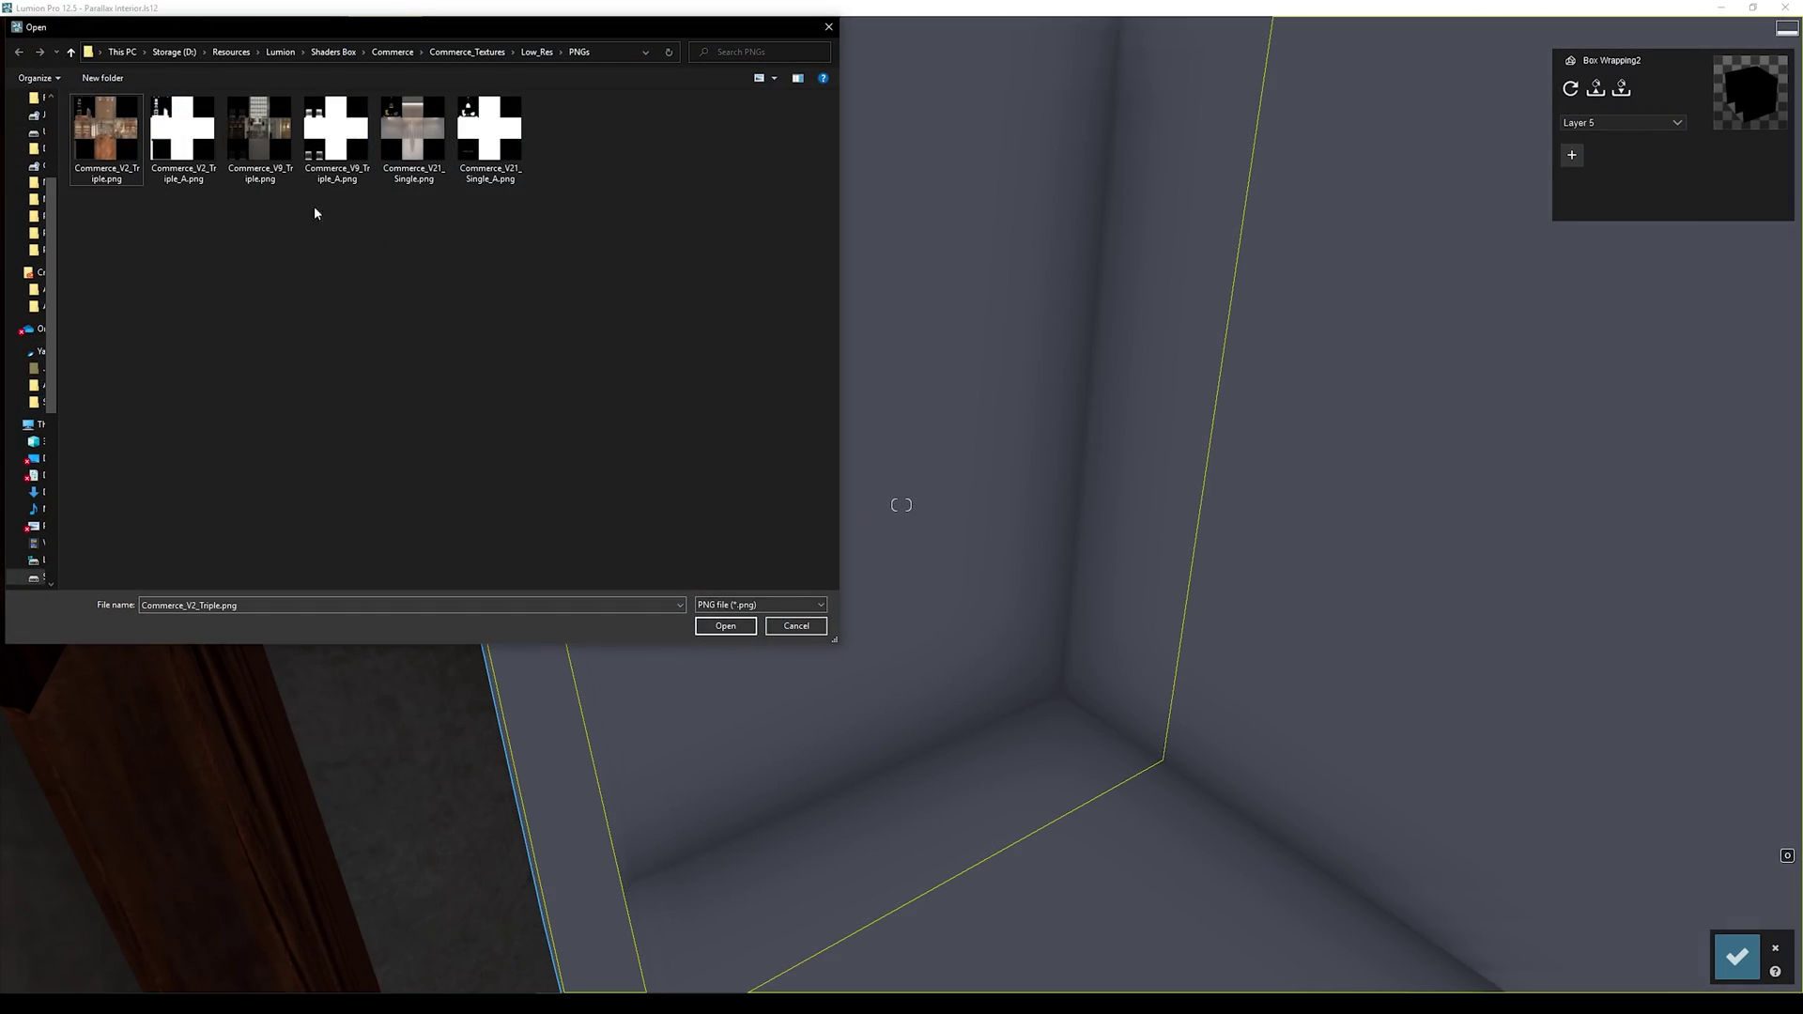
{"action": "left_click", "coordinate": [479, 53]}
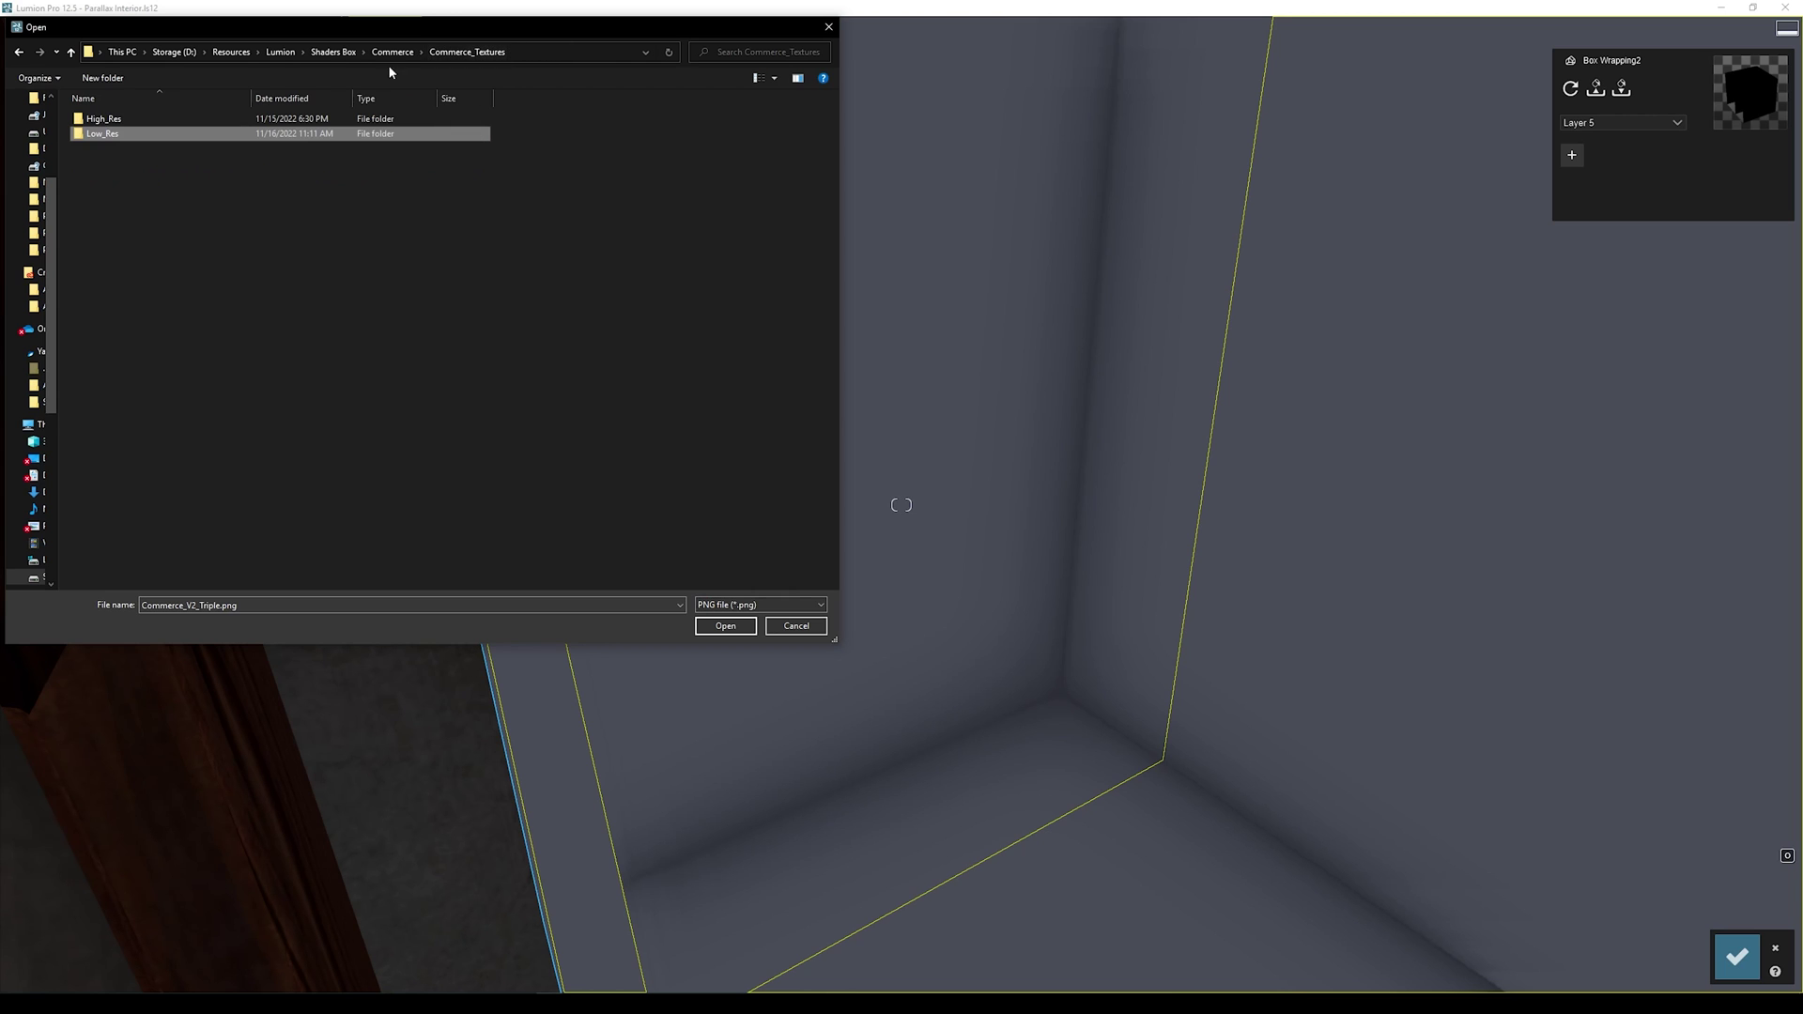
{"action": "left_click", "coordinate": [334, 54]}
{"action": "key", "text": "alt+Left"}
{"action": "double_click", "coordinate": [104, 150]}
{"action": "double_click", "coordinate": [115, 135]}
{"action": "double_click", "coordinate": [115, 135]}
{"action": "double_click", "coordinate": [113, 137]}
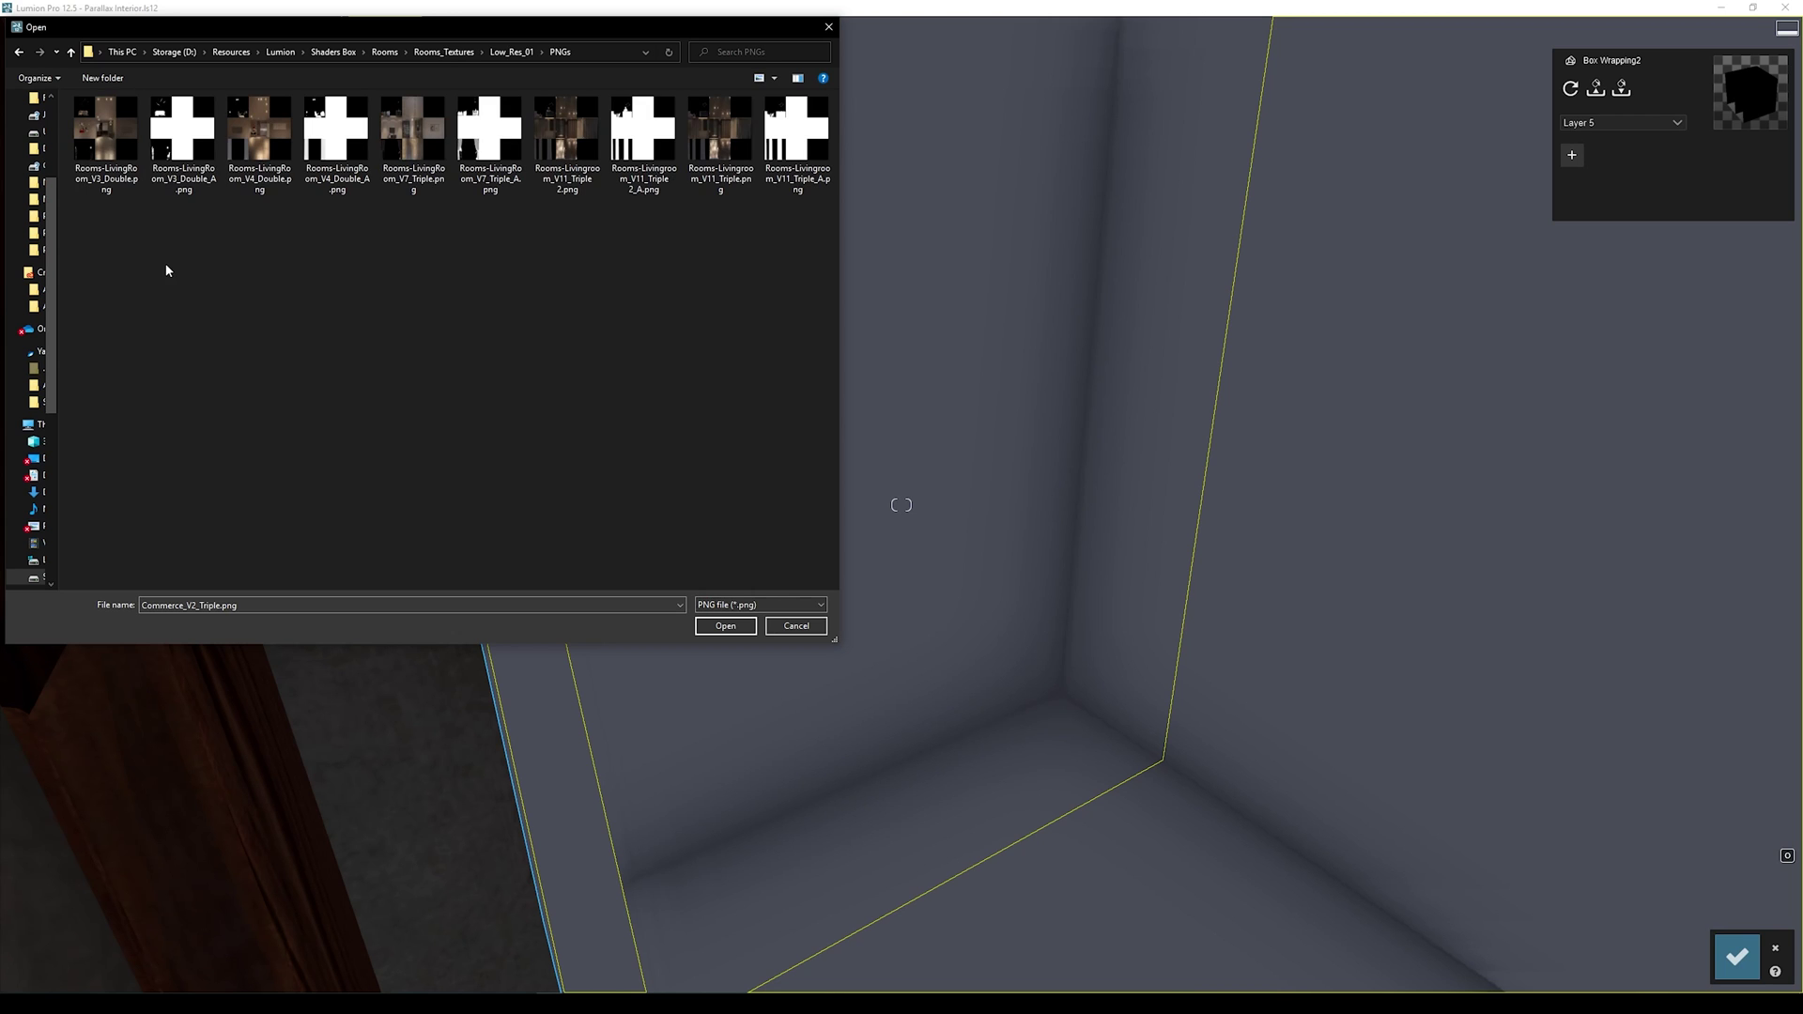
{"action": "double_click", "coordinate": [120, 155]}
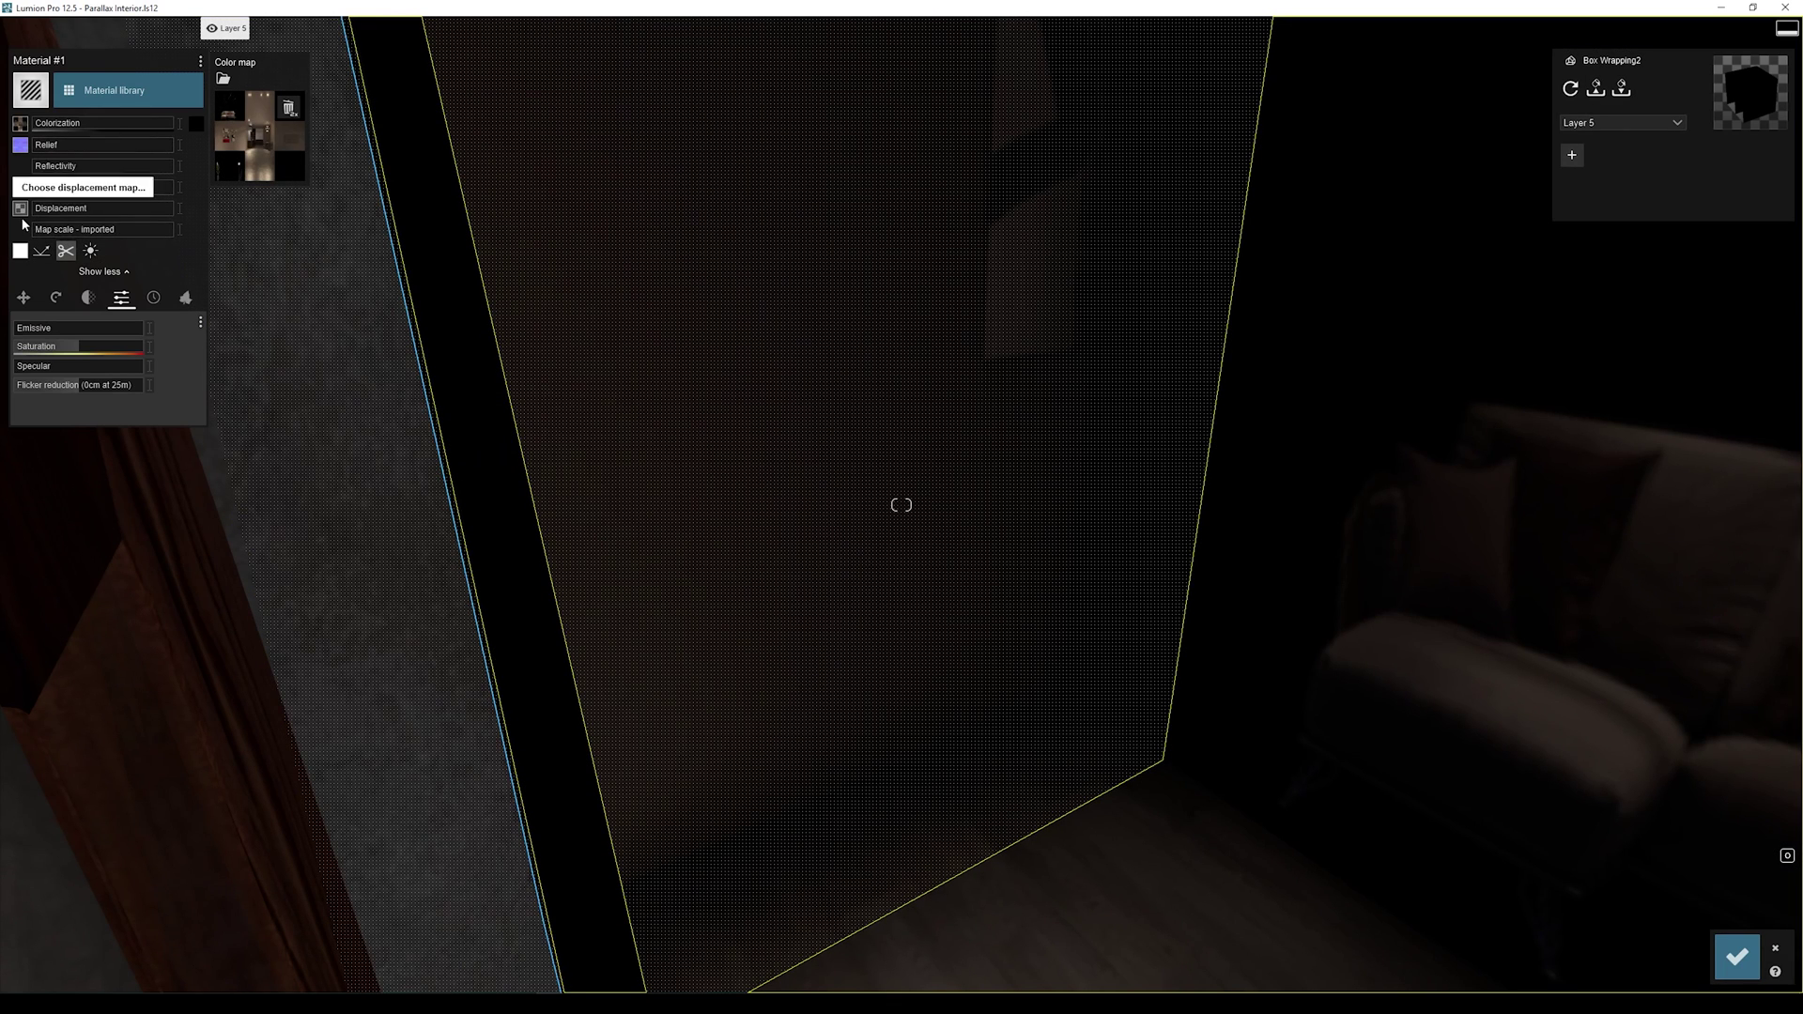
{"action": "left_click", "coordinate": [20, 252]}
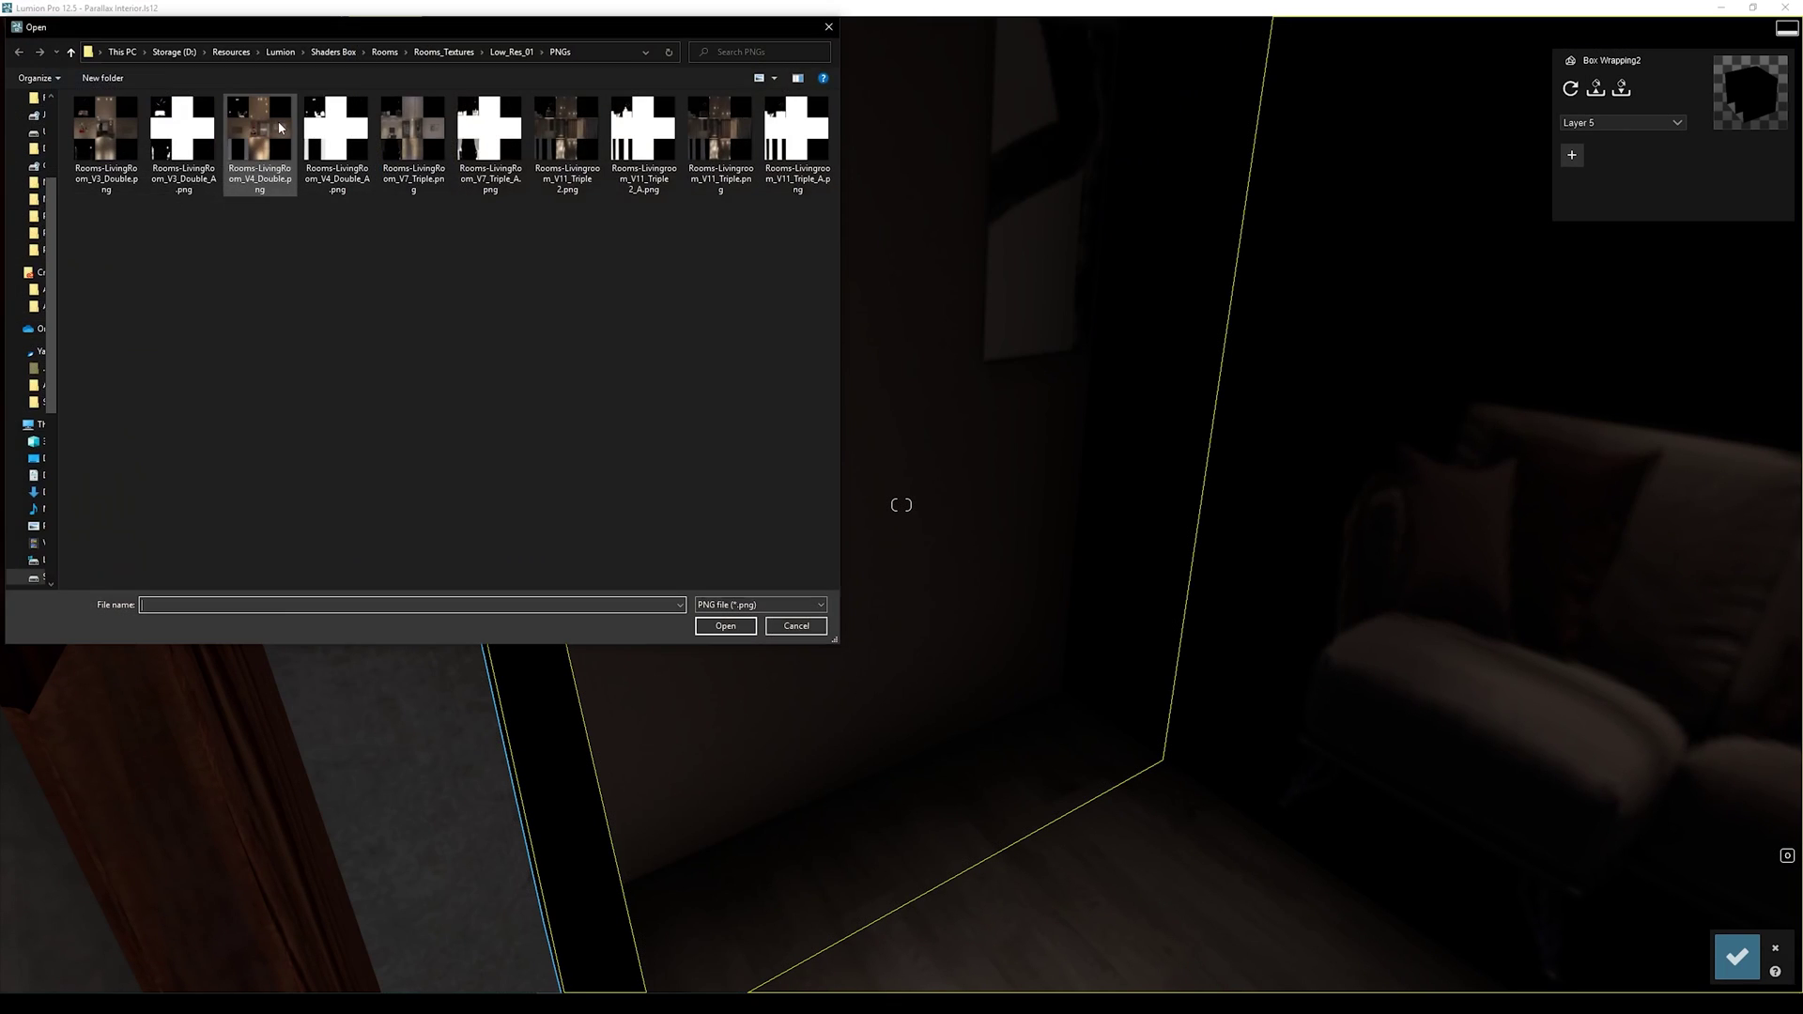
{"action": "double_click", "coordinate": [200, 139]}
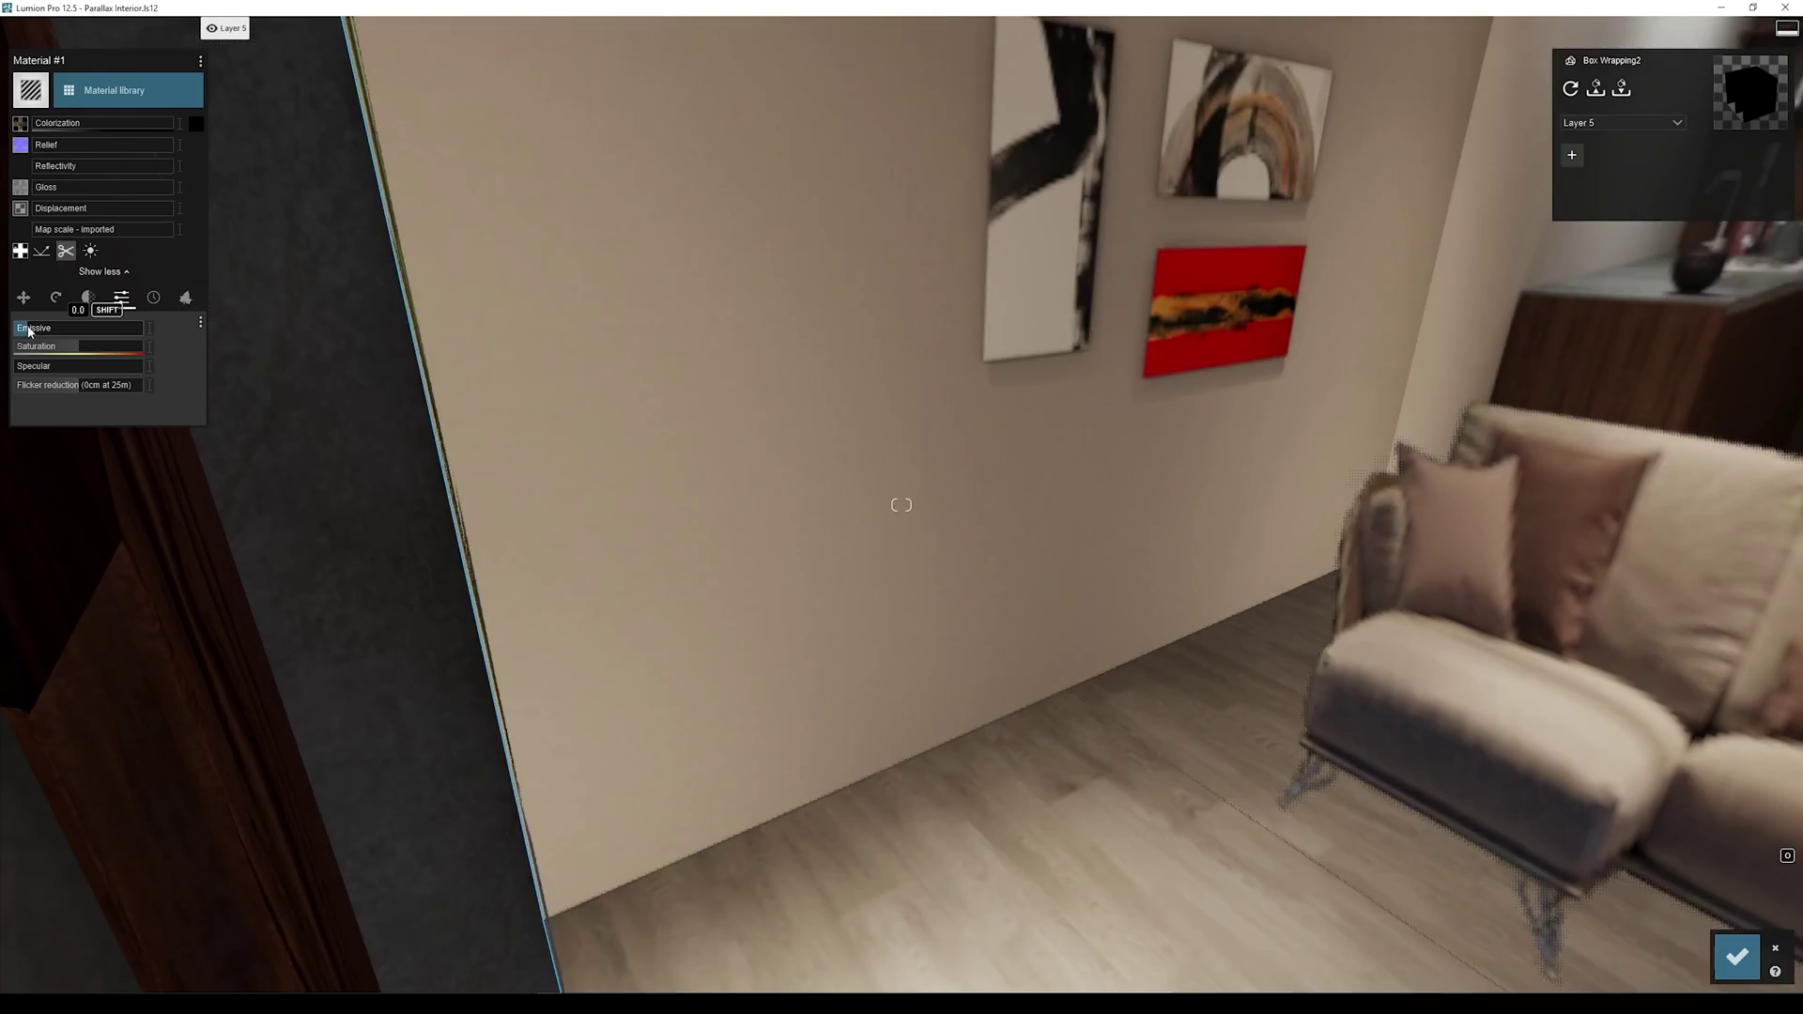
Step: Examine the textured living room inside the wrapping box from the front, near and far
{"action": "key", "text": "s"}
{"action": "mouse_move", "coordinate": [583, 346]}
{"action": "right_mouse_down"}
{"action": "mouse_move", "coordinate": [526, 309]}
{"action": "mouse_move", "coordinate": [587, 306]}
{"action": "mouse_move", "coordinate": [596, 343]}
{"action": "mouse_move", "coordinate": [558, 334]}
{"action": "right_mouse_up"}
{"action": "key", "text": "d"}
{"action": "key", "text": "a"}
{"action": "key", "text": "w"}
{"action": "key", "text": "w"}
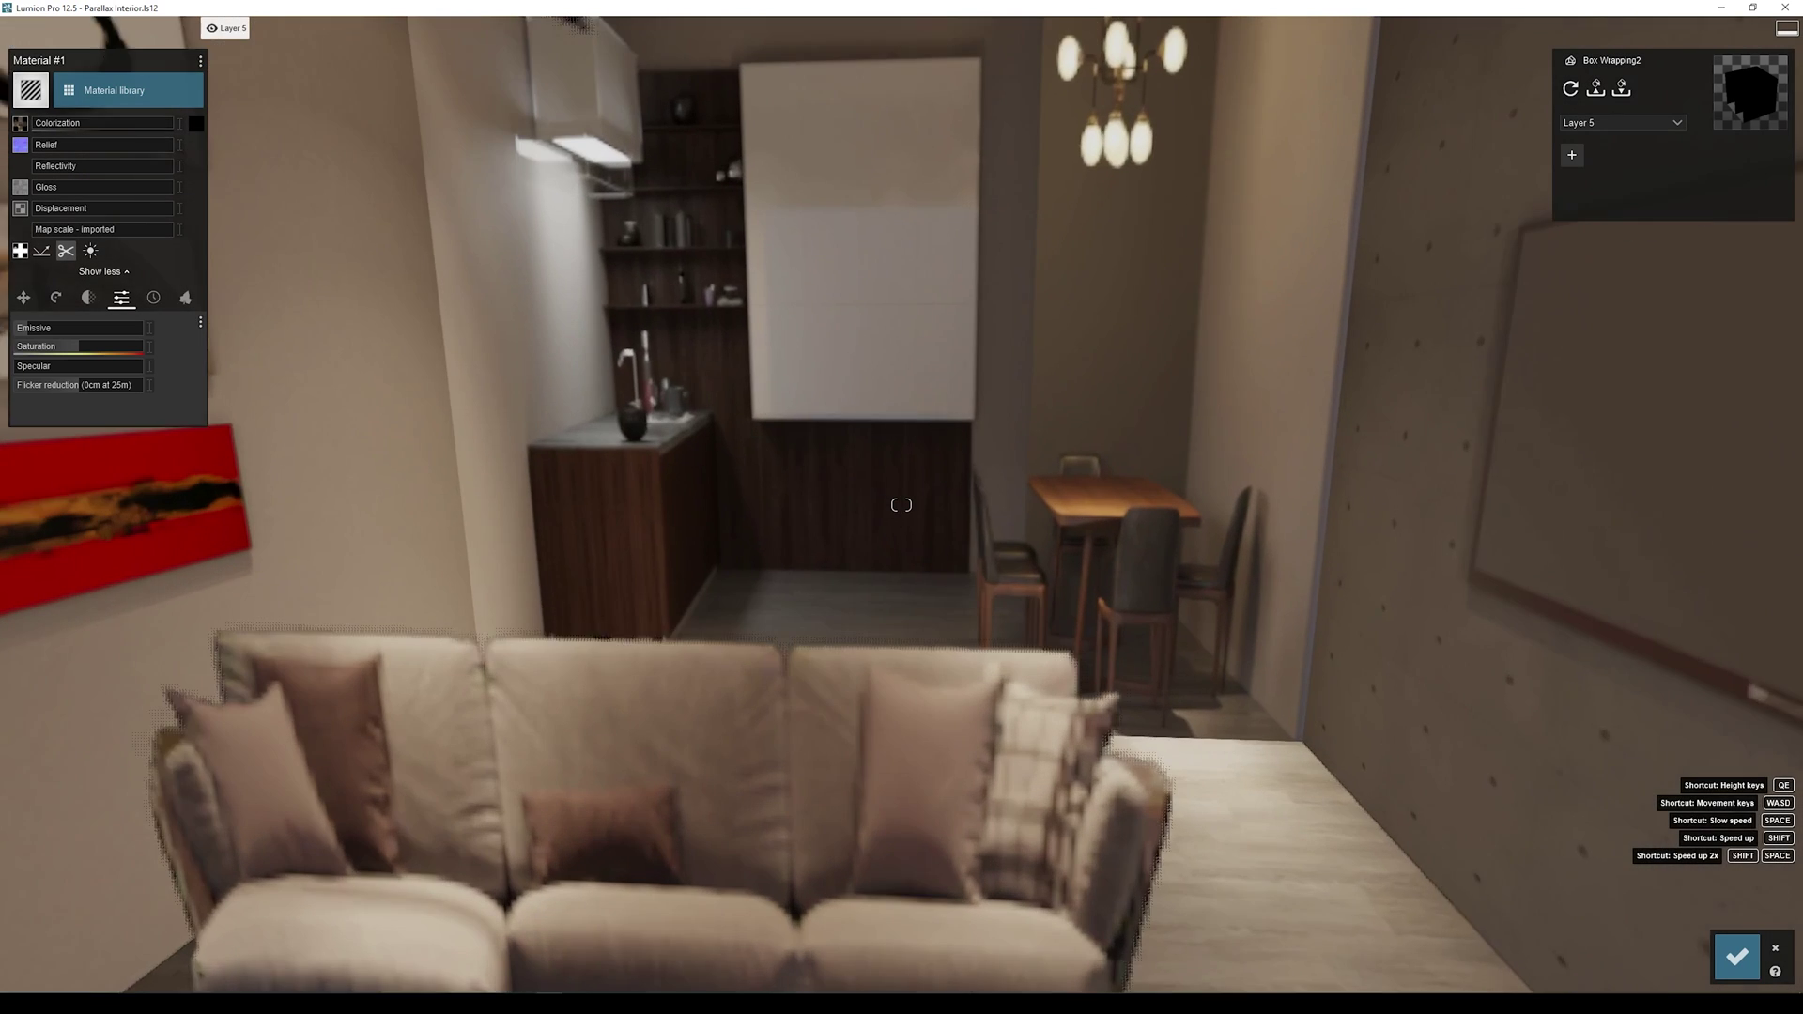
{"action": "key", "text": "s"}
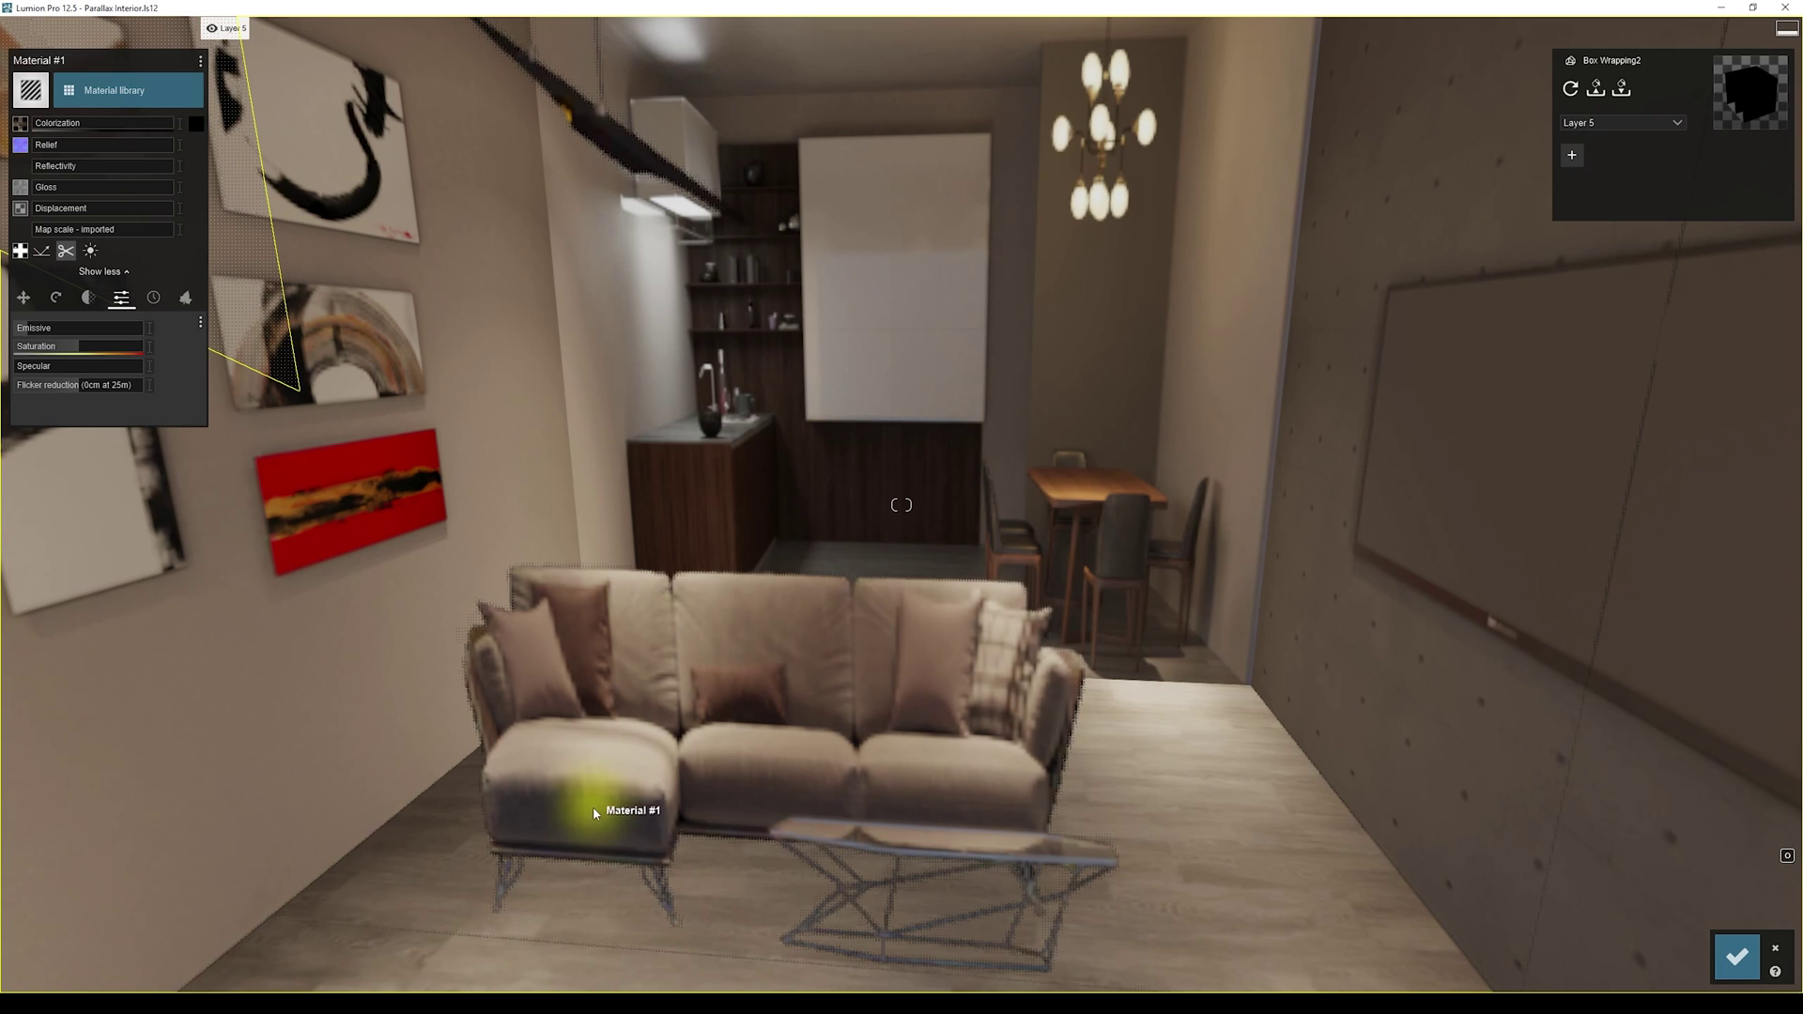
Step: Open ShadersBOX_Rooms_V01_Catalog.pdf from the Shaders Box folder and browse the listed room dimensions
{"action": "mouse_move", "coordinate": [141, 1003]}
{"action": "left_click", "coordinate": [240, 941]}
{"action": "key", "text": "alt+Up"}
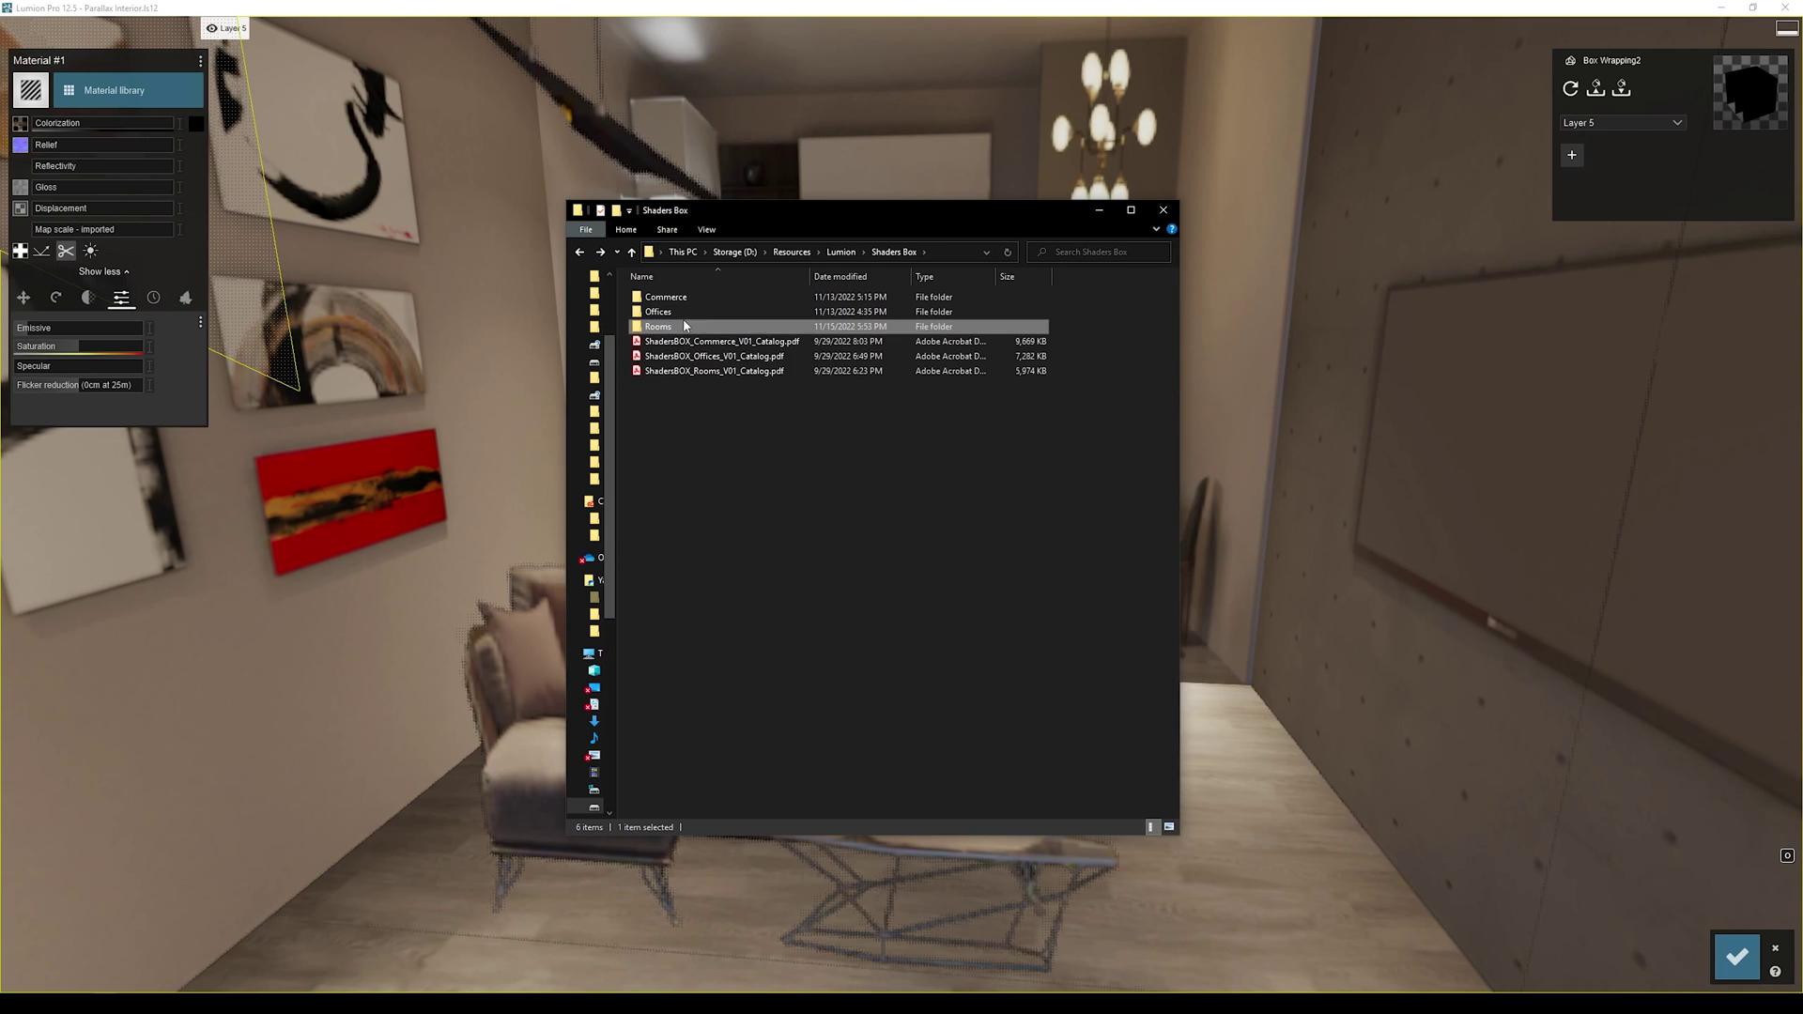
{"action": "double_click", "coordinate": [742, 372]}
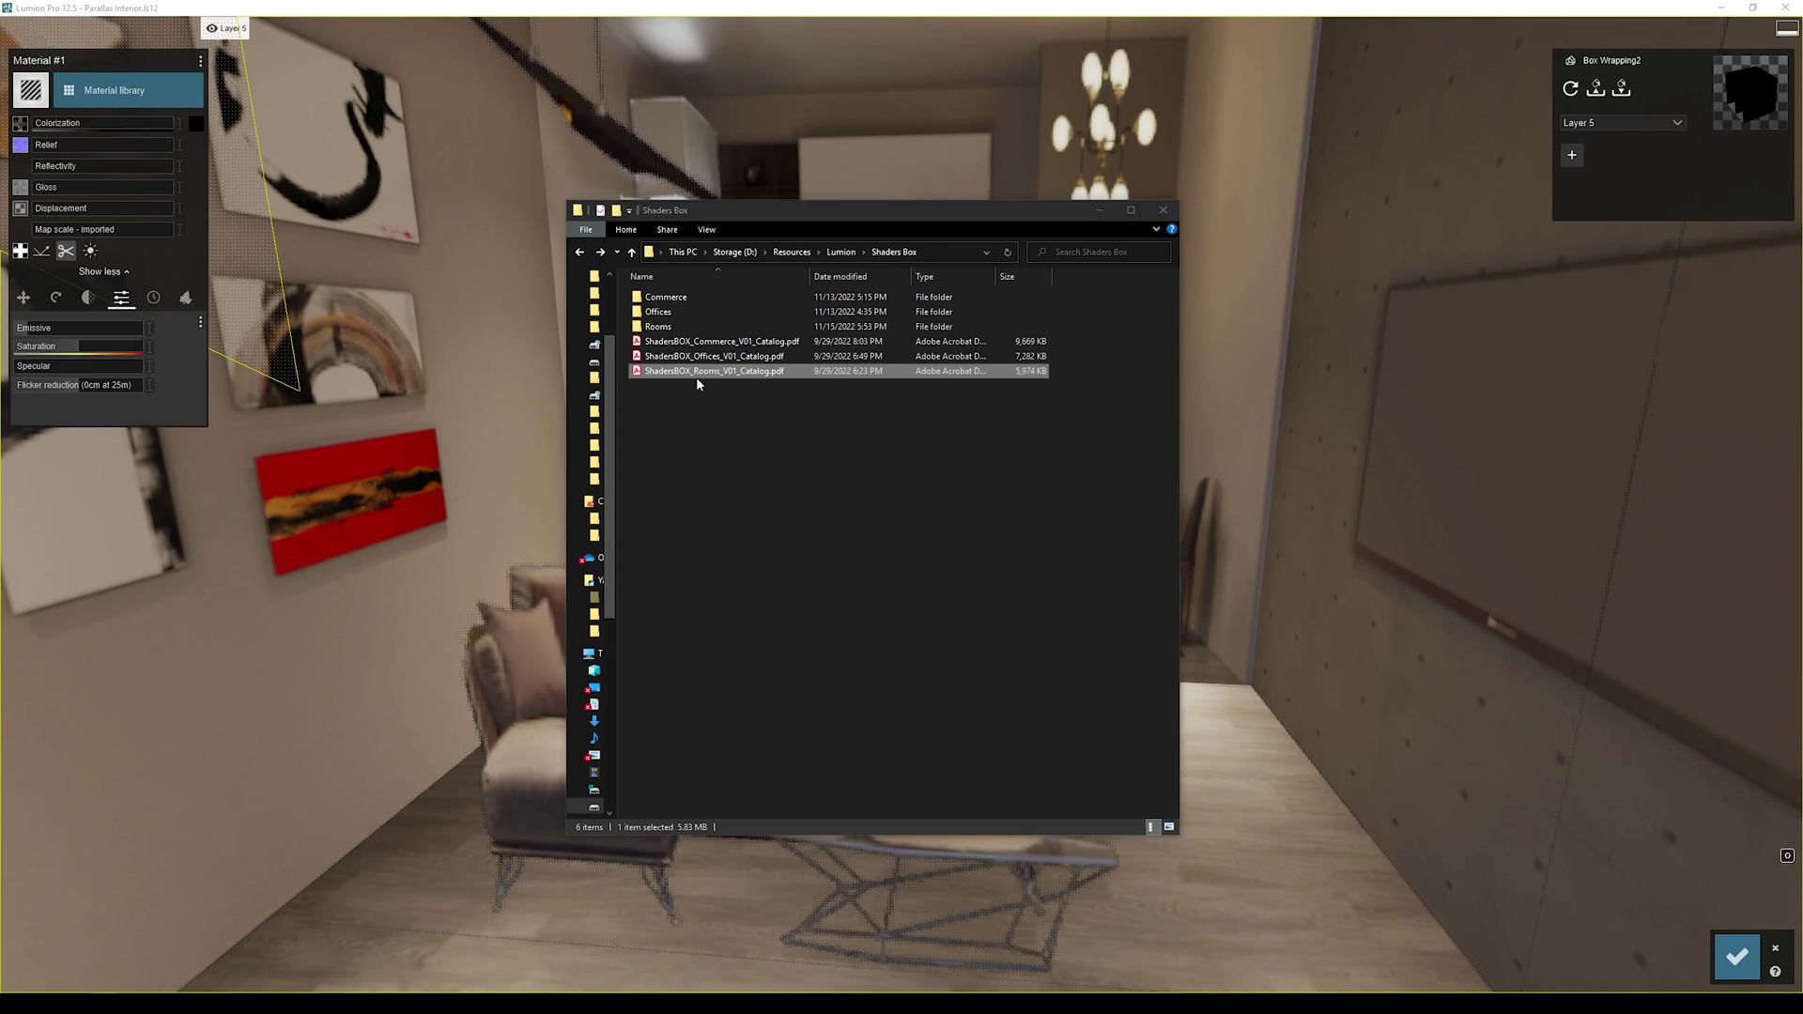
{"action": "scroll", "coordinate": [859, 429], "scroll_direction": "down", "scroll_amount": 1}
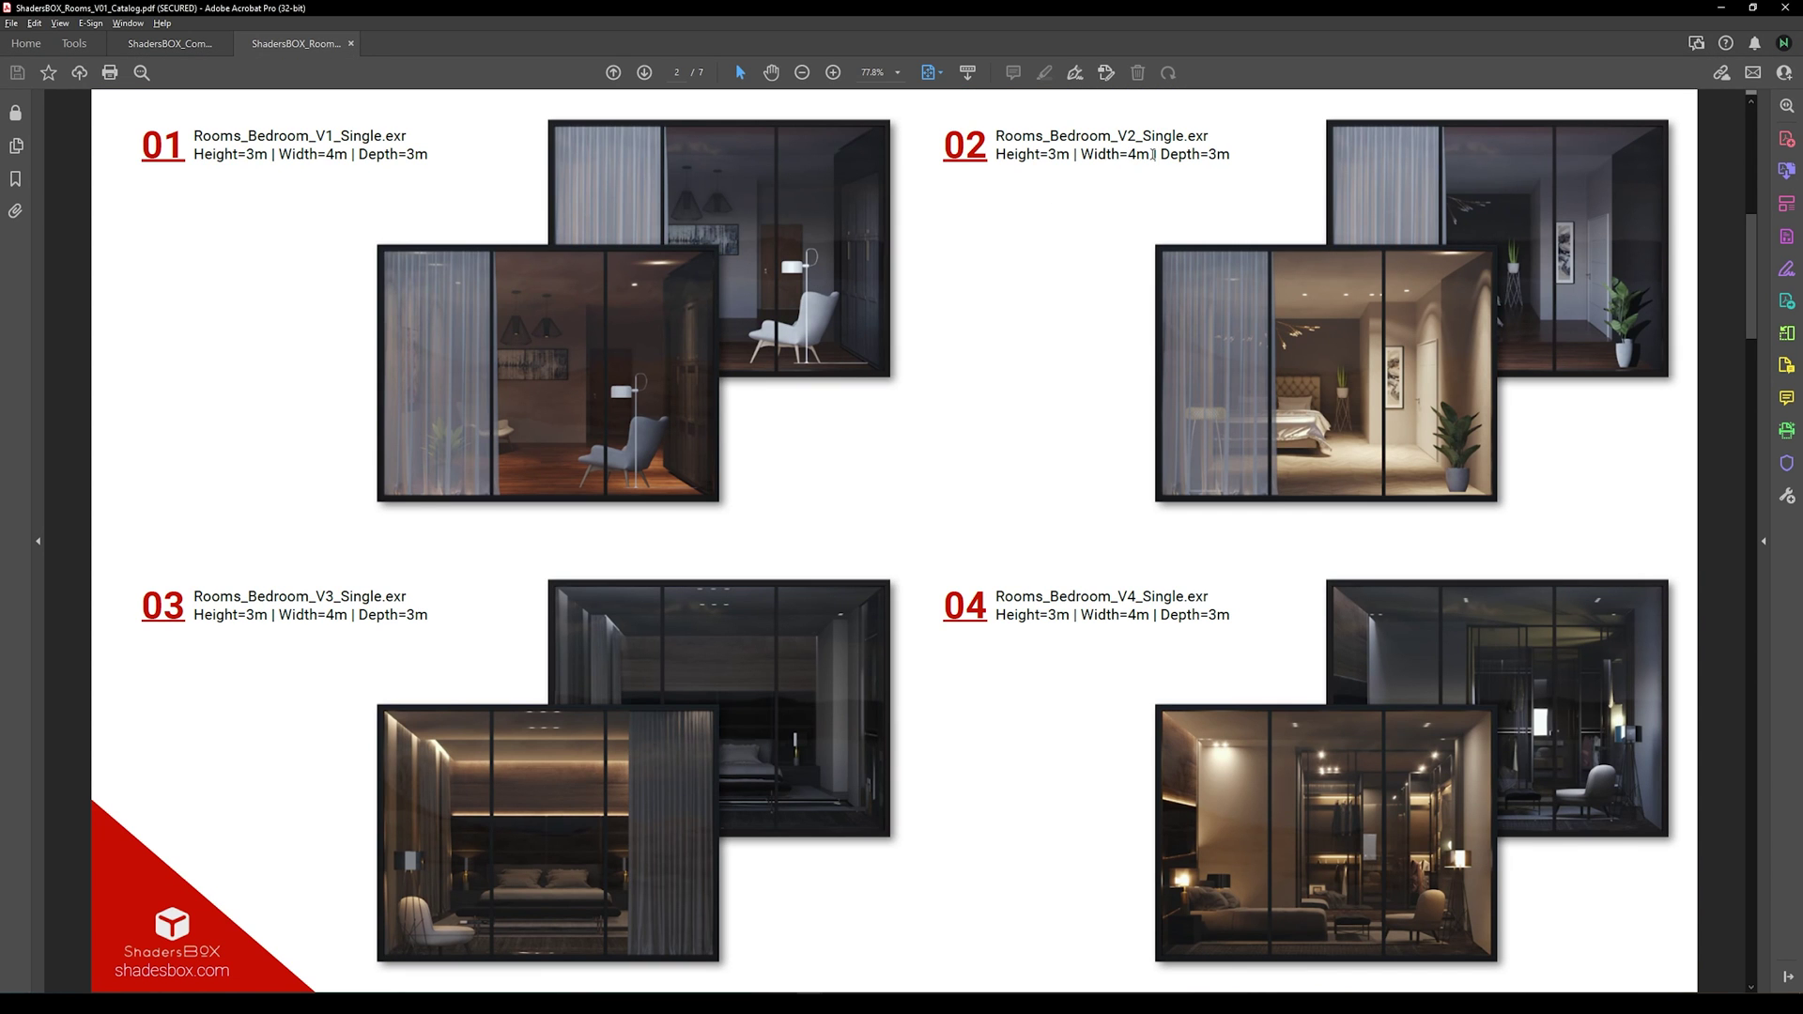
{"action": "scroll", "coordinate": [1093, 296], "scroll_direction": "down", "scroll_amount": 5}
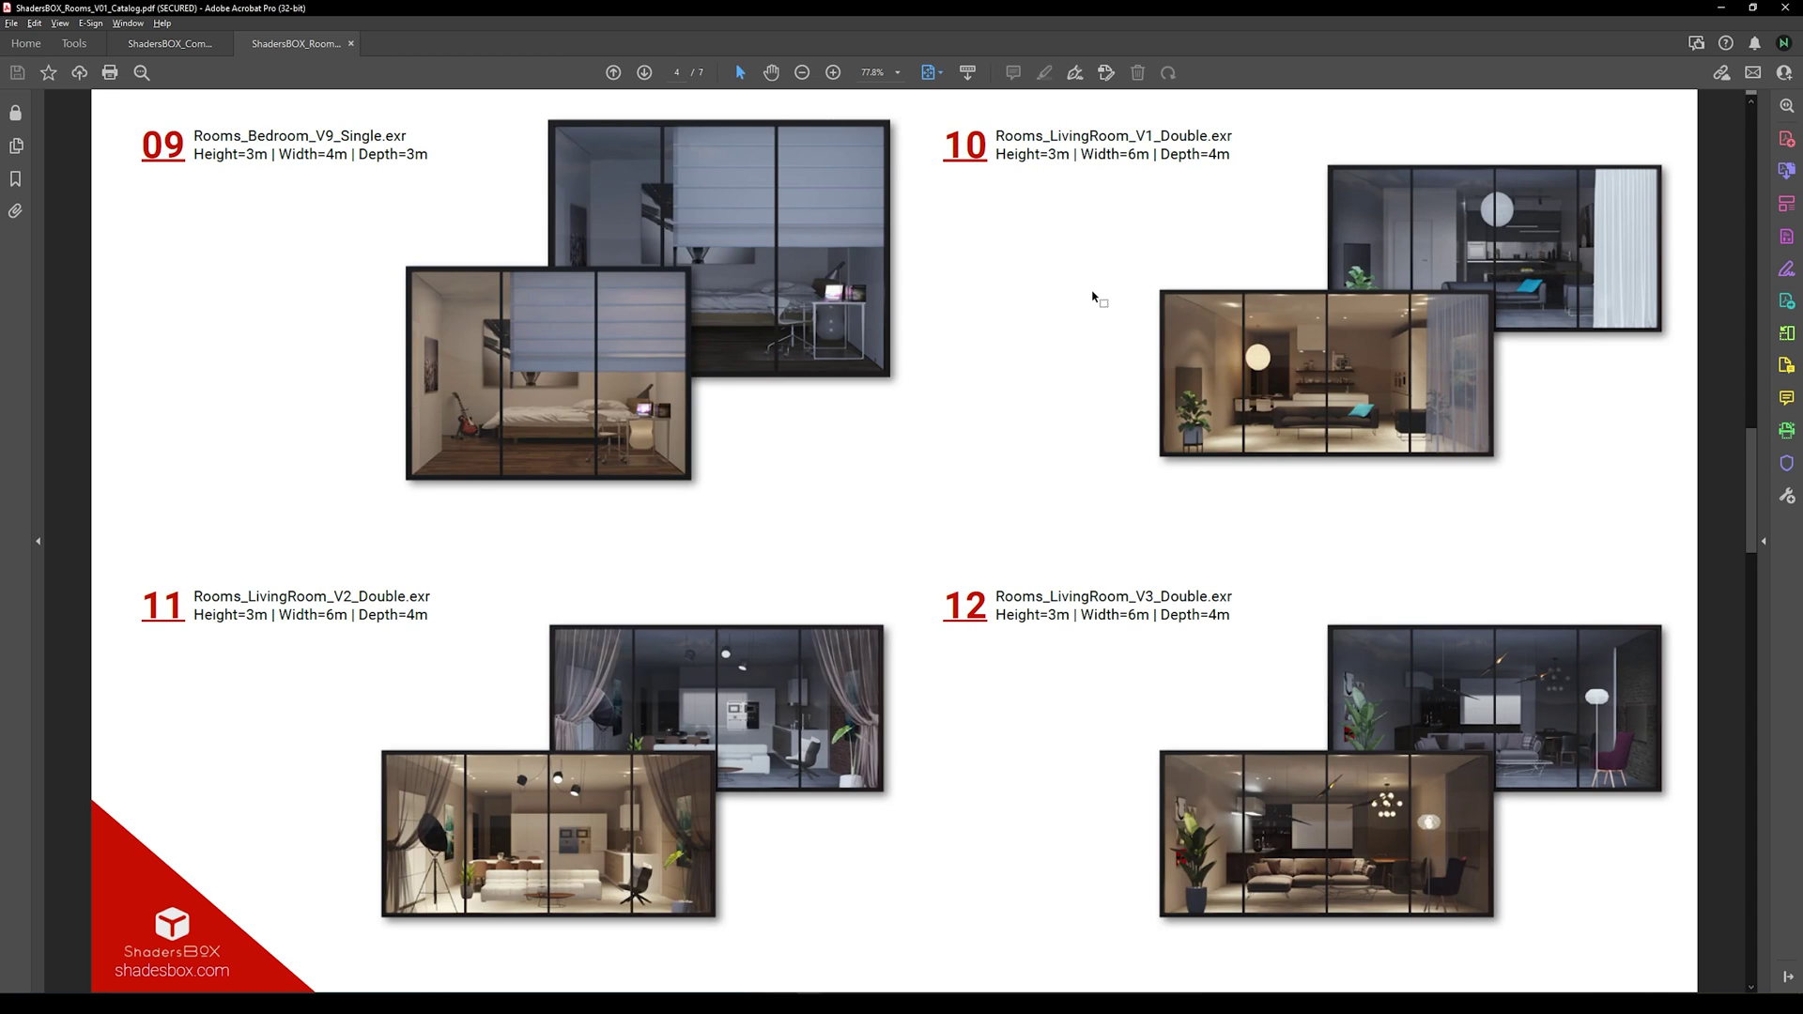
{"action": "scroll", "coordinate": [1094, 296], "scroll_direction": "up", "scroll_amount": 6}
{"action": "scroll", "coordinate": [1094, 297], "scroll_direction": "down", "scroll_amount": 1}
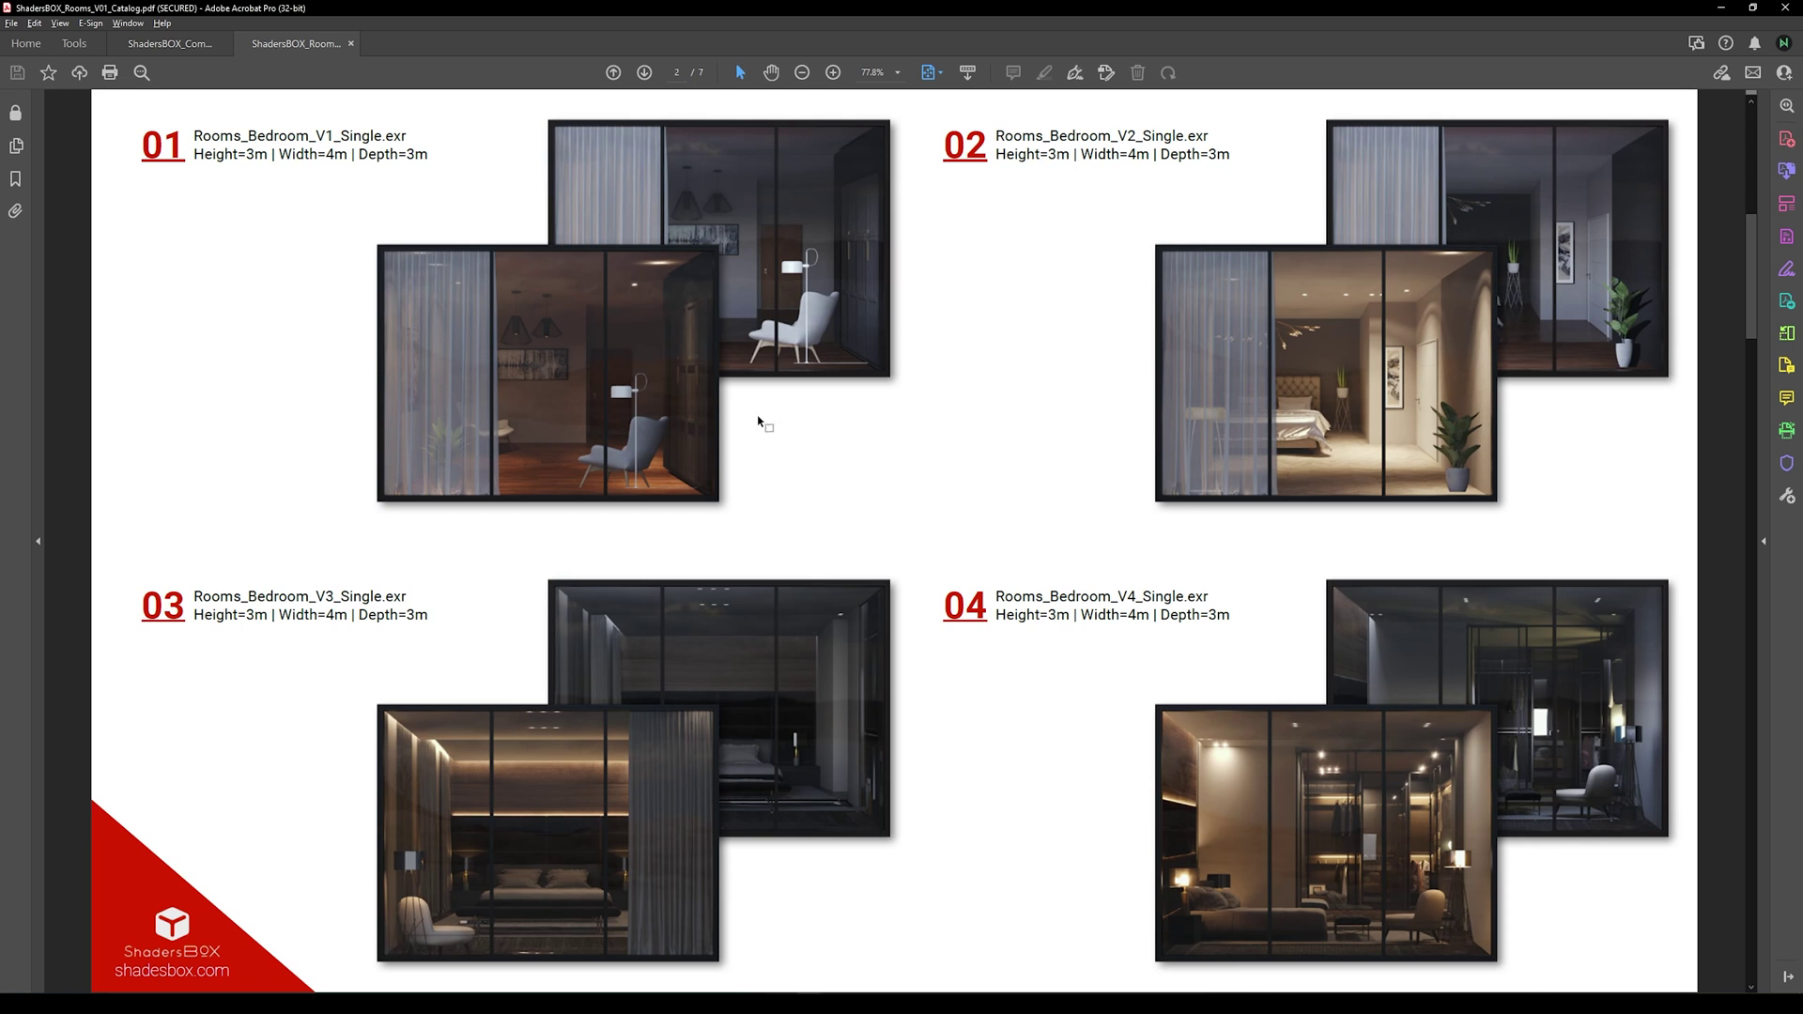
Step: Open Rooms-Bedroom_V2_Single.exr from the Low_Res_01 rooms textures folder in Photoshop
{"action": "key", "text": "alt+Tab"}
{"action": "double_click", "coordinate": [694, 315]}
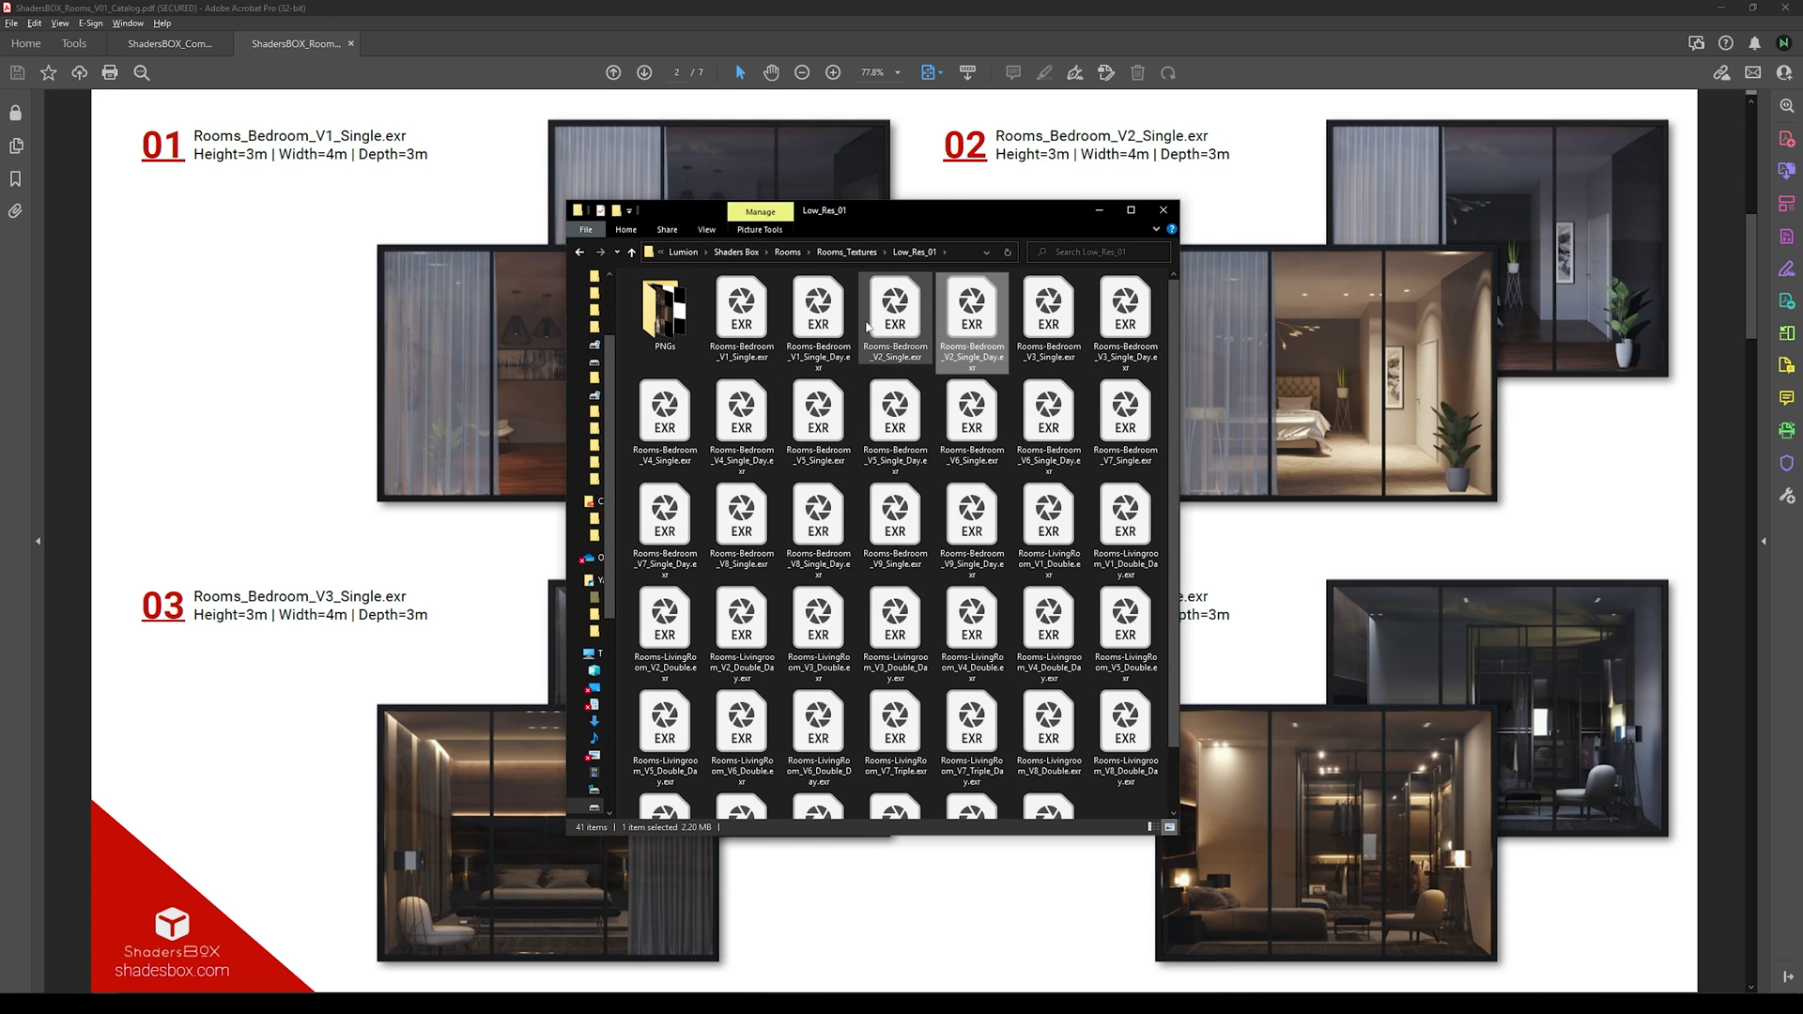
{"action": "left_click", "coordinate": [908, 318]}
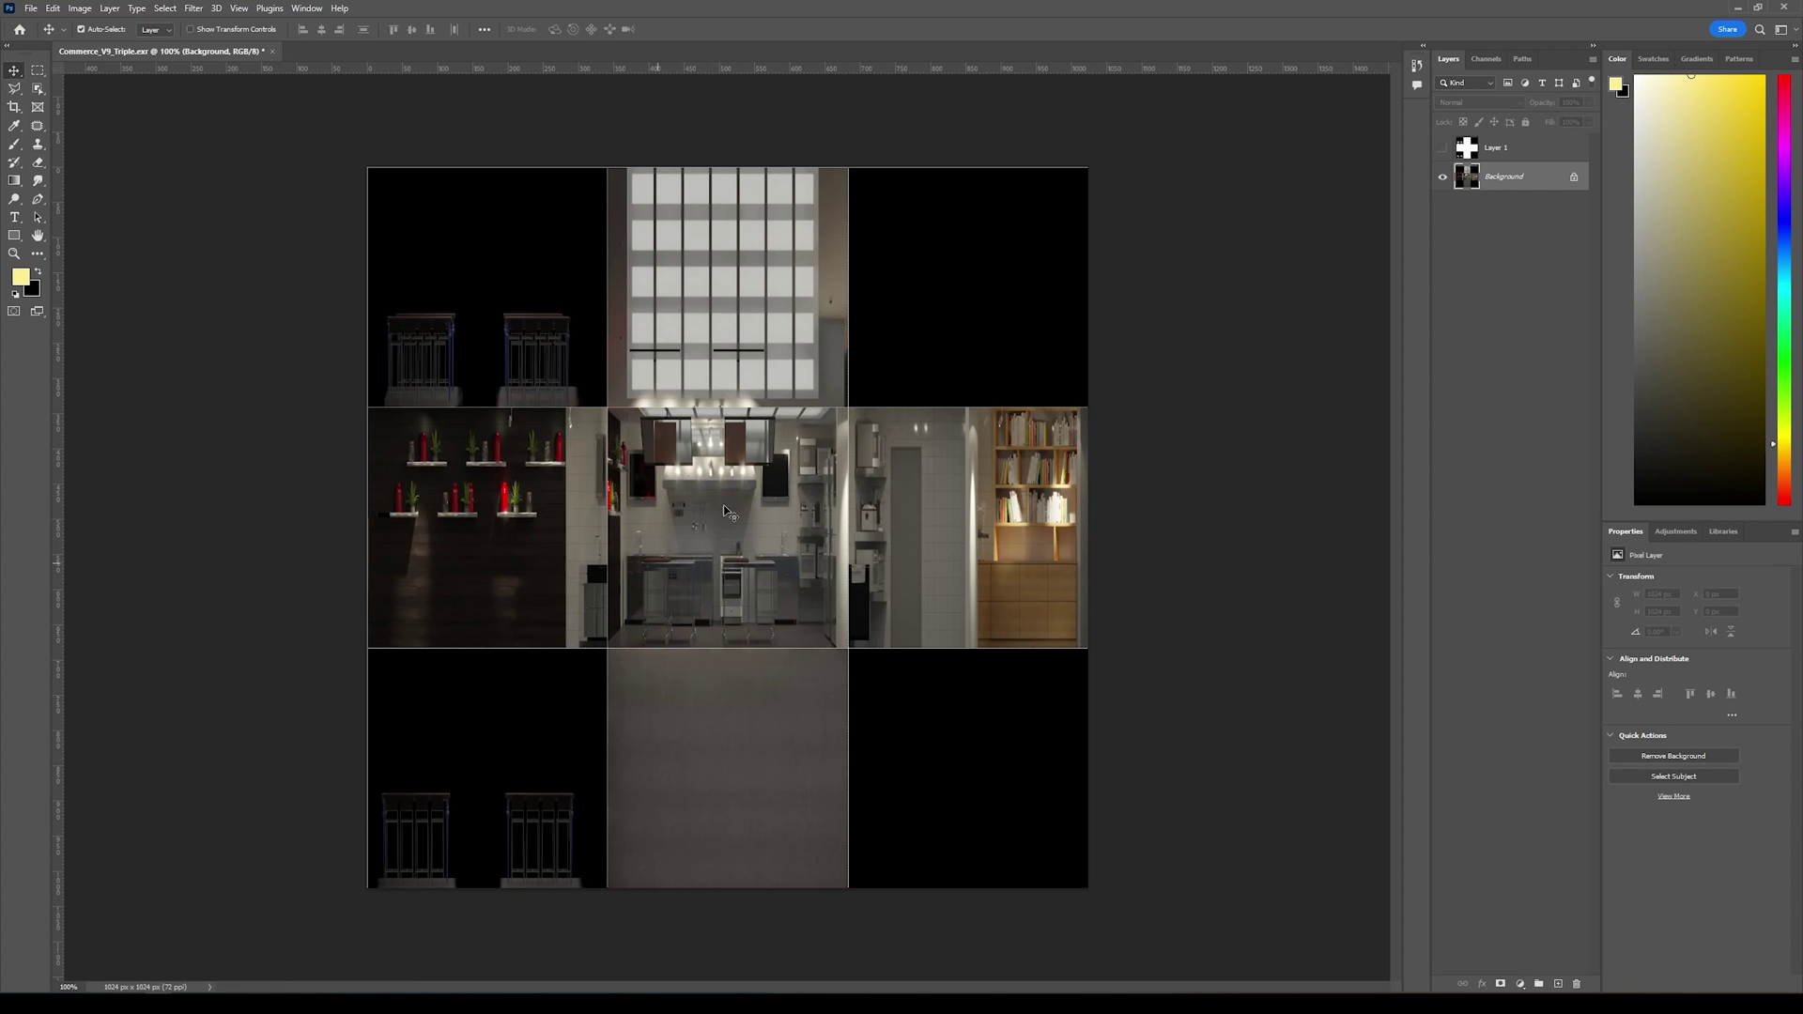
{"action": "key", "text": "alt+Tab"}
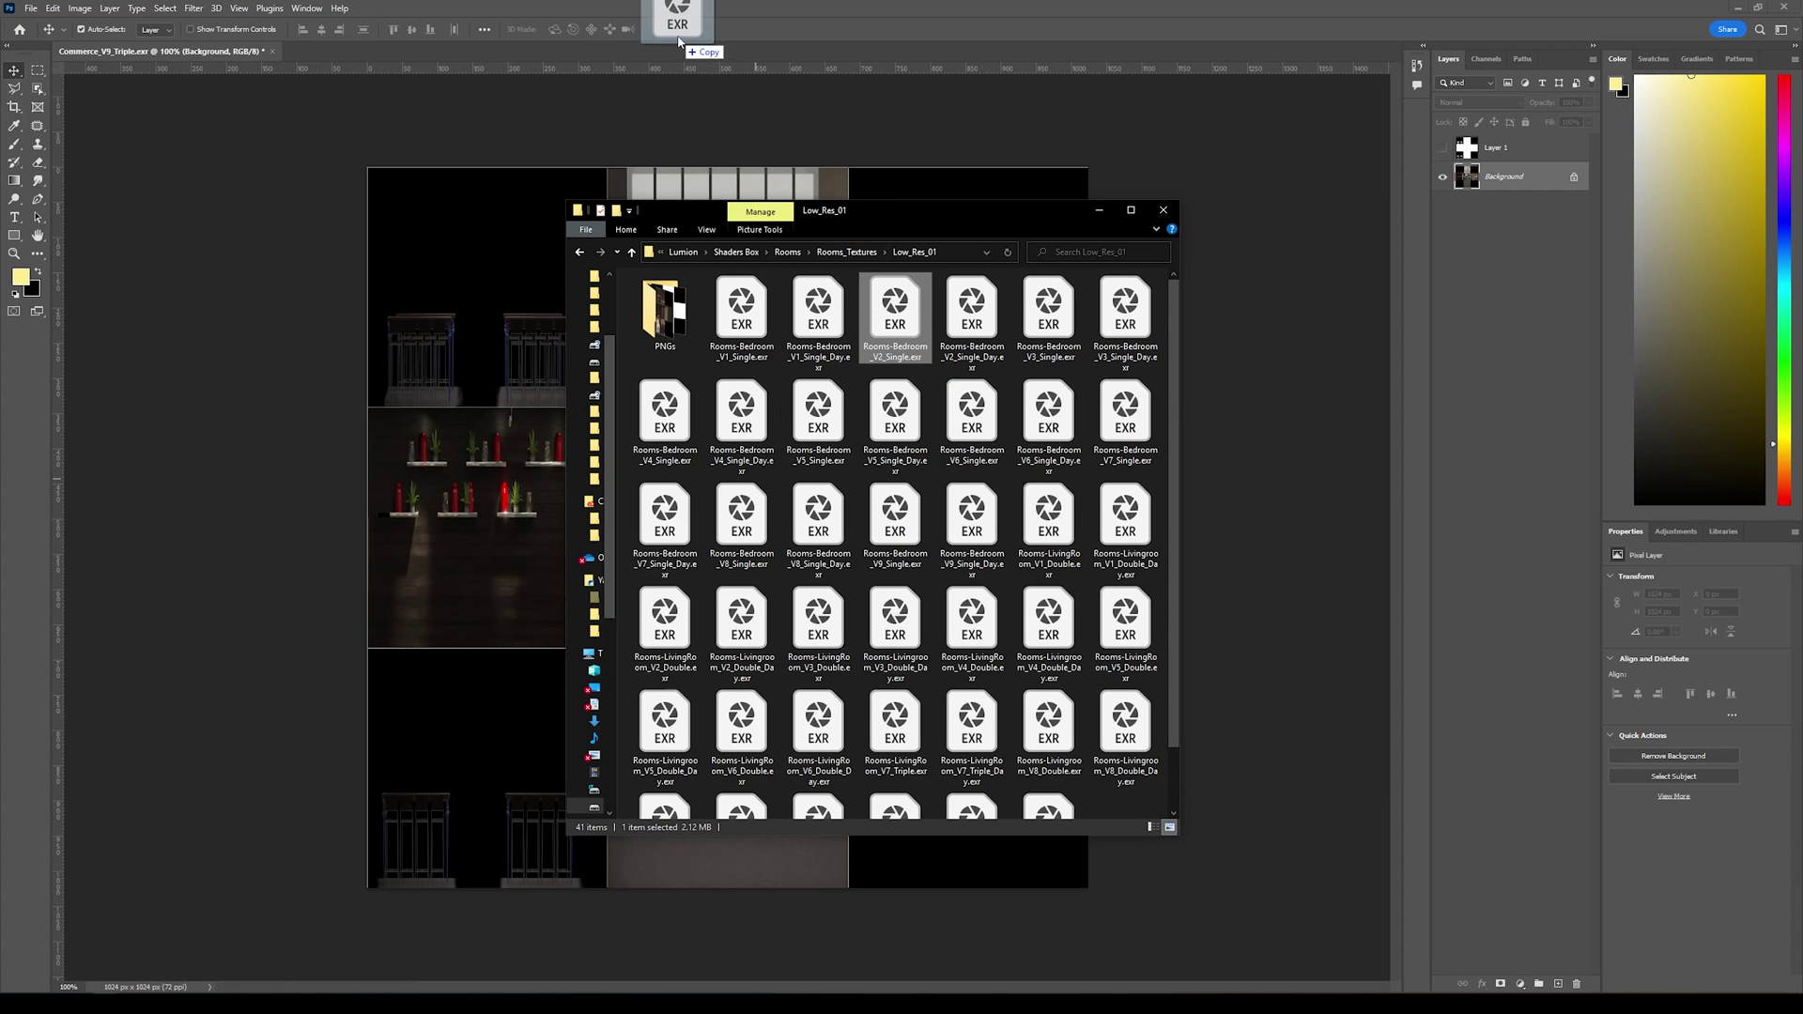
{"action": "left_click_drag", "start_coordinate": [680, 41], "coordinate": [677, 48]}
{"action": "left_click", "coordinate": [950, 339]}
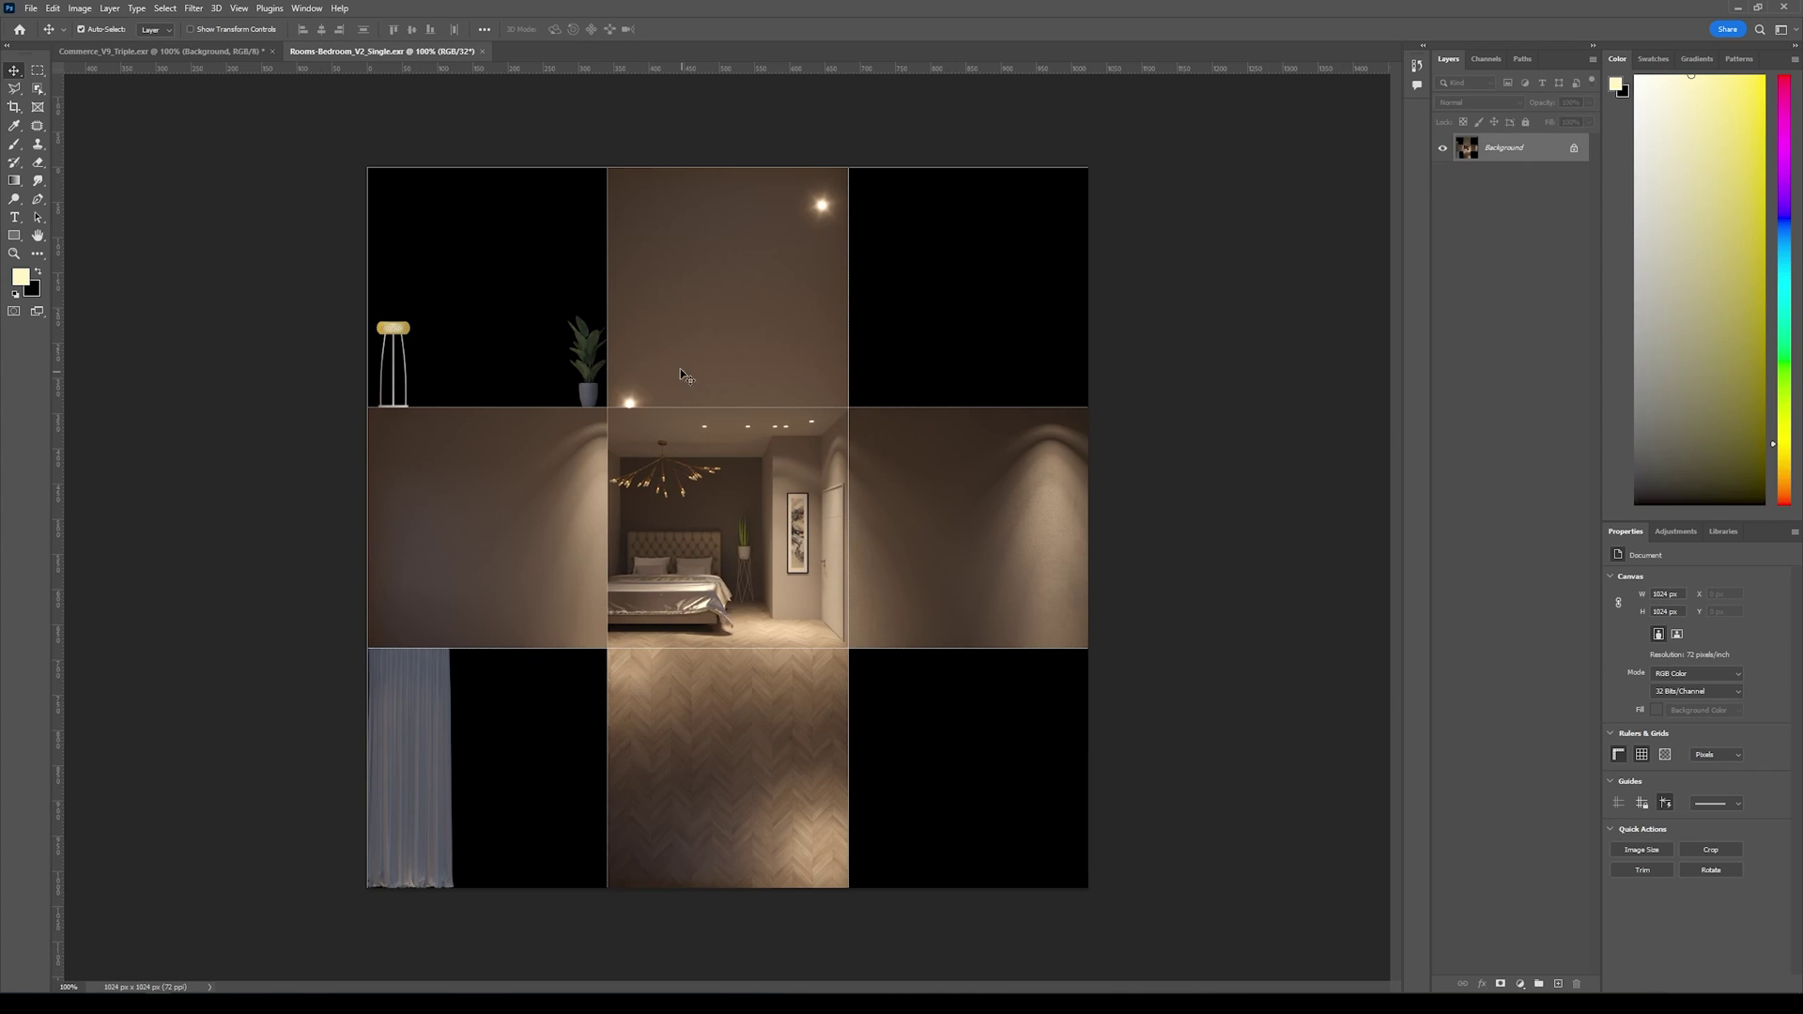
Step: Convert the bedroom image to 16 bits per channel and accept the HDR toning
{"action": "left_click", "coordinate": [79, 9]}
{"action": "mouse_move", "coordinate": [92, 22]}
{"action": "left_click", "coordinate": [254, 150]}
{"action": "left_click", "coordinate": [1167, 214]}
{"action": "left_click", "coordinate": [1167, 226]}
{"action": "left_click", "coordinate": [1345, 186]}
Step: Save PNG copies of the bedroom image and its mask as Rooms-Bedroom_V2_Single.png and Rooms-Bedroom_V2_Single_A.png in the PNGs folder
{"action": "key", "text": "ctrl+alt+s"}
{"action": "double_click", "coordinate": [108, 117]}
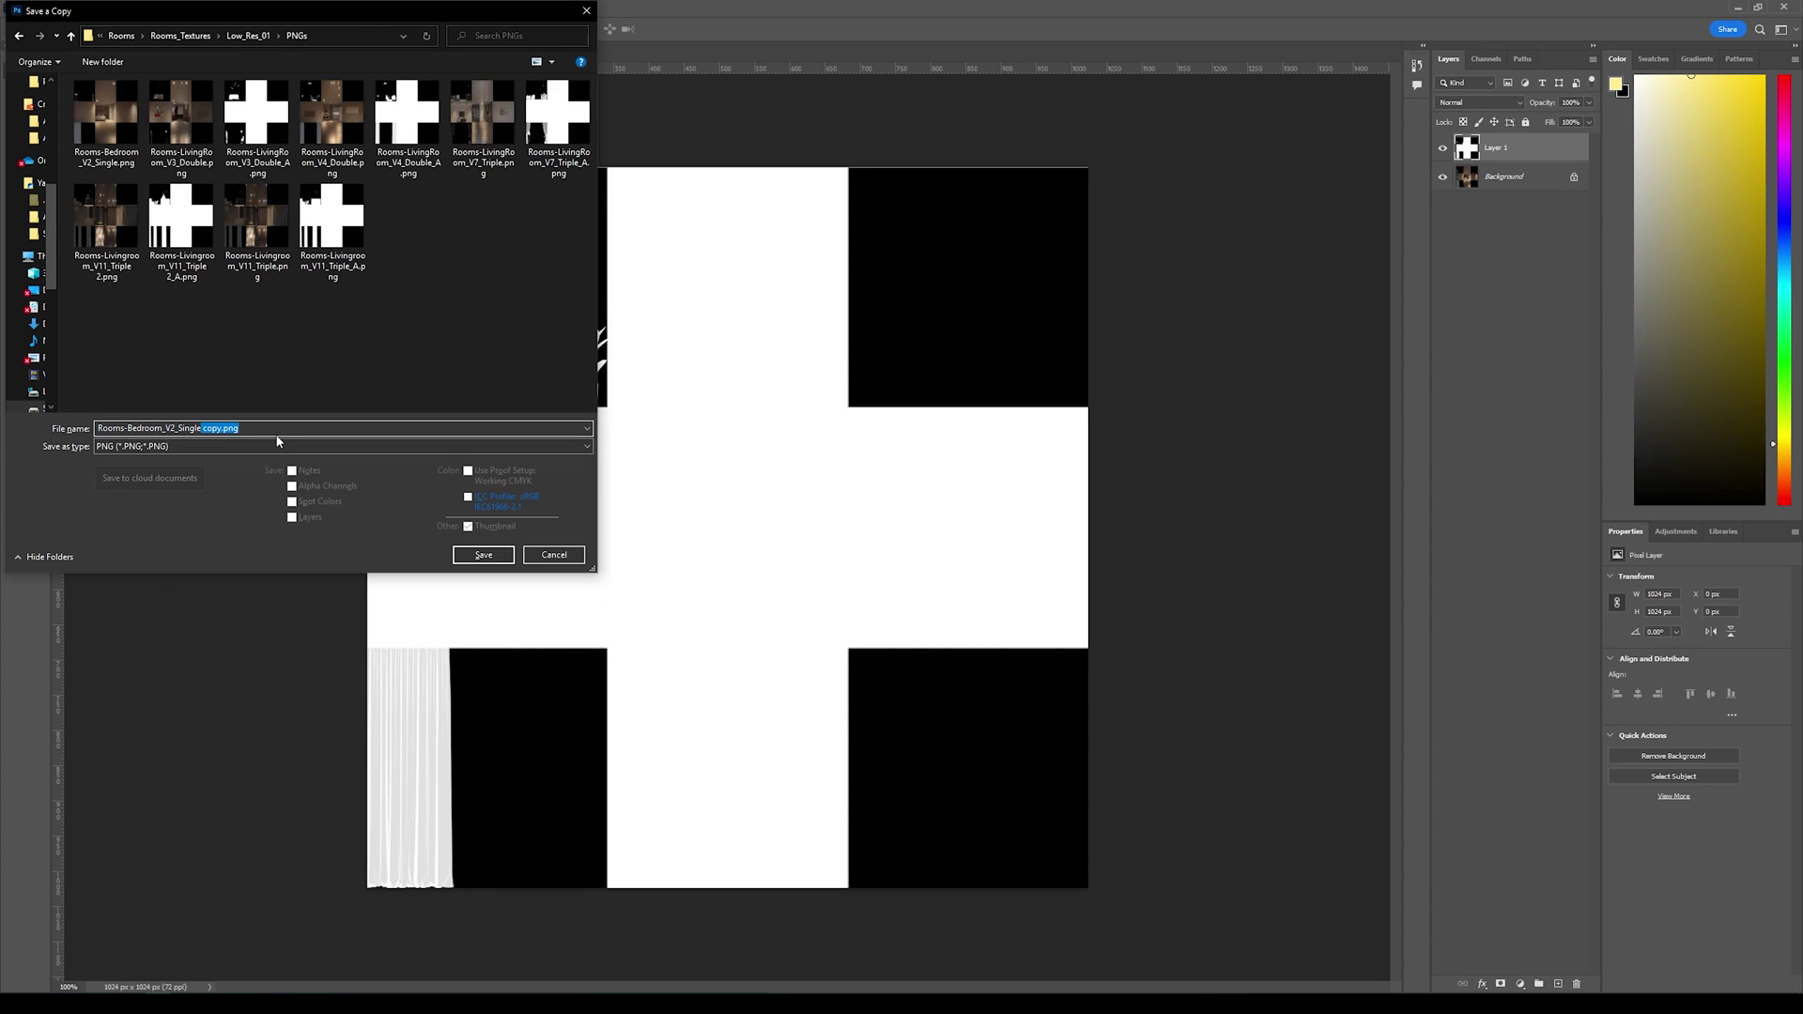
{"action": "key", "text": "Return"}
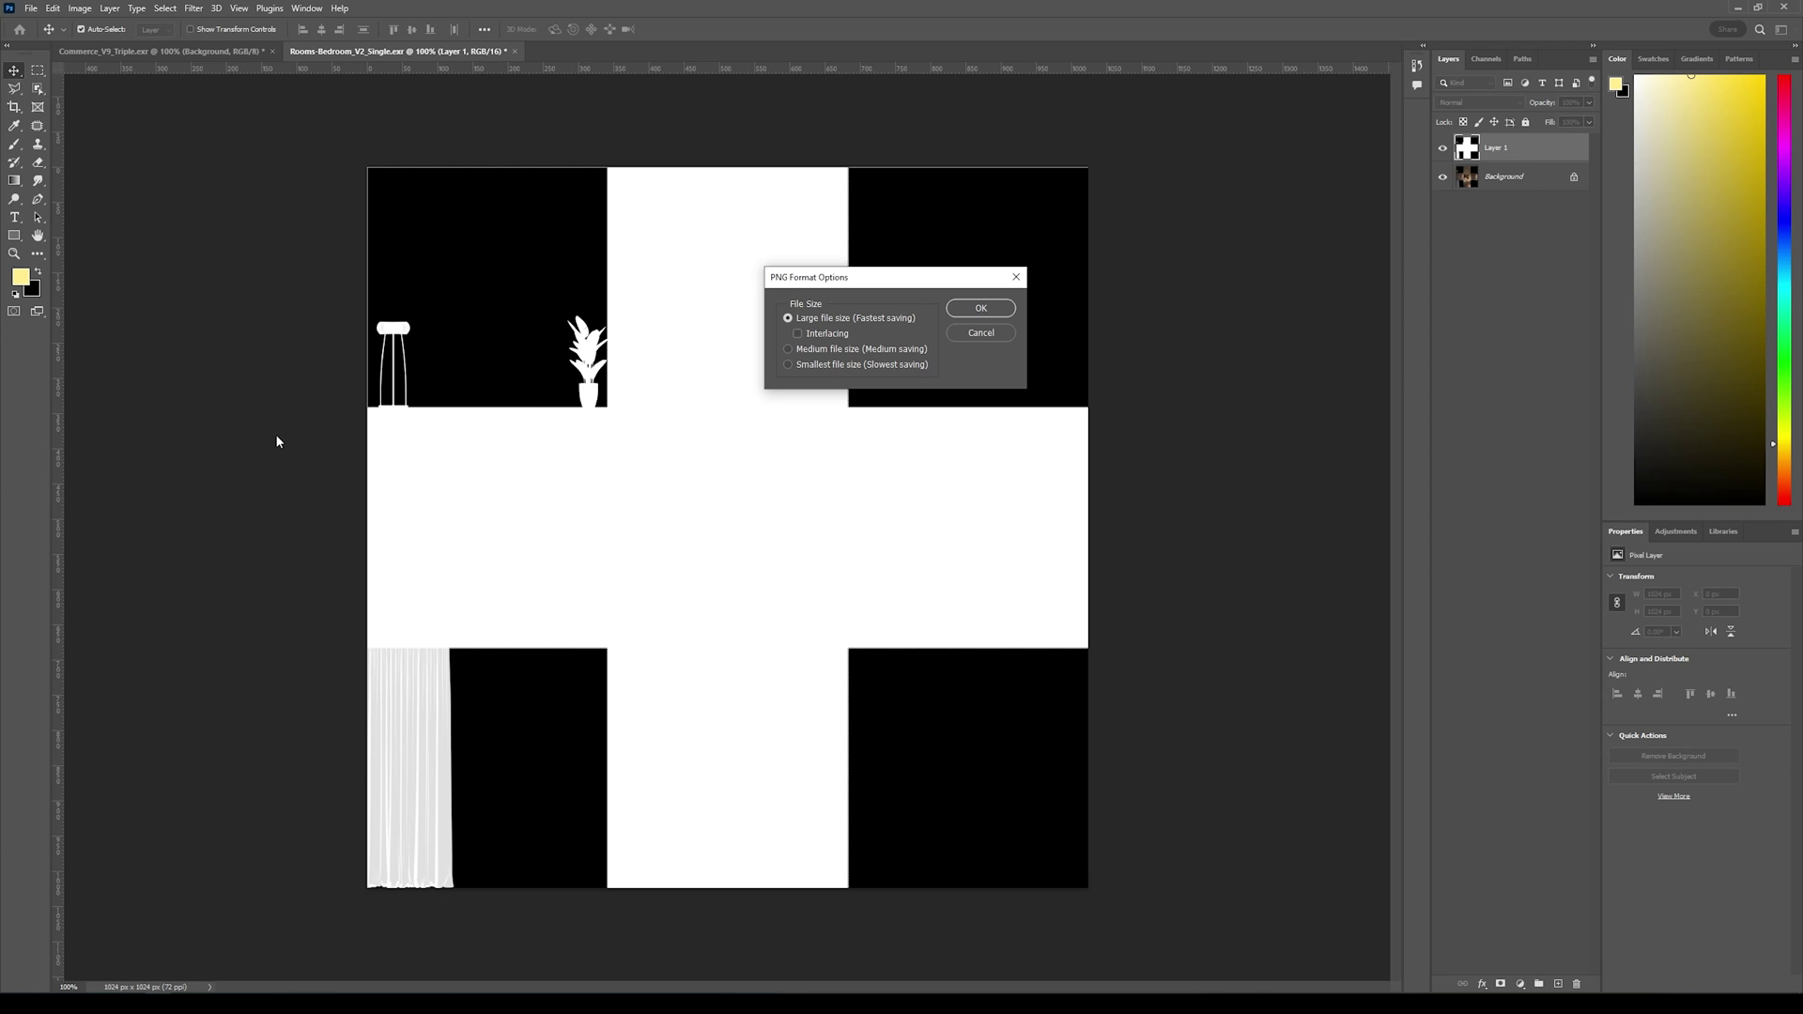
{"action": "key", "text": "Return"}
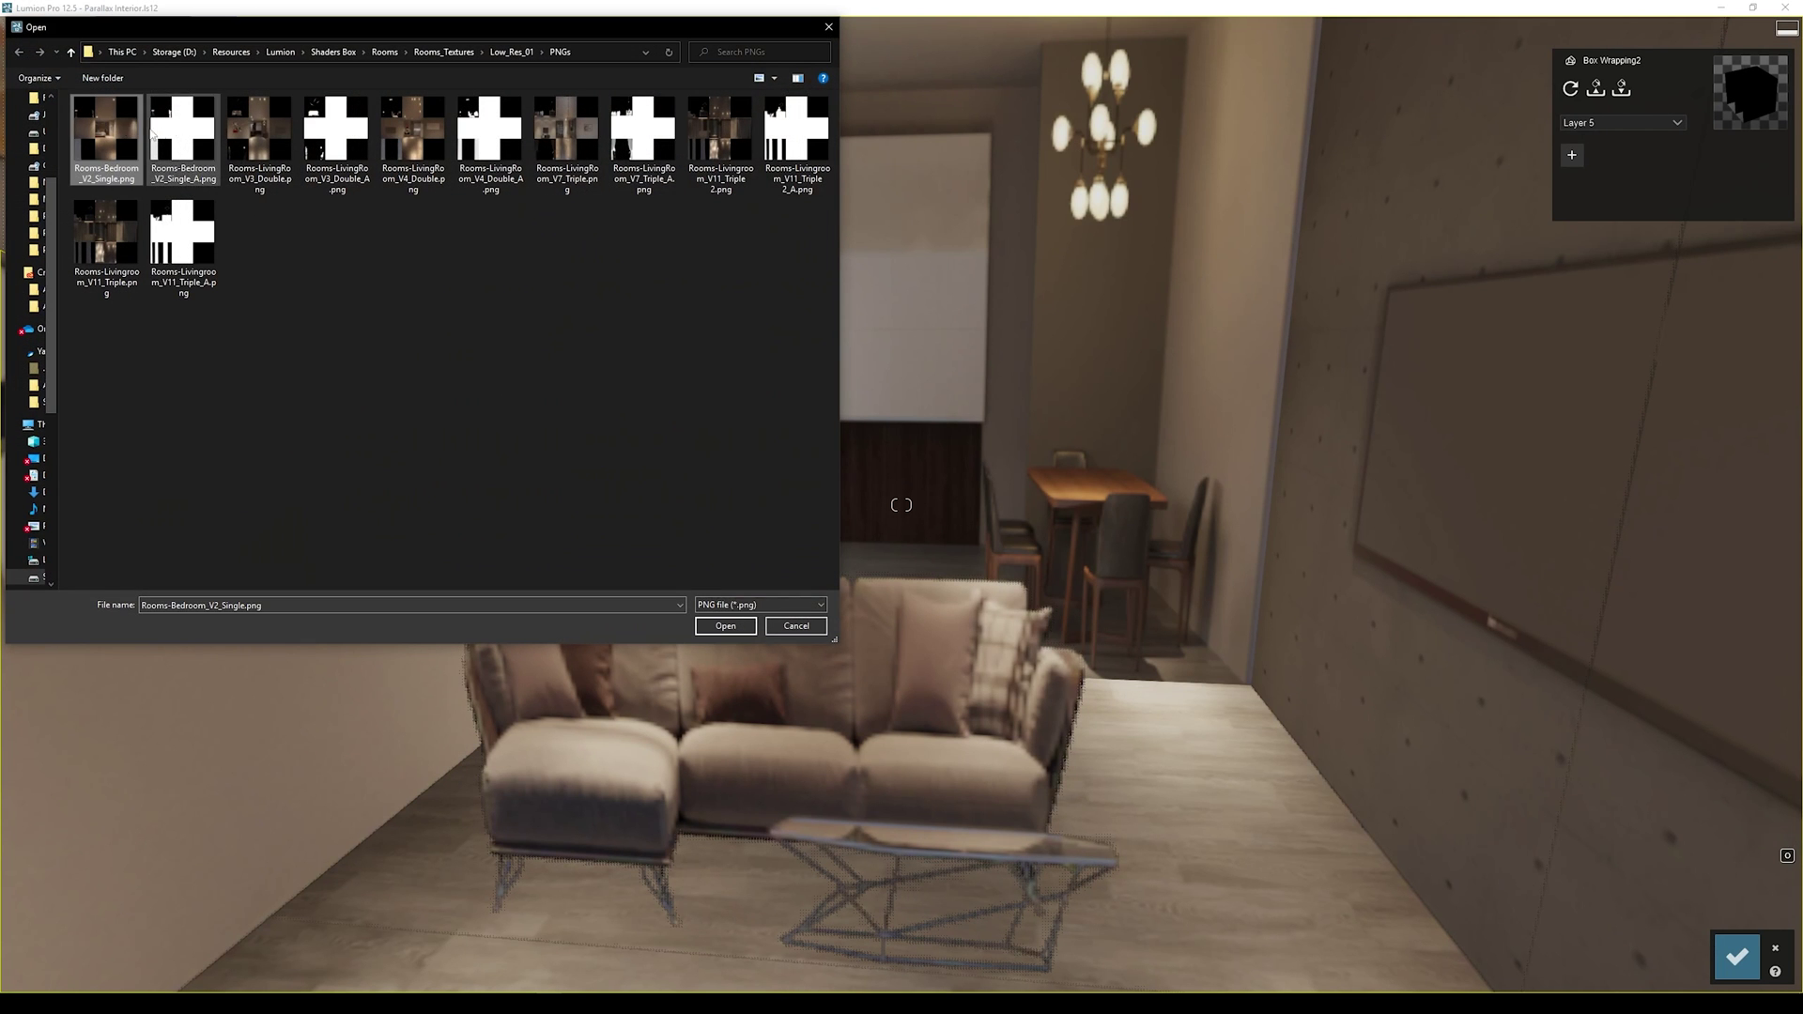
Step: Load Rooms-Bedroom_V2_Single.png as the box material's color map and its matching _A mask as the alpha clip map, and save the material
{"action": "double_click", "coordinate": [103, 123]}
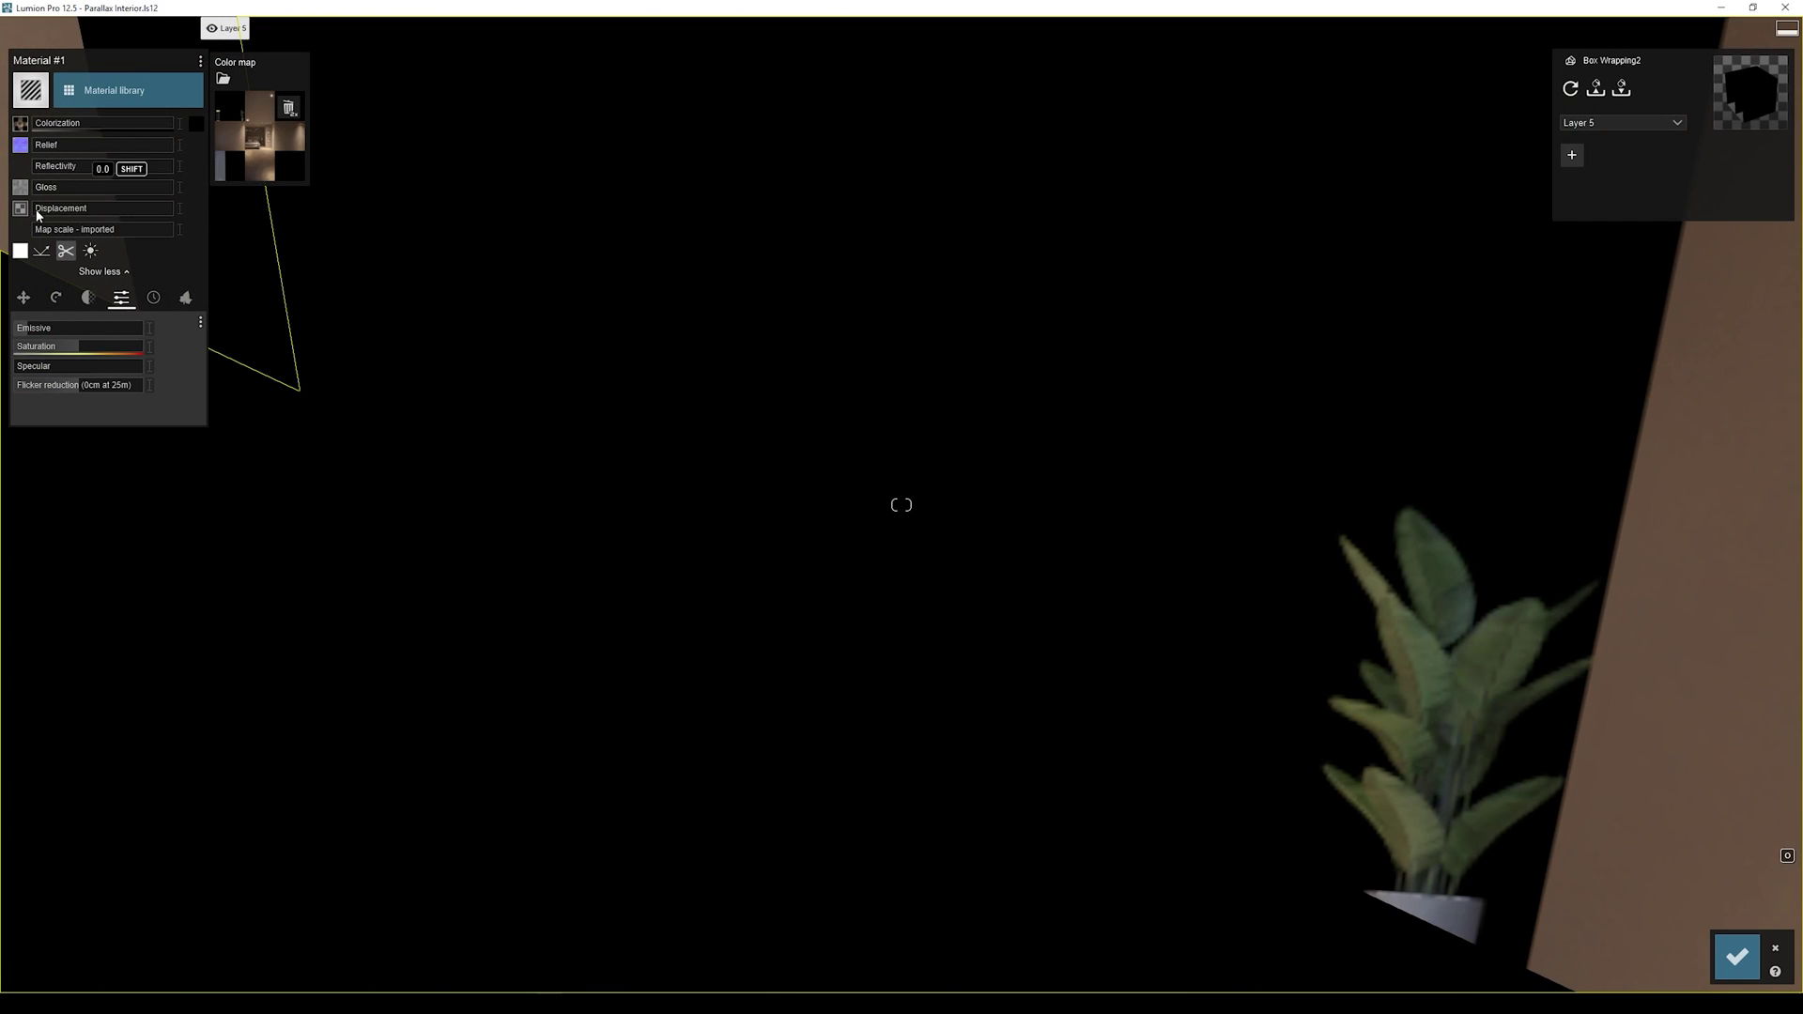
{"action": "left_click", "coordinate": [37, 215]}
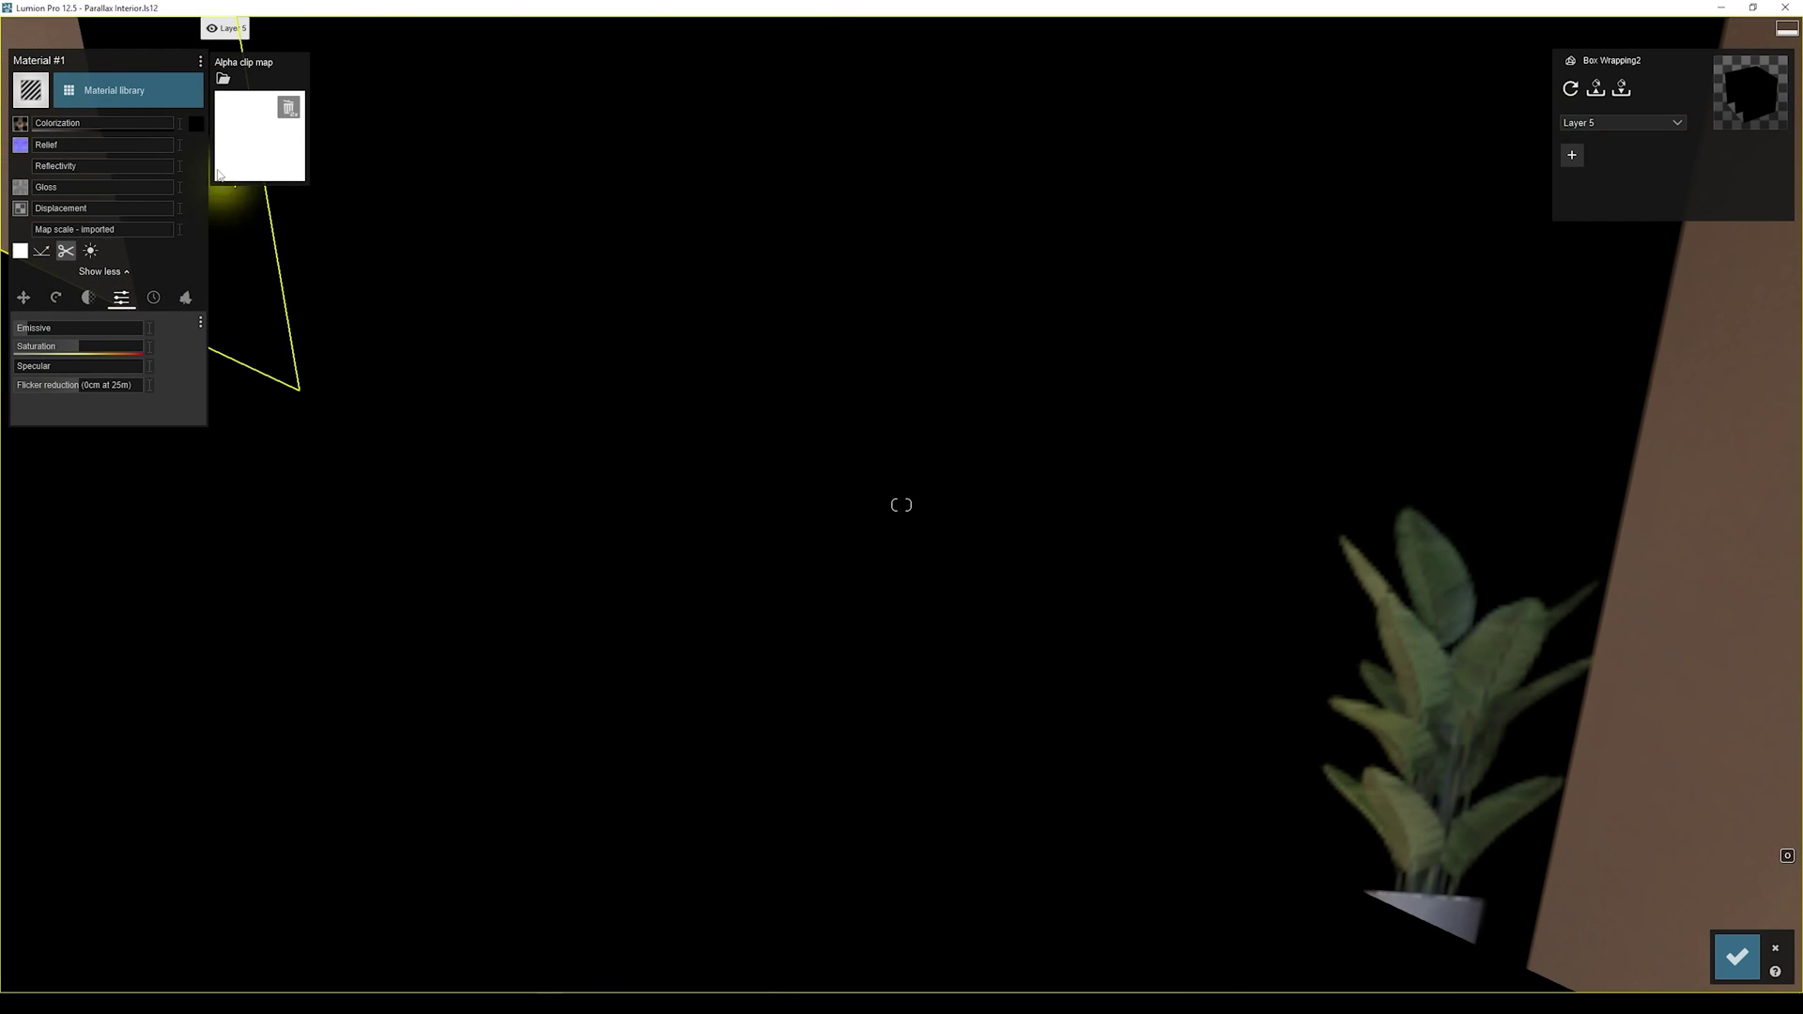
{"action": "left_click", "coordinate": [230, 177]}
{"action": "double_click", "coordinate": [189, 172]}
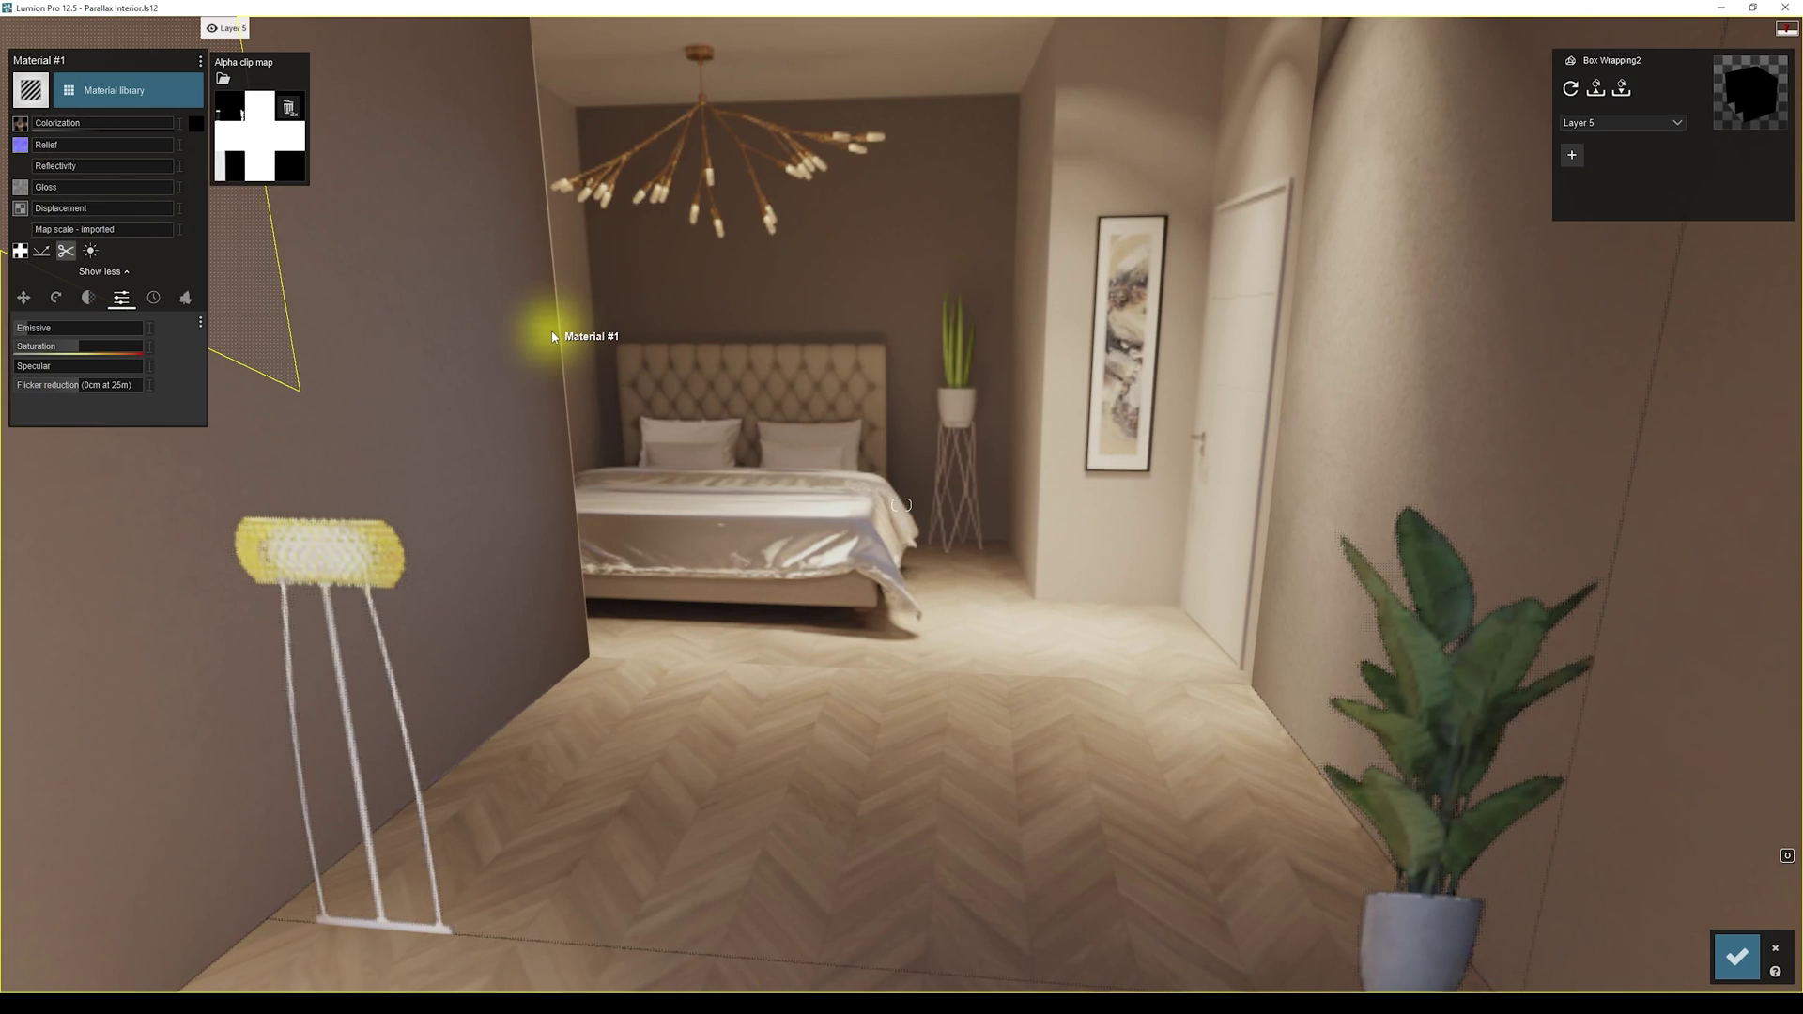
{"action": "key", "text": "s"}
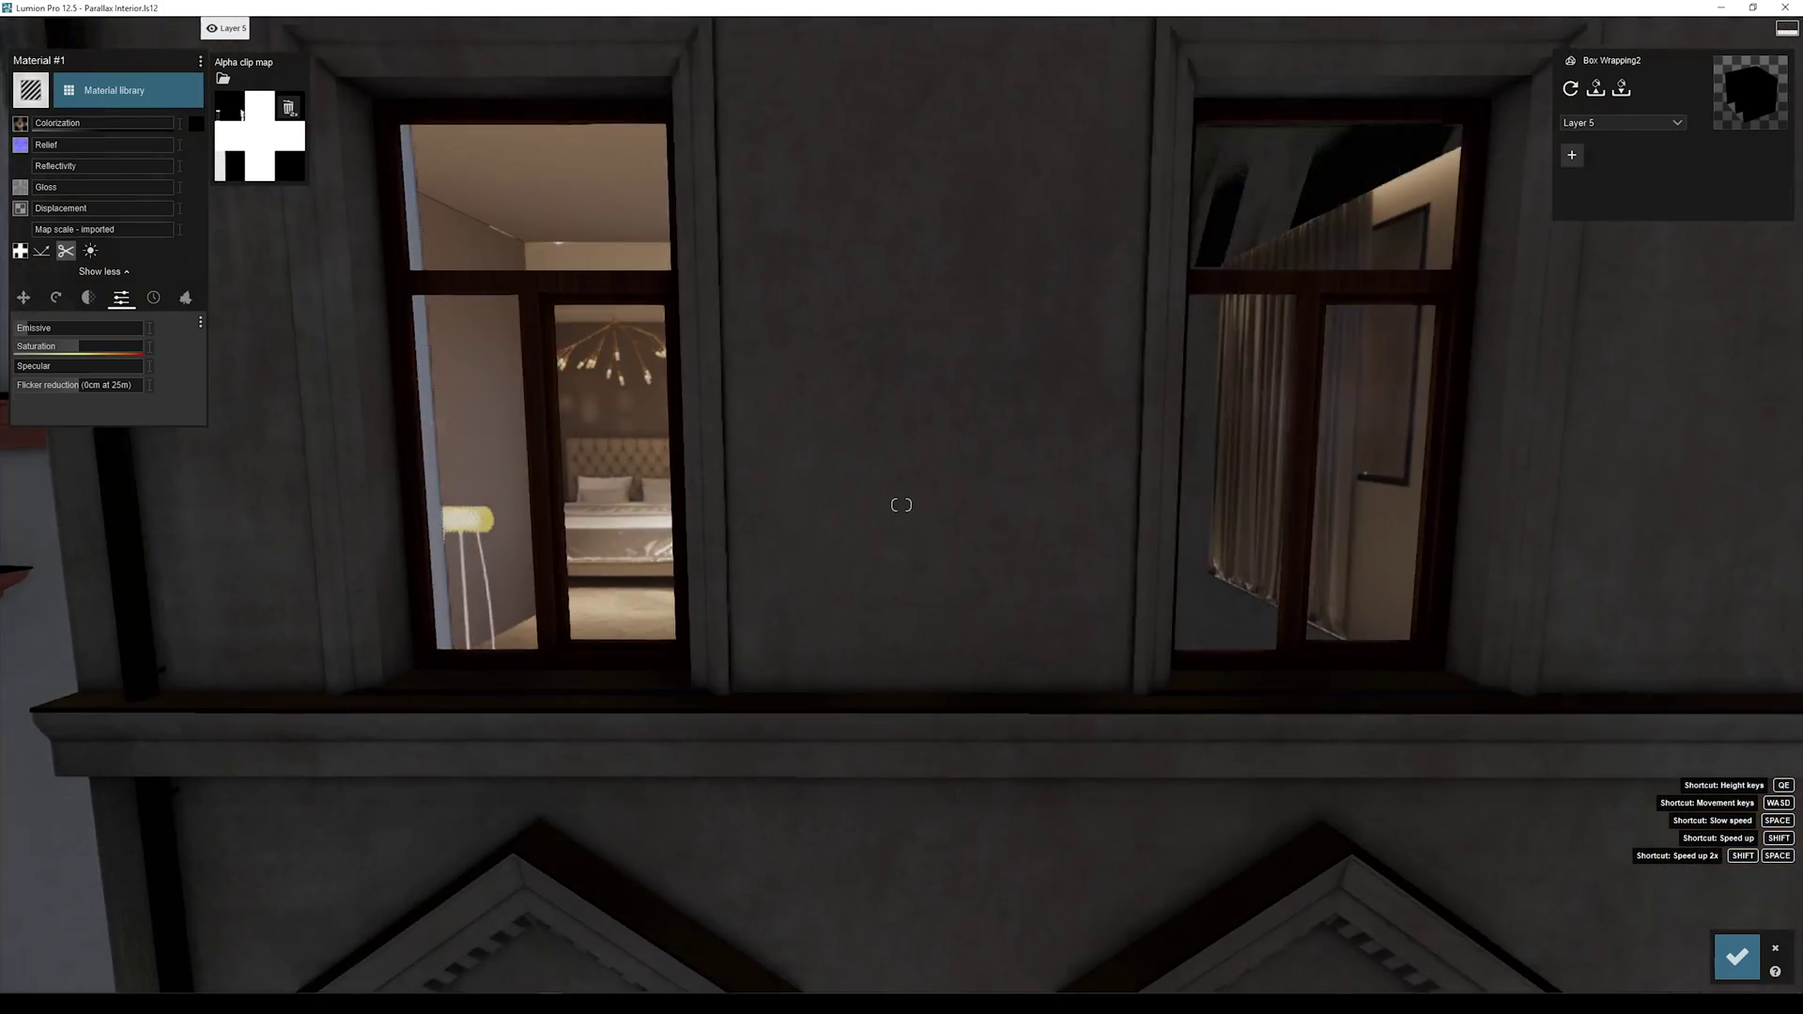
{"action": "key", "text": "s"}
{"action": "key", "text": "d"}
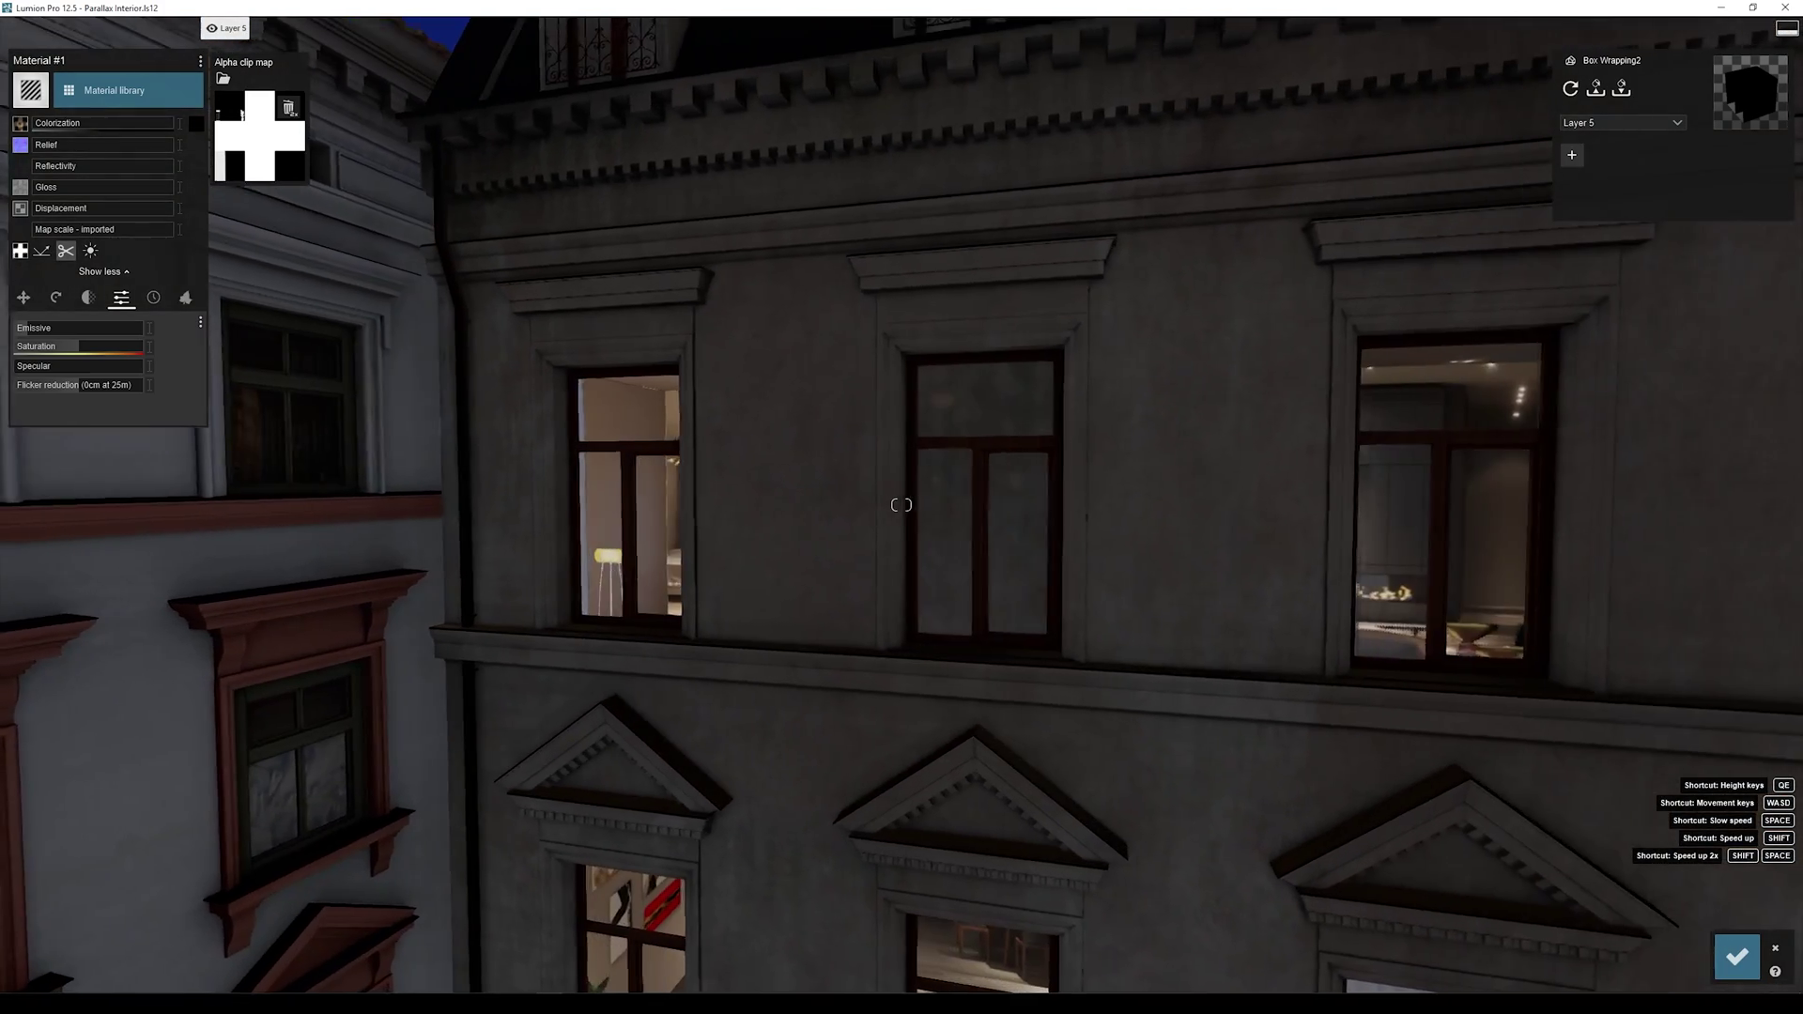
{"action": "key", "text": "a"}
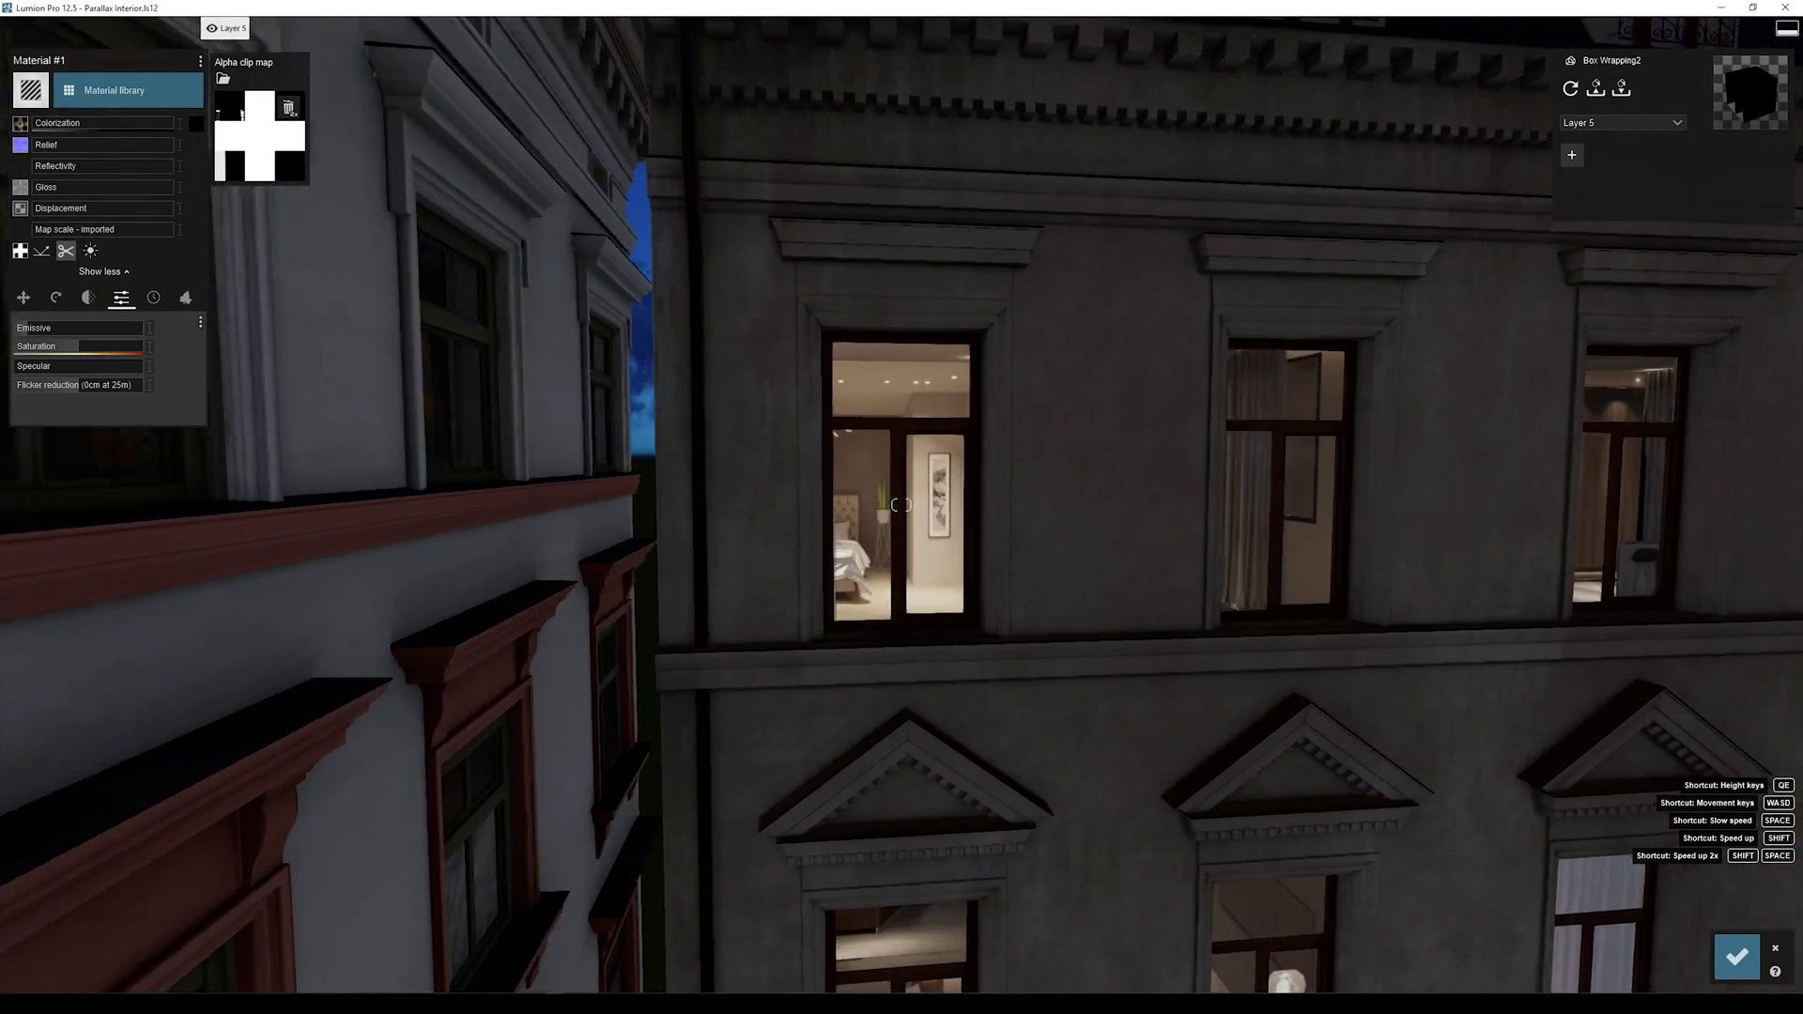
{"action": "key", "text": "d"}
{"action": "left_click", "coordinate": [1768, 951]}
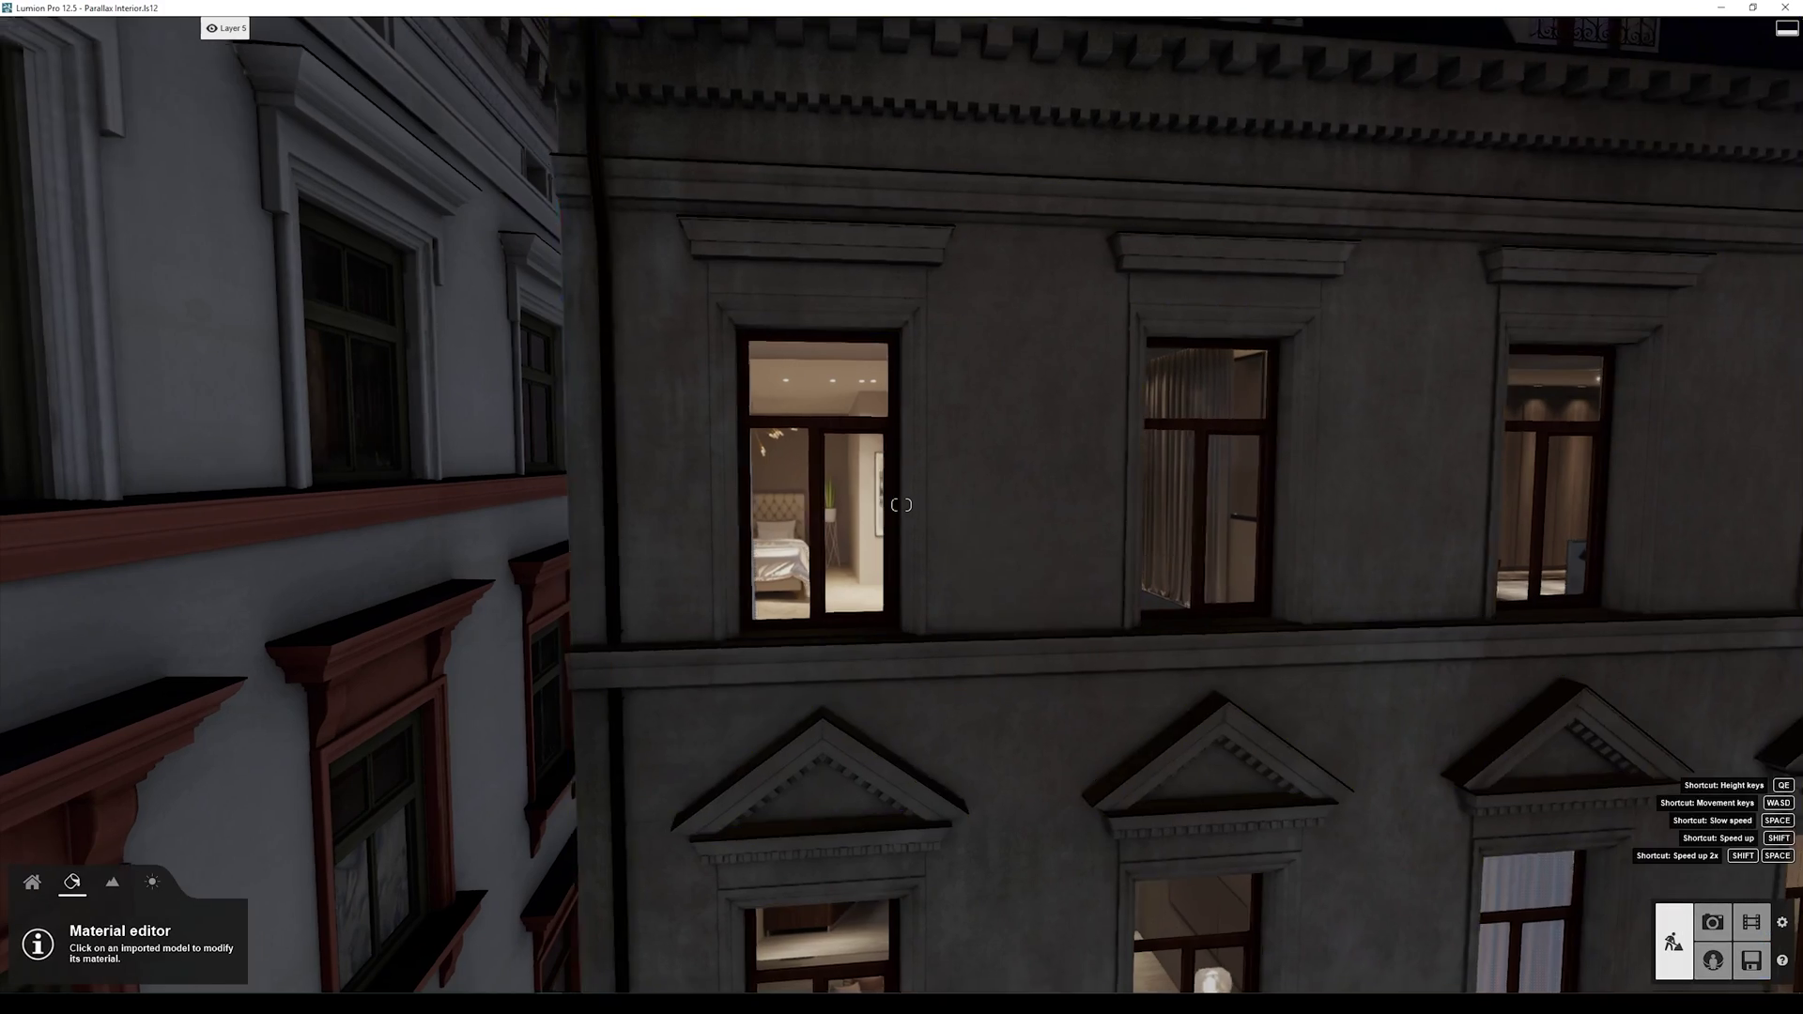
Step: Examine the bedroom interior through the corner window from several angles along the facade
{"action": "right_click_drag", "start_coordinate": [994, 558], "coordinate": [1089, 558]}
{"action": "key", "text": "a"}
{"action": "key", "text": "w"}
{"action": "key", "text": "a"}
{"action": "key", "text": "d"}
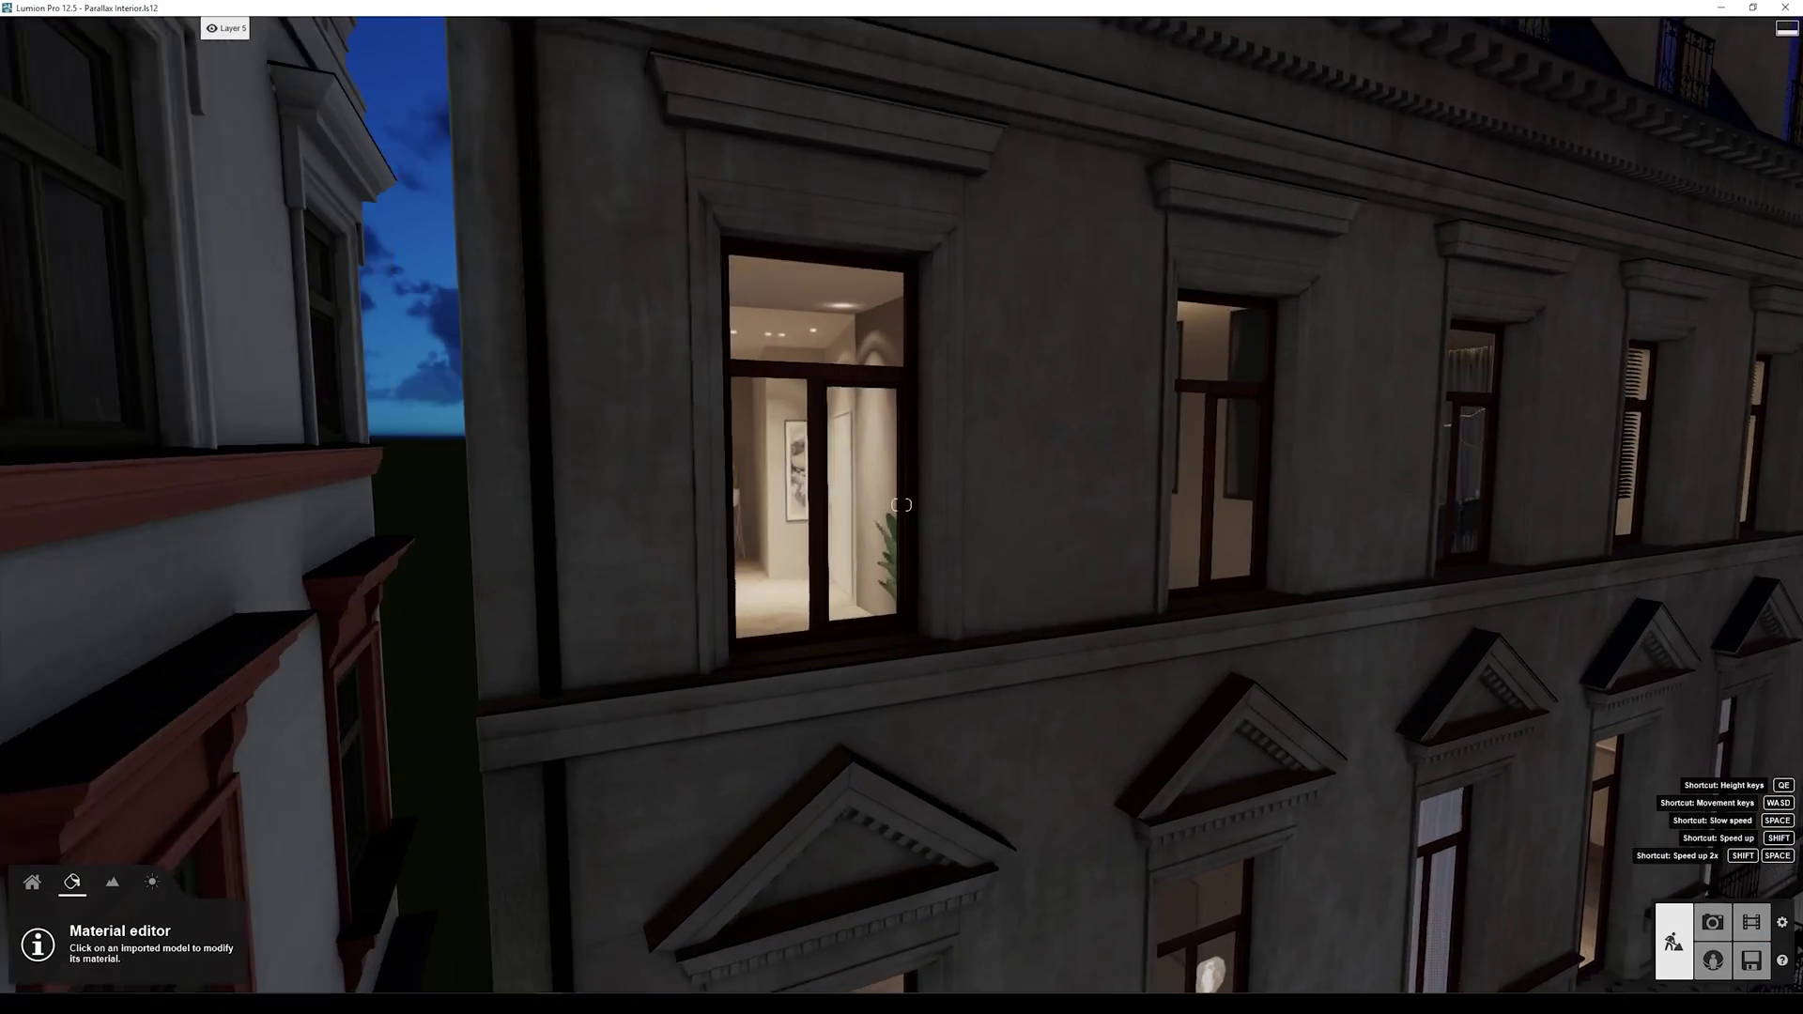
{"action": "key", "text": "a"}
{"action": "key", "text": "d"}
{"action": "key", "text": "a"}
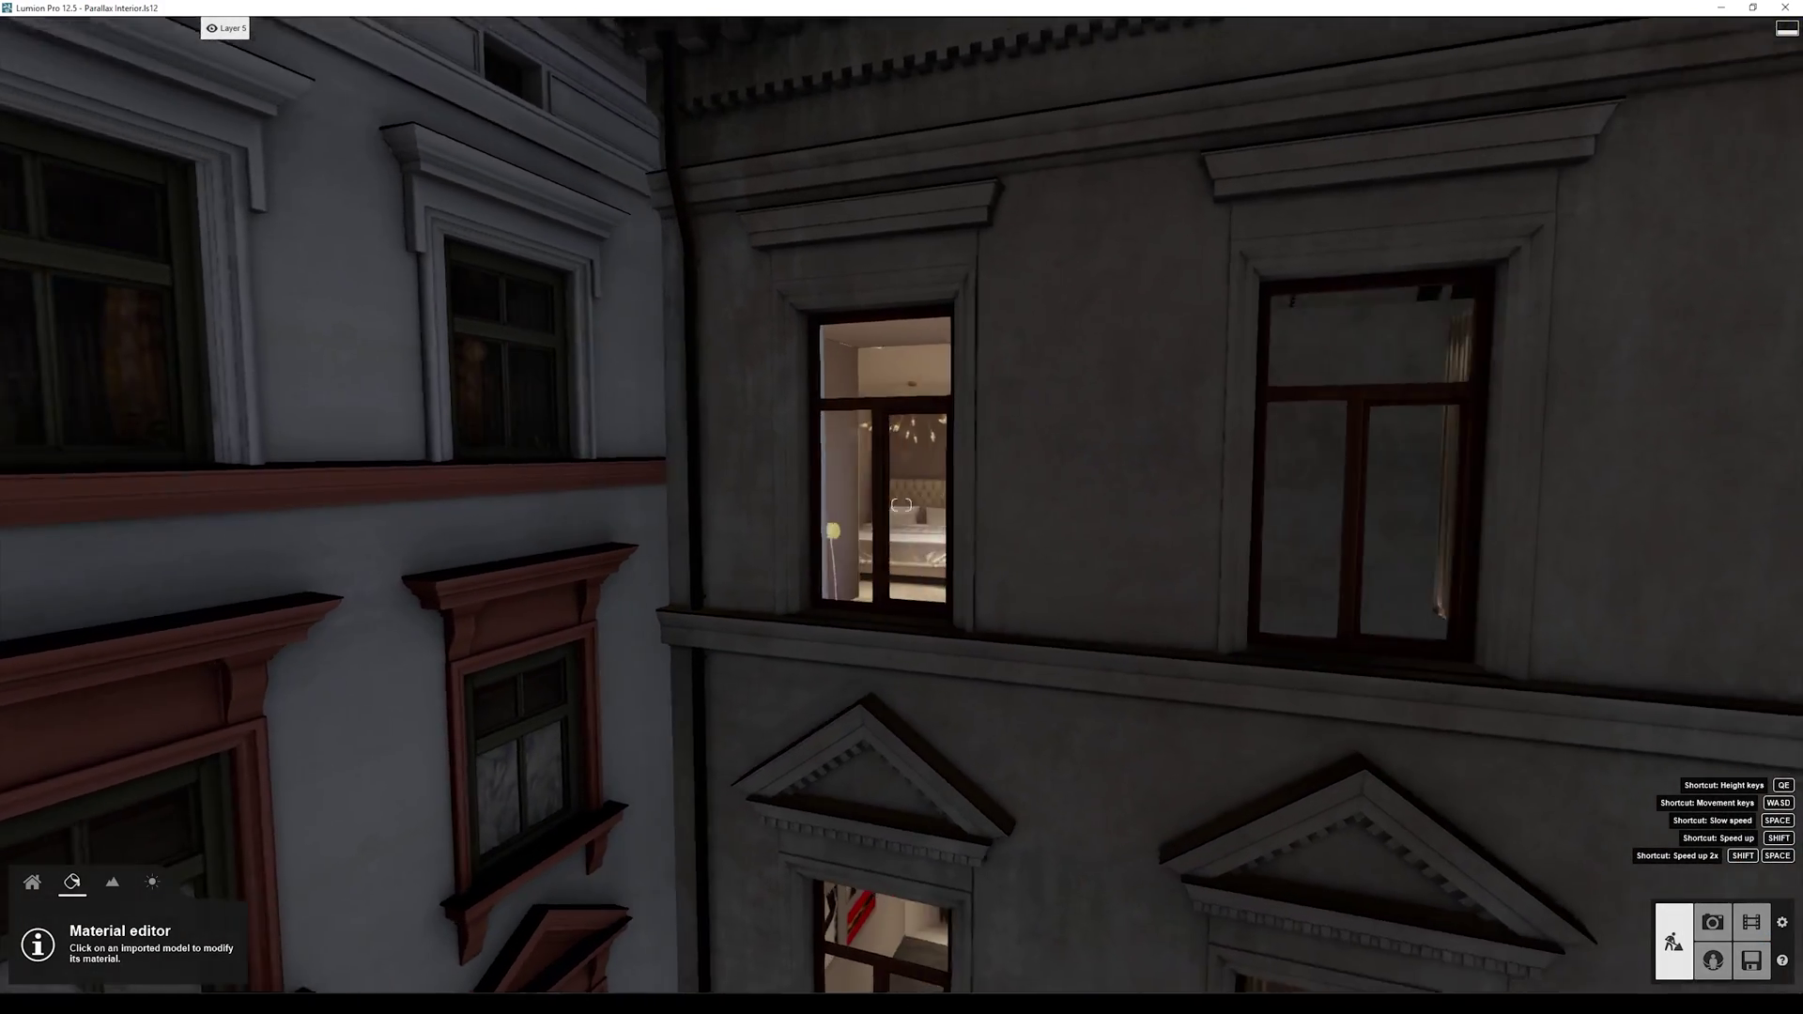
{"action": "key", "text": "d"}
{"action": "right_click_drag", "start_coordinate": [901, 506], "coordinate": [1117, 507]}
{"action": "key", "text": "a"}
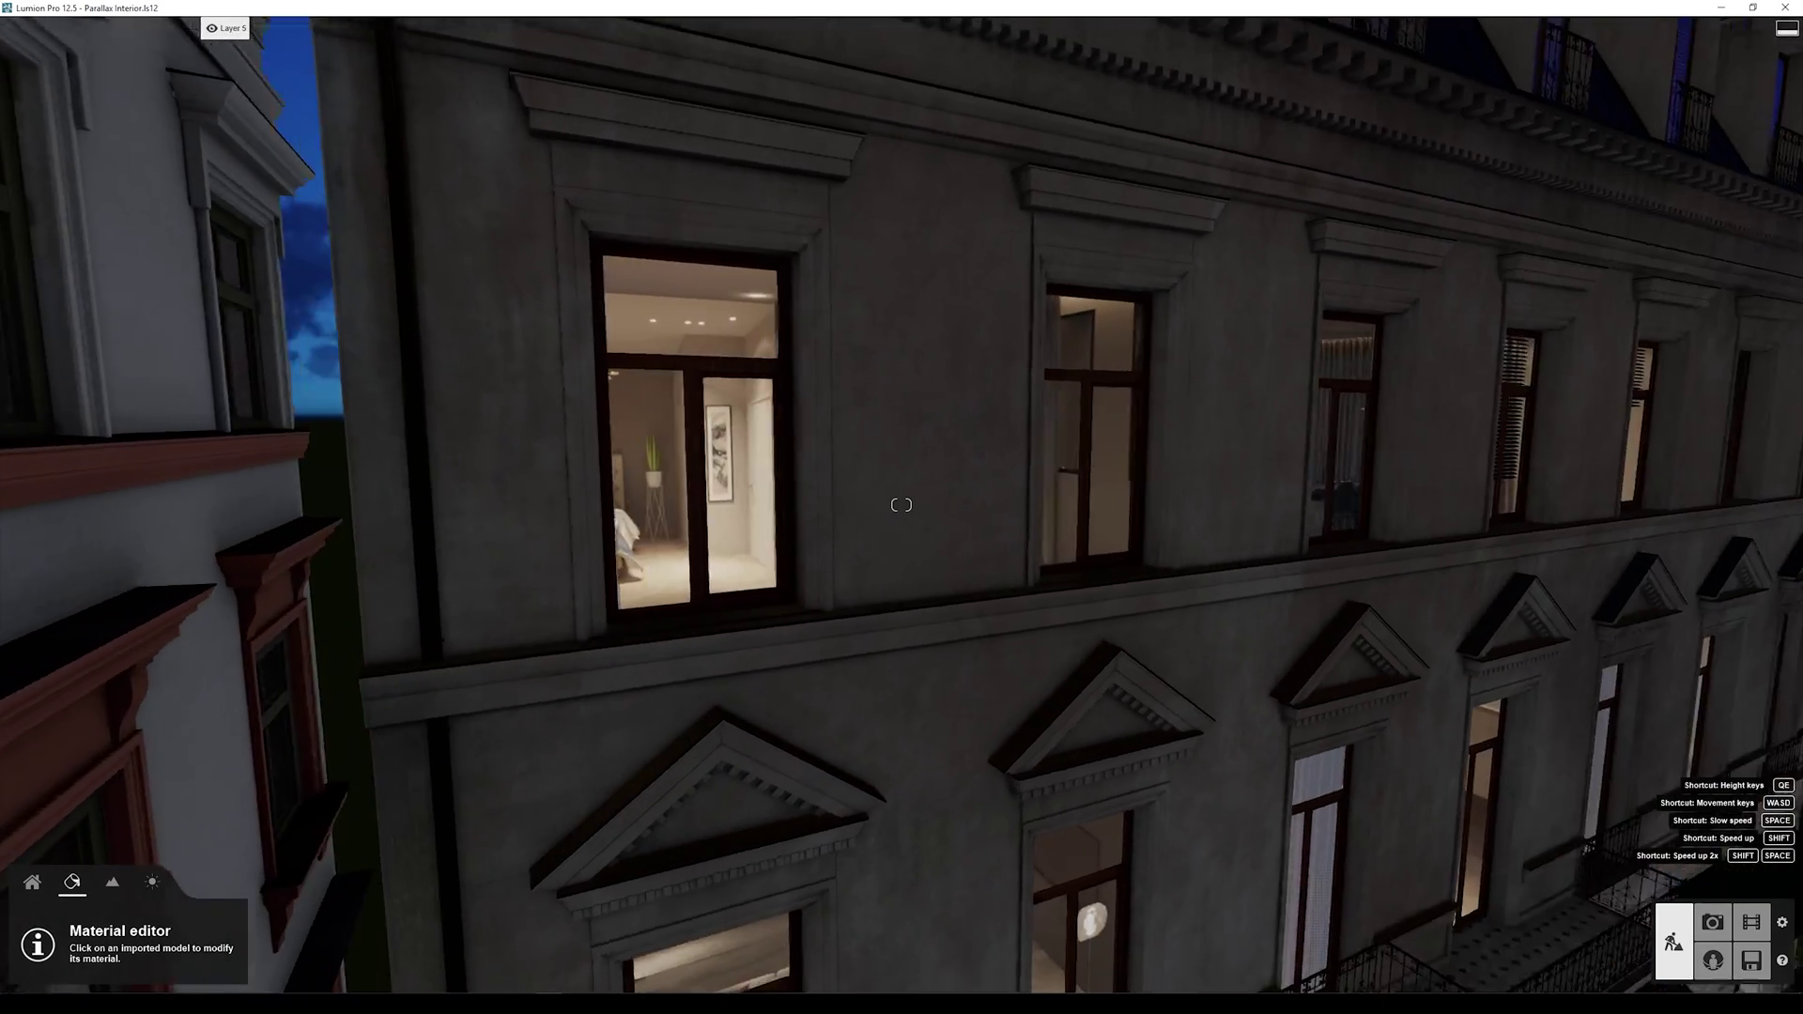
{"action": "right_click_drag", "start_coordinate": [900, 504], "coordinate": [957, 504]}
{"action": "key", "text": "s"}
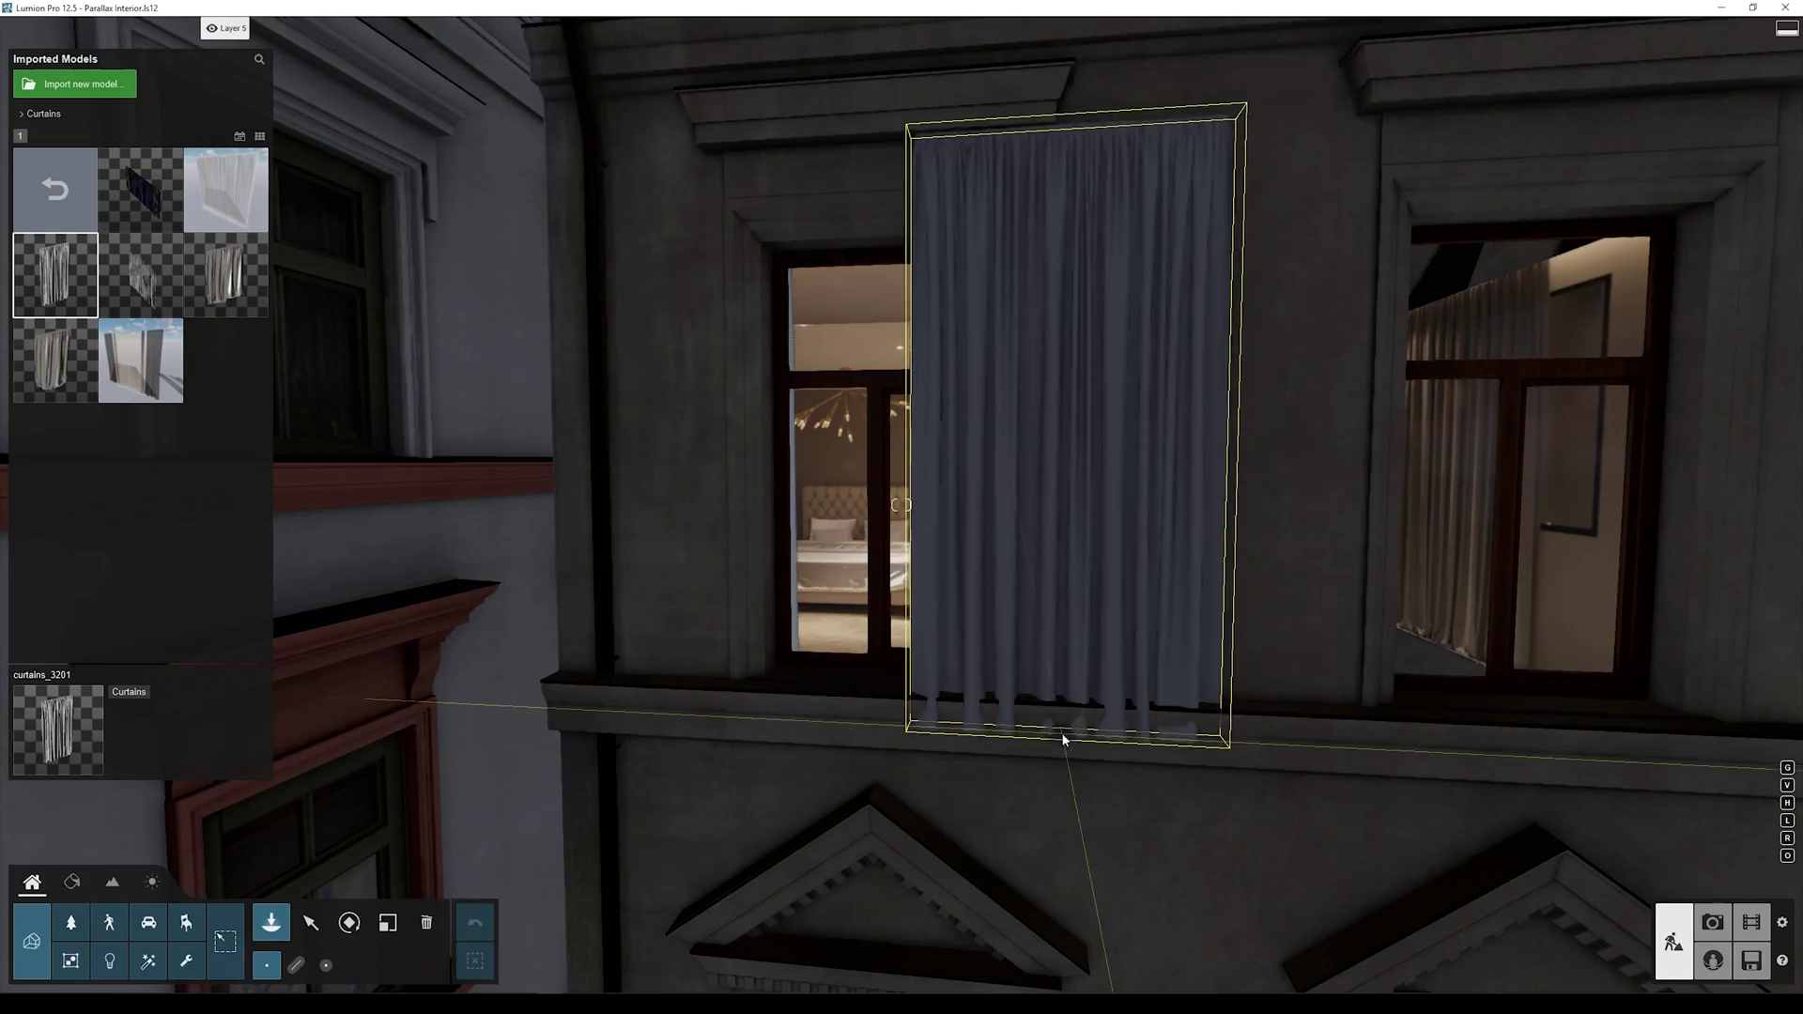
Step: Place the curtains_3201 model on the bedroom floor just behind the corner window
{"action": "key", "text": "w"}
{"action": "key", "text": "w"}
{"action": "right_click_drag", "start_coordinate": [901, 505], "coordinate": [902, 667]}
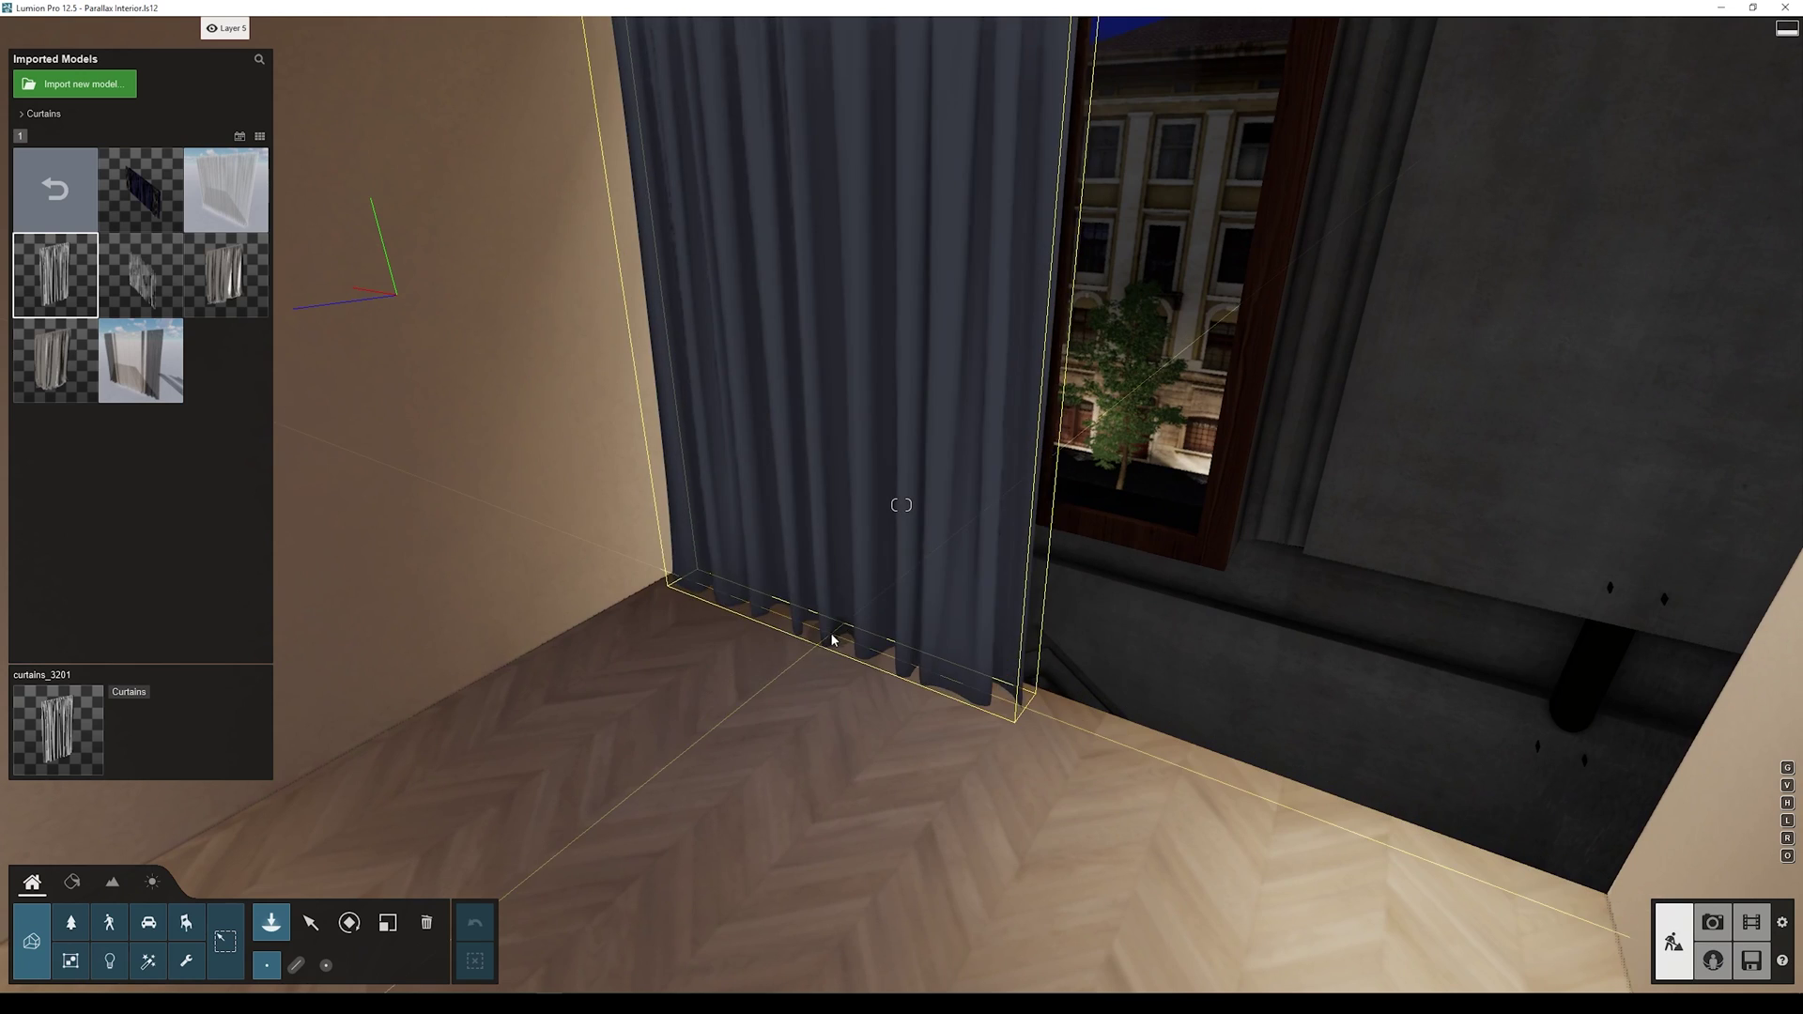
{"action": "left_click", "coordinate": [847, 654]}
Step: Reposition the curtain behind the window's outer half and adjust its height to cover the full opening
{"action": "left_click", "coordinate": [312, 924]}
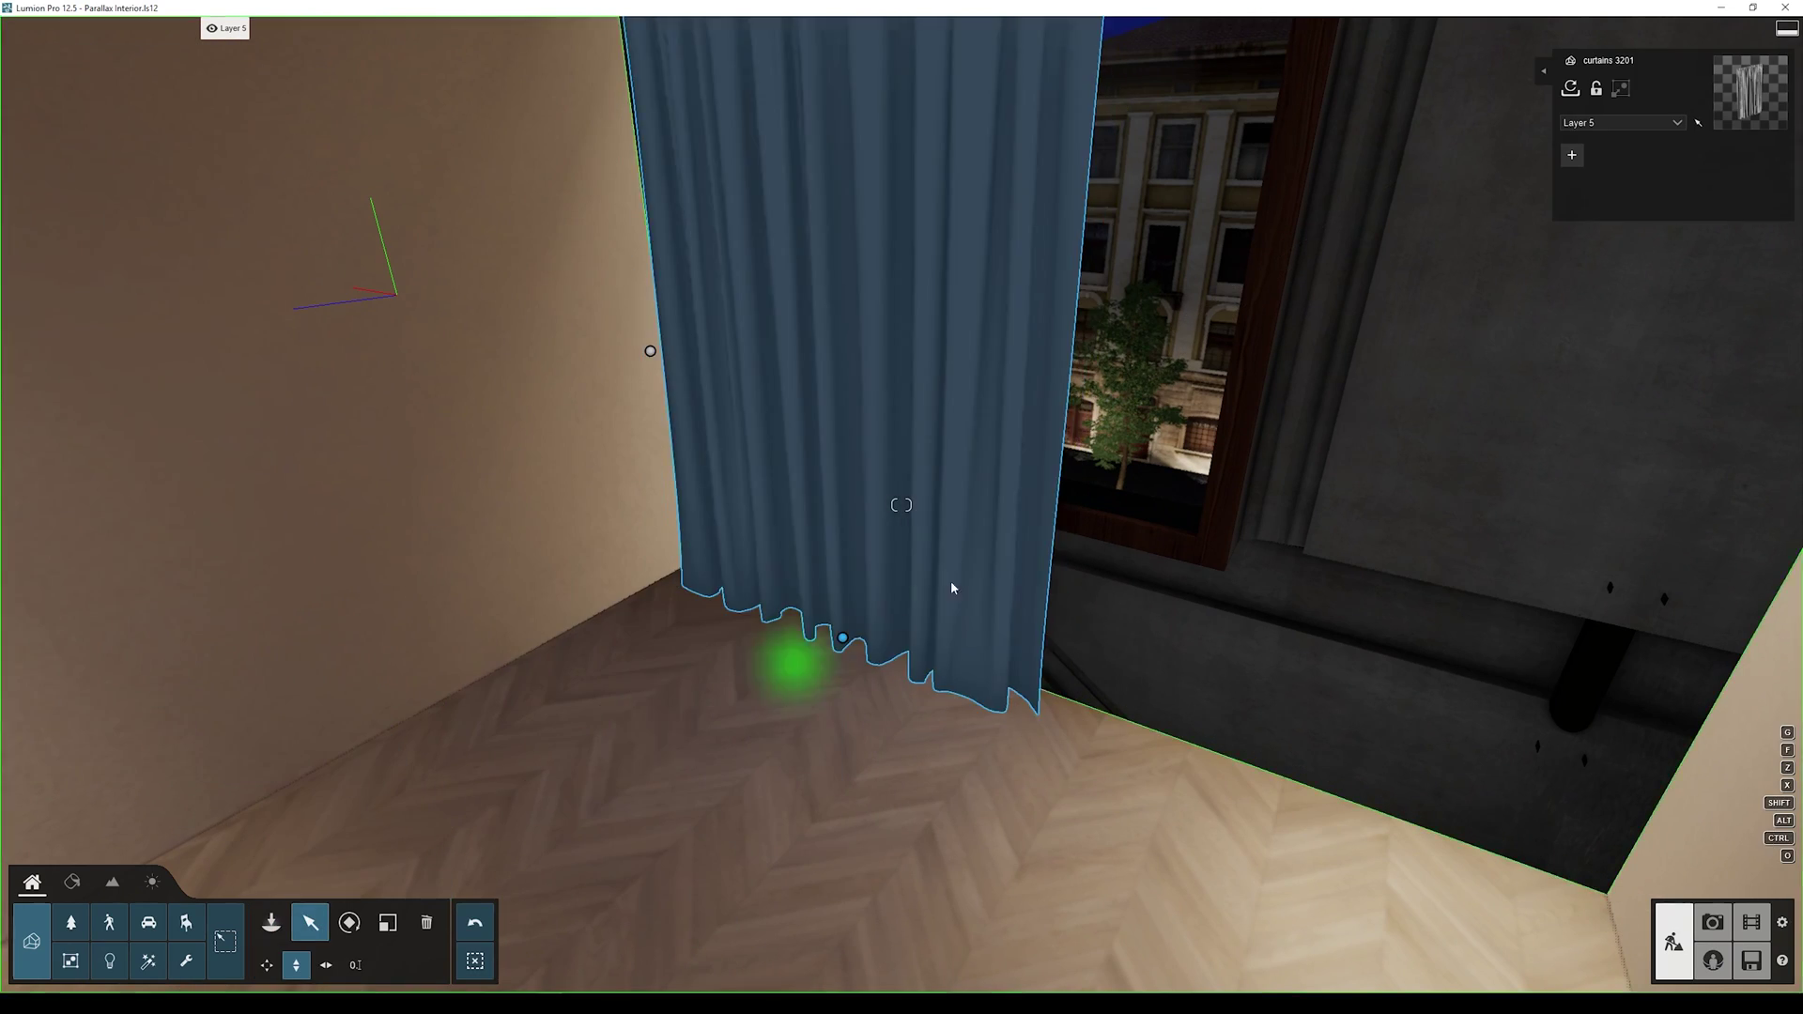
{"action": "key", "text": "w"}
{"action": "key", "text": "s"}
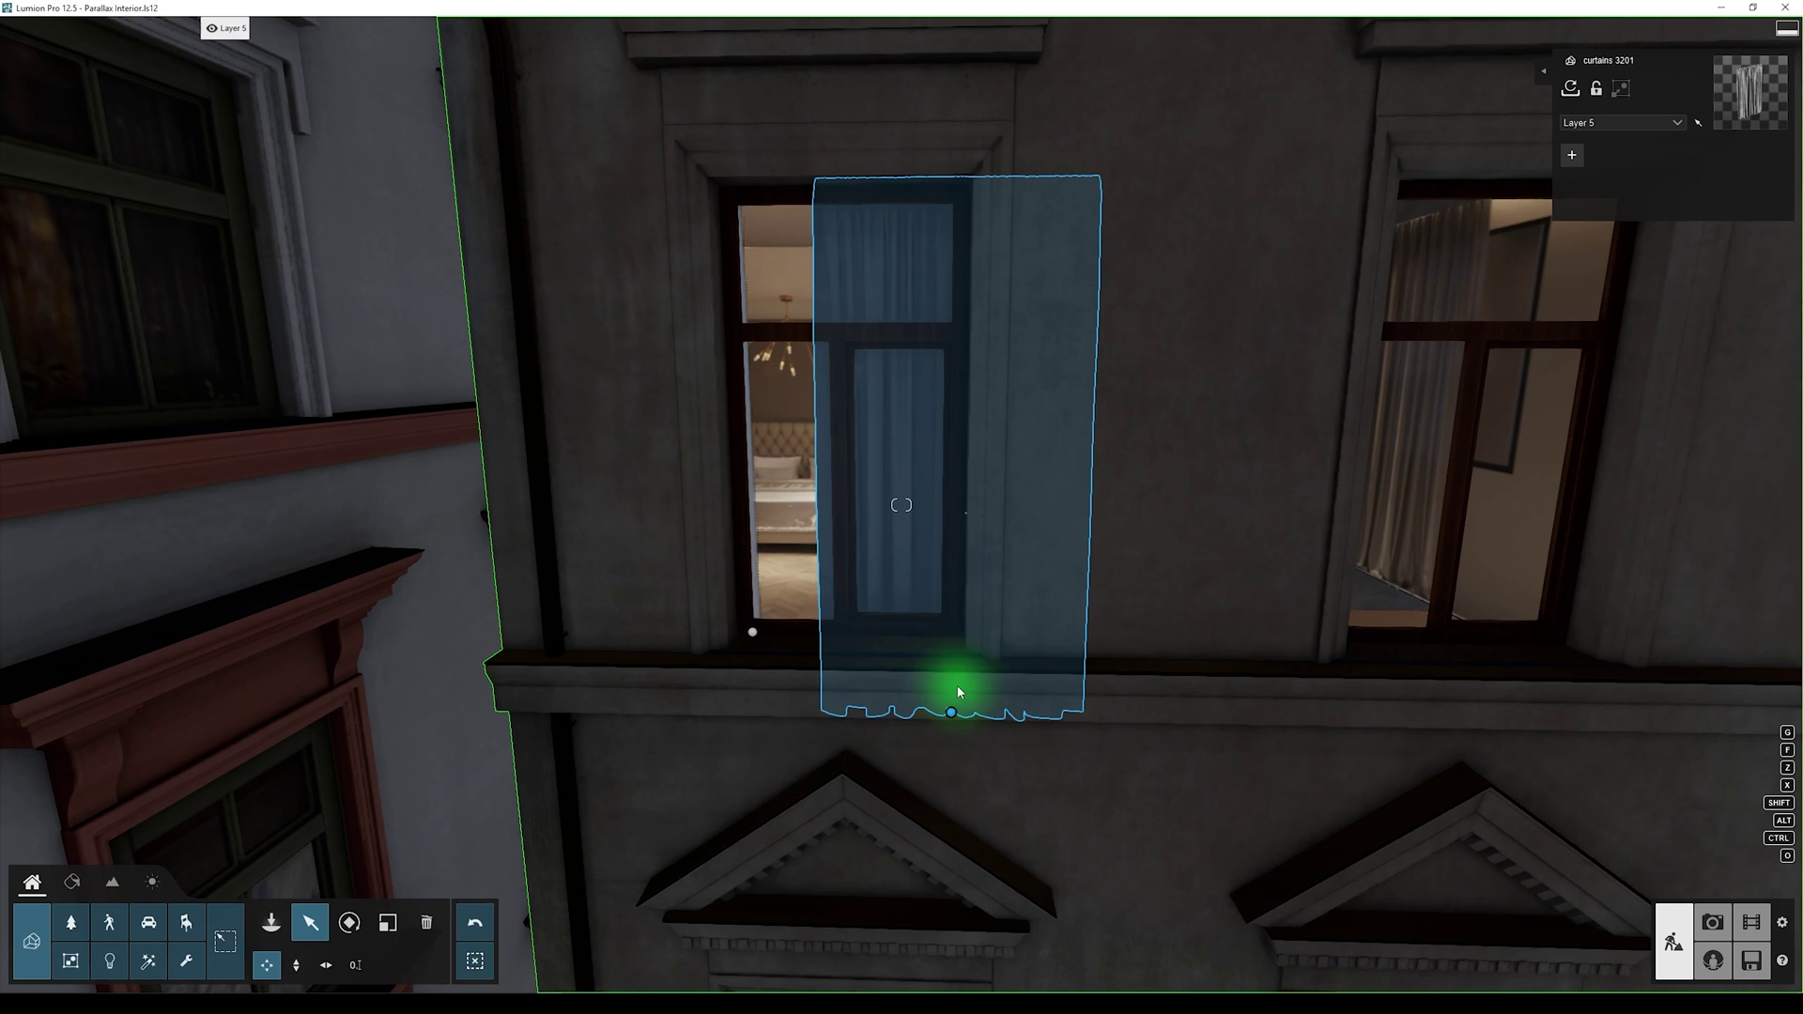
{"action": "mouse_move", "coordinate": [953, 712]}
{"action": "left_mouse_down"}
{"action": "mouse_move", "coordinate": [994, 713]}
{"action": "mouse_move", "coordinate": [742, 706]}
{"action": "mouse_move", "coordinate": [994, 711]}
{"action": "mouse_move", "coordinate": [975, 706]}
{"action": "left_mouse_up"}
{"action": "right_click_drag", "start_coordinate": [893, 633], "coordinate": [909, 532]}
{"action": "key", "text": "e"}
{"action": "key", "text": "w"}
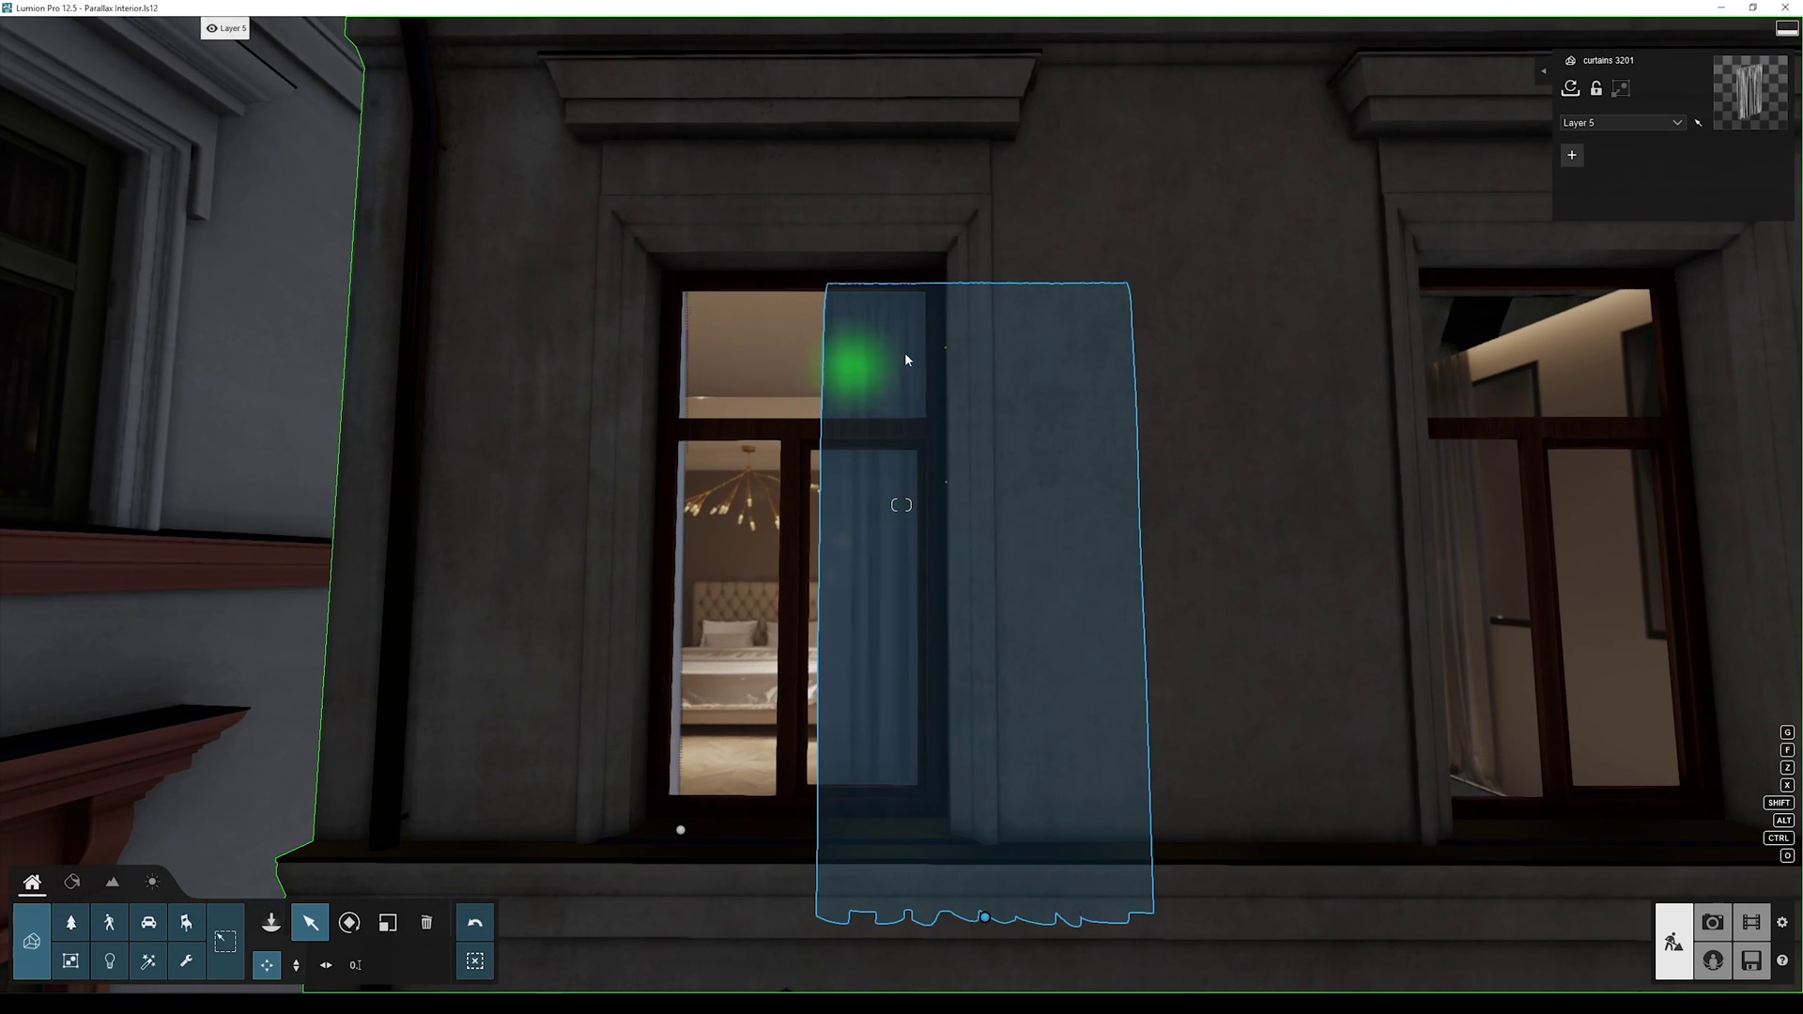
{"action": "left_click_drag", "start_coordinate": [984, 917], "coordinate": [989, 859]}
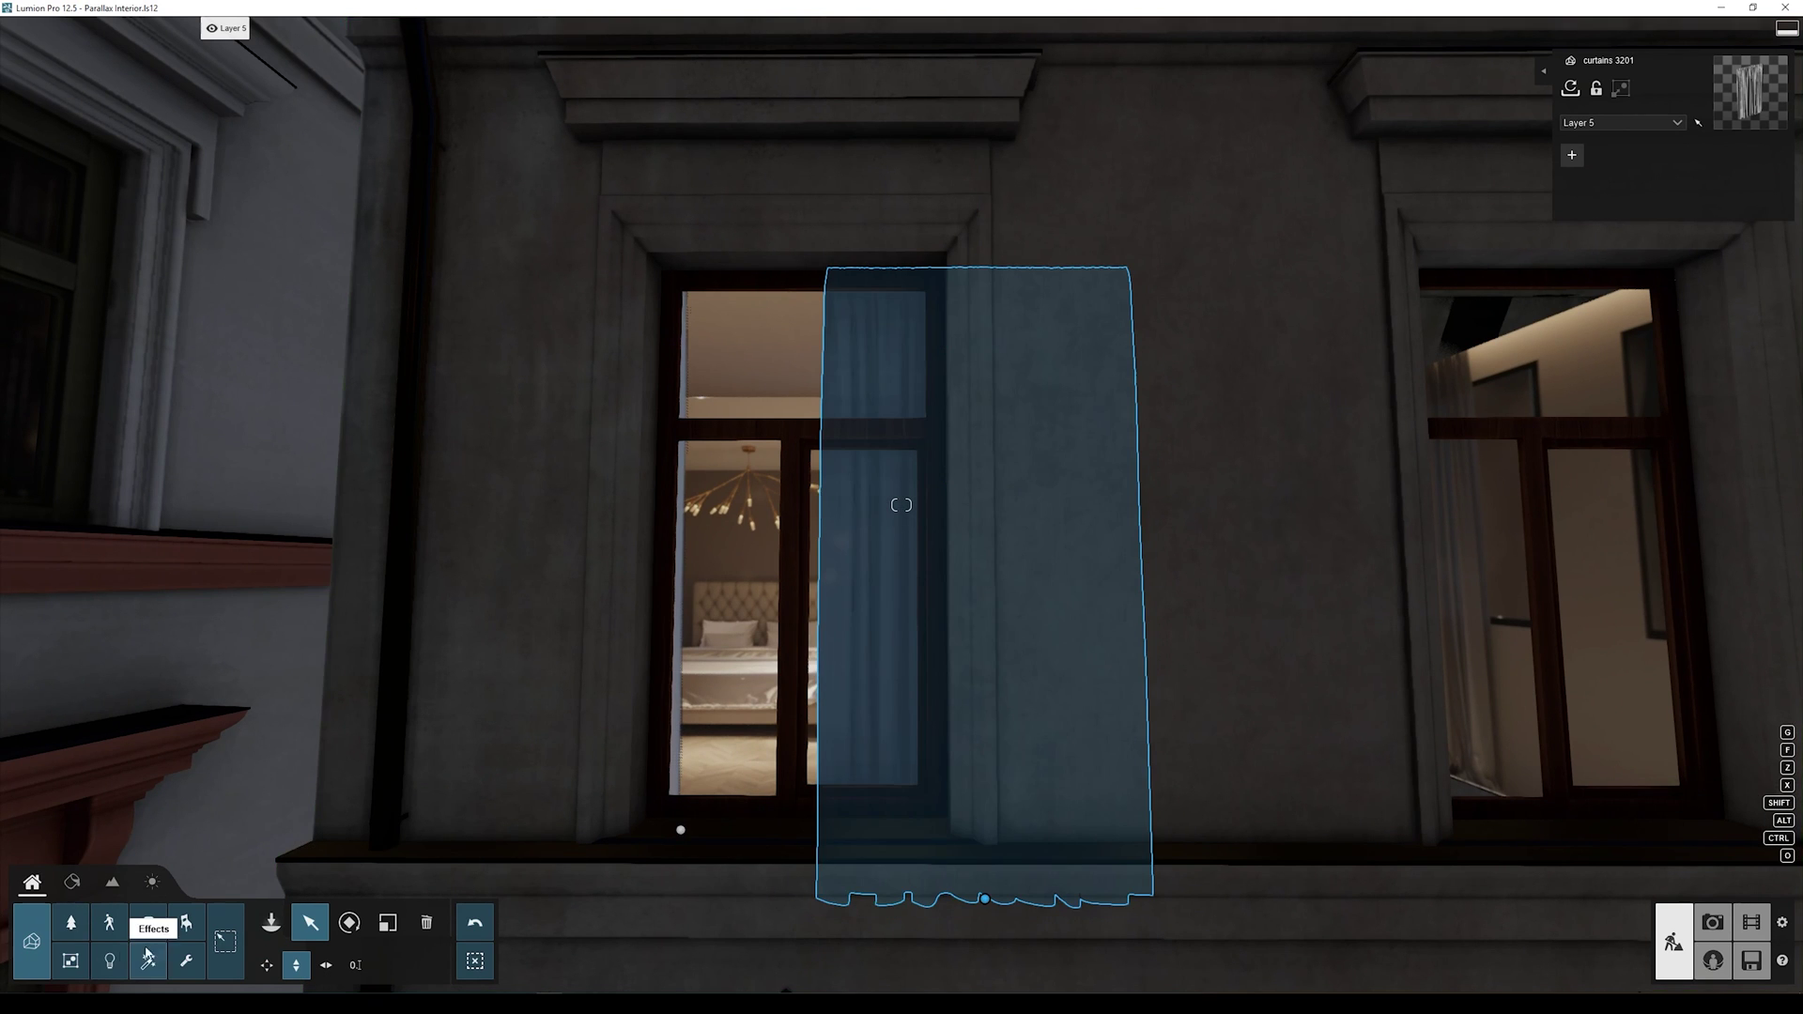
Step: Add an area light at the bedroom window and rotate it upright to face the curtain
{"action": "left_click", "coordinate": [113, 960]}
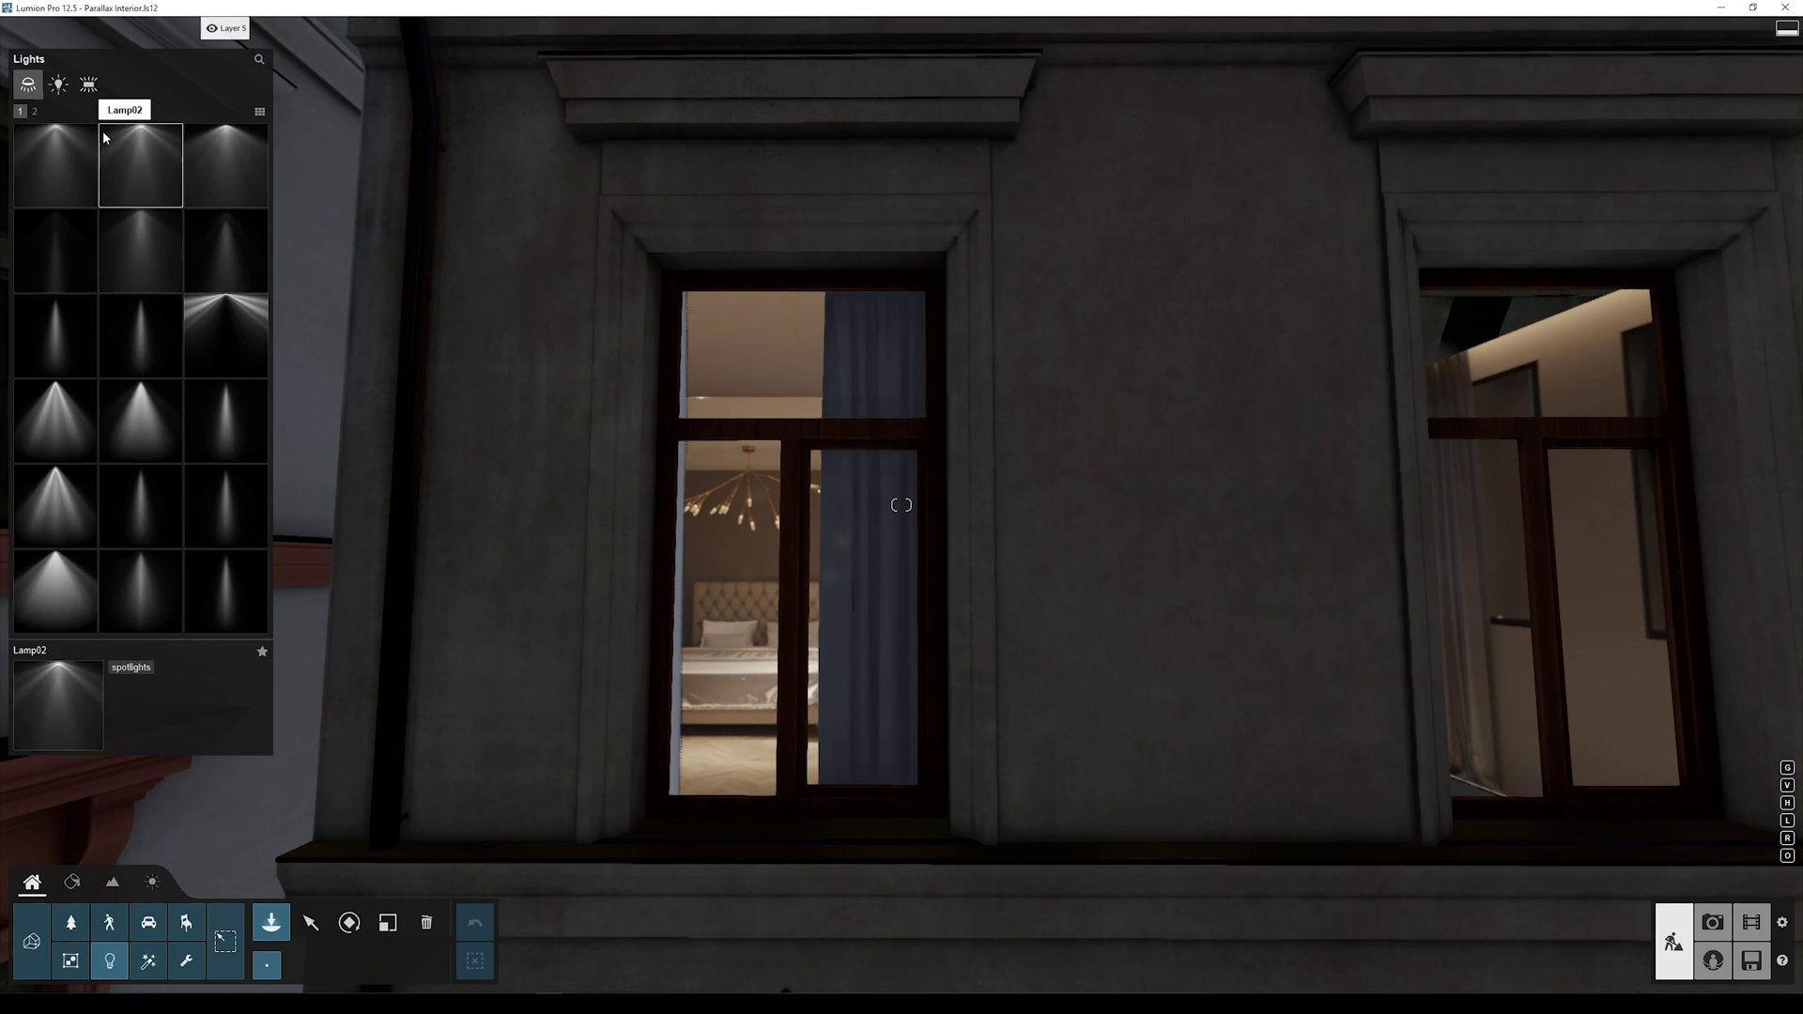
{"action": "left_click", "coordinate": [89, 83]}
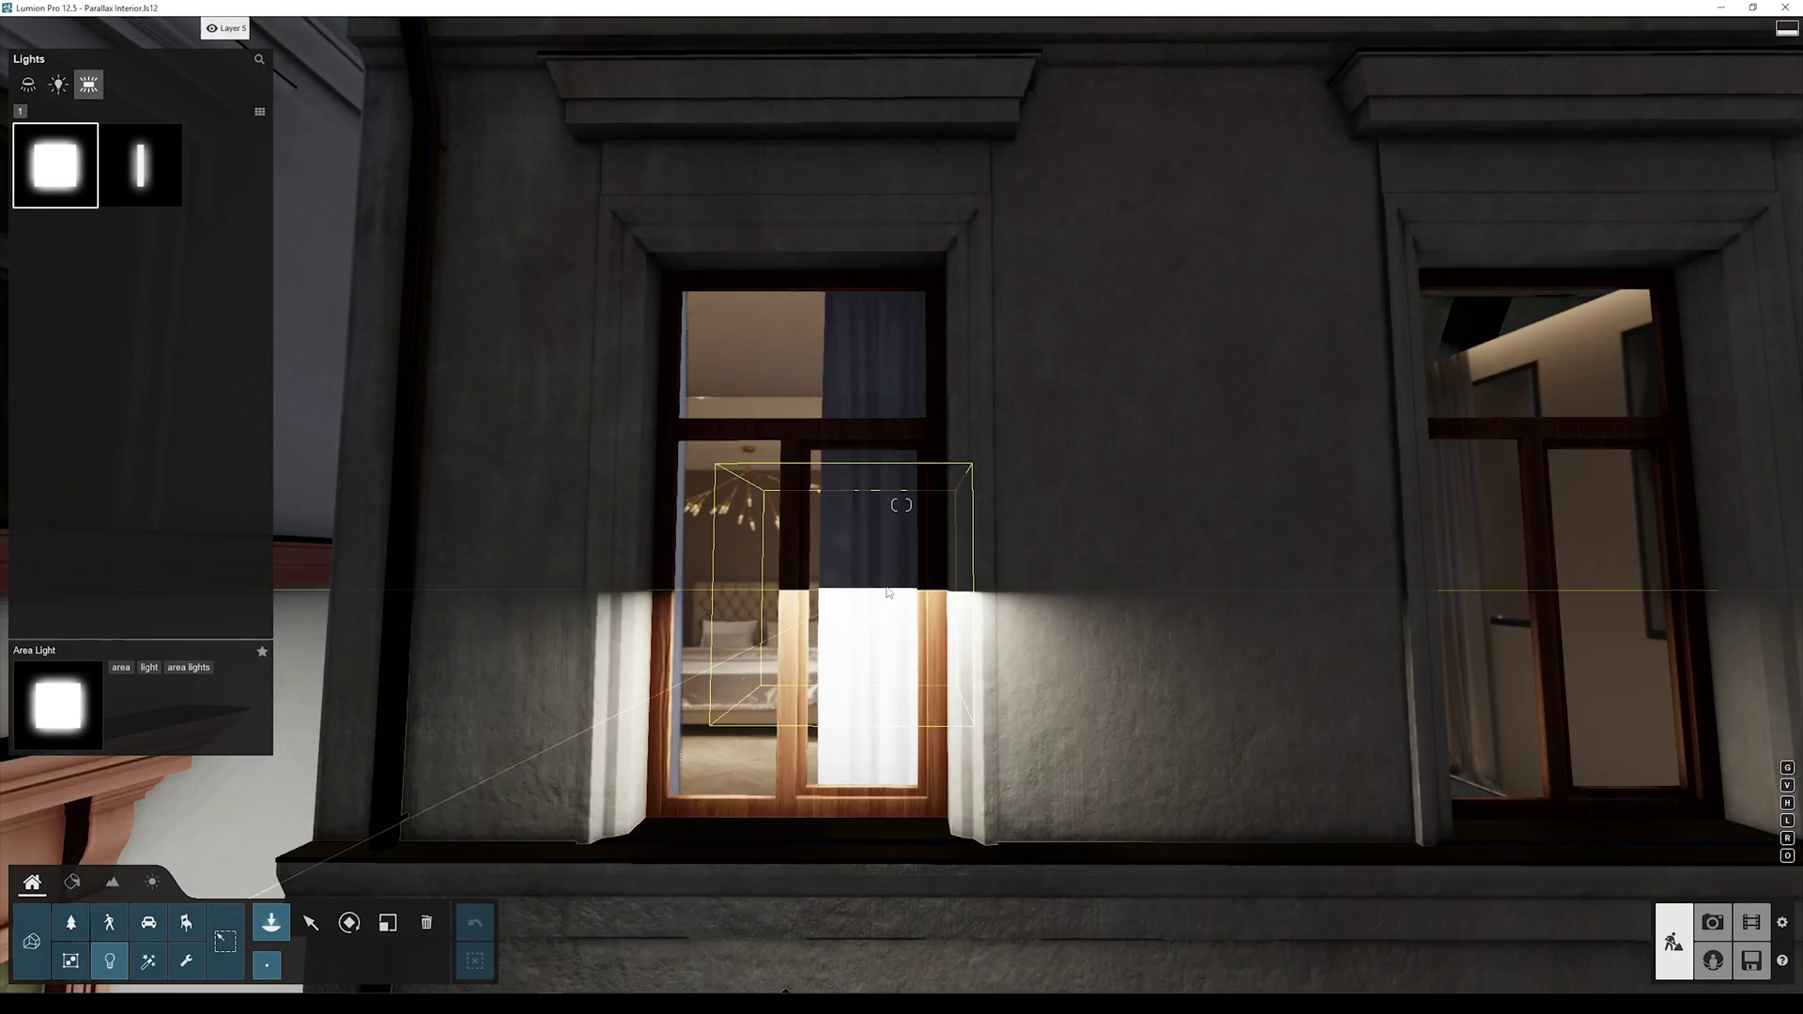
{"action": "left_click", "coordinate": [873, 533]}
{"action": "left_click", "coordinate": [349, 923]}
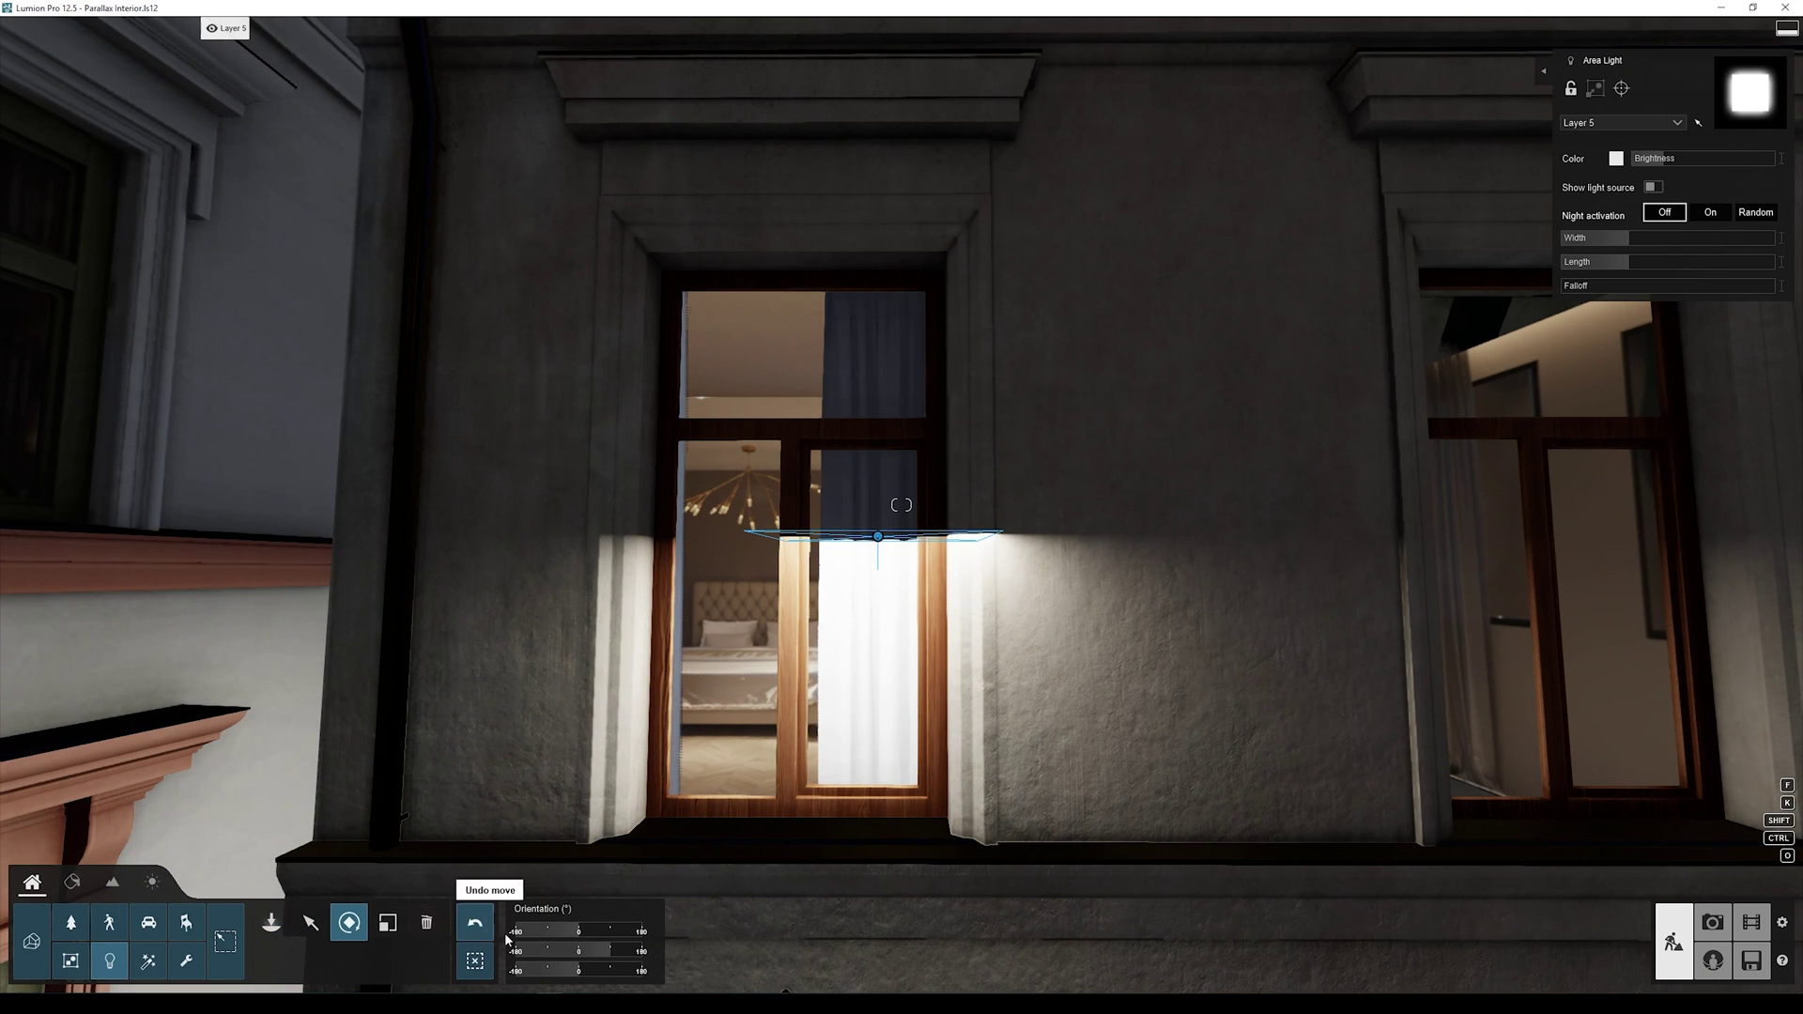
{"action": "left_click_drag", "start_coordinate": [604, 949], "coordinate": [518, 932]}
Step: Move the area light horizontally into position over the curtain at the window
{"action": "right_click_drag", "start_coordinate": [736, 655], "coordinate": [731, 622]}
{"action": "key", "text": "m"}
{"action": "left_click_drag", "start_coordinate": [765, 499], "coordinate": [742, 475]}
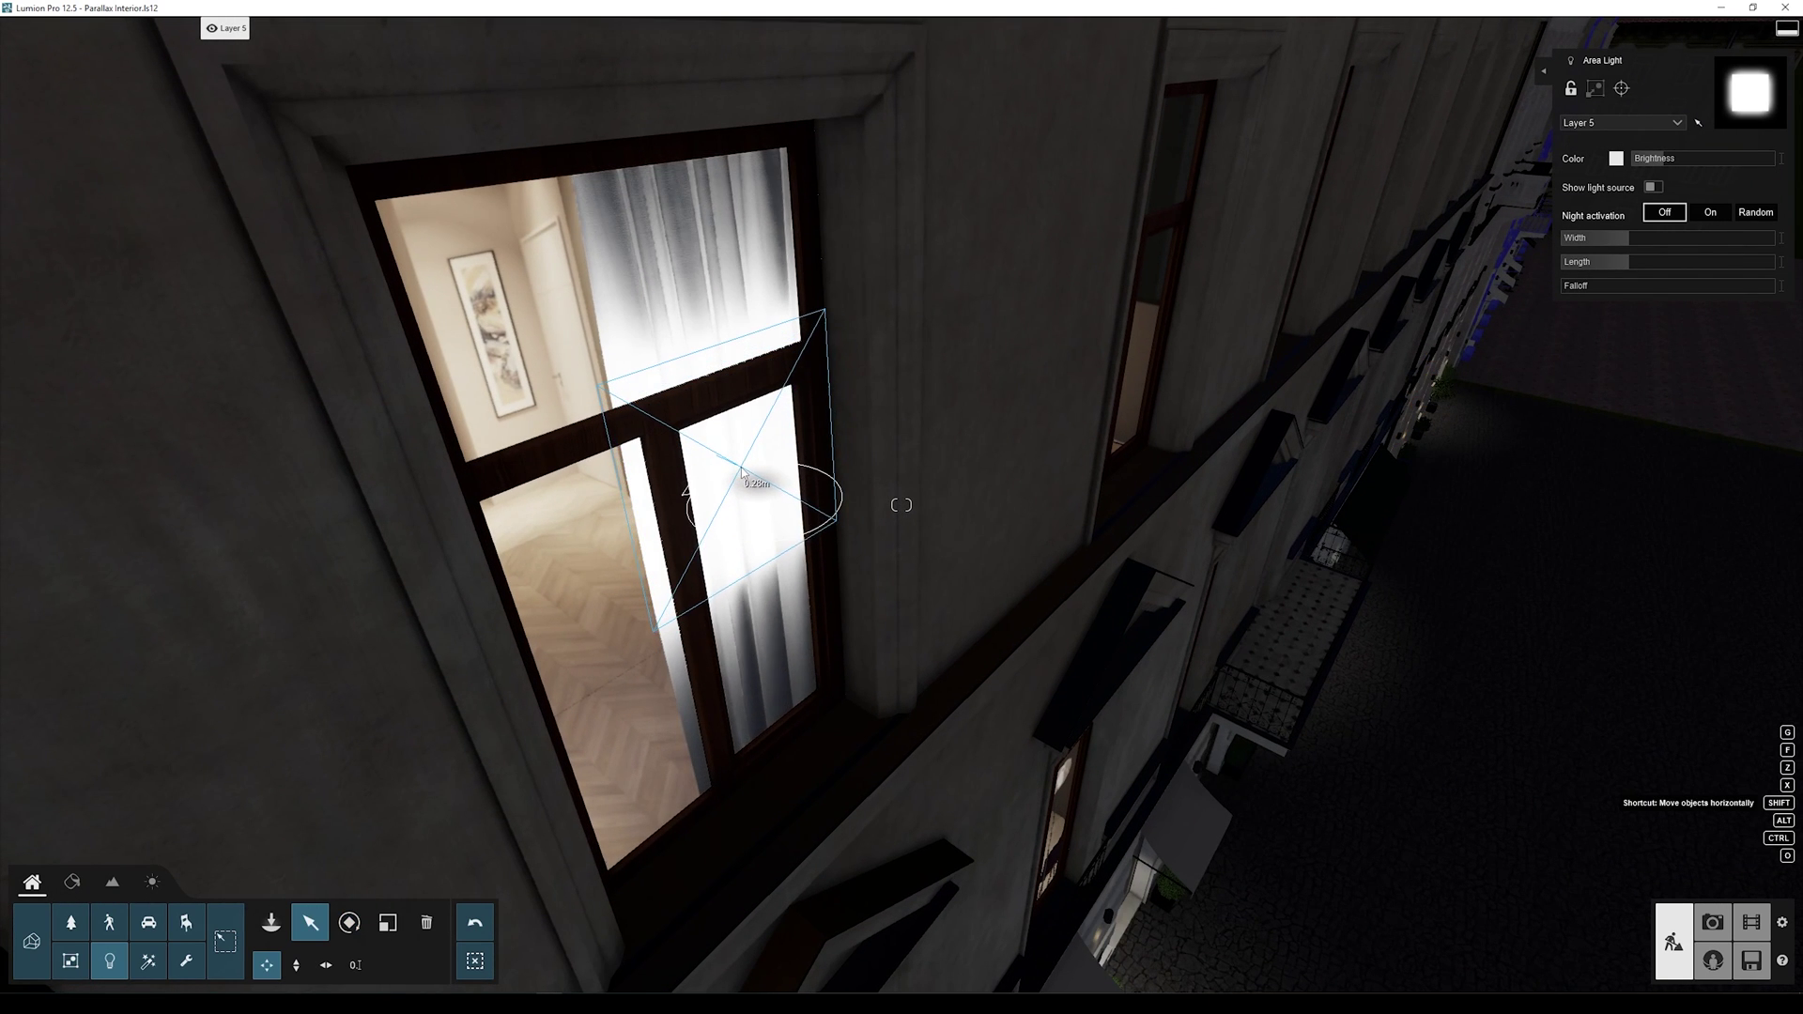
{"action": "left_click_drag", "start_coordinate": [743, 468], "coordinate": [741, 467]}
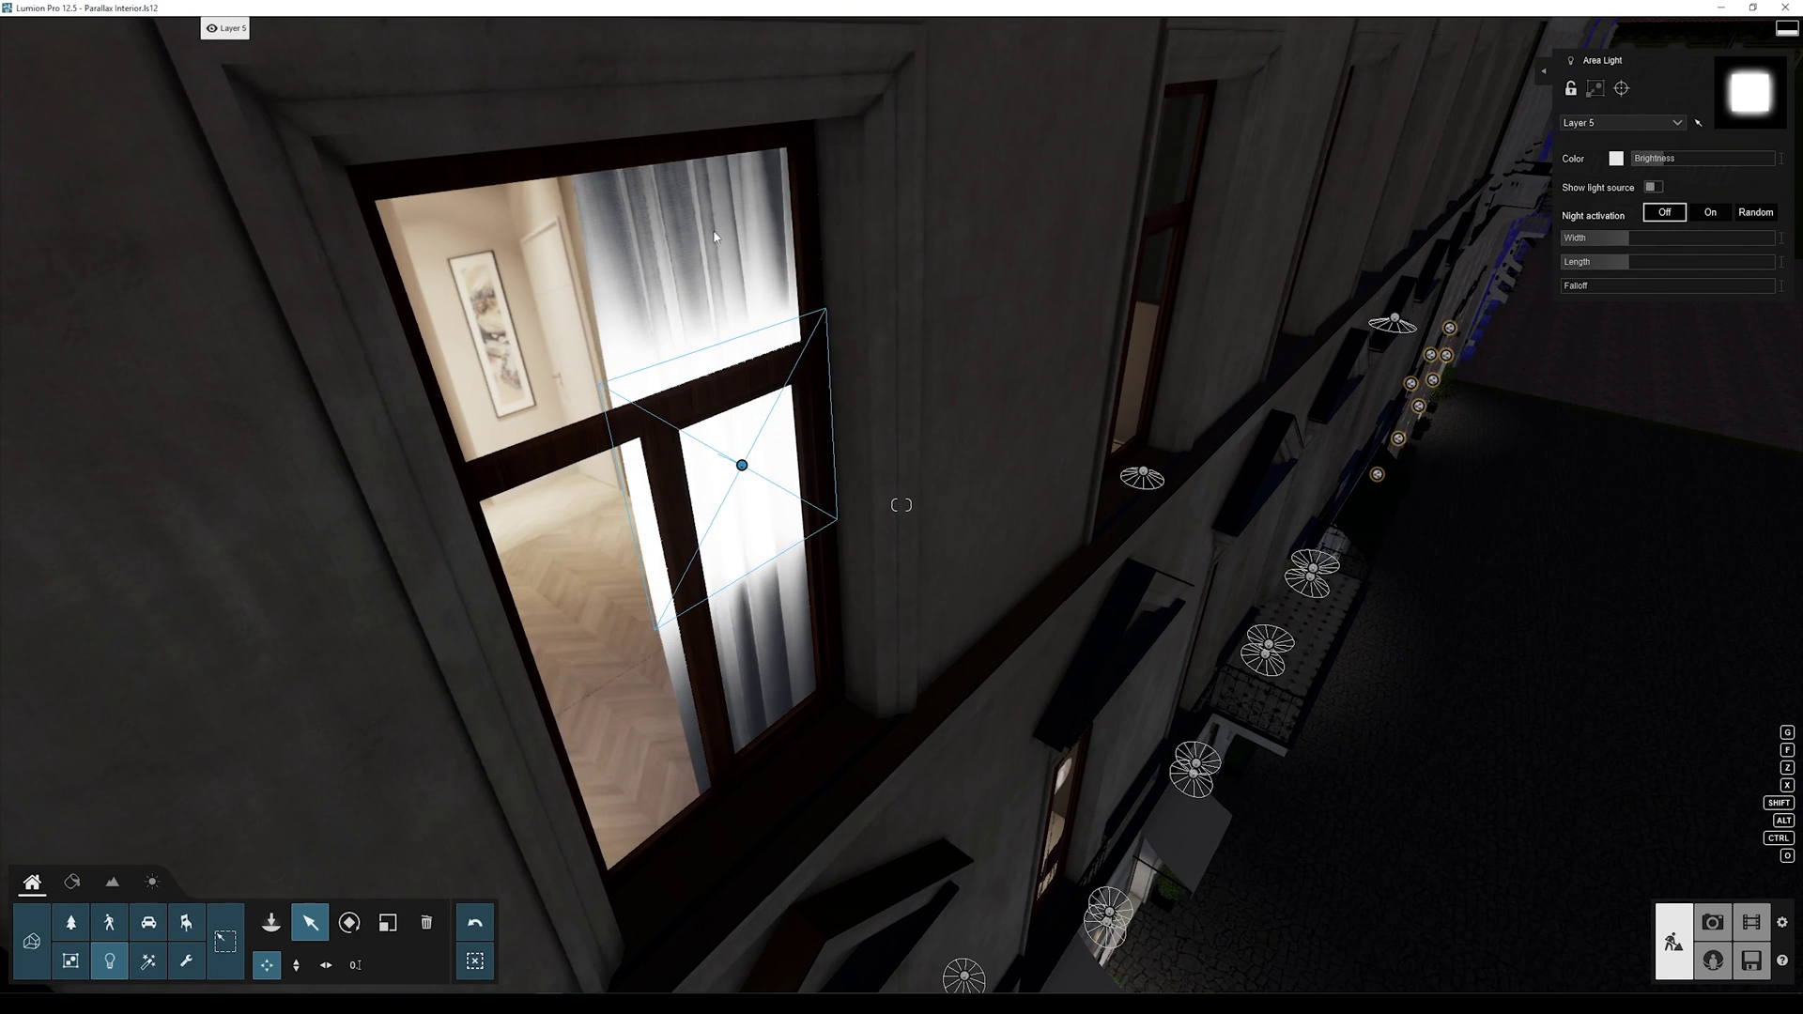
Step: Set the area light's color temperature to 3600 K
{"action": "left_click", "coordinate": [1615, 158]}
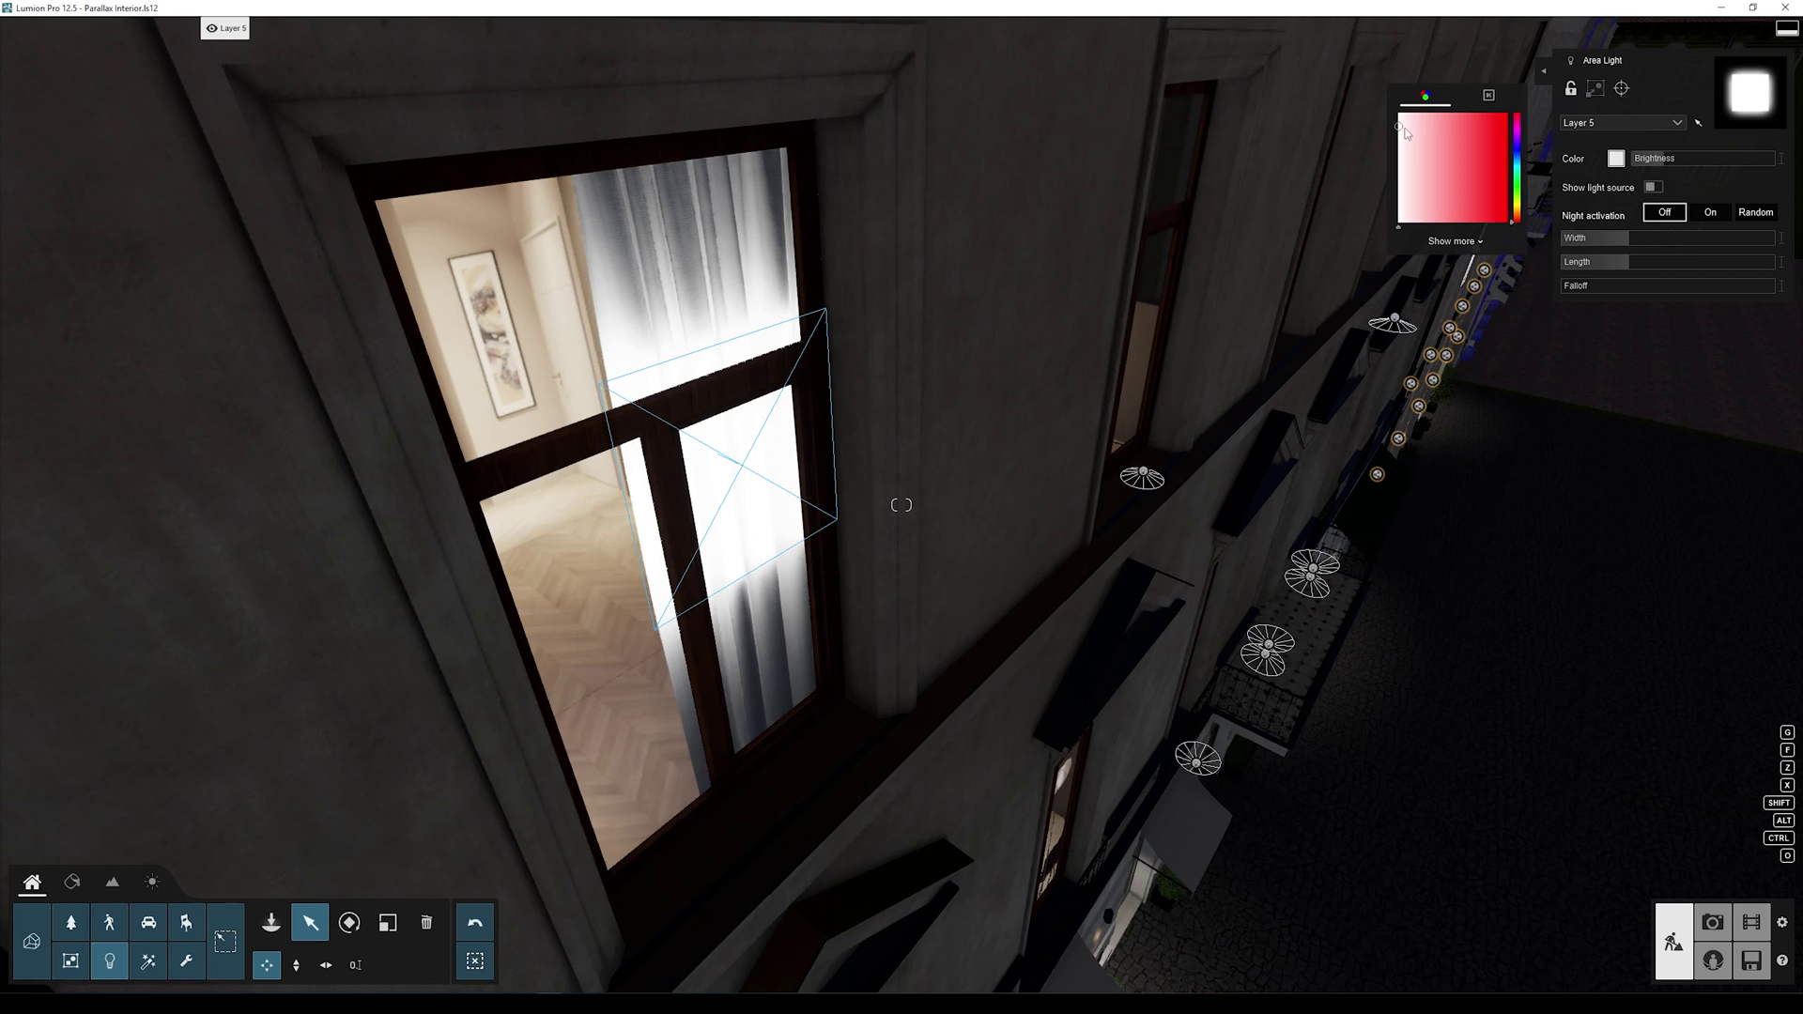
{"action": "left_click", "coordinate": [1490, 95]}
{"action": "left_click", "coordinate": [1424, 182]}
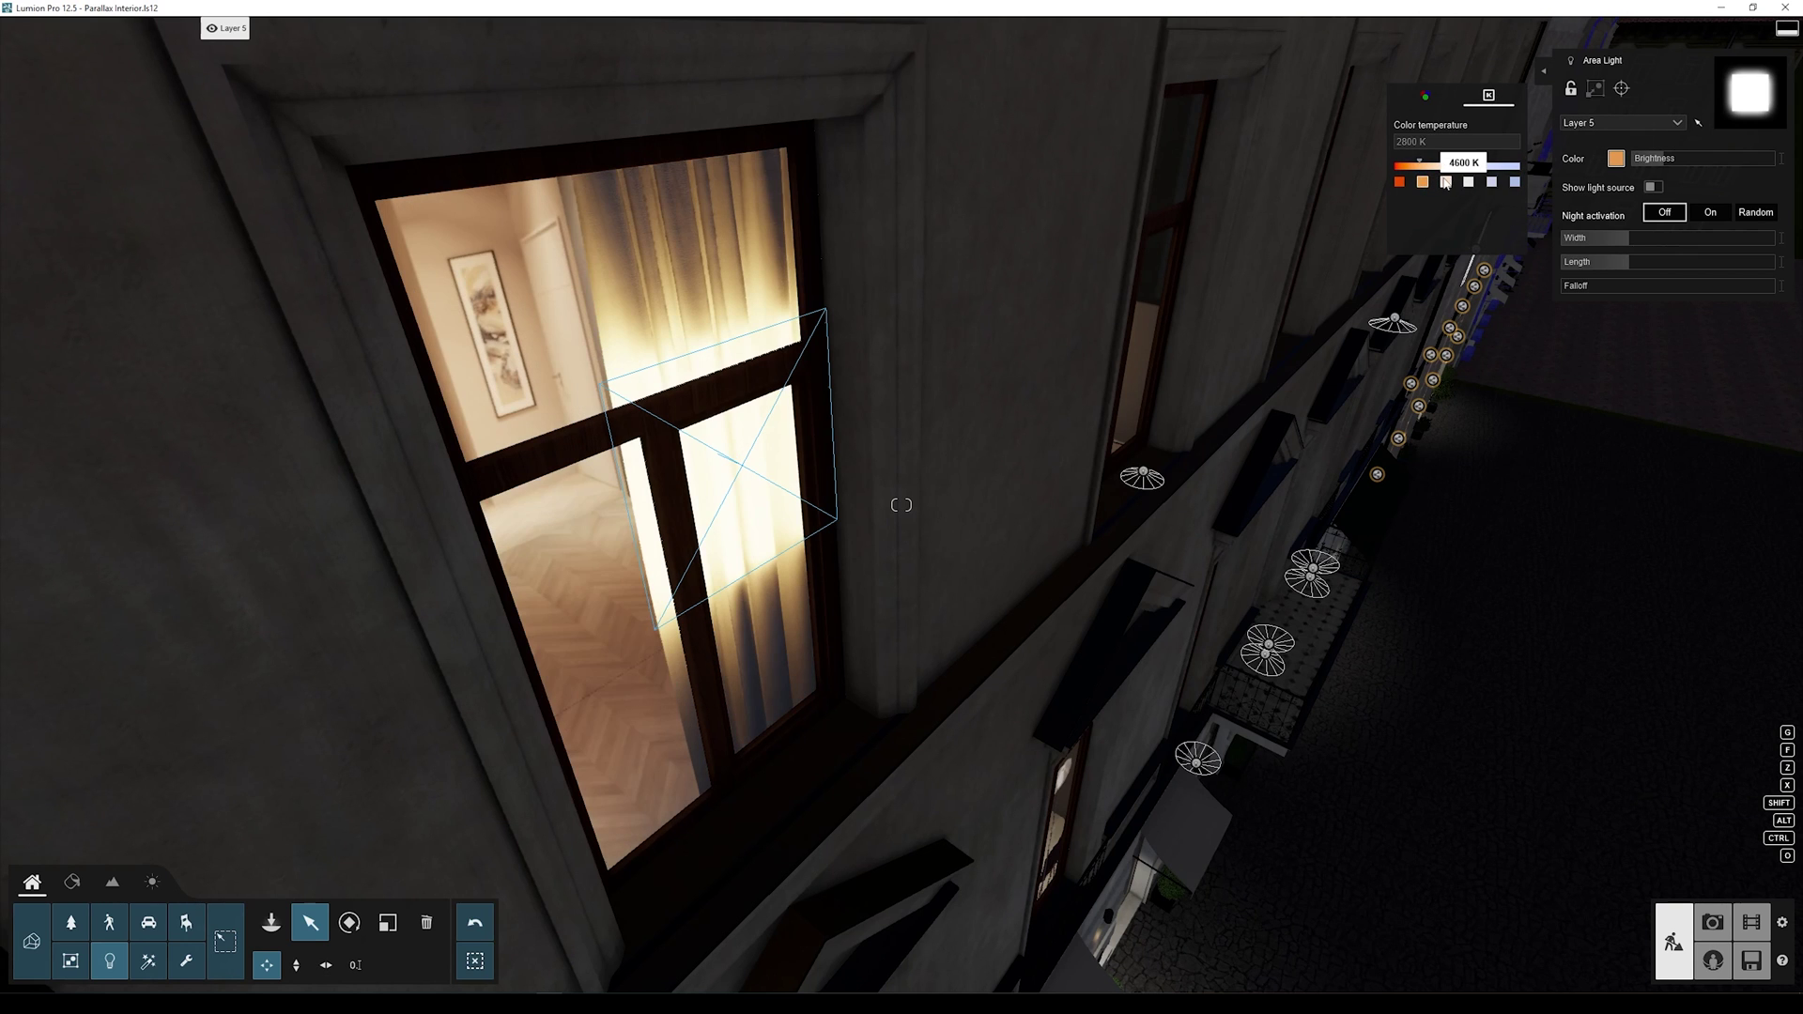
{"action": "left_click", "coordinate": [1446, 182]}
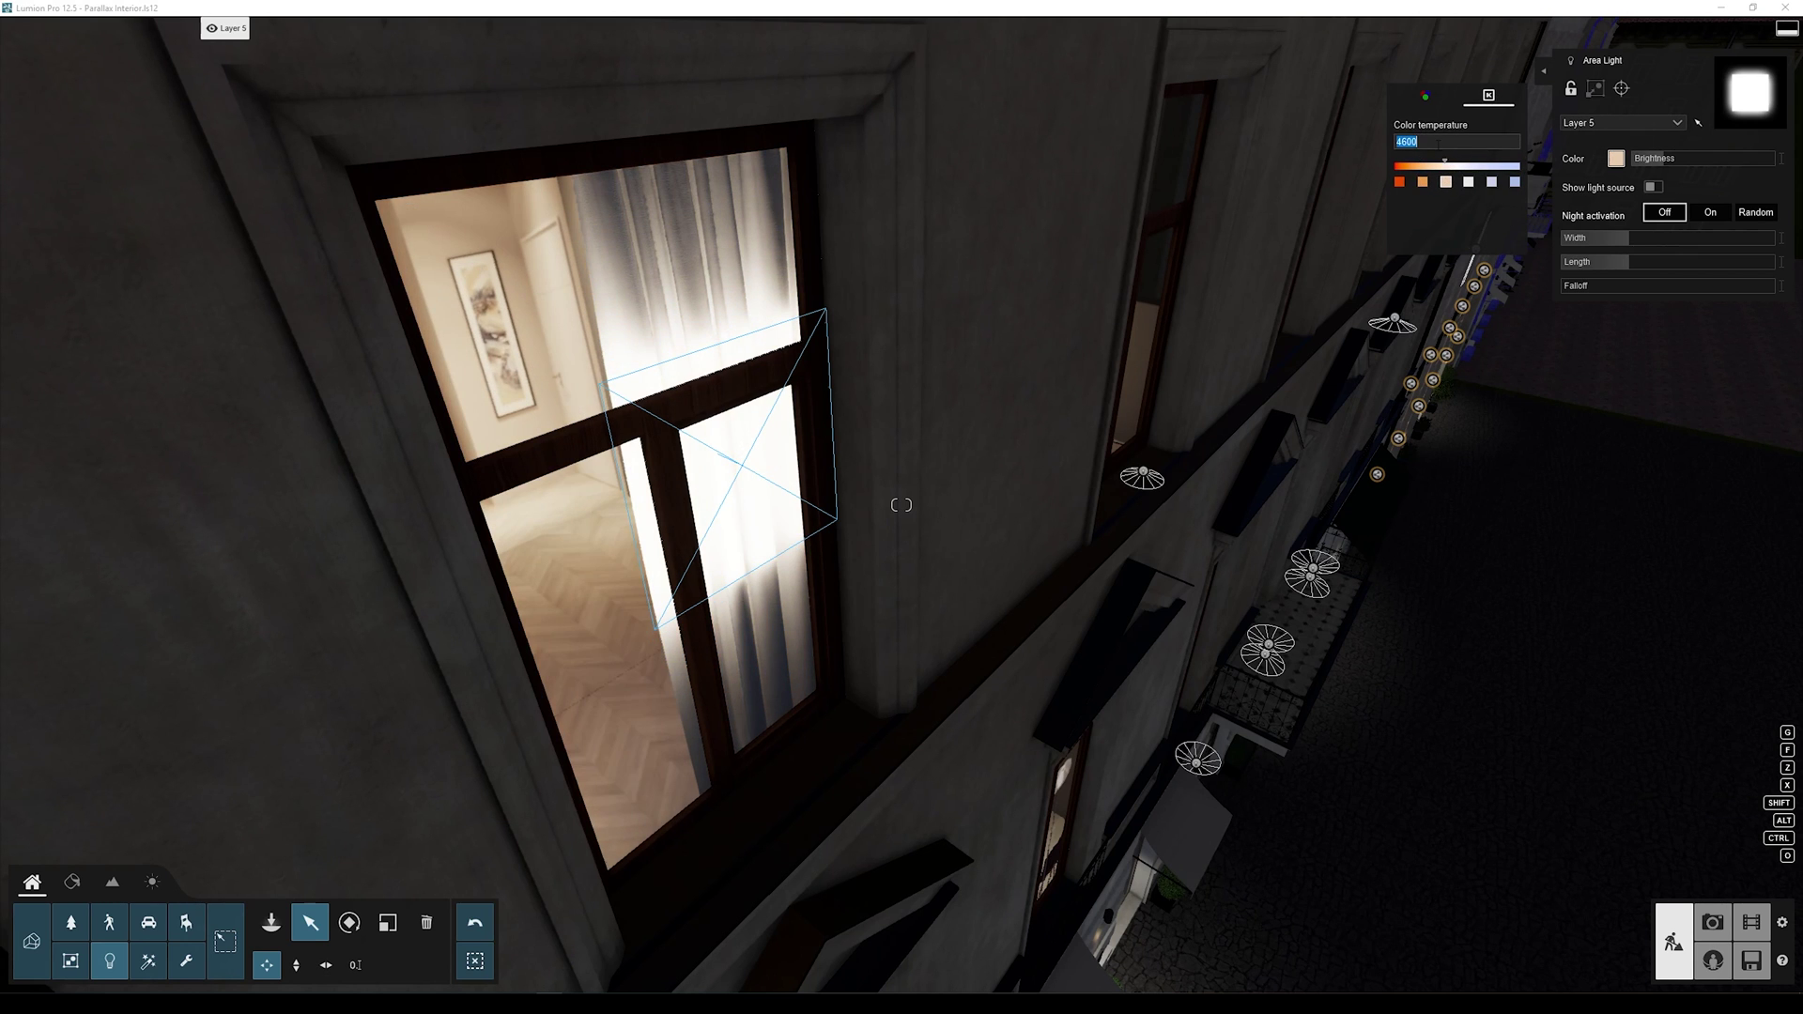
{"action": "type", "text": "3600"}
{"action": "key", "text": "Return"}
Step: Narrow and lengthen the area light to match the curtain, maximize its falloff, lower its brightness, and recenter it on the curtain
{"action": "right_click_drag", "start_coordinate": [1221, 395], "coordinate": [920, 404]}
{"action": "key", "text": "s"}
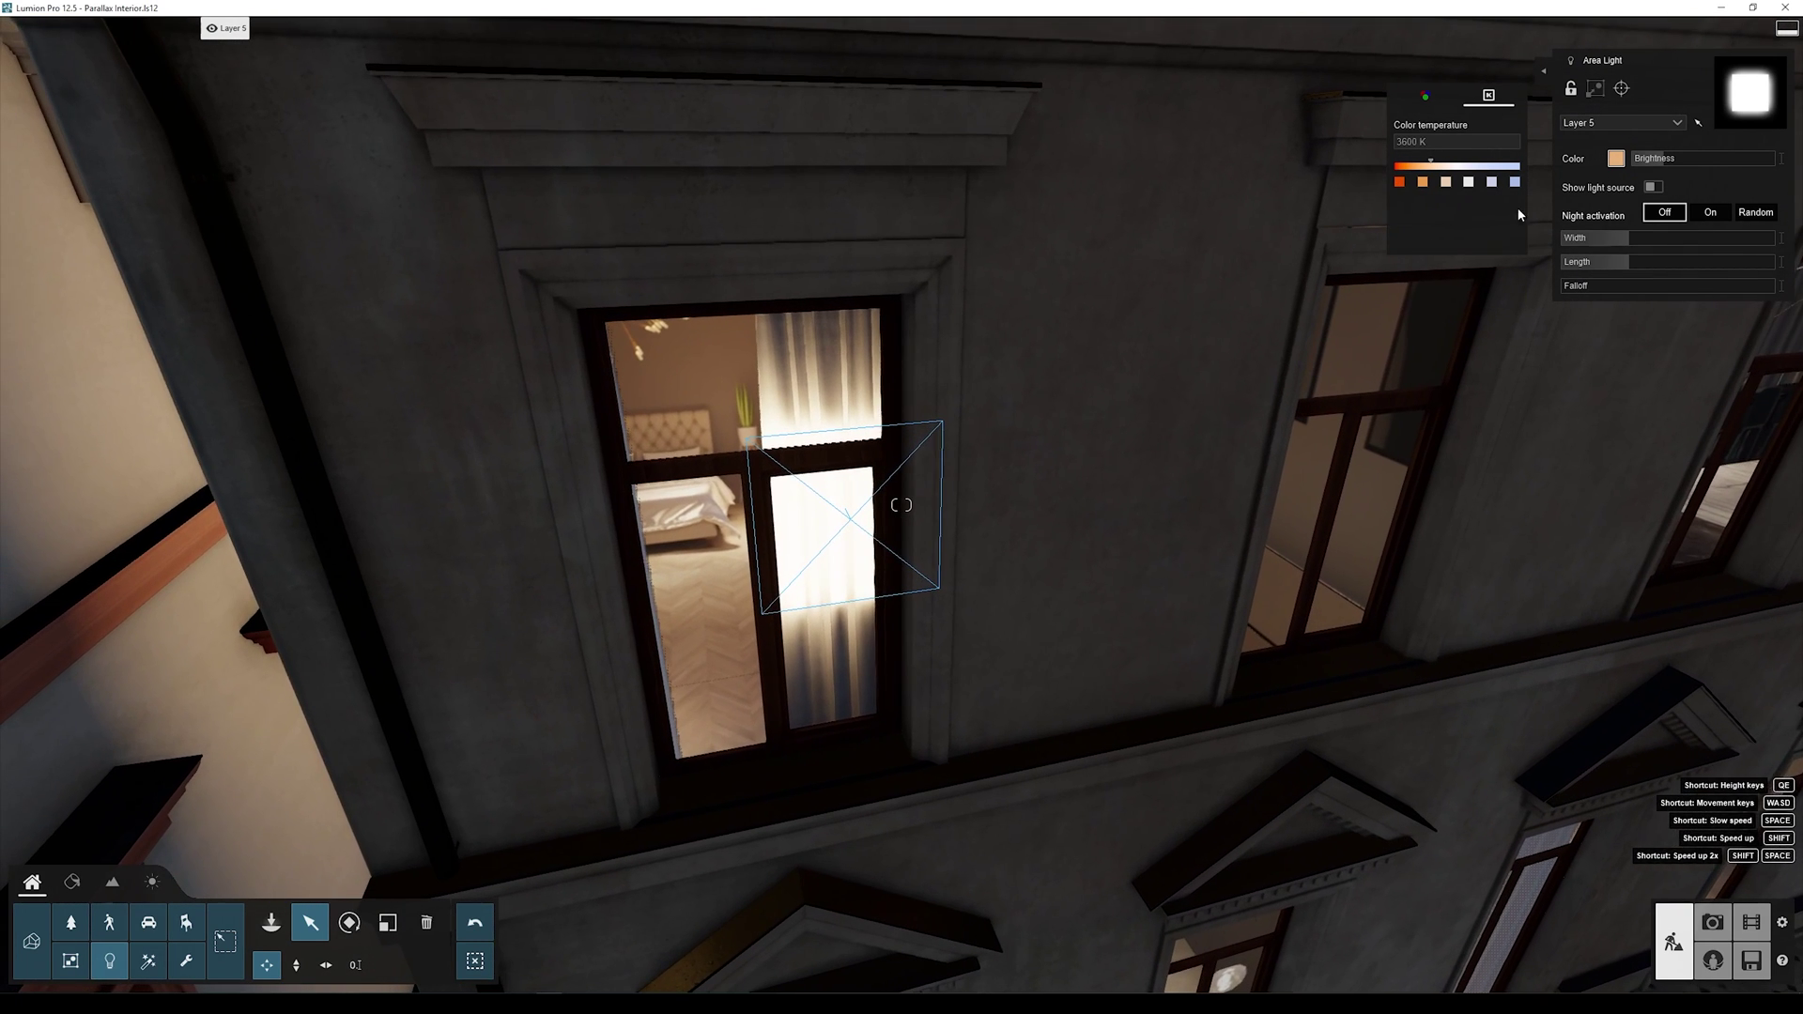
{"action": "mouse_move", "coordinate": [1627, 264]}
{"action": "left_mouse_down"}
{"action": "mouse_move", "coordinate": [1659, 250]}
{"action": "mouse_move", "coordinate": [1609, 238]}
{"action": "left_mouse_up"}
{"action": "left_click_drag", "start_coordinate": [850, 521], "coordinate": [850, 537]}
{"action": "left_click_drag", "start_coordinate": [1593, 288], "coordinate": [1774, 287]}
{"action": "left_click_drag", "start_coordinate": [1667, 160], "coordinate": [1649, 161]}
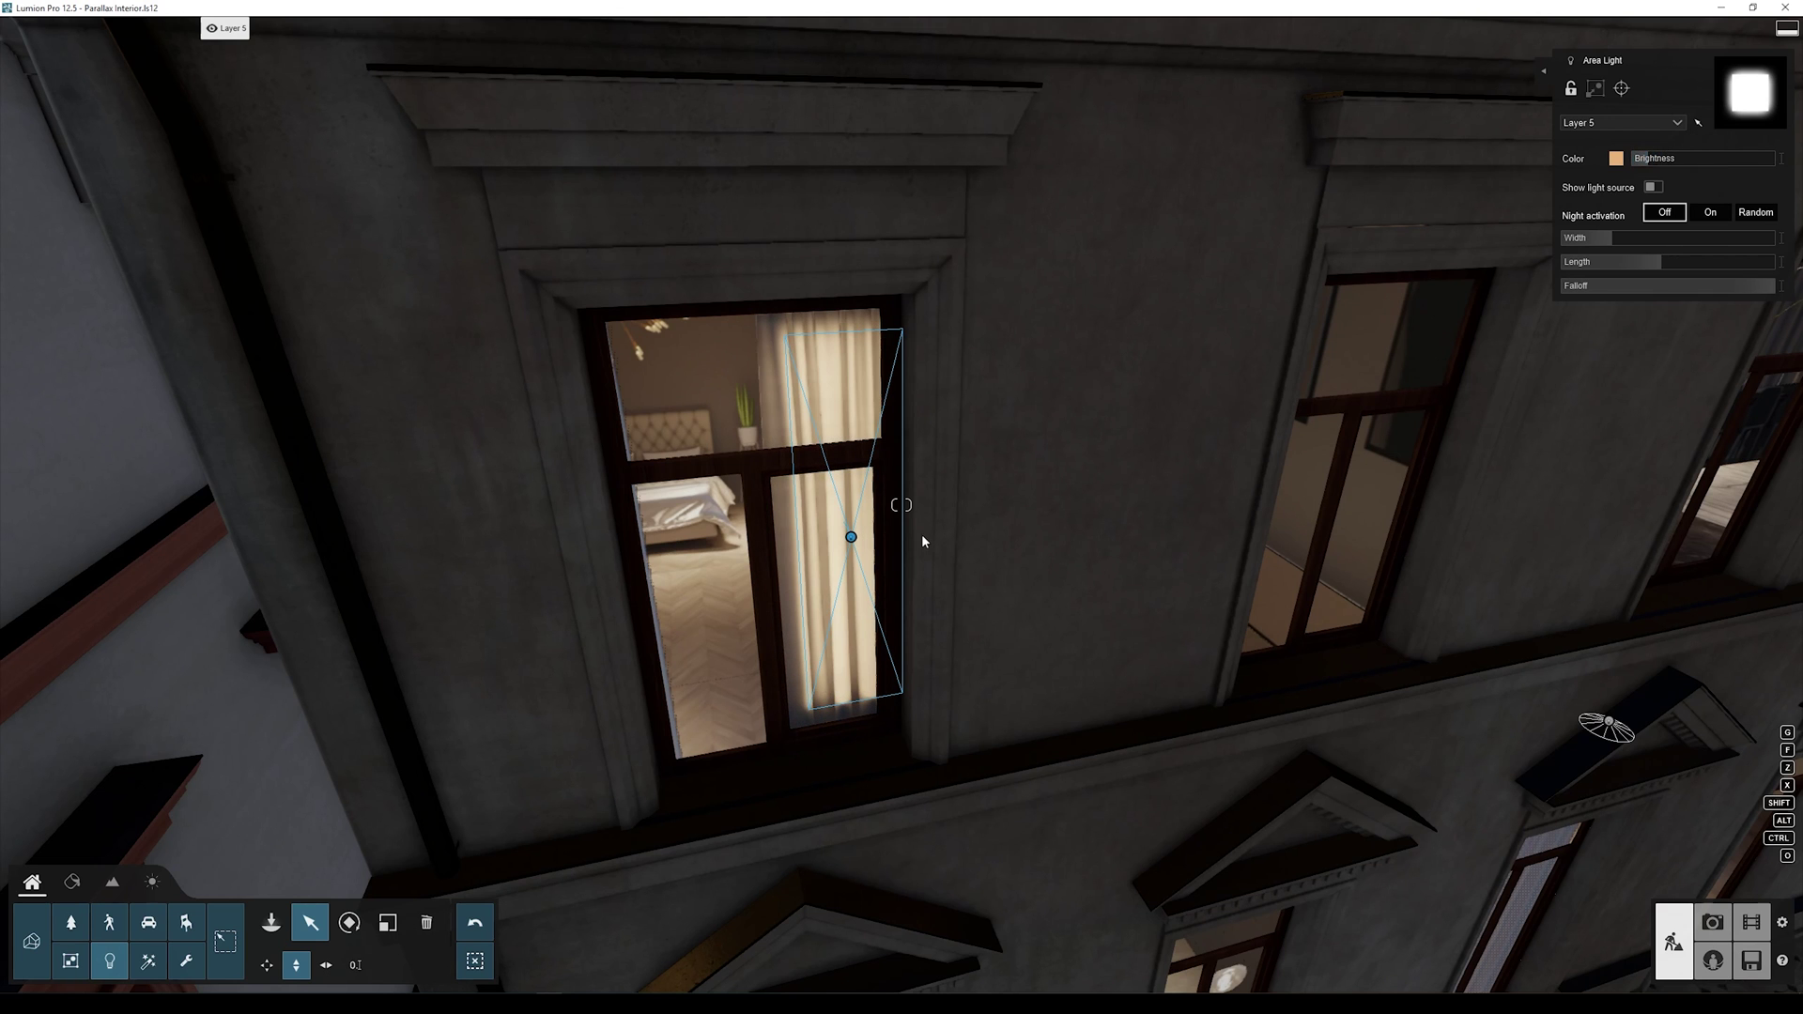
{"action": "left_click_drag", "start_coordinate": [851, 537], "coordinate": [831, 549]}
{"action": "right_click_drag", "start_coordinate": [831, 550], "coordinate": [723, 470]}
{"action": "key", "text": "s"}
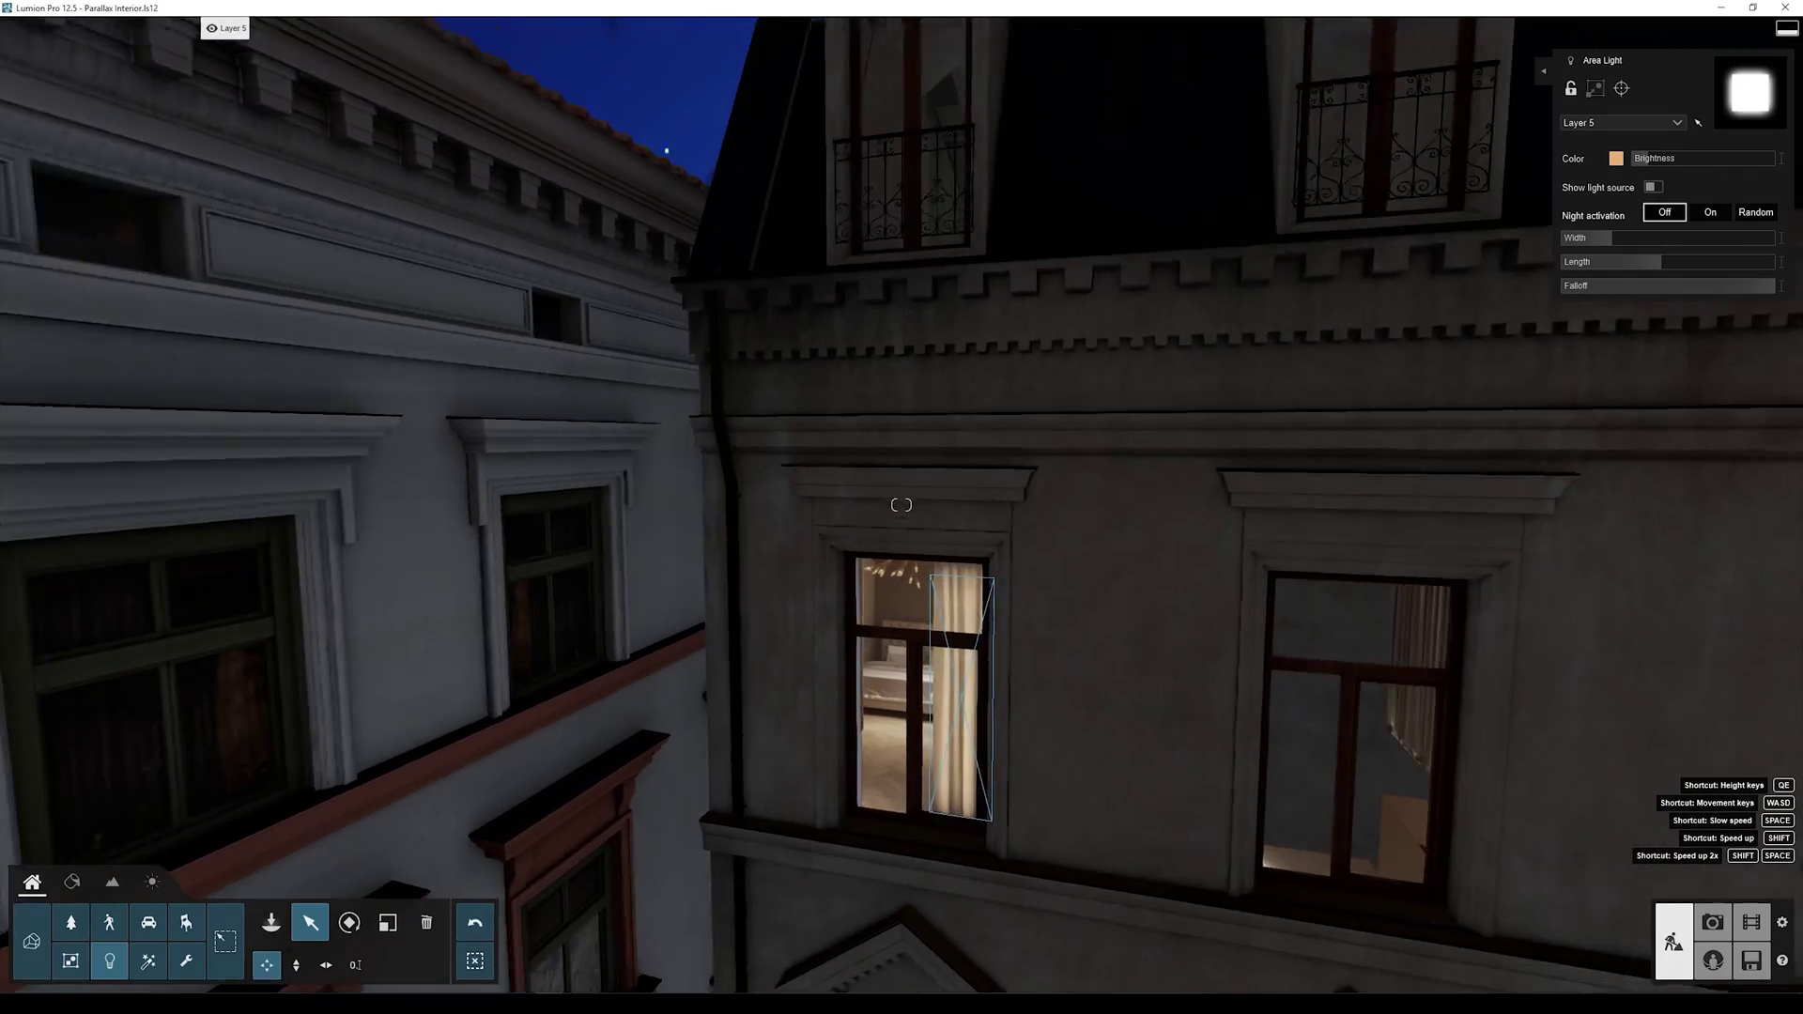
{"action": "left_click", "coordinate": [469, 966]}
Step: Set the curtain light's length to 2.3 m and raise it to line up with the window opening
{"action": "right_click_drag", "start_coordinate": [601, 798], "coordinate": [657, 695]}
{"action": "key", "text": "s"}
{"action": "key", "text": "e"}
{"action": "right_click_drag", "start_coordinate": [901, 505], "coordinate": [895, 461]}
{"action": "key", "text": "d"}
{"action": "key", "text": "w"}
{"action": "key", "text": "a"}
{"action": "right_click_drag", "start_coordinate": [901, 563], "coordinate": [913, 696]}
{"action": "key", "text": "d"}
{"action": "left_click", "coordinate": [935, 579]}
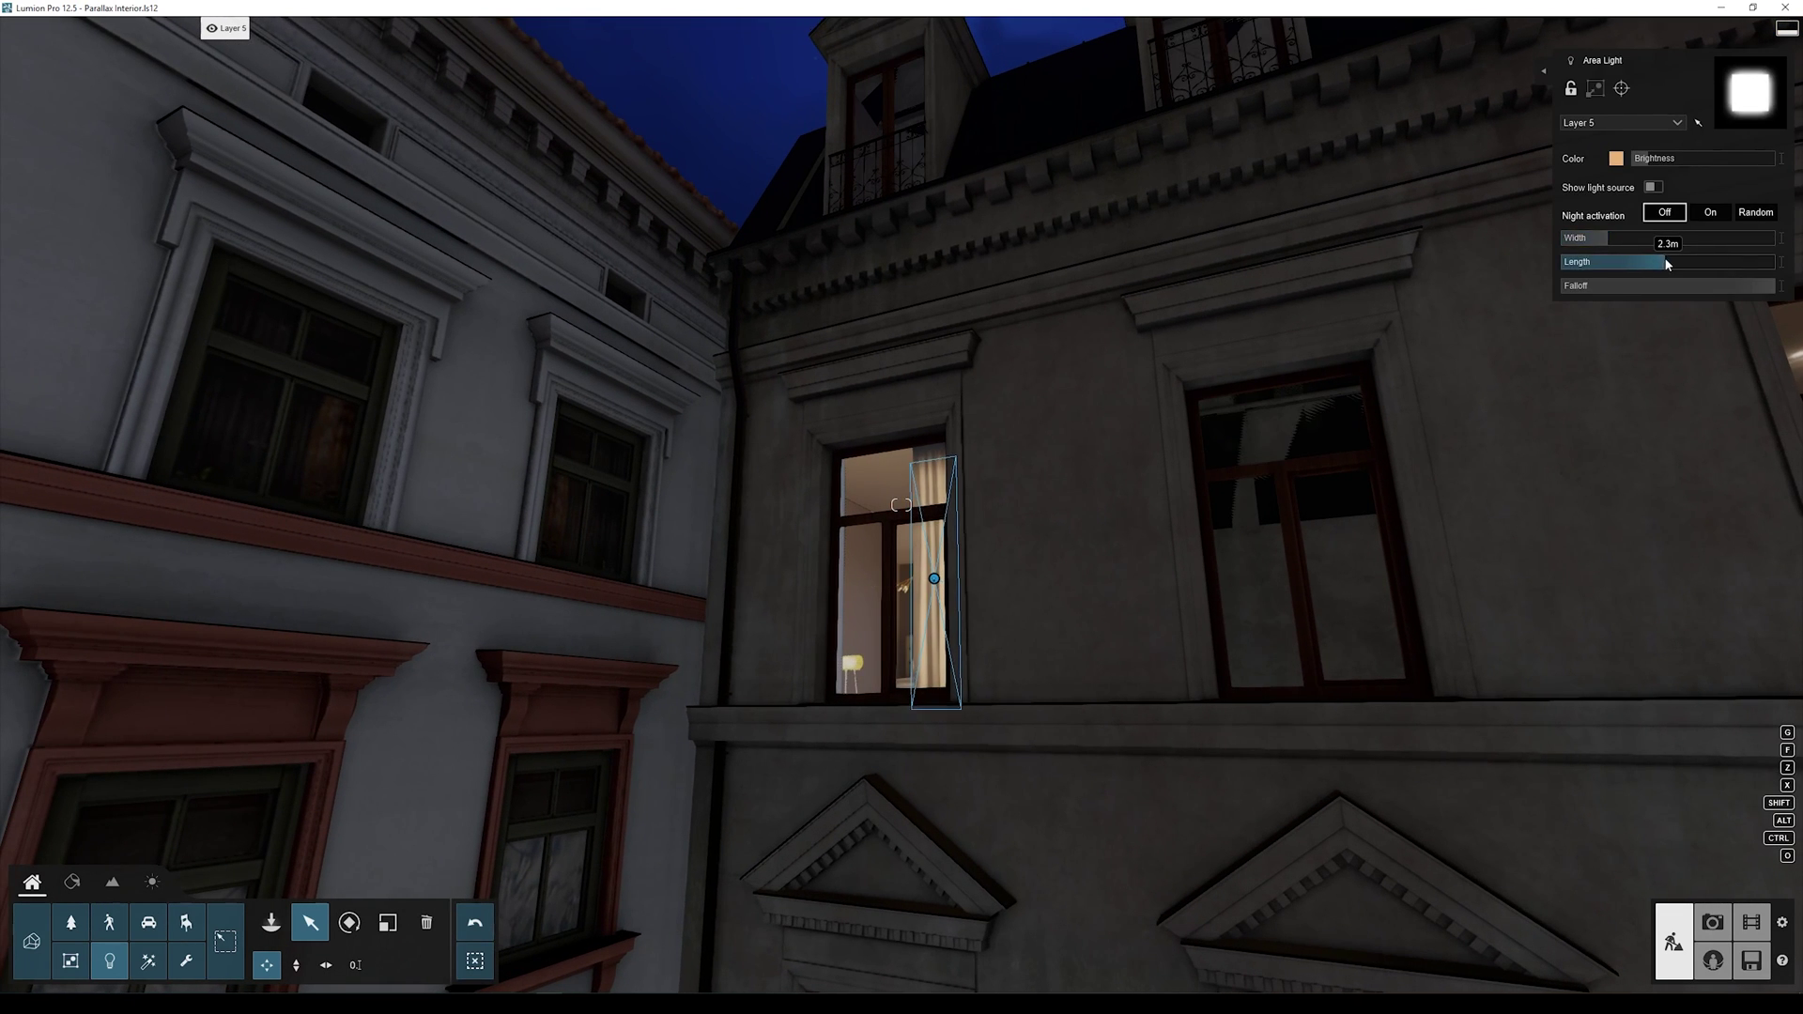
{"action": "left_click_drag", "start_coordinate": [939, 569], "coordinate": [946, 472]}
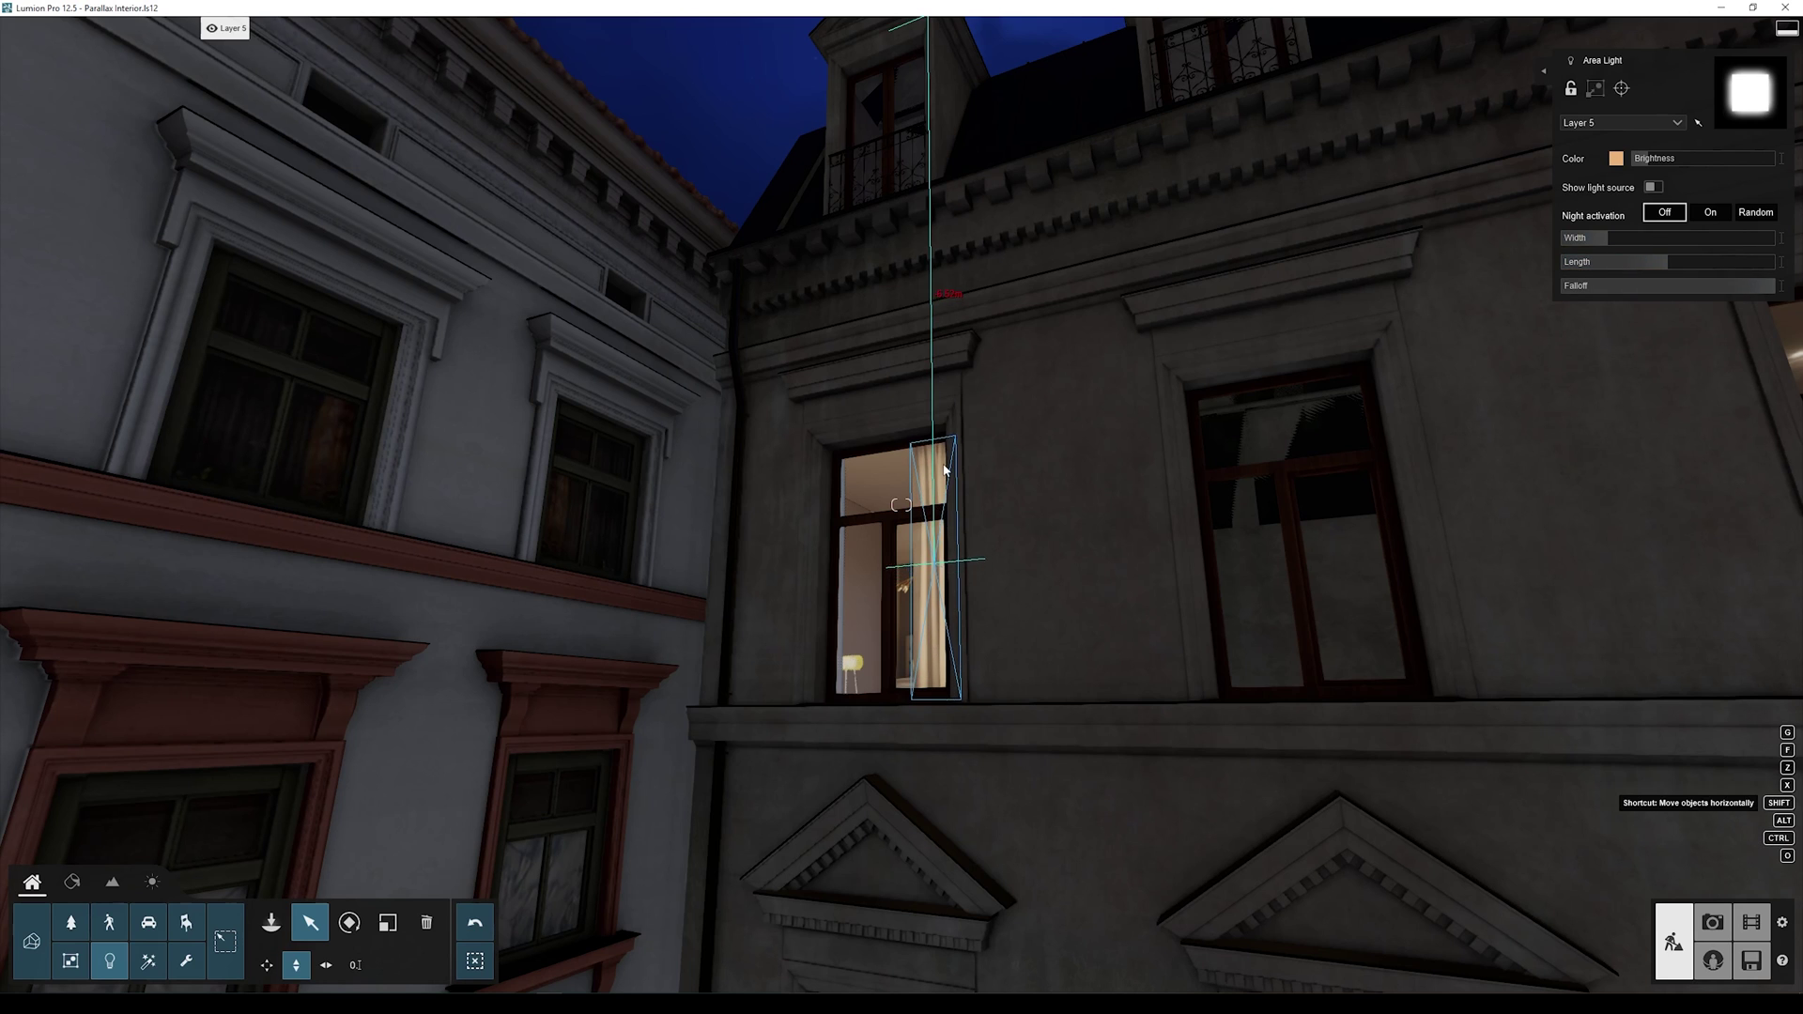
Step: Deselect the light and examine the lit bedroom window within the whole facade from farther away
{"action": "key", "text": "s"}
{"action": "right_click_drag", "start_coordinate": [1054, 555], "coordinate": [977, 743]}
{"action": "left_click", "coordinate": [475, 961]}
{"action": "key", "text": "s"}
{"action": "key", "text": "a"}
{"action": "key", "text": "d"}
{"action": "key", "text": "s"}
{"action": "right_click_drag", "start_coordinate": [900, 504], "coordinate": [901, 504]}
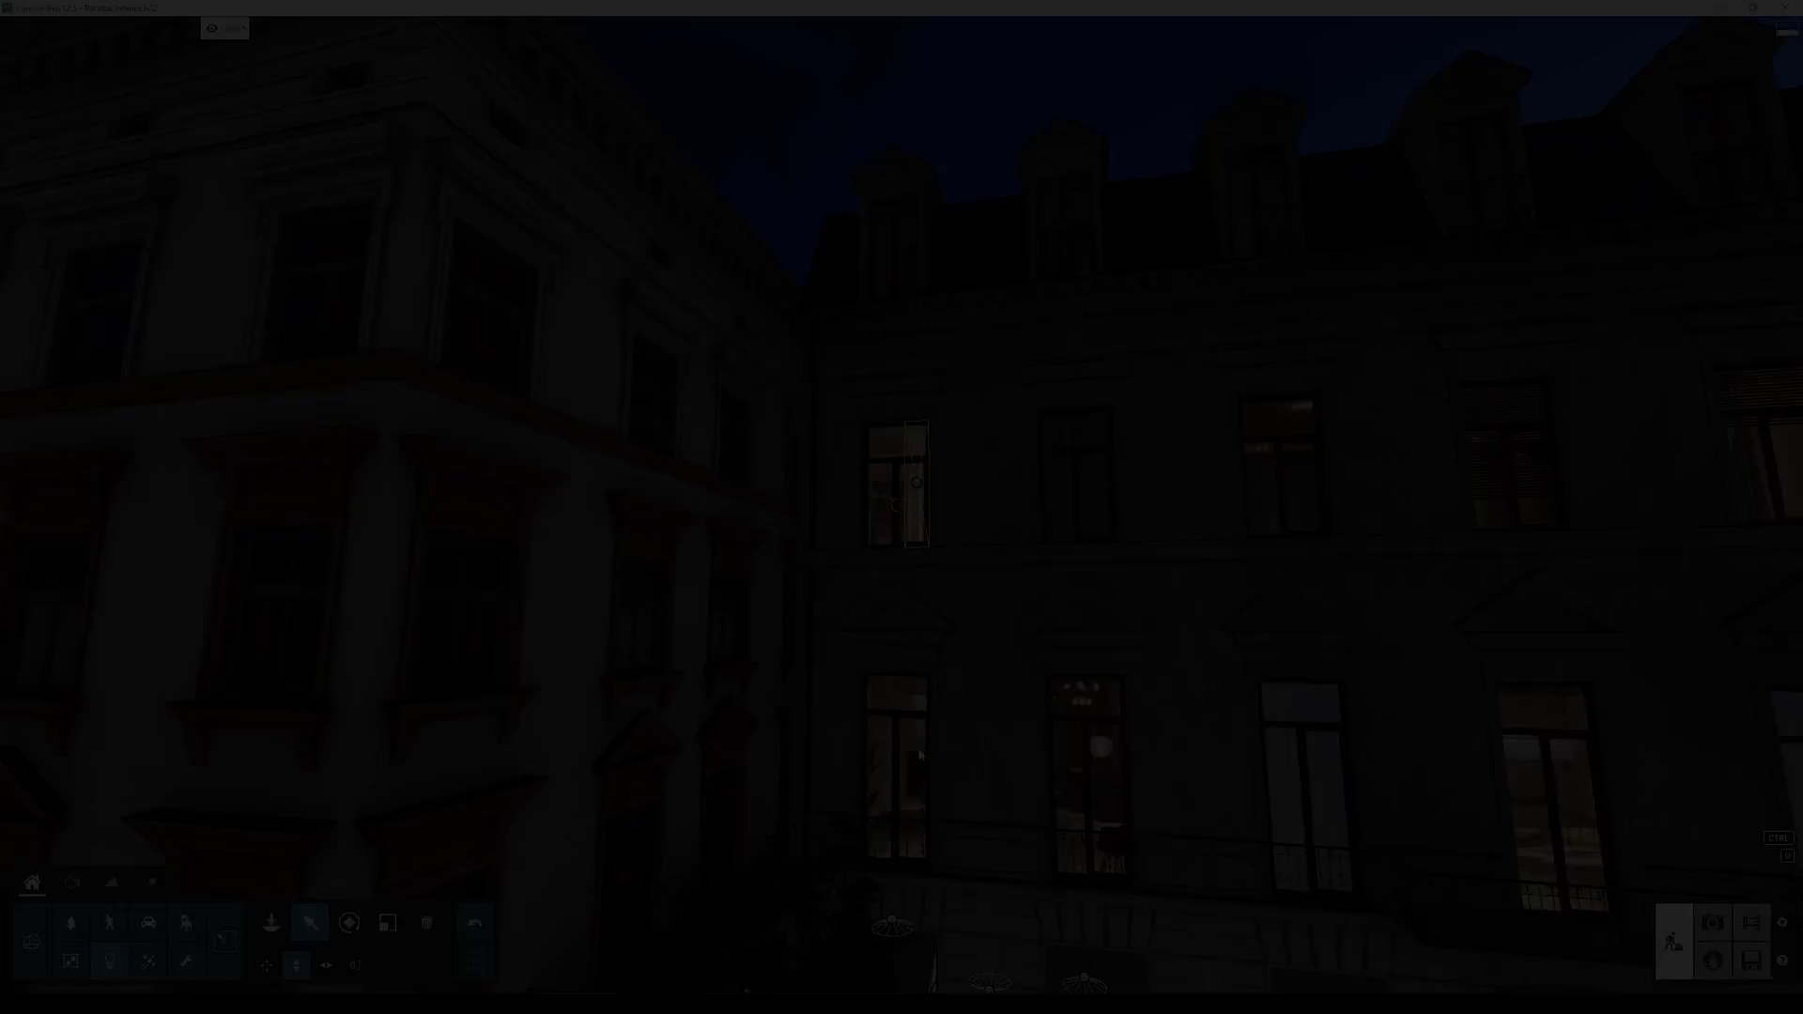